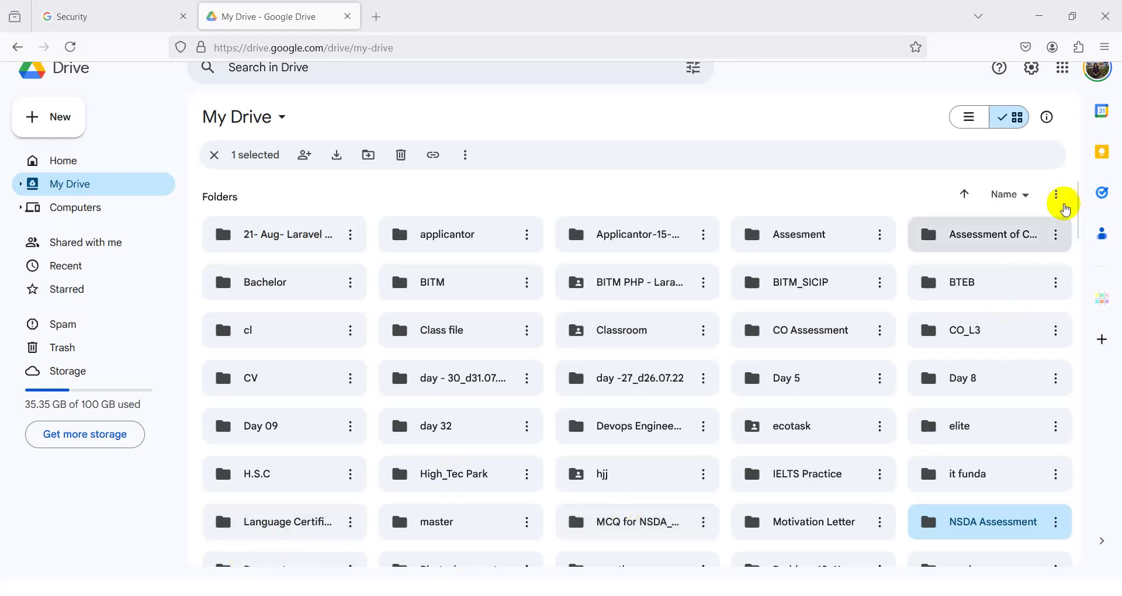
- Open Google Drive in a new browser tab from the Google apps grid and switch to it
{"action": "left_click", "coordinate": [1093, 73]}
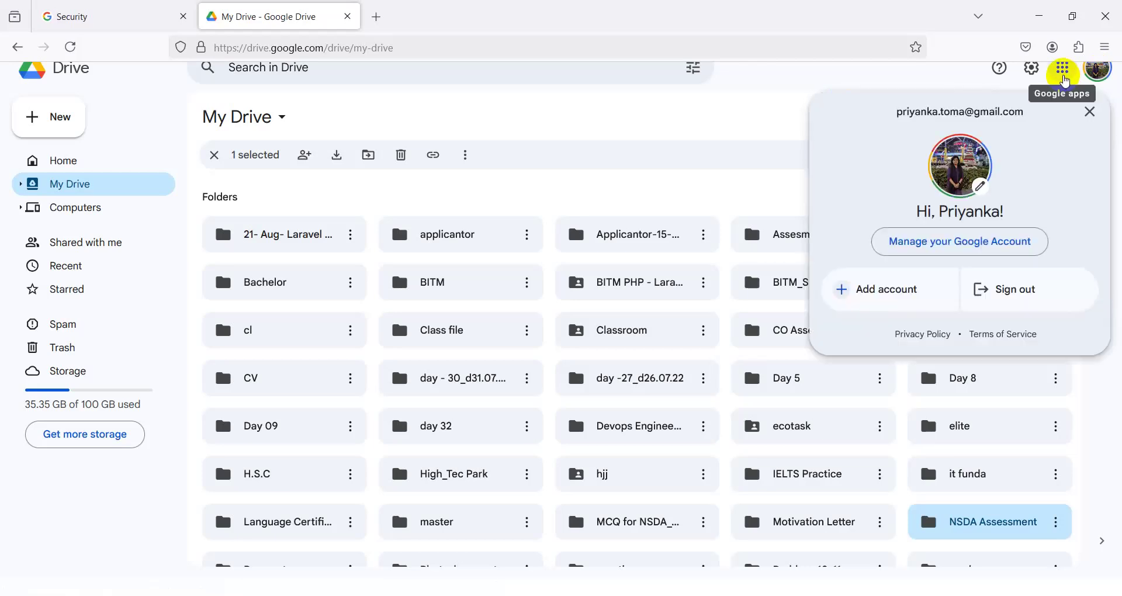
{"action": "left_click", "coordinate": [1063, 76]}
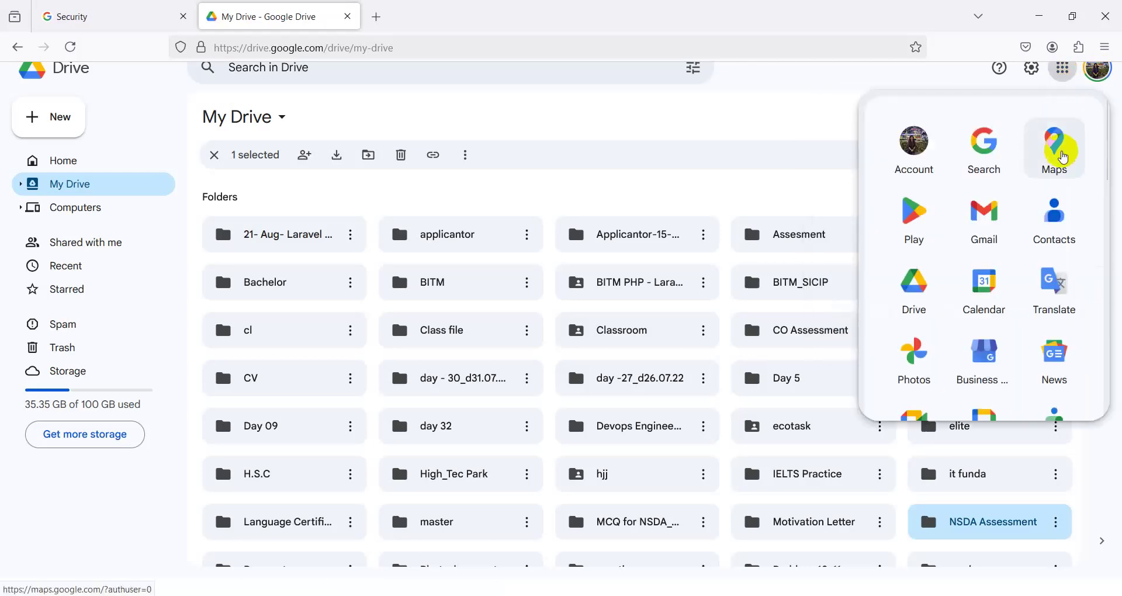
{"action": "right_click", "coordinate": [913, 304]}
{"action": "left_click", "coordinate": [967, 314]}
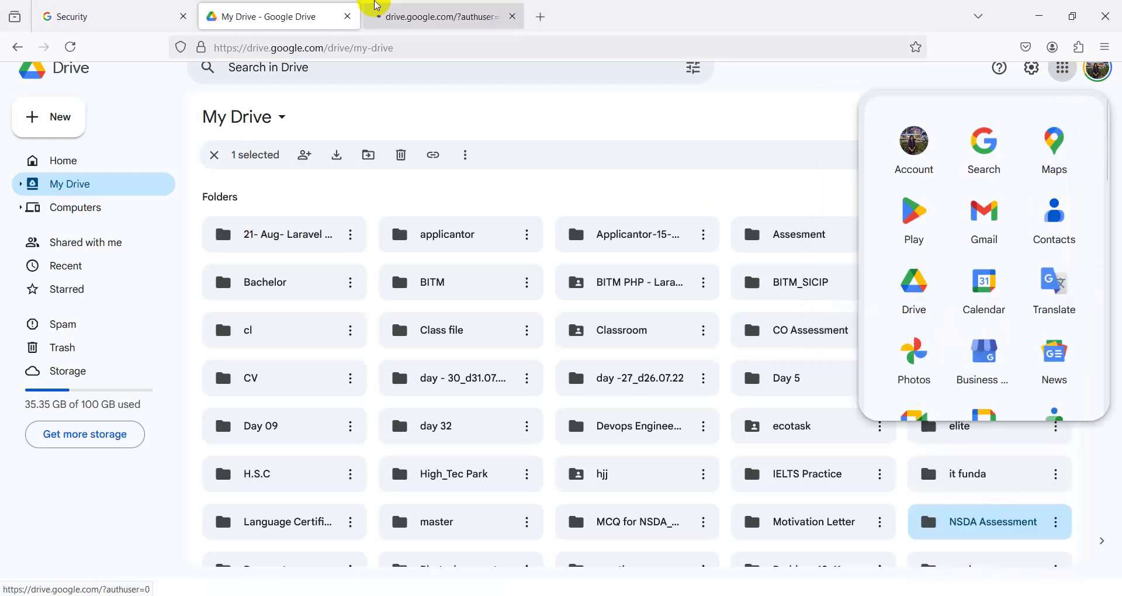
{"action": "left_click", "coordinate": [403, 15]}
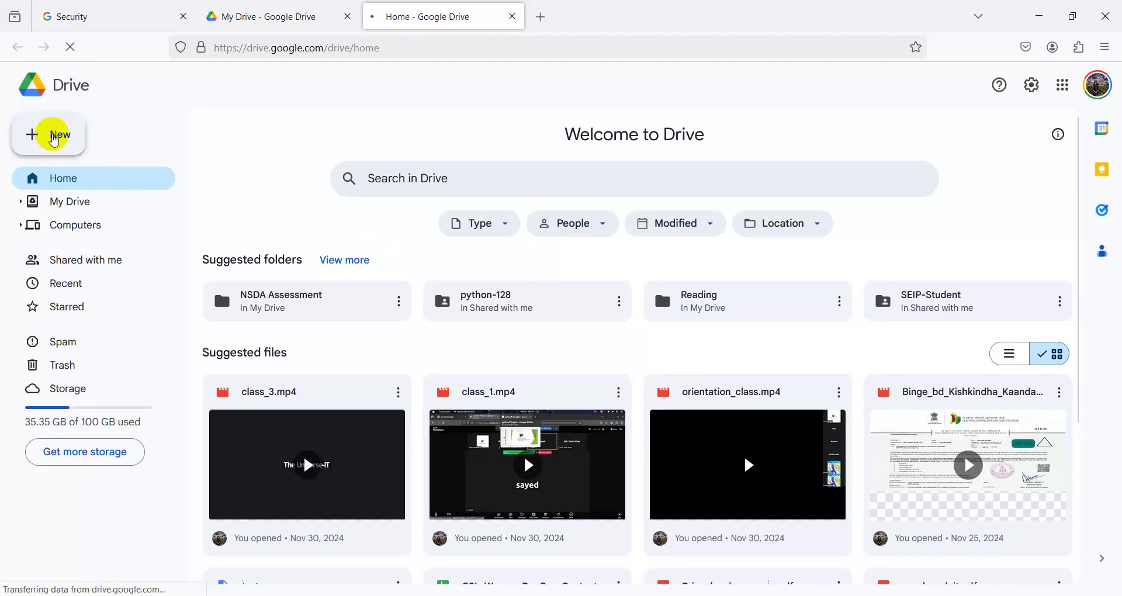
- Start a new folder in My Drive and enter the name 'Exam' without creating it
{"action": "left_click", "coordinate": [55, 139]}
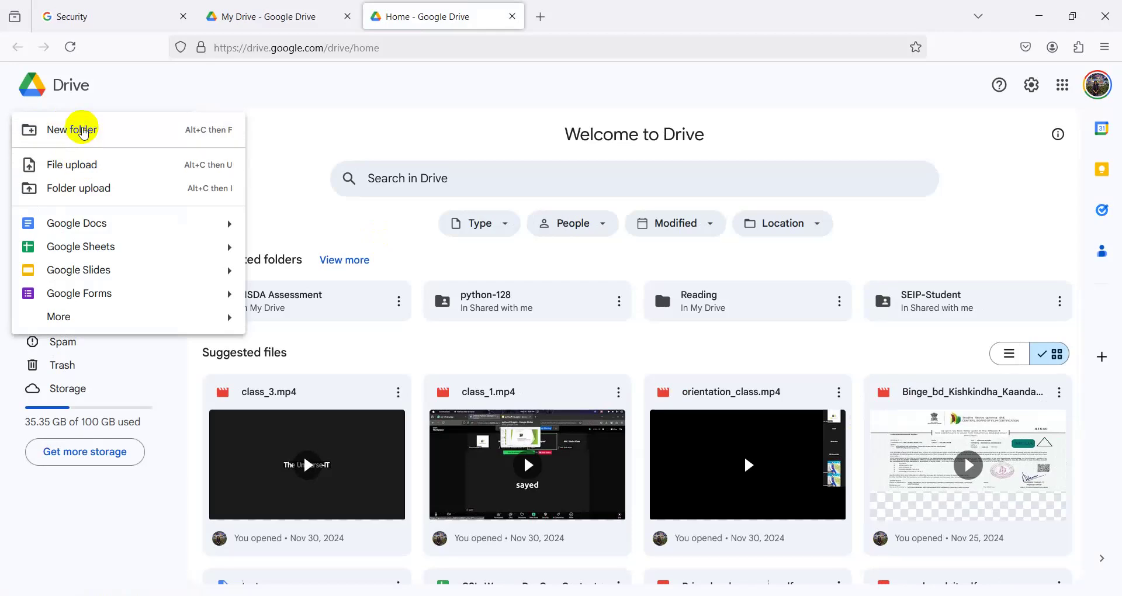
{"action": "left_click", "coordinate": [83, 130]}
{"action": "left_click", "coordinate": [464, 326]}
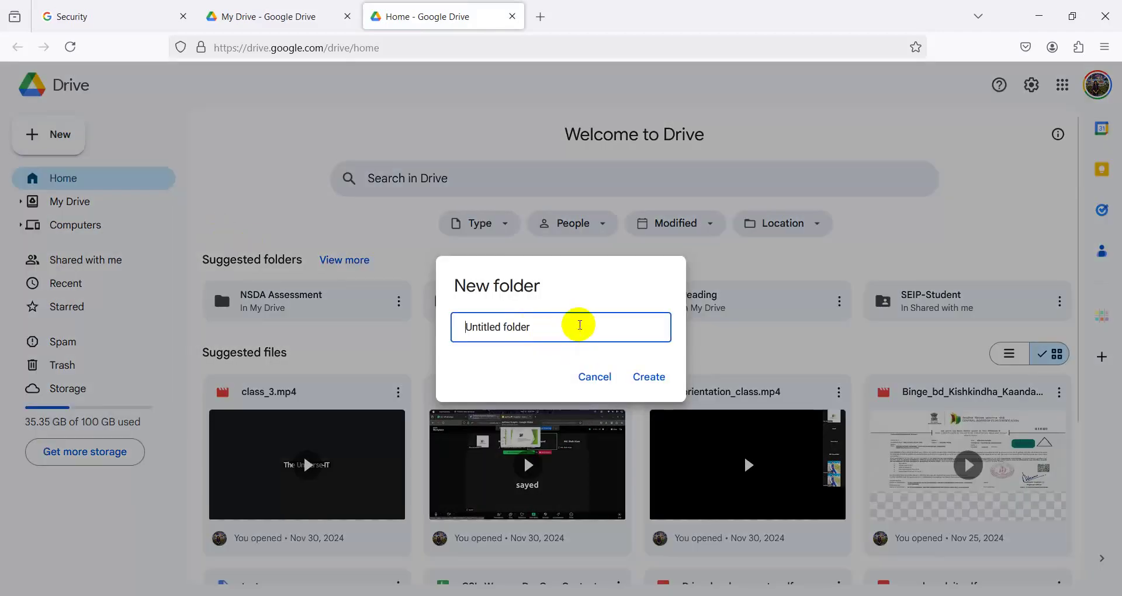
{"action": "triple_click", "coordinate": [573, 325]}
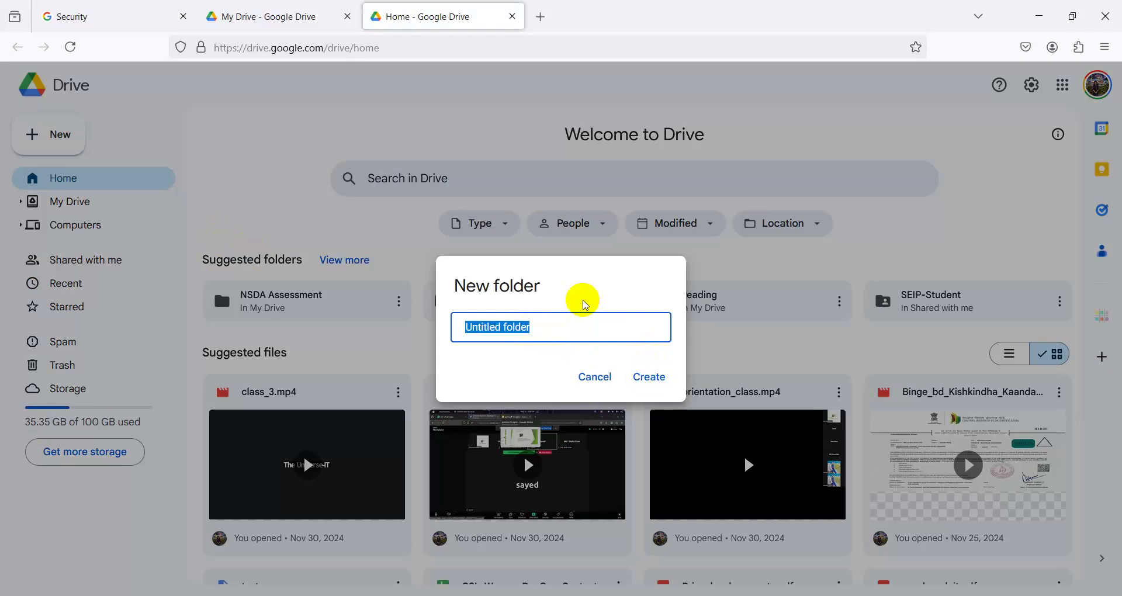
{"action": "type", "text": "Te"}
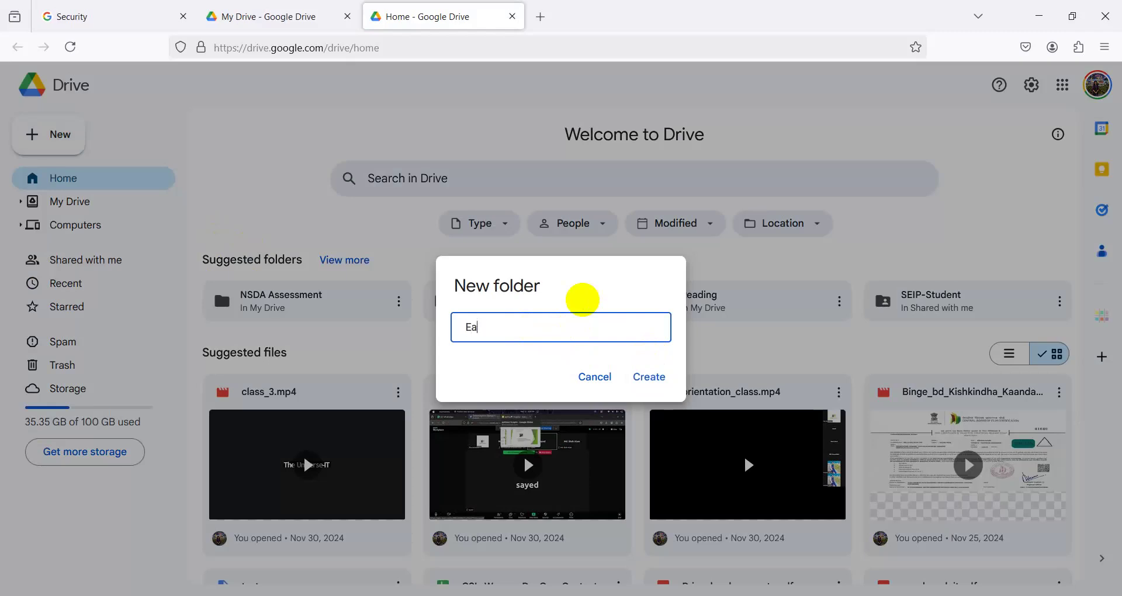
{"action": "key", "text": "BackSpace"}
{"action": "key", "text": "Num_Lock"}
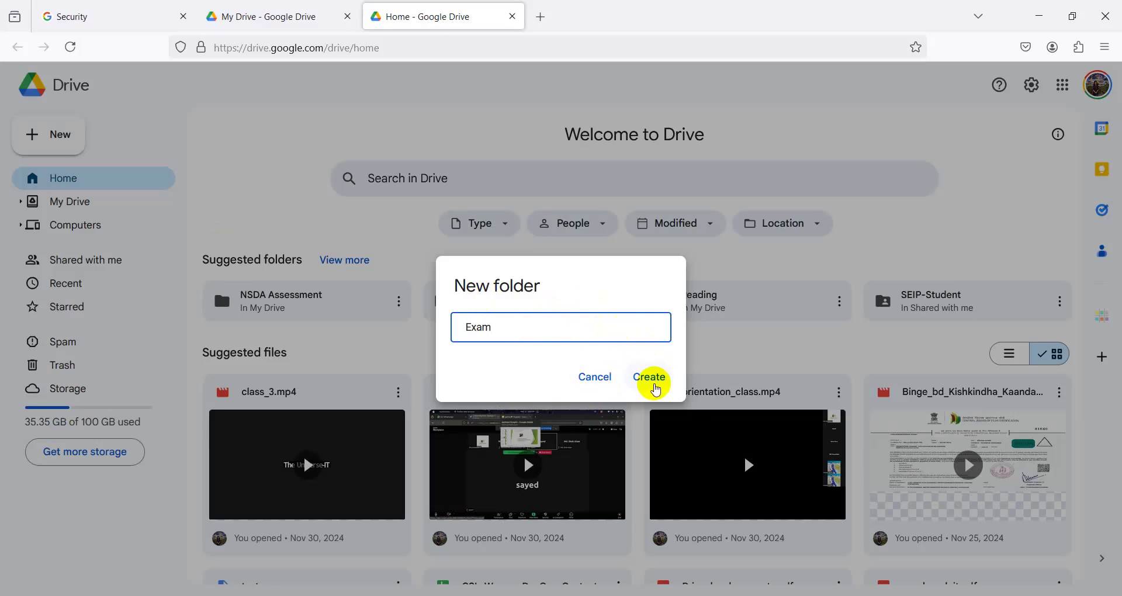
- Create a blank Google Form inside the NSDA Assessment folder, then minimize the browser
{"action": "left_click", "coordinate": [246, 16]}
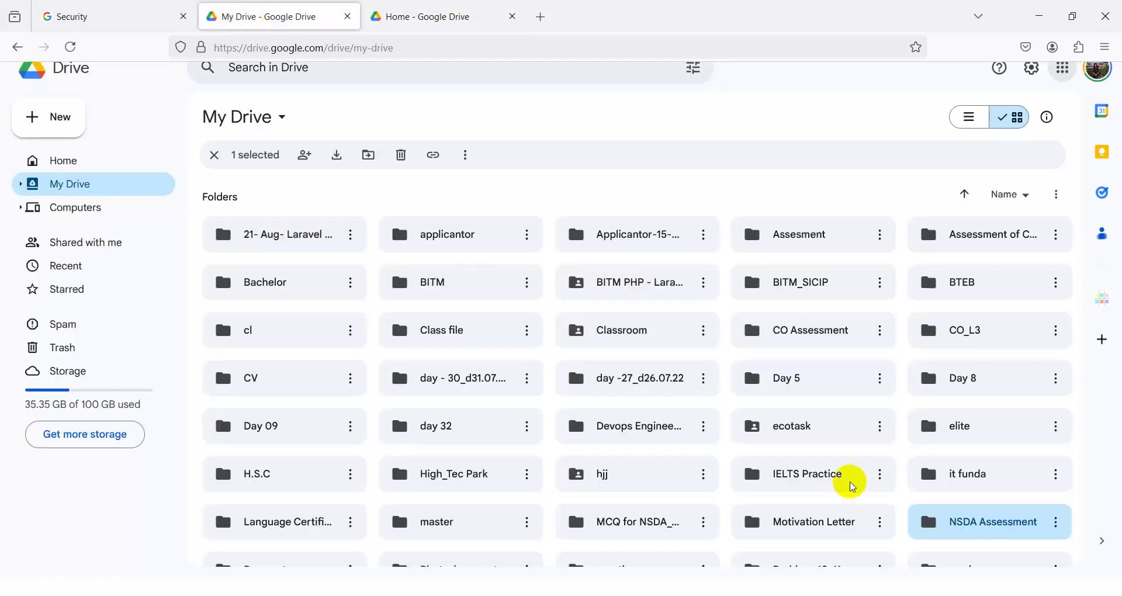
{"action": "double_click", "coordinate": [995, 524]}
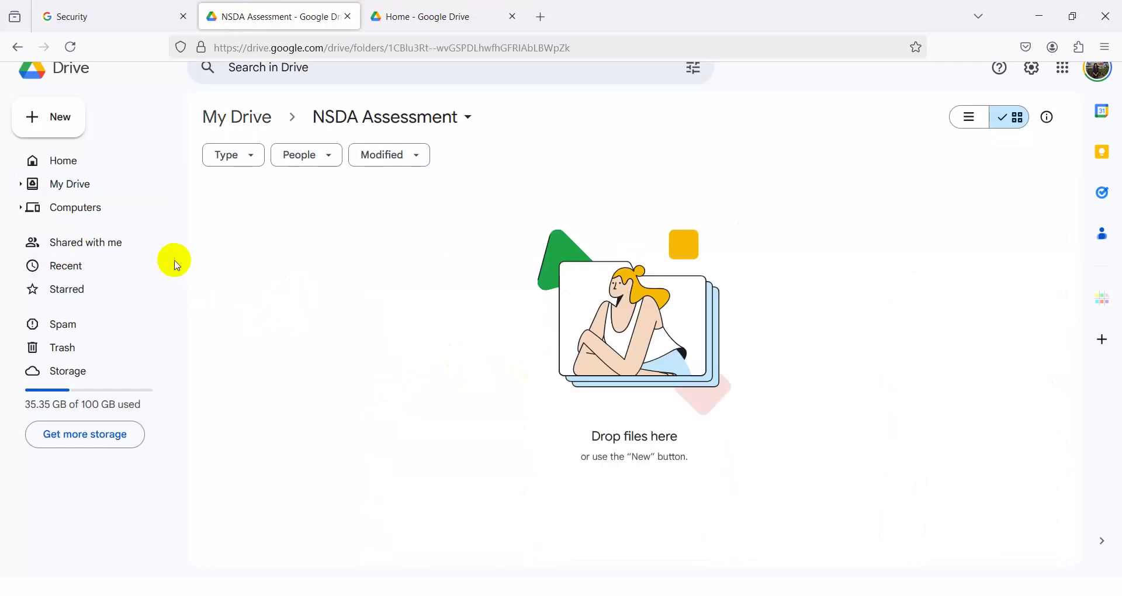
{"action": "left_click", "coordinate": [28, 116]}
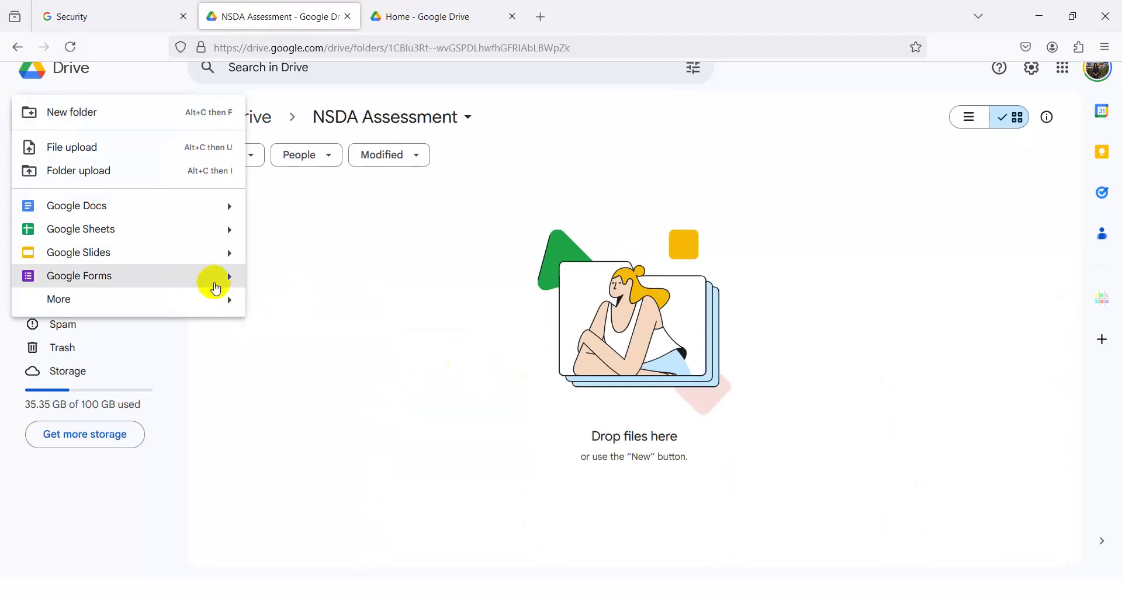
{"action": "mouse_move", "coordinate": [228, 278]}
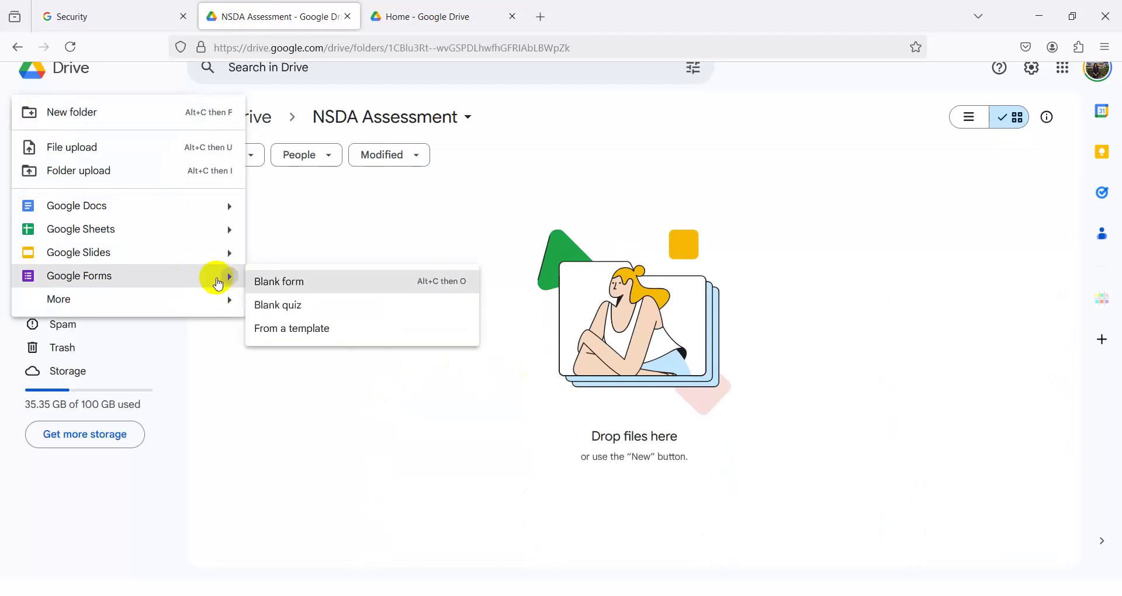
{"action": "left_click", "coordinate": [283, 286]}
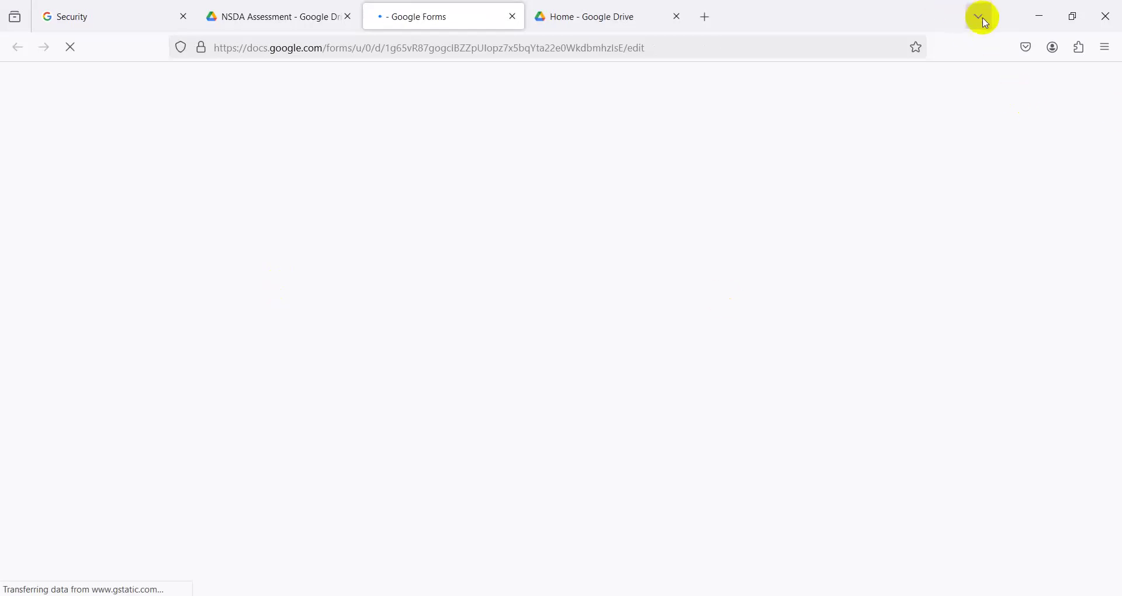
{"action": "left_click", "coordinate": [1043, 23]}
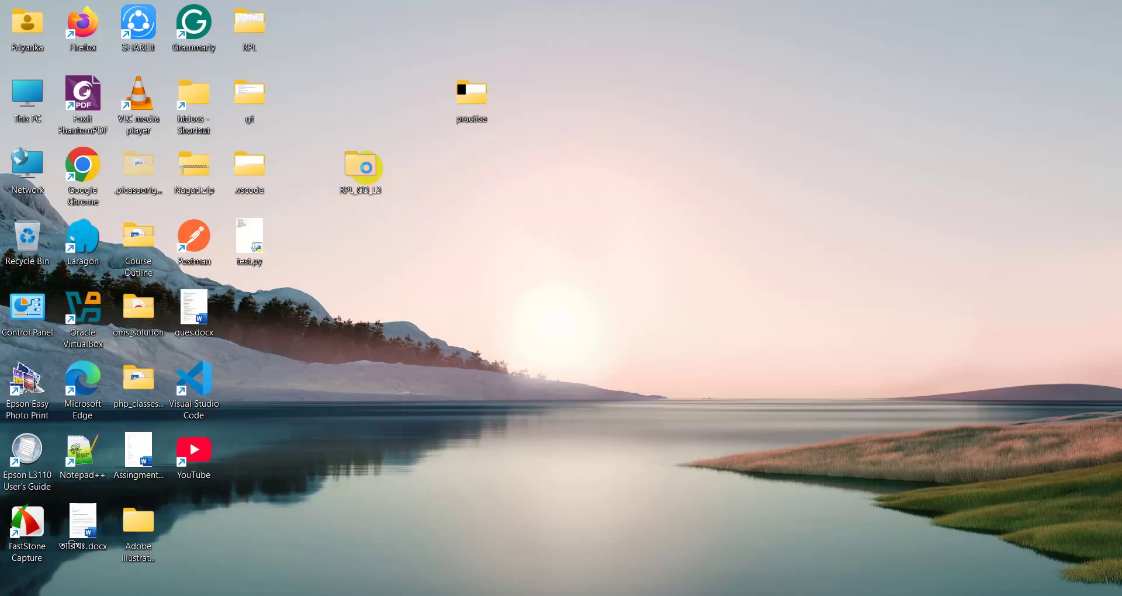
- Open Section 01.docx from RPL_CO_L3's Internet folder in Word, maximized
{"action": "double_click", "coordinate": [366, 168]}
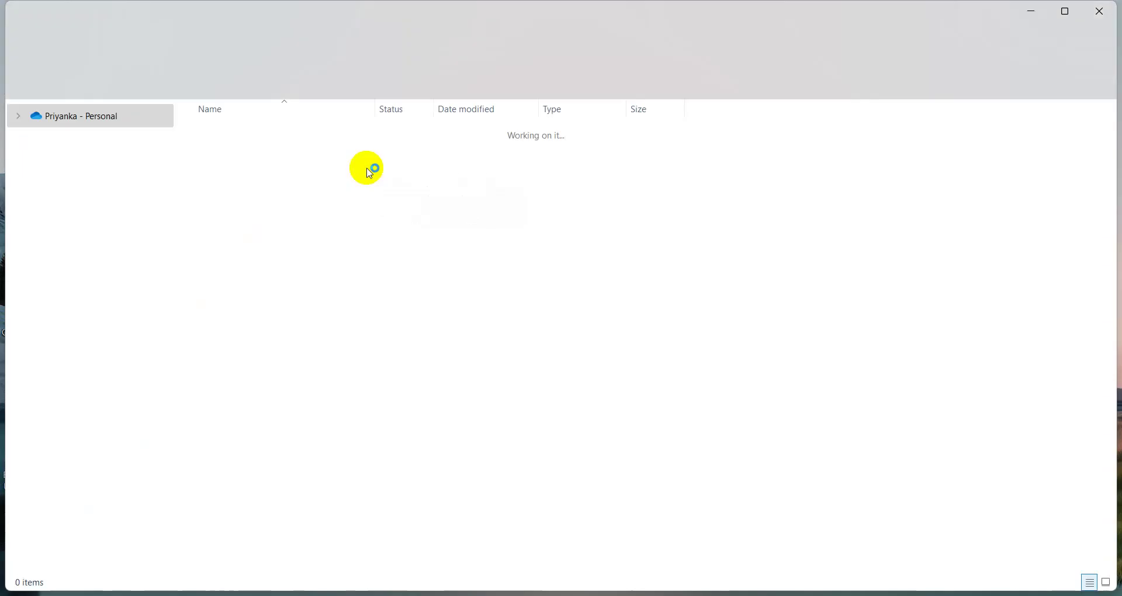
{"action": "left_click", "coordinate": [217, 155]}
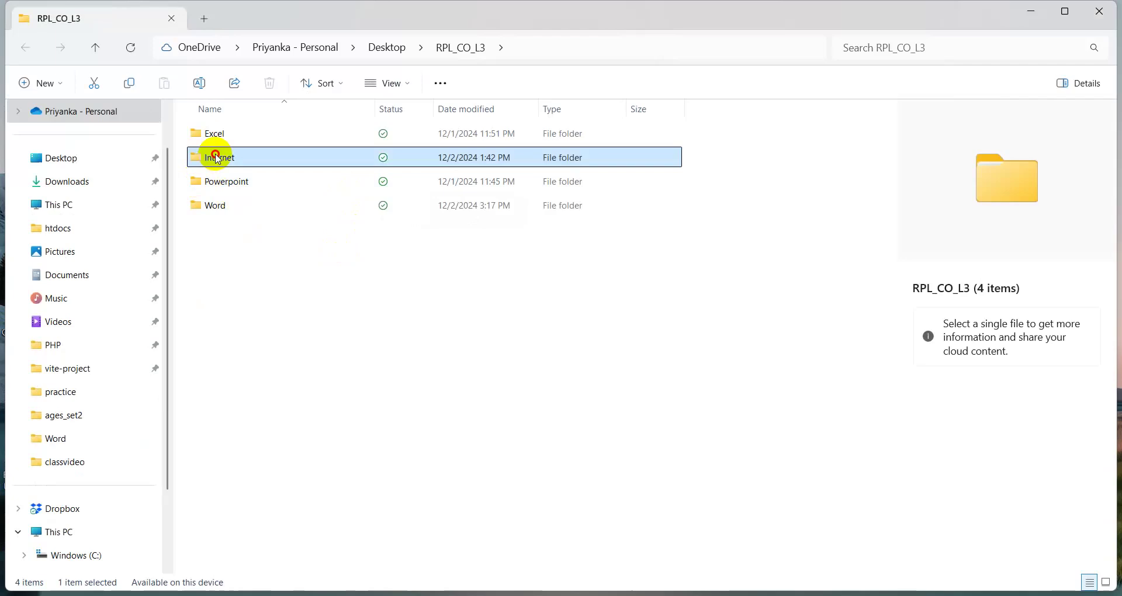
{"action": "double_click", "coordinate": [216, 155]}
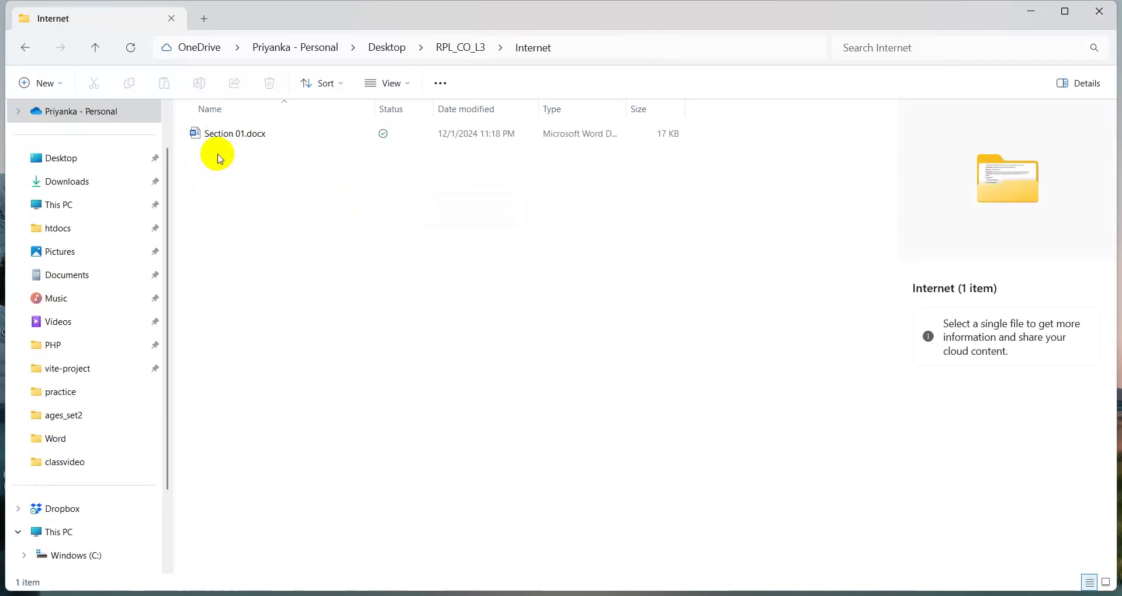
{"action": "left_click", "coordinate": [232, 135]}
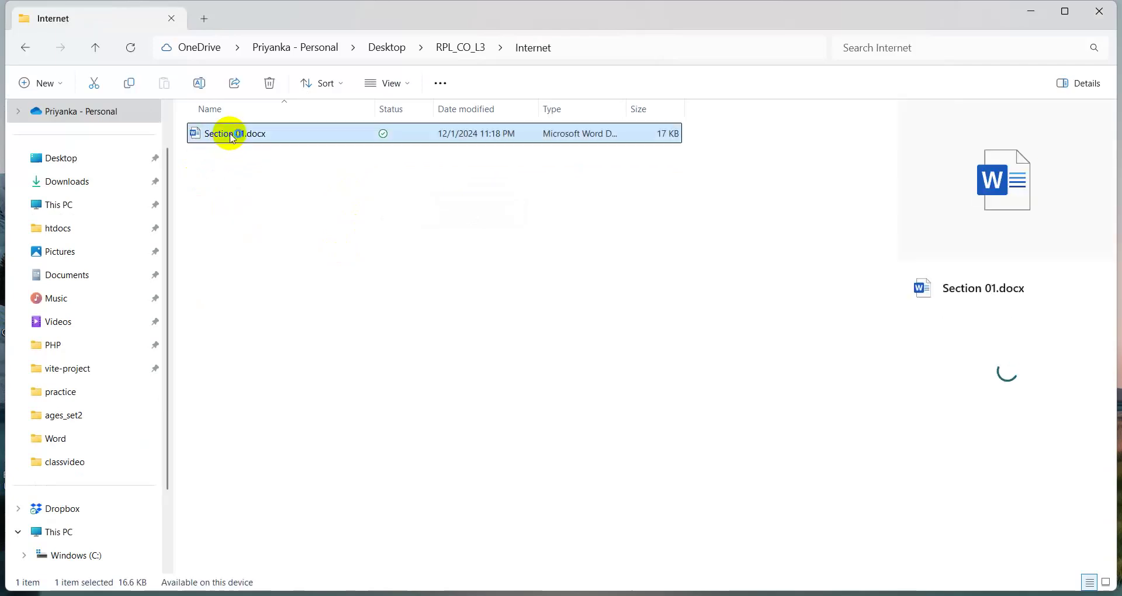
{"action": "double_click", "coordinate": [232, 138]}
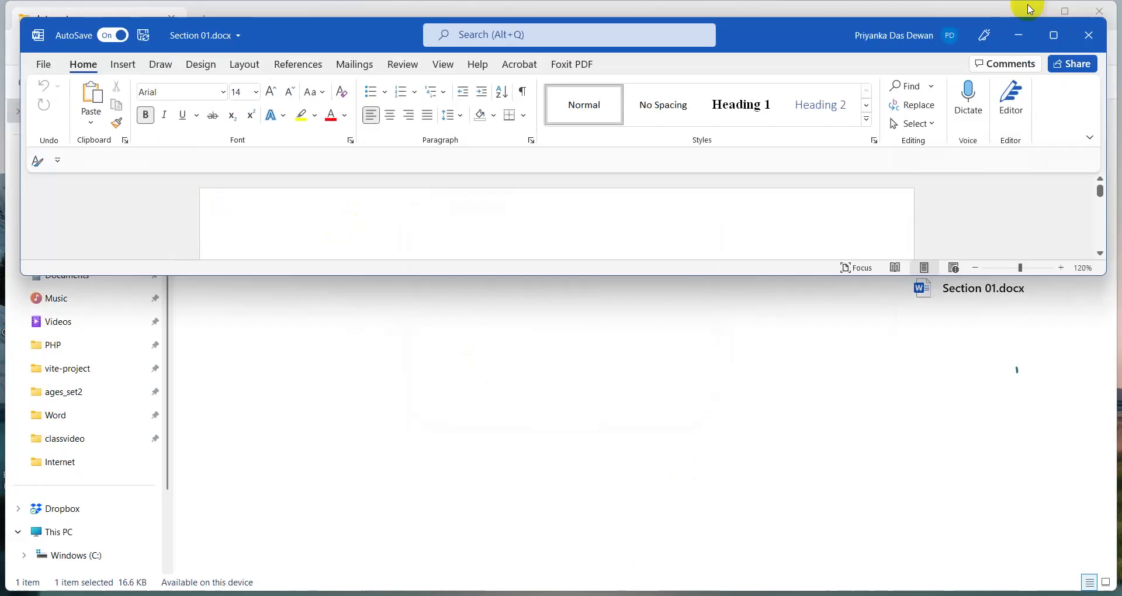
{"action": "left_click", "coordinate": [1052, 35]}
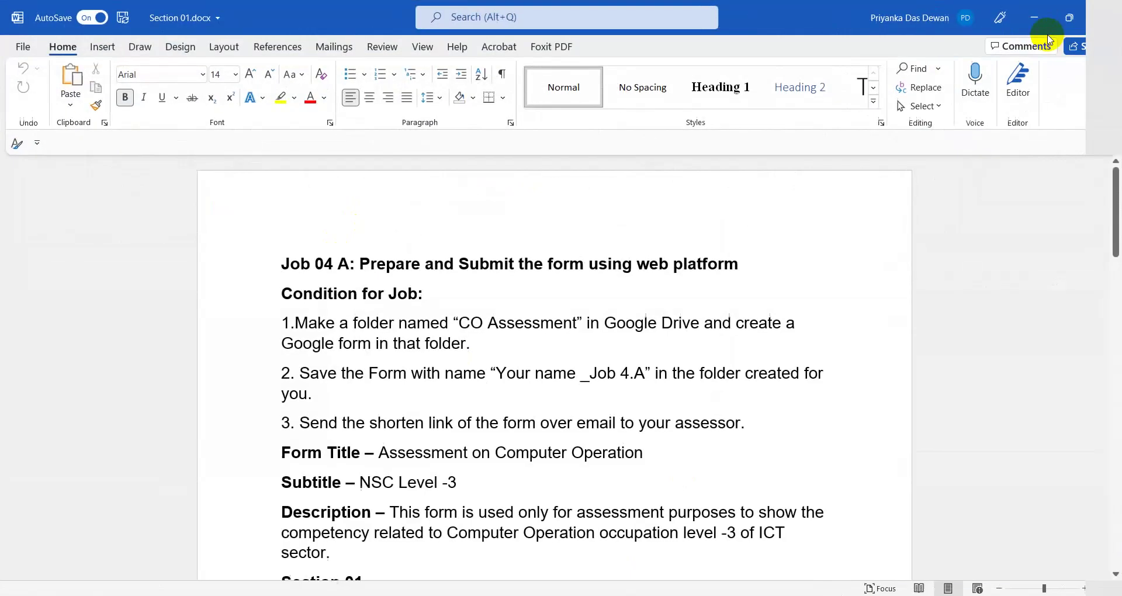
- Copy the folder name 'CO Assessment' from the Word instructions and return to the NSDA Assessment Drive tab
{"action": "left_click", "coordinate": [1033, 18]}
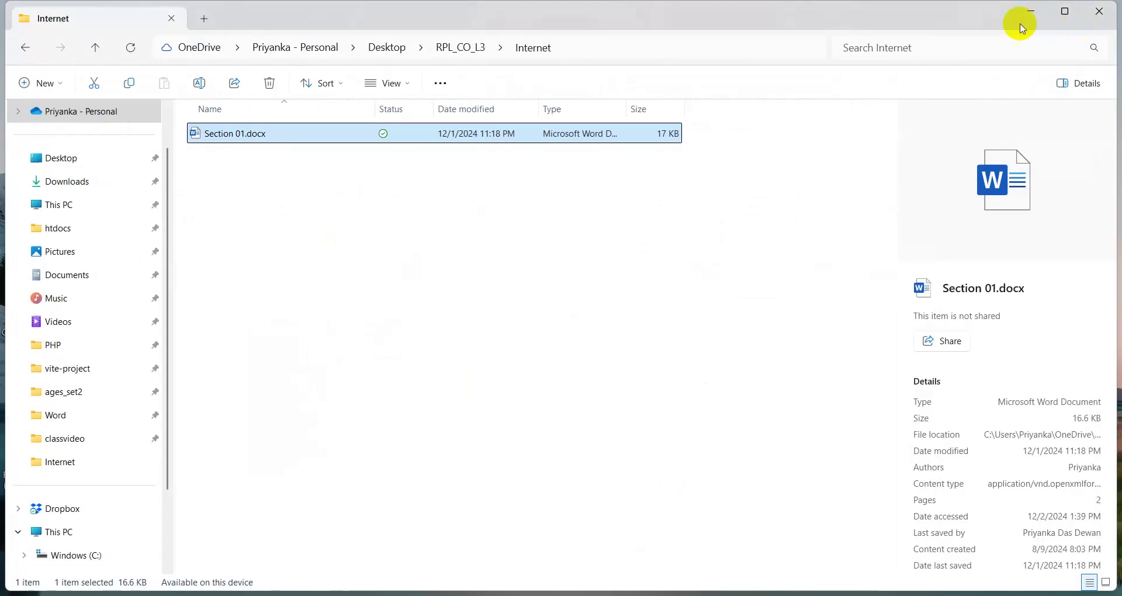
{"action": "left_click", "coordinate": [1020, 18]}
{"action": "left_click", "coordinate": [512, 593]}
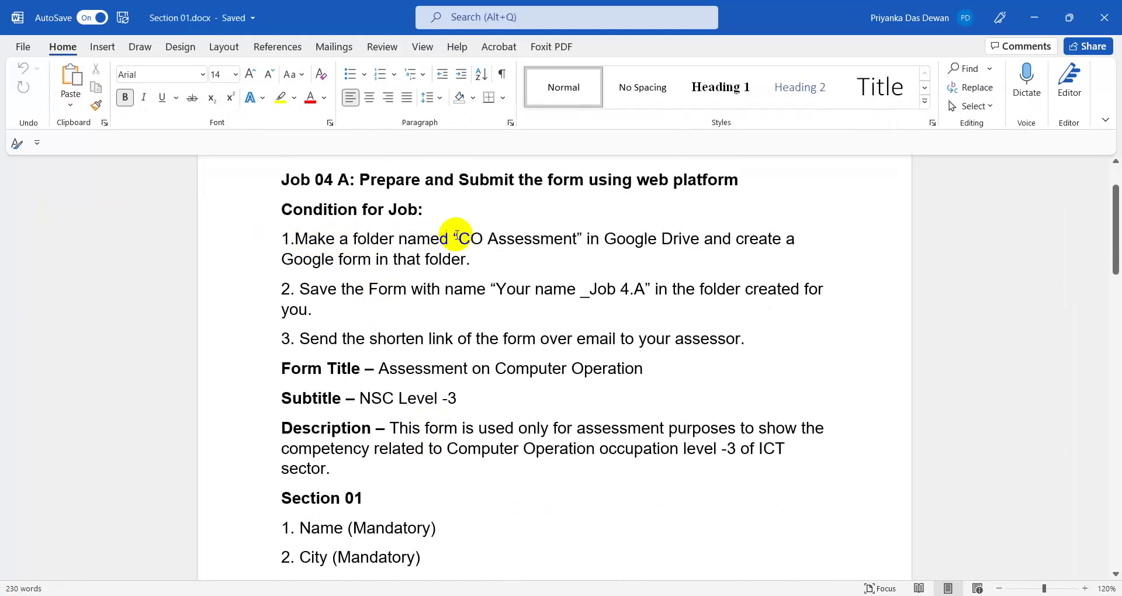
{"action": "left_click_drag", "start_coordinate": [457, 239], "coordinate": [570, 238]}
{"action": "key", "text": "ctrl+c"}
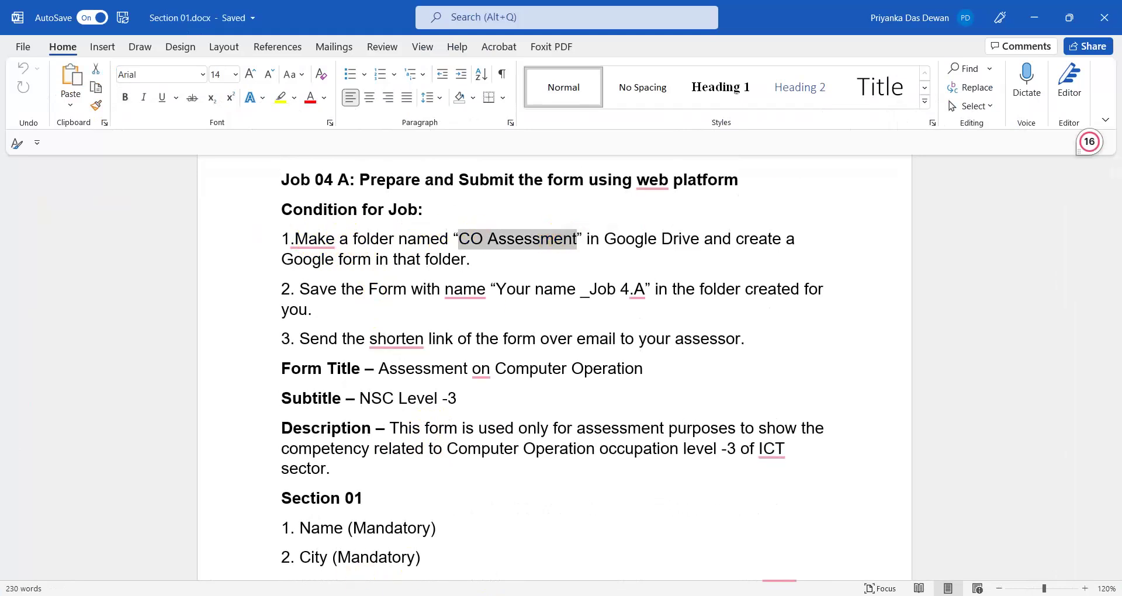
{"action": "left_click", "coordinate": [476, 595]}
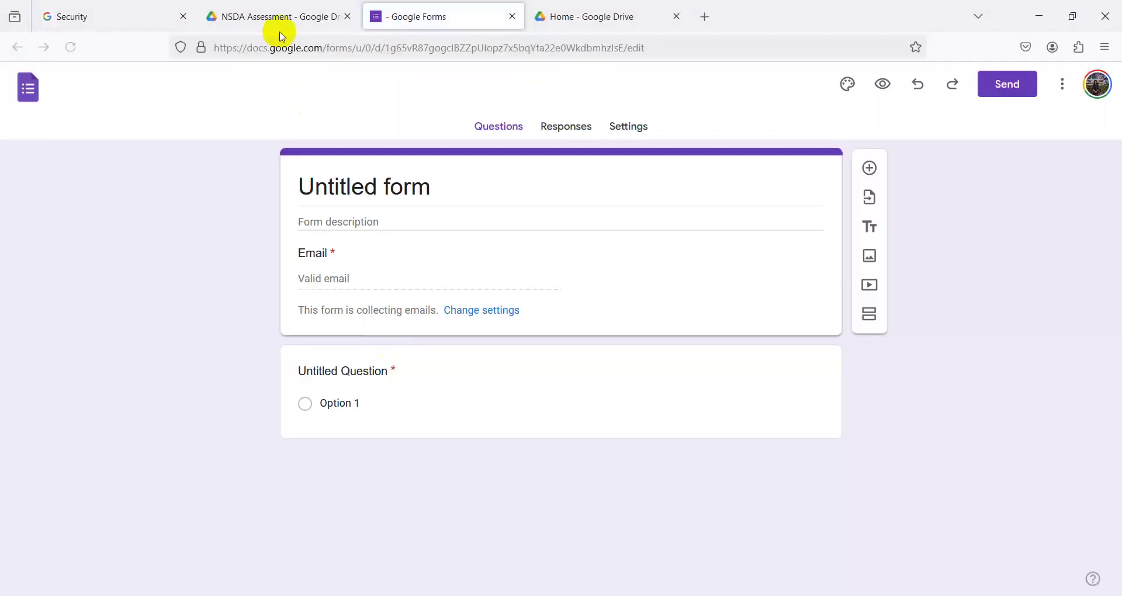
{"action": "left_click", "coordinate": [257, 18]}
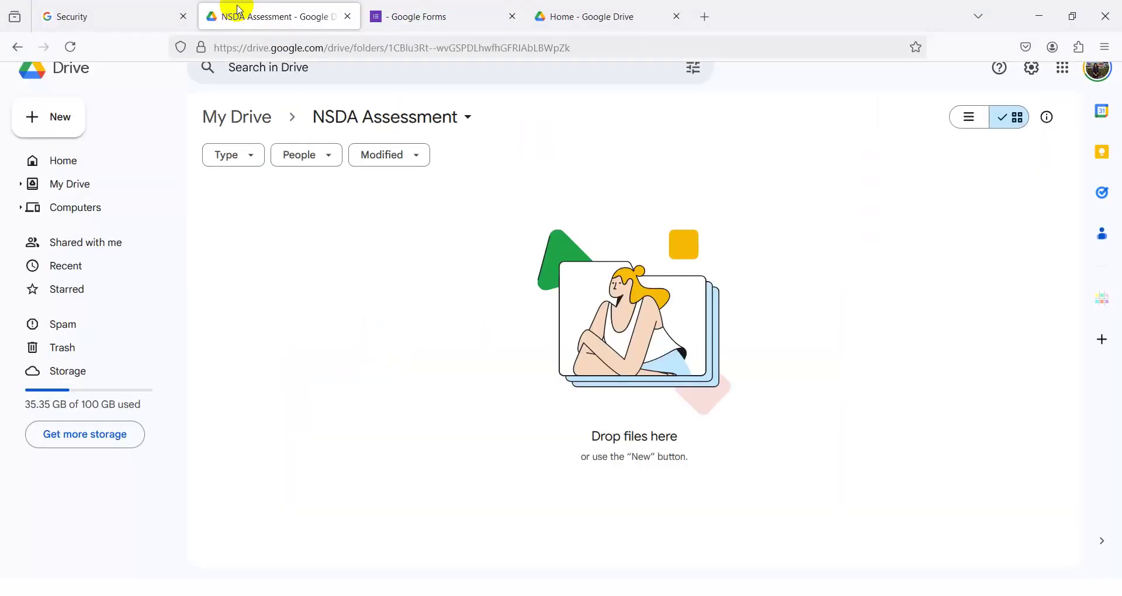
- Rename the NSDA Assessment Drive folder to 'CO Assessment'
{"action": "left_click", "coordinate": [470, 120]}
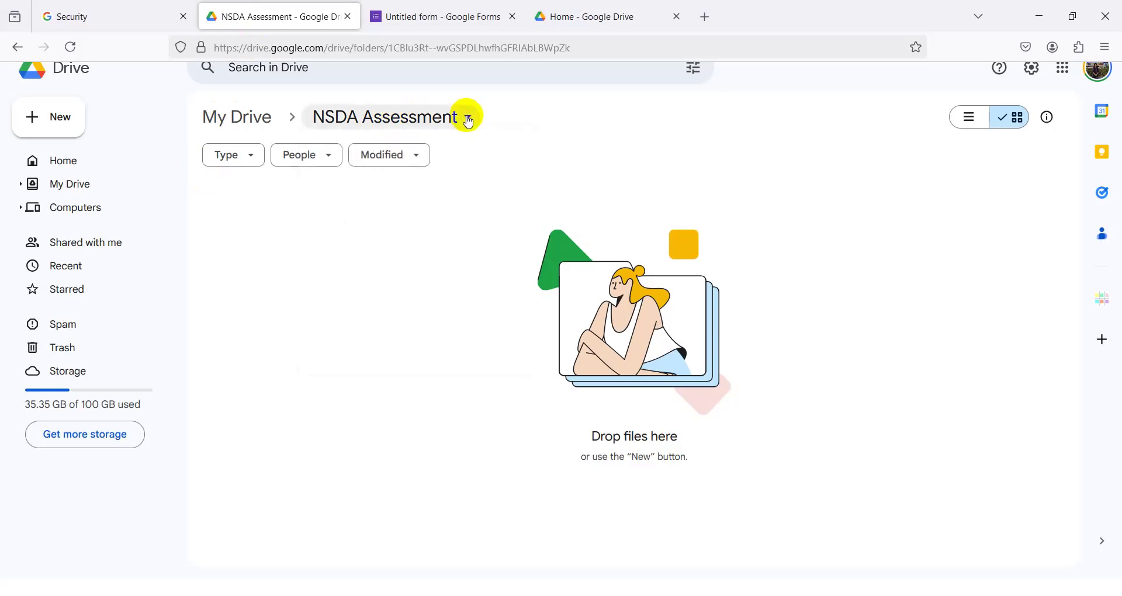
{"action": "left_click", "coordinate": [349, 242]}
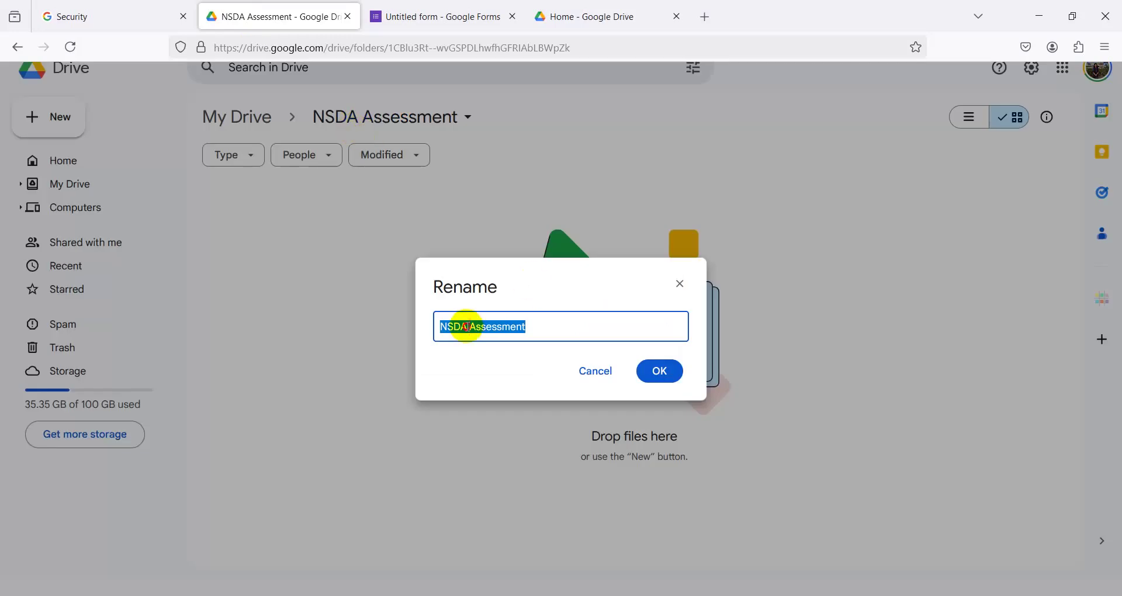
{"action": "left_click", "coordinate": [467, 326]}
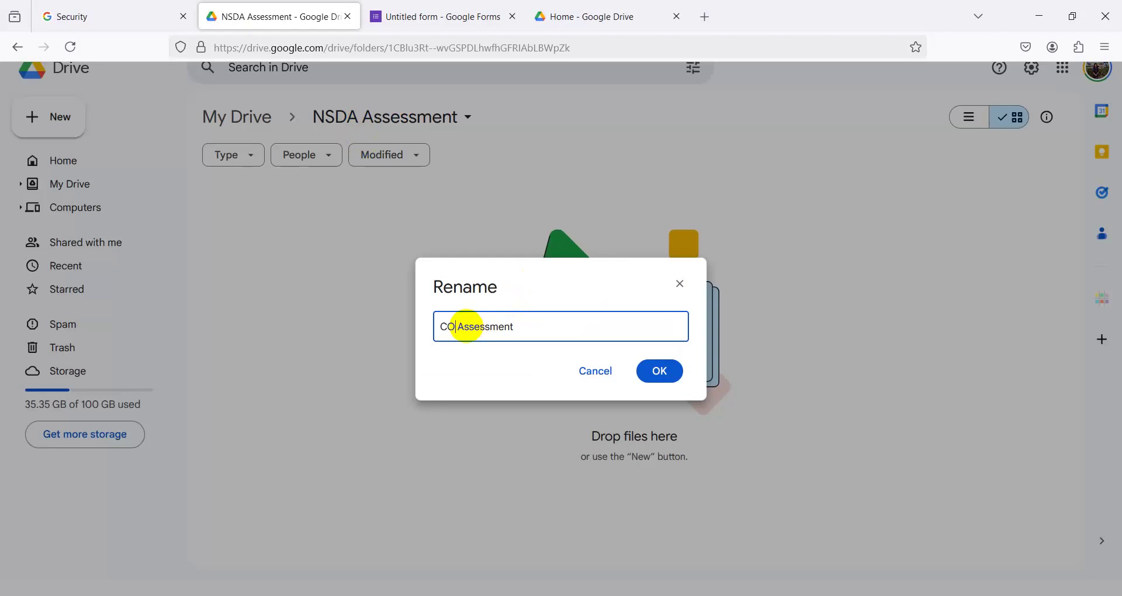
{"action": "left_click", "coordinate": [669, 369]}
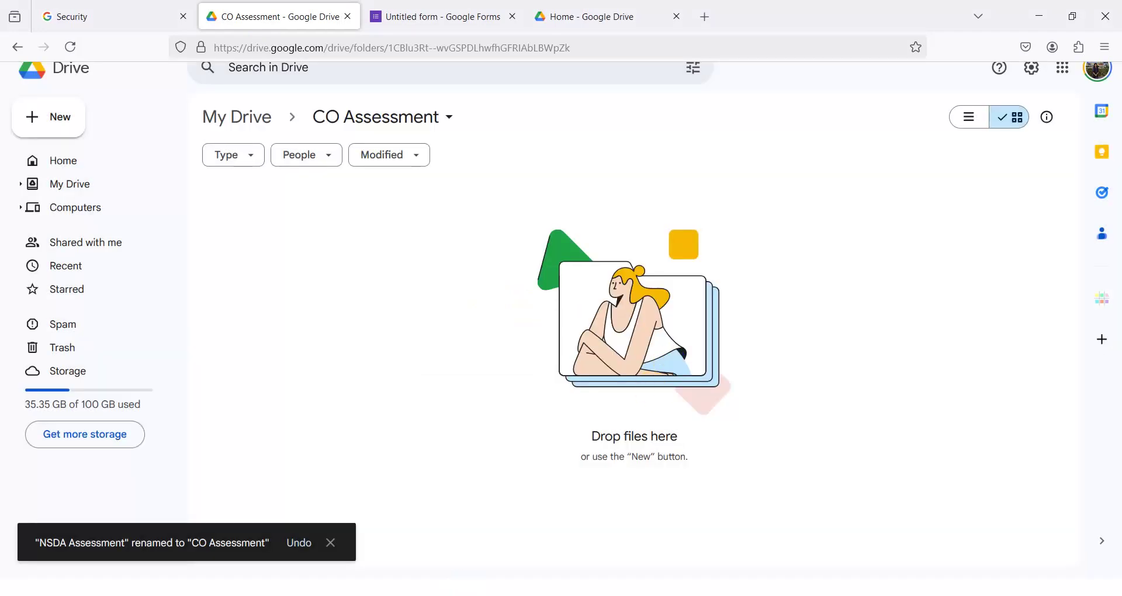
{"action": "left_click", "coordinate": [460, 593]}
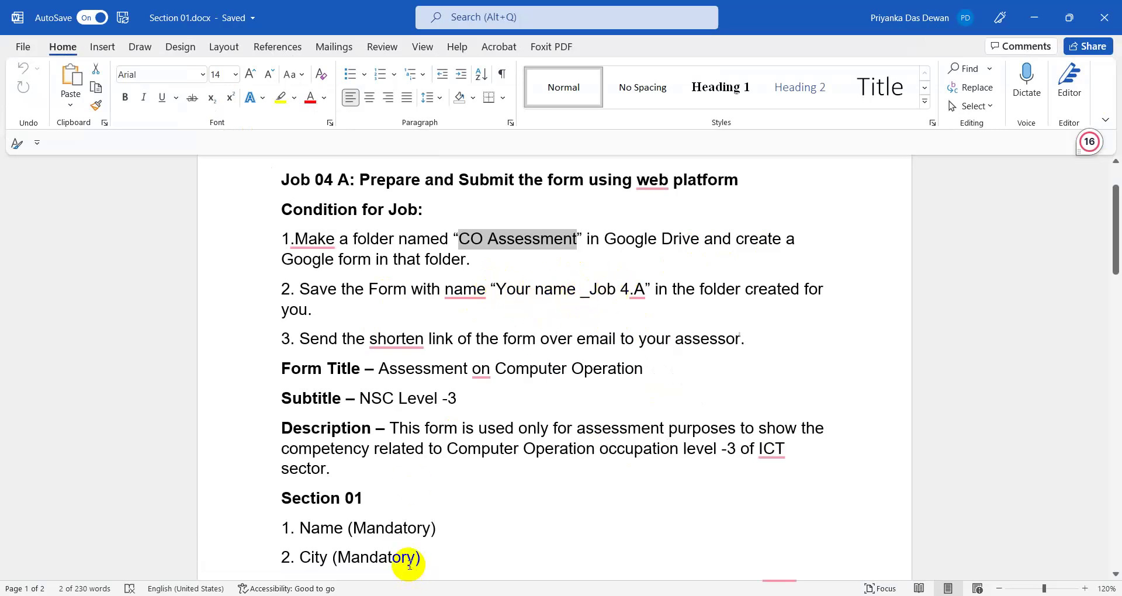
{"action": "key", "text": "alt+Tab"}
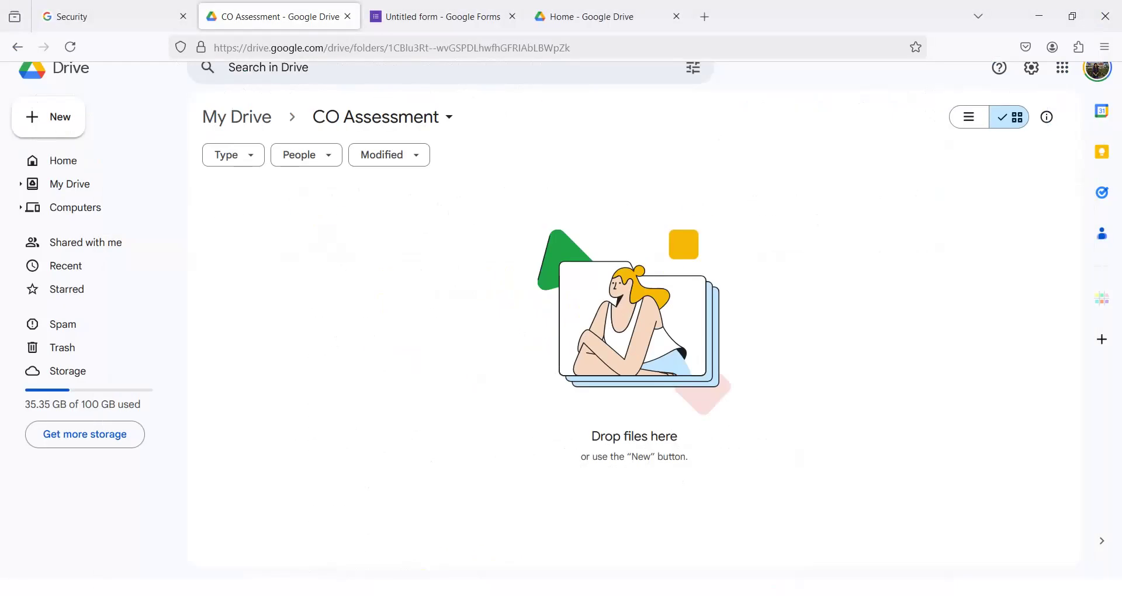
- Rename the untitled form file to 'Habib_4A' and go back to the Word task sheet
{"action": "left_click", "coordinate": [433, 16]}
{"action": "left_click", "coordinate": [97, 89]}
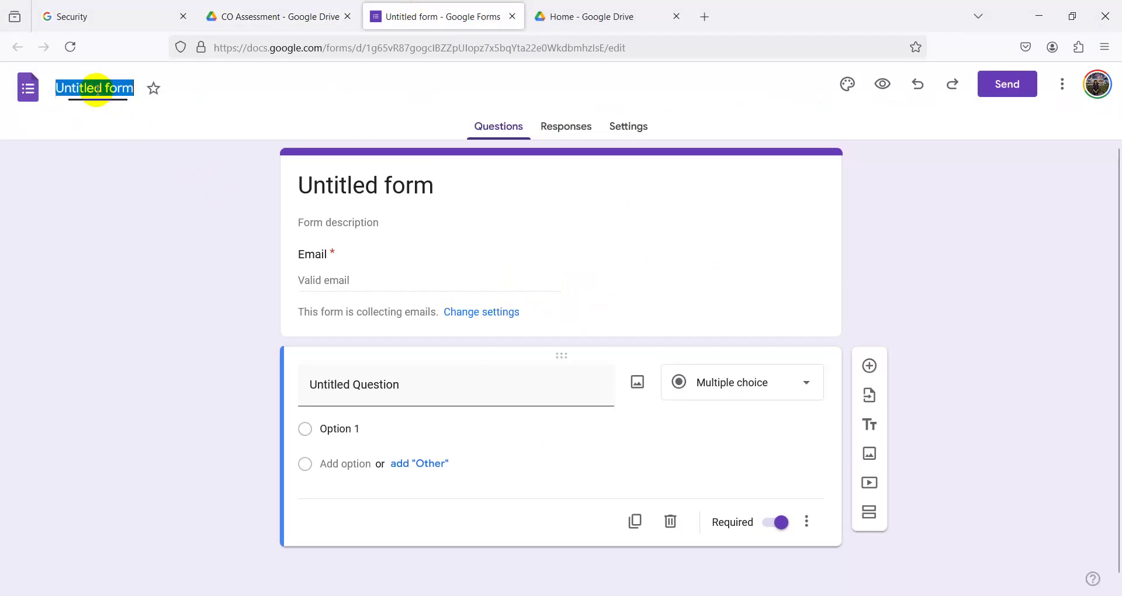
{"action": "type", "text": "P"}
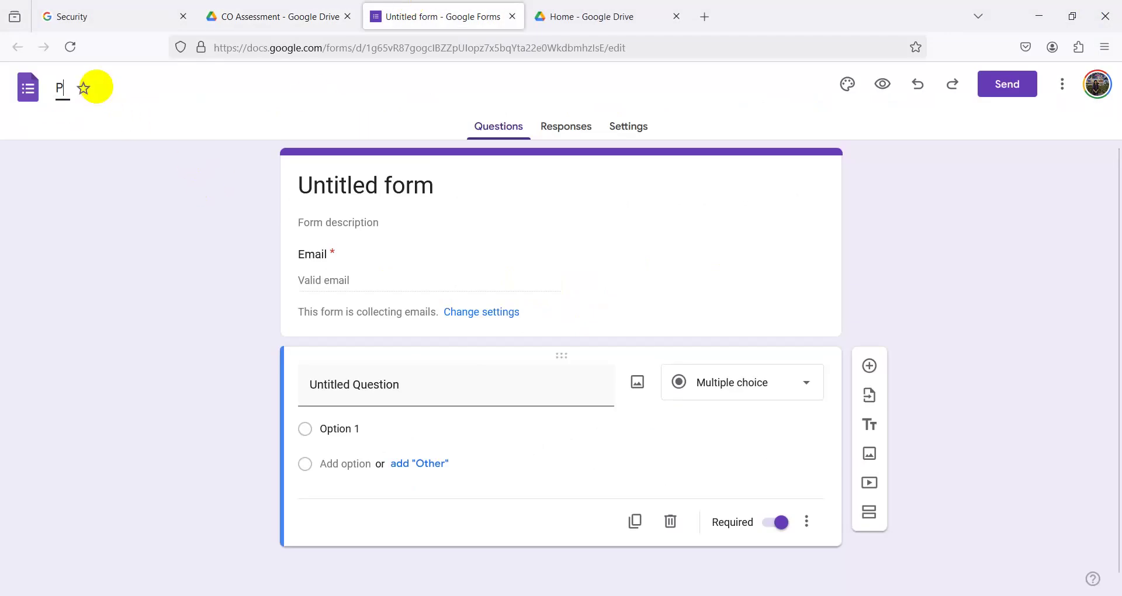
{"action": "type", "text": "a"}
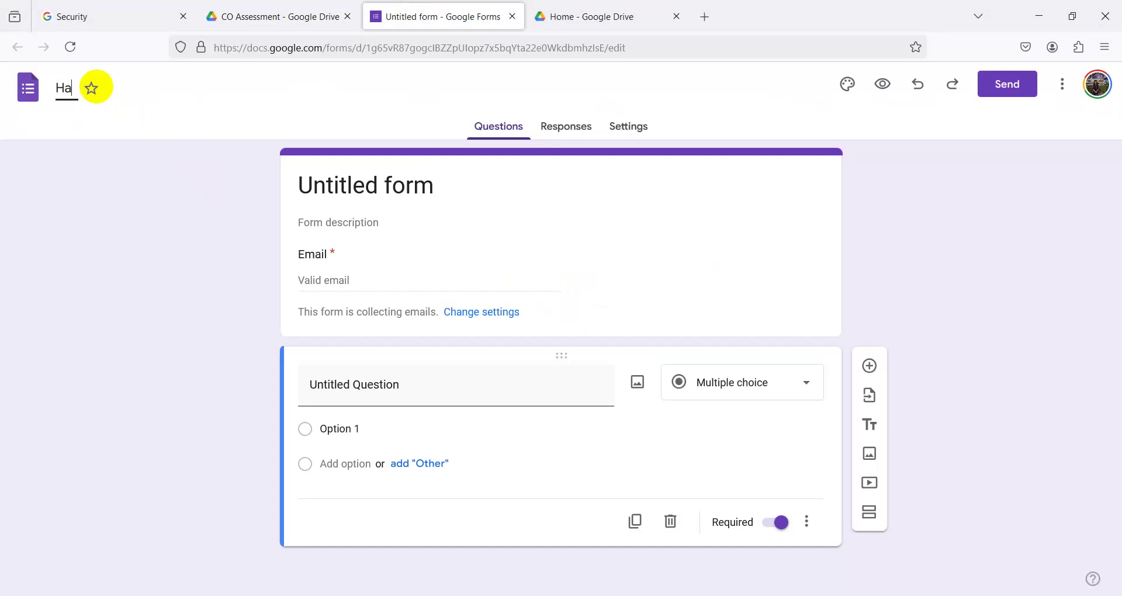
{"action": "type", "text": "bib_4A"}
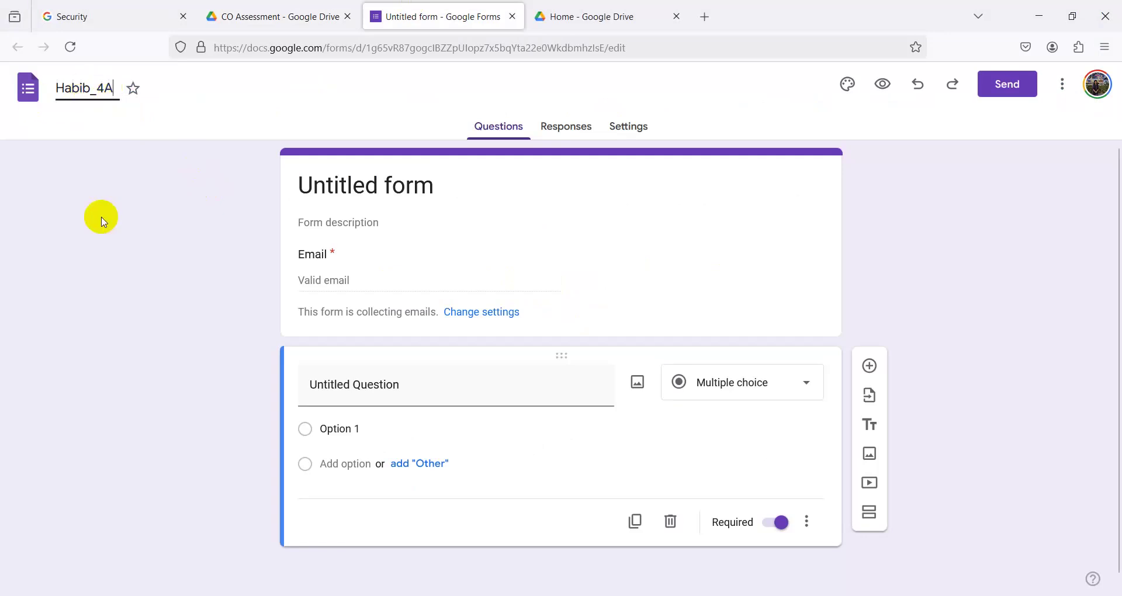
{"action": "left_click", "coordinate": [100, 218]}
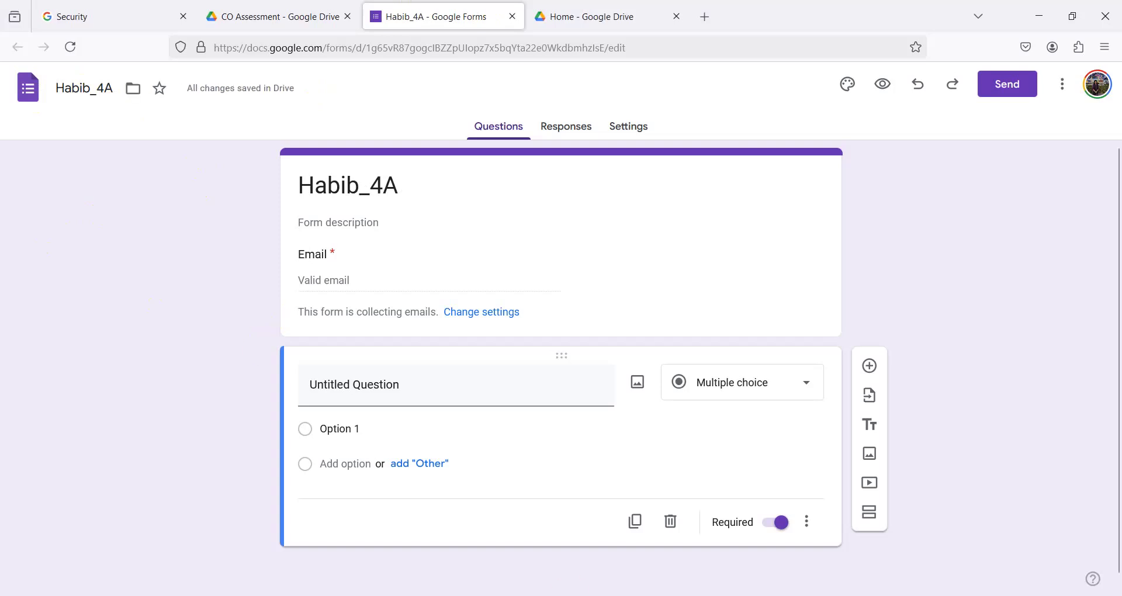
{"action": "key", "text": "alt+Tab"}
{"action": "scroll", "coordinate": [526, 342], "scroll_direction": "down", "scroll_amount": 1}
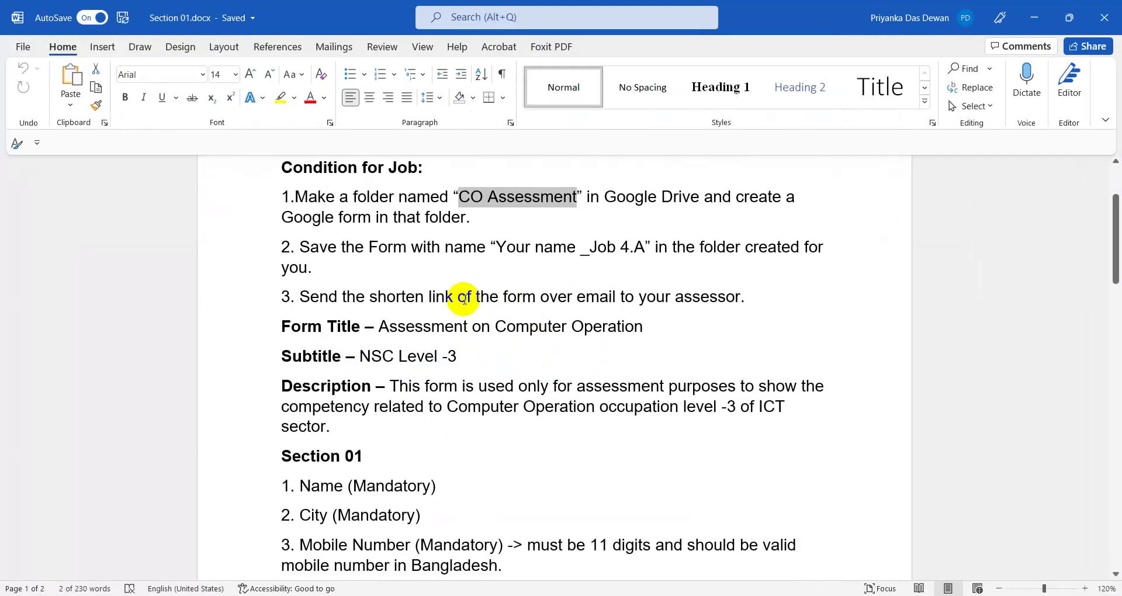
- Select the Form Title 'Assessment on Computer Operation' in the task sheet, then return to the Habib_4A form
{"action": "left_click", "coordinate": [281, 298]}
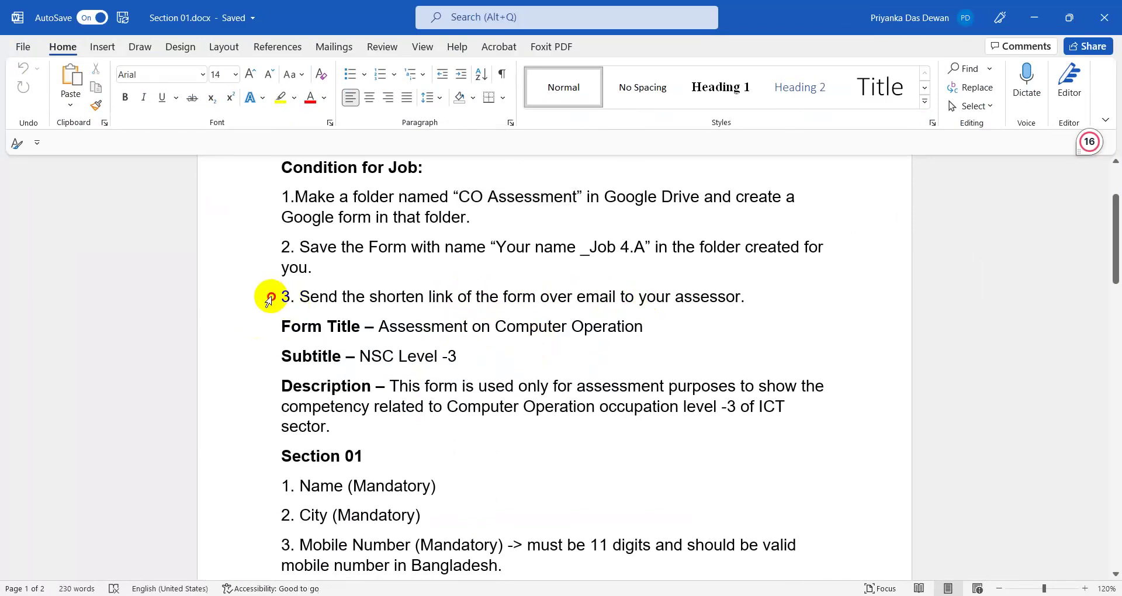
{"action": "left_click_drag", "start_coordinate": [270, 300], "coordinate": [752, 294]}
{"action": "left_click", "coordinate": [741, 301]}
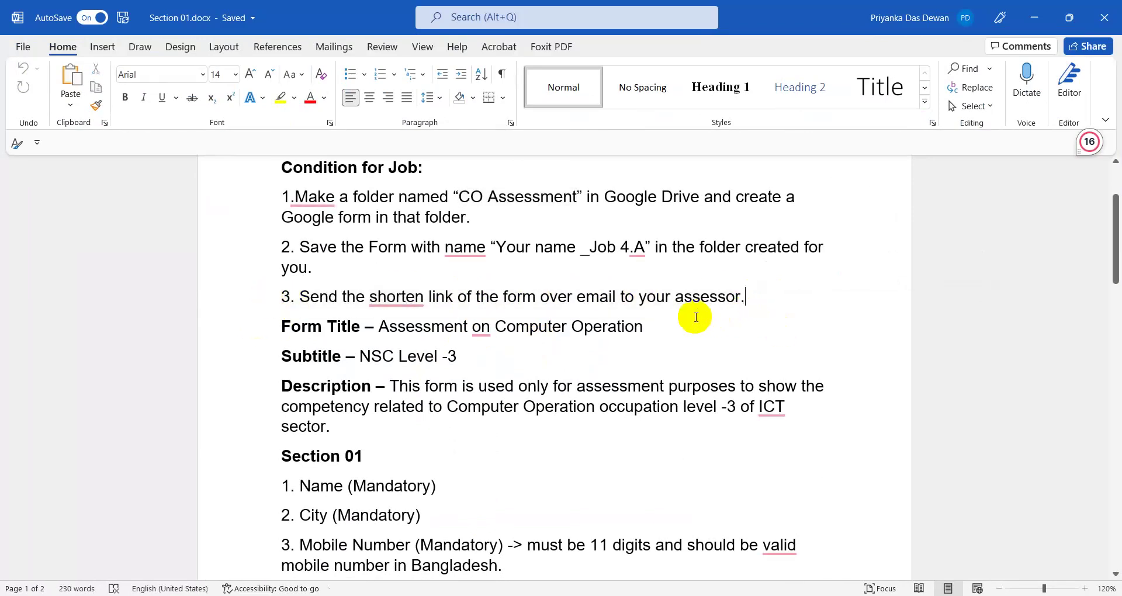
{"action": "scroll", "coordinate": [696, 318], "scroll_direction": "down", "scroll_amount": 1}
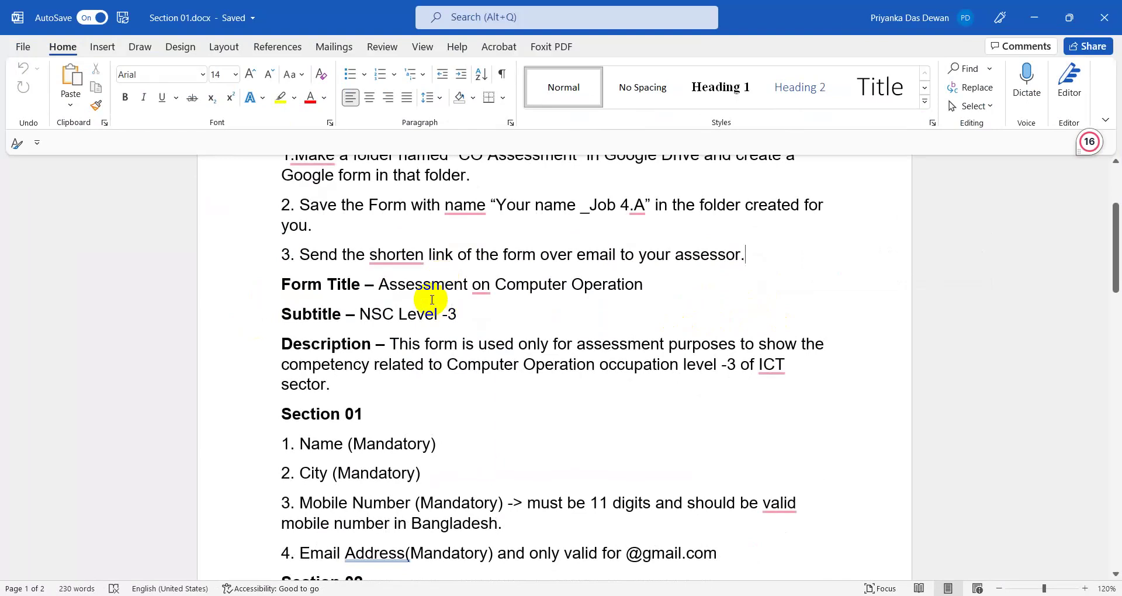
{"action": "left_click_drag", "start_coordinate": [375, 285], "coordinate": [654, 282]}
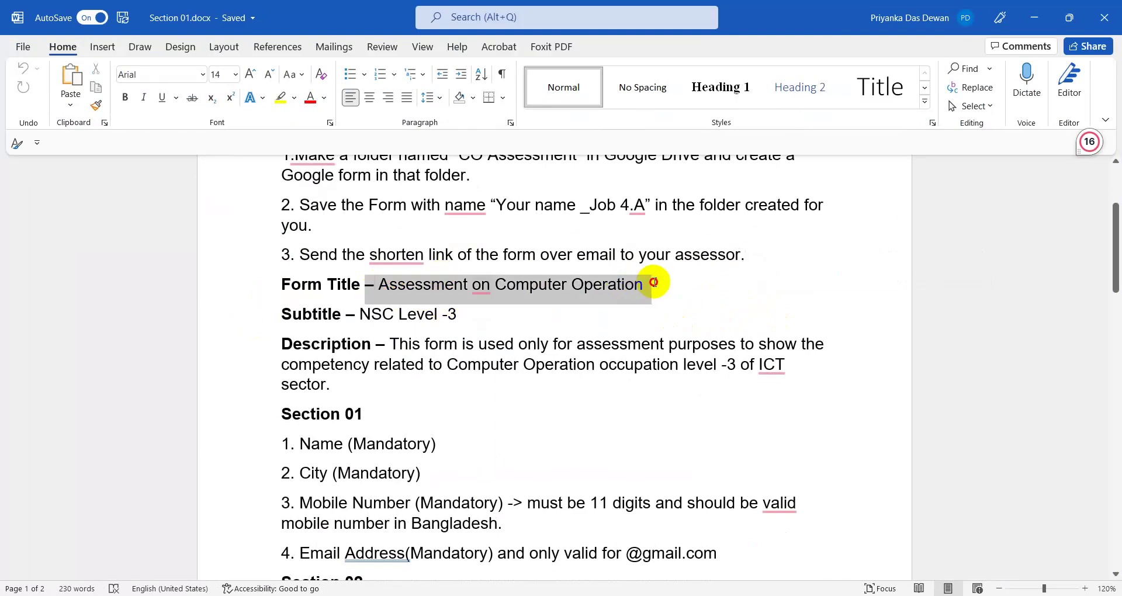
{"action": "left_click", "coordinate": [653, 282]}
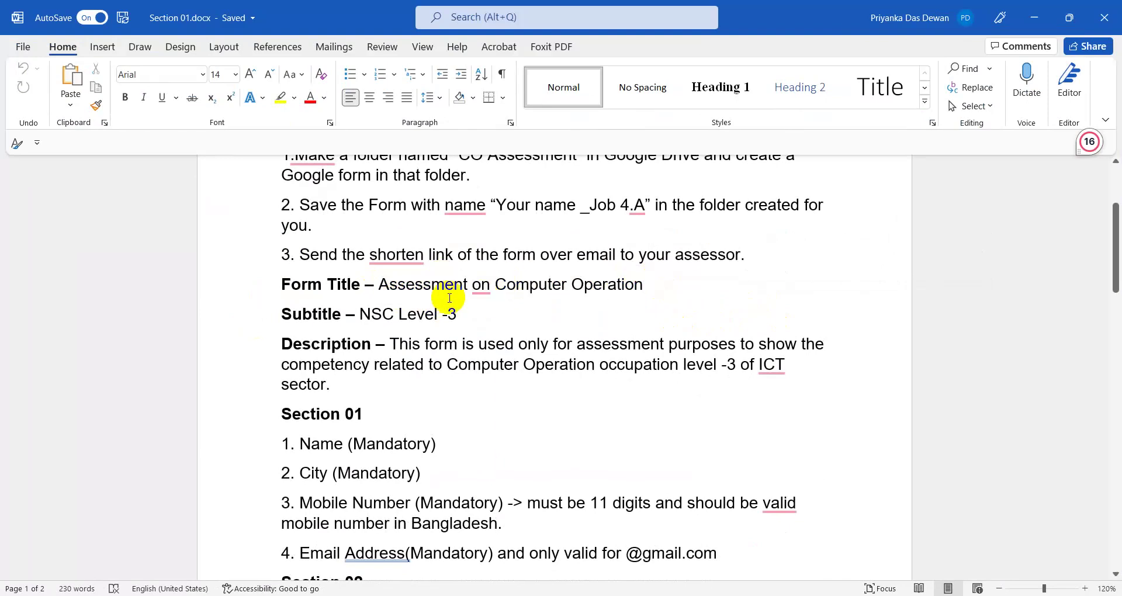
{"action": "left_click_drag", "start_coordinate": [384, 285], "coordinate": [666, 289]}
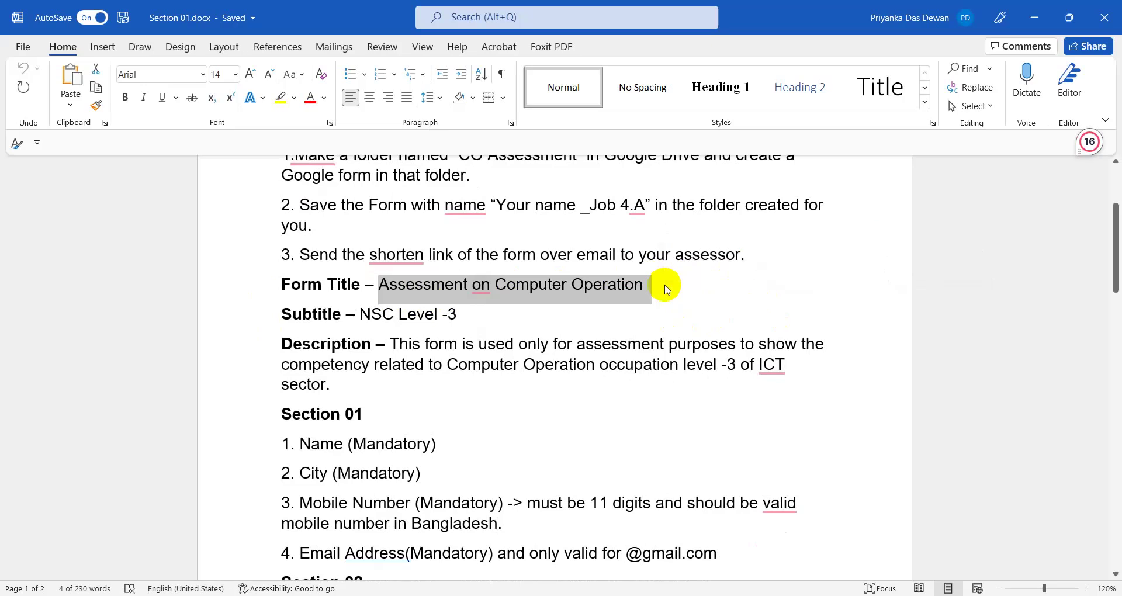
{"action": "left_click", "coordinate": [1048, 23]}
{"action": "left_click", "coordinate": [211, 14]}
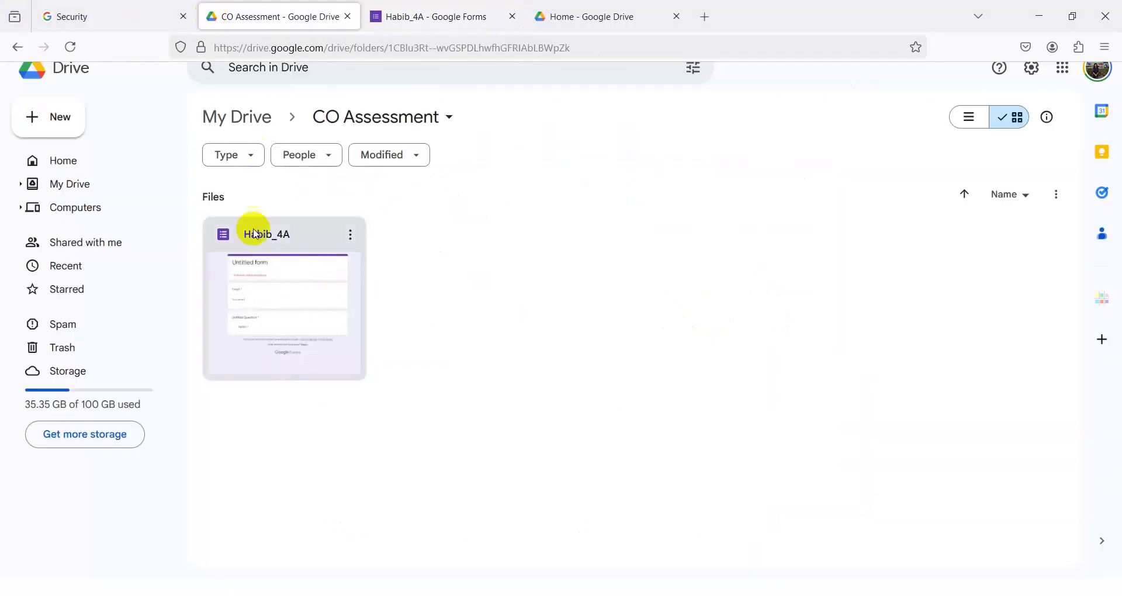
{"action": "left_click", "coordinate": [441, 16]}
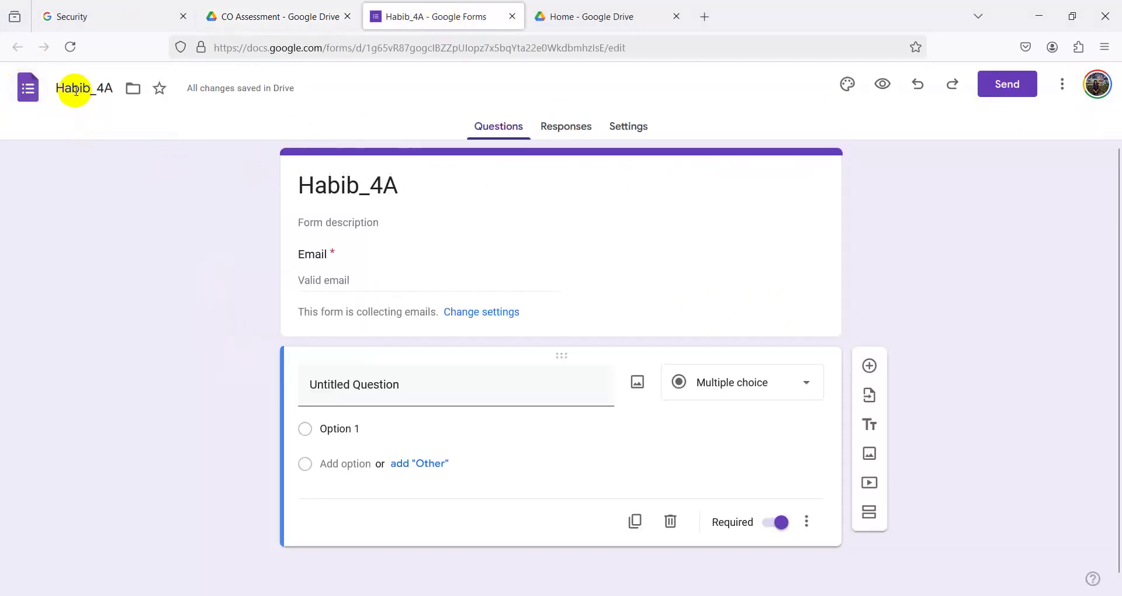
- Set the form's title heading to 'Assessment on Computer Operation'
{"action": "left_click", "coordinate": [321, 183]}
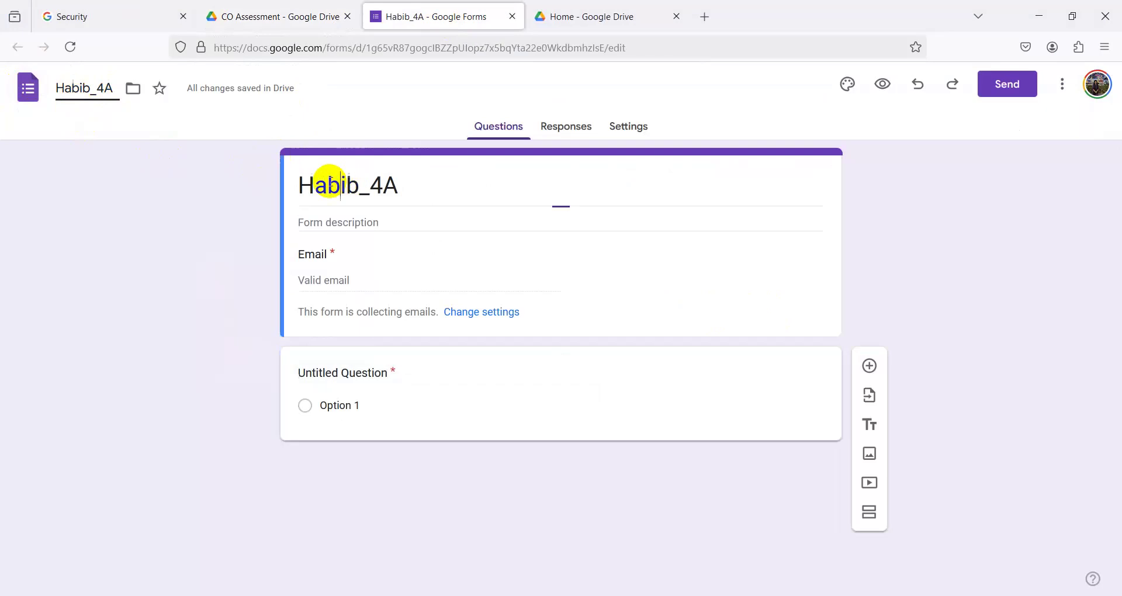
{"action": "left_click_drag", "start_coordinate": [304, 186], "coordinate": [465, 190]}
{"action": "key", "text": "BackSpace"}
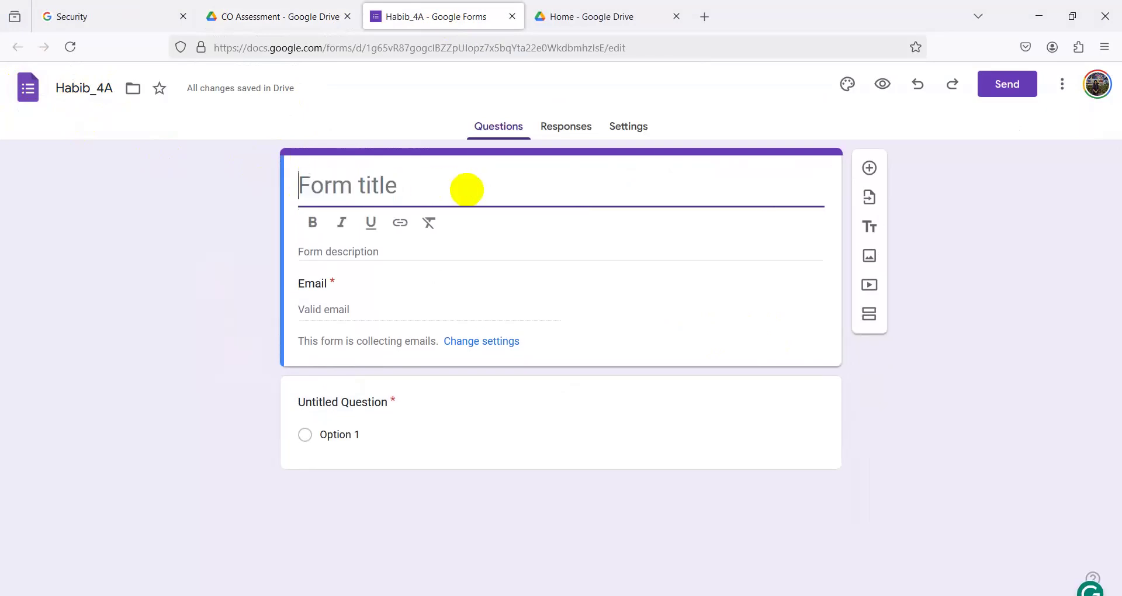
{"action": "type", "text": "Habib_4A Assessment on Computer Operation"}
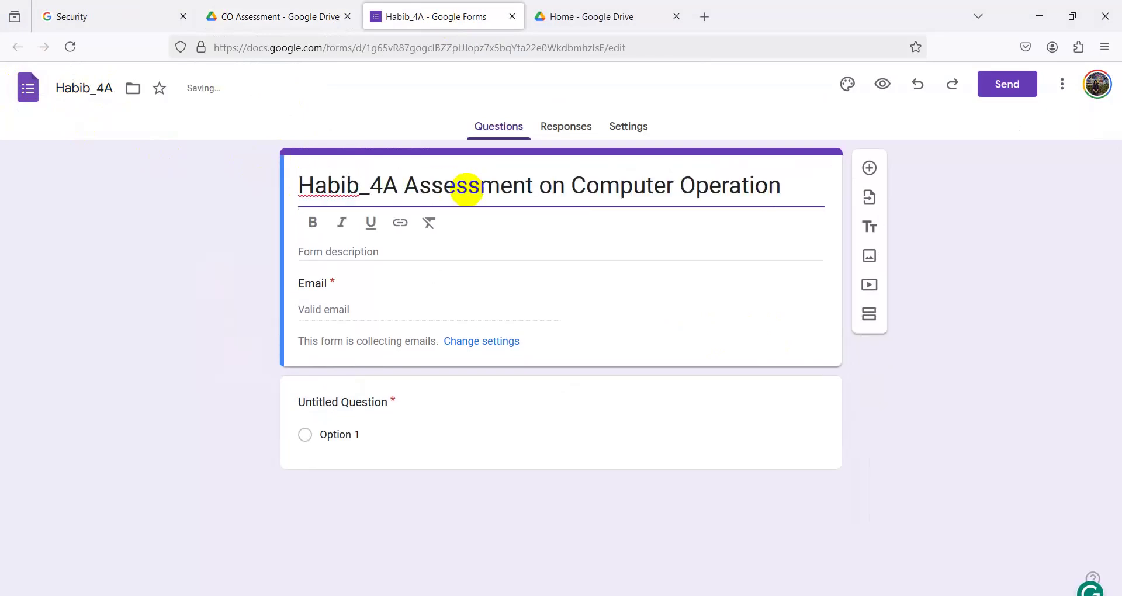
{"action": "left_click", "coordinate": [399, 186]}
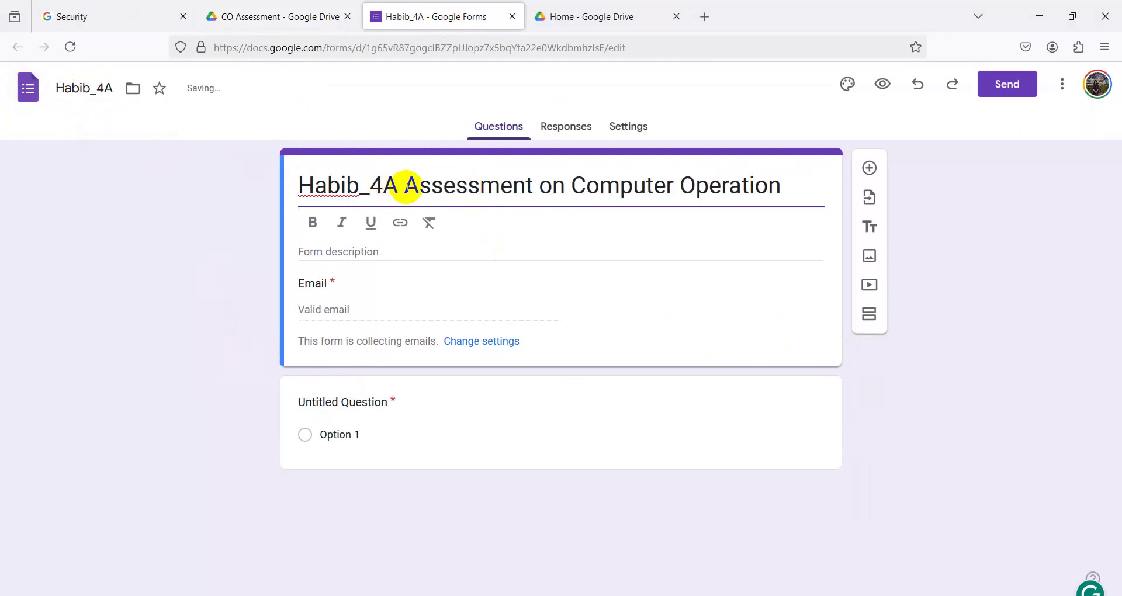
{"action": "key", "text": "BackSpace"}
{"action": "key", "text": "BackSpace"}
{"action": "key", "text": "BackSpace"}
{"action": "key", "text": "BackSpace"}
{"action": "key", "text": "BackSpace"}
{"action": "key", "text": "BackSpace"}
{"action": "key", "text": "BackSpace"}
{"action": "key", "text": "BackSpace"}
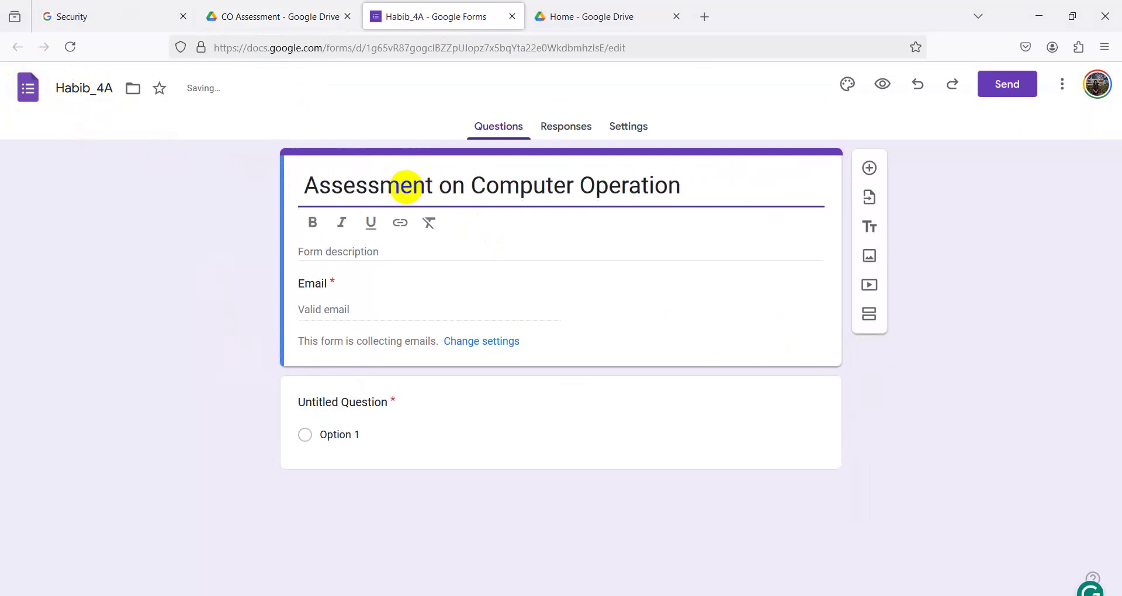
{"action": "key", "text": "Delete"}
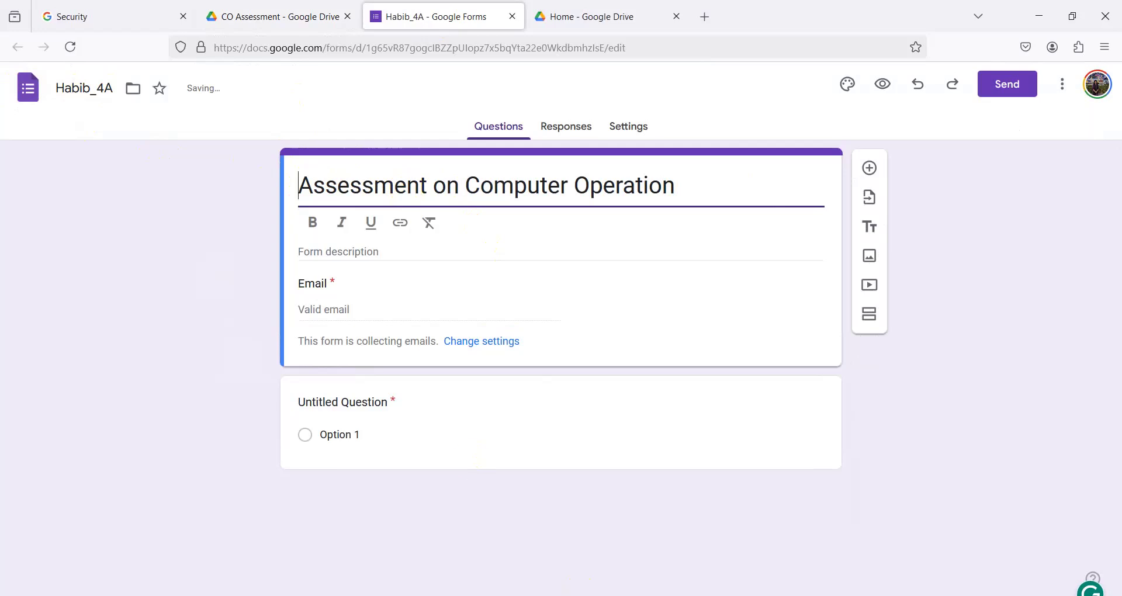
- Copy the subtitle 'NSC Level -3' from the Word task sheet for the form description
{"action": "key", "text": "alt+Tab"}
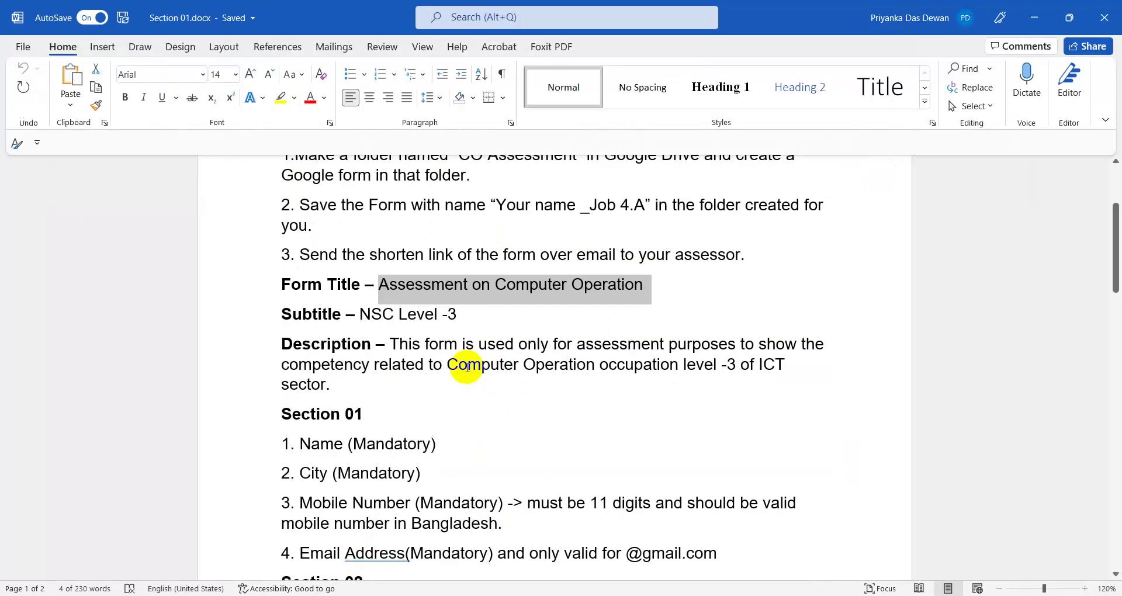
{"action": "left_click", "coordinate": [376, 313]}
{"action": "left_click_drag", "start_coordinate": [359, 313], "coordinate": [461, 314]}
{"action": "key", "text": "super+c"}
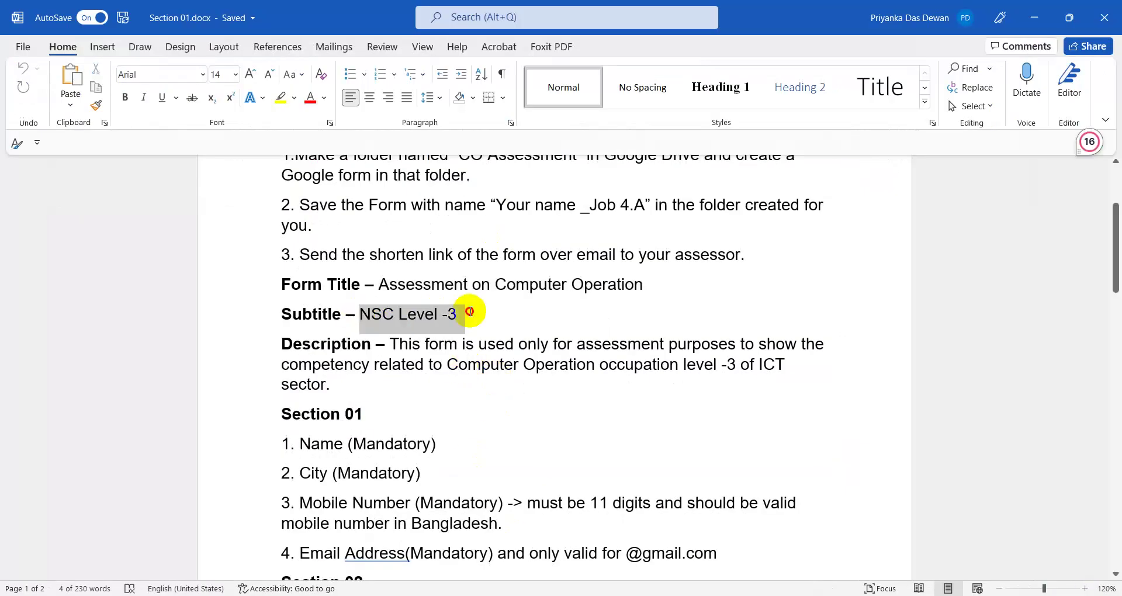
{"action": "right_click", "coordinate": [407, 329]}
{"action": "left_click", "coordinate": [433, 69]}
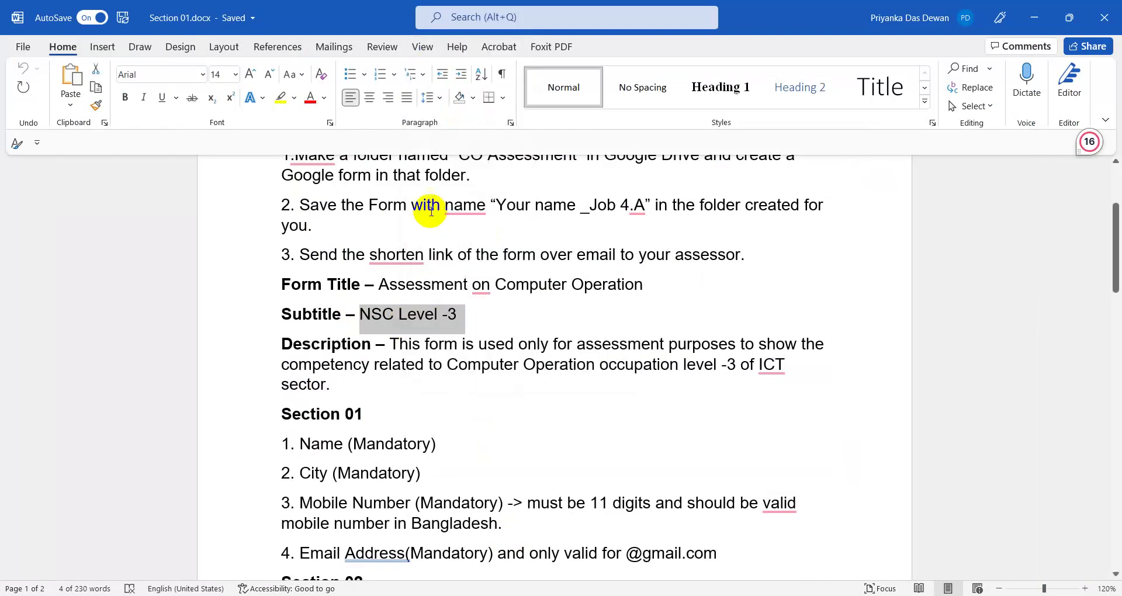
{"action": "left_click", "coordinate": [1046, 15]}
{"action": "left_click", "coordinate": [313, 250]}
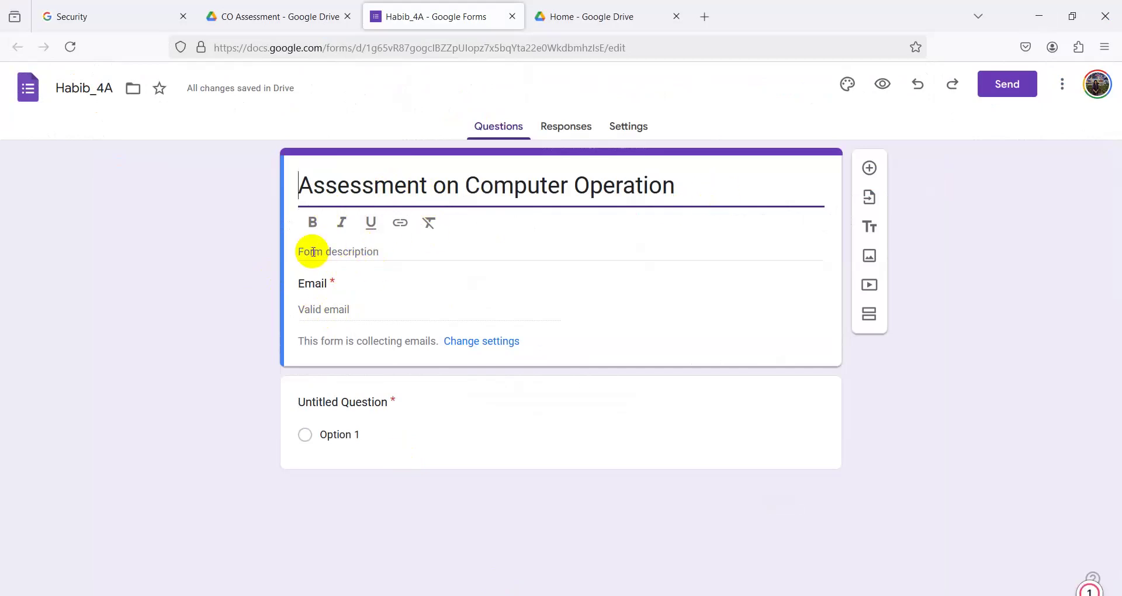
- Paste 'NSC Level -3' into the form description
{"action": "left_click", "coordinate": [312, 251]}
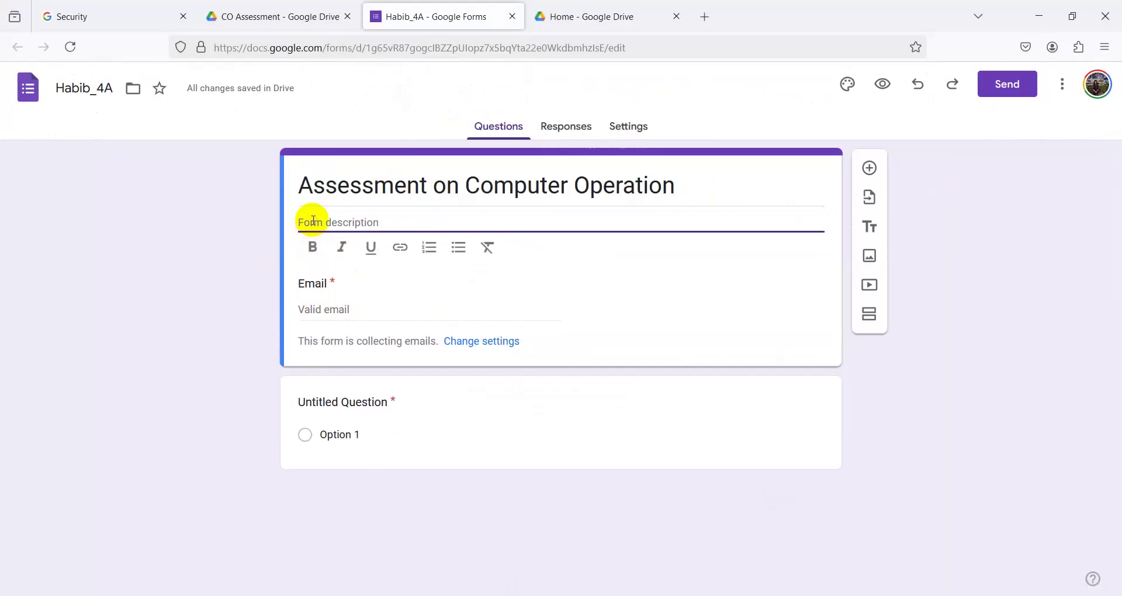
{"action": "right_click", "coordinate": [313, 223]}
{"action": "left_click", "coordinate": [354, 330]}
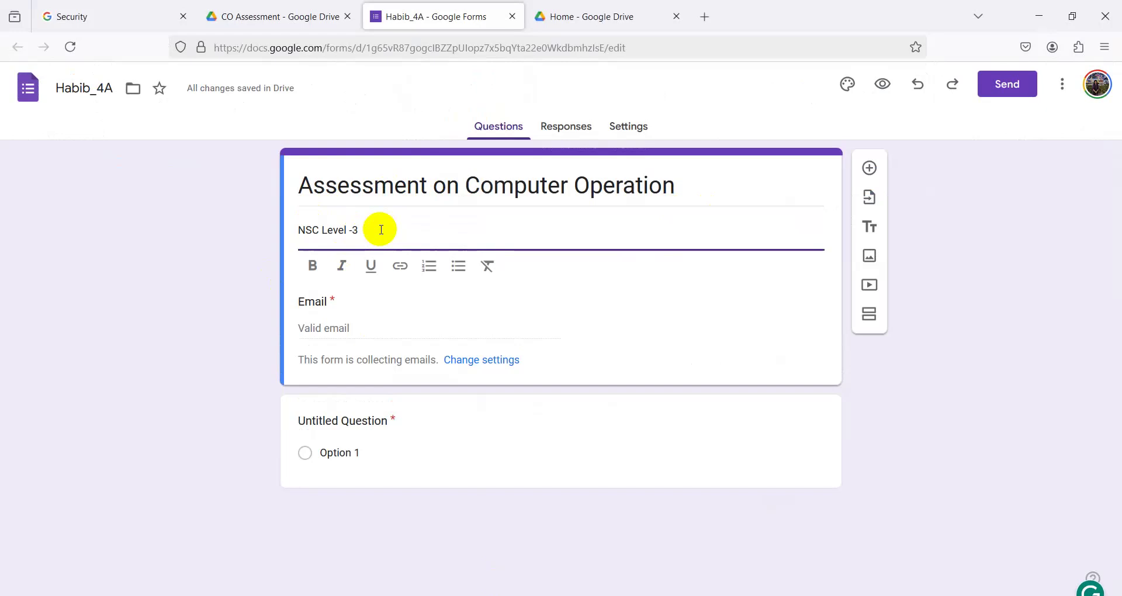
- Copy the assessment-purpose paragraph from Word and paste it on a new description line
{"action": "left_click", "coordinate": [453, 593]}
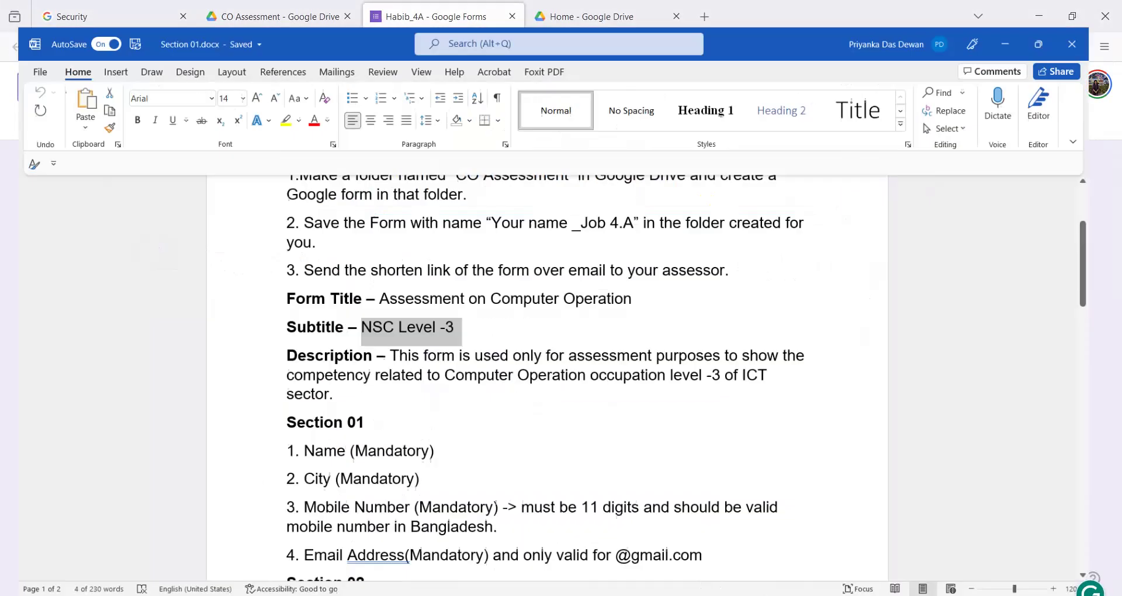
{"action": "left_click_drag", "start_coordinate": [389, 356], "coordinate": [813, 380]}
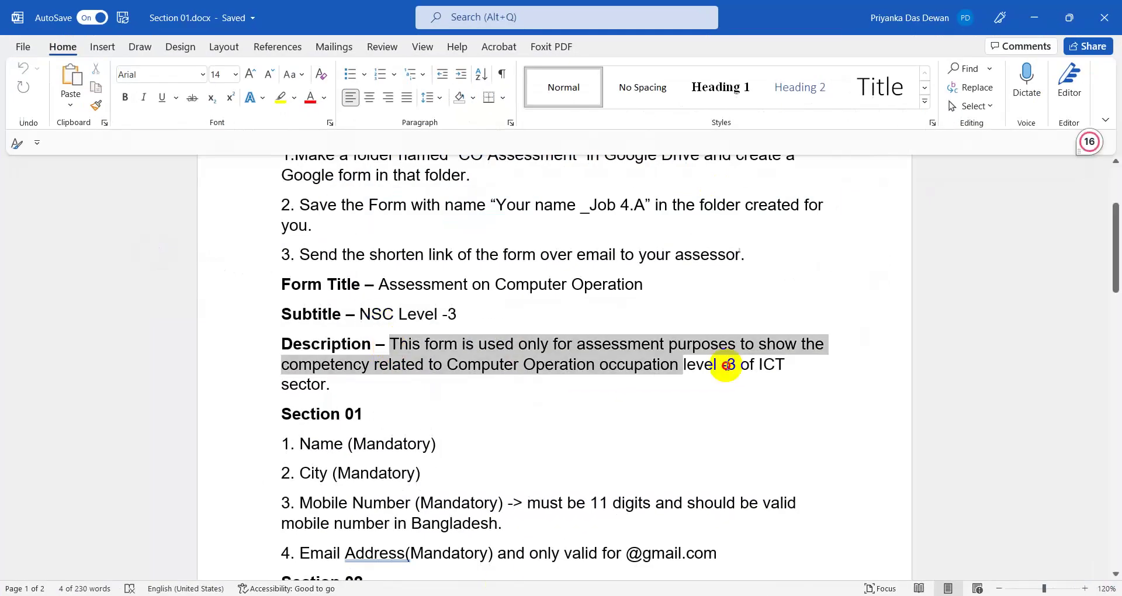
{"action": "right_click", "coordinate": [505, 350]}
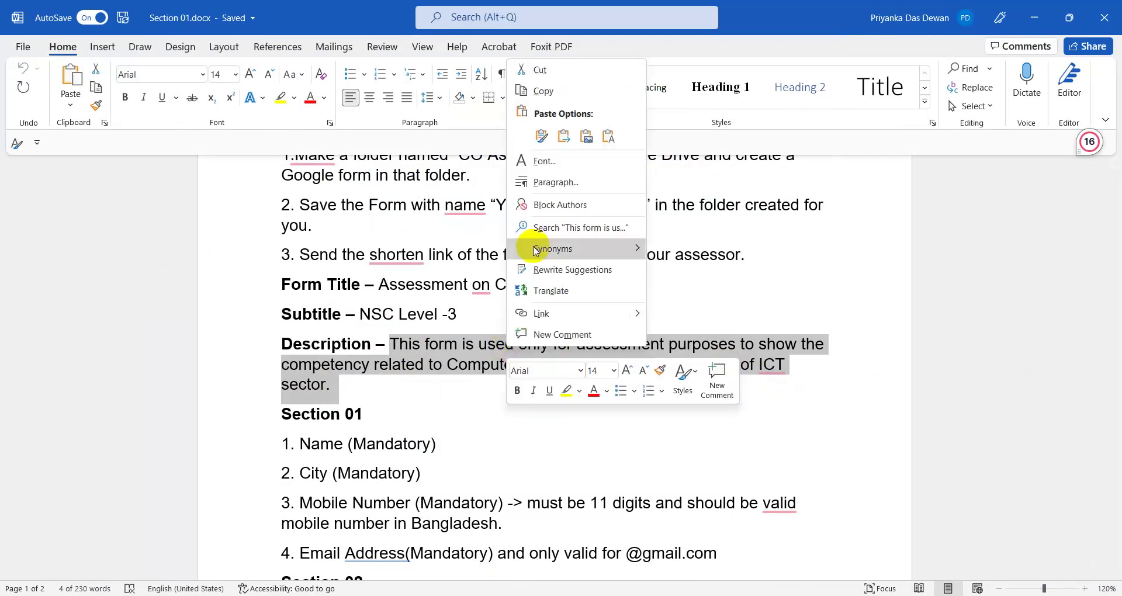
{"action": "left_click", "coordinate": [540, 91]}
{"action": "left_click", "coordinate": [1034, 17]}
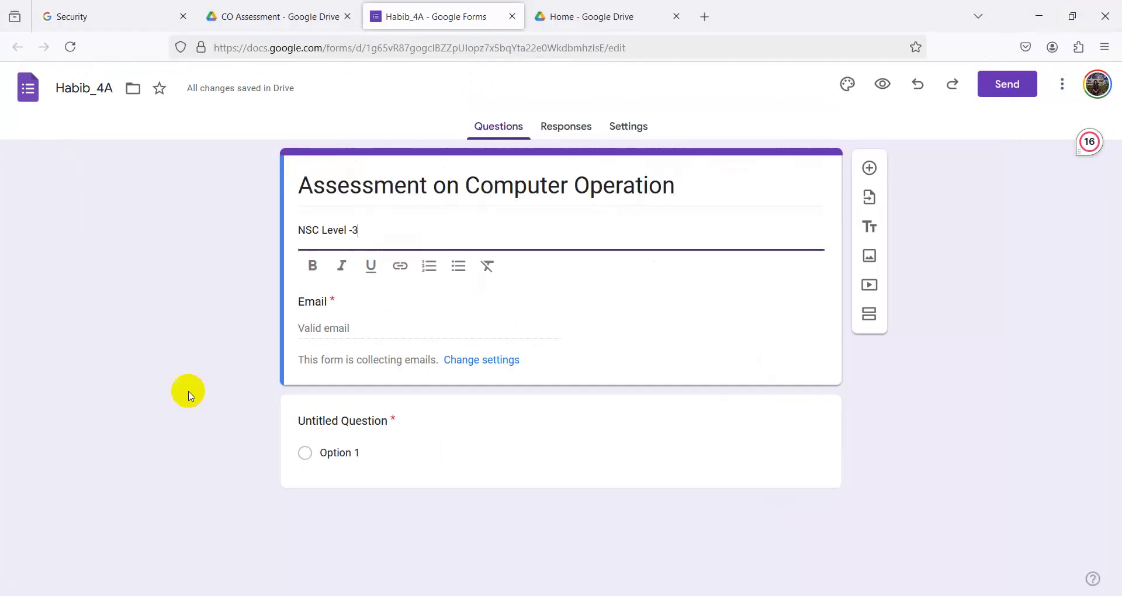
{"action": "key", "text": "Return"}
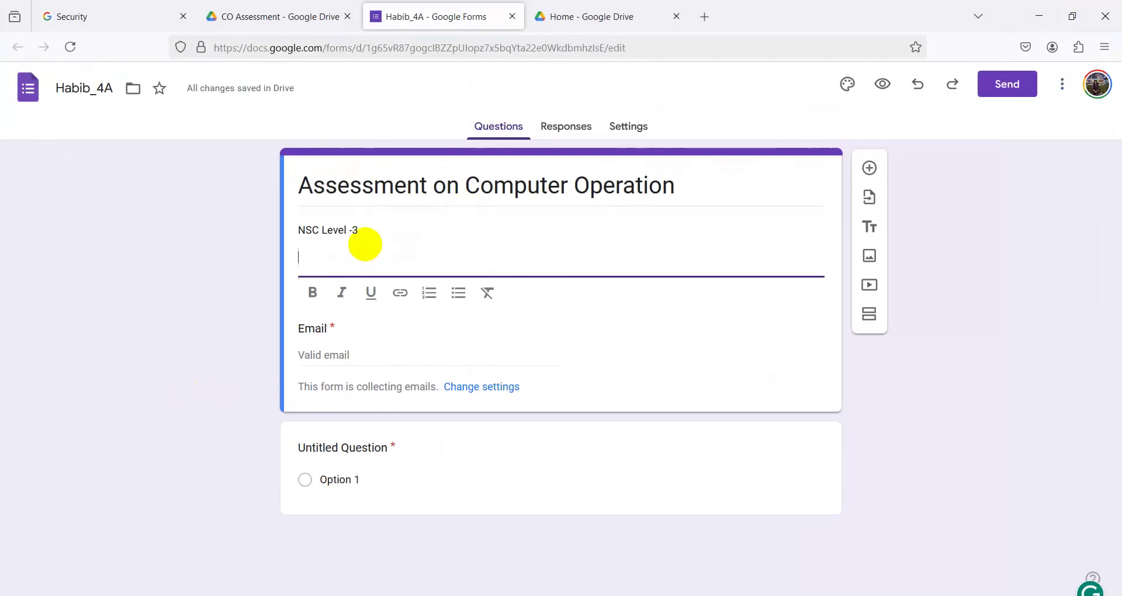
{"action": "key", "text": "ctrl+v"}
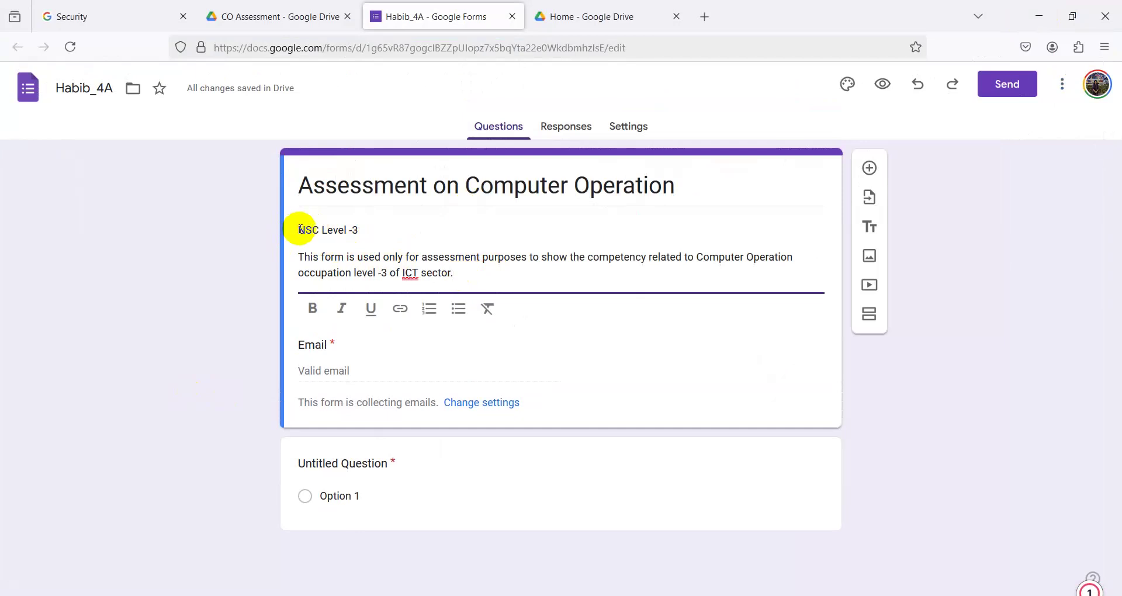
- Make 'NSC Level -3' bold in the description, then switch back to Word
{"action": "left_click_drag", "start_coordinate": [299, 229], "coordinate": [369, 229]}
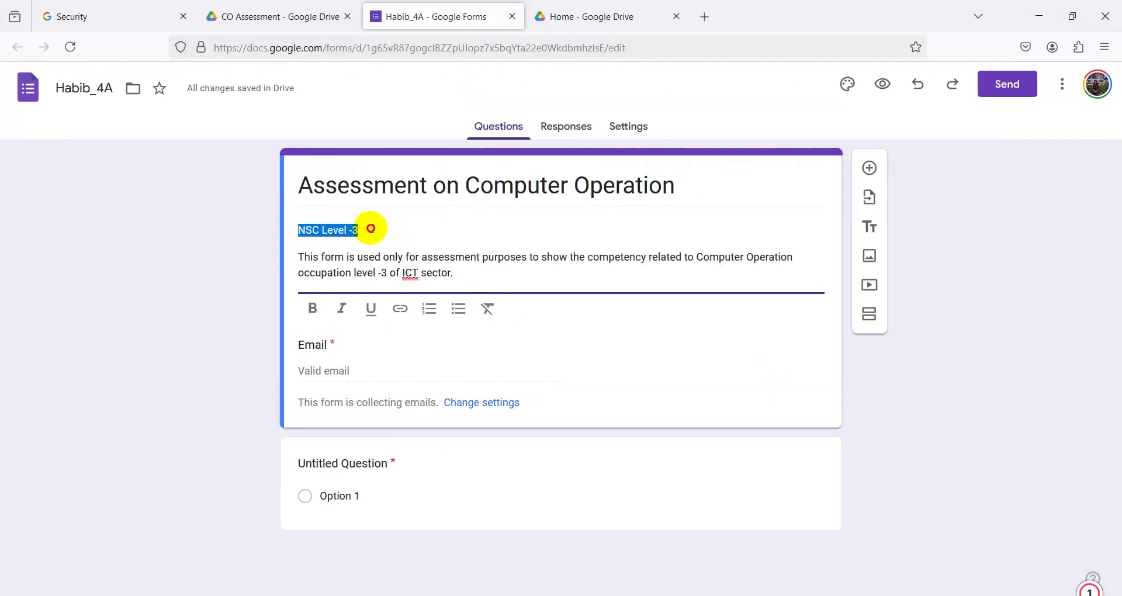
{"action": "left_click", "coordinate": [432, 272]}
{"action": "left_click_drag", "start_coordinate": [300, 229], "coordinate": [374, 230]}
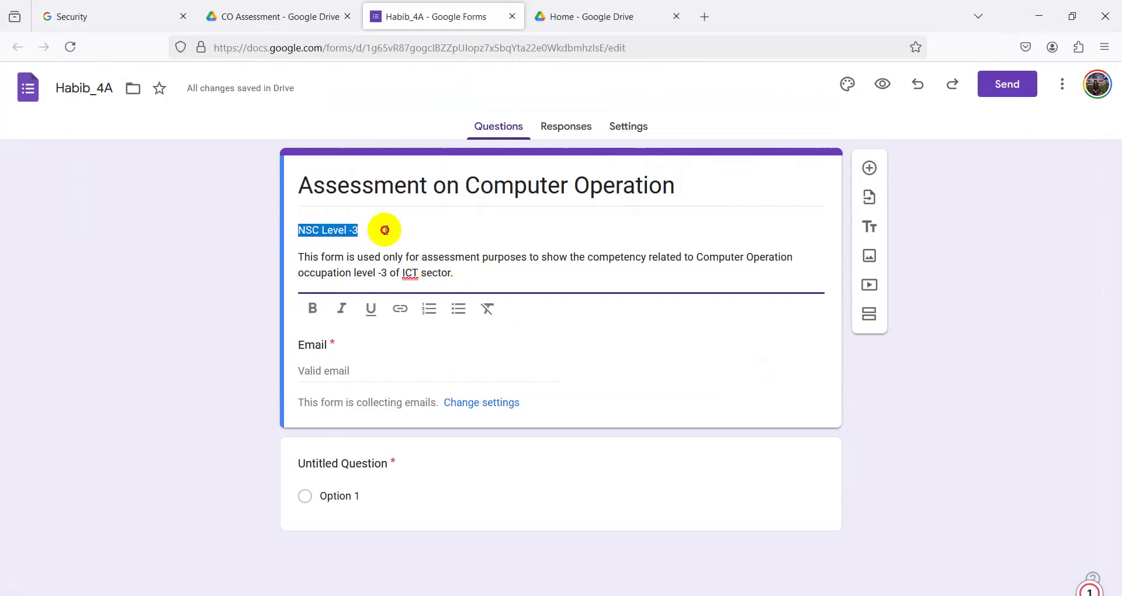
{"action": "left_click", "coordinate": [314, 309]}
{"action": "left_click", "coordinate": [263, 230]}
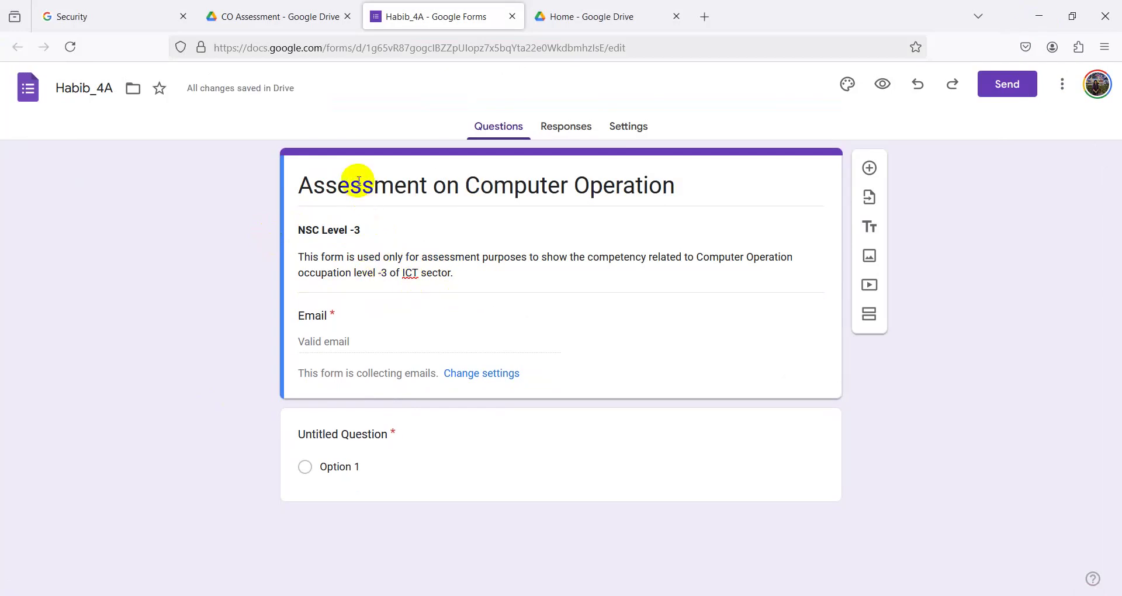
{"action": "triple_click", "coordinate": [377, 234]}
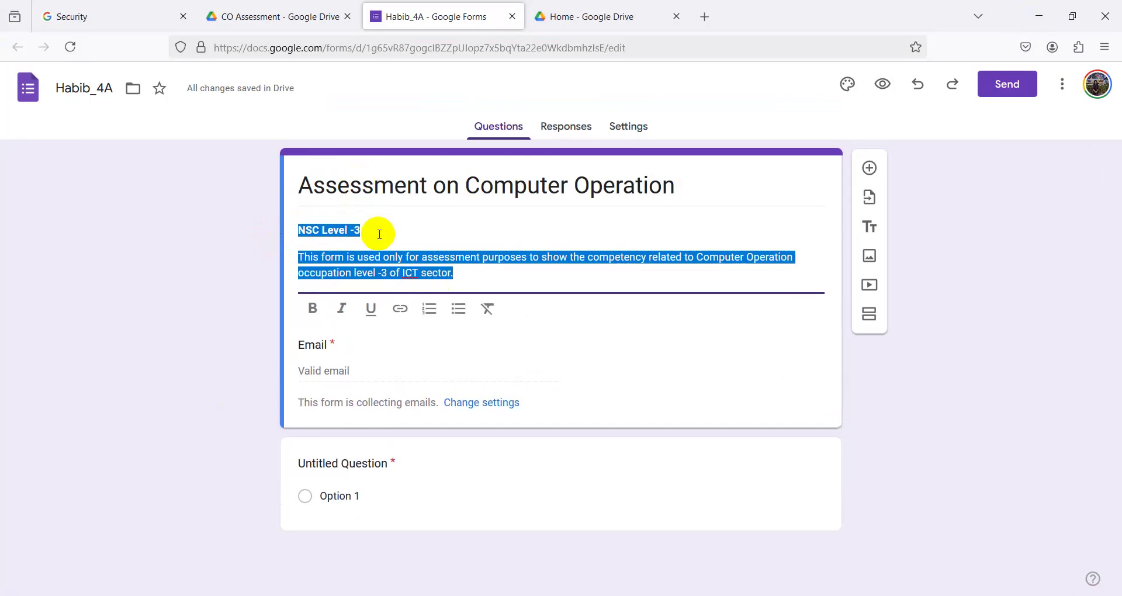
{"action": "left_click", "coordinate": [479, 273]}
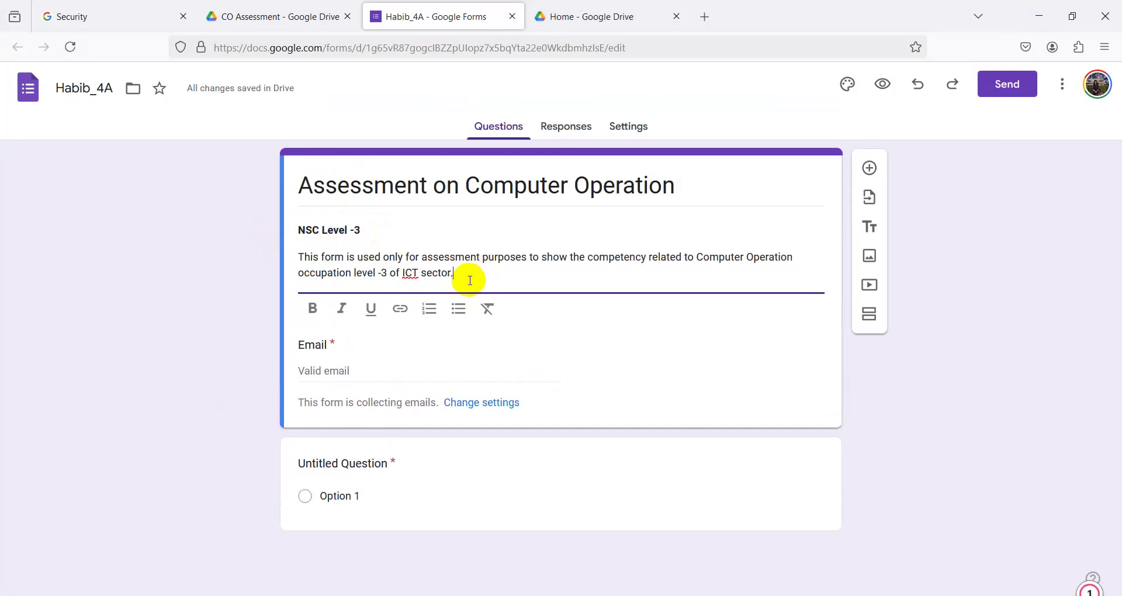
{"action": "left_click", "coordinate": [222, 419]}
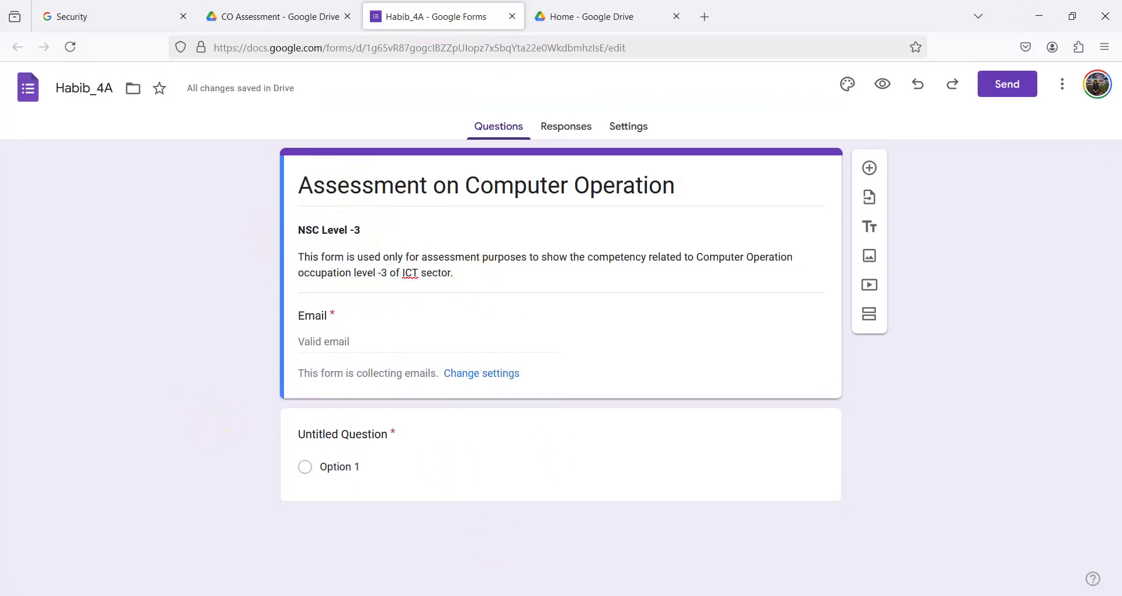
{"action": "key", "text": "alt+Tab"}
- Title the first question 'Name', keep it Short answer, and make it required
{"action": "scroll", "coordinate": [438, 446], "scroll_direction": "down", "scroll_amount": 3}
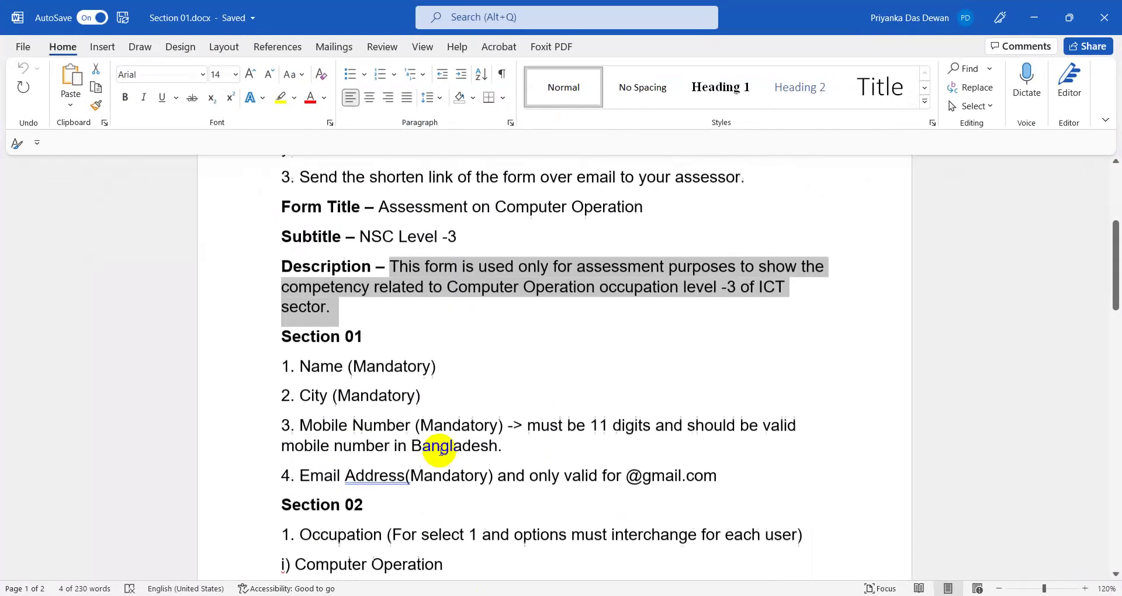
{"action": "left_click", "coordinate": [376, 369]}
{"action": "key", "text": "alt+Tab"}
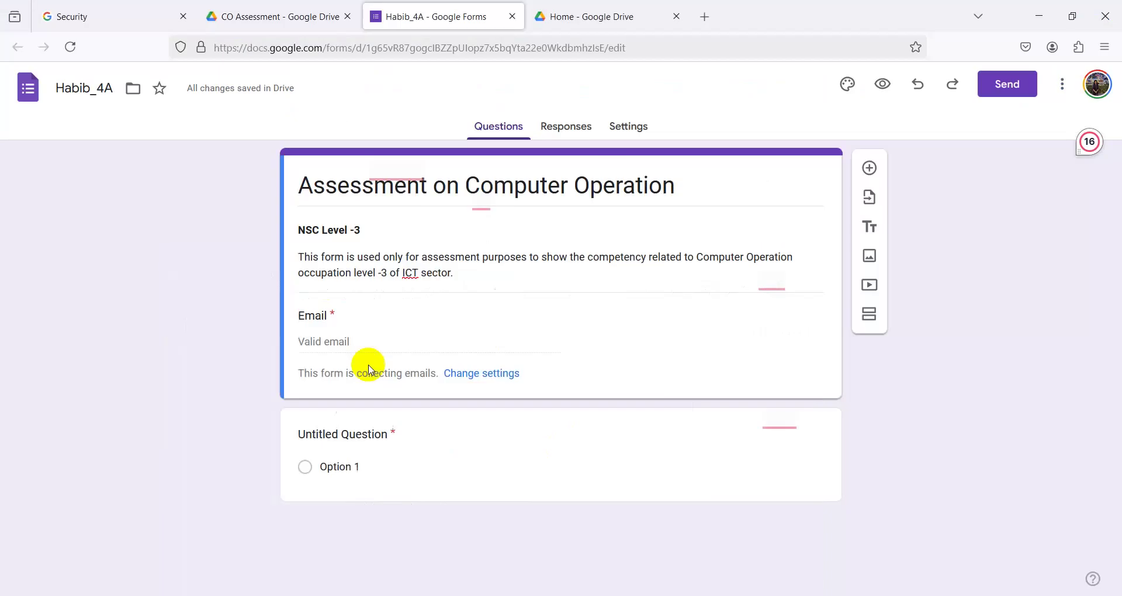
{"action": "left_click", "coordinate": [342, 432]}
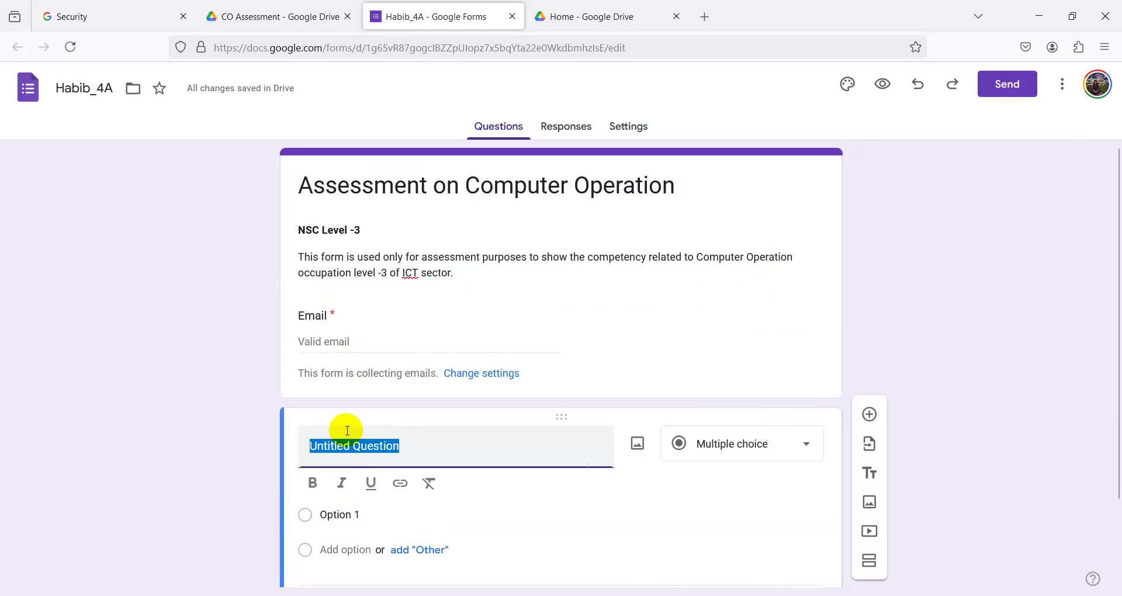
{"action": "type", "text": "Name"}
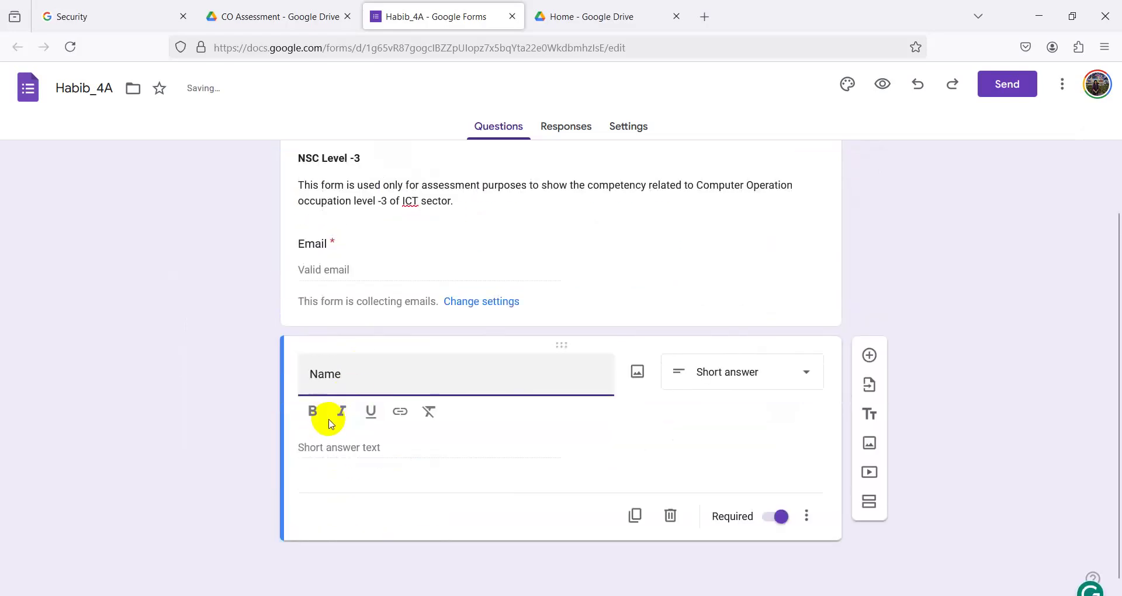
{"action": "left_click", "coordinate": [730, 380]}
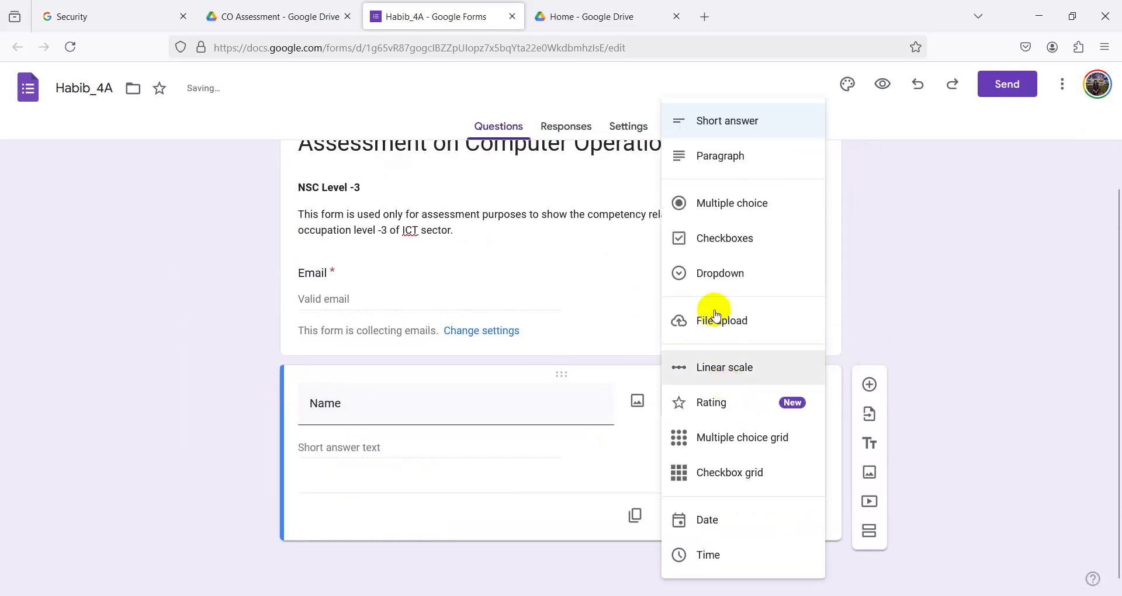
{"action": "left_click", "coordinate": [723, 124]}
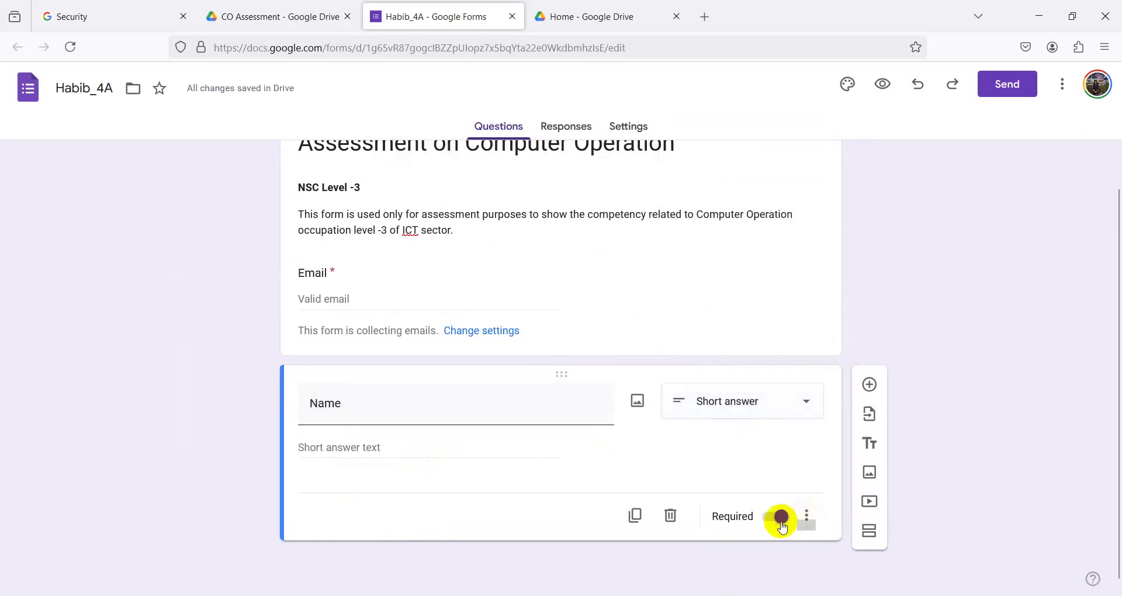
{"action": "left_click", "coordinate": [782, 519]}
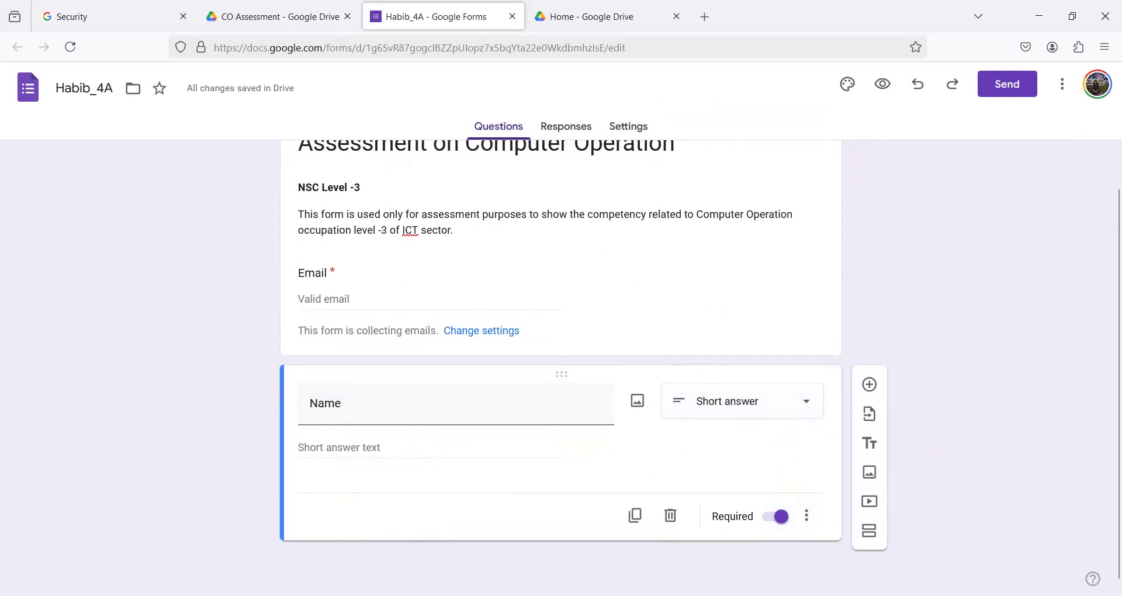
- Check the next item in the Word instructions, then return to the form
{"action": "key", "text": "alt+Tab"}
{"action": "scroll", "coordinate": [409, 470], "scroll_direction": "down", "scroll_amount": 3}
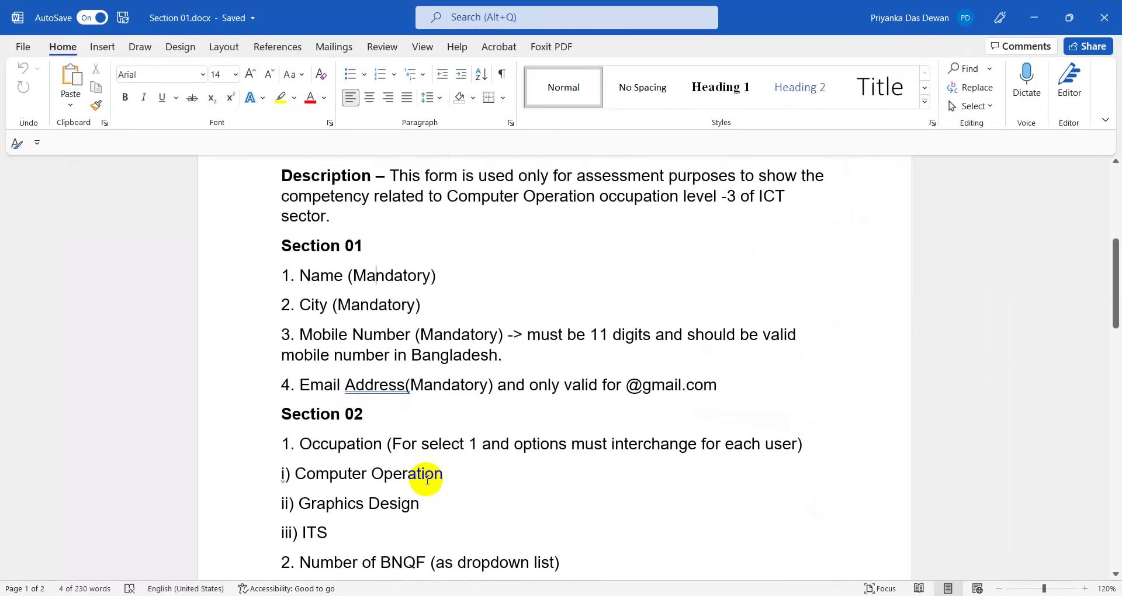
{"action": "left_click", "coordinate": [1034, 17]}
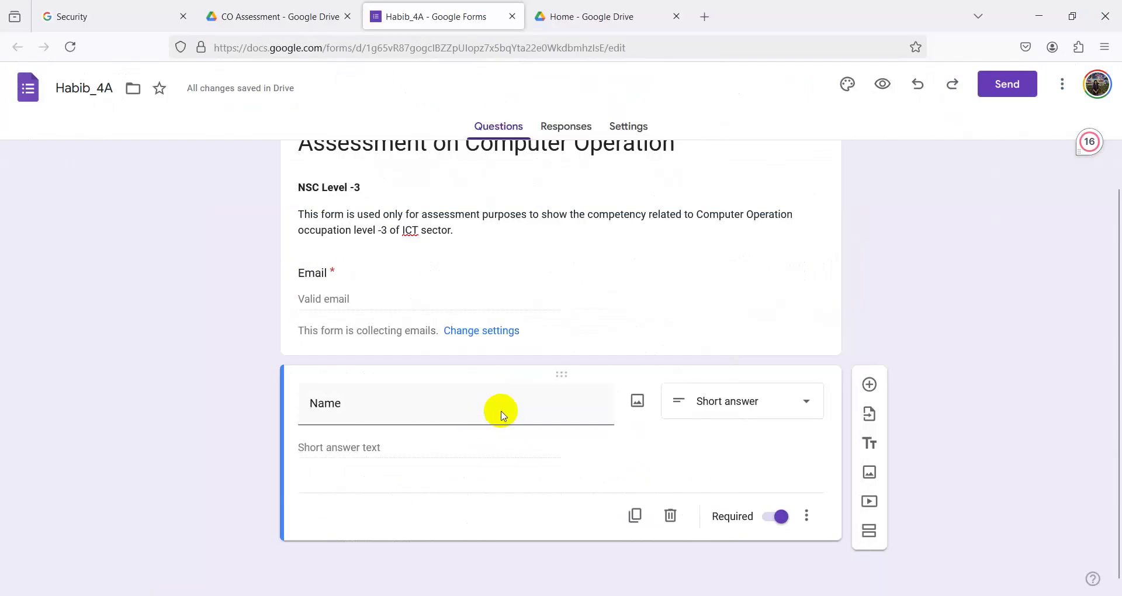
- Add a required Short answer question titled 'City' below Name
{"action": "left_click", "coordinate": [869, 383]}
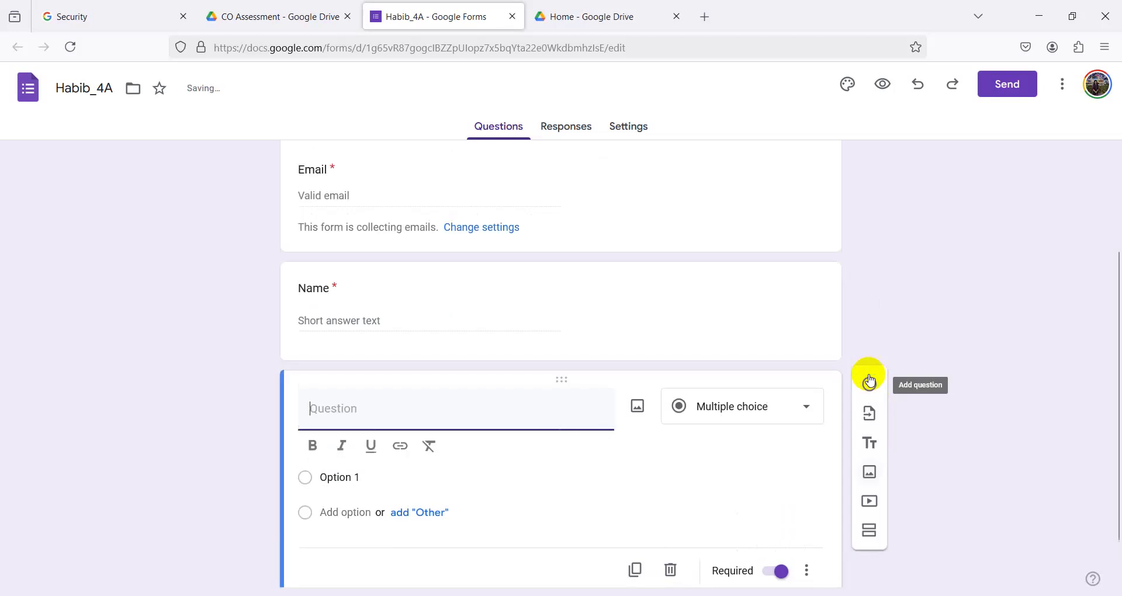
{"action": "type", "text": "C"}
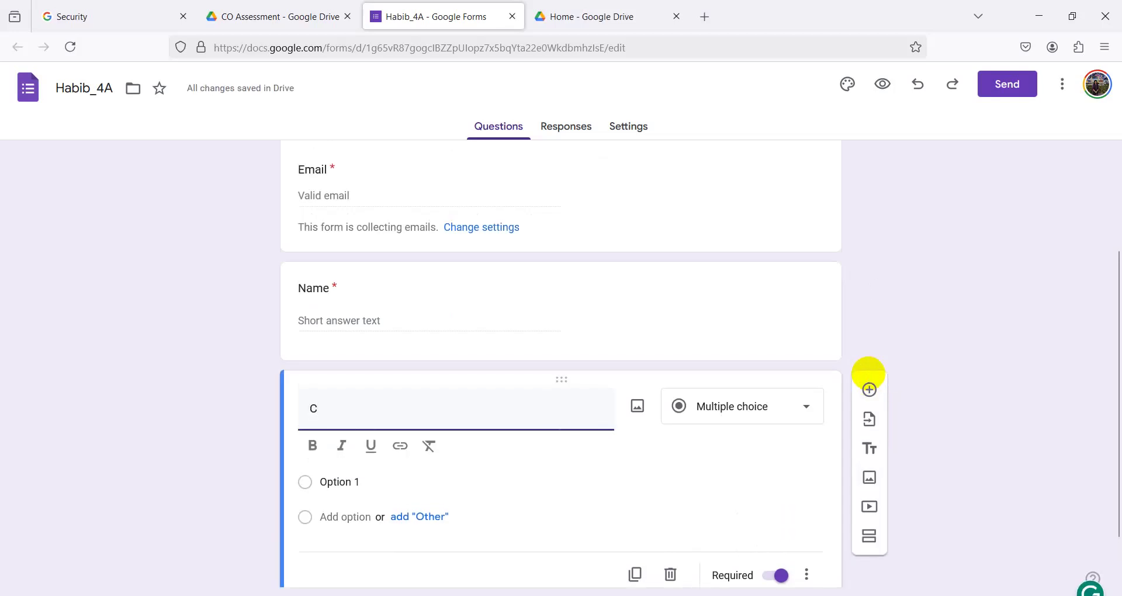
{"action": "type", "text": "ity"}
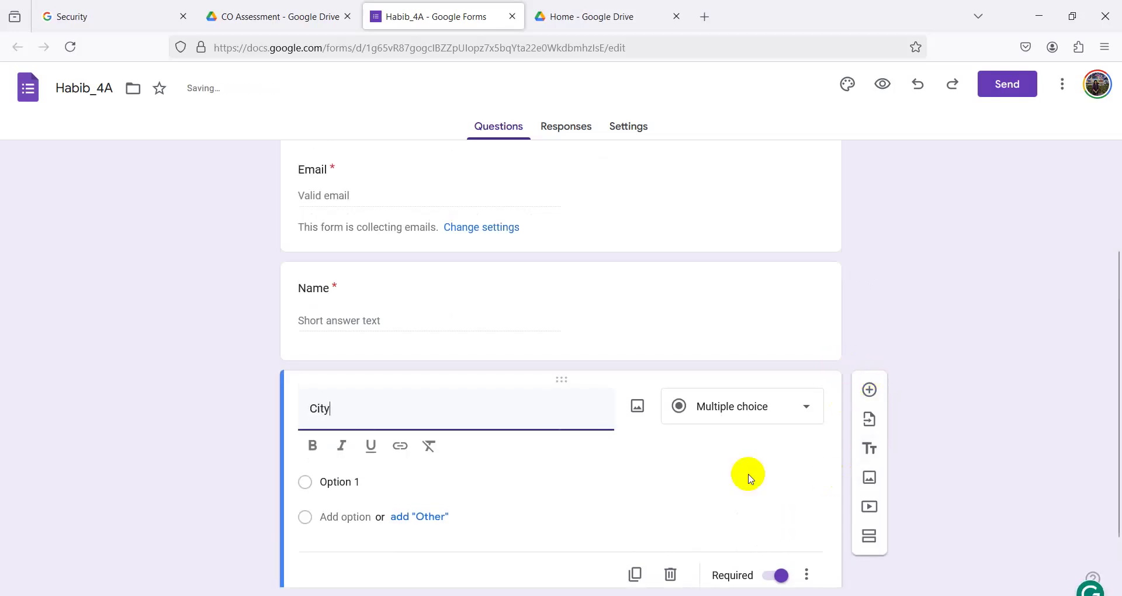
{"action": "left_click", "coordinate": [744, 410]}
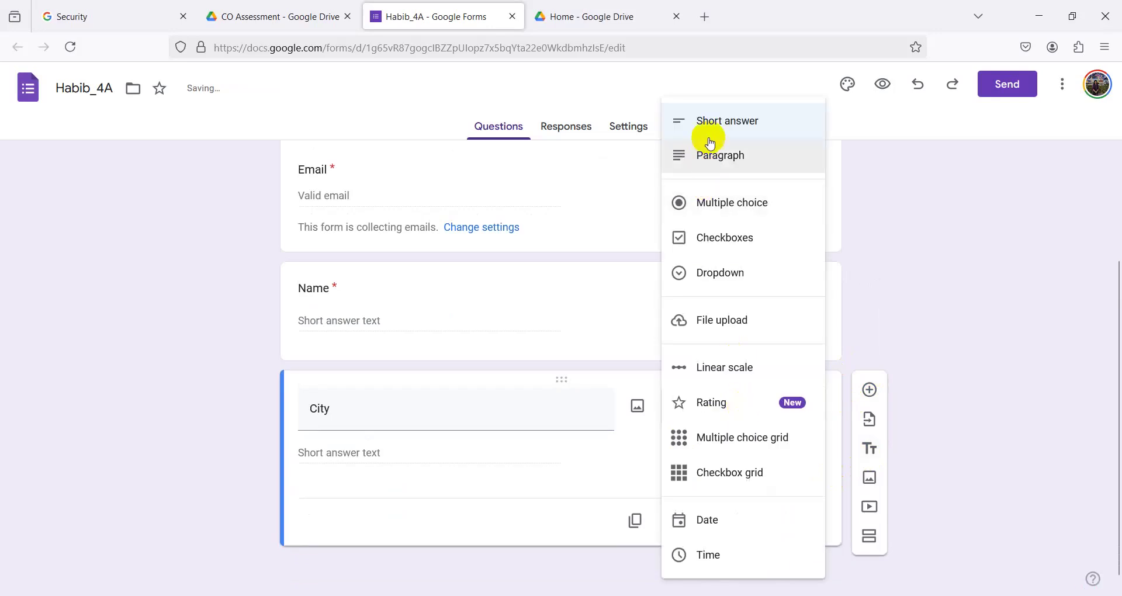
{"action": "key", "text": "Escape"}
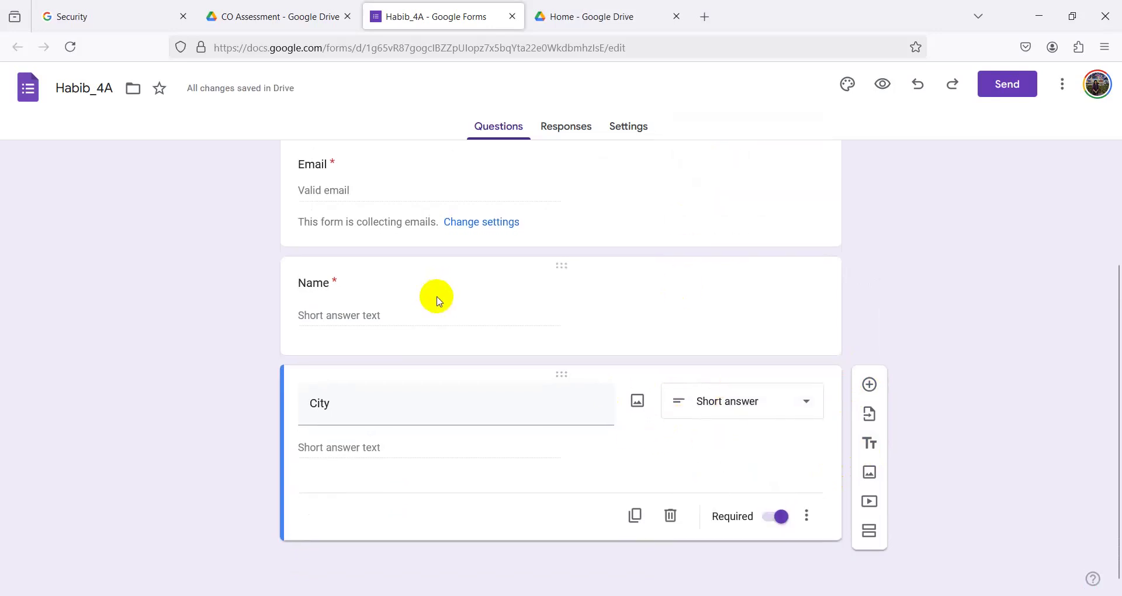
{"action": "left_click", "coordinate": [778, 516]}
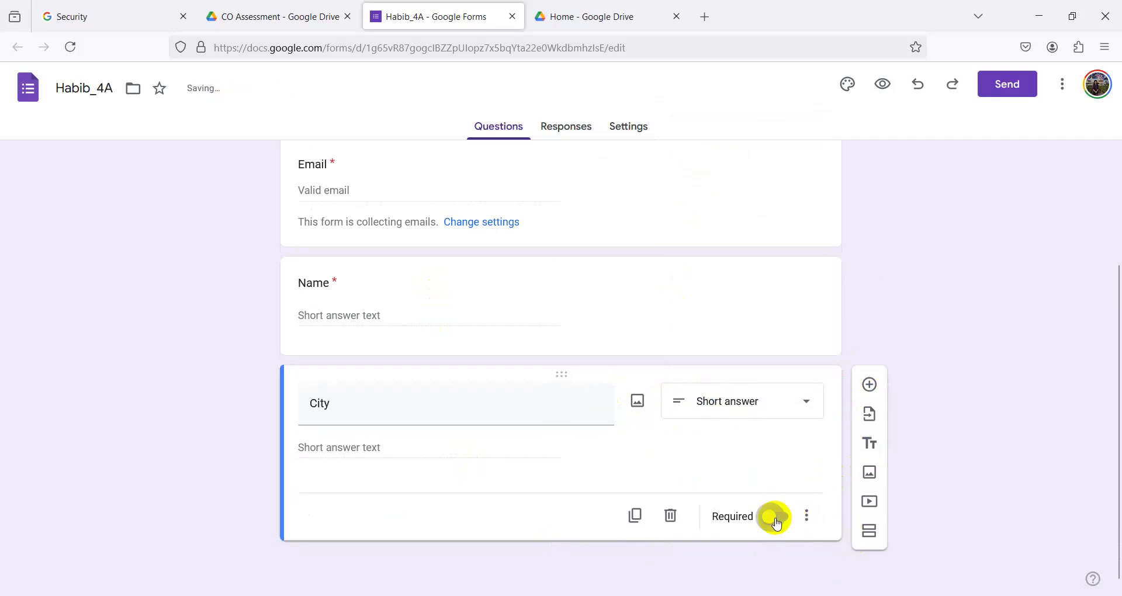
{"action": "left_click", "coordinate": [779, 517]}
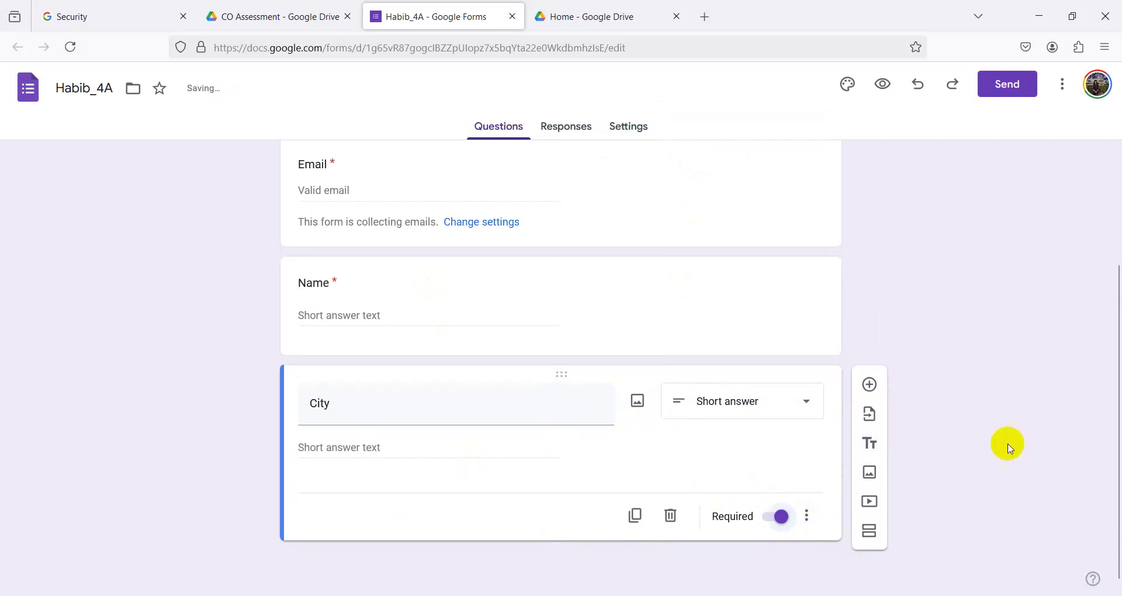
- Add a Short answer question titled 'Mobile Number', copying the title from the Word brief
{"action": "key", "text": "alt+Tab"}
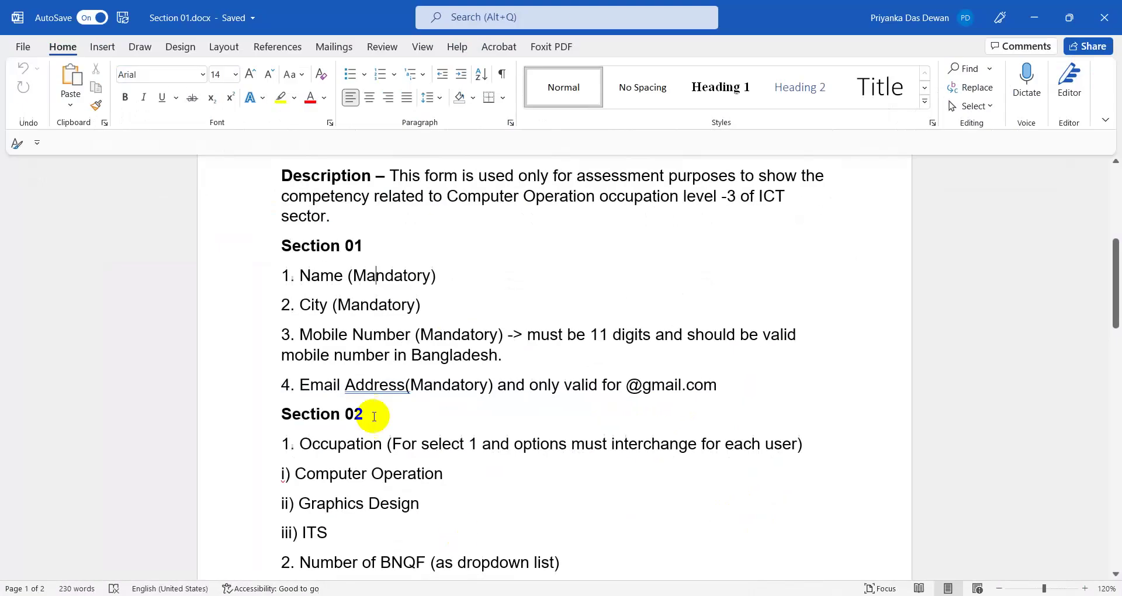
{"action": "scroll", "coordinate": [375, 420], "scroll_direction": "down", "scroll_amount": 2}
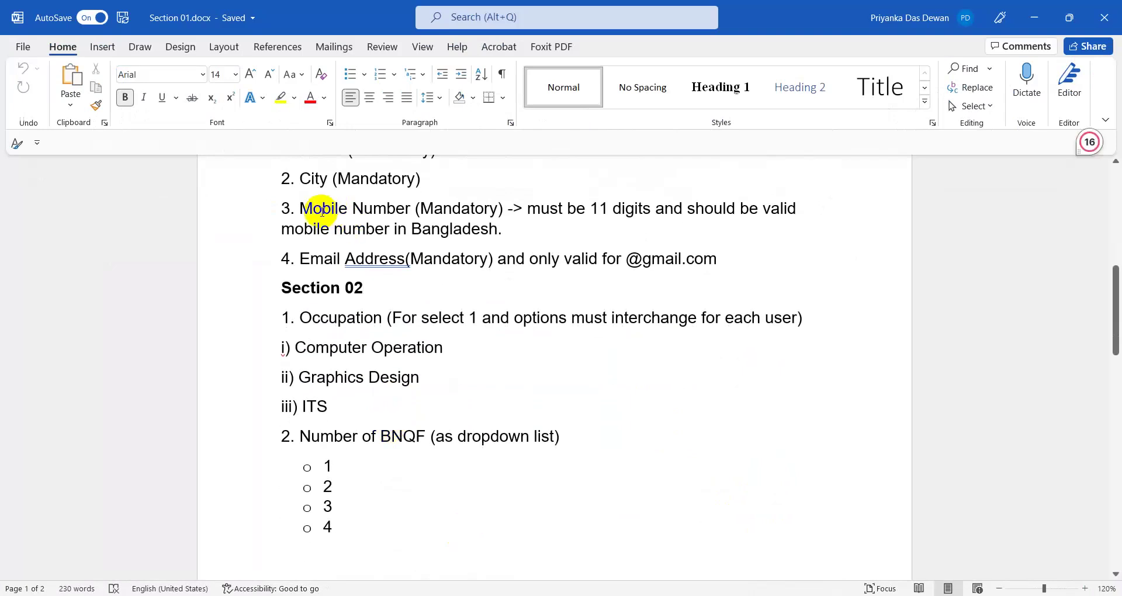
{"action": "left_click_drag", "start_coordinate": [303, 209], "coordinate": [485, 207]}
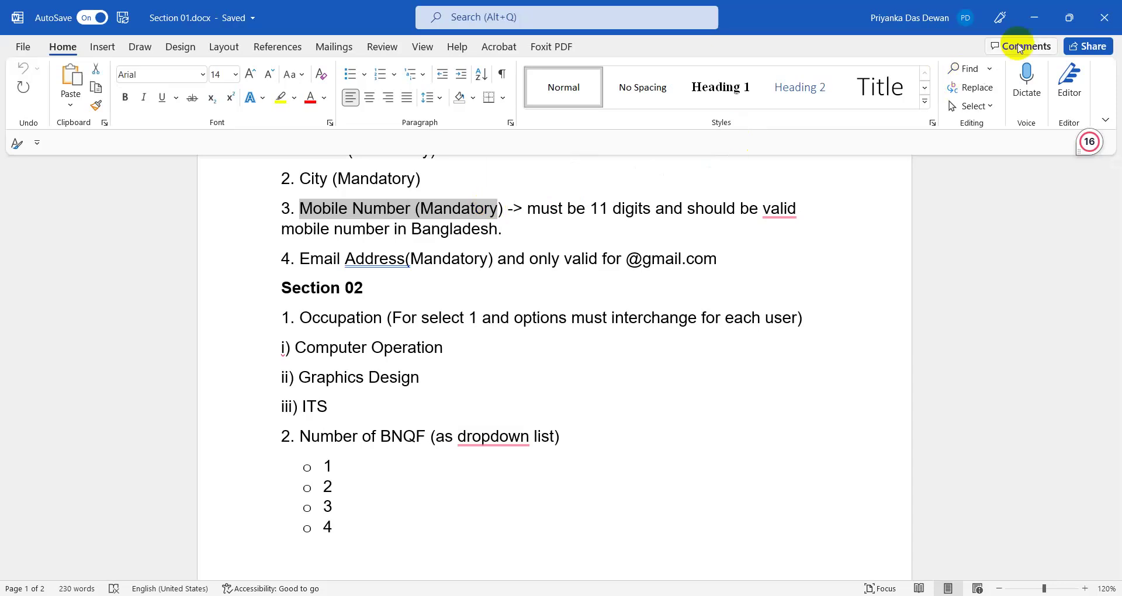
{"action": "key", "text": "alt+Tab"}
{"action": "left_click", "coordinate": [870, 384]}
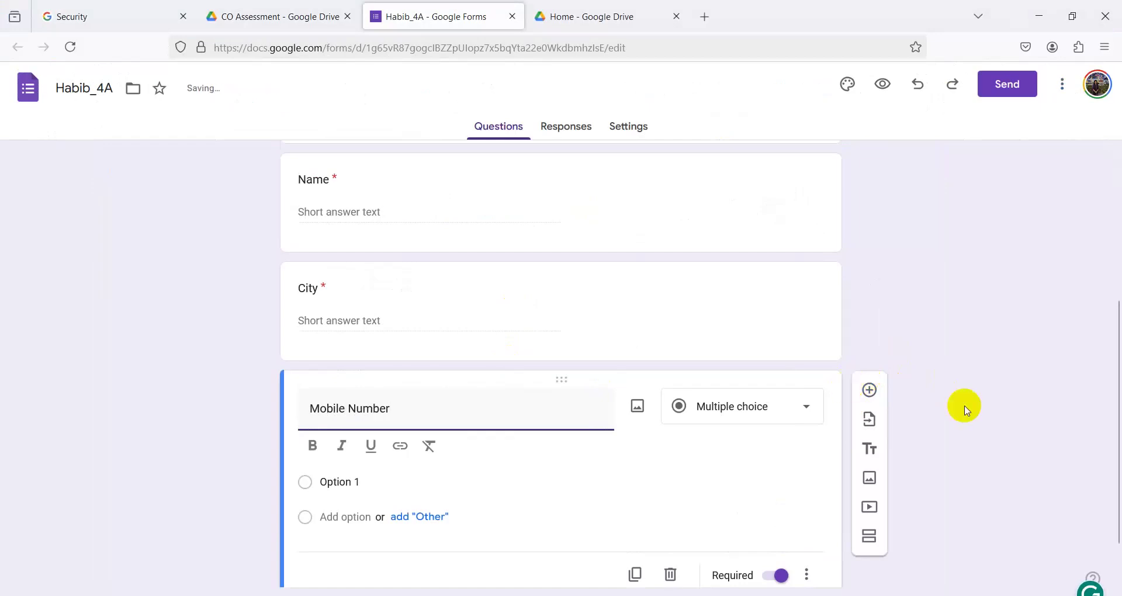
{"action": "left_click", "coordinate": [707, 406]}
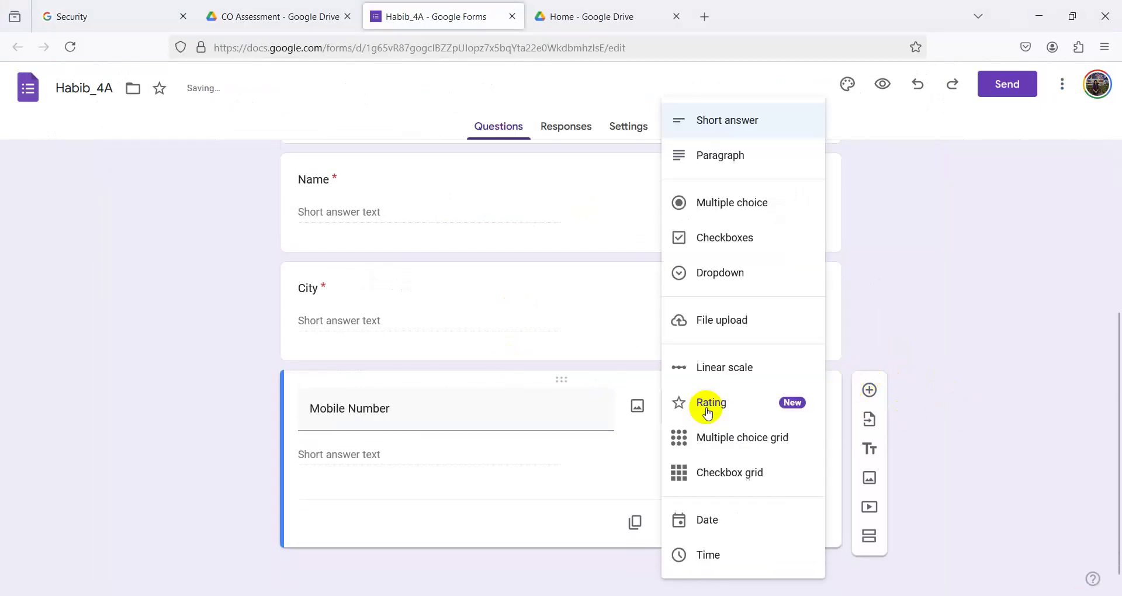
{"action": "left_click", "coordinate": [710, 121]}
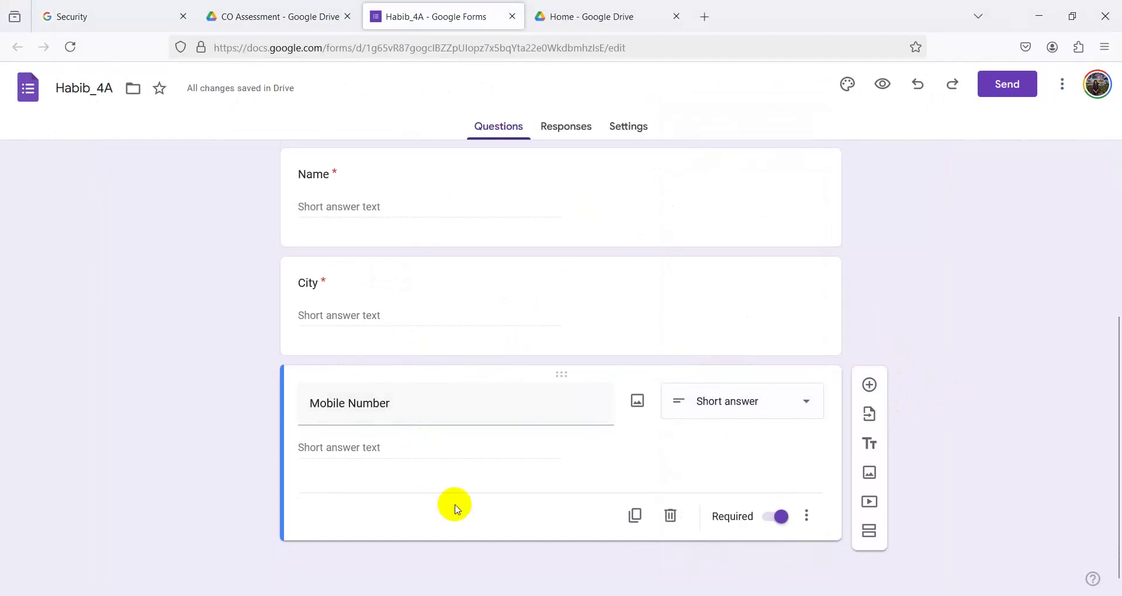
{"action": "key", "text": "alt+Tab"}
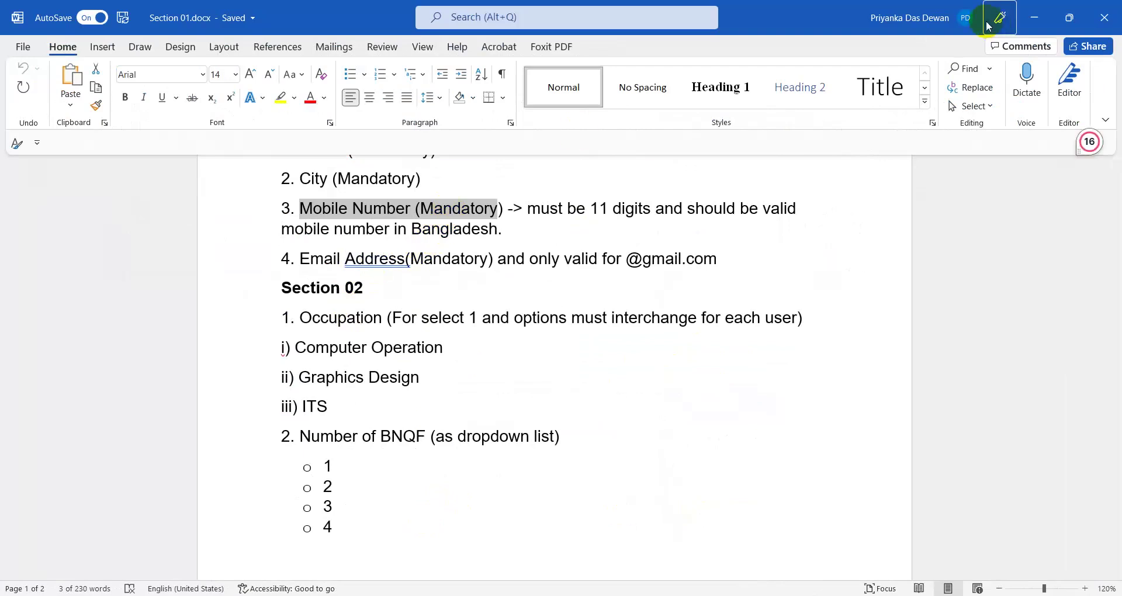
{"action": "left_click", "coordinate": [1034, 17]}
{"action": "left_click", "coordinate": [784, 516]}
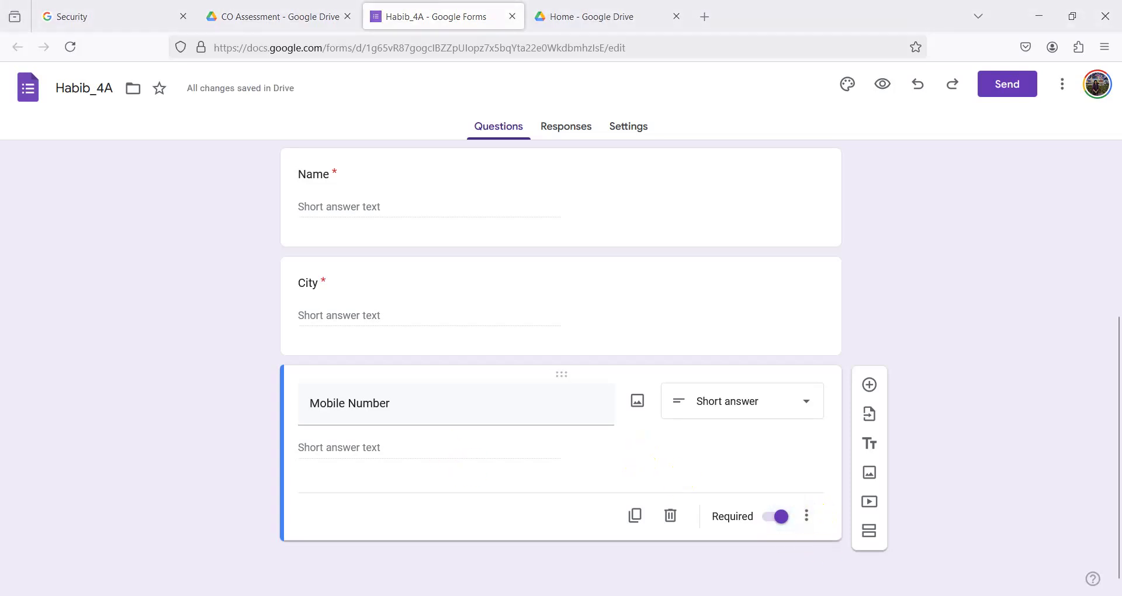
{"action": "key", "text": "alt+Tab"}
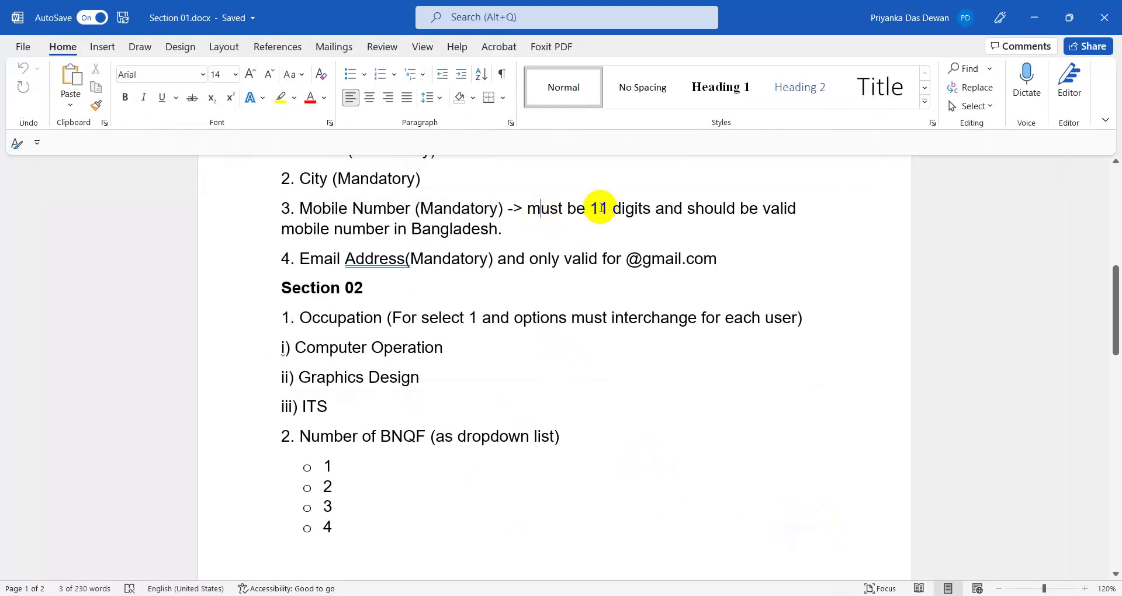
{"action": "double_click", "coordinate": [599, 208]}
{"action": "left_click_drag", "start_coordinate": [605, 208], "coordinate": [639, 208]}
{"action": "left_click", "coordinate": [752, 208]}
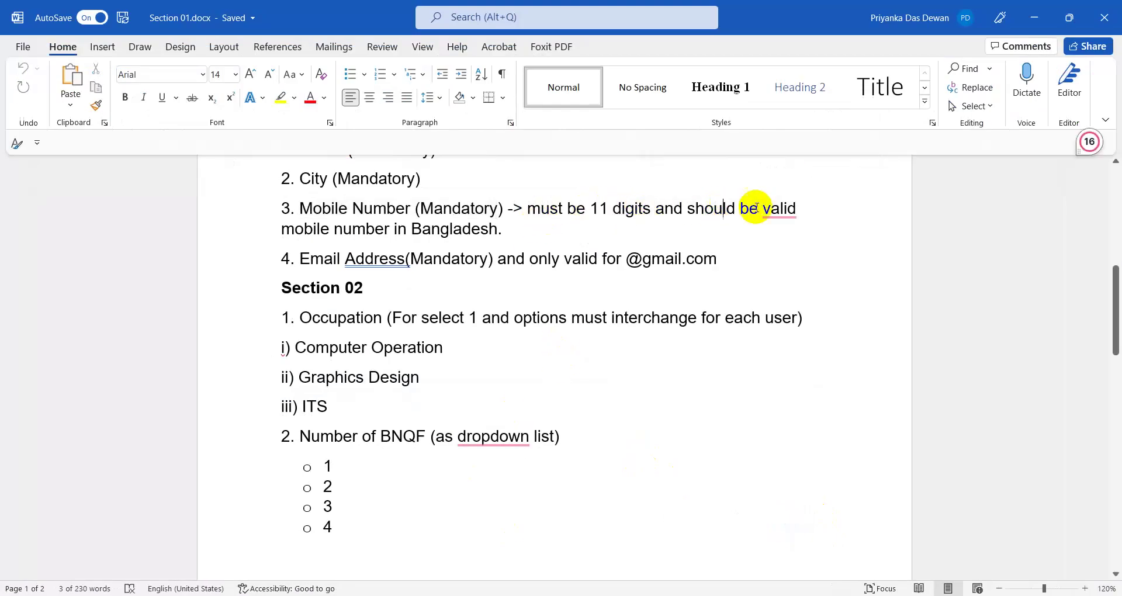
{"action": "left_click_drag", "start_coordinate": [766, 208], "coordinate": [772, 235]}
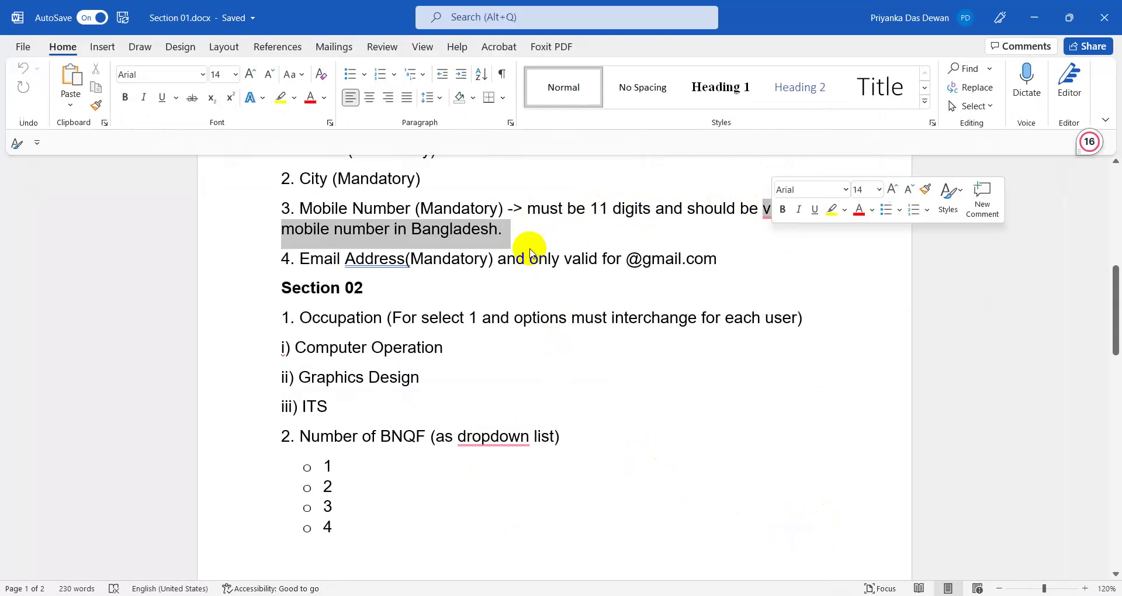
{"action": "left_click", "coordinate": [476, 248]}
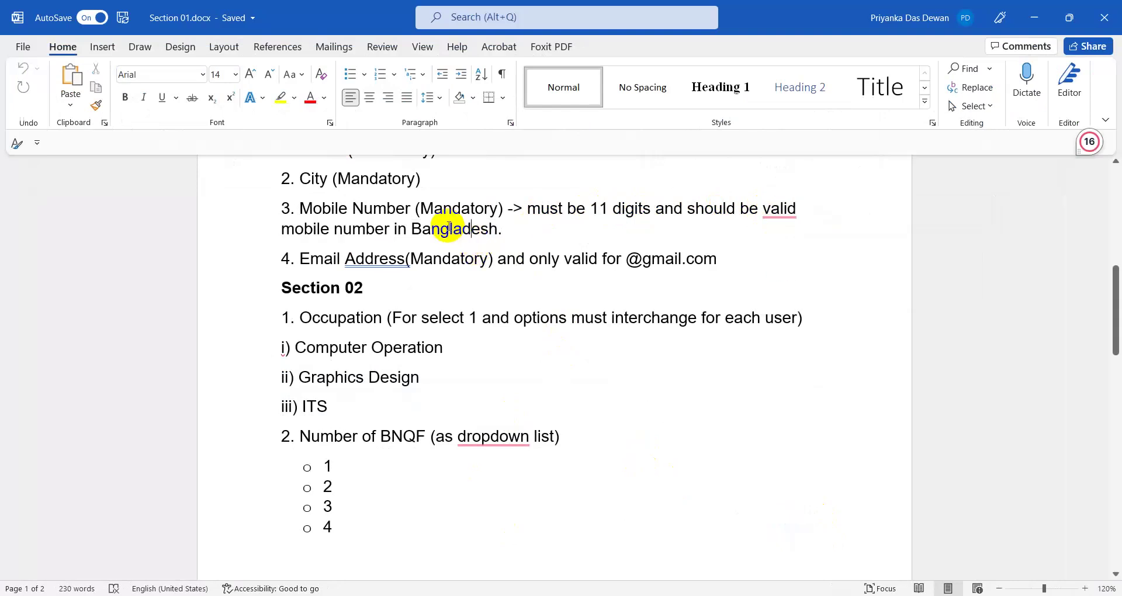
{"action": "scroll", "coordinate": [345, 370], "scroll_direction": "down", "scroll_amount": 3}
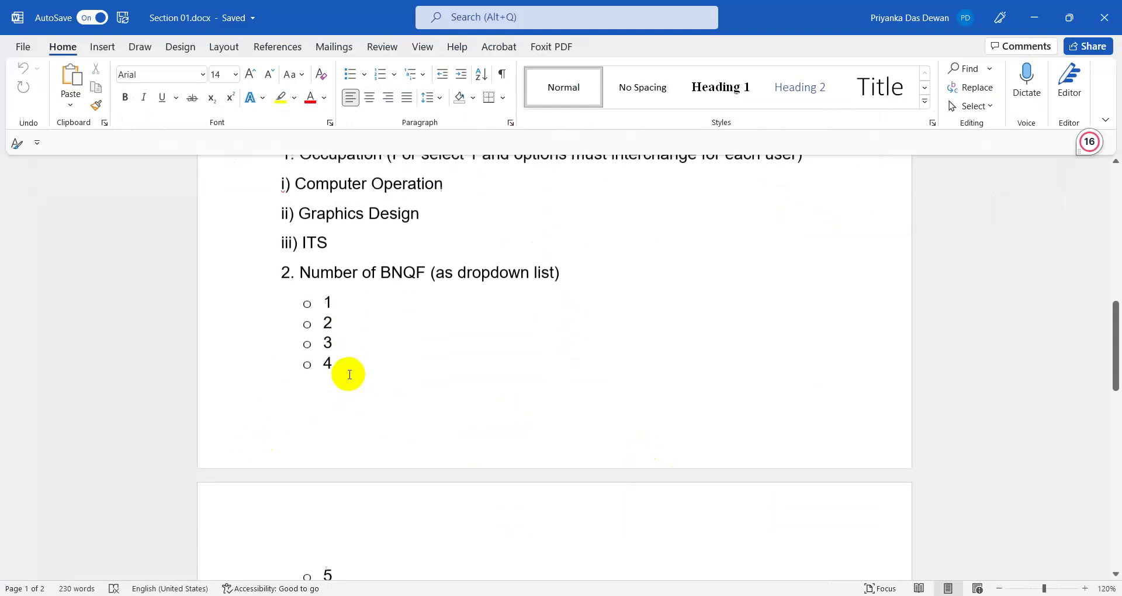
{"action": "scroll", "coordinate": [349, 374], "scroll_direction": "up", "scroll_amount": 5}
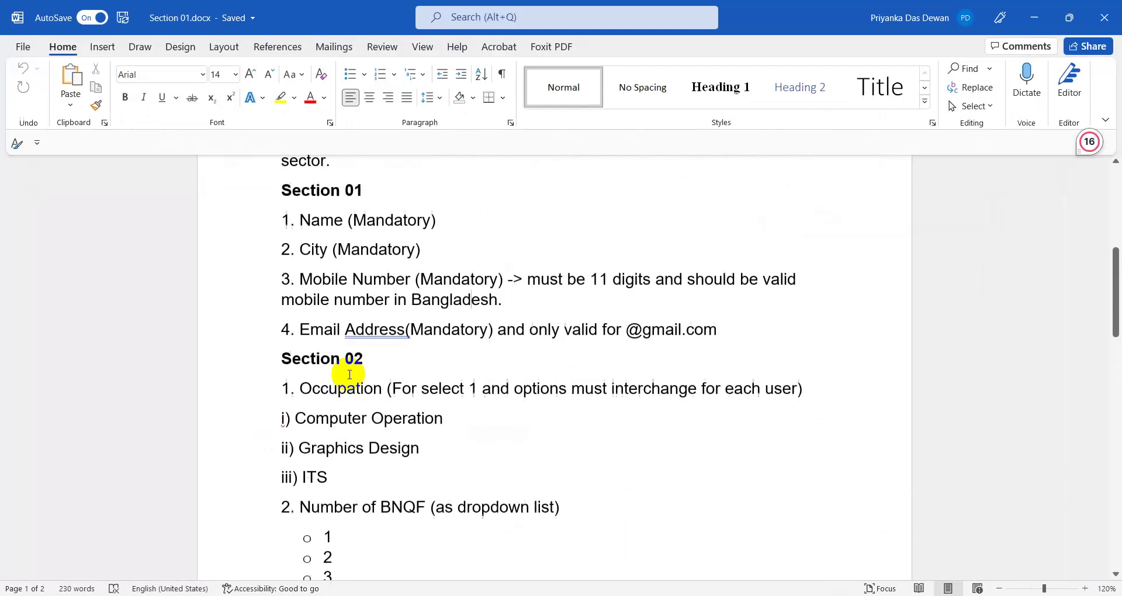
{"action": "left_click", "coordinate": [1033, 18]}
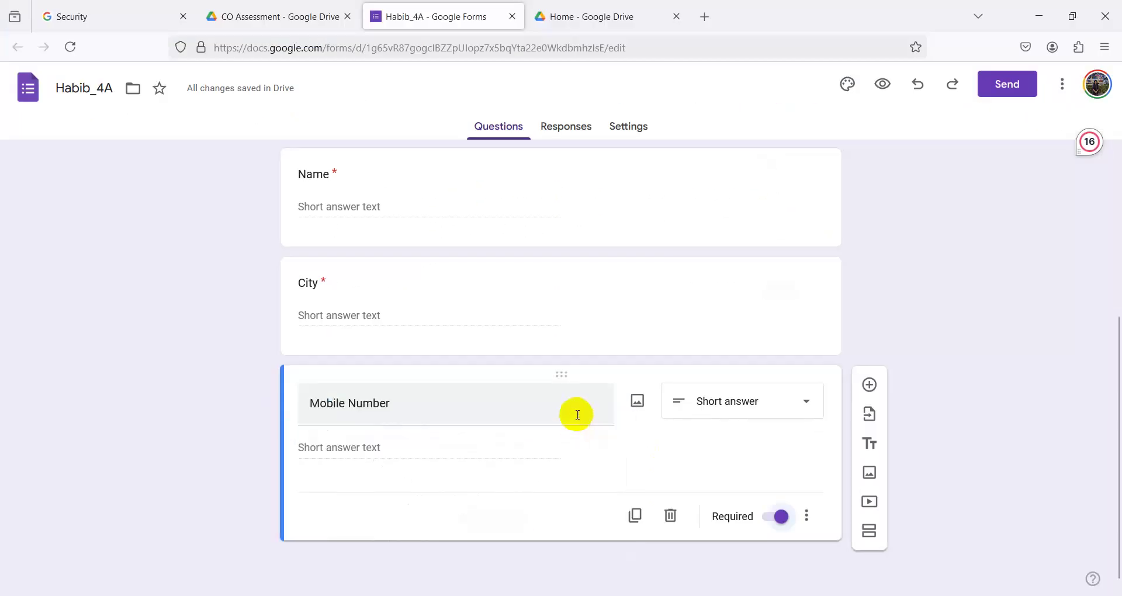
- Add Text response validation to Mobile Number, first trying the Email condition
{"action": "left_click", "coordinate": [806, 515]}
{"action": "left_click", "coordinate": [860, 562]}
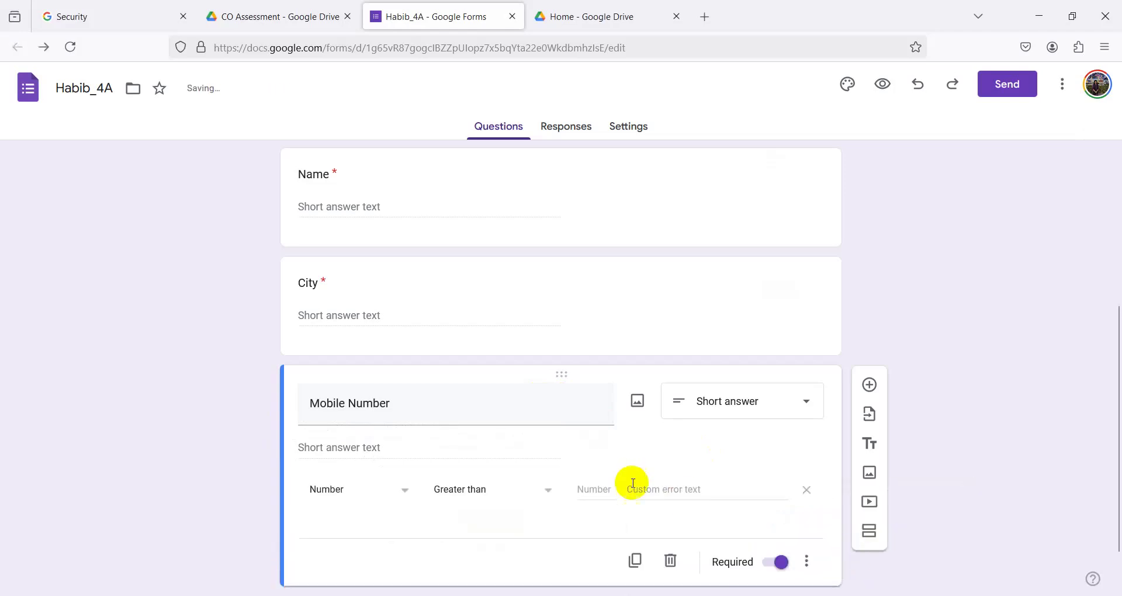
{"action": "left_click", "coordinate": [349, 454]}
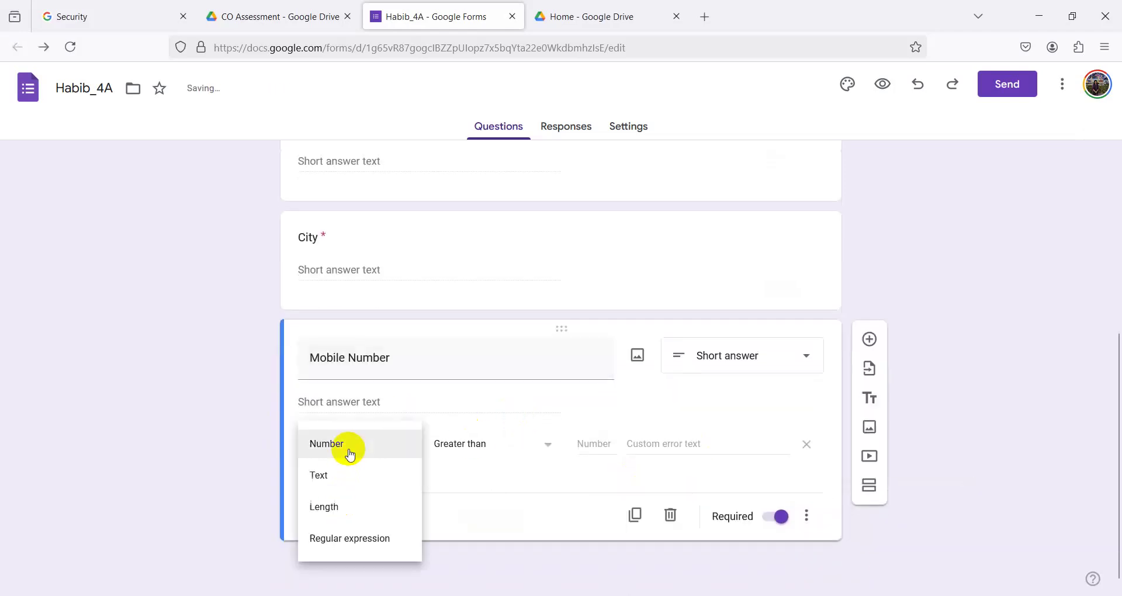
{"action": "left_click", "coordinate": [332, 479]}
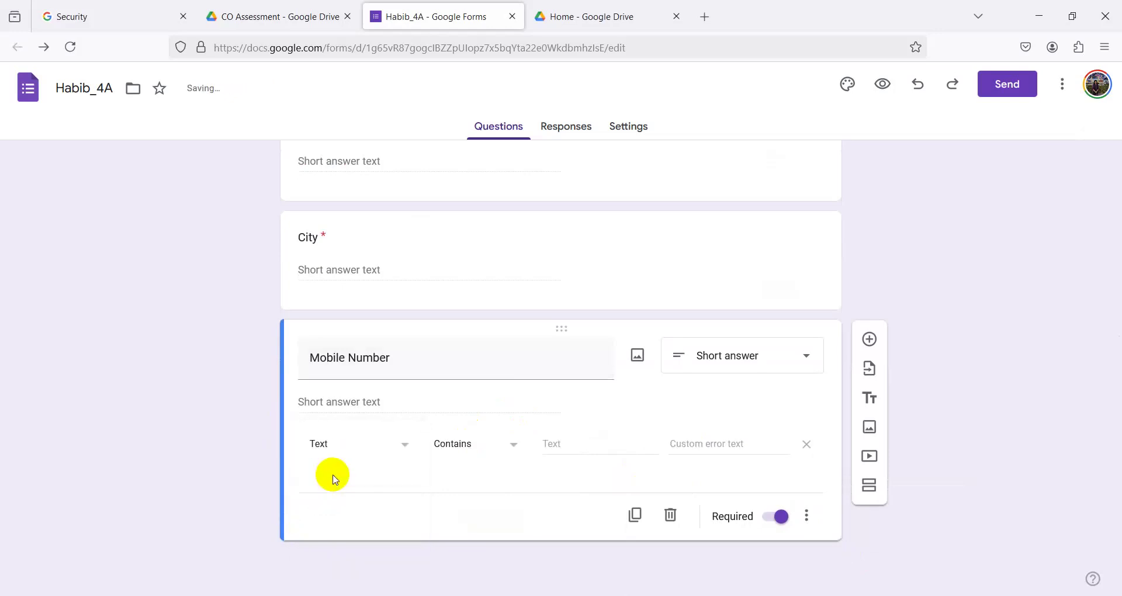
{"action": "left_click", "coordinate": [453, 446]}
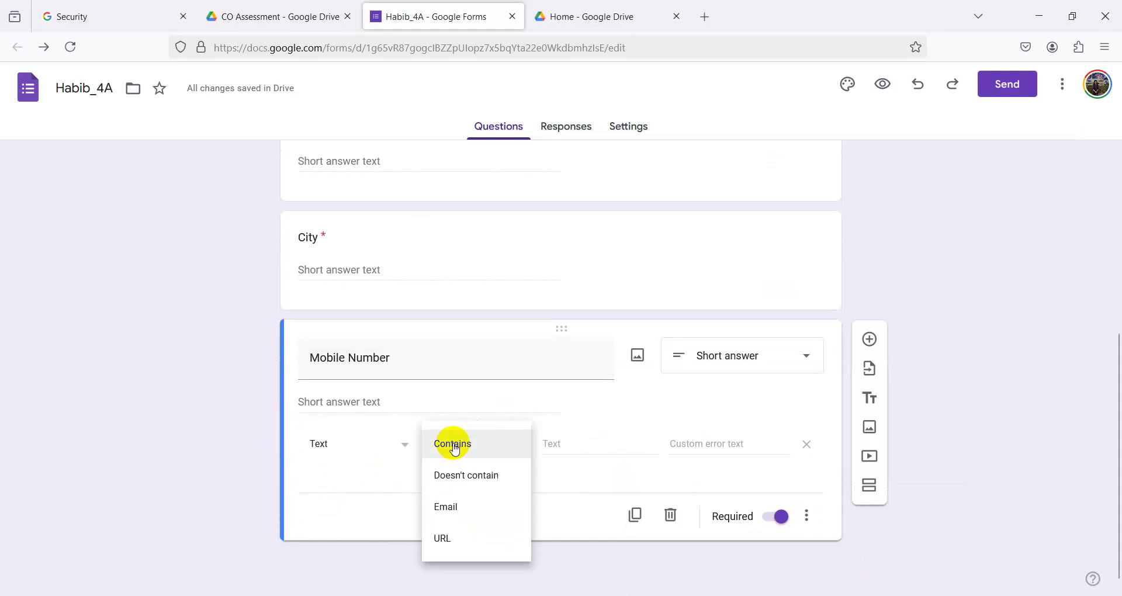
{"action": "left_click", "coordinate": [450, 507]}
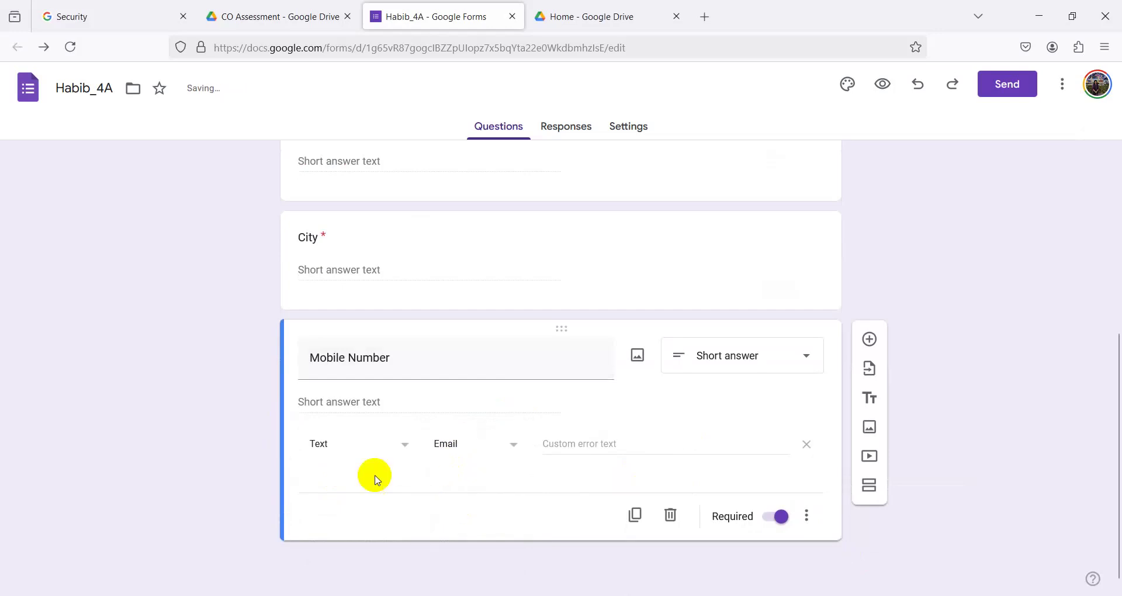
- Switch the validation condition back to Text Contains
{"action": "left_click", "coordinate": [325, 443]}
{"action": "left_click", "coordinate": [325, 443]}
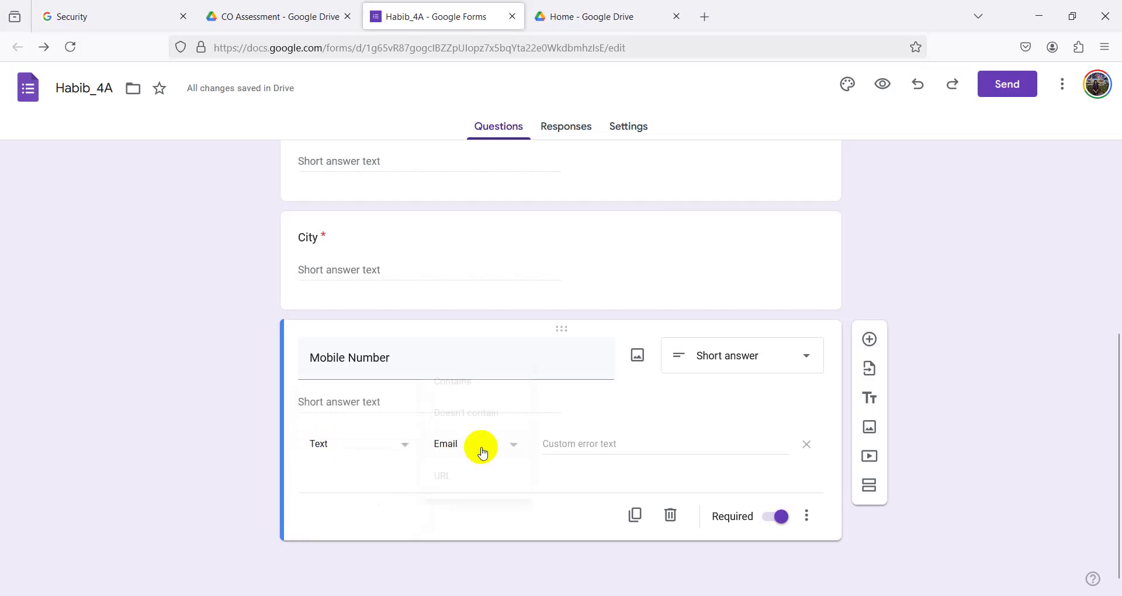
{"action": "left_click", "coordinate": [477, 446]}
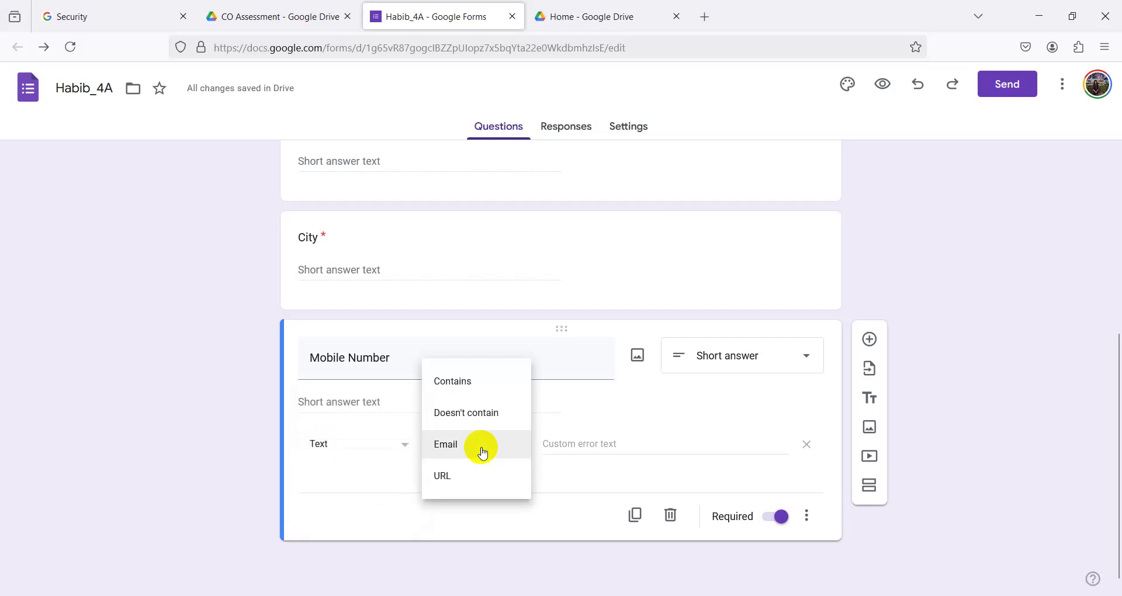
{"action": "left_click", "coordinate": [458, 385]}
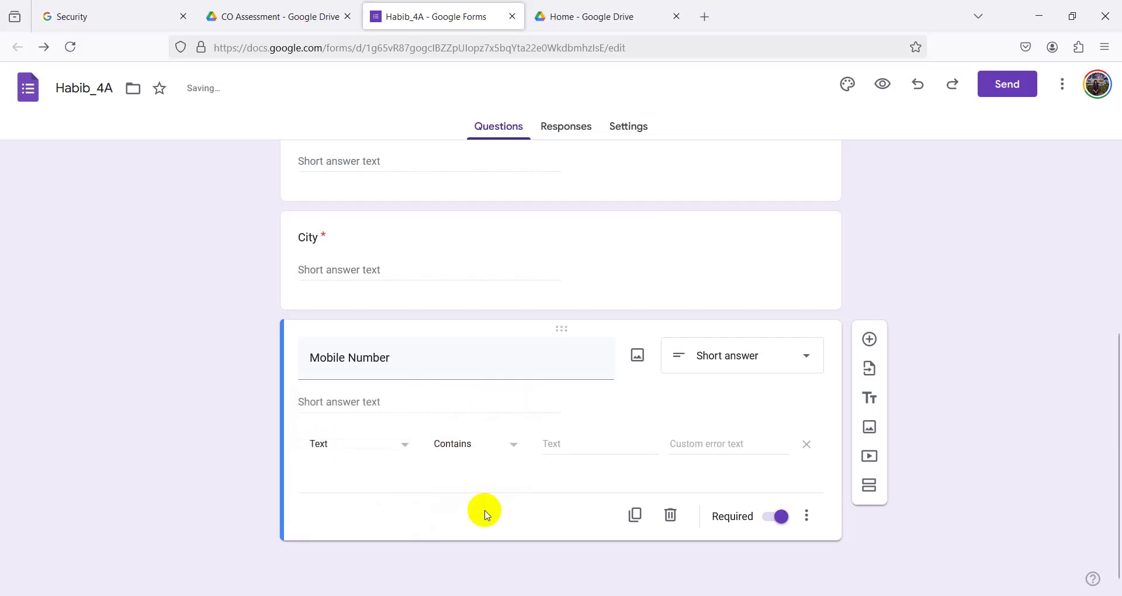
{"action": "left_click", "coordinate": [506, 444]}
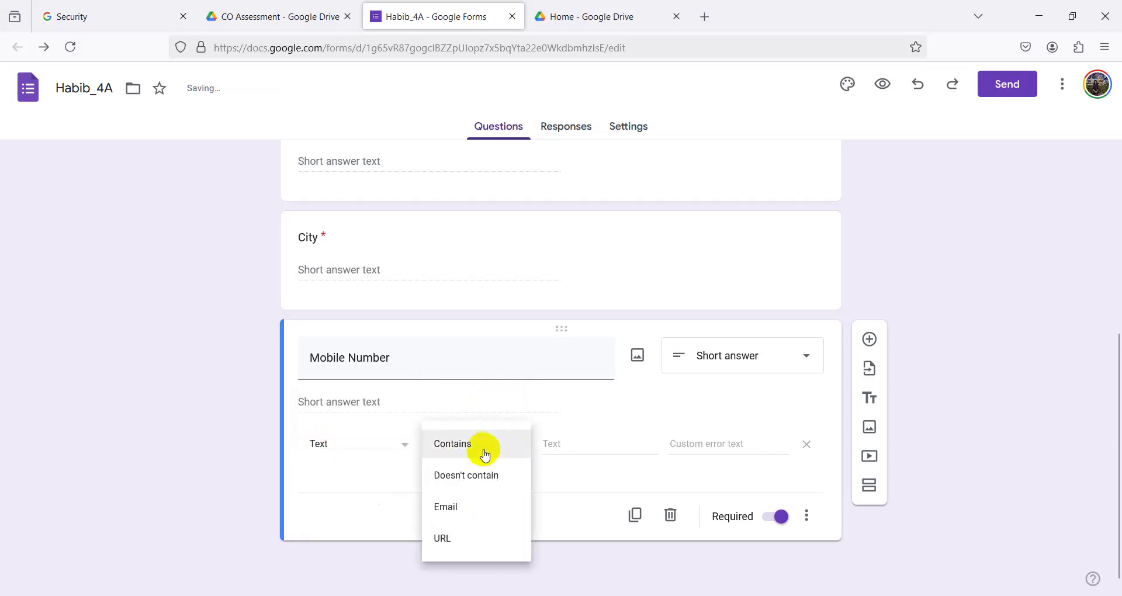
{"action": "left_click", "coordinate": [334, 450]}
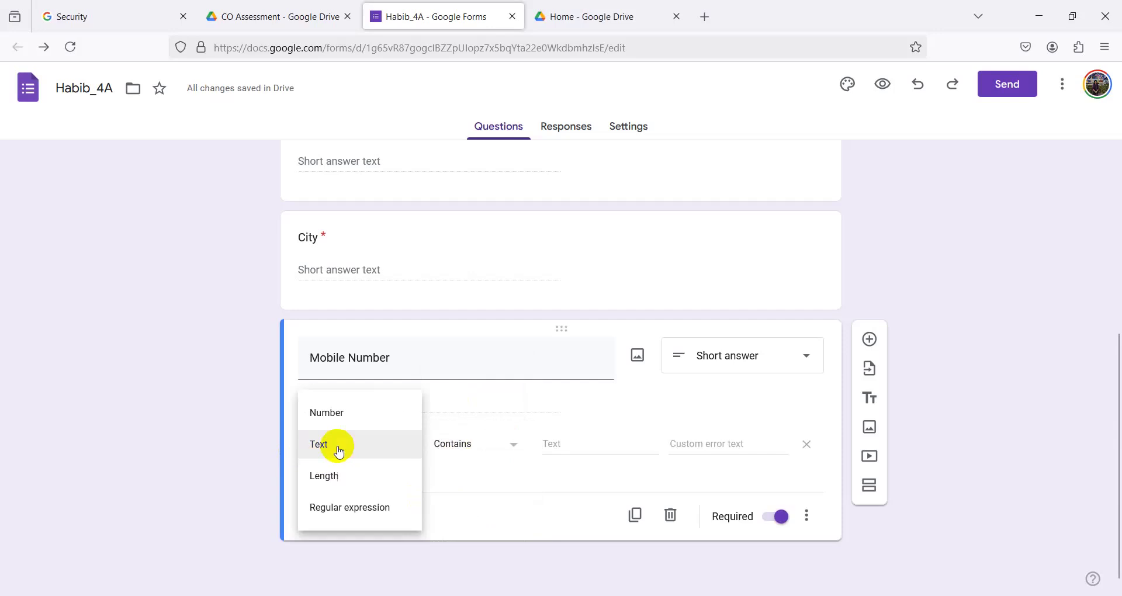
{"action": "left_click", "coordinate": [477, 501]}
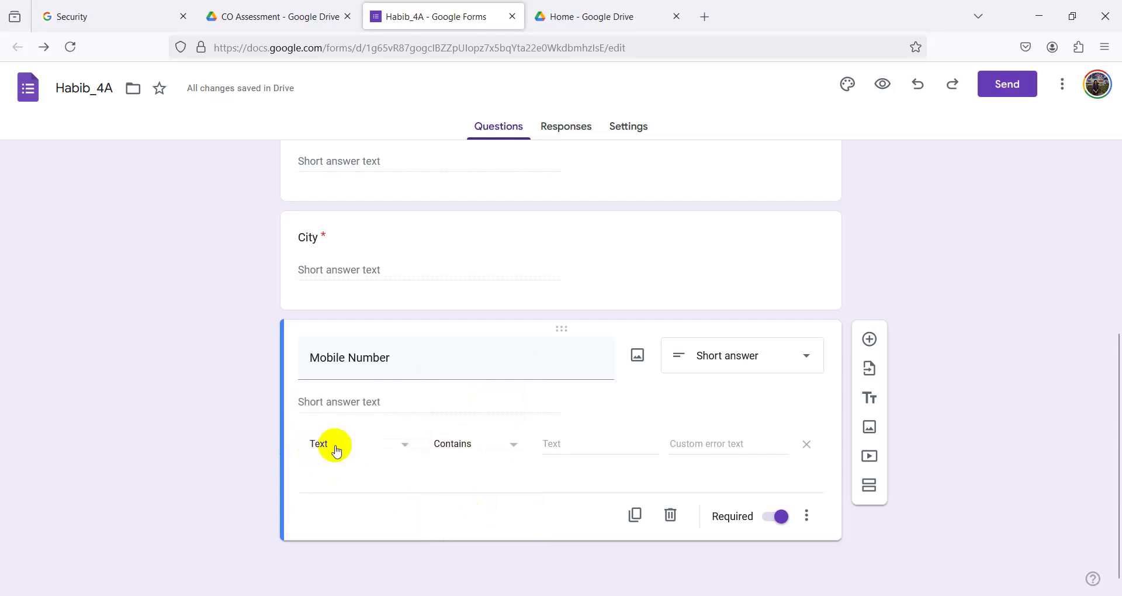
{"action": "left_click", "coordinate": [449, 445]}
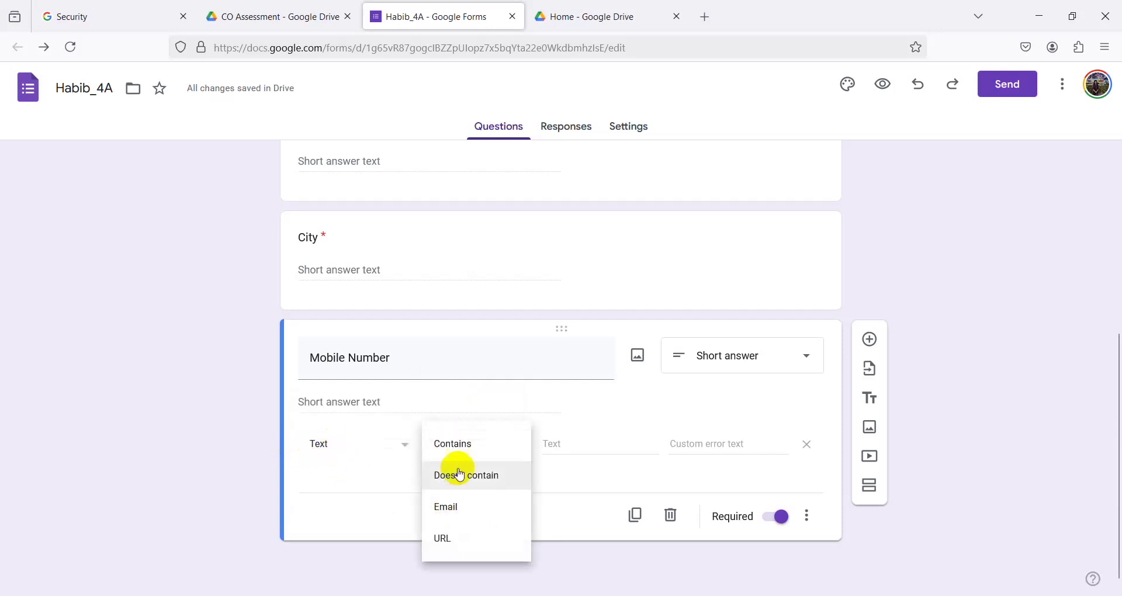
{"action": "left_click", "coordinate": [470, 447]}
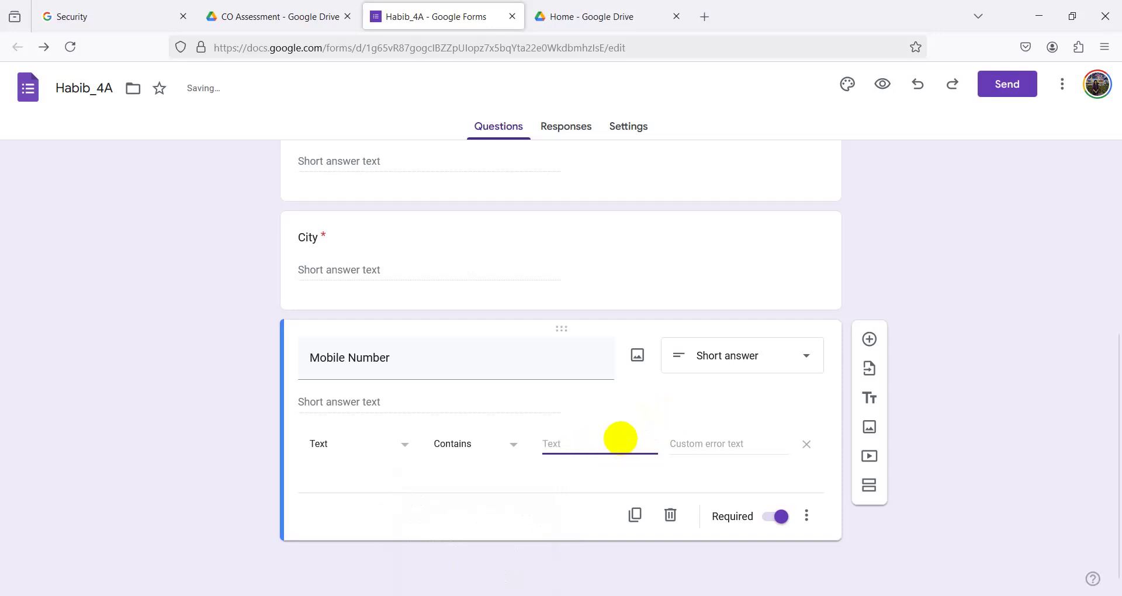
- Change Mobile Number's validation from Text Contains to Number Between
{"action": "left_click", "coordinate": [323, 448]}
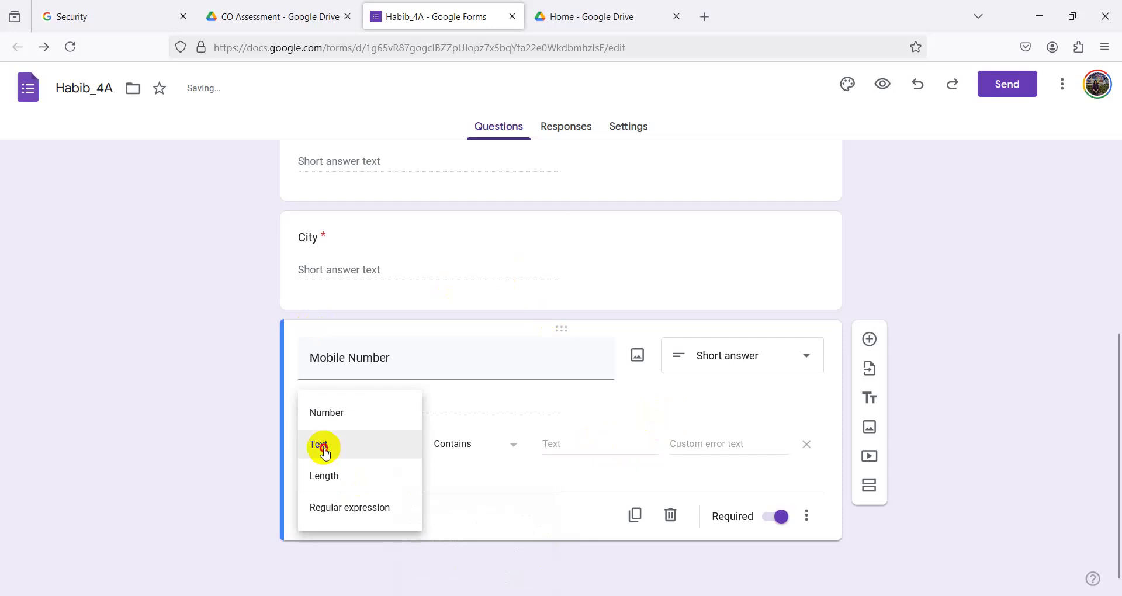
{"action": "left_click", "coordinate": [323, 447]}
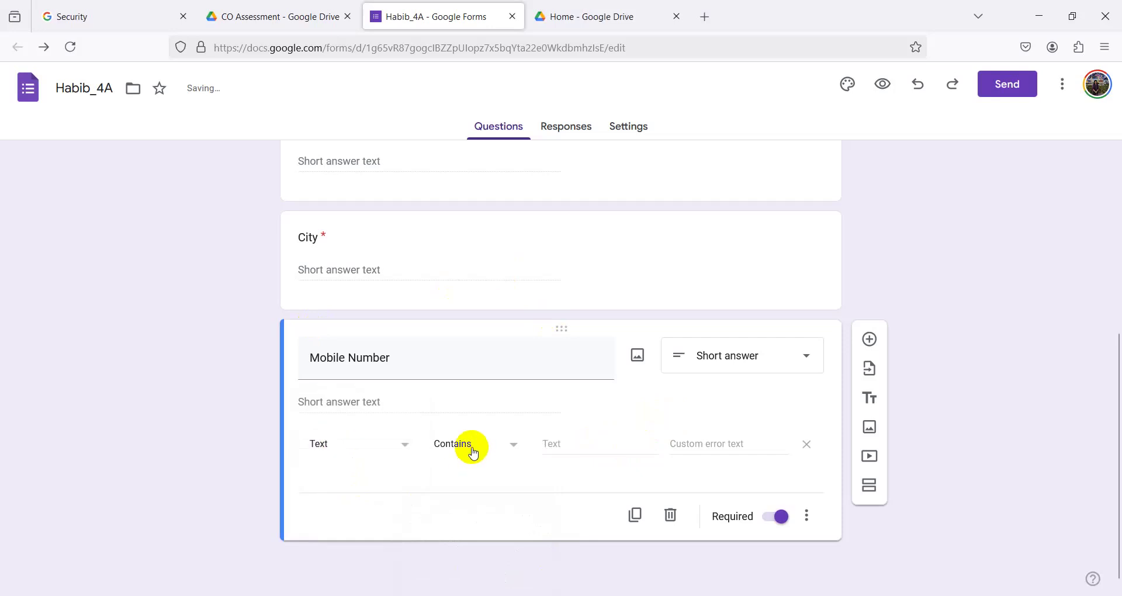
{"action": "left_click", "coordinate": [472, 450]}
{"action": "left_click", "coordinate": [472, 450]}
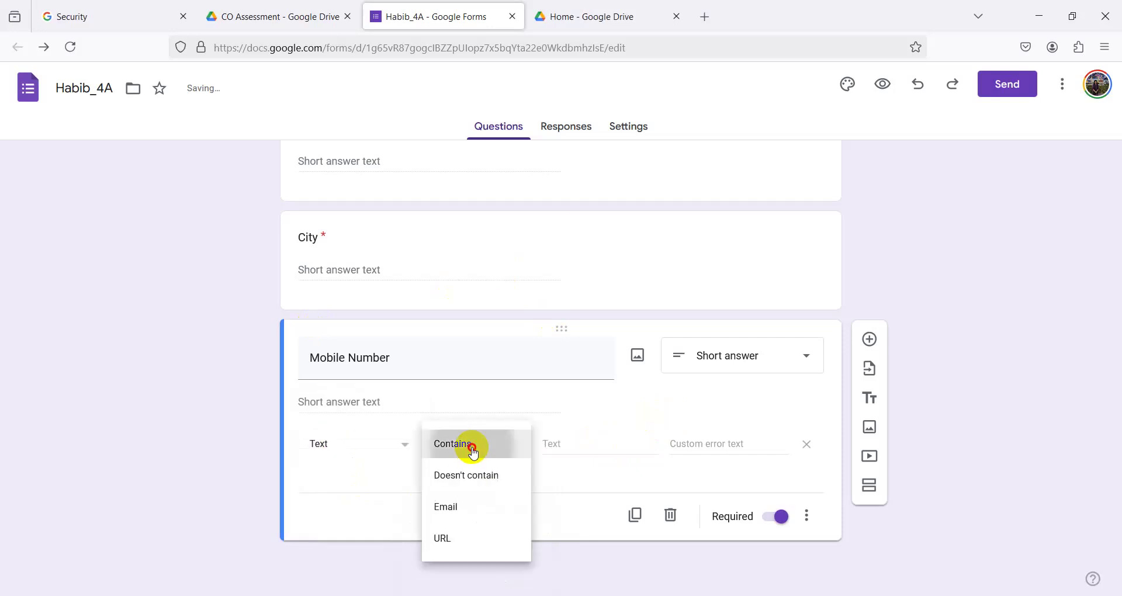
{"action": "left_click", "coordinate": [440, 445]}
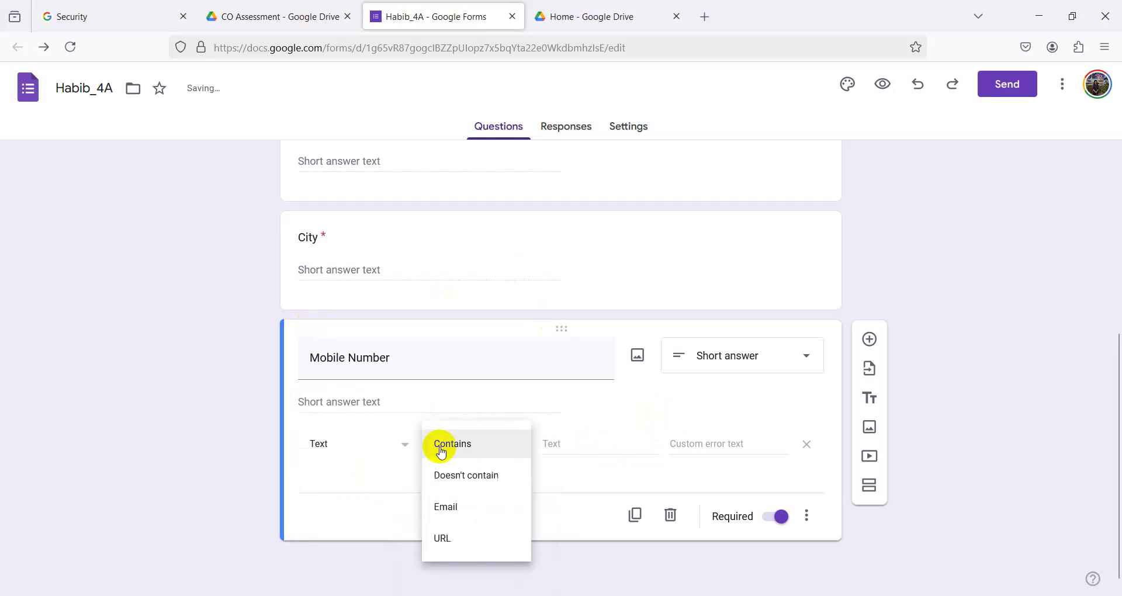
{"action": "left_click", "coordinate": [353, 452]}
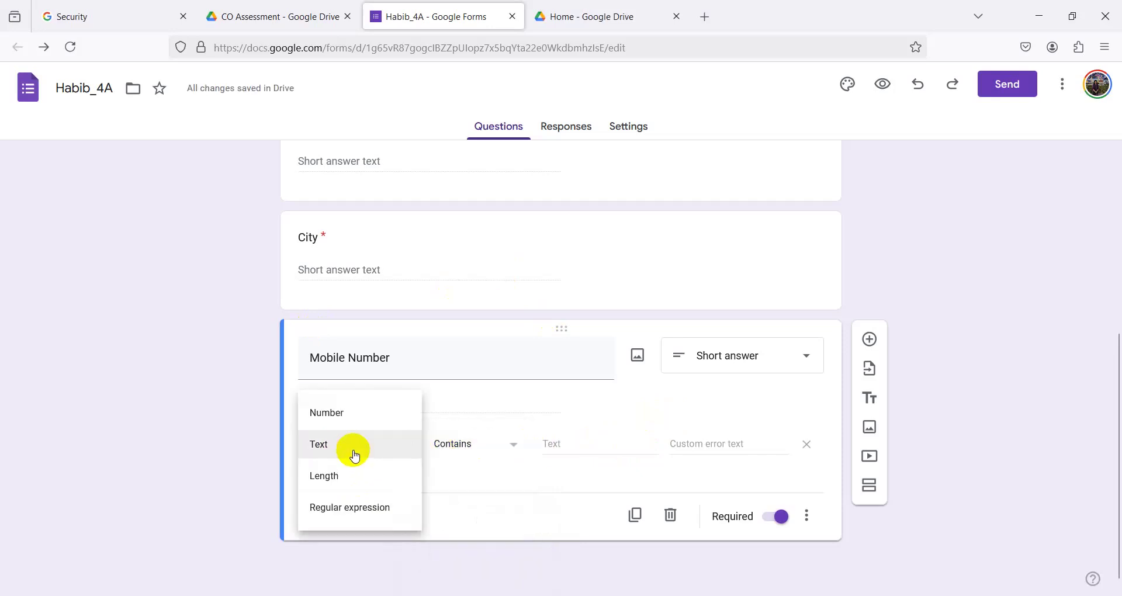
{"action": "left_click", "coordinate": [353, 416]}
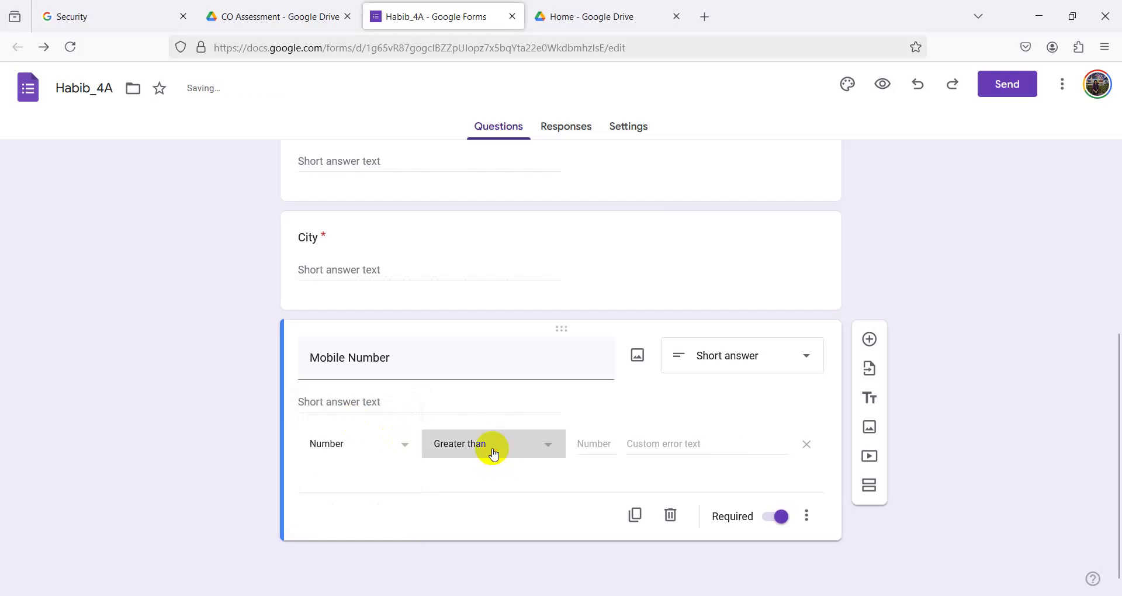
{"action": "left_click", "coordinate": [493, 451]}
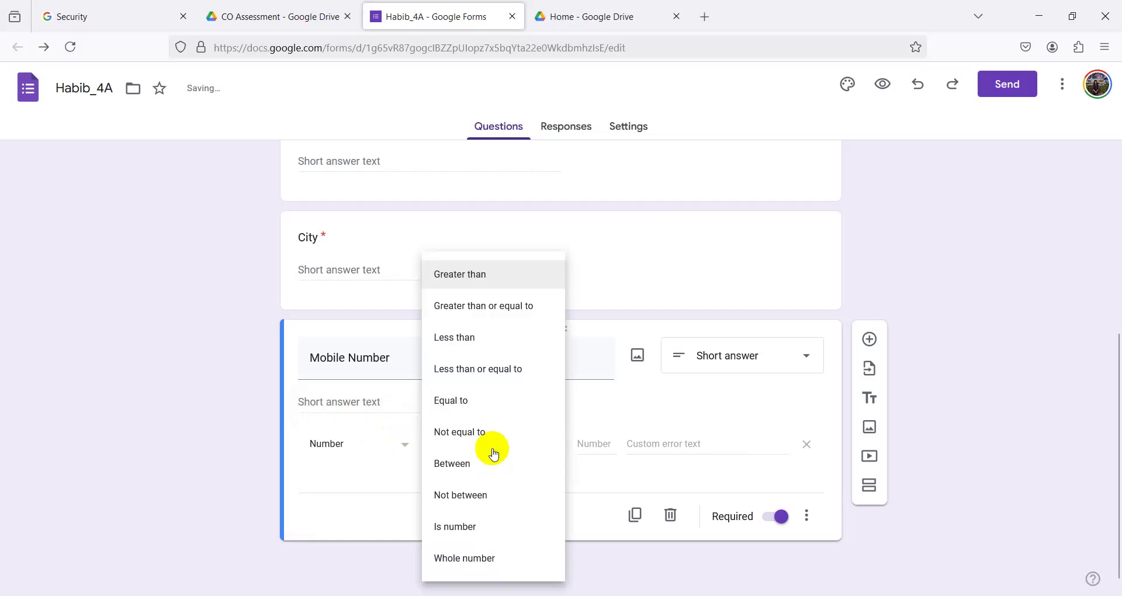
{"action": "left_click", "coordinate": [23, 452]}
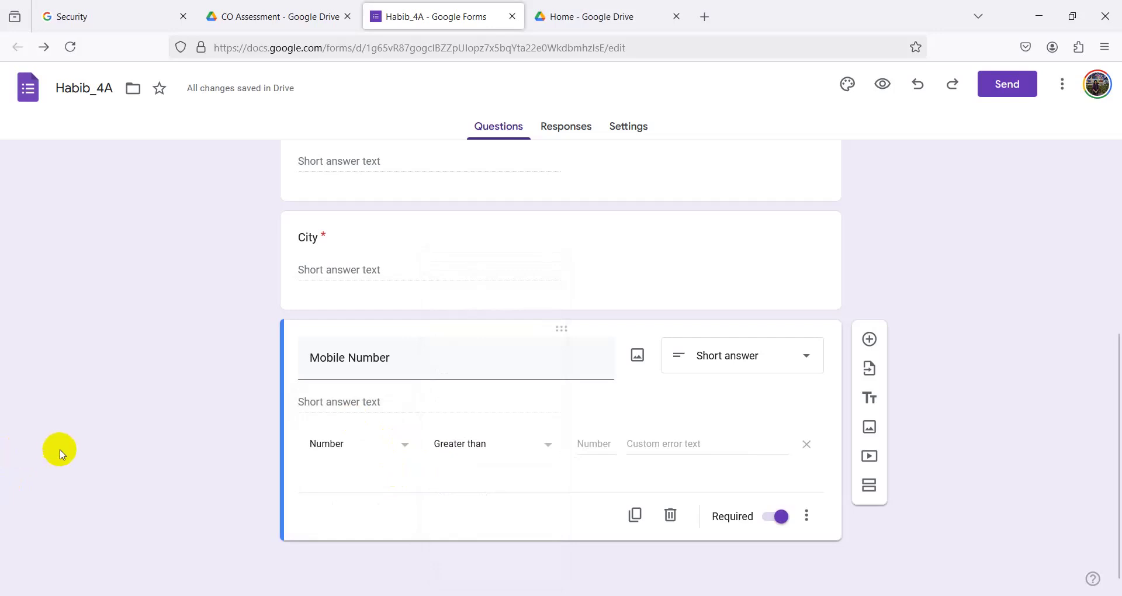
{"action": "left_click", "coordinate": [474, 446]}
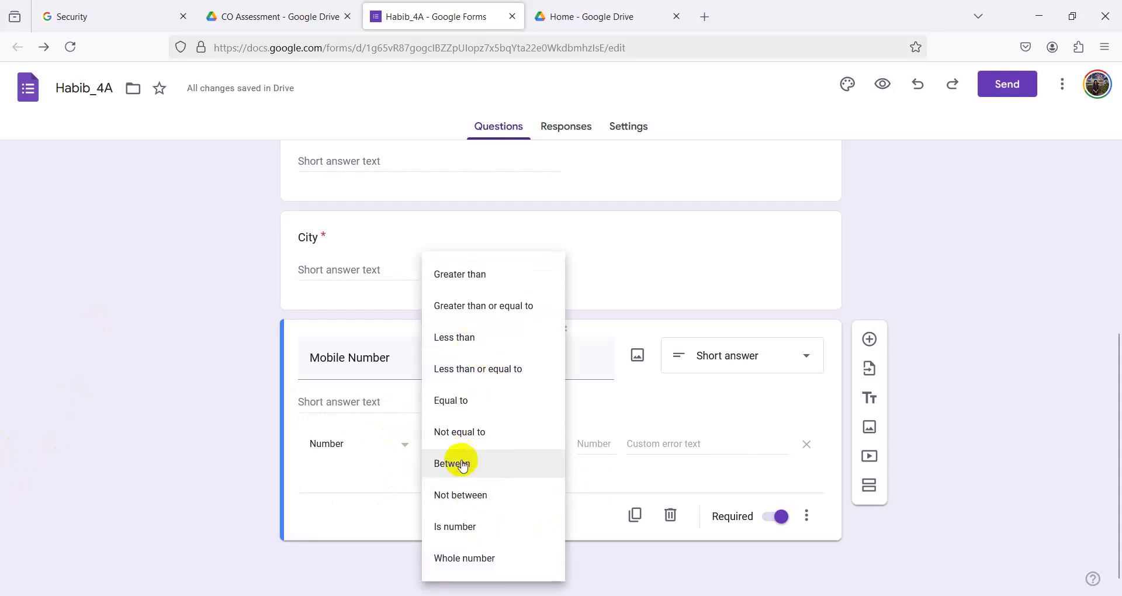
{"action": "left_click", "coordinate": [464, 466]}
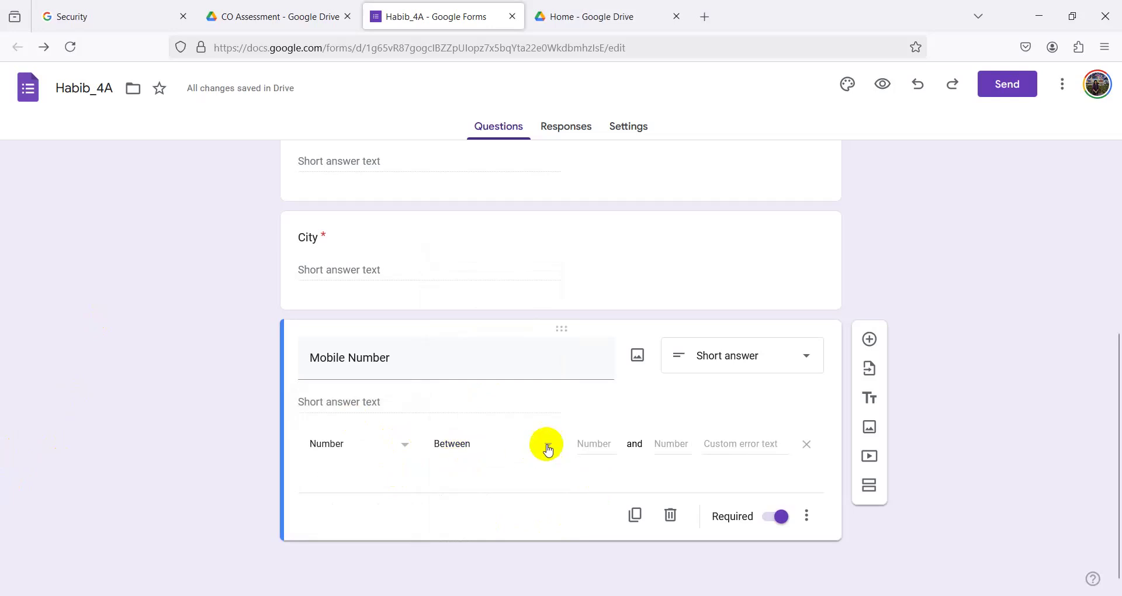
- Launch Notepad by searching 'not' in Start, and open a new blank tab
{"action": "key", "text": "super"}
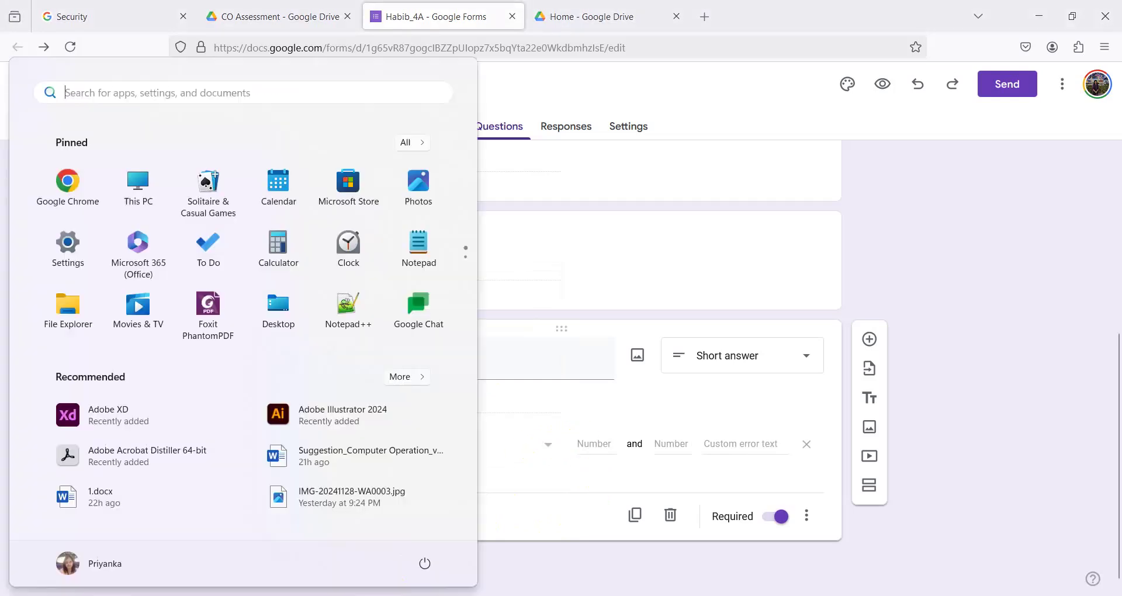
{"action": "type", "text": "n"}
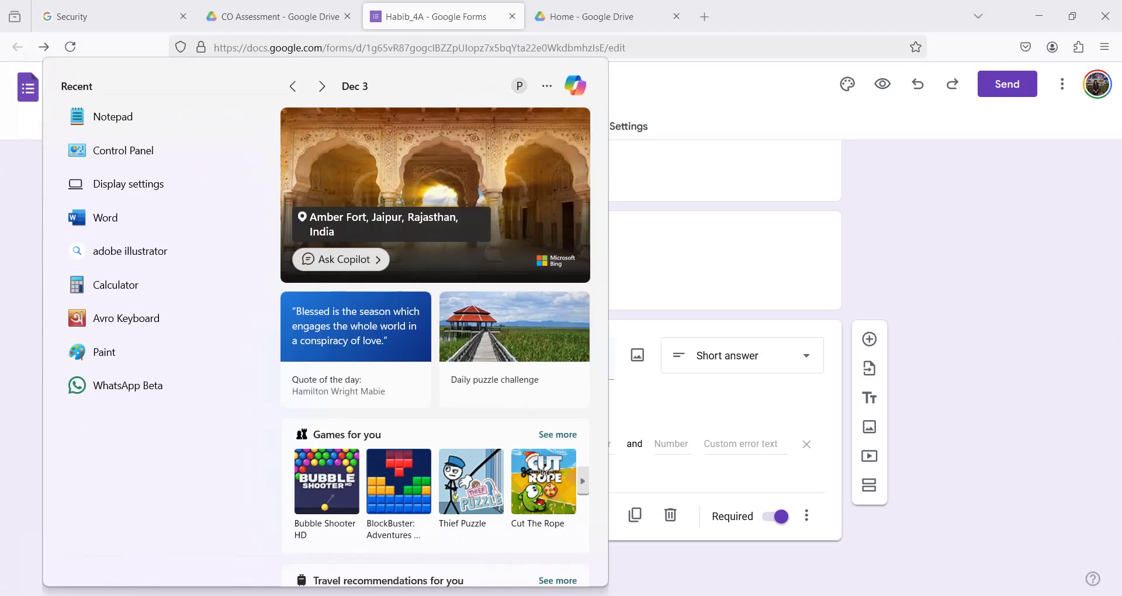
{"action": "type", "text": "u"}
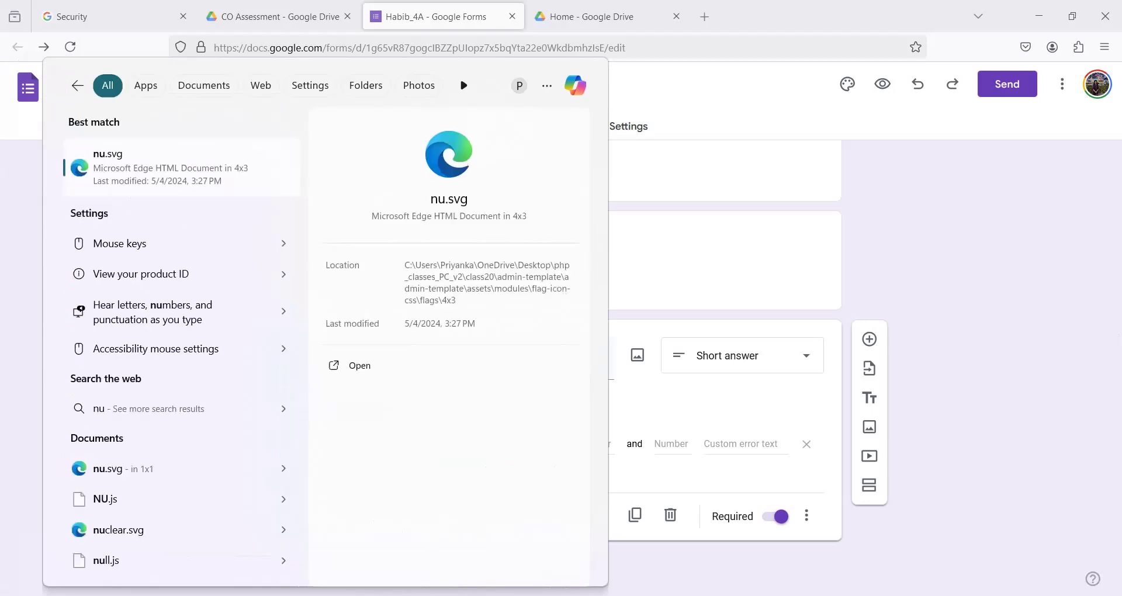
{"action": "type", "text": "u"}
{"action": "key", "text": "BackSpace"}
{"action": "key", "text": "BackSpace"}
{"action": "key", "text": "BackSpace"}
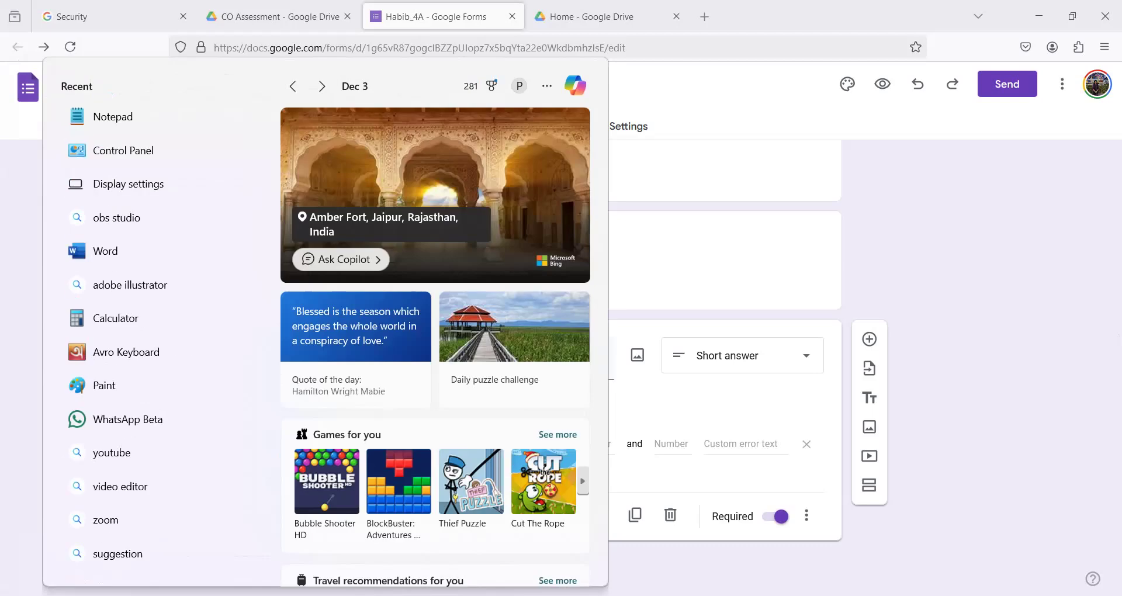
{"action": "type", "text": "not"}
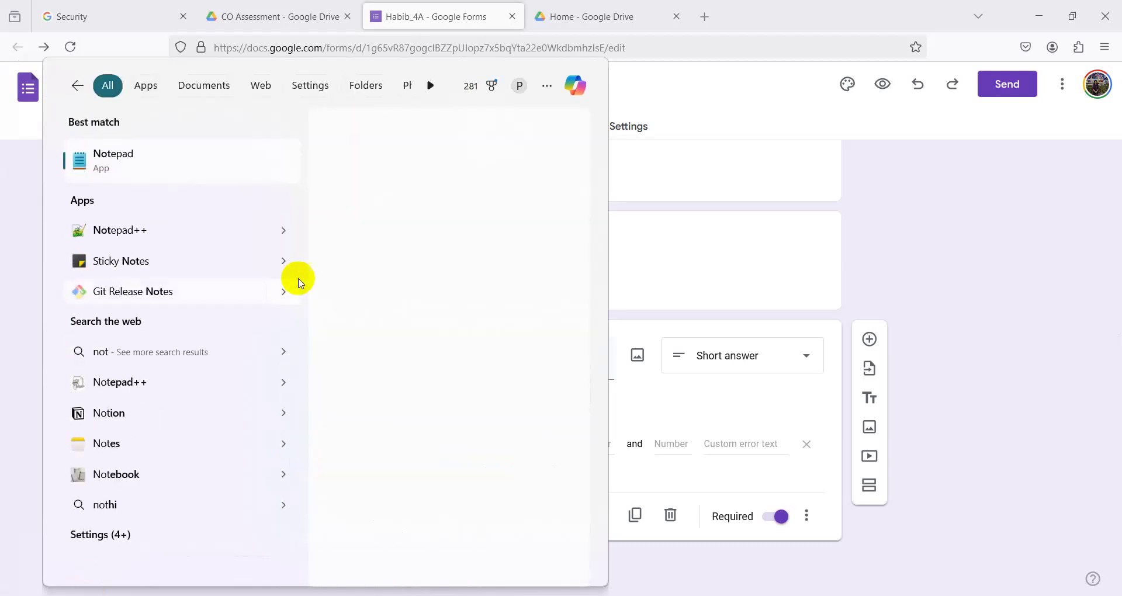
{"action": "left_click", "coordinate": [116, 164]}
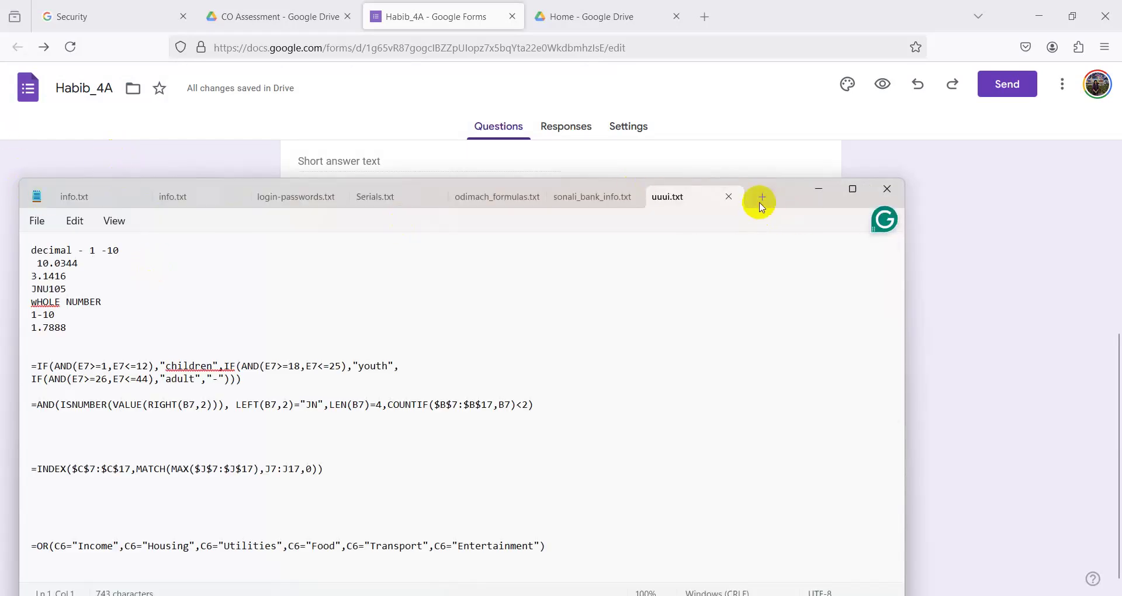
{"action": "left_click", "coordinate": [762, 198]}
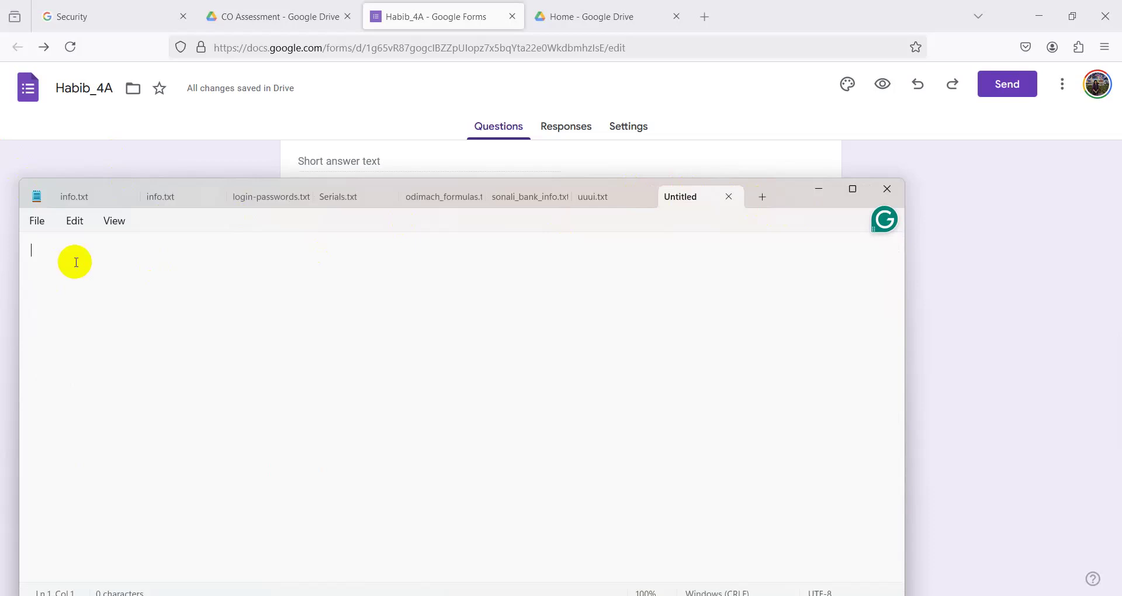
- Type two draft numbers on separate lines and trim extra digits from the first
{"action": "key", "text": "Num_Lock"}
{"action": "type", "text": "013"}
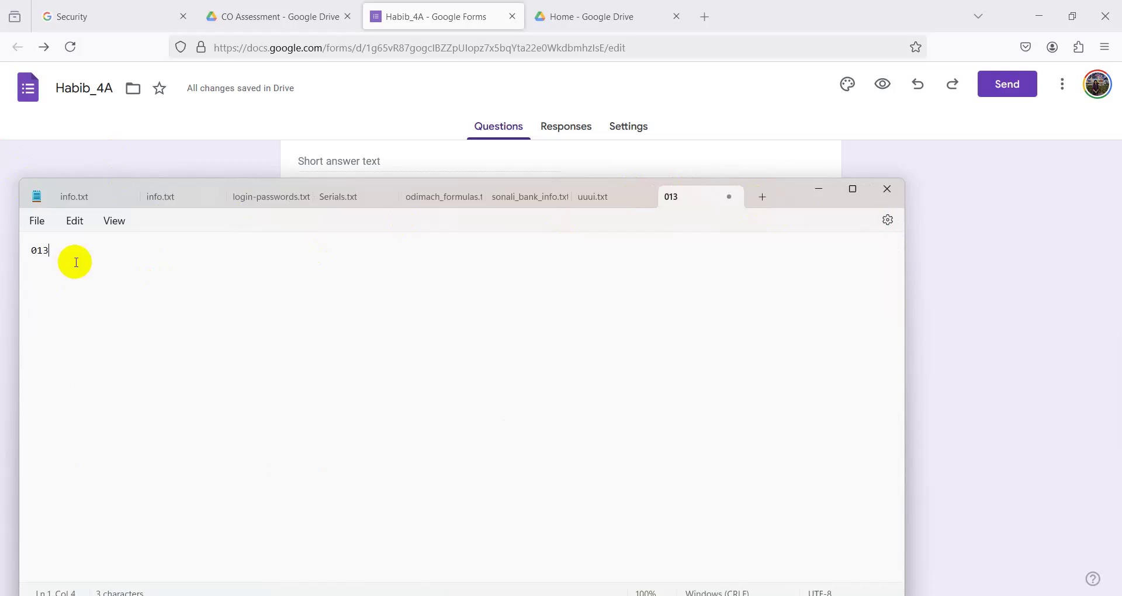
{"action": "type", "text": "466889784654"}
{"action": "key", "text": "Return"}
{"action": "key", "text": "Return"}
{"action": "key", "text": "Return"}
{"action": "type", "text": "0"}
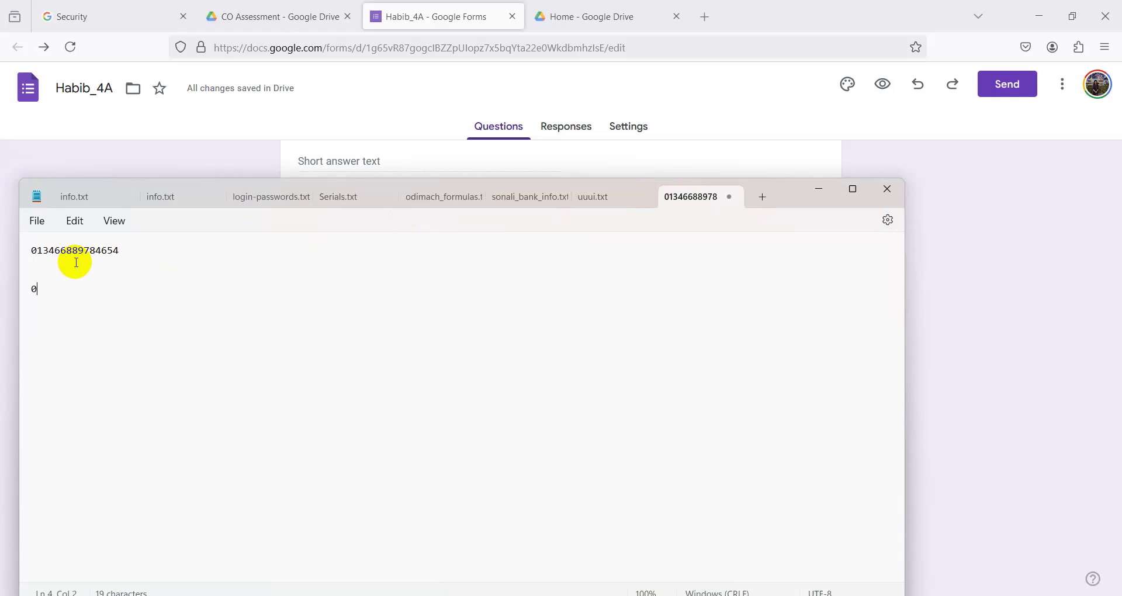
{"action": "type", "text": "19"}
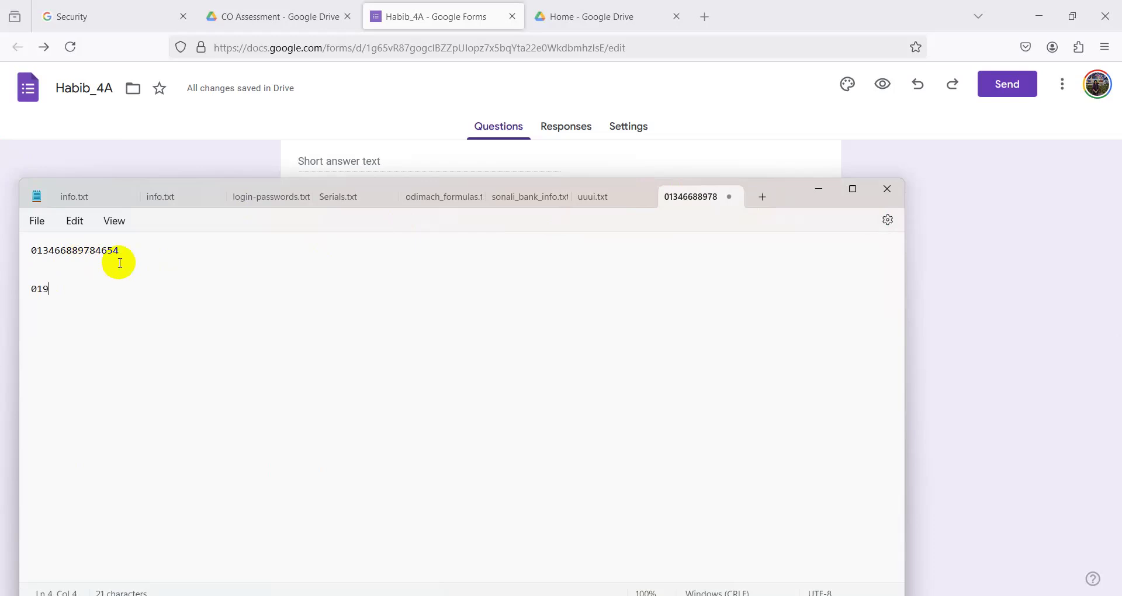
{"action": "type", "text": "78987897797"}
{"action": "left_click", "coordinate": [136, 258]}
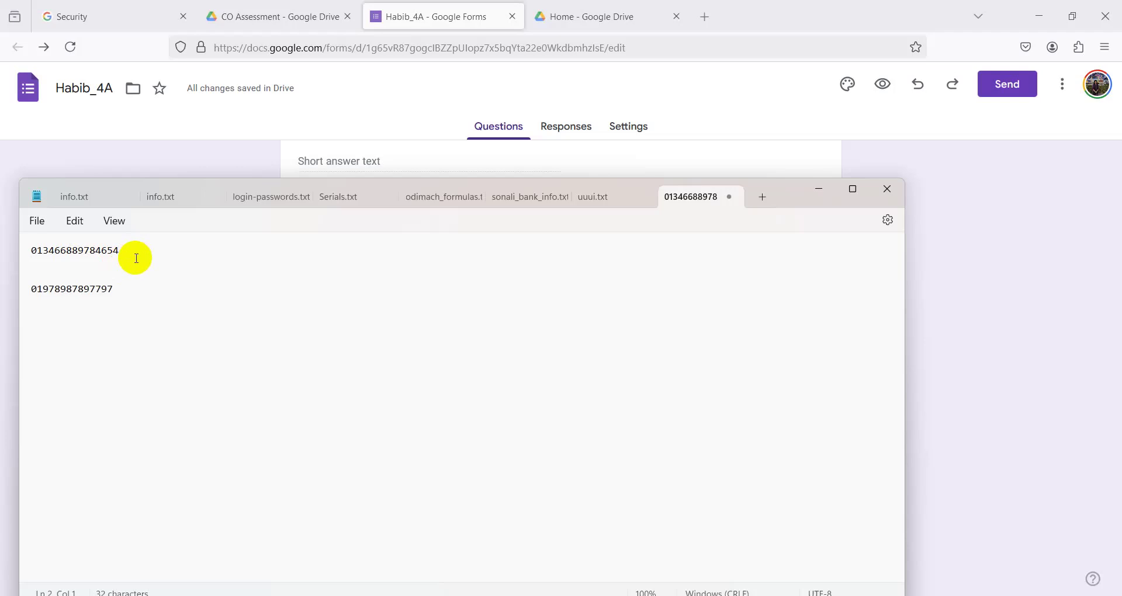
{"action": "left_click", "coordinate": [48, 252]}
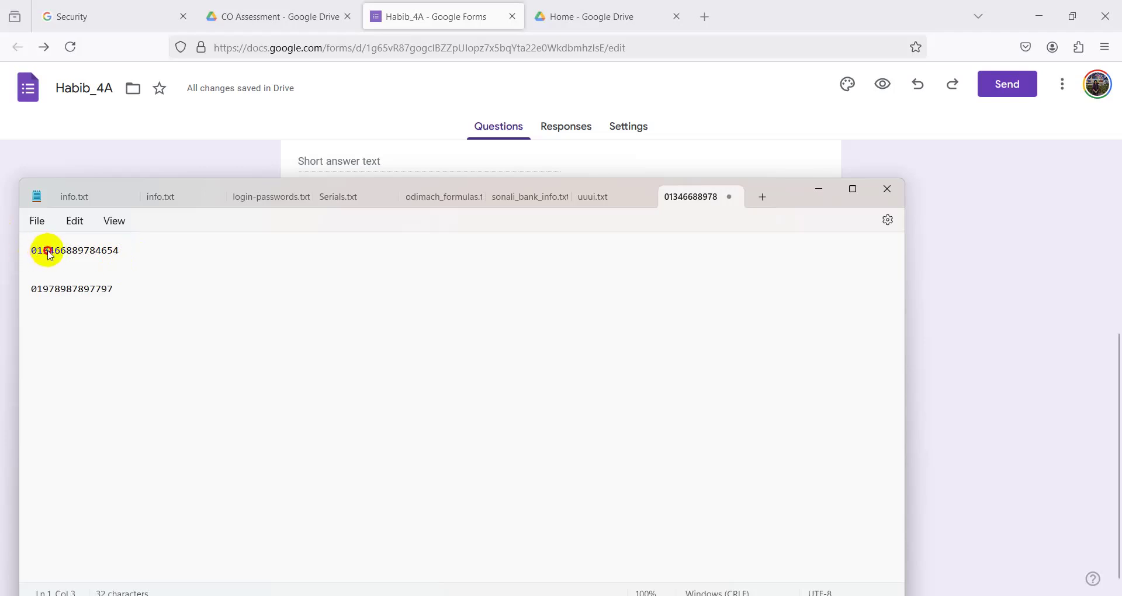
{"action": "left_click", "coordinate": [63, 252]}
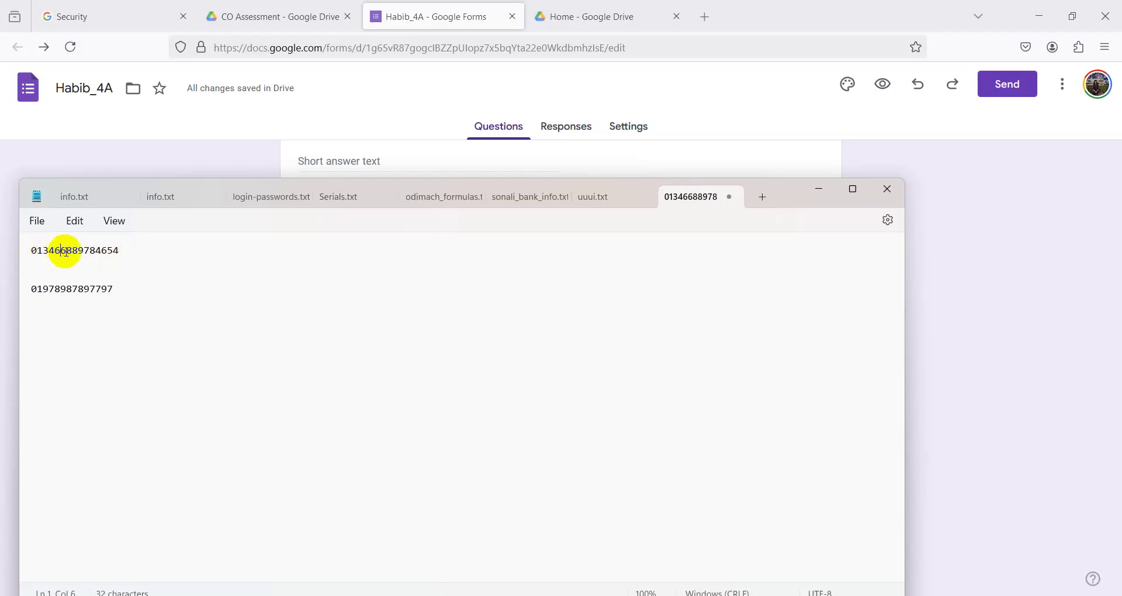
{"action": "left_click", "coordinate": [78, 250]}
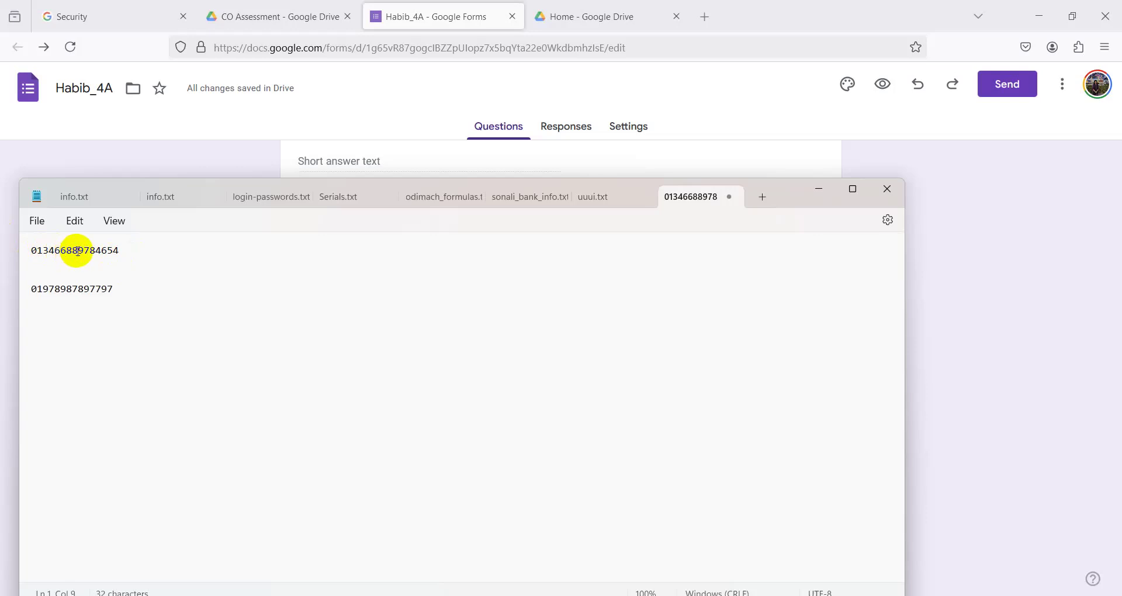
{"action": "left_click", "coordinate": [86, 250]}
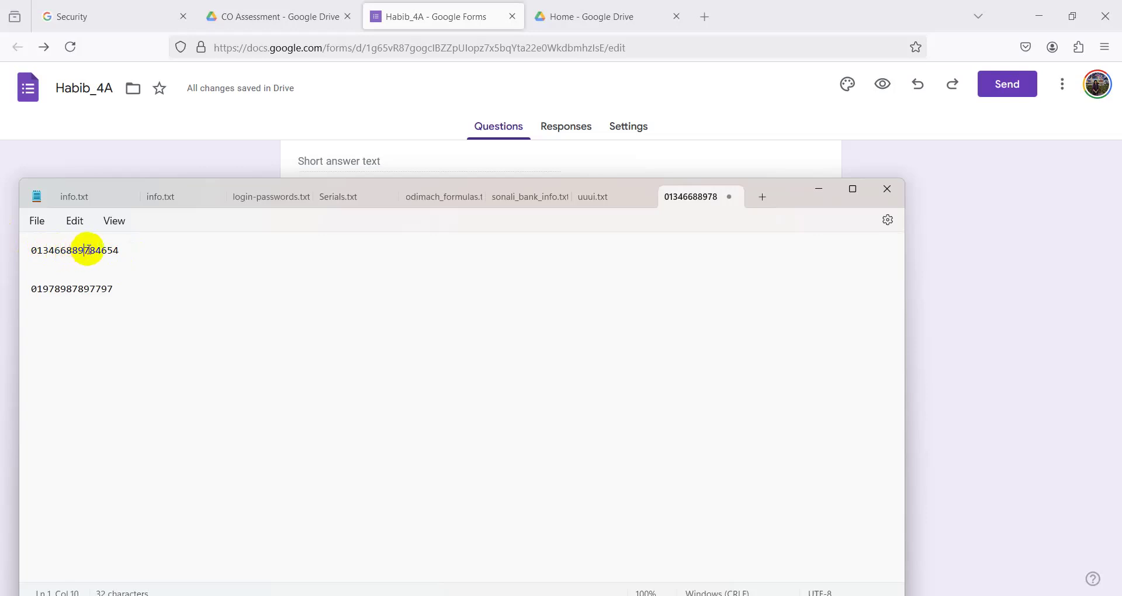
{"action": "key", "text": "Right"}
{"action": "key", "text": "Delete"}
{"action": "key", "text": "Delete"}
{"action": "key", "text": "Delete"}
{"action": "left_click", "coordinate": [132, 289]}
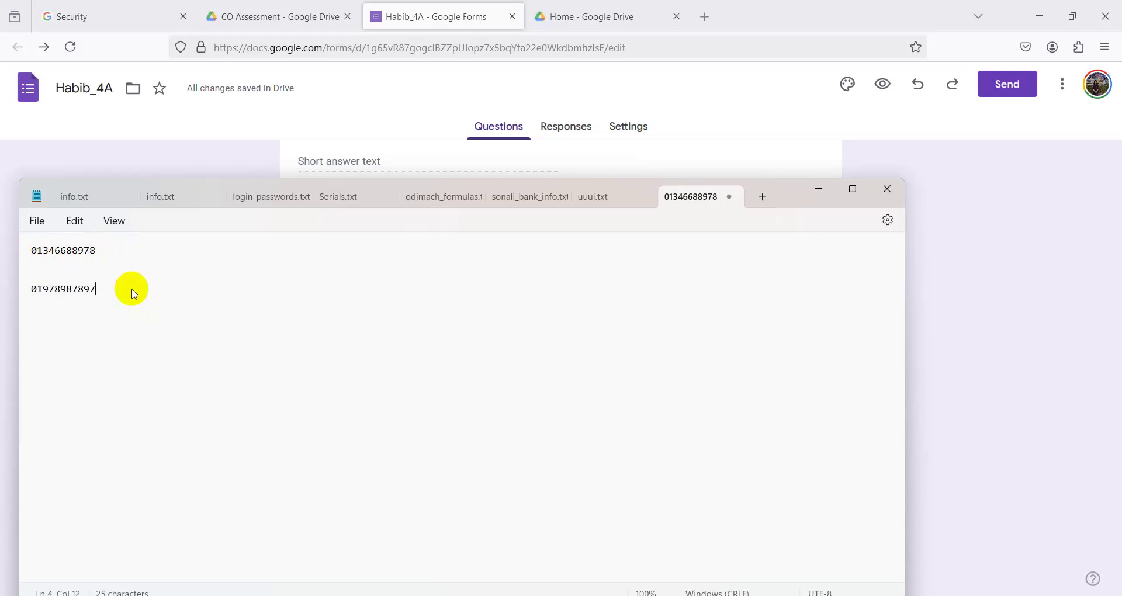
{"action": "key", "text": "BackSpace"}
{"action": "key", "text": "BackSpace"}
{"action": "key", "text": "BackSpace"}
{"action": "key", "text": "BackSpace"}
{"action": "type", "text": "78945612"}
{"action": "left_click", "coordinate": [102, 252]}
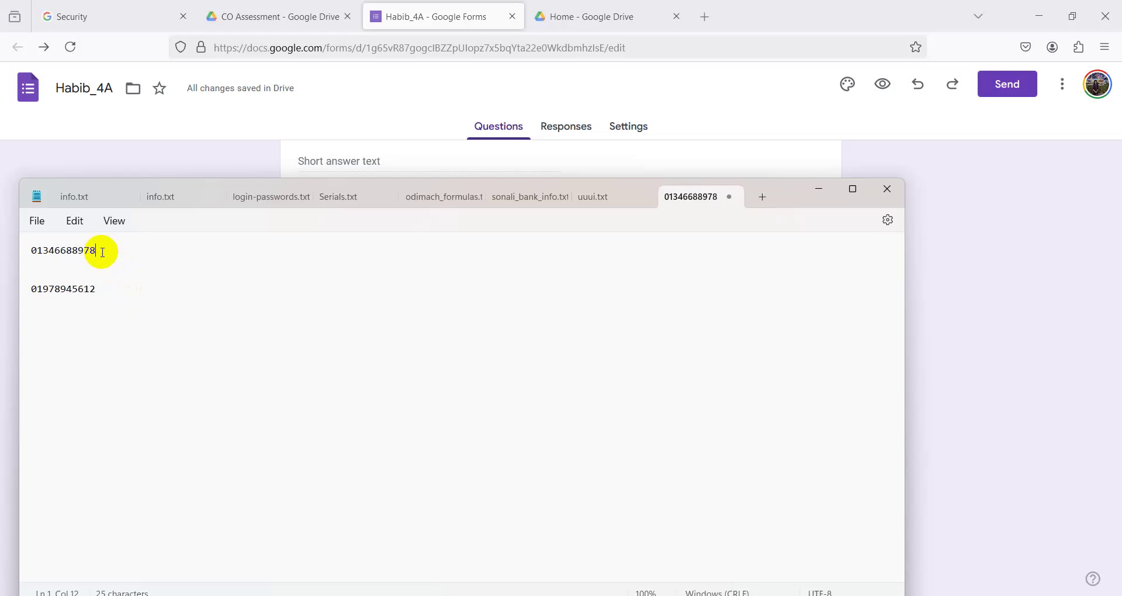
{"action": "key", "text": "BackSpace"}
{"action": "key", "text": "BackSpace"}
{"action": "key", "text": "BackSpace"}
{"action": "key", "text": "BackSpace"}
{"action": "key", "text": "BackSpace"}
{"action": "key", "text": "BackSpace"}
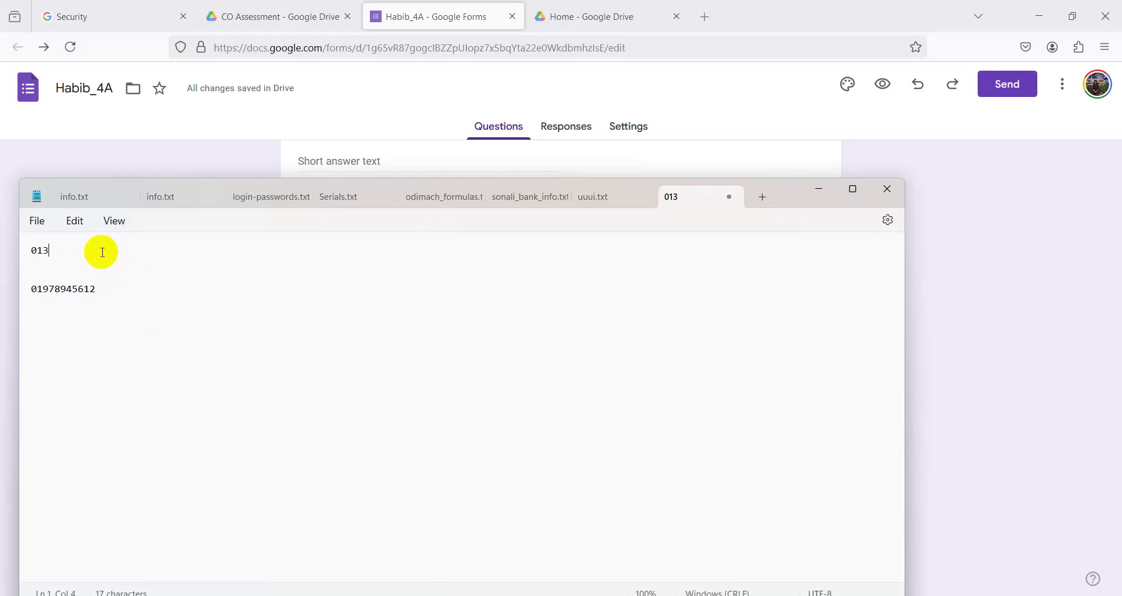
{"action": "type", "text": "00000000"}
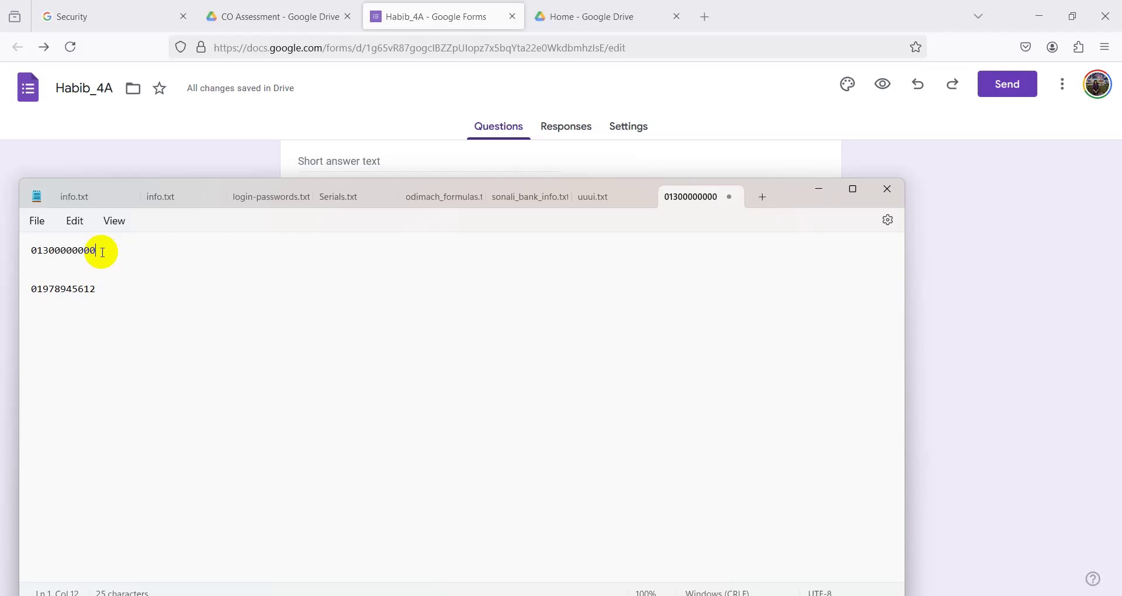
{"action": "left_click", "coordinate": [104, 291]}
{"action": "key", "text": "BackSpace"}
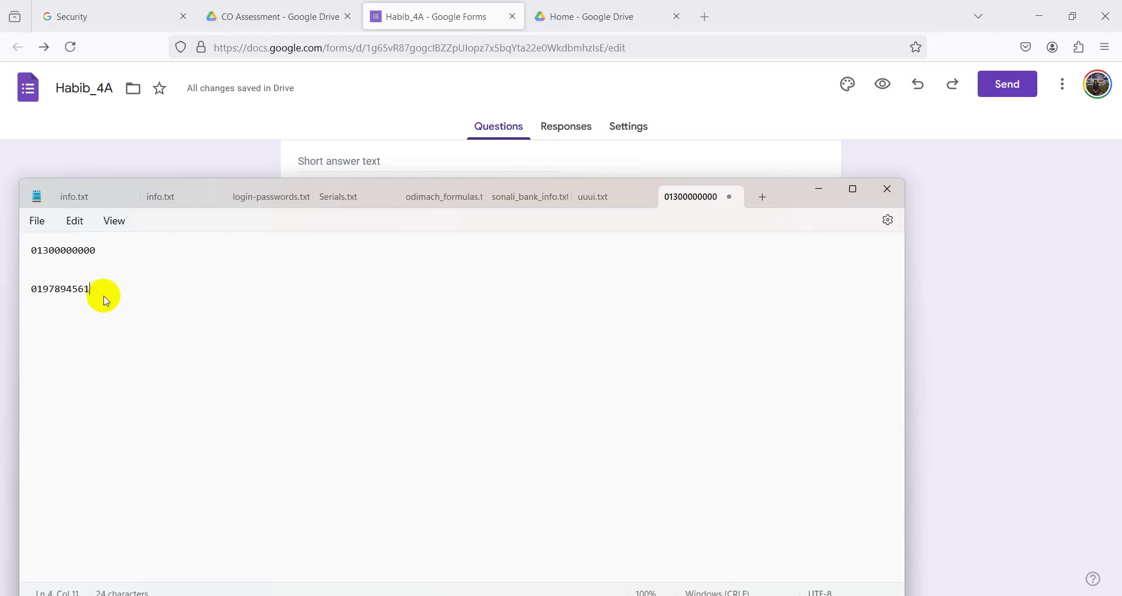
{"action": "key", "text": "BackSpace"}
{"action": "key", "text": "BackSpace"}
{"action": "key", "text": "BackSpace"}
{"action": "key", "text": "BackSpace"}
{"action": "key", "text": "BackSpace"}
{"action": "type", "text": "999999999"}
{"action": "left_click", "coordinate": [98, 251]}
{"action": "left_click", "coordinate": [35, 254], "text": "shift"}
{"action": "left_click", "coordinate": [81, 292]}
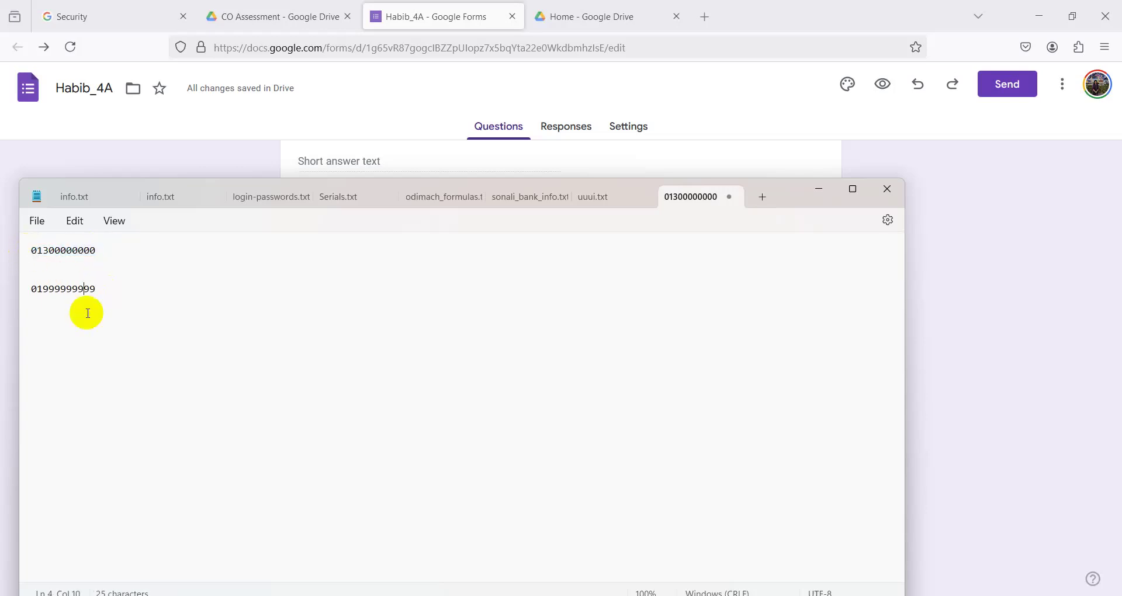
{"action": "triple_click", "coordinate": [31, 253]}
{"action": "right_click", "coordinate": [71, 252]}
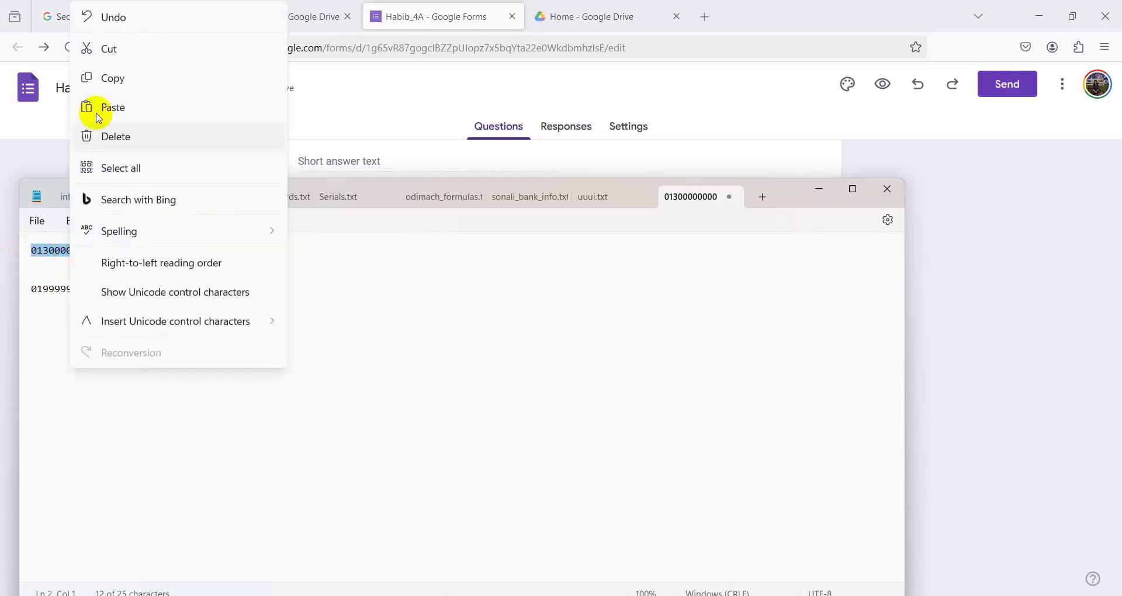
{"action": "left_click", "coordinate": [100, 75]}
{"action": "left_click", "coordinate": [816, 203]}
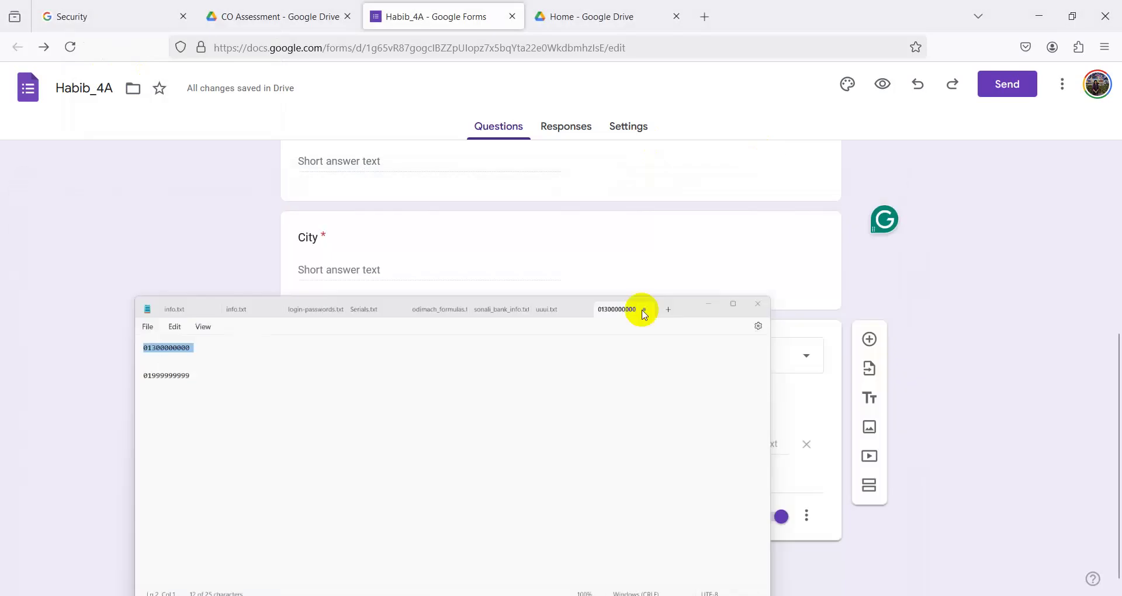
{"action": "left_click", "coordinate": [602, 445]}
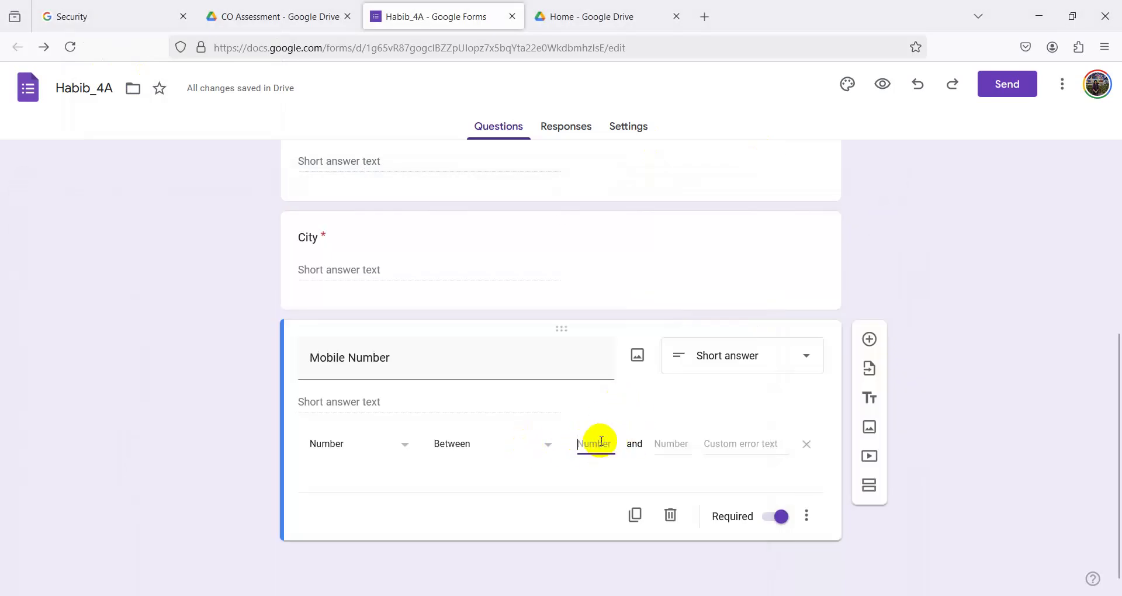
{"action": "key", "text": "ctrl+v"}
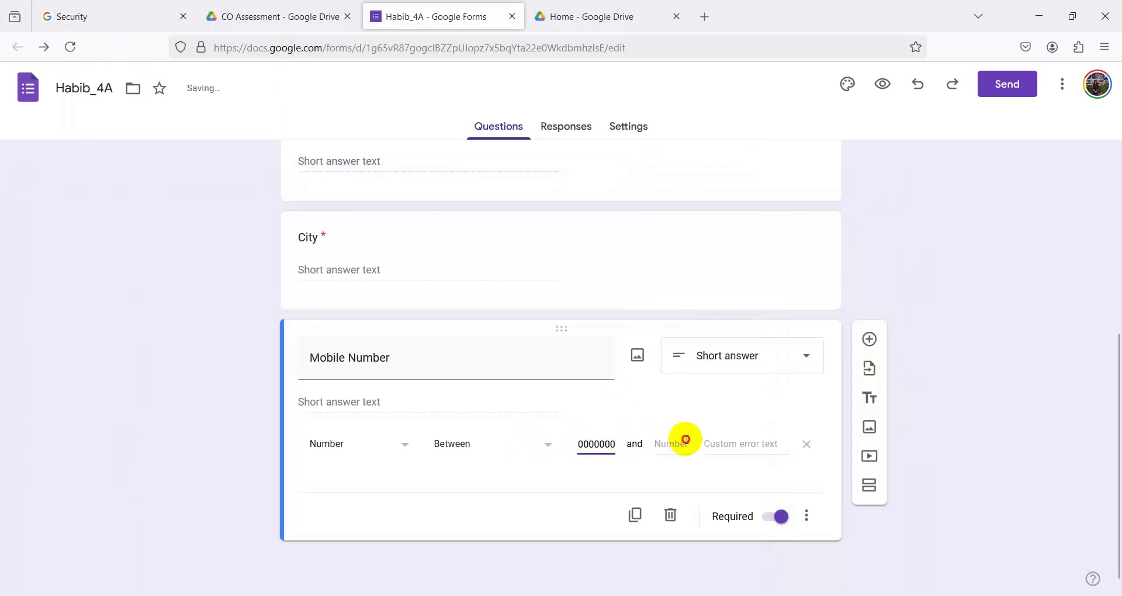
{"action": "left_click", "coordinate": [681, 443]}
{"action": "key", "text": "alt+Tab"}
{"action": "left_click", "coordinate": [91, 291]}
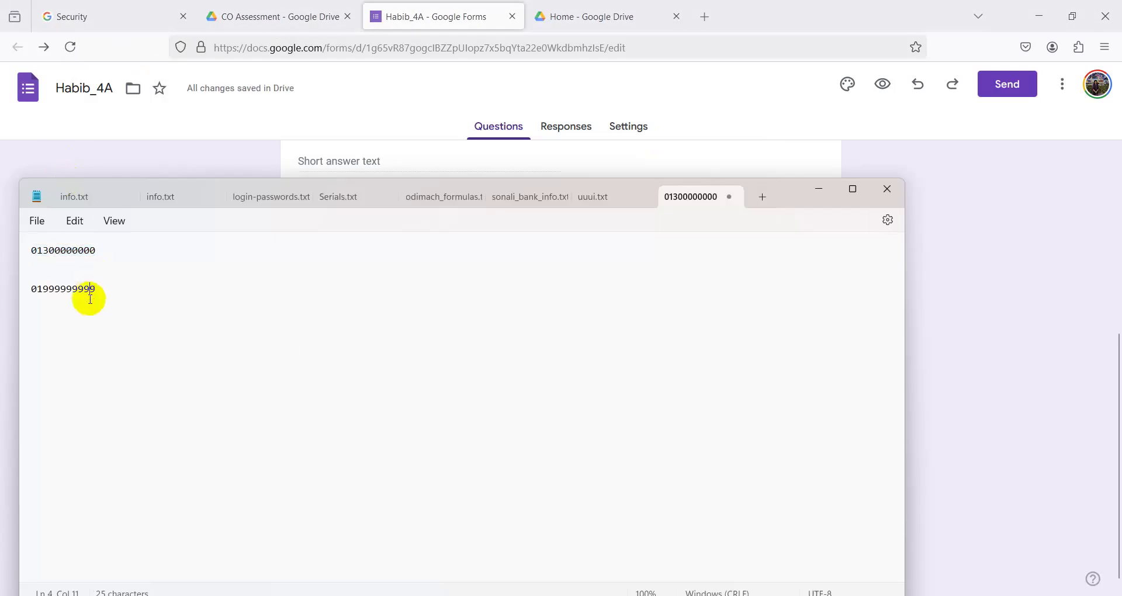
{"action": "left_click_drag", "start_coordinate": [95, 290], "coordinate": [30, 290]}
{"action": "right_click", "coordinate": [46, 289]}
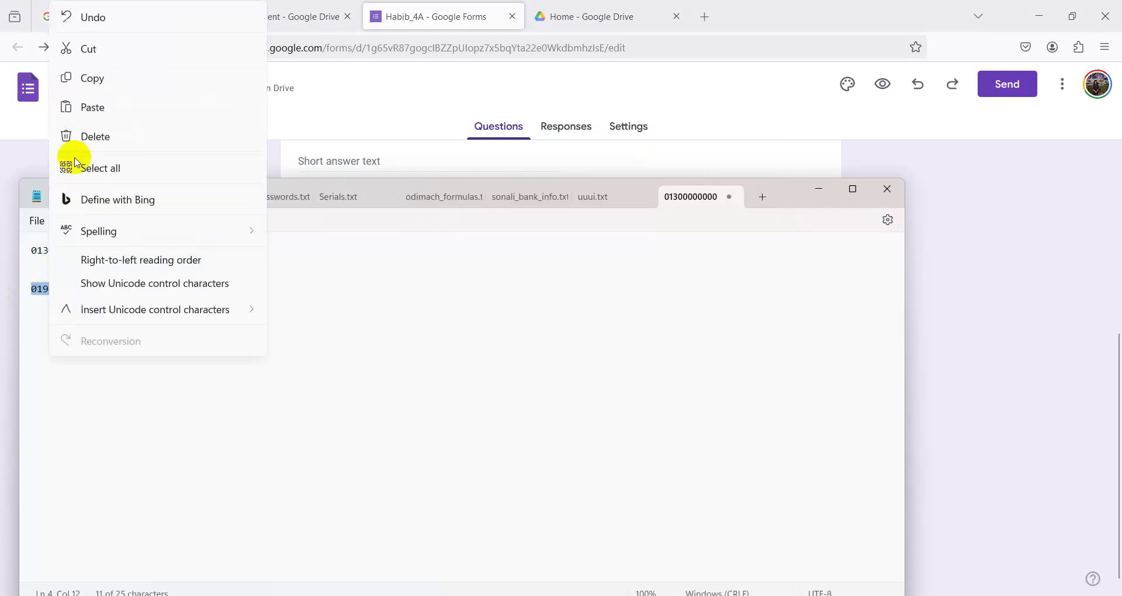
{"action": "left_click", "coordinate": [98, 83]}
{"action": "left_click", "coordinate": [817, 188]}
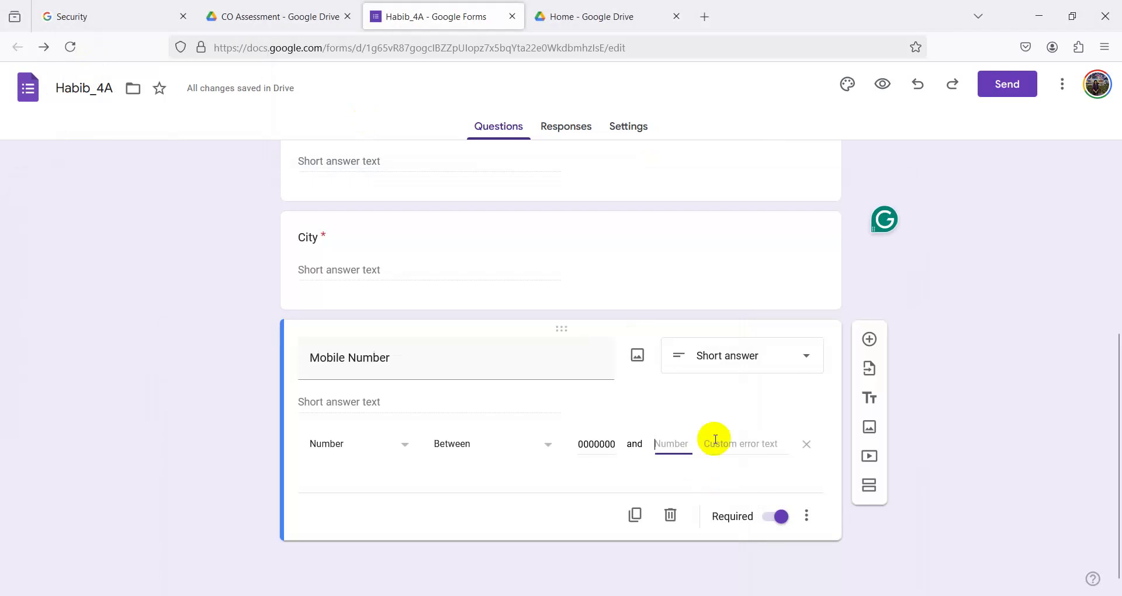
{"action": "right_click", "coordinate": [681, 447]}
{"action": "left_click", "coordinate": [657, 306]}
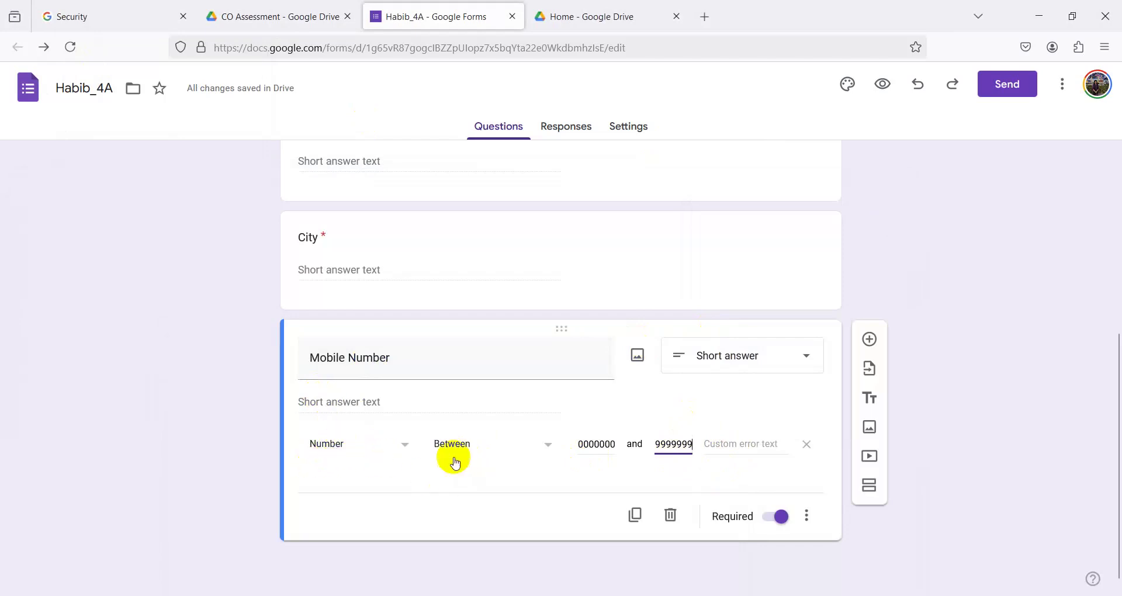
- Confirm Number Between validation and move into the custom error text field
{"action": "left_click", "coordinate": [412, 452]}
{"action": "left_click", "coordinate": [357, 455]}
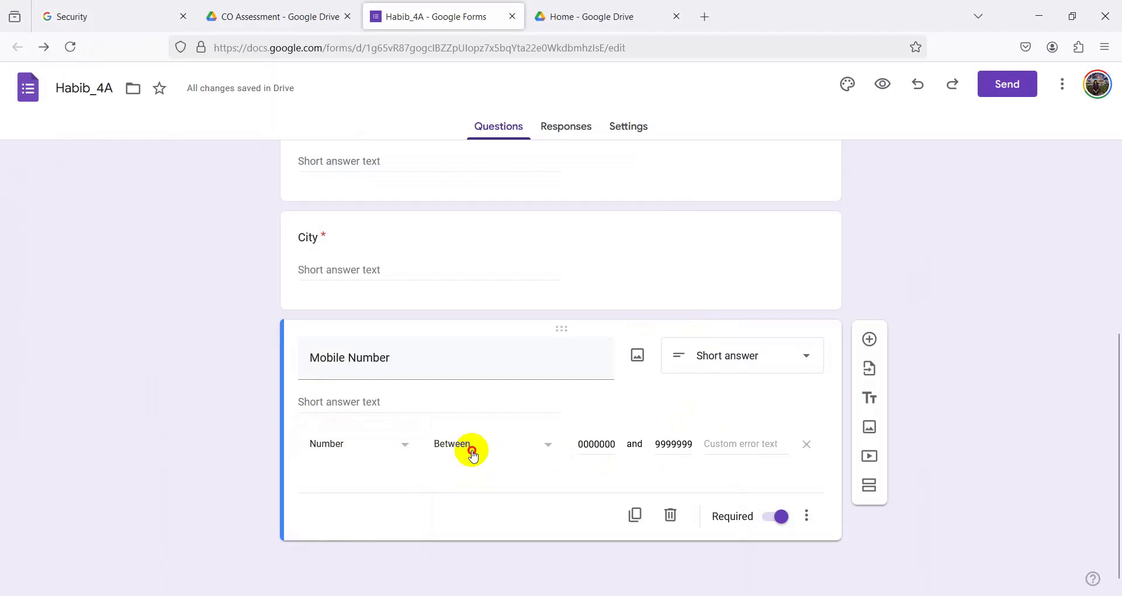
{"action": "left_click", "coordinate": [471, 452]}
{"action": "left_click", "coordinate": [462, 447]}
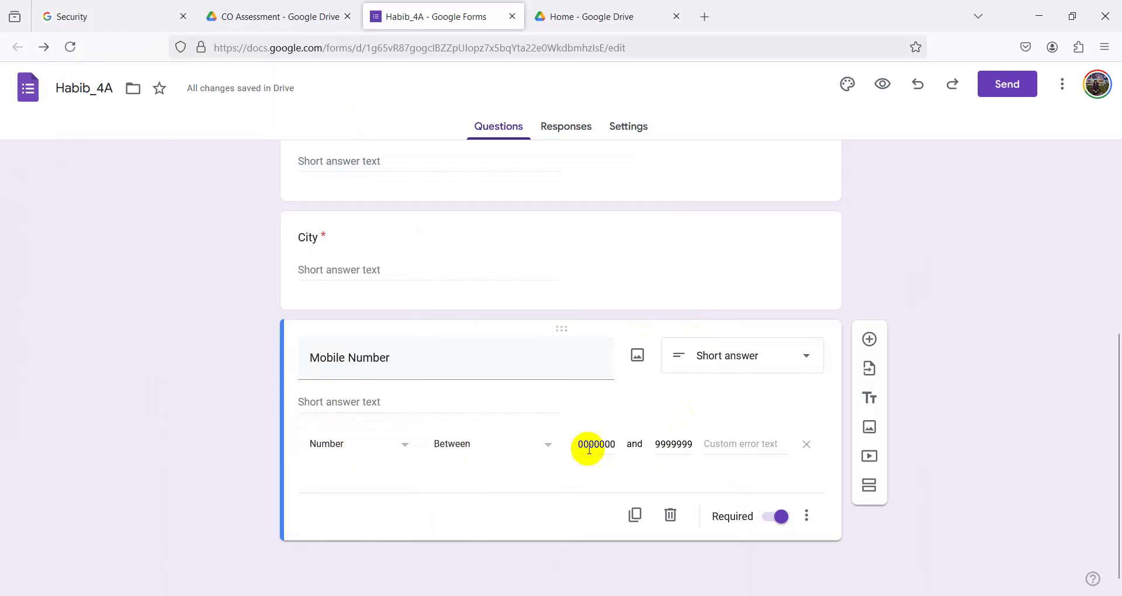
{"action": "left_click", "coordinate": [676, 443]}
{"action": "left_click", "coordinate": [727, 443]}
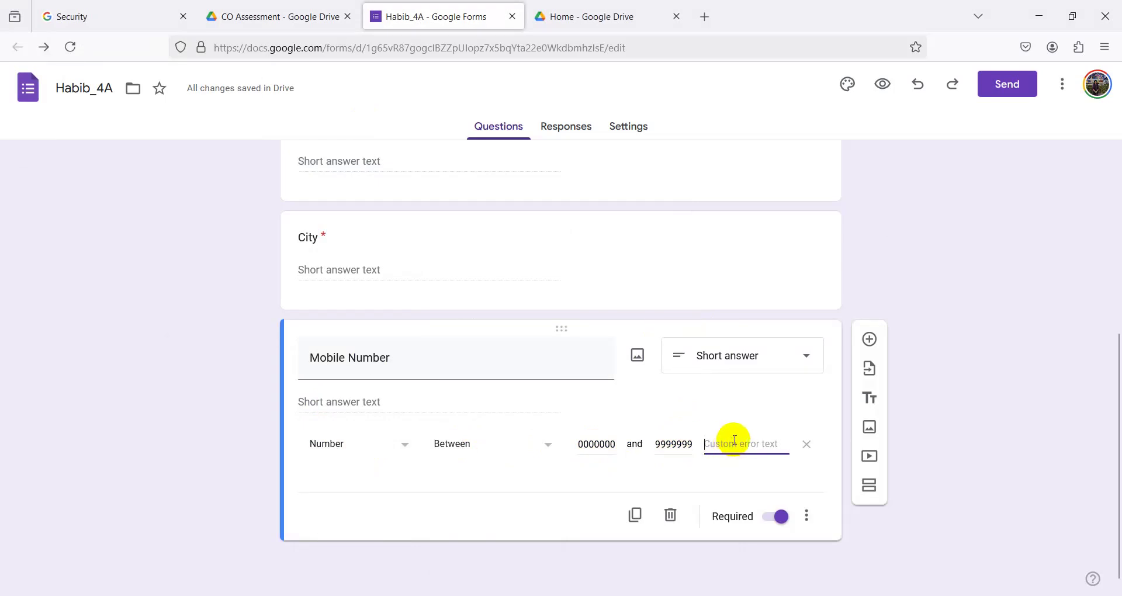
- Replace the draft error text with 'Please give valid mobile number'
{"action": "type", "text": "M"}
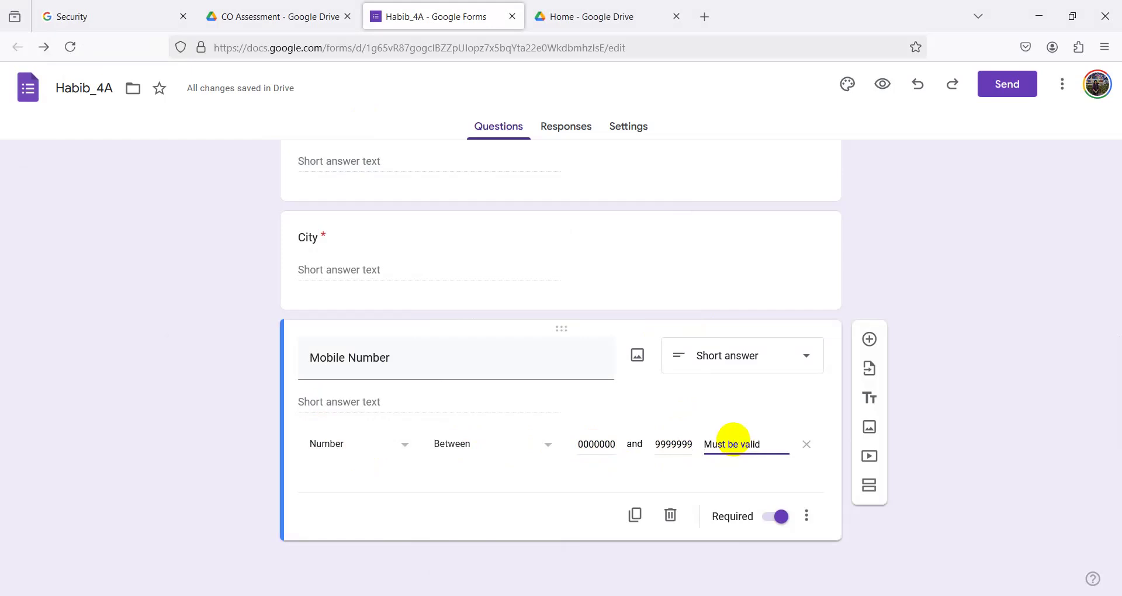
{"action": "type", "text": "ust be valid"}
{"action": "key", "text": "BackSpace"}
{"action": "key", "text": "BackSpace"}
{"action": "key", "text": "BackSpace"}
{"action": "key", "text": "BackSpace"}
{"action": "key", "text": "BackSpace"}
{"action": "key", "text": "BackSpace"}
{"action": "key", "text": "BackSpace"}
{"action": "key", "text": "BackSpace"}
{"action": "key", "text": "BackSpace"}
{"action": "key", "text": "BackSpace"}
{"action": "key", "text": "BackSpace"}
{"action": "key", "text": "BackSpace"}
{"action": "key", "text": "BackSpace"}
{"action": "key", "text": "BackSpace"}
{"action": "type", "text": "Pl"}
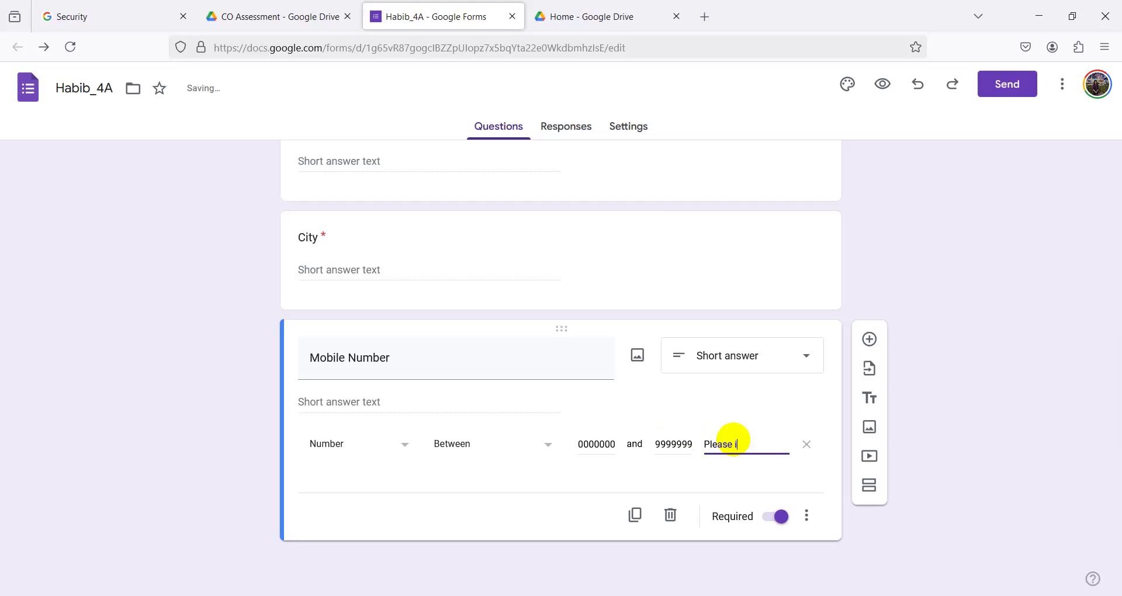
{"action": "type", "text": "ease give"}
{"action": "type", "text": " valid"}
{"action": "type", "text": " mo"}
{"action": "type", "text": "bile"}
{"action": "type", "text": " number"}
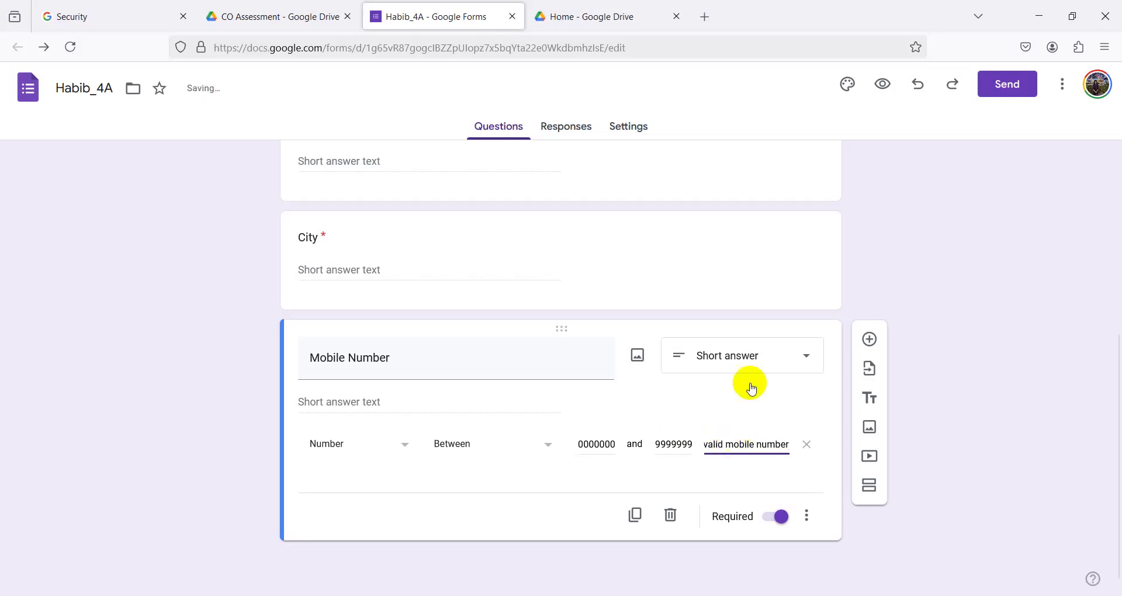
{"action": "left_click", "coordinate": [984, 371]}
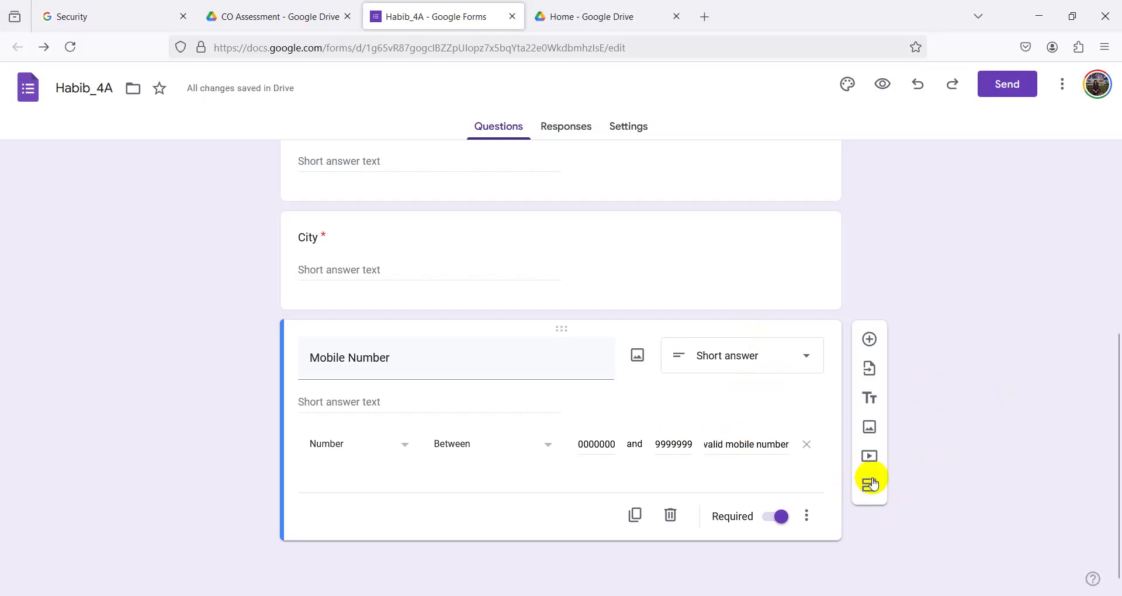
{"action": "left_click", "coordinate": [869, 340]}
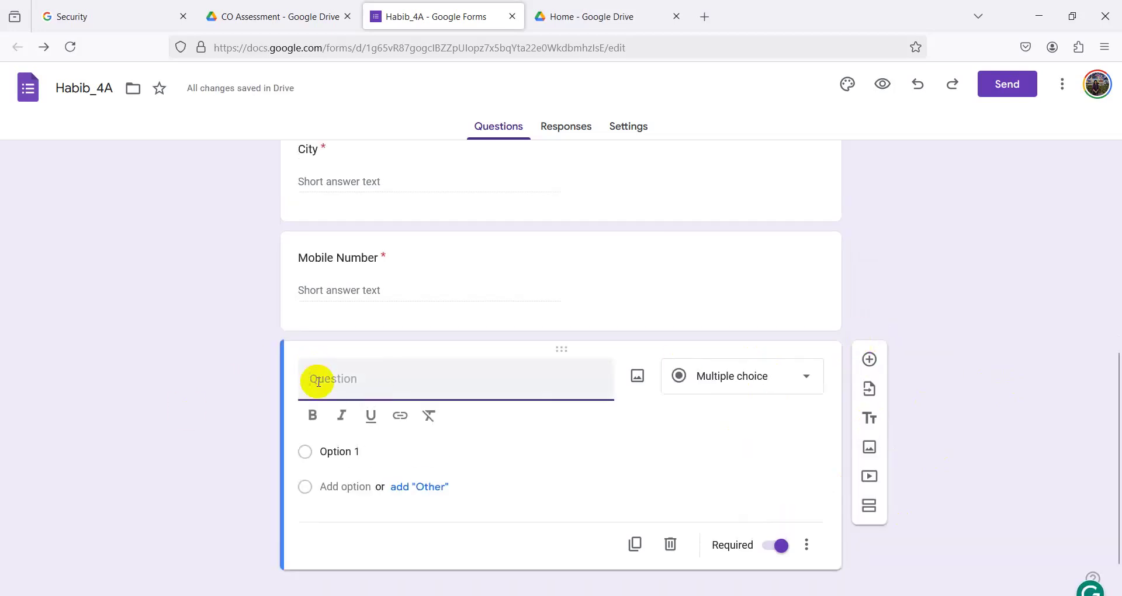
- Title the new question 'Email' after checking the requirements document
{"action": "type", "text": "E"}
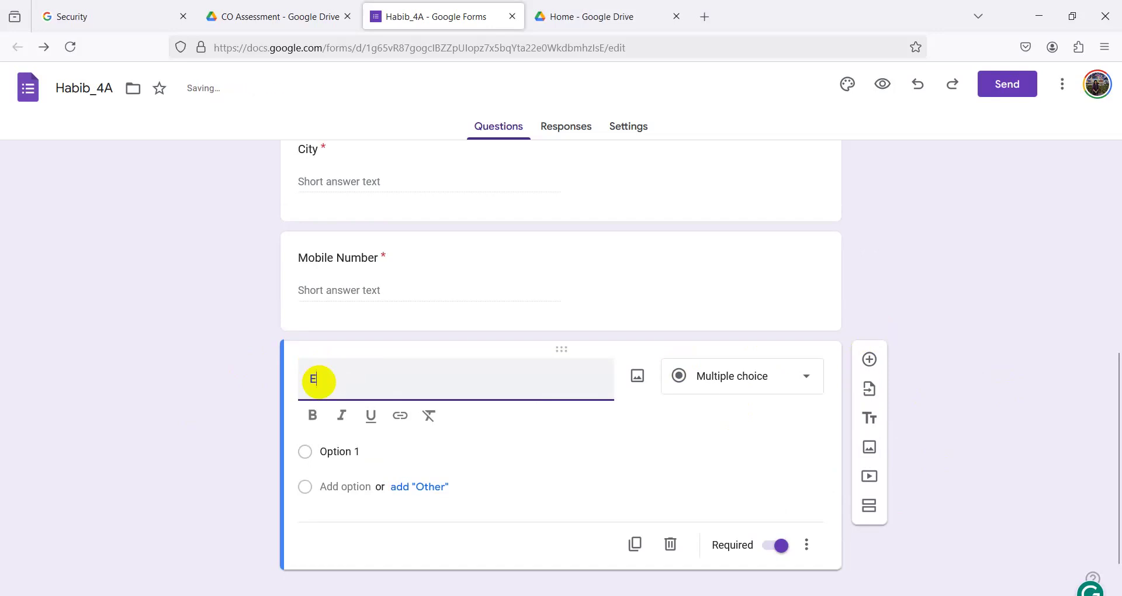
{"action": "type", "text": "mail"}
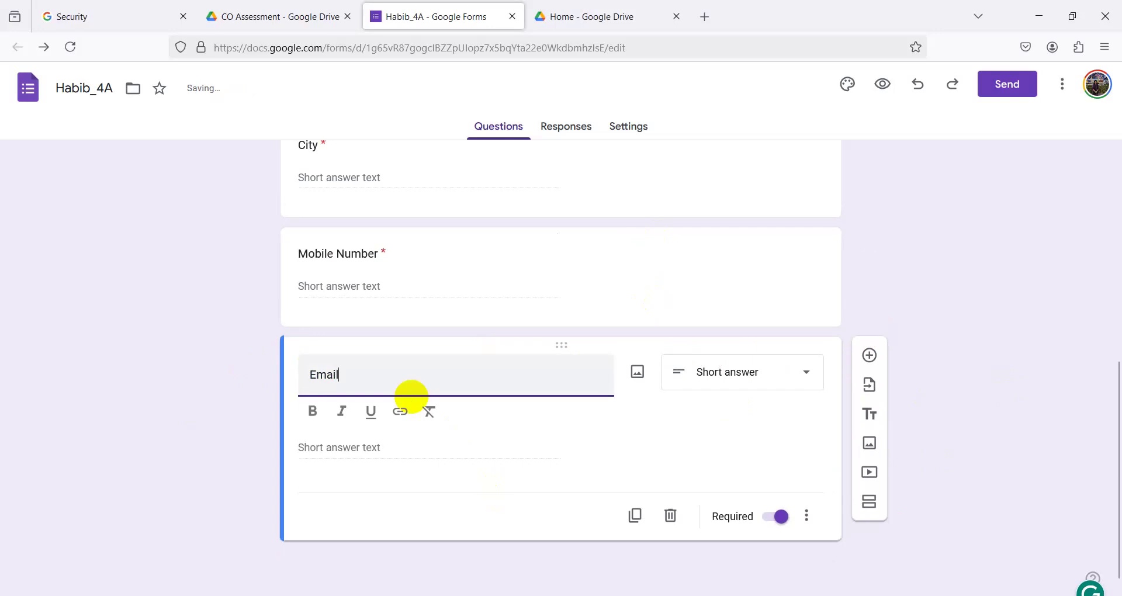
{"action": "key", "text": "alt+Tab"}
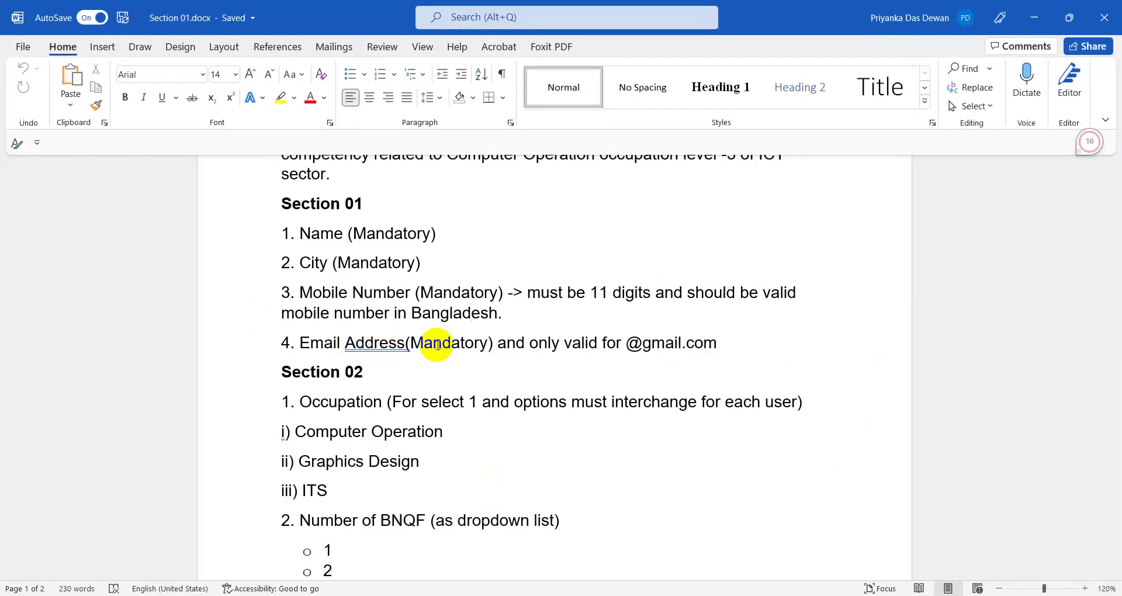
{"action": "left_click", "coordinate": [1033, 23]}
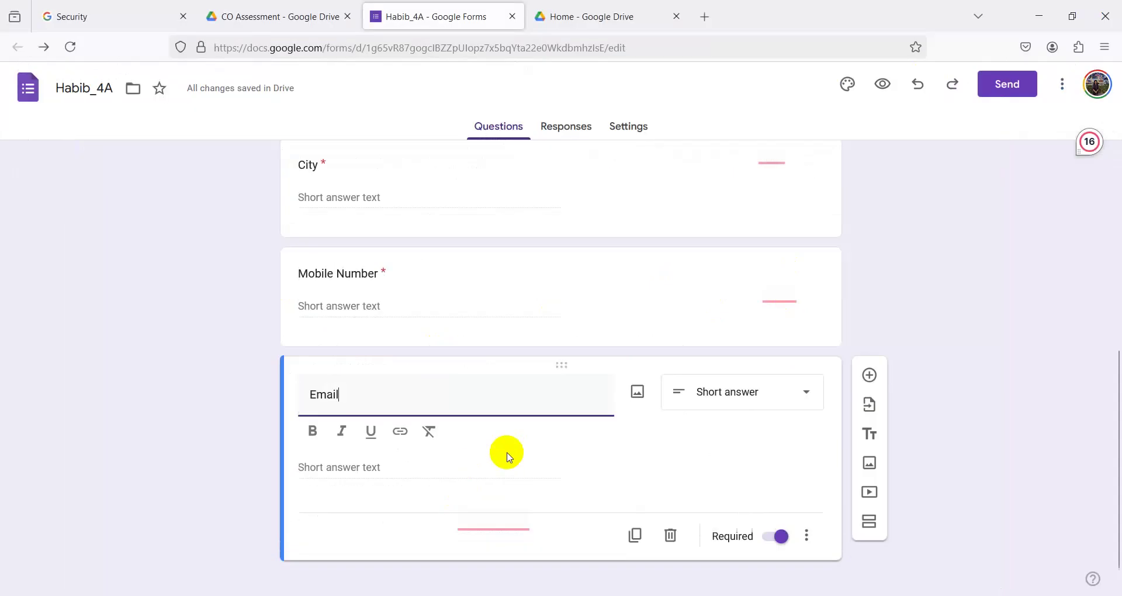
{"action": "scroll", "coordinate": [520, 450], "scroll_direction": "down", "scroll_amount": 1}
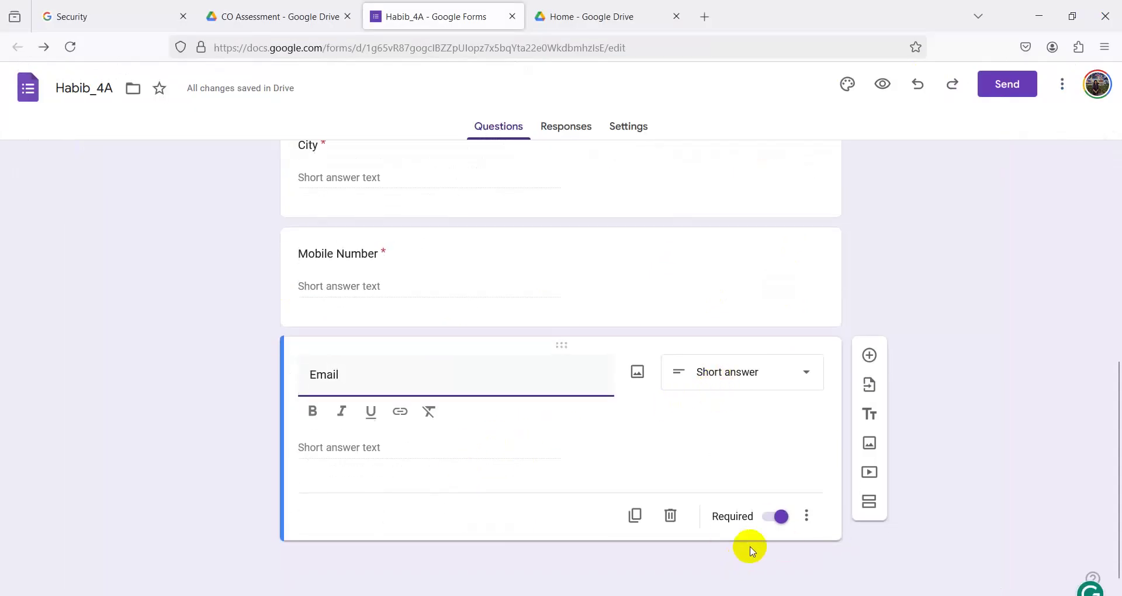
{"action": "left_click", "coordinate": [807, 515]}
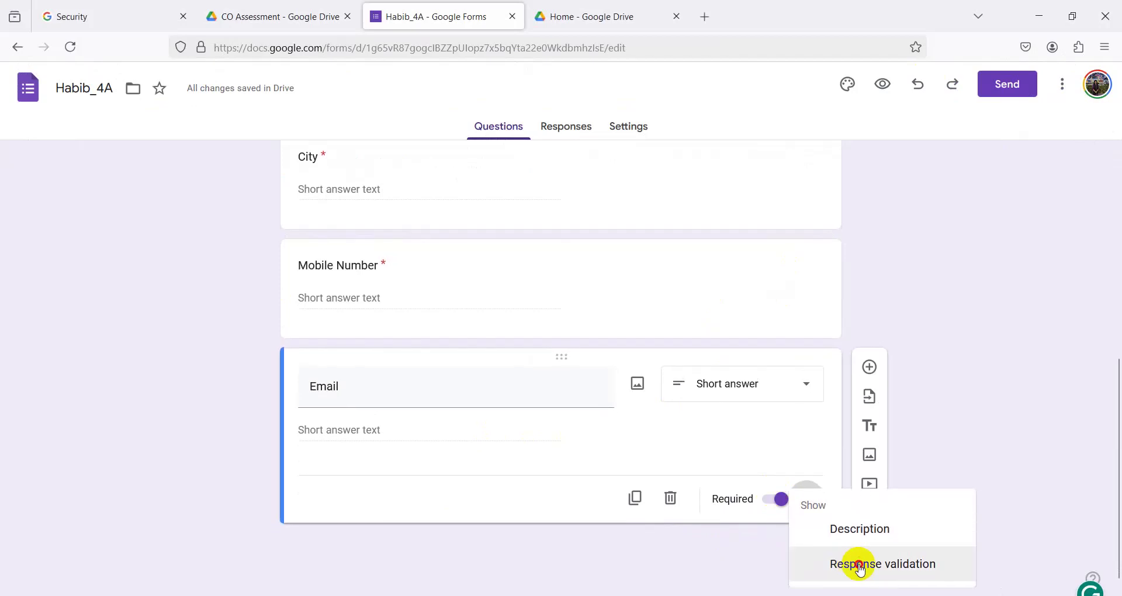
{"action": "left_click", "coordinate": [853, 566]}
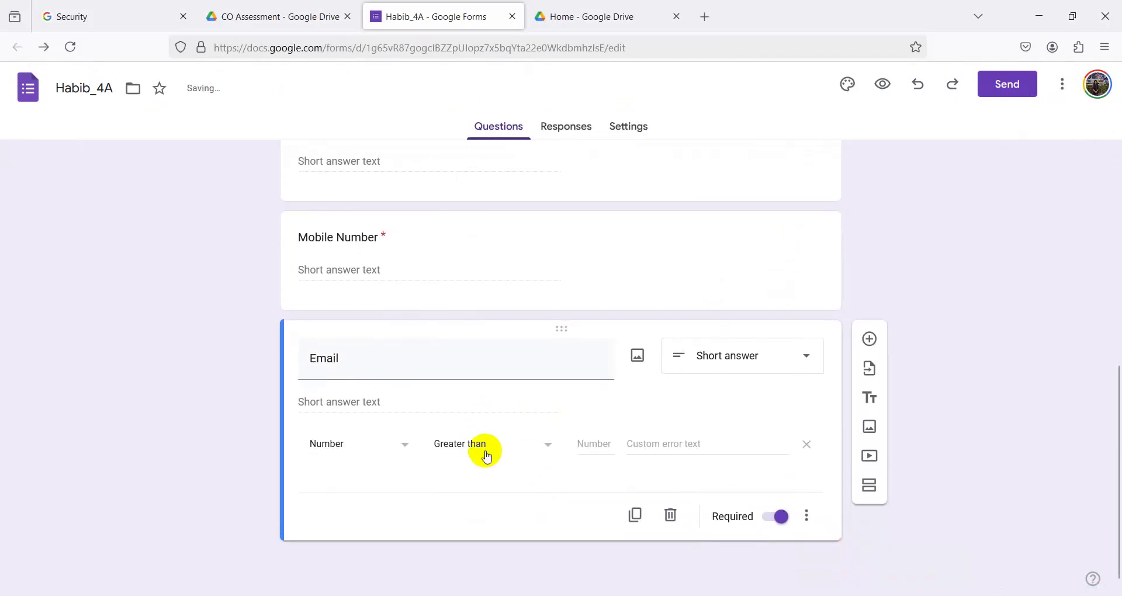
{"action": "left_click", "coordinate": [368, 443]}
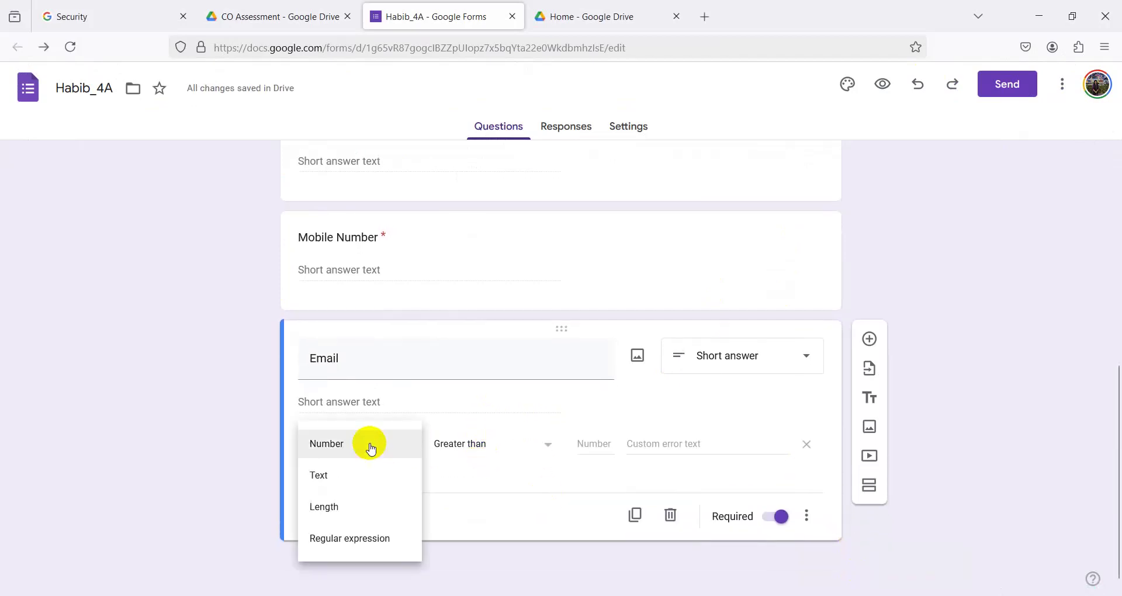
{"action": "left_click", "coordinate": [325, 474]}
{"action": "left_click", "coordinate": [469, 445]}
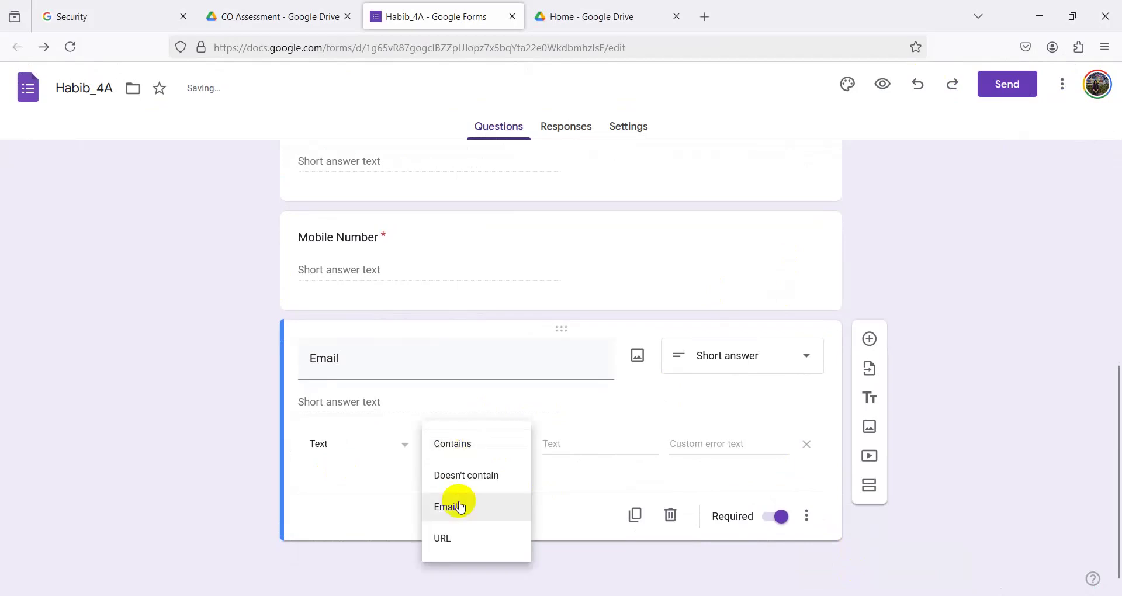
{"action": "left_click", "coordinate": [447, 450]}
{"action": "left_click", "coordinate": [562, 448]}
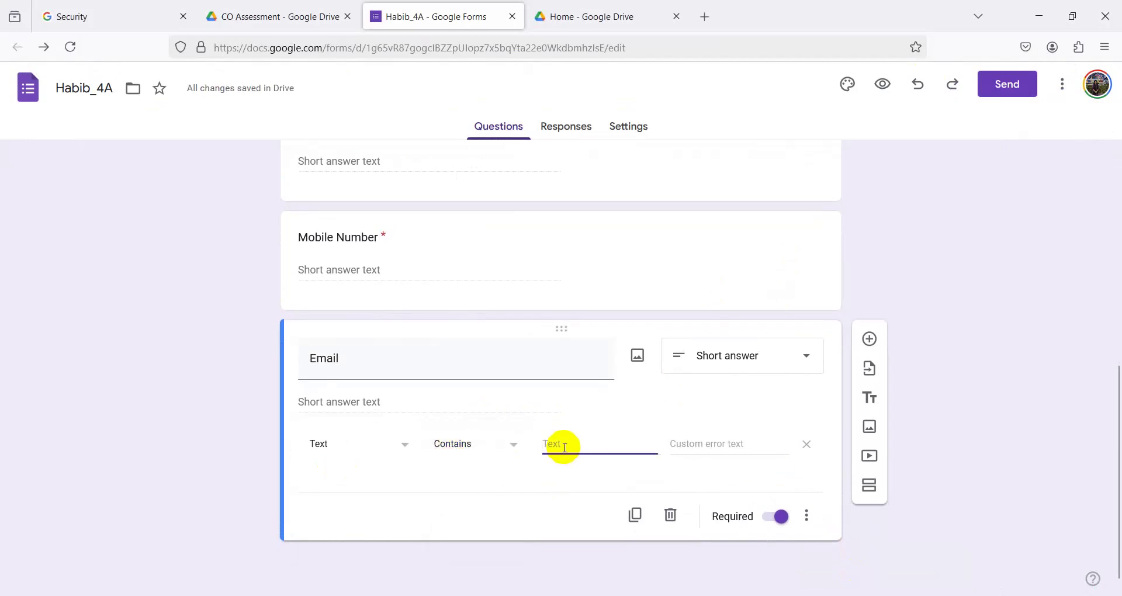
{"action": "type", "text": "@gmail.com"}
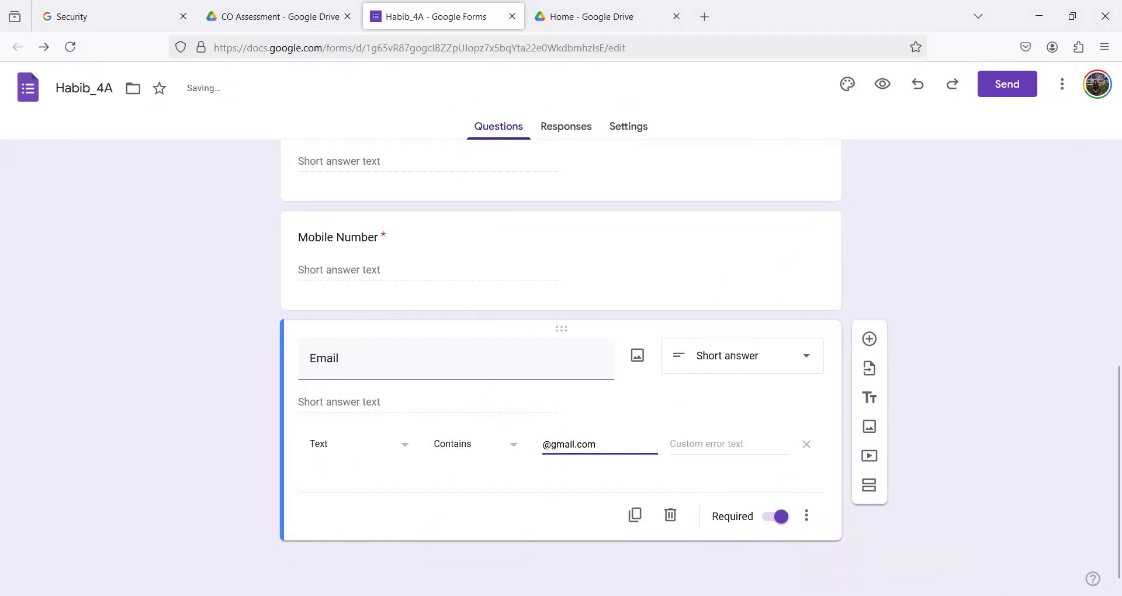
{"action": "left_click", "coordinate": [514, 529]}
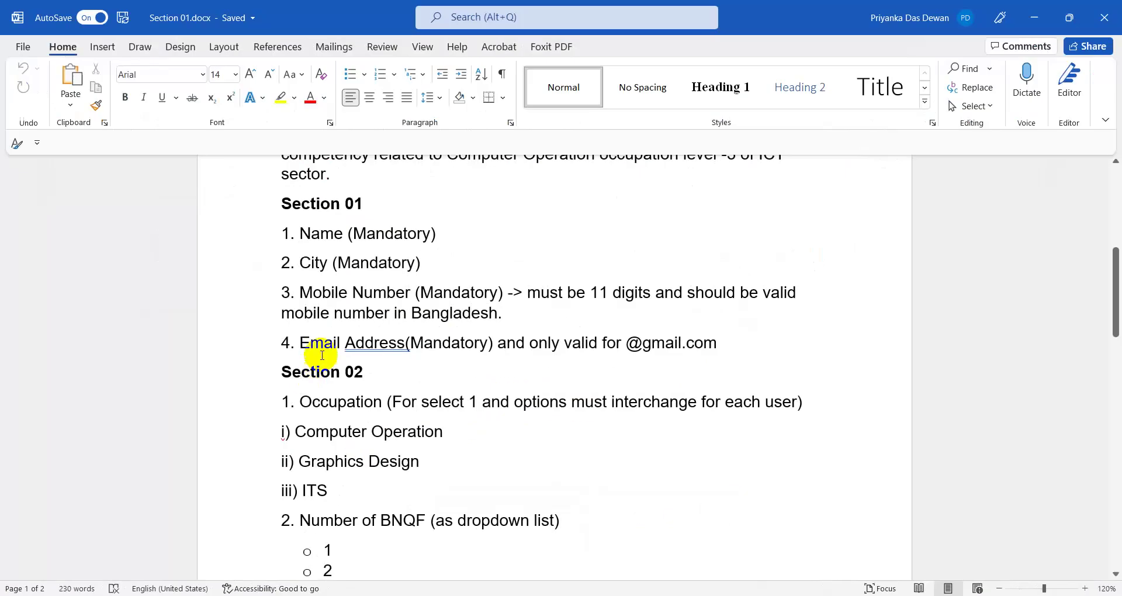
{"action": "left_click_drag", "start_coordinate": [496, 343], "coordinate": [584, 342]}
{"action": "left_click", "coordinate": [1034, 18]}
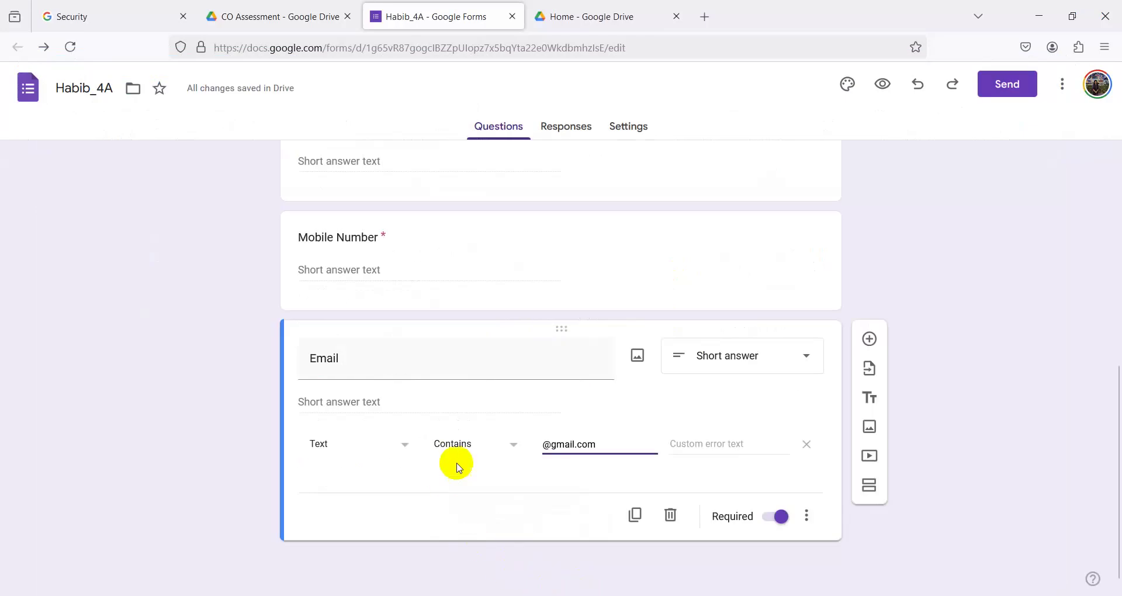
{"action": "left_click", "coordinate": [457, 464]}
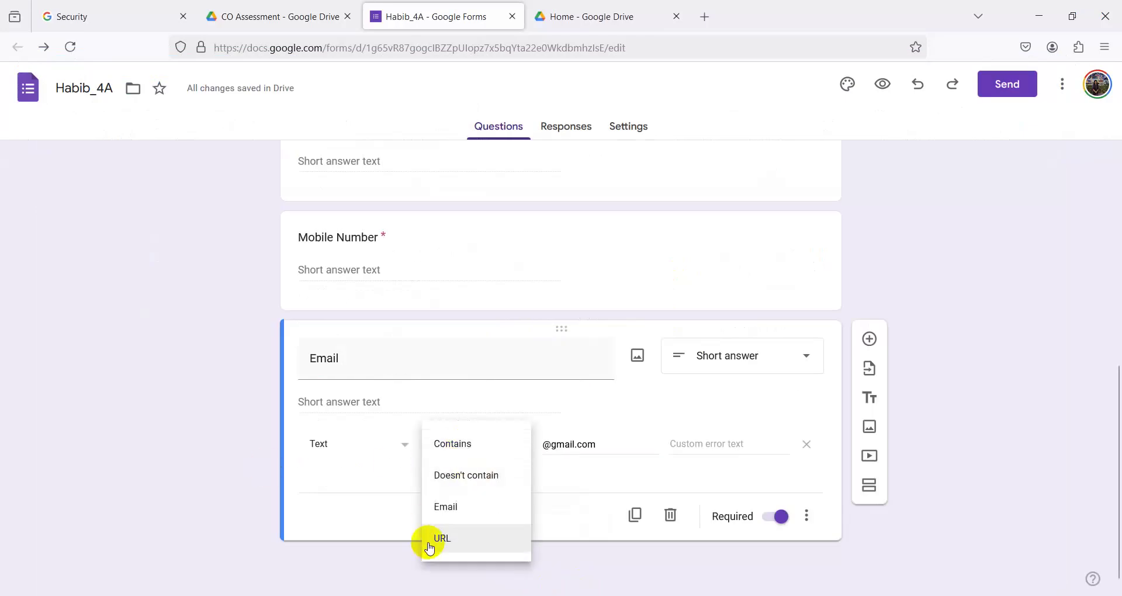
{"action": "left_click", "coordinate": [358, 520]}
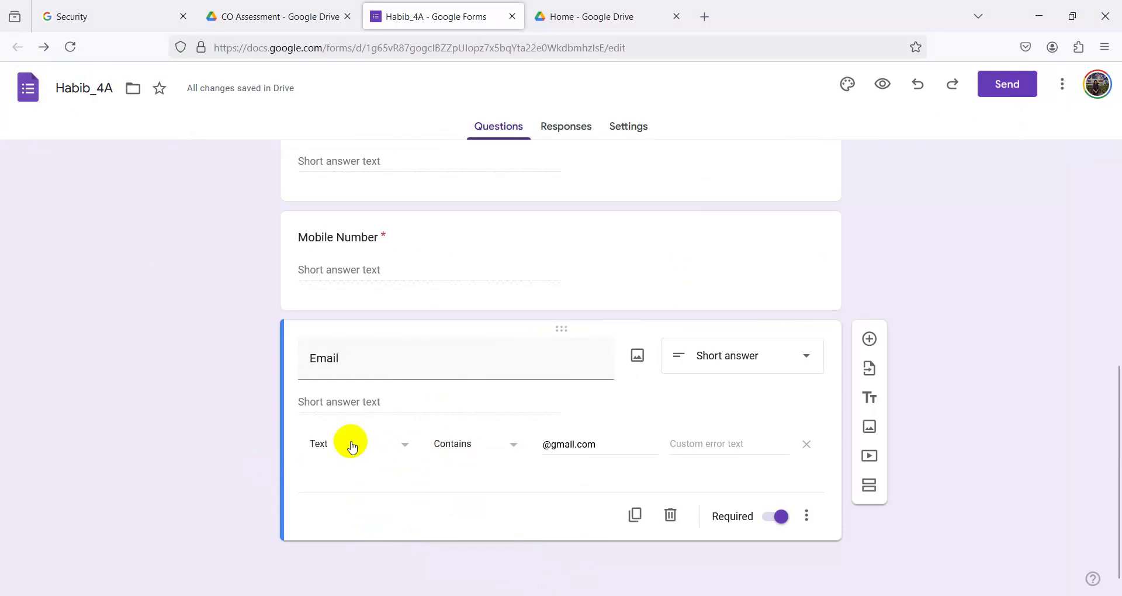
- Enter 'Please add valid gmail address' as the Email validation's custom error text
{"action": "left_click", "coordinate": [1029, 22]}
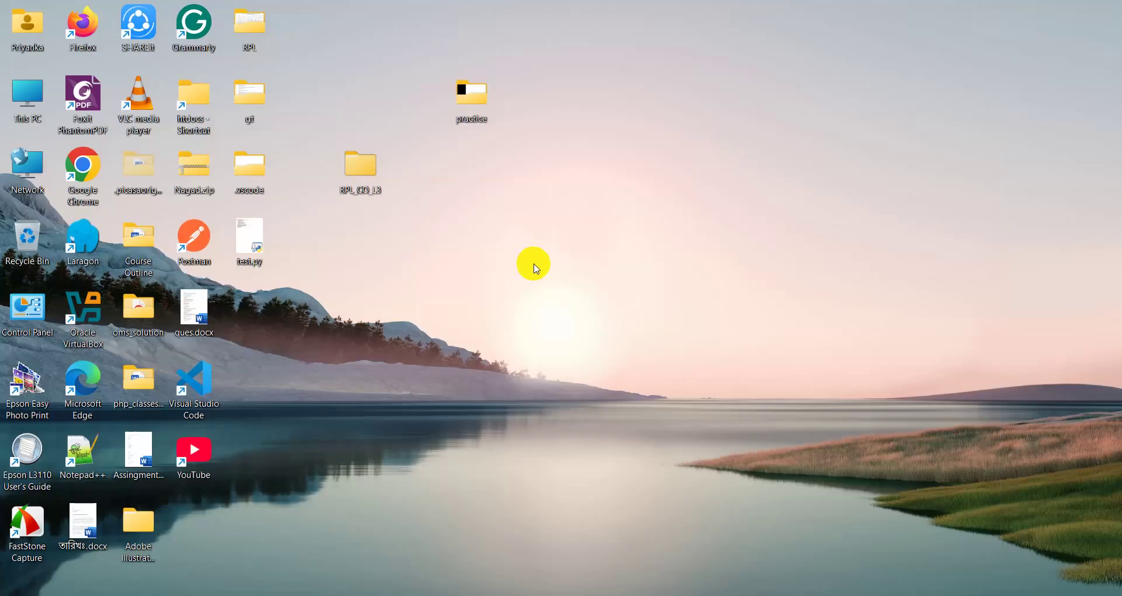
{"action": "key", "text": "alt+Tab"}
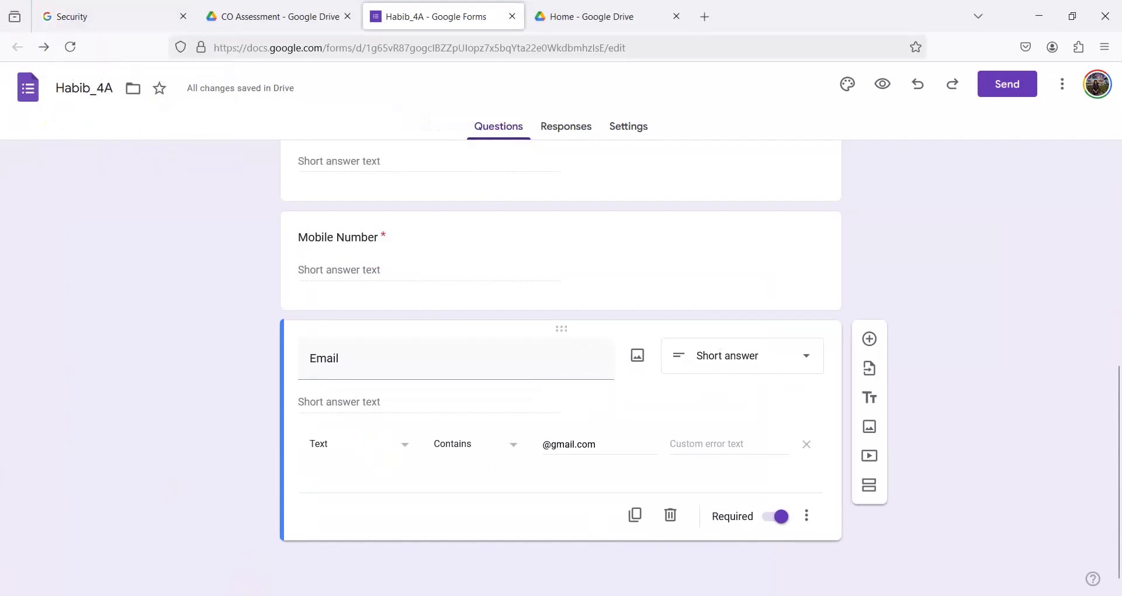
{"action": "mouse_move", "coordinate": [380, 593]}
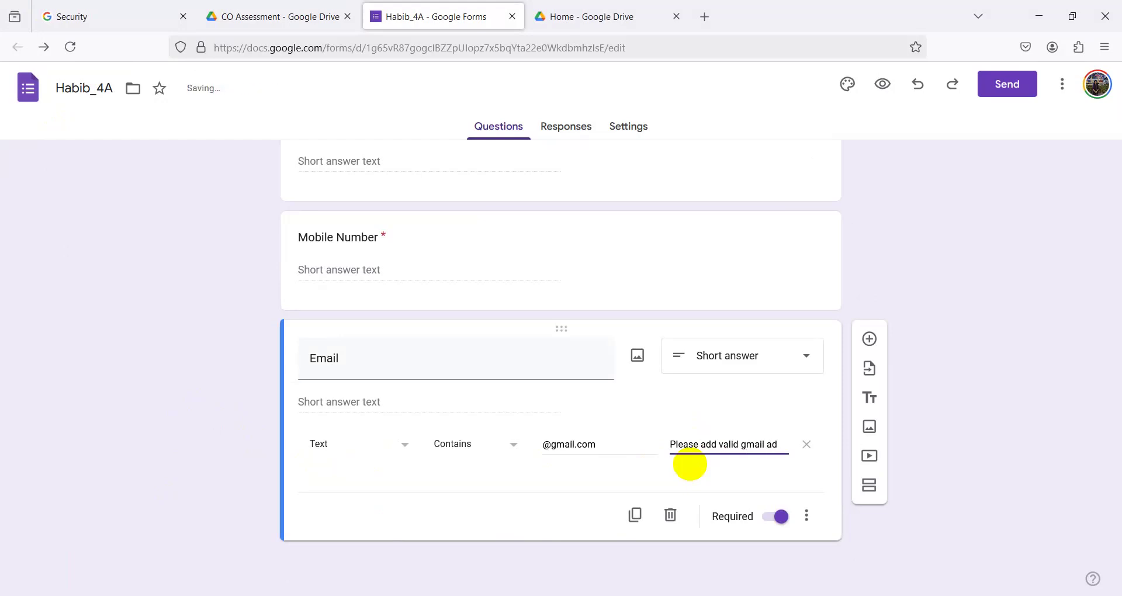
{"action": "type", "text": "ress"}
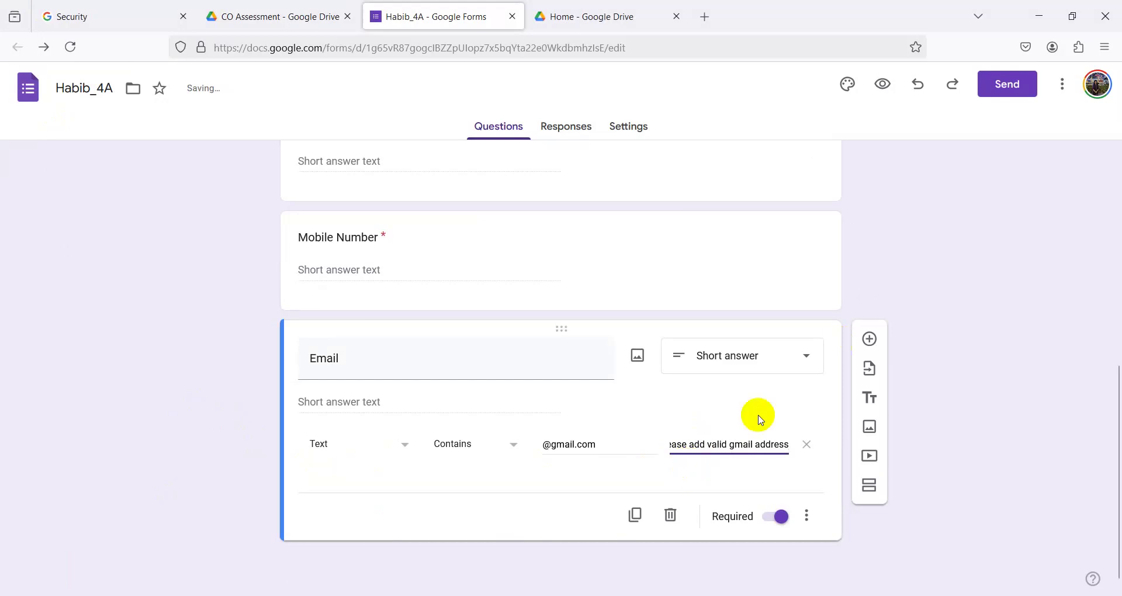
- Cross-check the Word requirements document against the form, clearing its marked text
{"action": "key", "text": "alt+Tab"}
{"action": "left_click", "coordinate": [421, 353]}
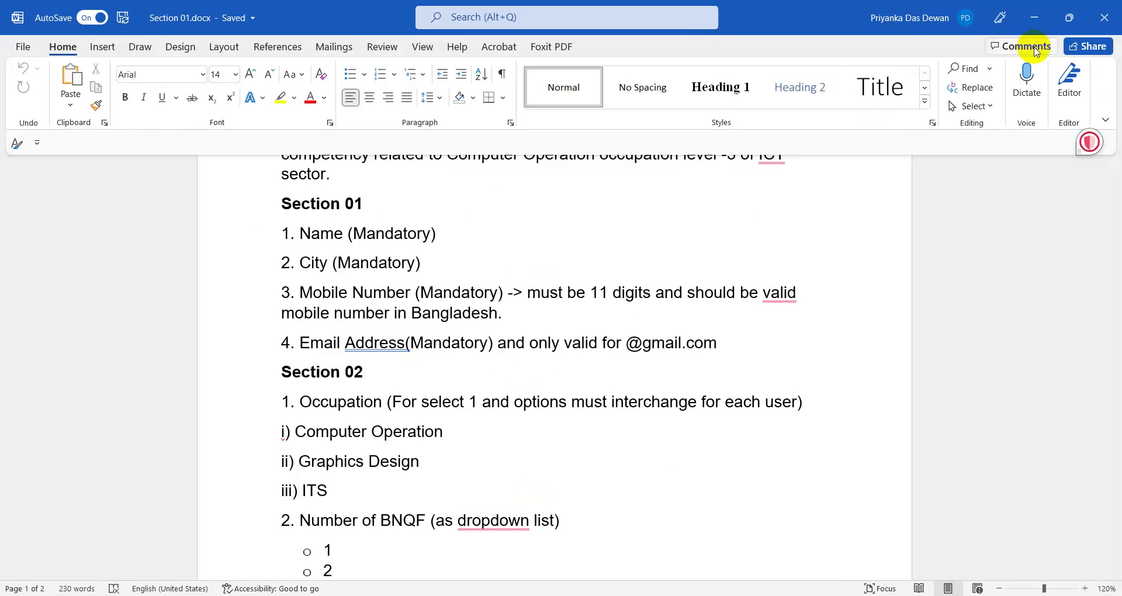
{"action": "key", "text": "alt+Tab"}
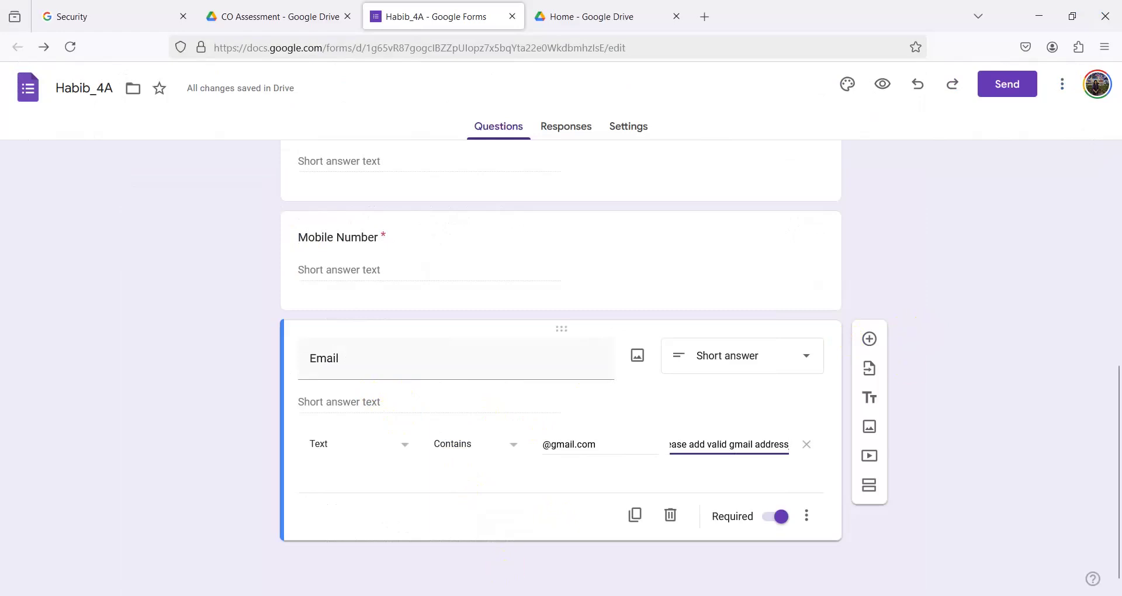
{"action": "key", "text": "alt+Tab"}
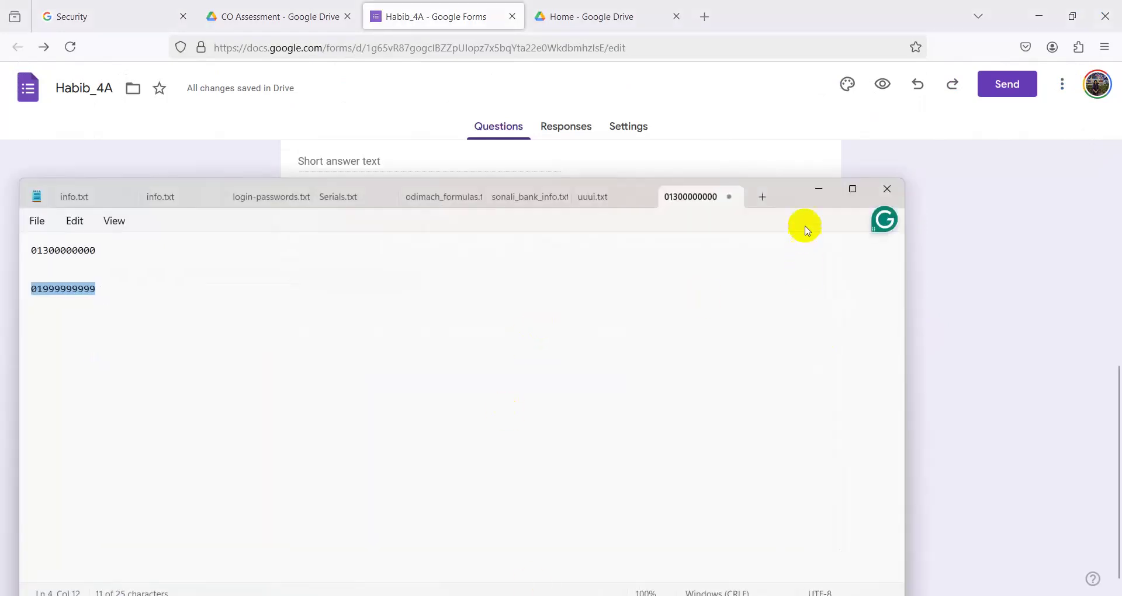
{"action": "key", "text": "alt+Tab"}
{"action": "key", "text": "alt+Tab"}
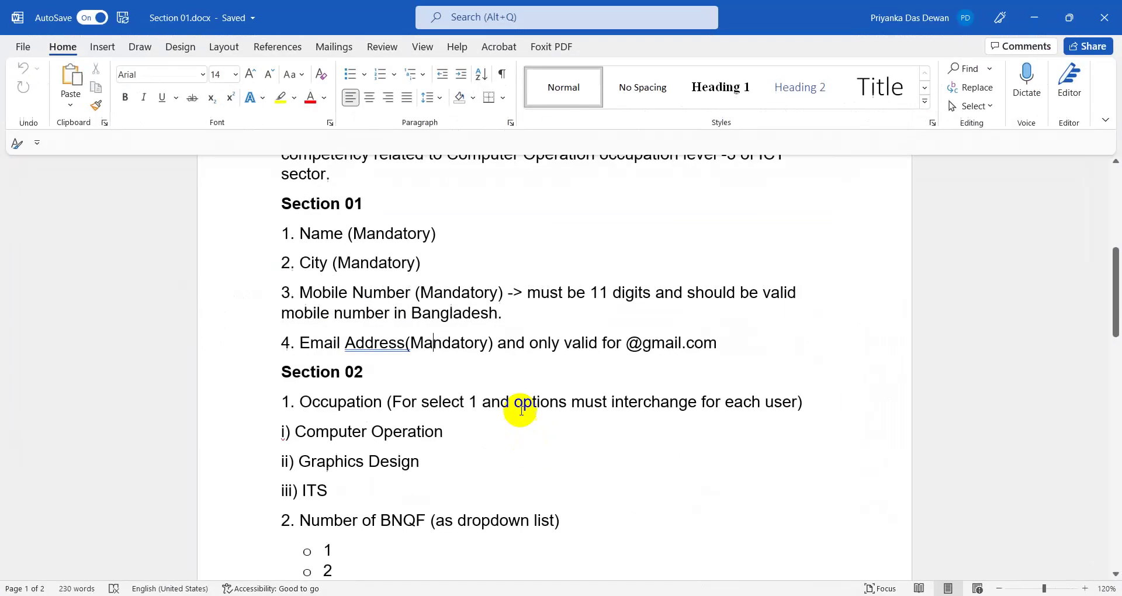
- Review the gmail-only Email requirement in Word, then finish editing the Email error message
{"action": "left_click", "coordinate": [387, 402]}
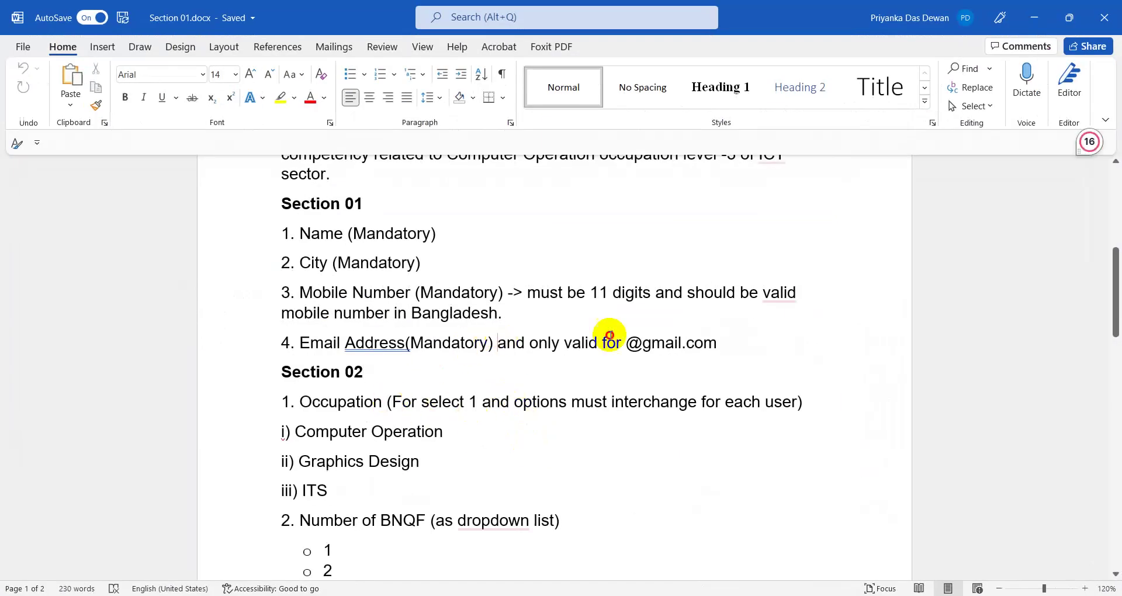
{"action": "left_click_drag", "start_coordinate": [509, 343], "coordinate": [723, 350]}
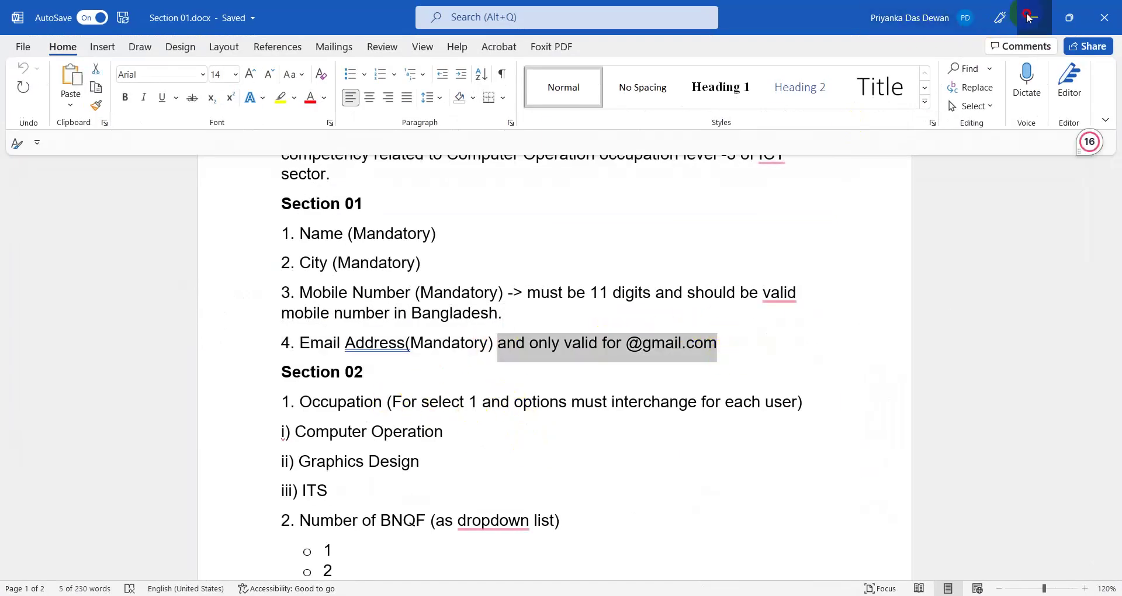
{"action": "key", "text": "alt+Tab"}
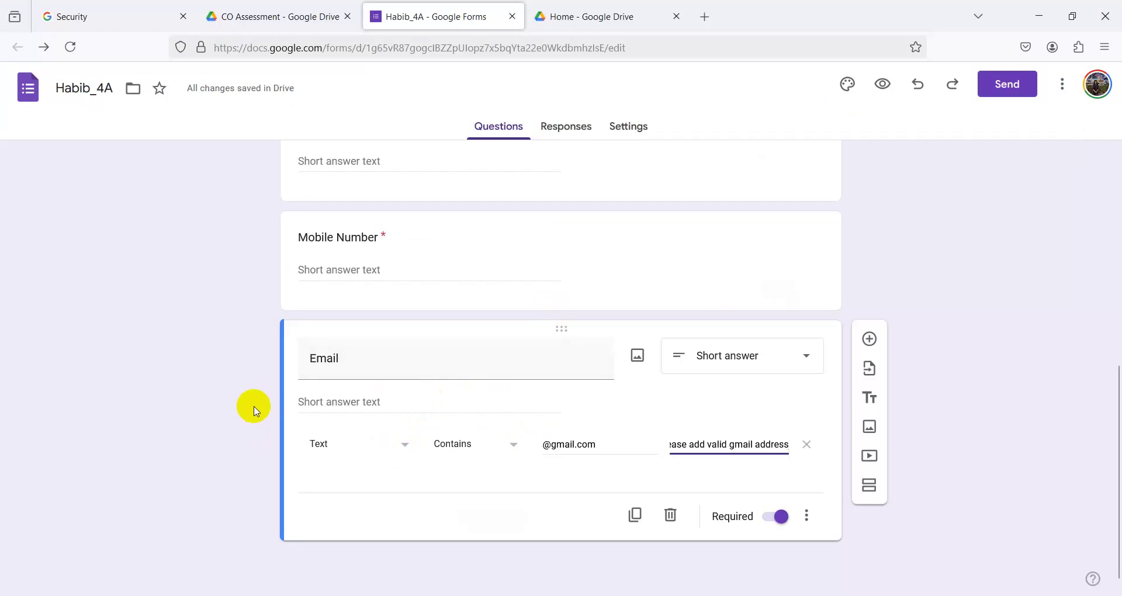
{"action": "left_click", "coordinate": [174, 464]}
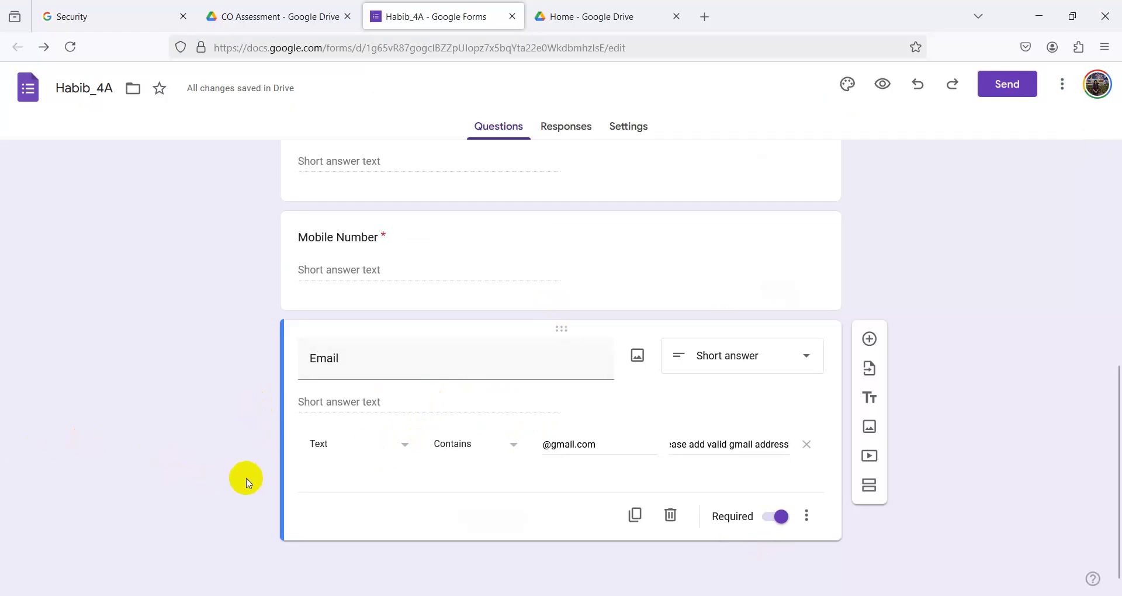
{"action": "left_click", "coordinate": [869, 341]}
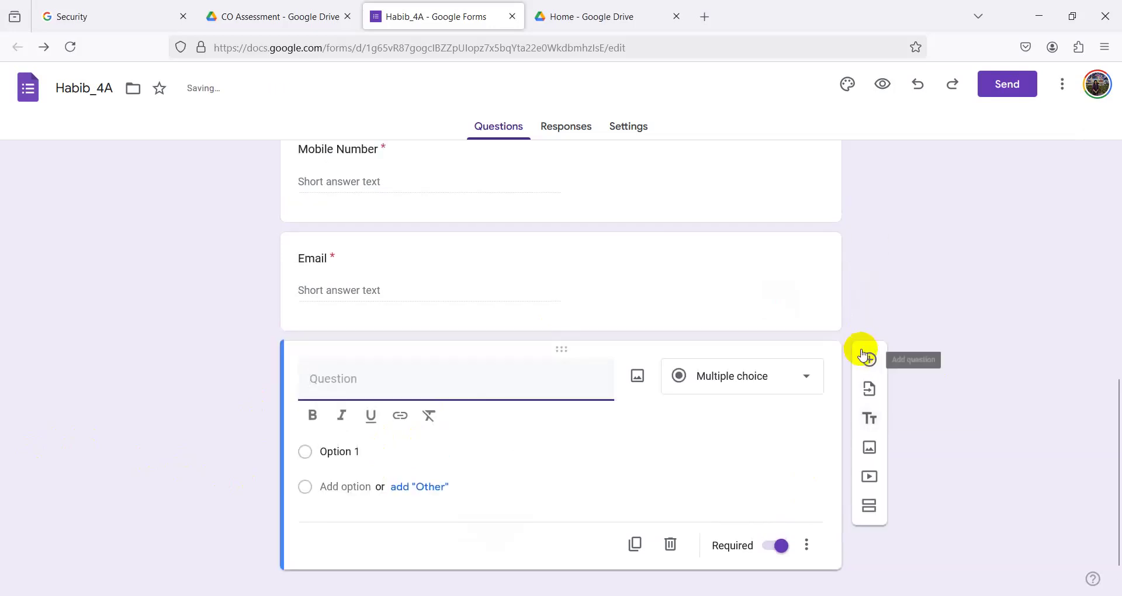
{"action": "left_click", "coordinate": [811, 552]}
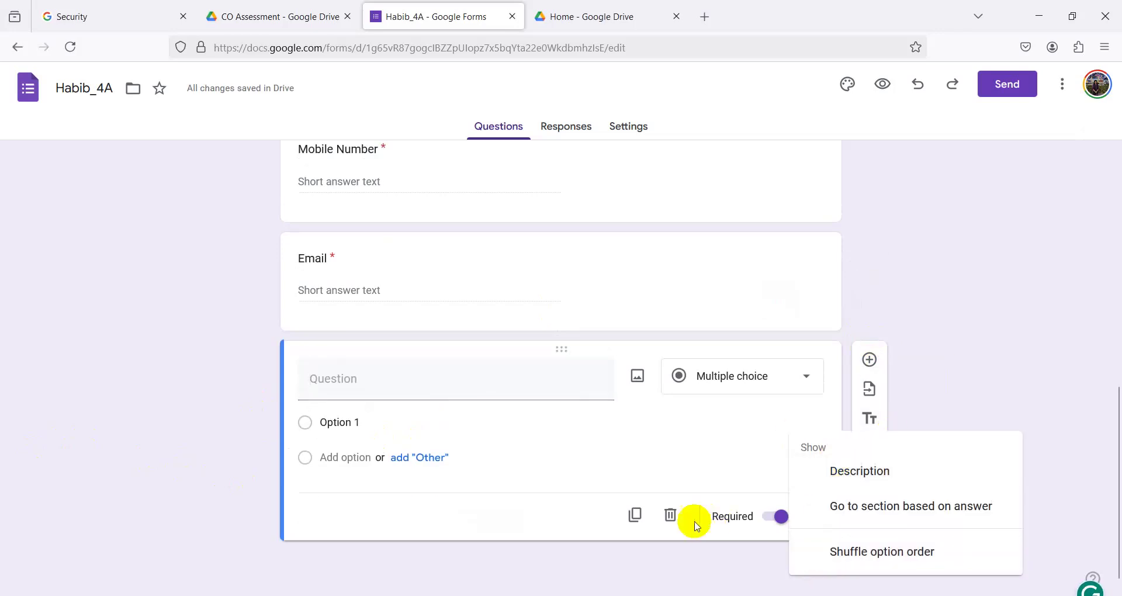
{"action": "left_click", "coordinate": [671, 526]}
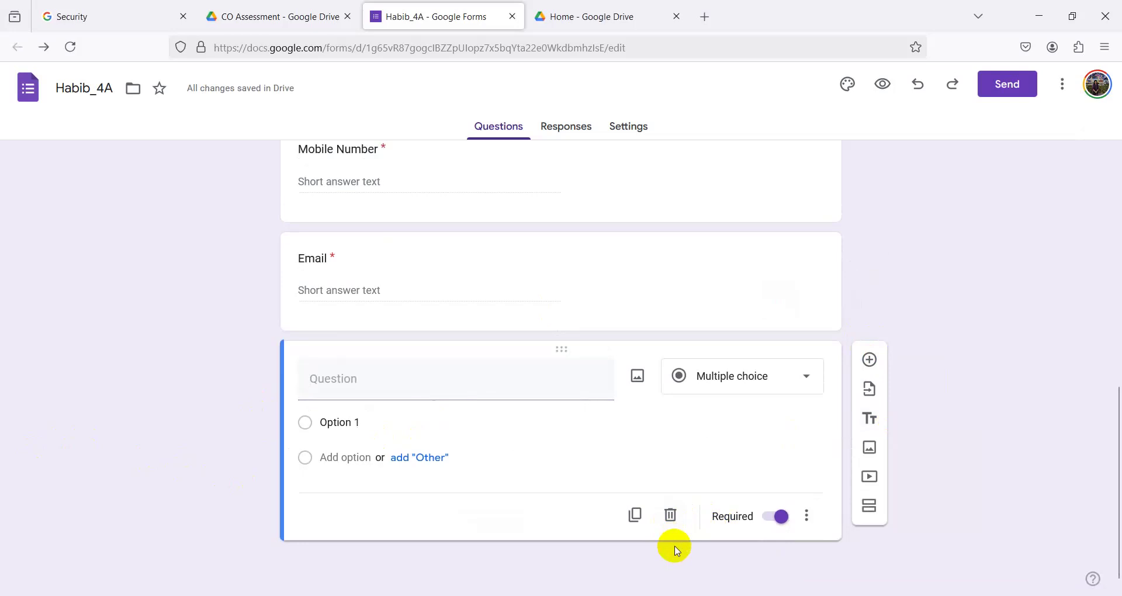
{"action": "left_click", "coordinate": [670, 515]}
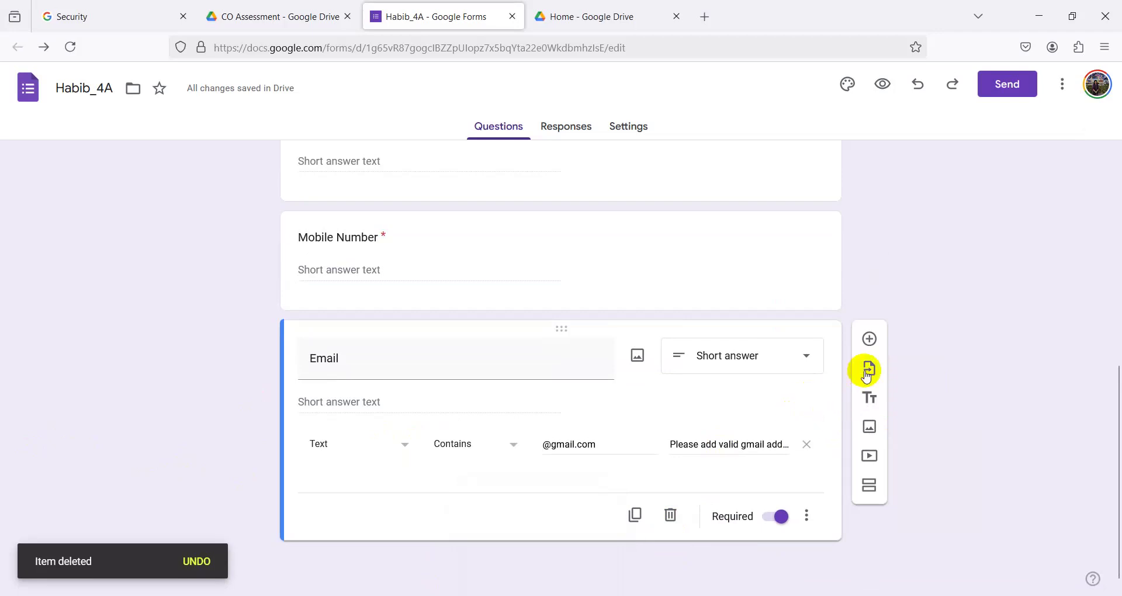
{"action": "key", "text": "alt+Tab"}
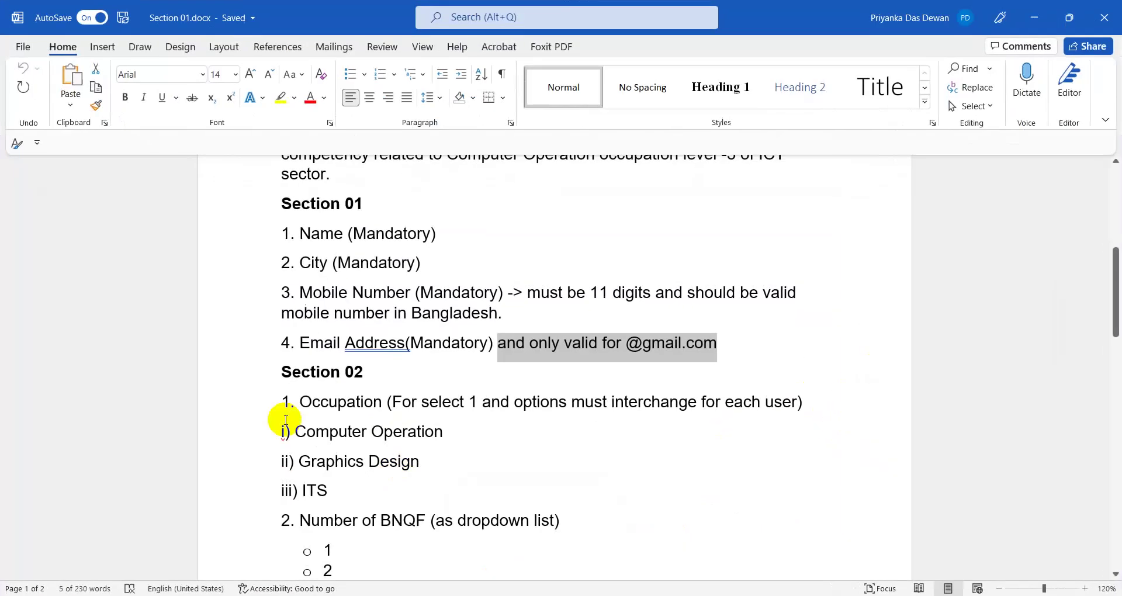
{"action": "scroll", "coordinate": [283, 426], "scroll_direction": "down", "scroll_amount": 2}
{"action": "scroll", "coordinate": [390, 469], "scroll_direction": "down", "scroll_amount": 16}
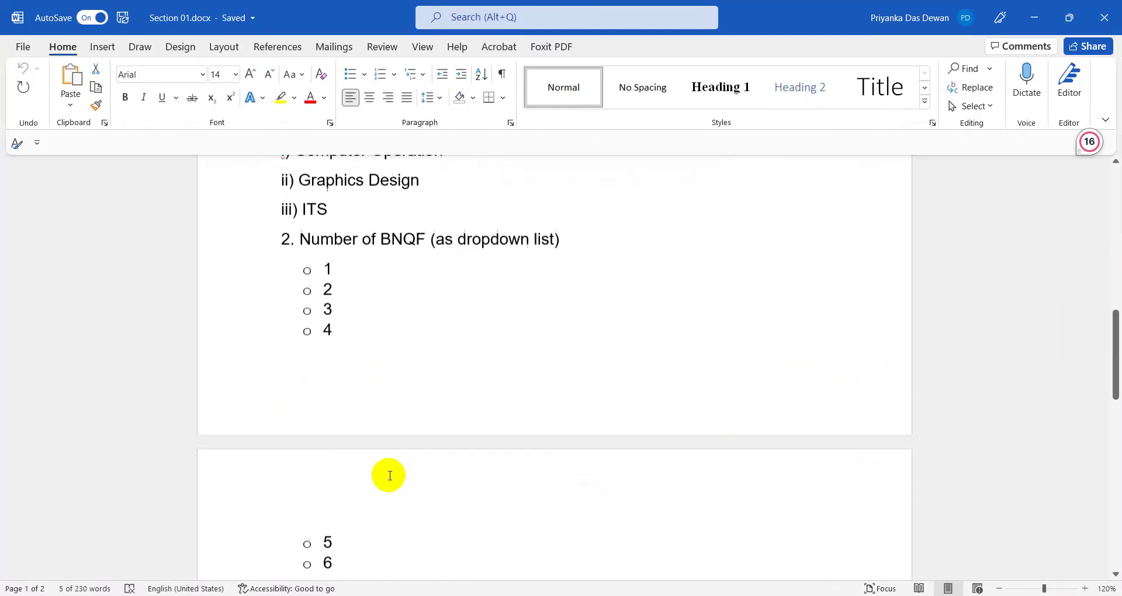
{"action": "scroll", "coordinate": [390, 509], "scroll_direction": "up", "scroll_amount": 15}
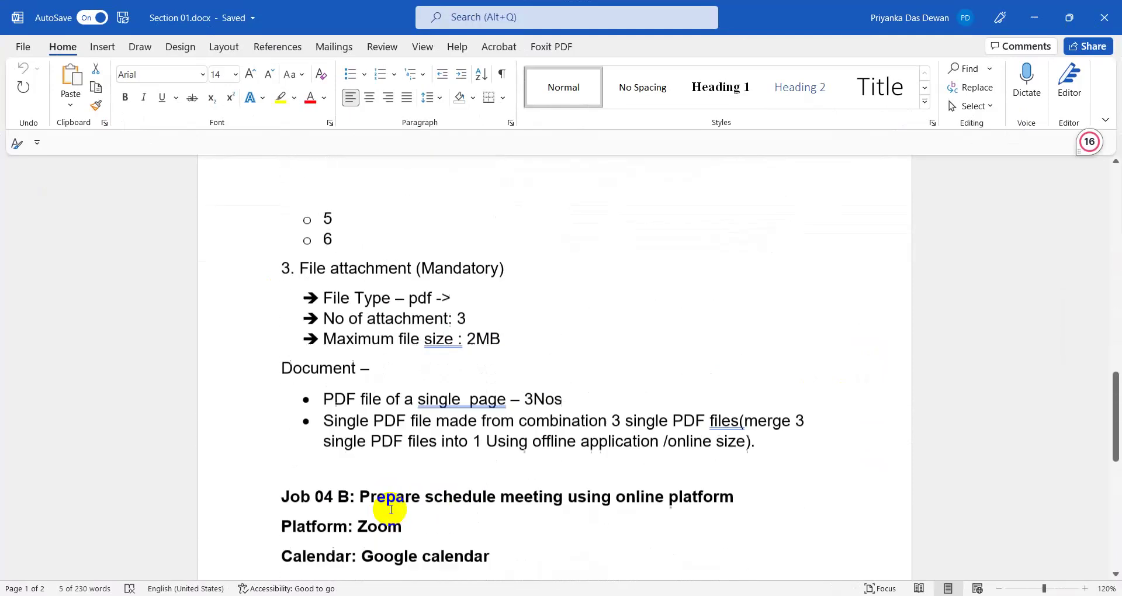
{"action": "scroll", "coordinate": [393, 510], "scroll_direction": "up", "scroll_amount": 1}
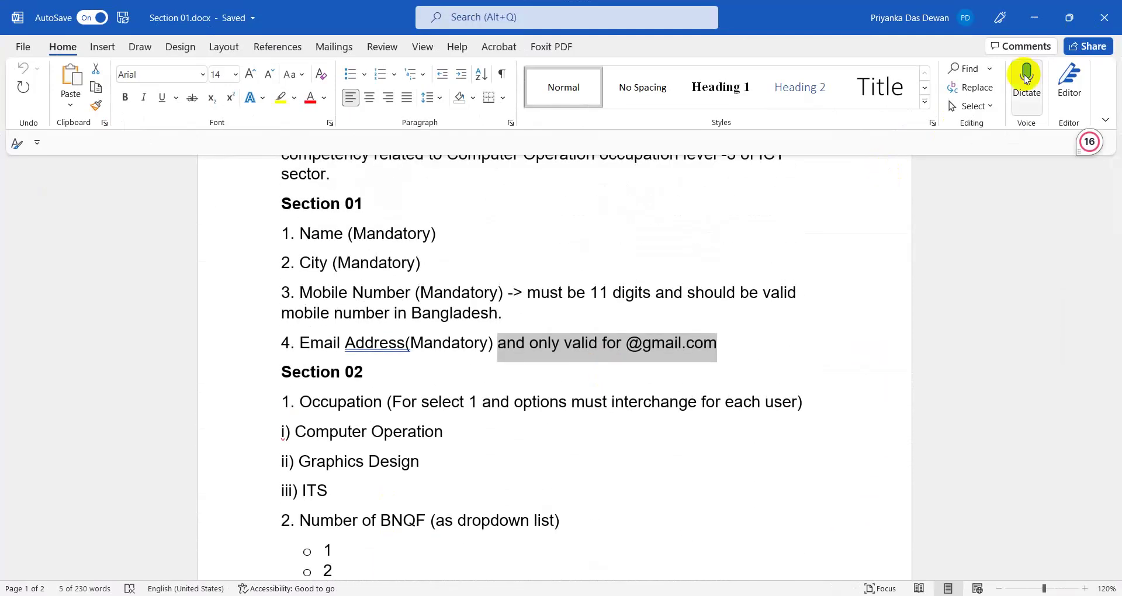
{"action": "left_click", "coordinate": [1034, 18]}
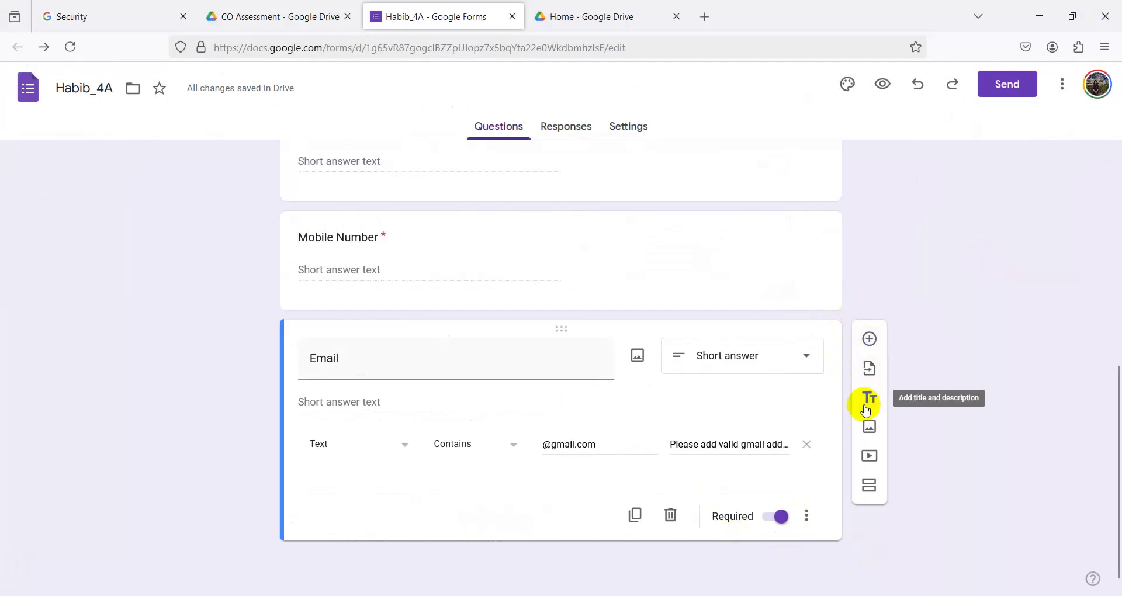
- Add a second section titled 'Section 2' containing a new blank multiple-choice question
{"action": "left_click", "coordinate": [870, 486]}
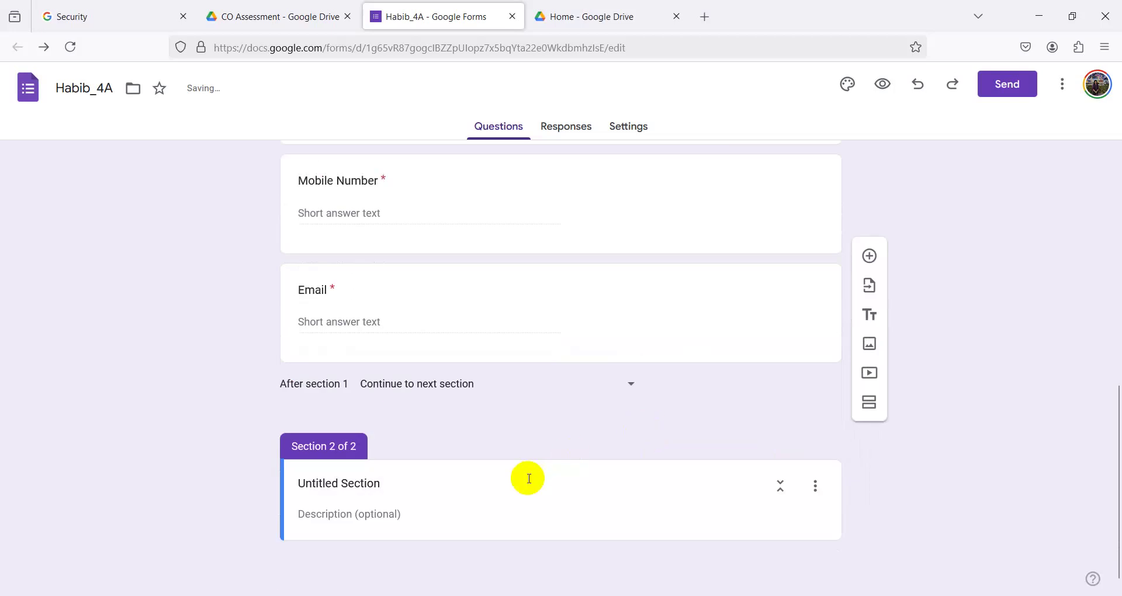
{"action": "left_click", "coordinate": [374, 484]}
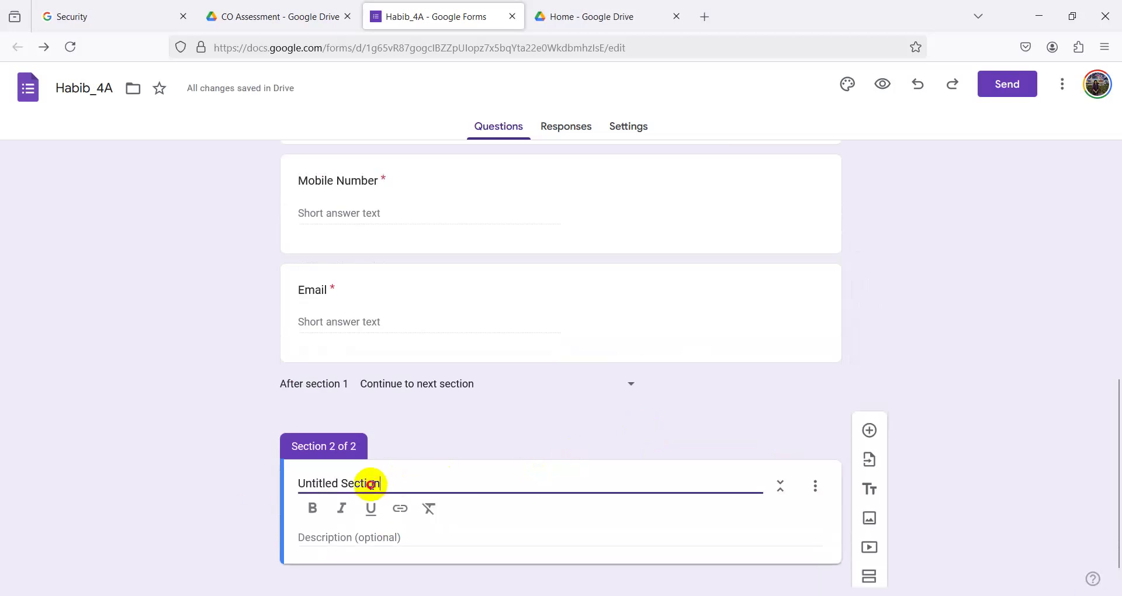
{"action": "left_click_drag", "start_coordinate": [371, 483], "coordinate": [257, 481]}
{"action": "type", "text": "Section 2"}
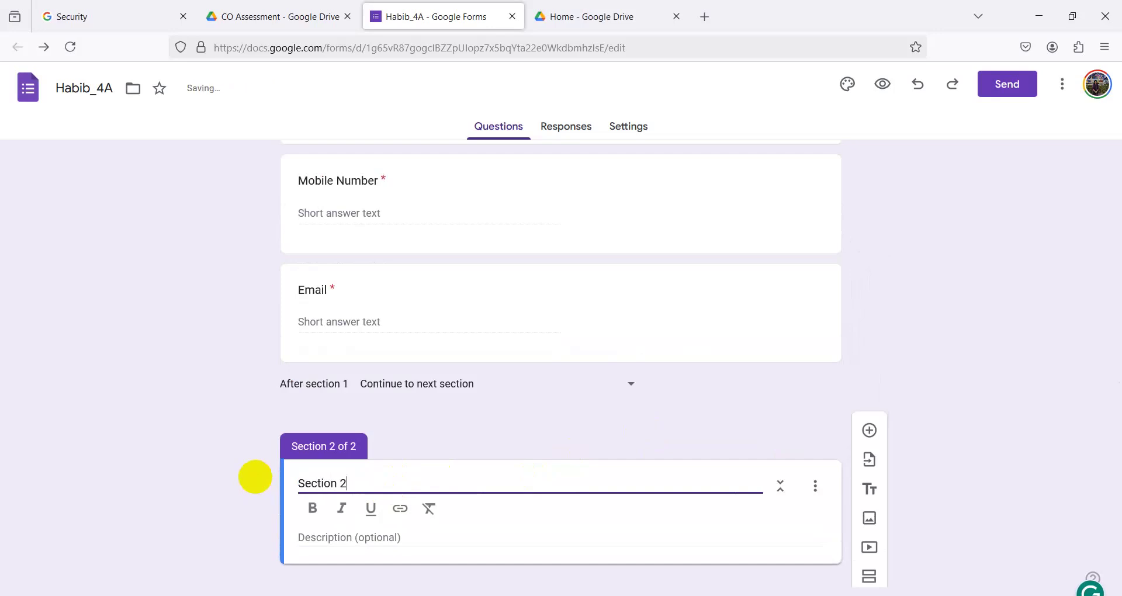
{"action": "left_click", "coordinate": [571, 410]}
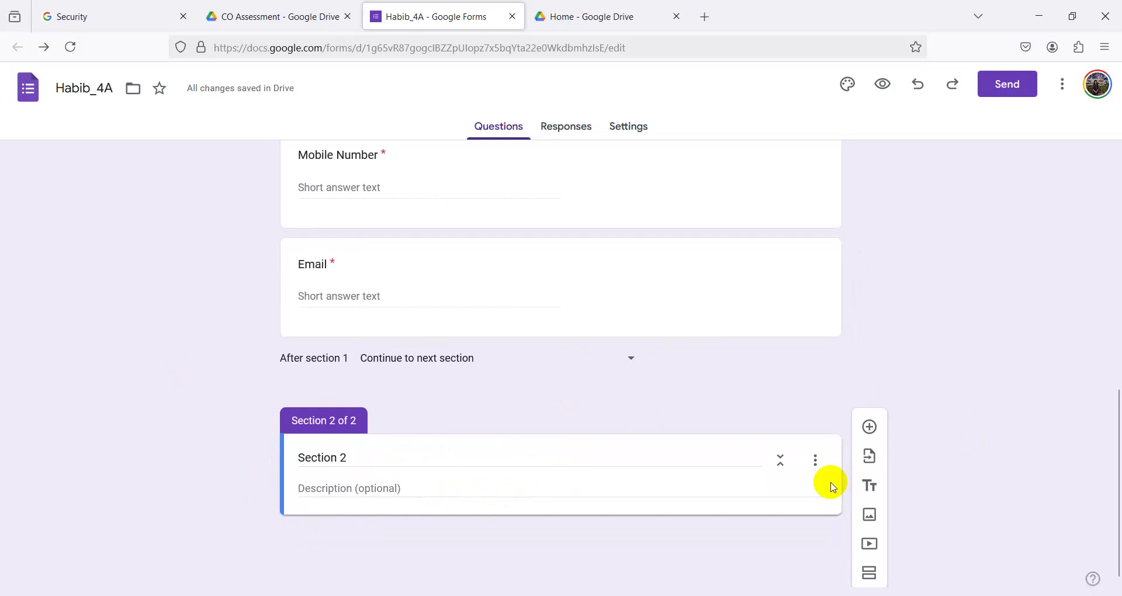
{"action": "left_click", "coordinate": [869, 422]}
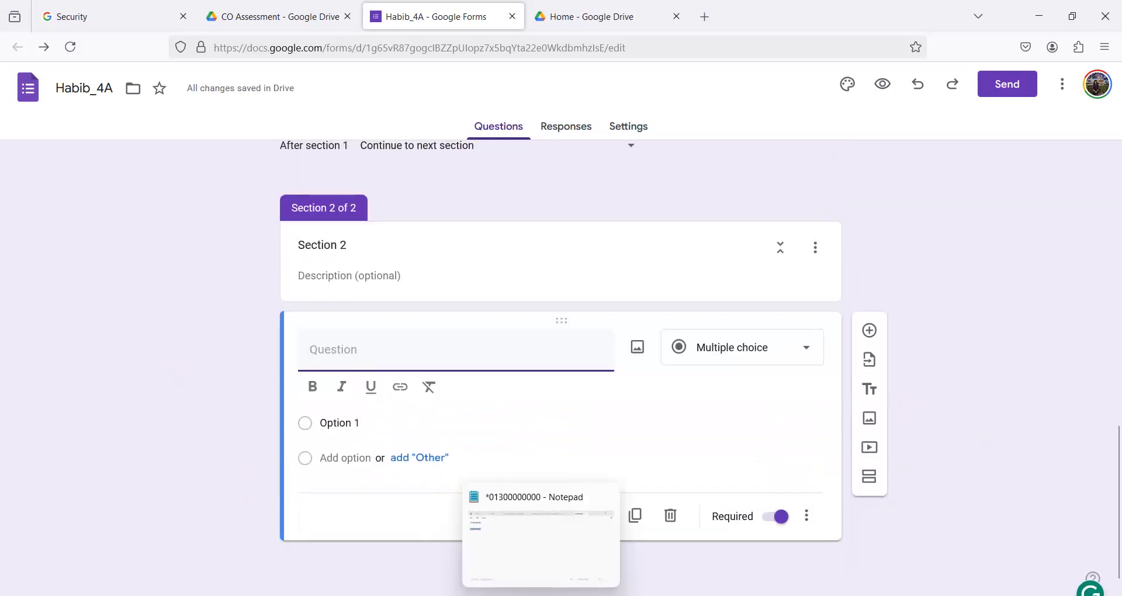
- Title the Section 2 question 'Occupation', copied from the Word requirements document
{"action": "left_click", "coordinate": [538, 502]}
{"action": "left_click", "coordinate": [348, 402]}
{"action": "double_click", "coordinate": [347, 402]}
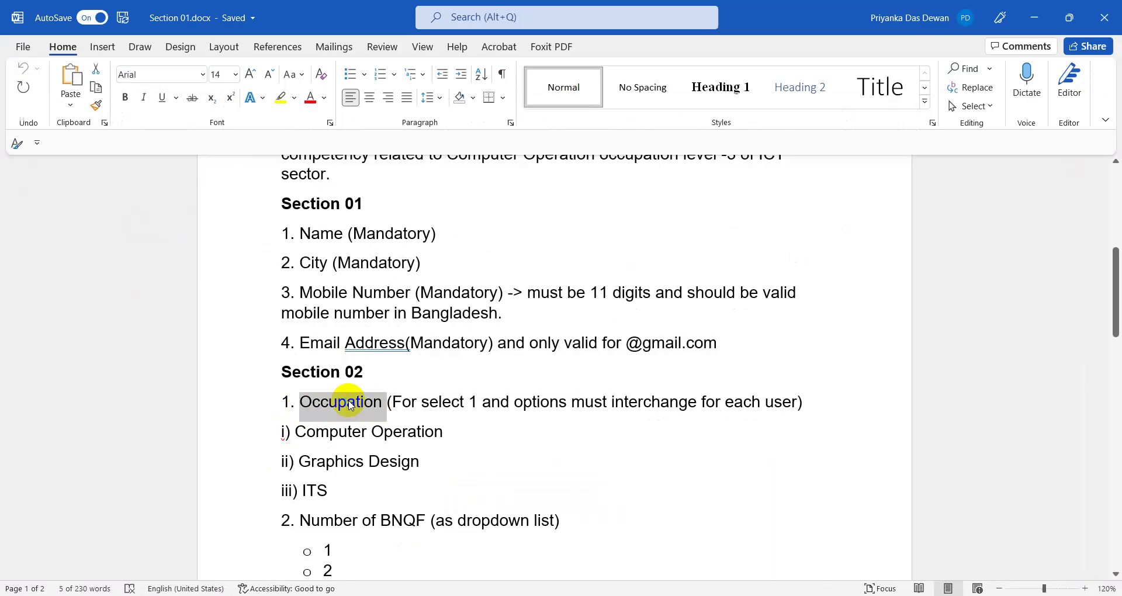
{"action": "right_click", "coordinate": [345, 401]}
{"action": "left_click", "coordinate": [393, 141]}
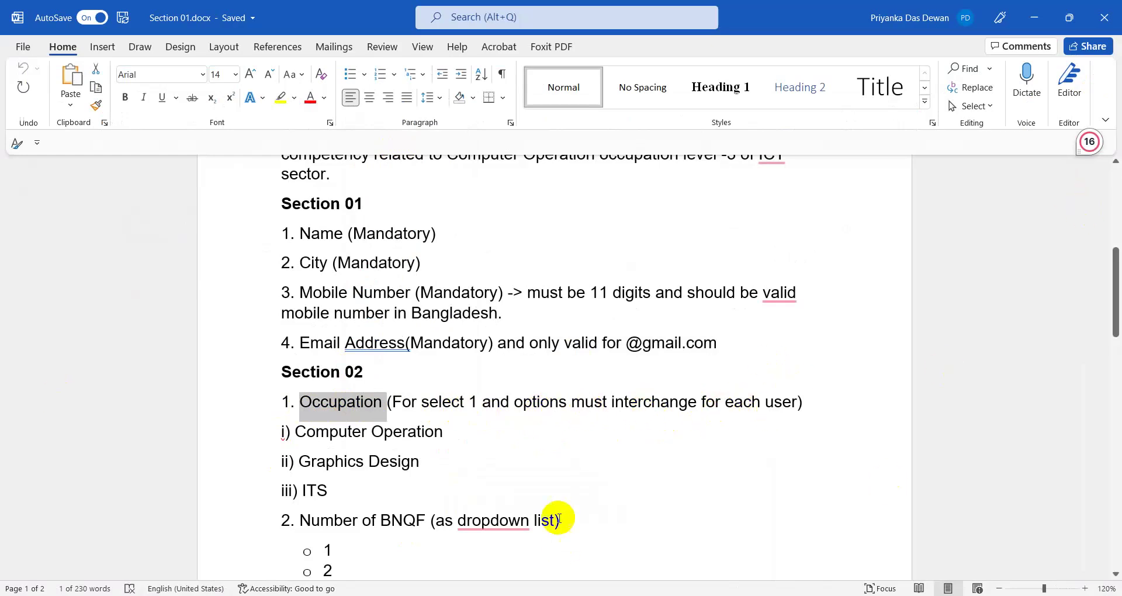
{"action": "left_click", "coordinate": [1034, 17]}
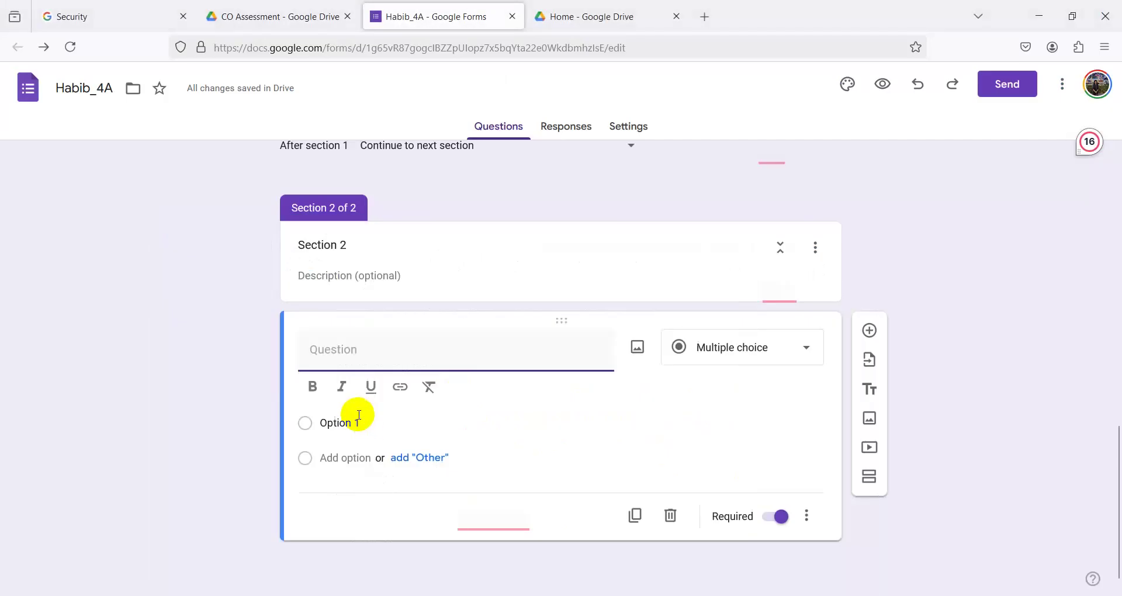
{"action": "right_click", "coordinate": [344, 367]}
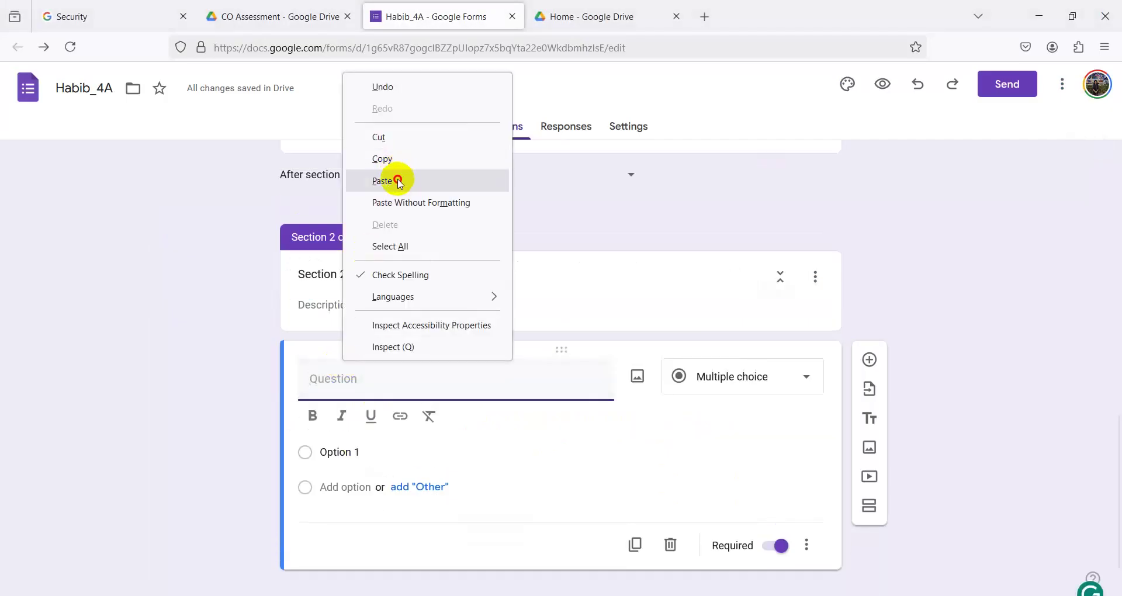
{"action": "left_click", "coordinate": [395, 179]}
{"action": "scroll", "coordinate": [531, 526], "scroll_direction": "down", "scroll_amount": 1}
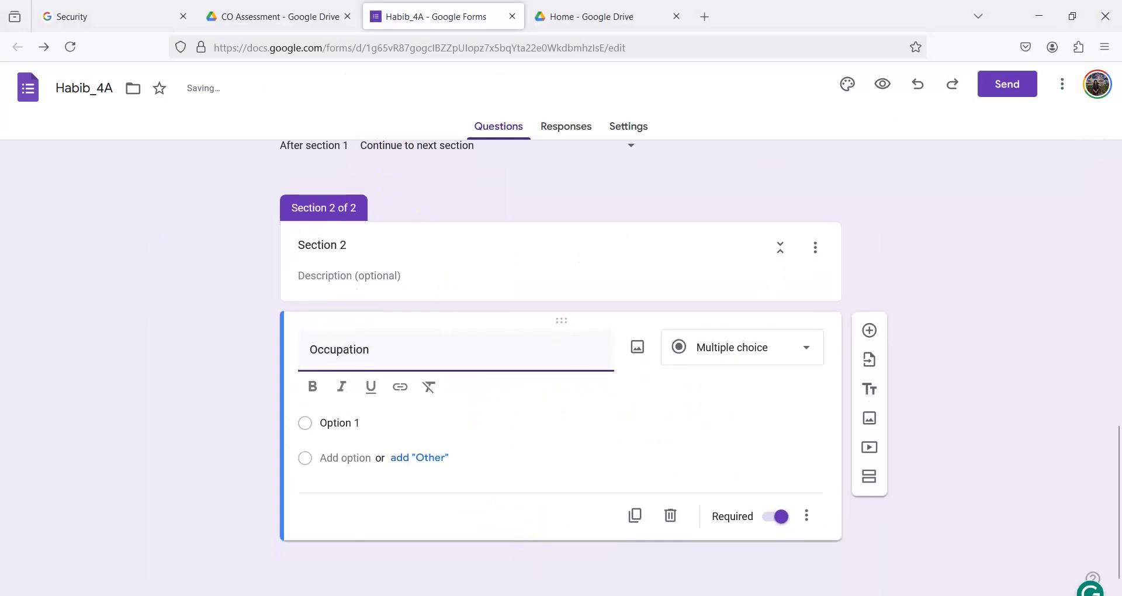
- Start editing the first Occupation option and bring the Word option list forward
{"action": "key", "text": "alt+Tab"}
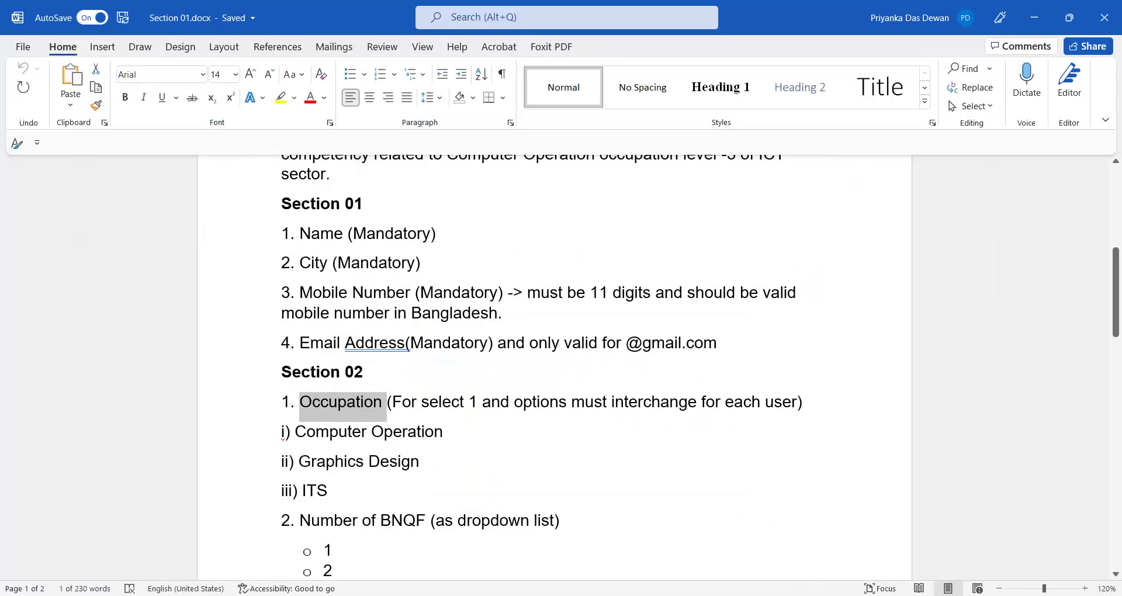
{"action": "left_click", "coordinate": [495, 591]}
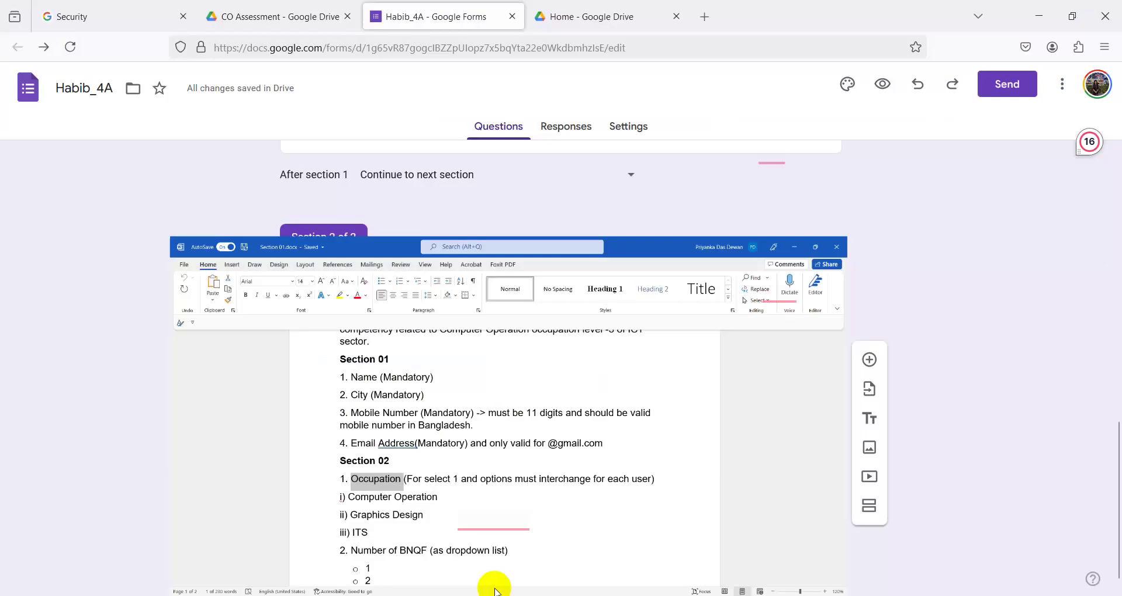
{"action": "scroll", "coordinate": [413, 409], "scroll_direction": "down", "scroll_amount": 1}
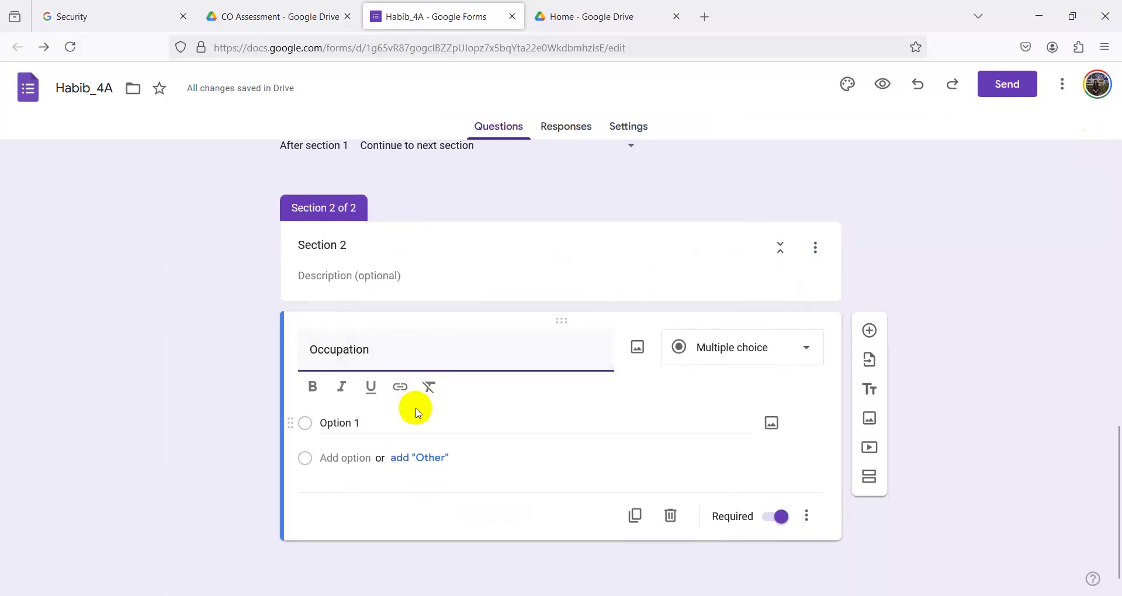
{"action": "left_click", "coordinate": [345, 422]}
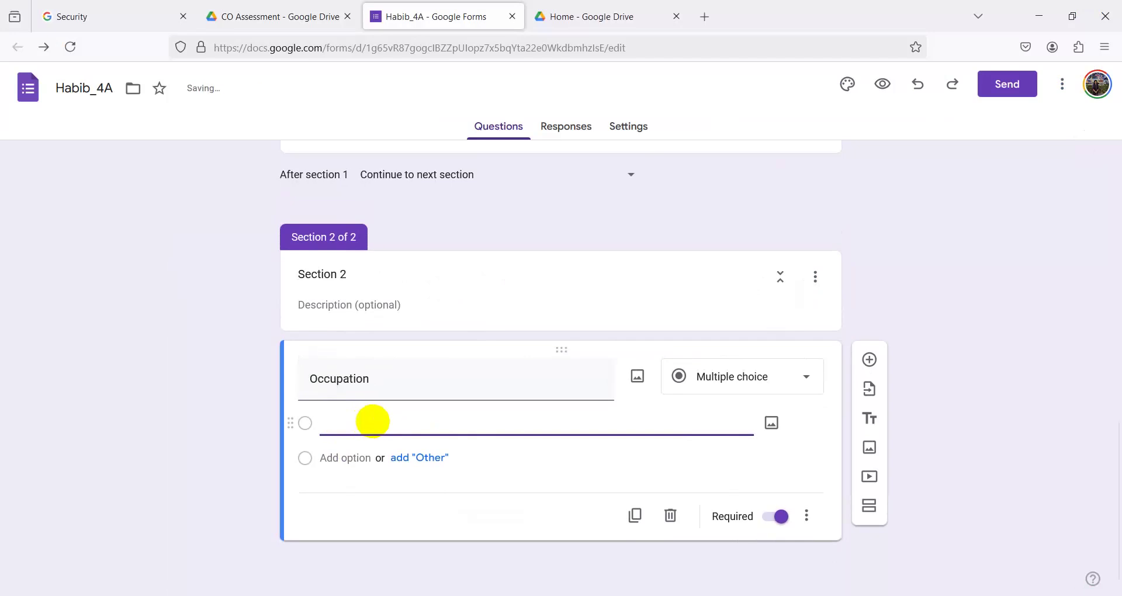
{"action": "key", "text": "alt+Tab"}
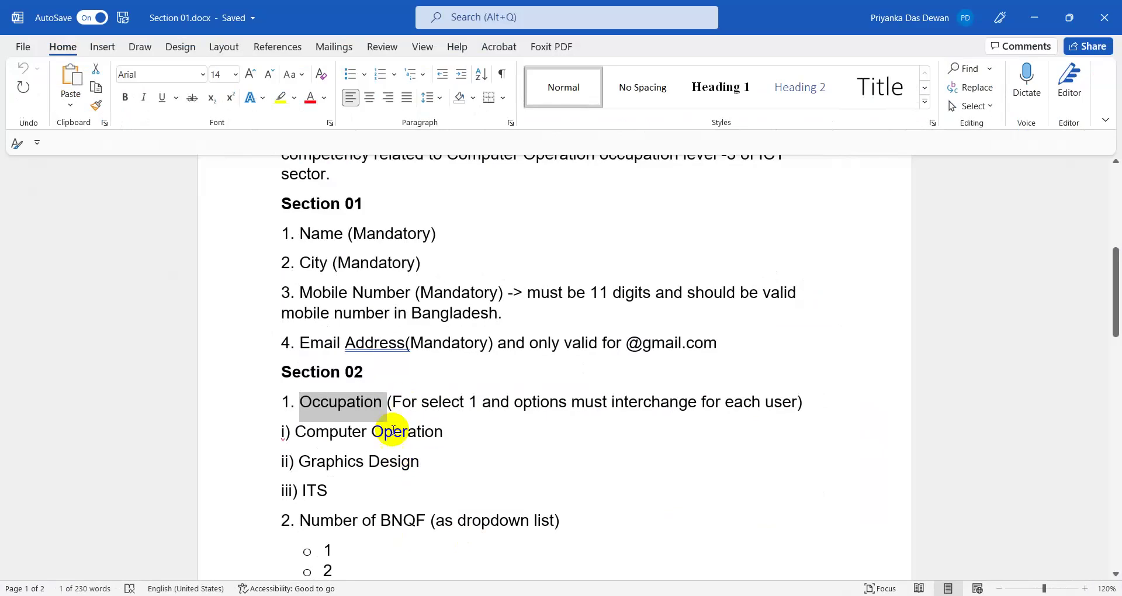
- Set the first Occupation option to 'Computer Operation', copied from Word
{"action": "left_click", "coordinate": [417, 431]}
{"action": "left_click_drag", "start_coordinate": [448, 430], "coordinate": [294, 432]}
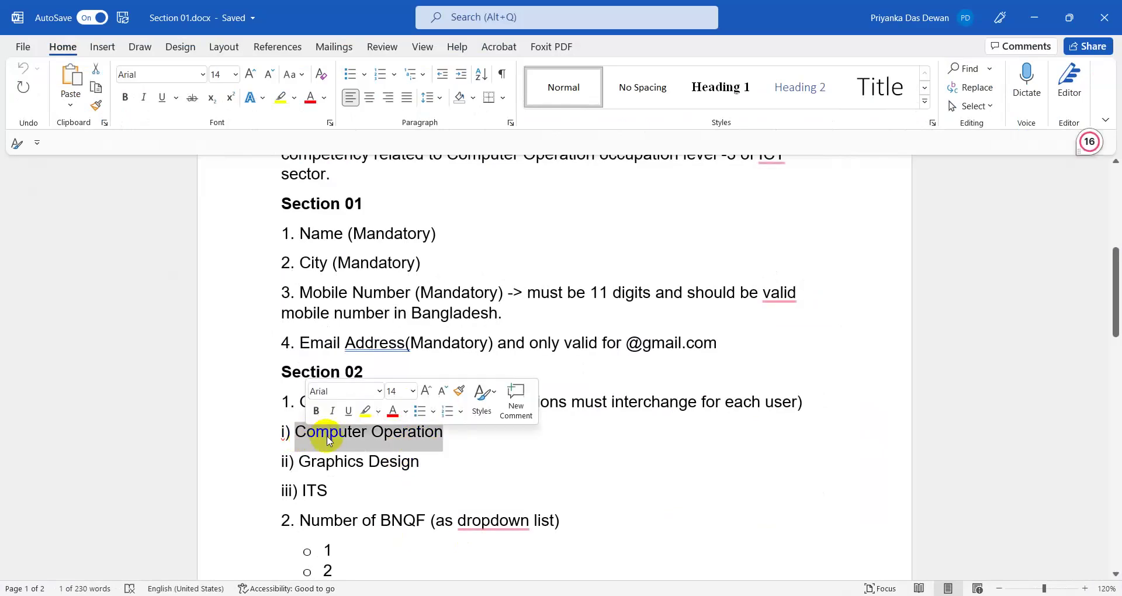
{"action": "right_click", "coordinate": [294, 432]}
{"action": "left_click", "coordinate": [365, 180]}
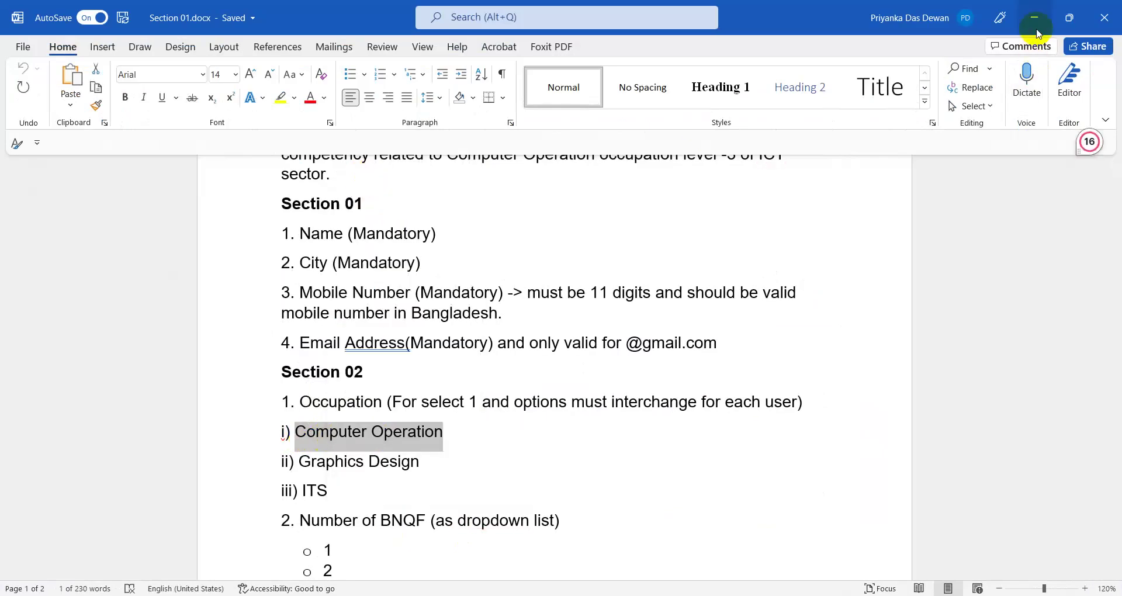
{"action": "left_click", "coordinate": [1034, 18]}
{"action": "left_click_drag", "start_coordinate": [383, 422], "coordinate": [318, 423]}
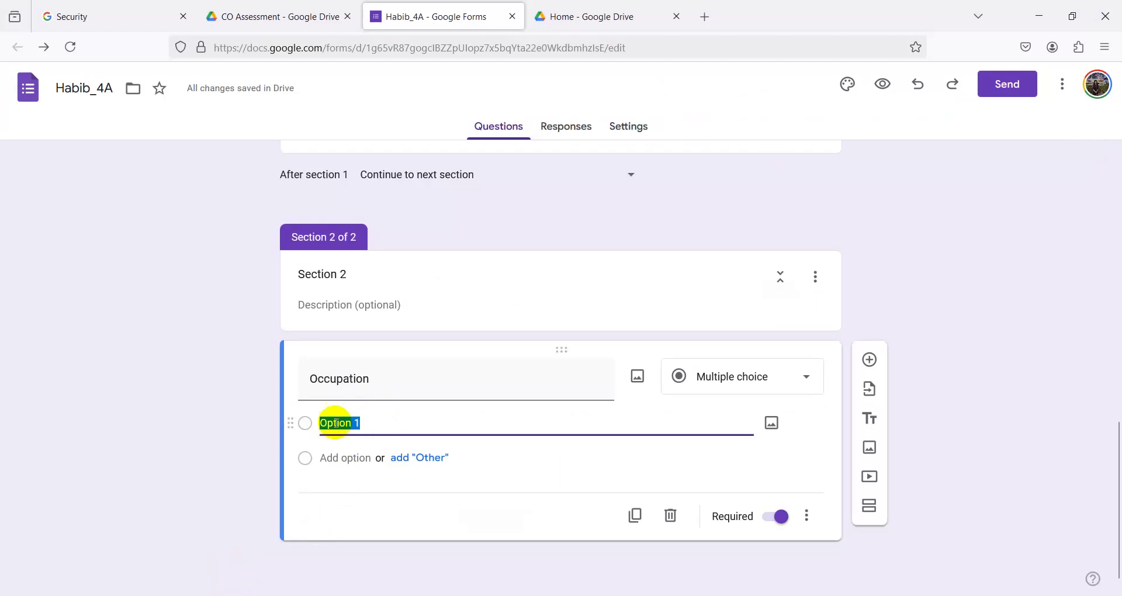
{"action": "right_click", "coordinate": [338, 421]}
{"action": "left_click", "coordinate": [412, 234]}
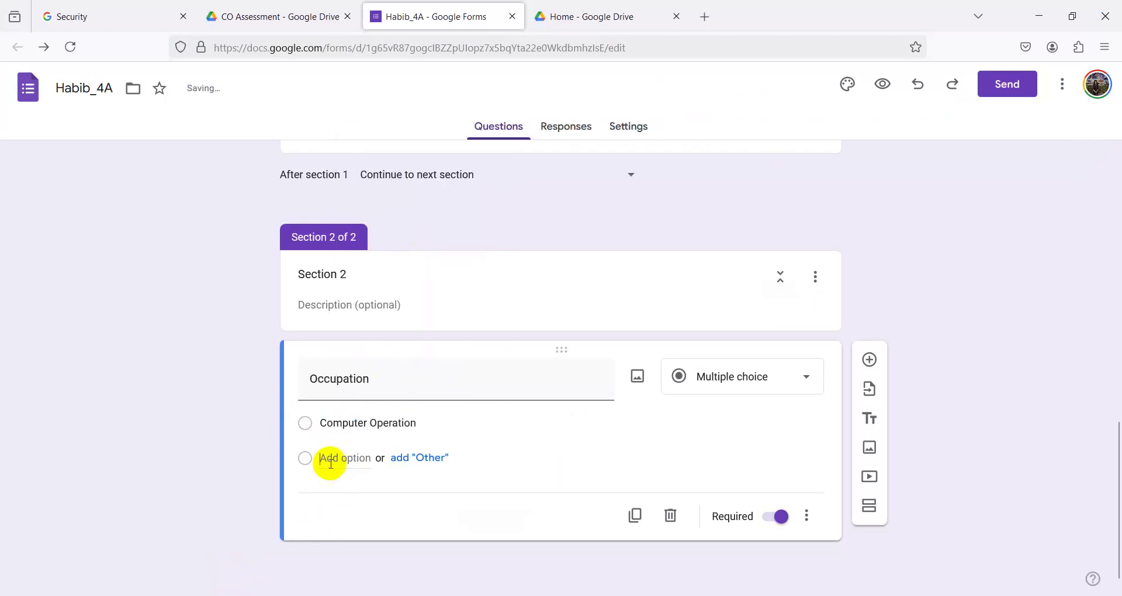
- Add a second Occupation option 'Graphics Design', copied from Word
{"action": "left_click", "coordinate": [324, 458]}
{"action": "key", "text": "alt+Tab"}
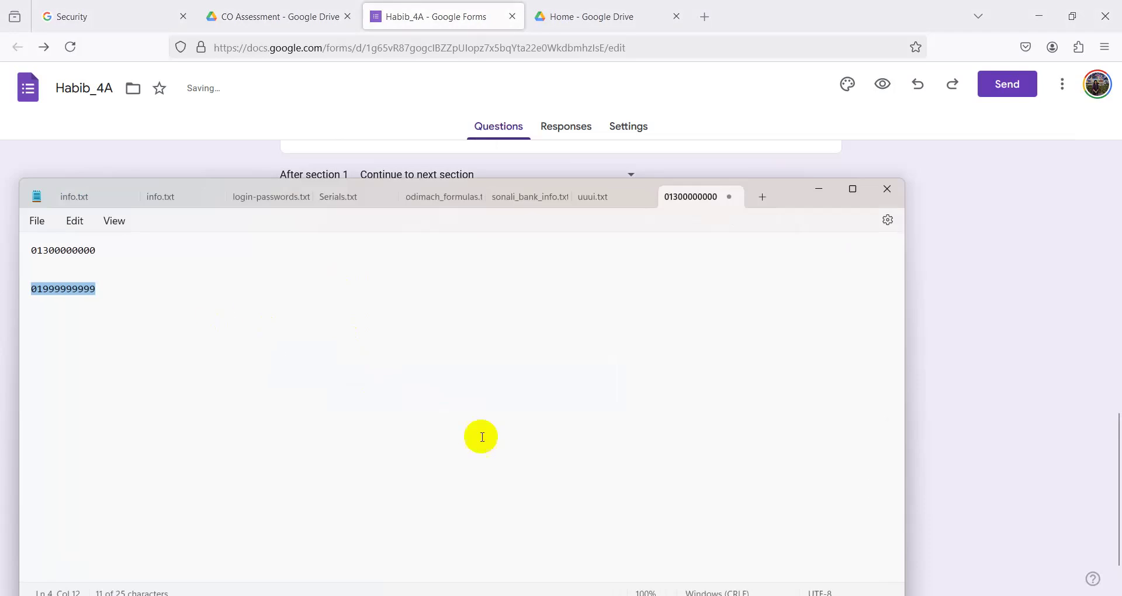
{"action": "key", "text": "alt+Tab"}
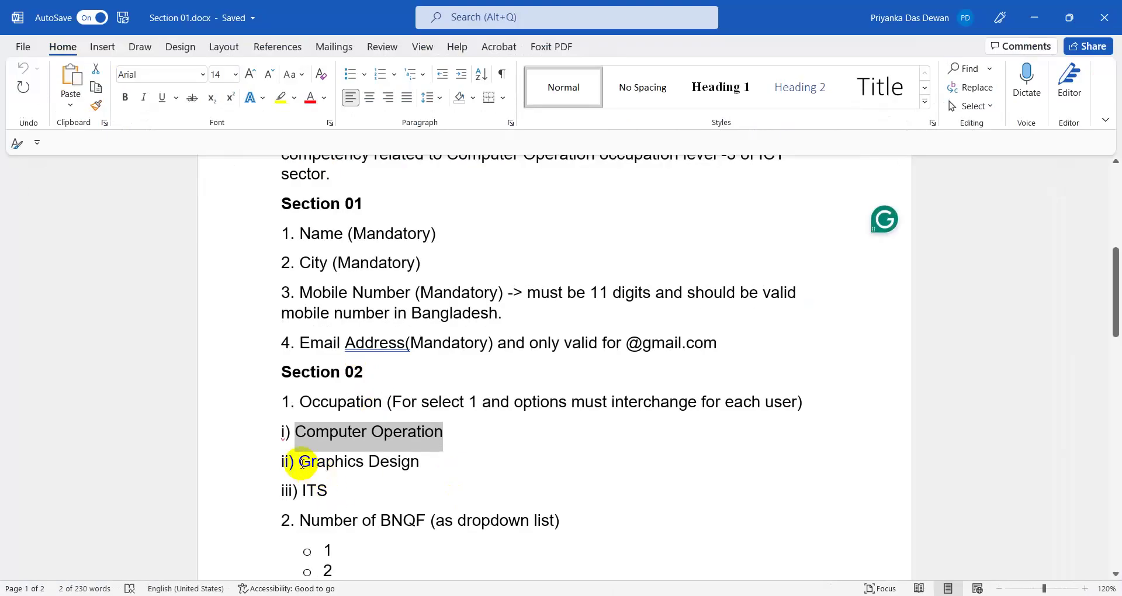
{"action": "left_click_drag", "start_coordinate": [300, 463], "coordinate": [409, 463]}
{"action": "right_click", "coordinate": [377, 464]}
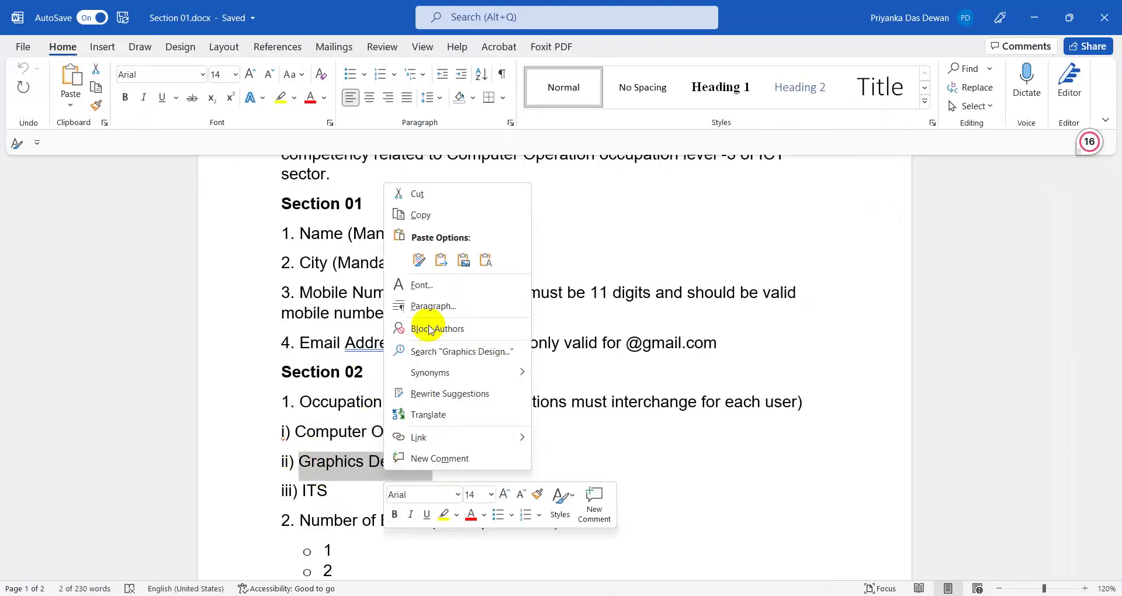
{"action": "left_click", "coordinate": [420, 215]}
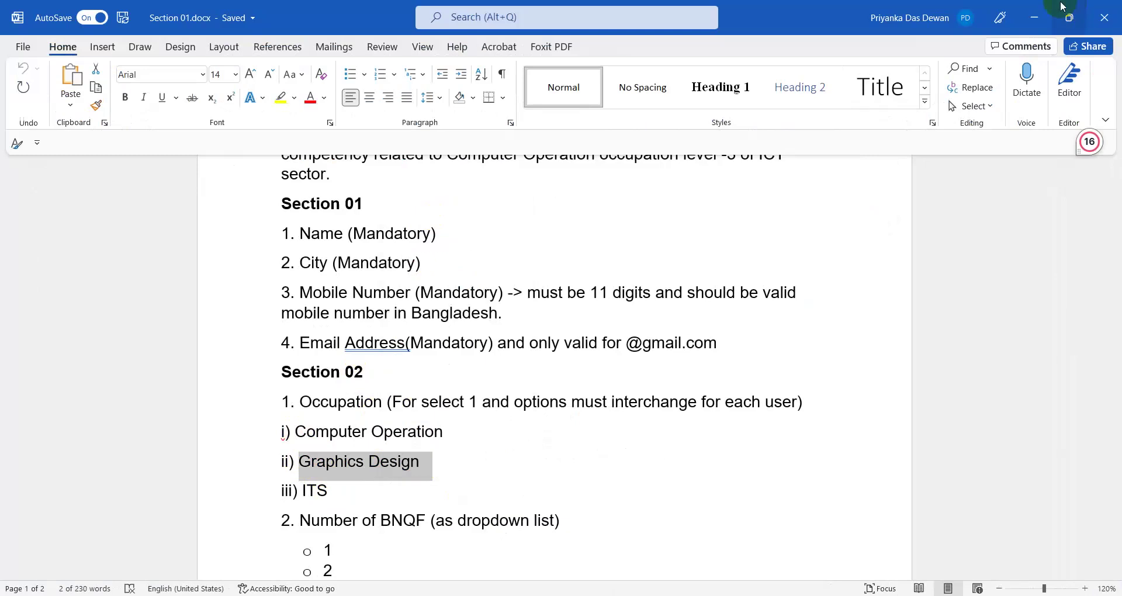
{"action": "left_click", "coordinate": [1033, 18]}
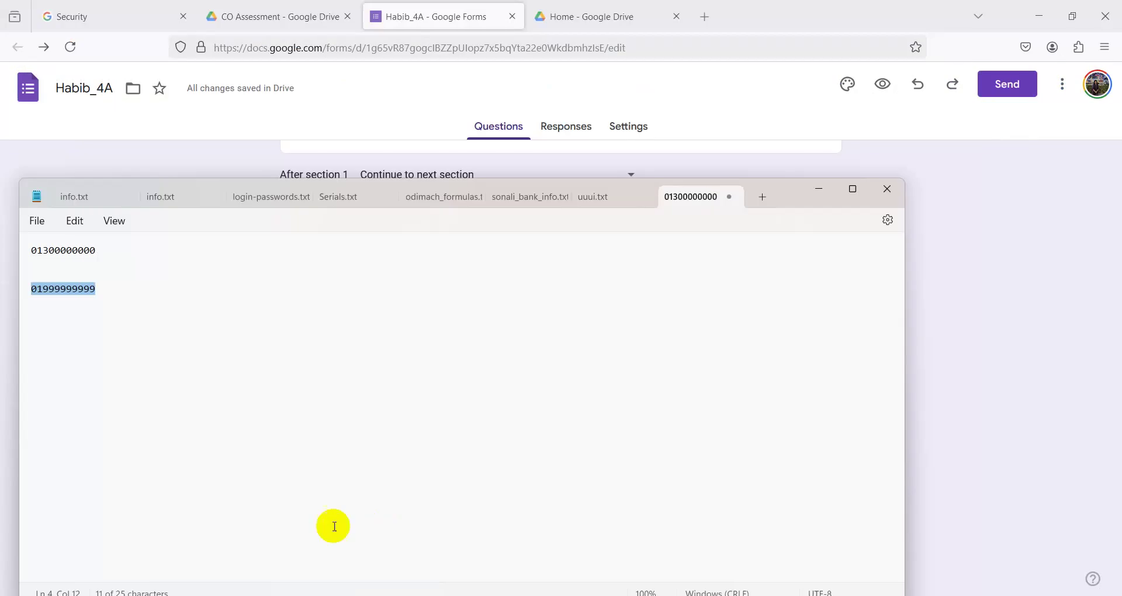
{"action": "left_click", "coordinate": [818, 189]}
{"action": "left_click", "coordinate": [342, 458]}
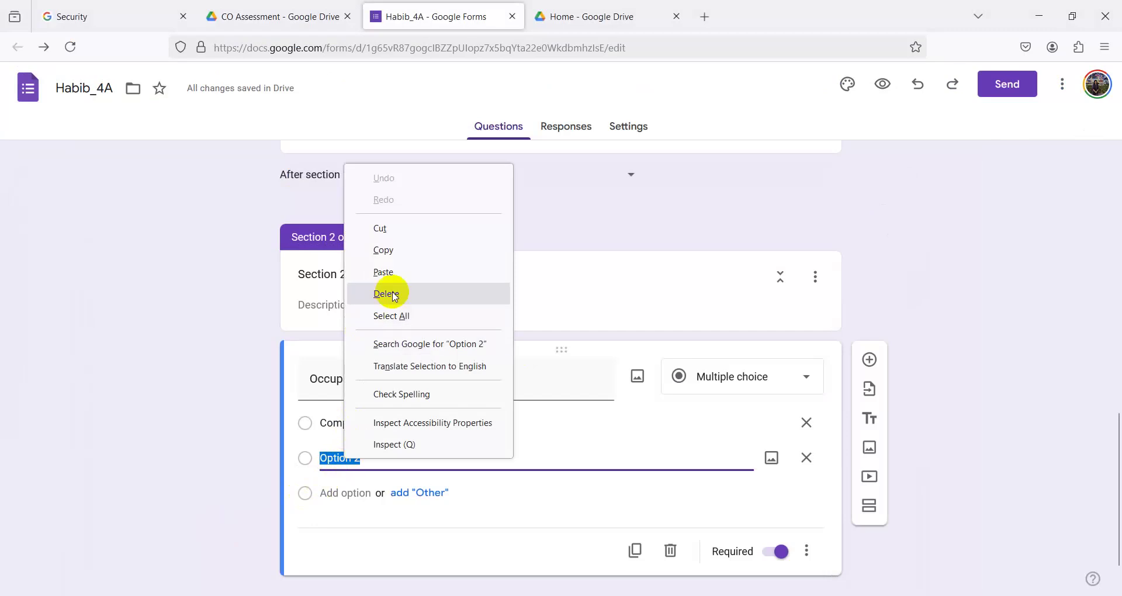
{"action": "left_click", "coordinate": [409, 272]}
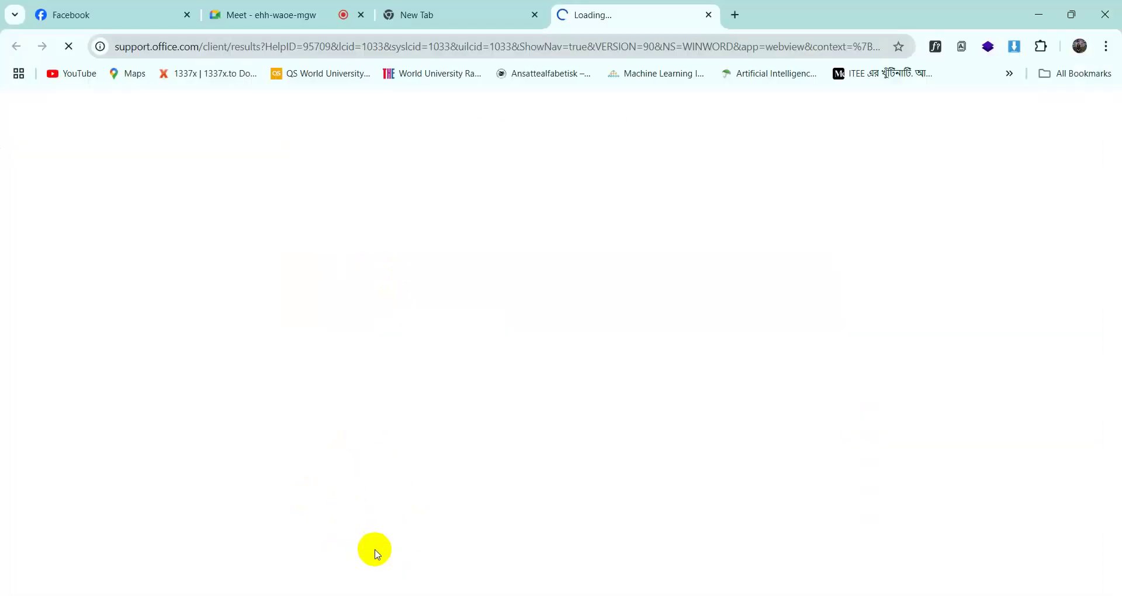
{"action": "left_click", "coordinate": [708, 15]}
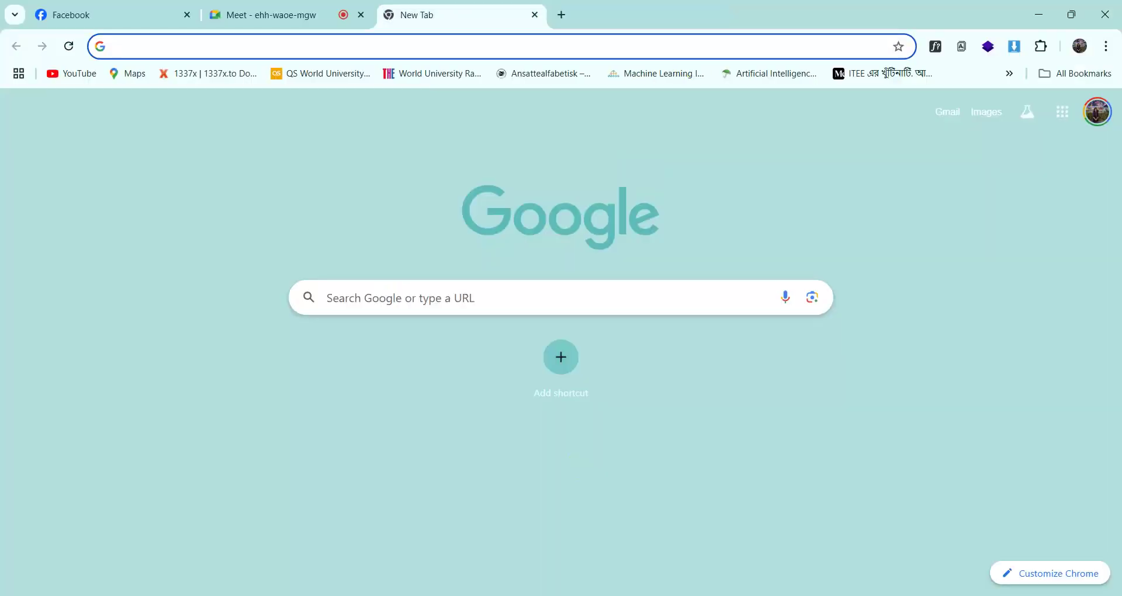
- Copy 'ITS' from the Word requirements document
{"action": "key", "text": "alt+Tab"}
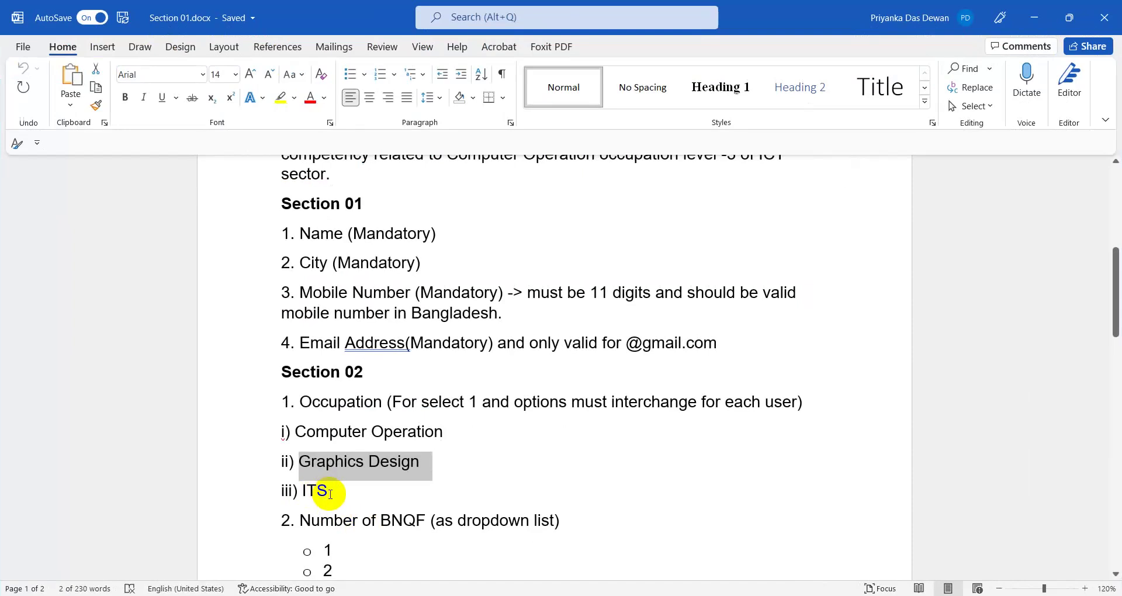
{"action": "left_click_drag", "start_coordinate": [330, 495], "coordinate": [314, 489]}
{"action": "right_click", "coordinate": [304, 490]}
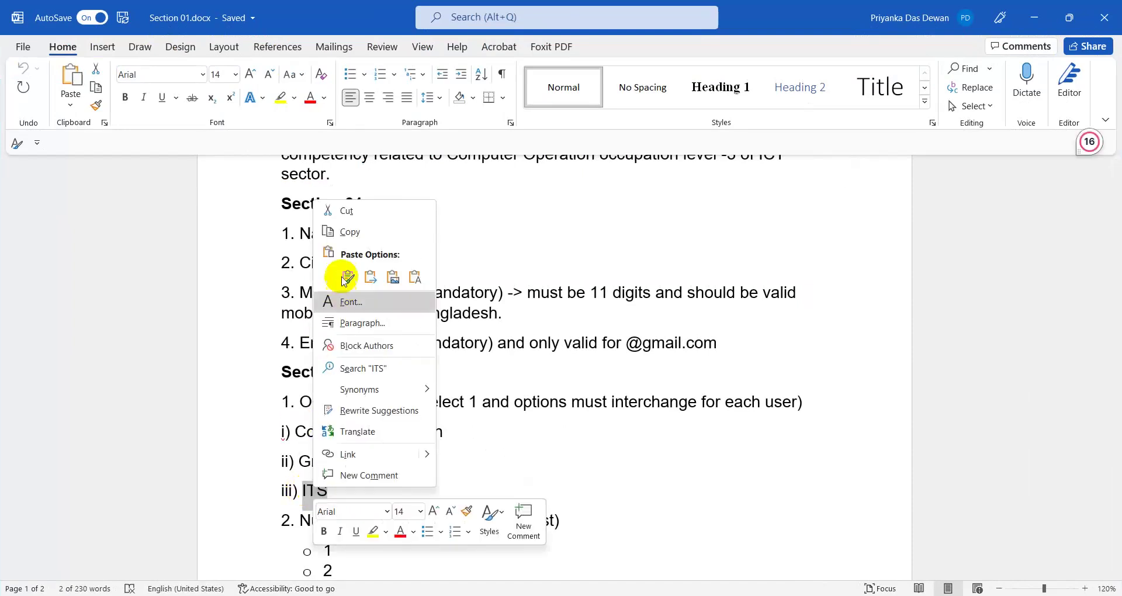
{"action": "left_click", "coordinate": [313, 232]}
{"action": "left_click", "coordinate": [1035, 17]}
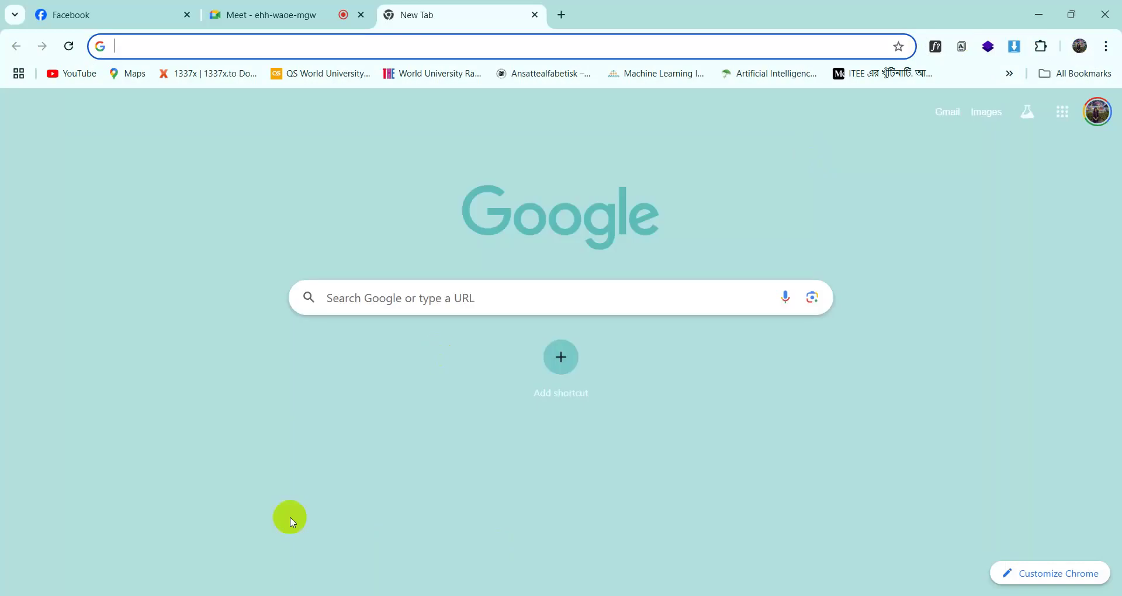
{"action": "left_click", "coordinate": [275, 8]}
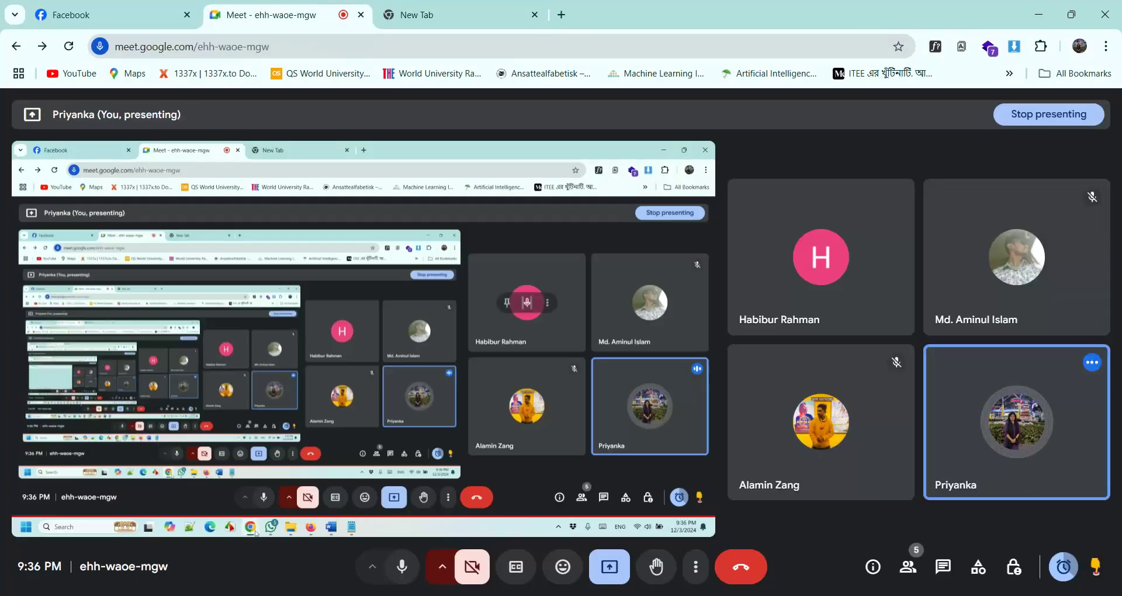
{"action": "left_click", "coordinate": [314, 533]}
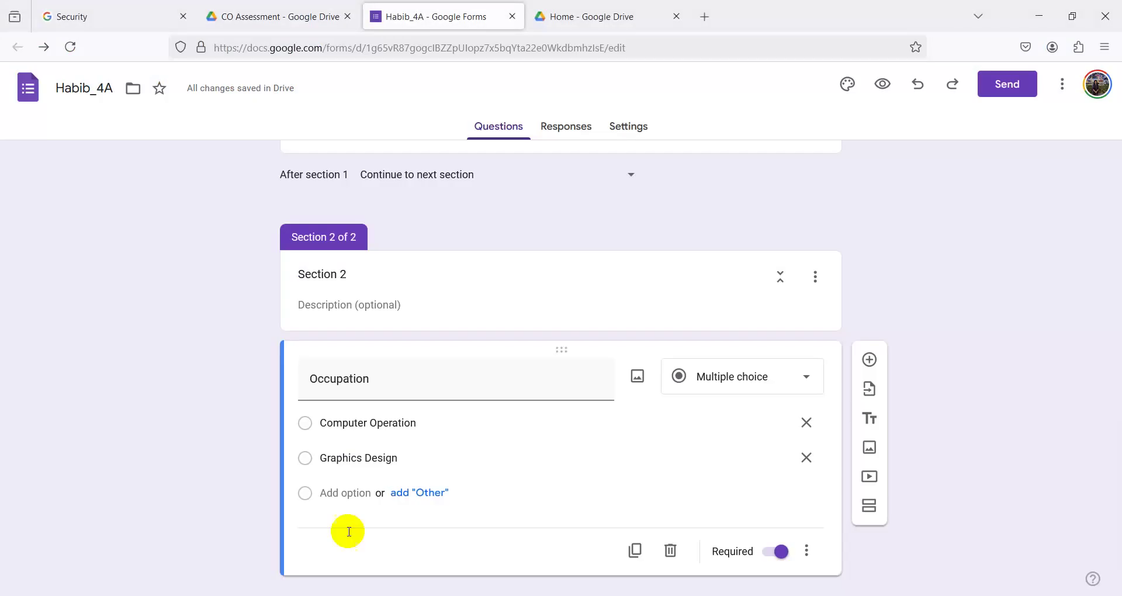
- Paste 'ITS' as the third Occupation option and add a new question below
{"action": "left_click", "coordinate": [331, 494]}
{"action": "right_click", "coordinate": [341, 498]}
{"action": "left_click", "coordinate": [378, 308]}
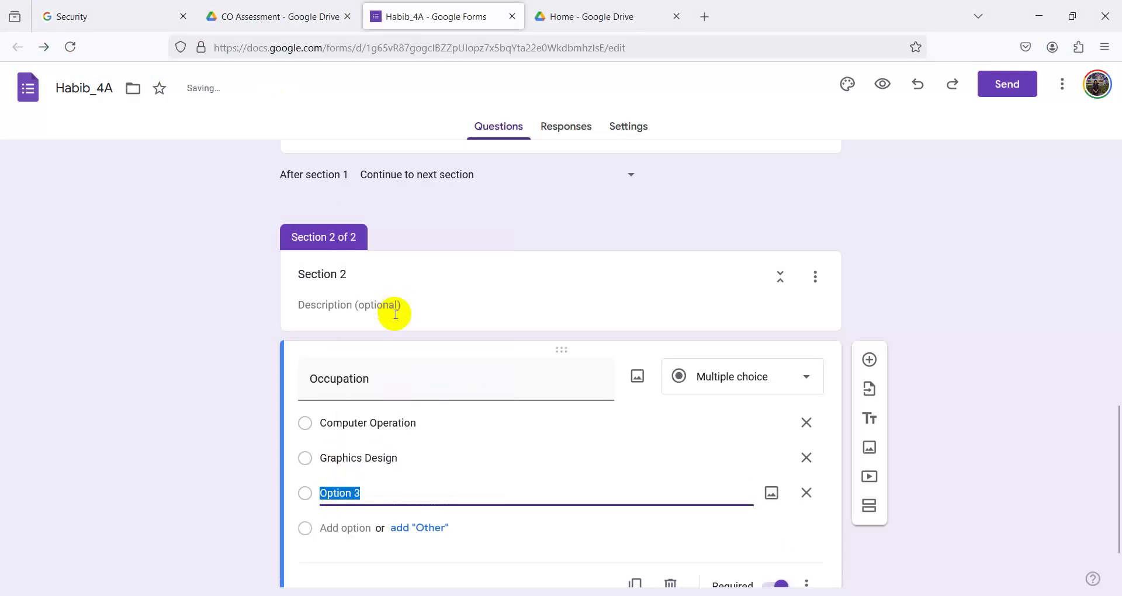
{"action": "scroll", "coordinate": [395, 468], "scroll_direction": "down", "scroll_amount": 2}
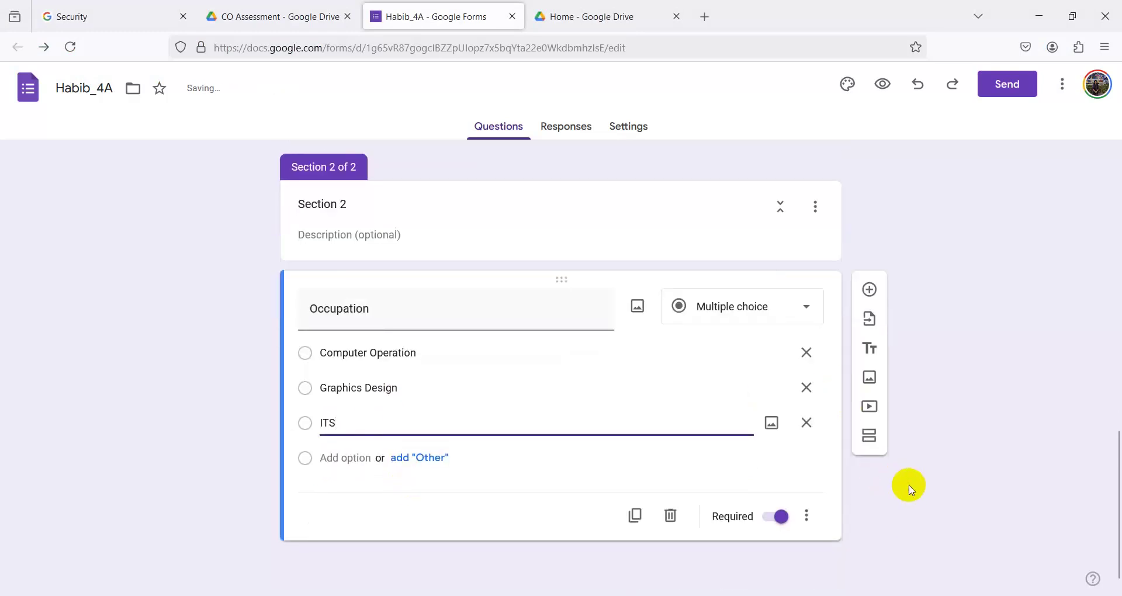
{"action": "left_click", "coordinate": [907, 491]}
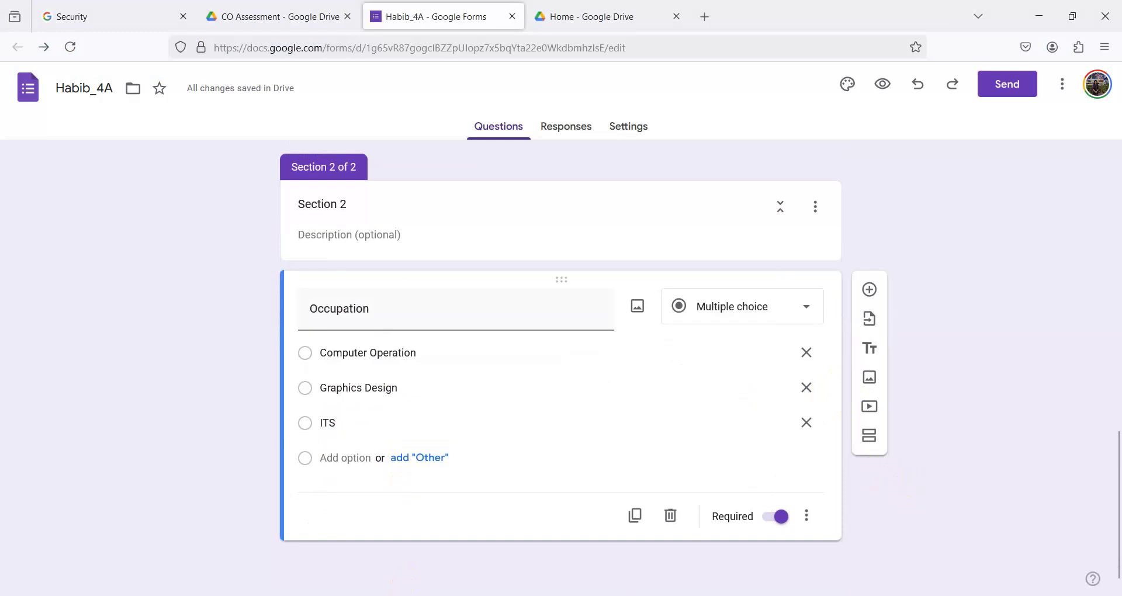
{"action": "key", "text": "alt+Tab"}
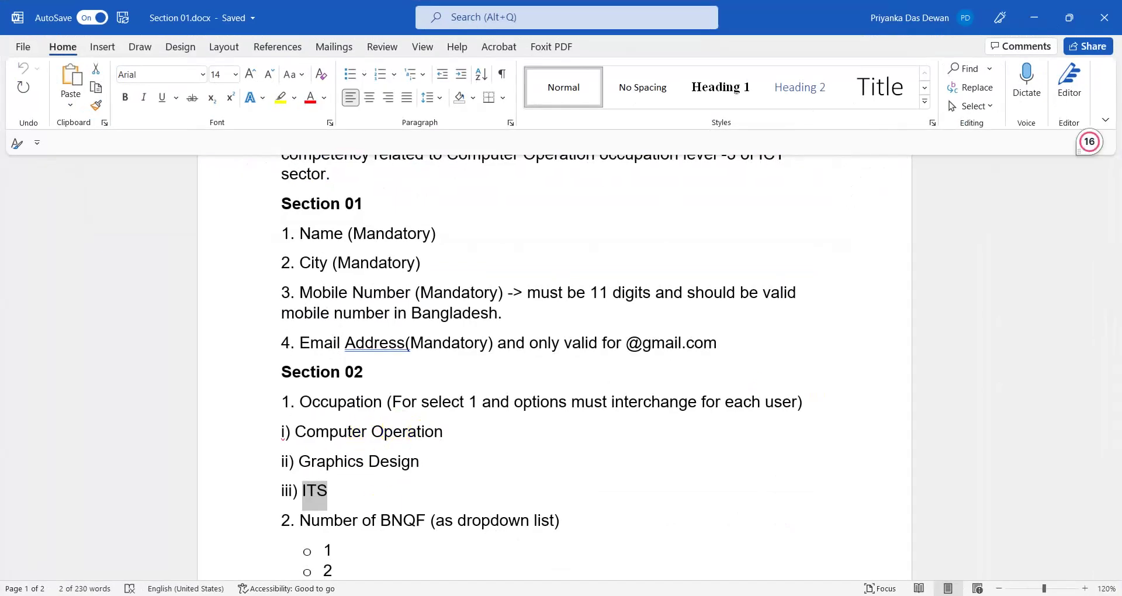
{"action": "key", "text": "alt+Tab"}
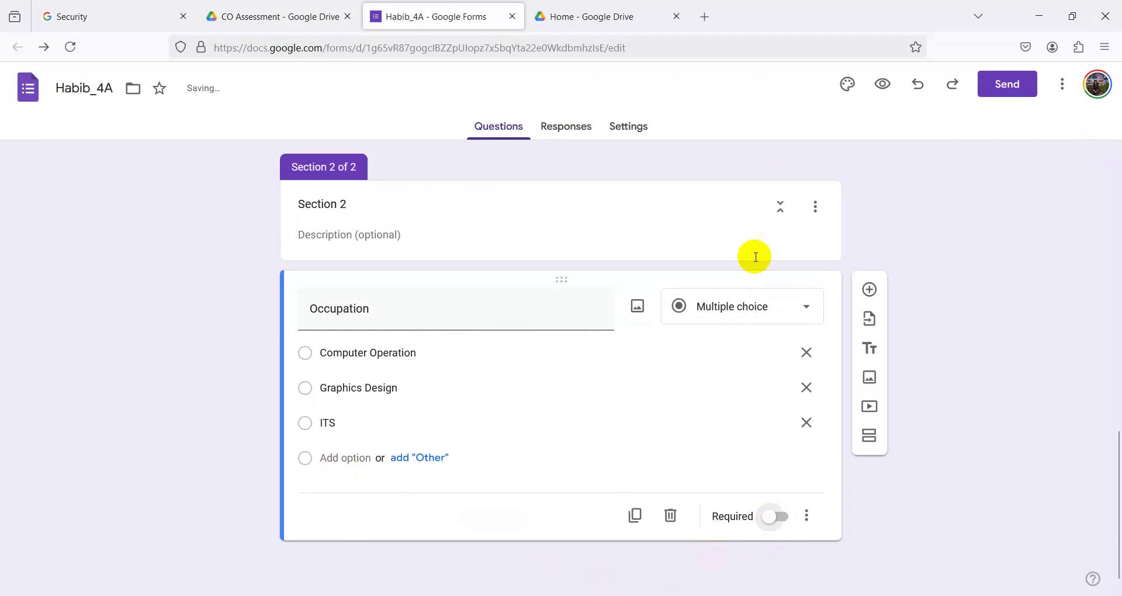
{"action": "left_click", "coordinate": [871, 292]}
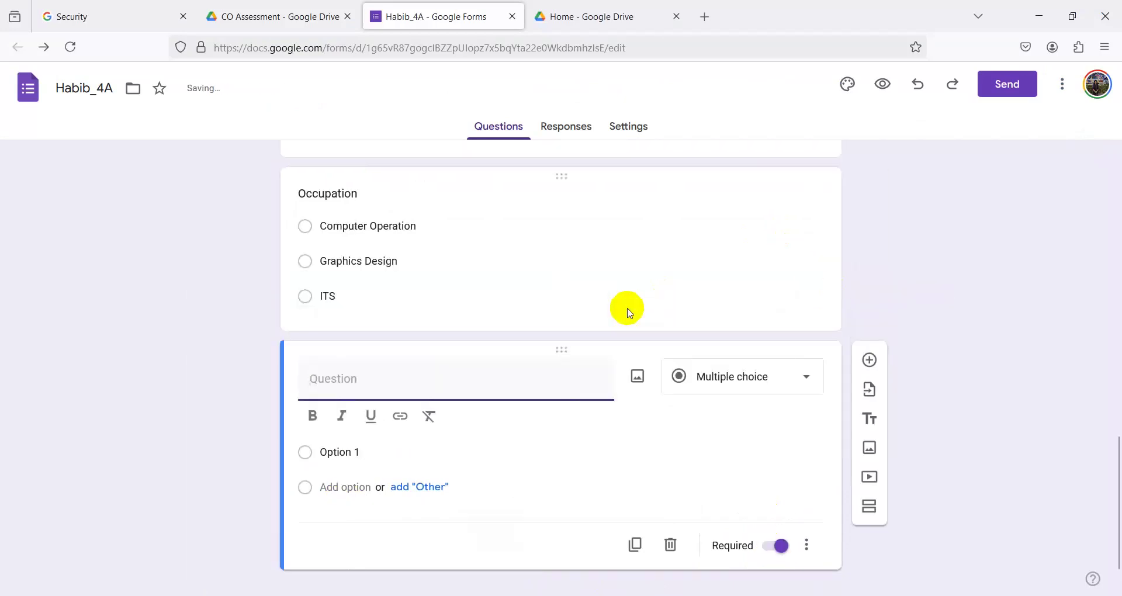
- Title the new question '. Number of BNQF' using text copied from the Word sheet
{"action": "key", "text": "alt+Tab"}
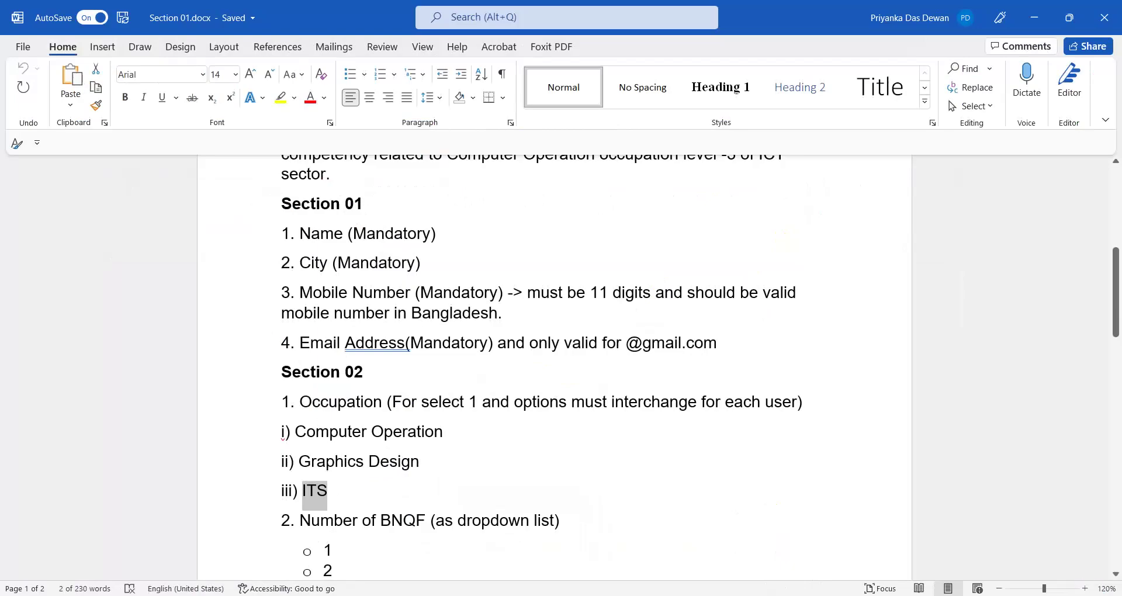
{"action": "left_click_drag", "start_coordinate": [296, 517], "coordinate": [404, 520]}
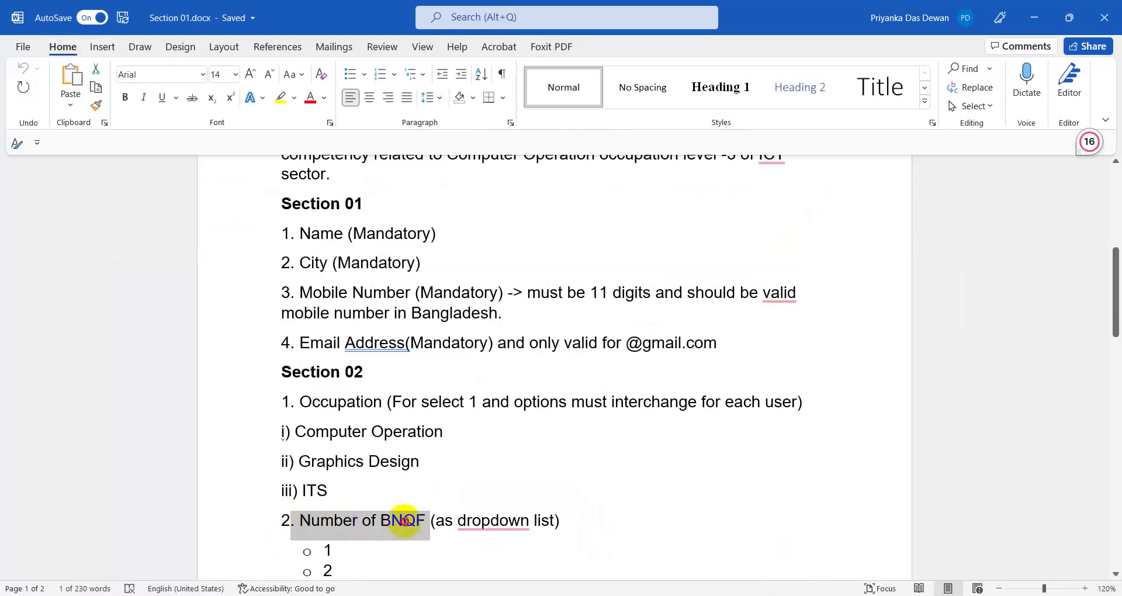
{"action": "right_click", "coordinate": [397, 529]}
{"action": "left_click", "coordinate": [413, 291]}
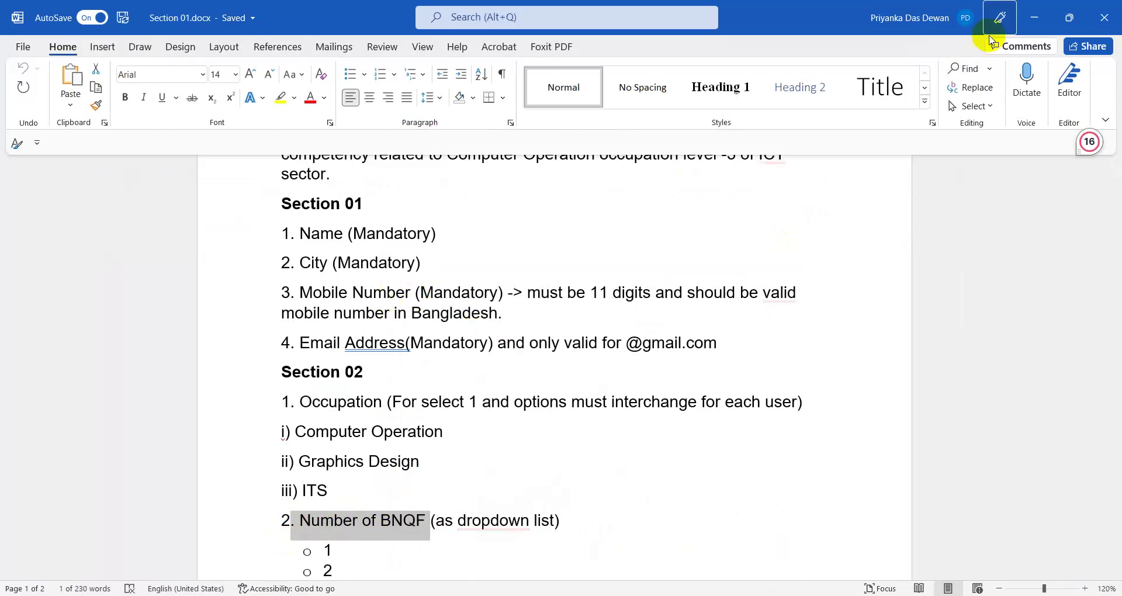
{"action": "left_click", "coordinate": [1048, 19]}
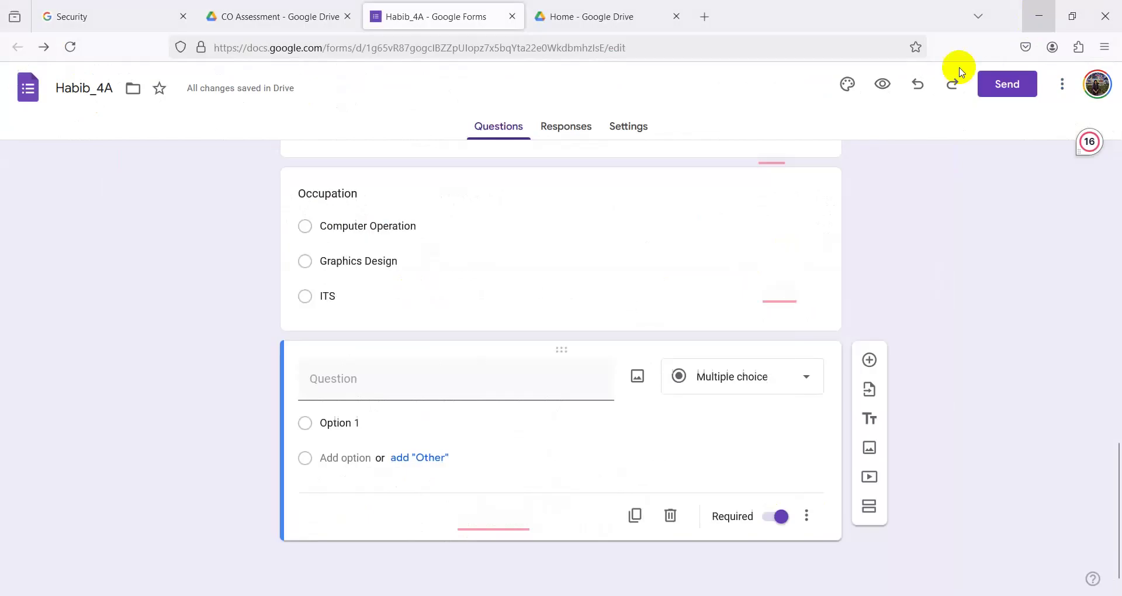
{"action": "right_click", "coordinate": [360, 388]}
{"action": "left_click", "coordinate": [409, 207]}
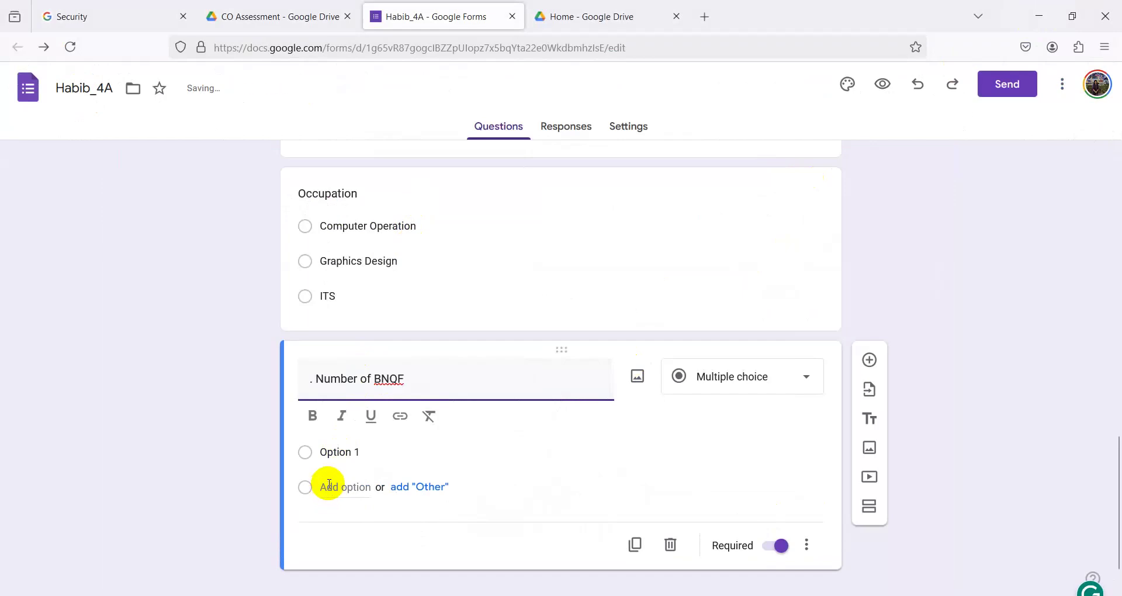
{"action": "left_click", "coordinate": [745, 390]}
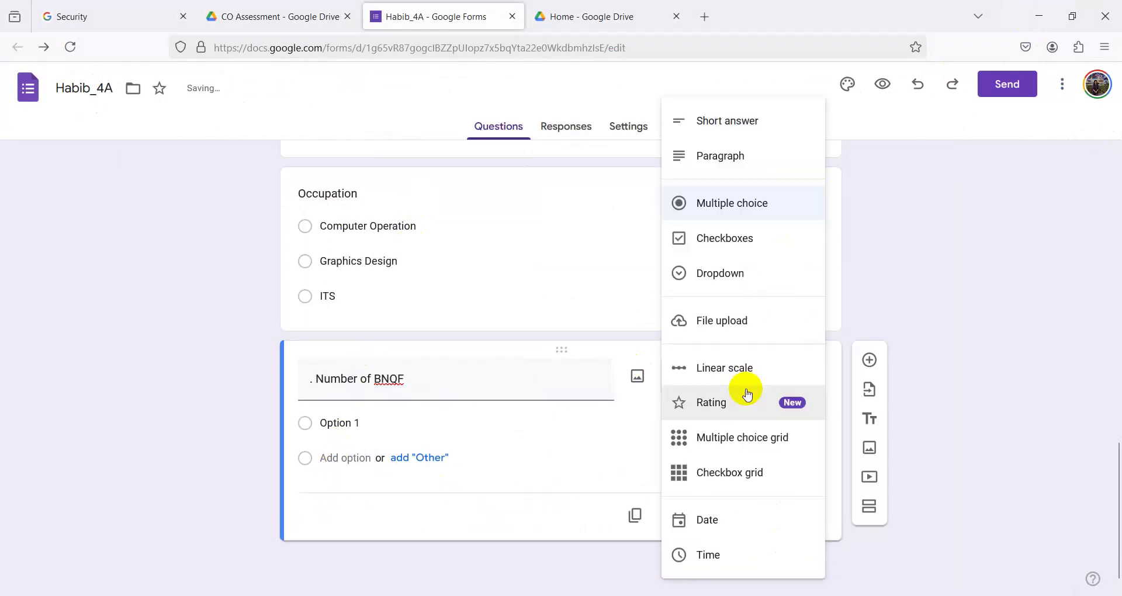
- Make Number of BNQF a dropdown and change Occupation to checkboxes
{"action": "left_click", "coordinate": [704, 288]}
{"action": "scroll", "coordinate": [705, 281], "scroll_direction": "up", "scroll_amount": 5}
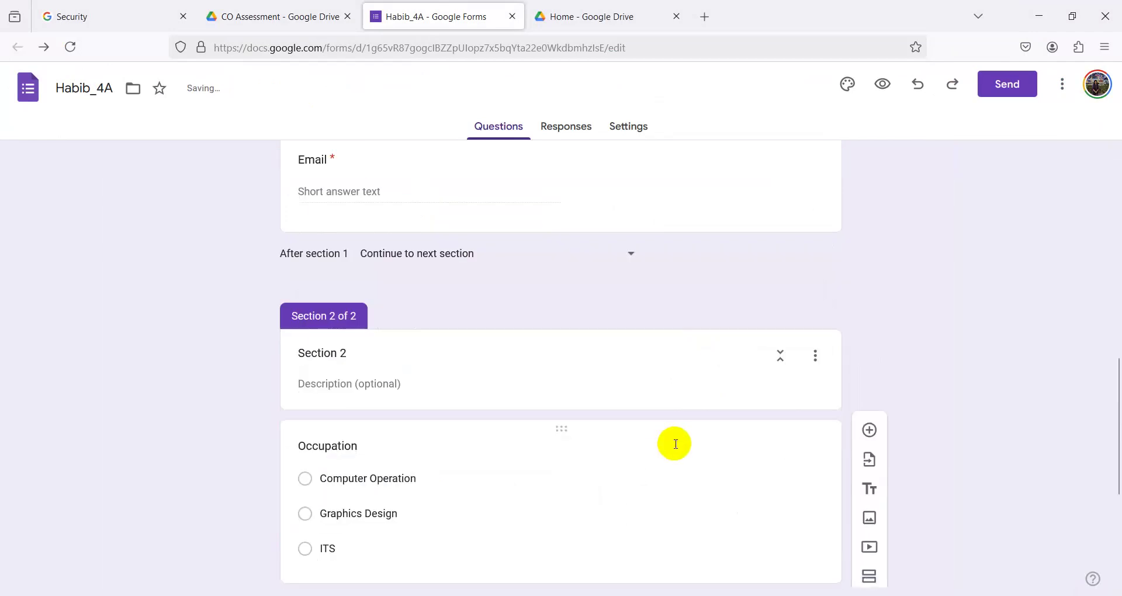
{"action": "left_click", "coordinate": [630, 446]}
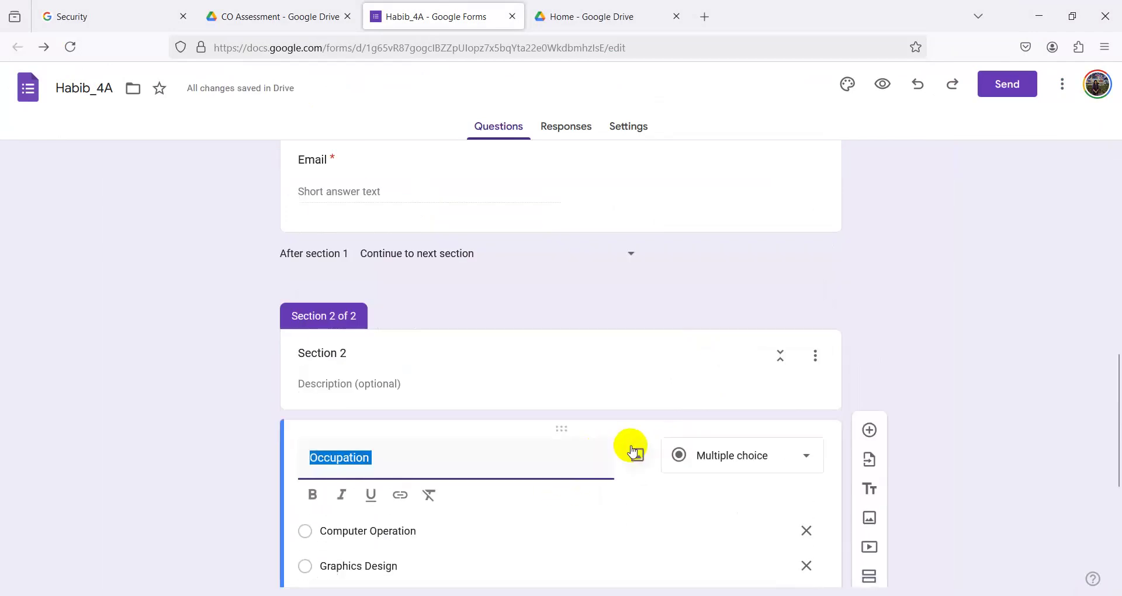
{"action": "left_click", "coordinate": [711, 464]}
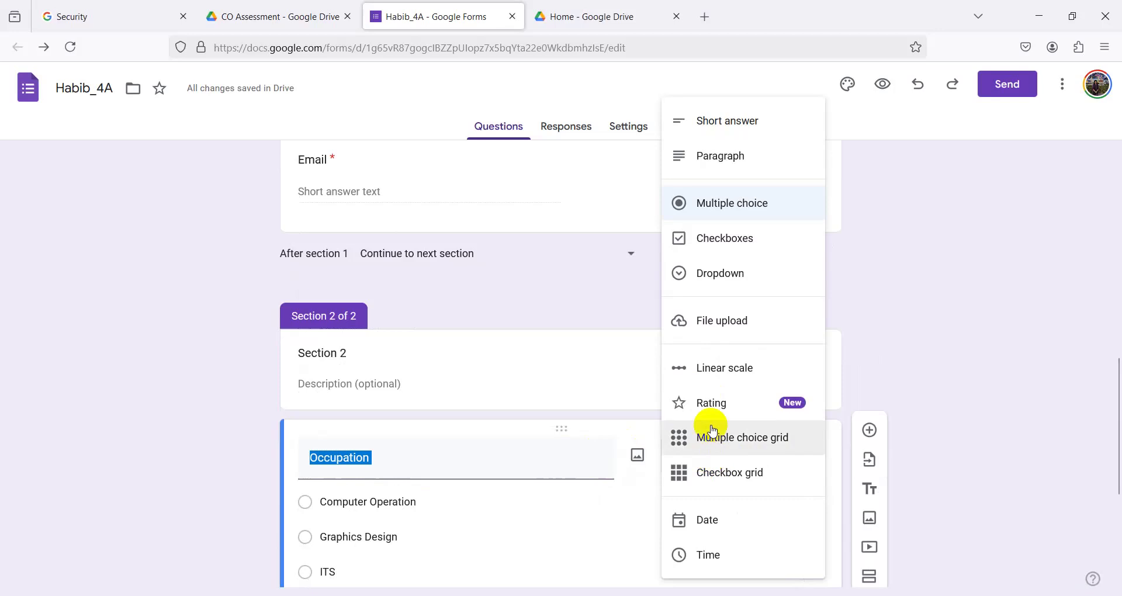
{"action": "left_click", "coordinate": [724, 238]}
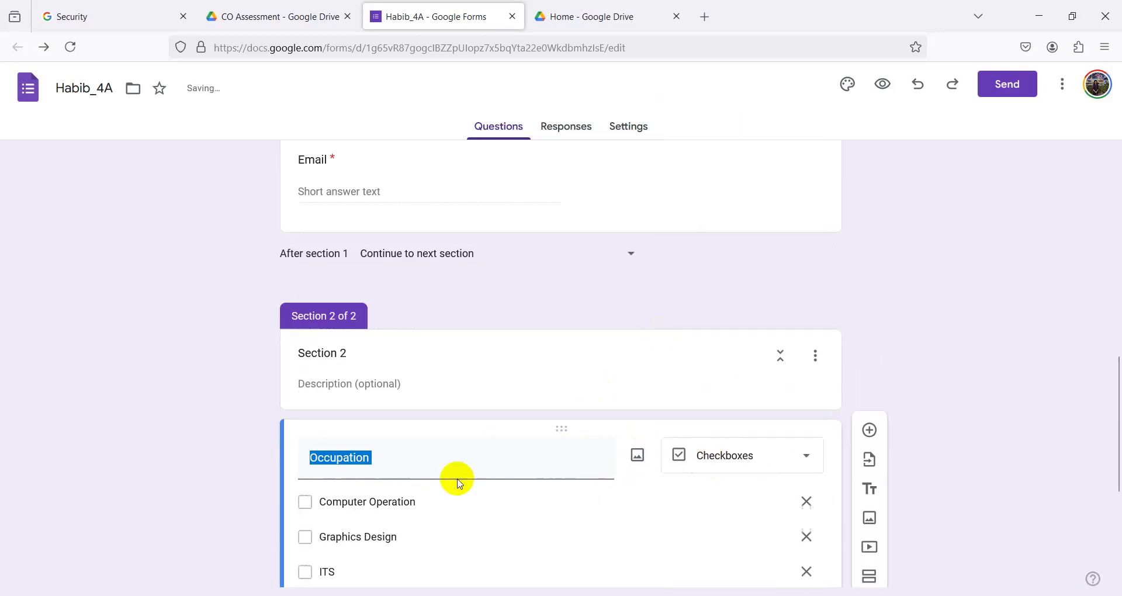
{"action": "scroll", "coordinate": [462, 481], "scroll_direction": "down", "scroll_amount": 4}
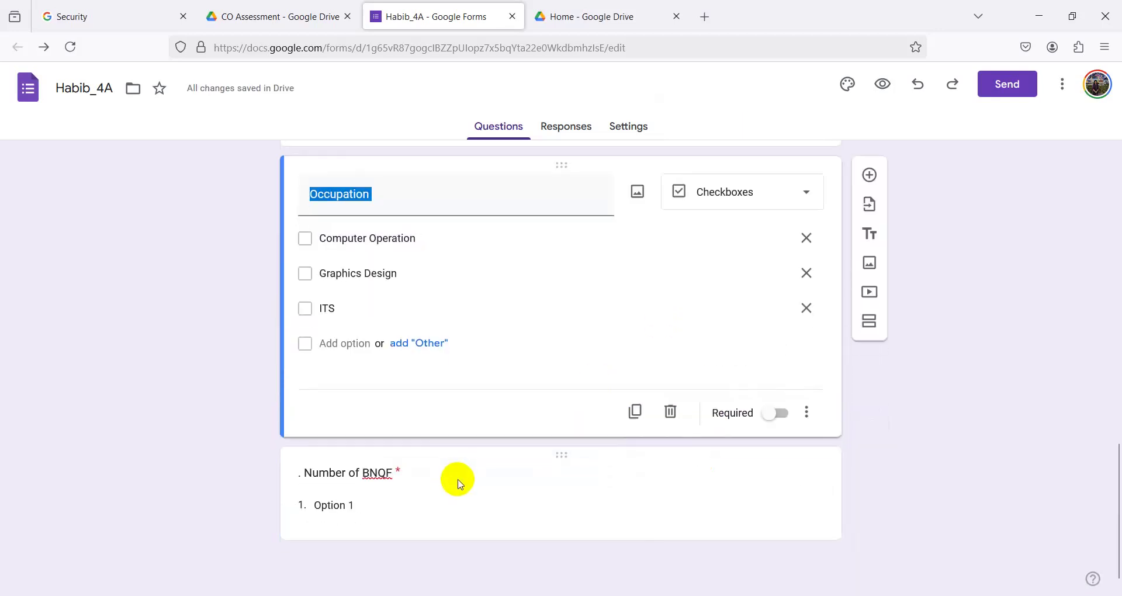
- Give the BNQF dropdown options 1 through 6, using suggestions for 2–5
{"action": "left_click", "coordinate": [384, 516]}
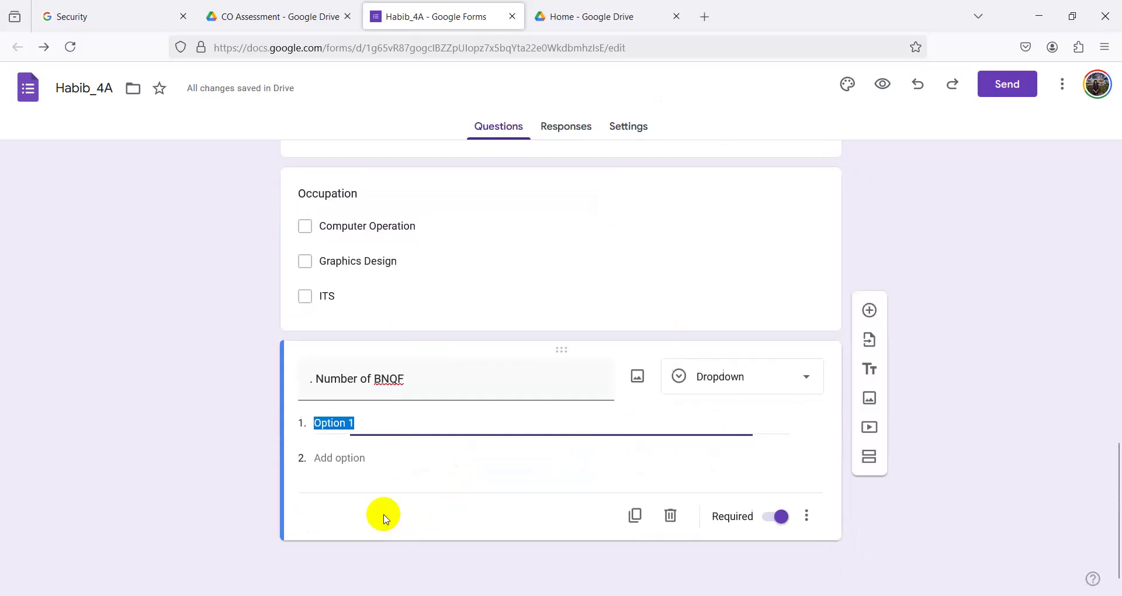
{"action": "left_click", "coordinate": [370, 461]}
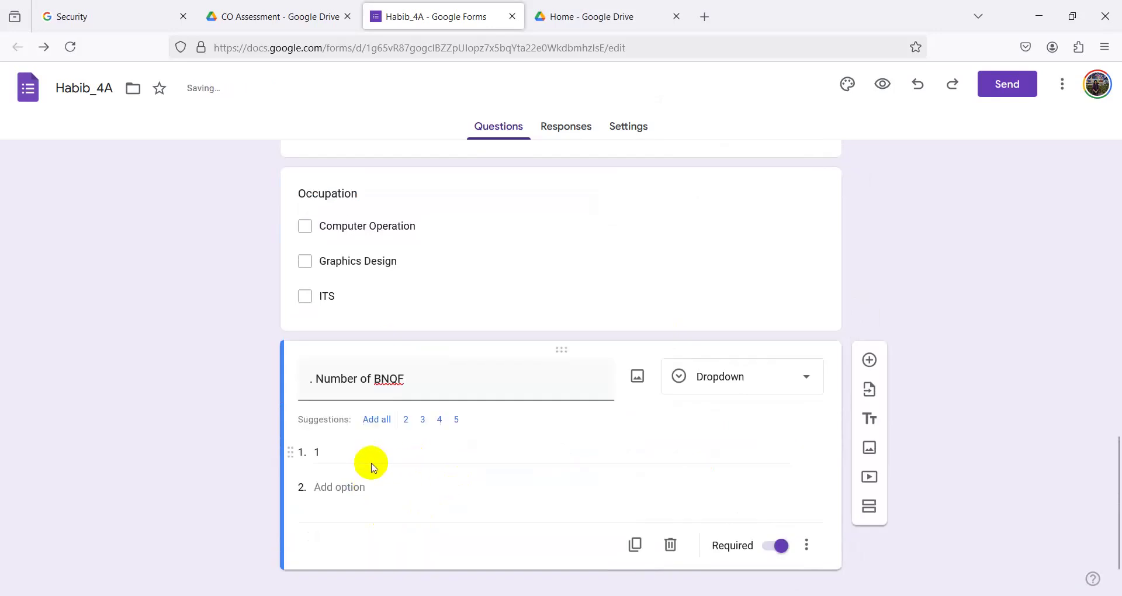
{"action": "left_click", "coordinate": [376, 421]}
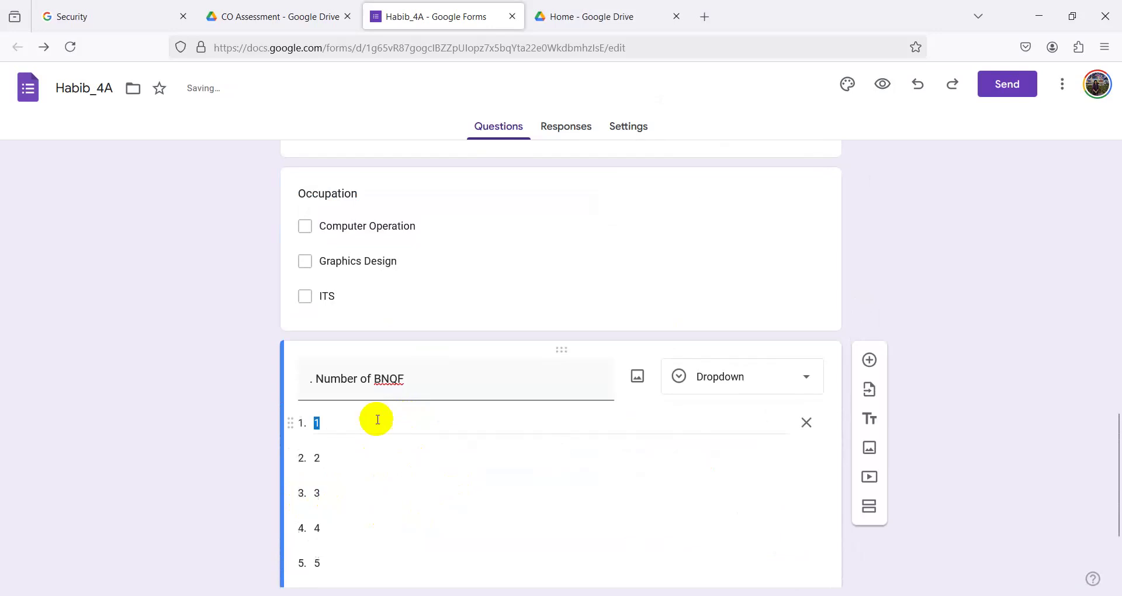
{"action": "scroll", "coordinate": [374, 444], "scroll_direction": "down", "scroll_amount": 2}
{"action": "left_click", "coordinate": [331, 458]}
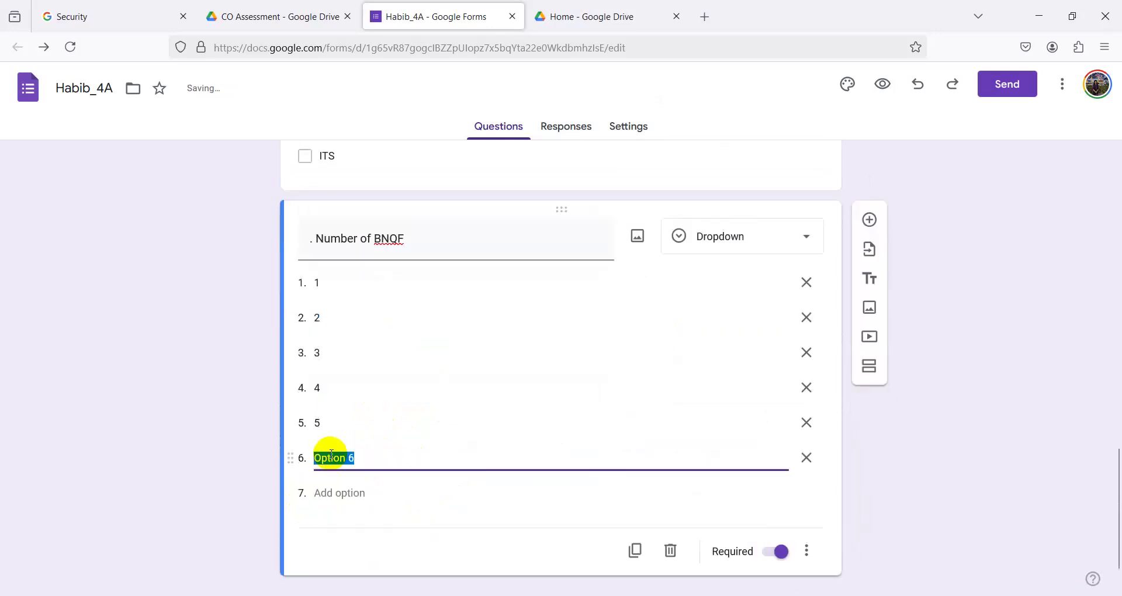
{"action": "type", "text": "6"}
{"action": "left_click", "coordinate": [961, 480]}
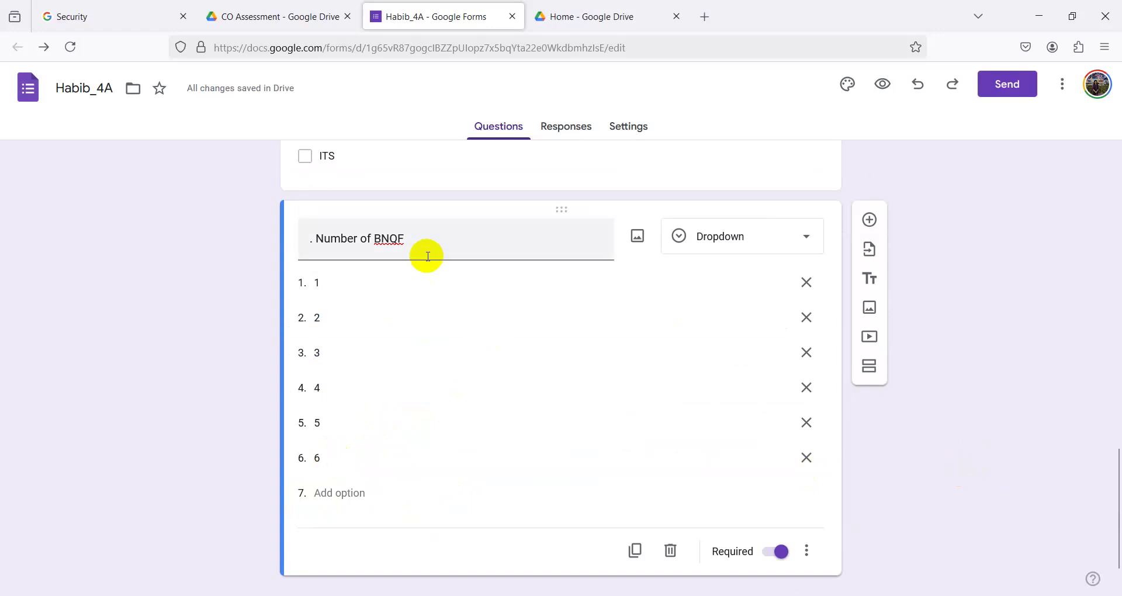
- Check the BNQF options against the Word requirements, then minimize Word
{"action": "left_click", "coordinate": [508, 544]}
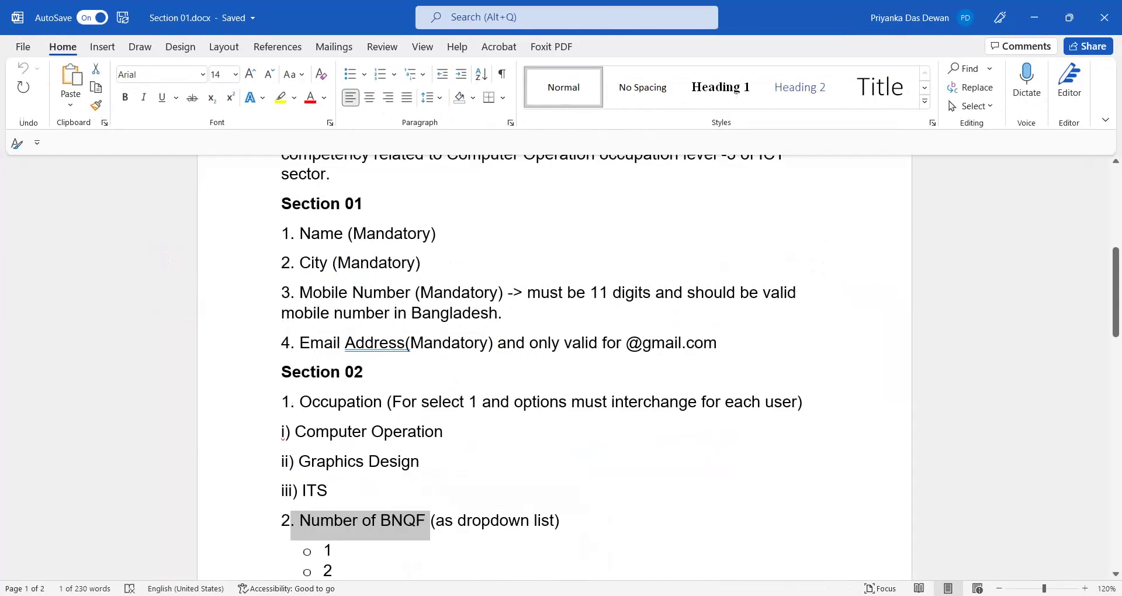
{"action": "scroll", "coordinate": [366, 468], "scroll_direction": "down", "scroll_amount": 3}
{"action": "scroll", "coordinate": [338, 508], "scroll_direction": "down", "scroll_amount": 4}
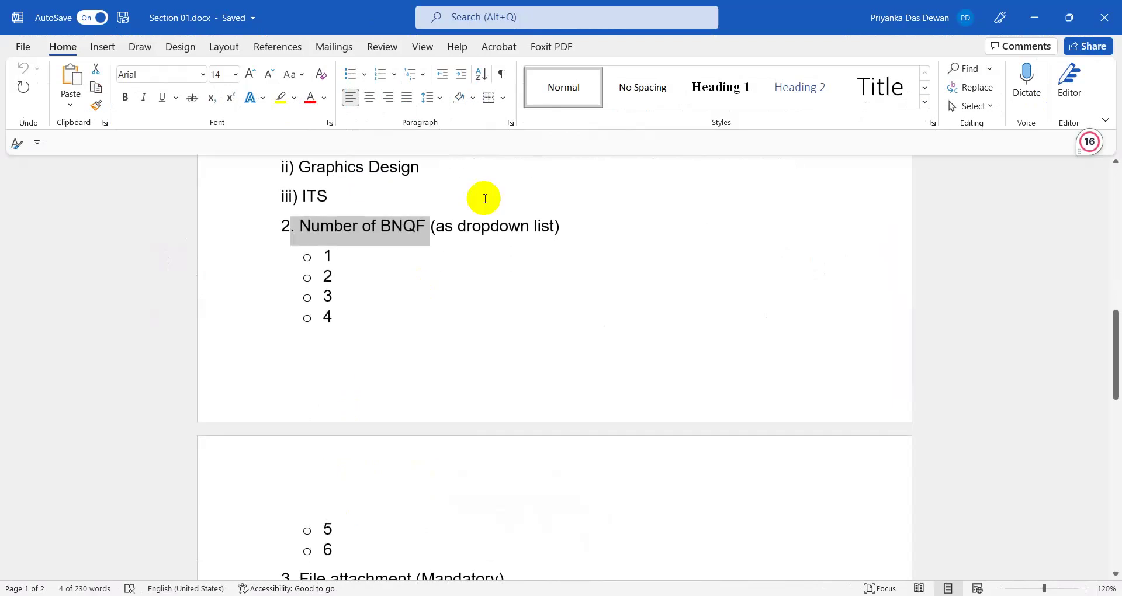
{"action": "right_click", "coordinate": [493, 226]}
{"action": "scroll", "coordinate": [478, 410], "scroll_direction": "down", "scroll_amount": 3}
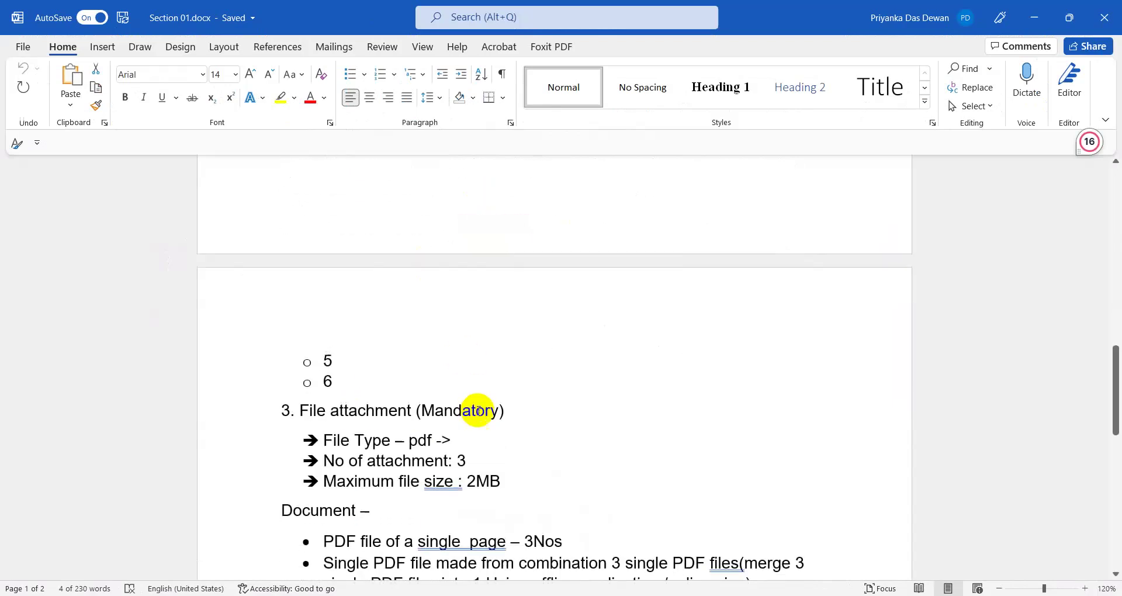
{"action": "left_click", "coordinate": [1034, 17]}
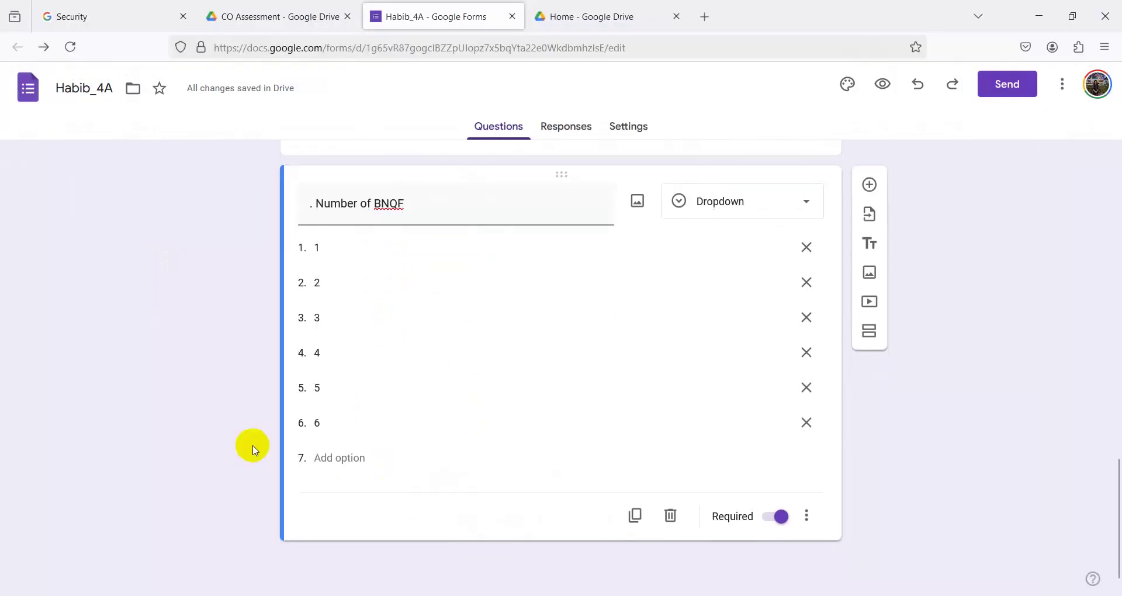
- Add a new File upload question below the BNQF dropdown, accepting the Drive notice
{"action": "left_click", "coordinate": [870, 185]}
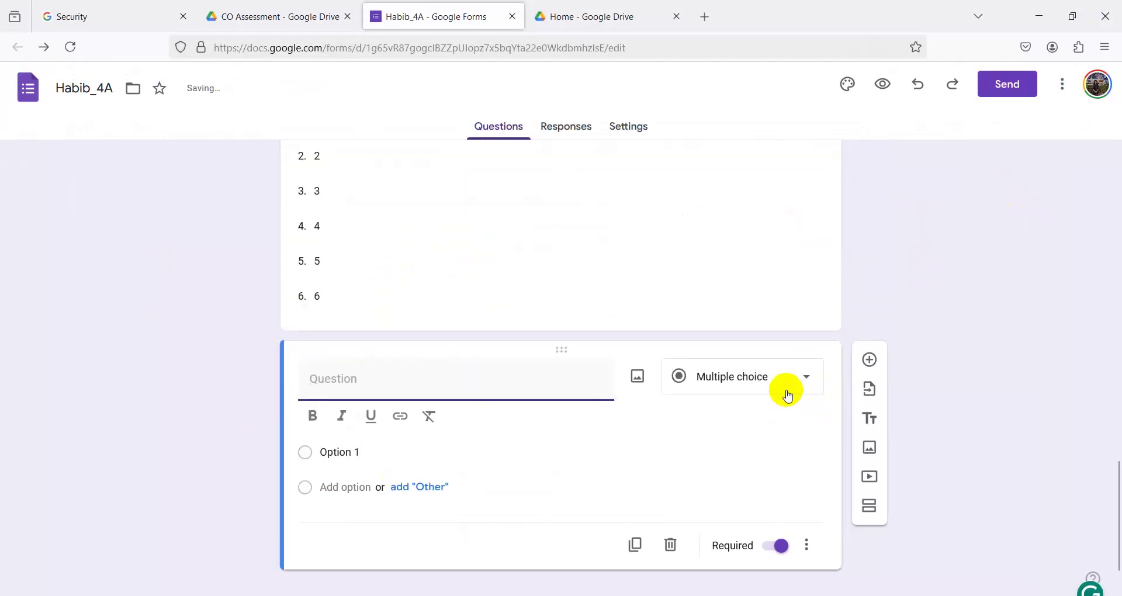
{"action": "left_click", "coordinate": [747, 385]}
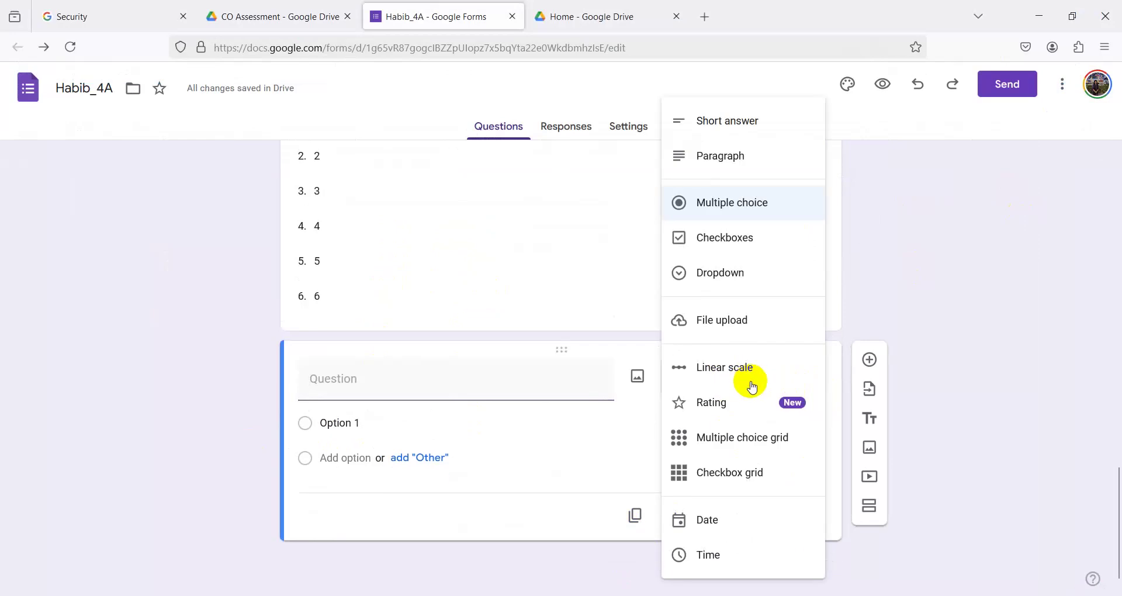
{"action": "left_click", "coordinate": [725, 331]}
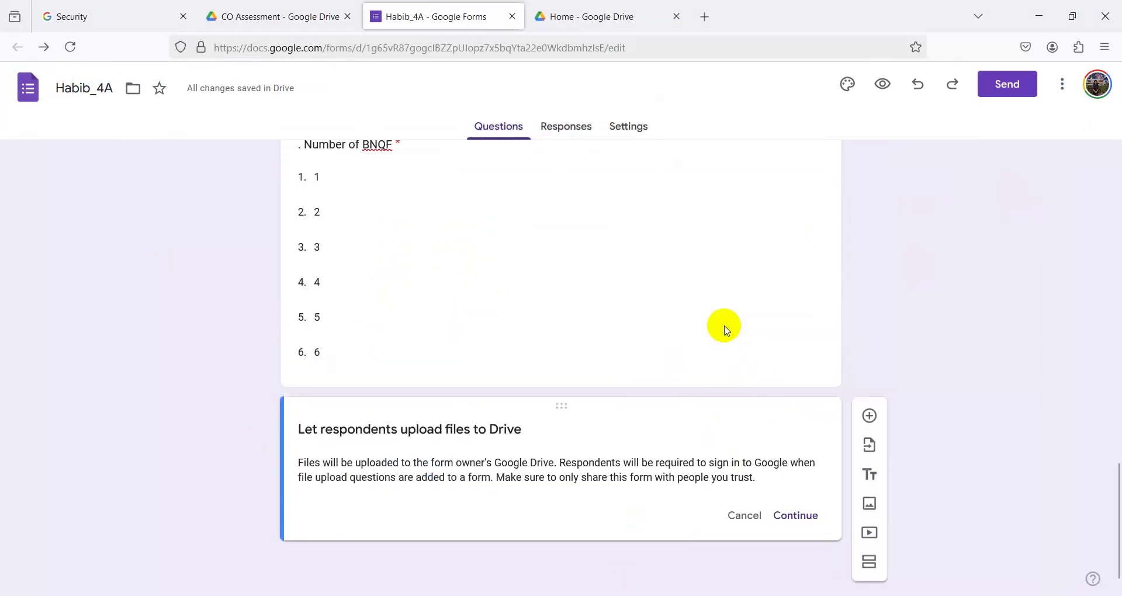
{"action": "left_click", "coordinate": [810, 522]}
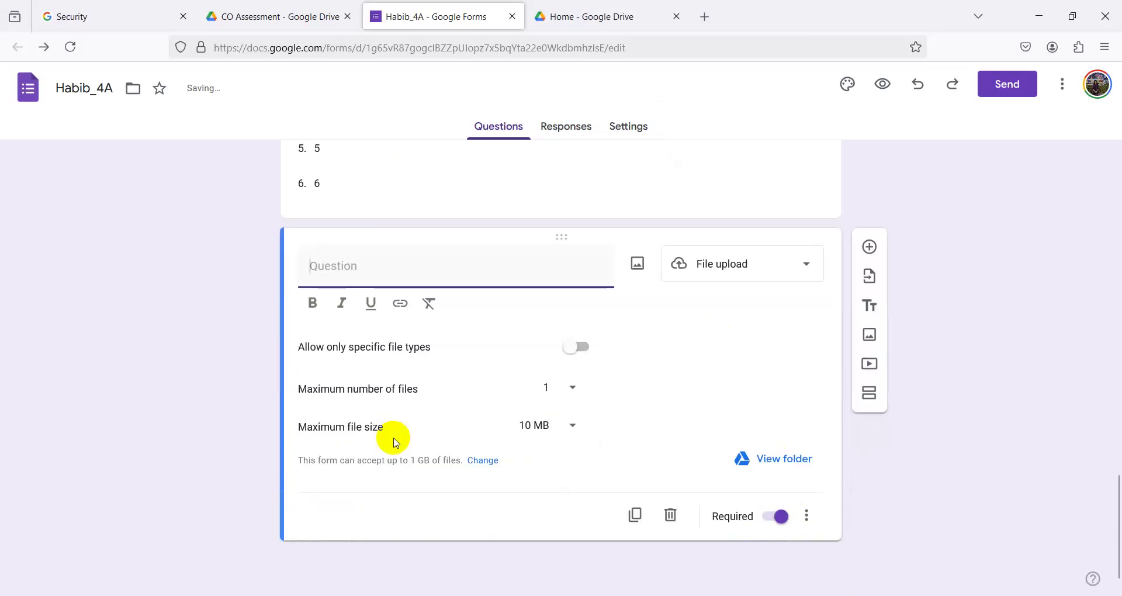
- Title the upload question 'File attachment', copied from the Word requirements document
{"action": "key", "text": "alt+Tab"}
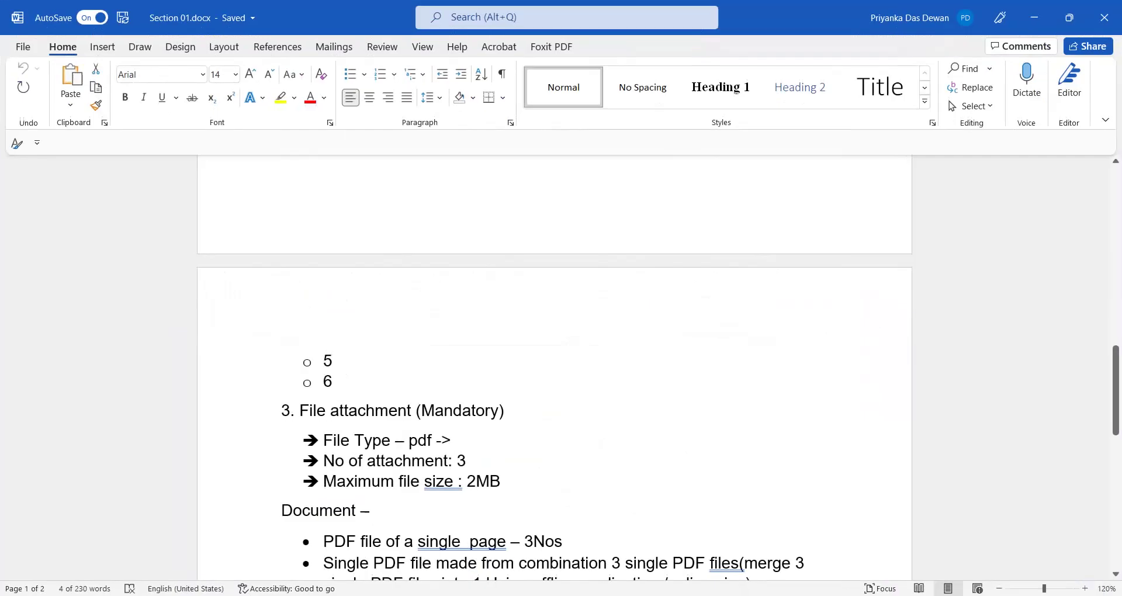
{"action": "double_click", "coordinate": [310, 410]}
{"action": "left_click_drag", "start_coordinate": [308, 415], "coordinate": [401, 408]}
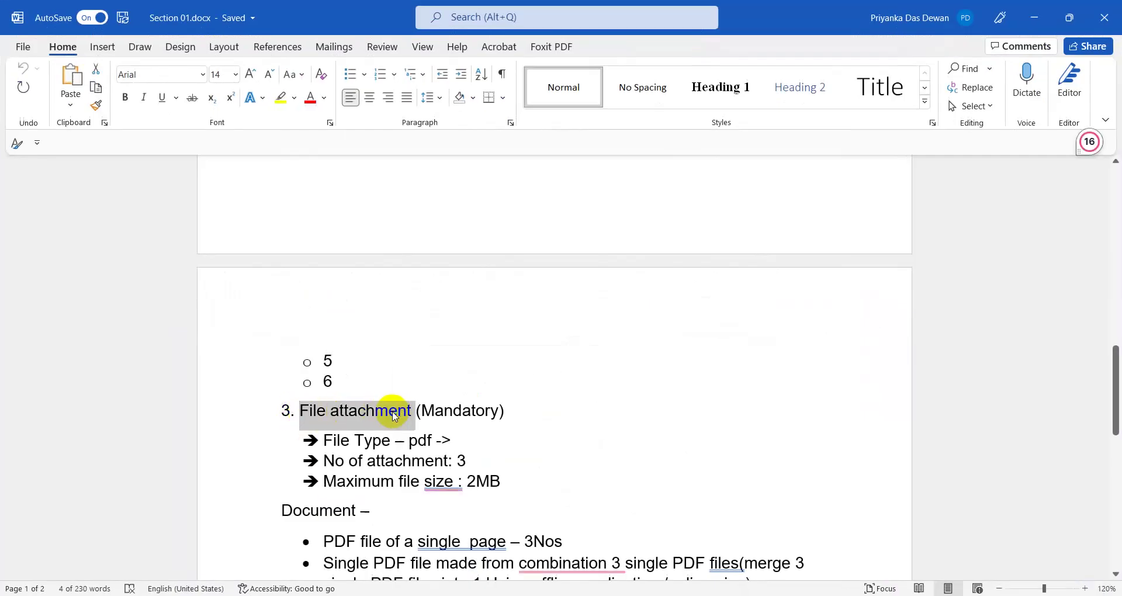
{"action": "right_click", "coordinate": [395, 408]}
{"action": "left_click", "coordinate": [429, 156]}
{"action": "left_click", "coordinate": [501, 436]}
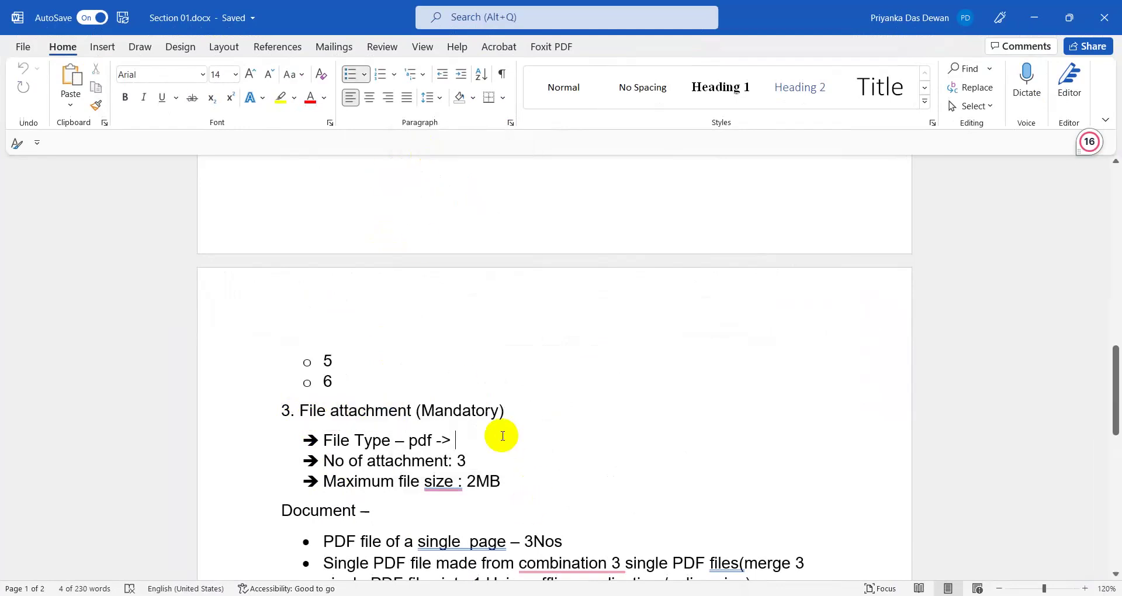
{"action": "scroll", "coordinate": [479, 423], "scroll_direction": "up", "scroll_amount": 6}
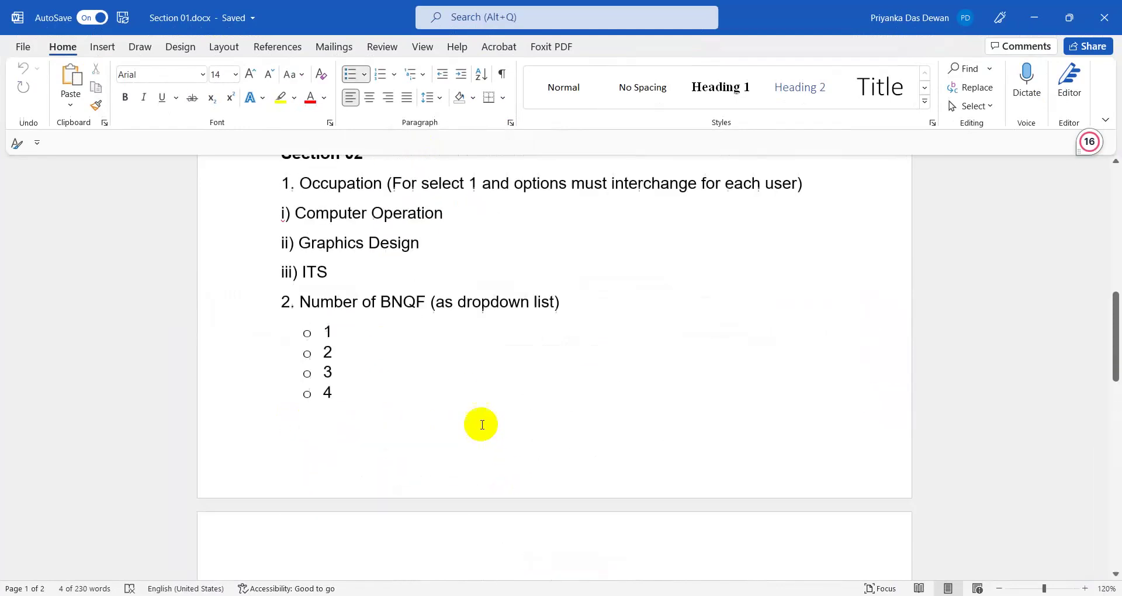
{"action": "left_click", "coordinate": [1034, 17]}
{"action": "scroll", "coordinate": [602, 435], "scroll_direction": "down", "scroll_amount": 1}
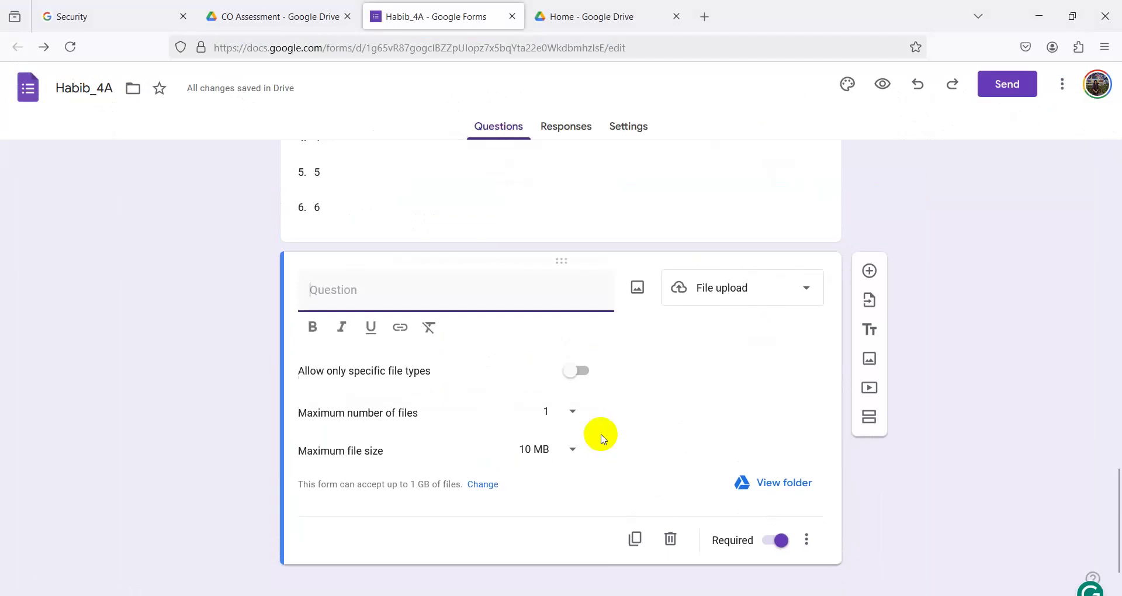
{"action": "right_click", "coordinate": [356, 268]}
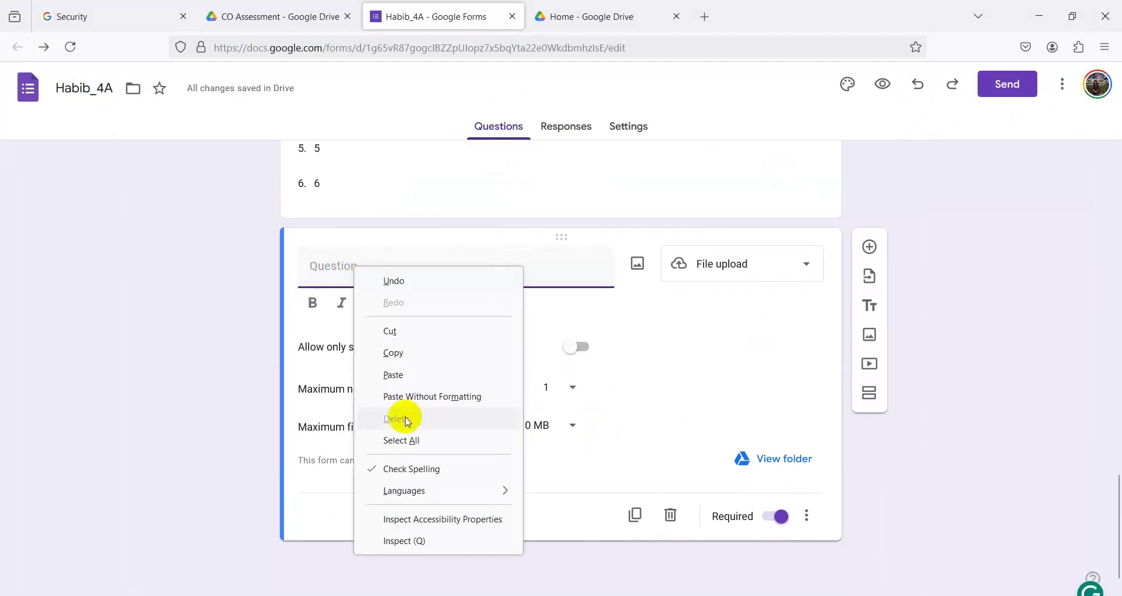
{"action": "left_click", "coordinate": [403, 375]}
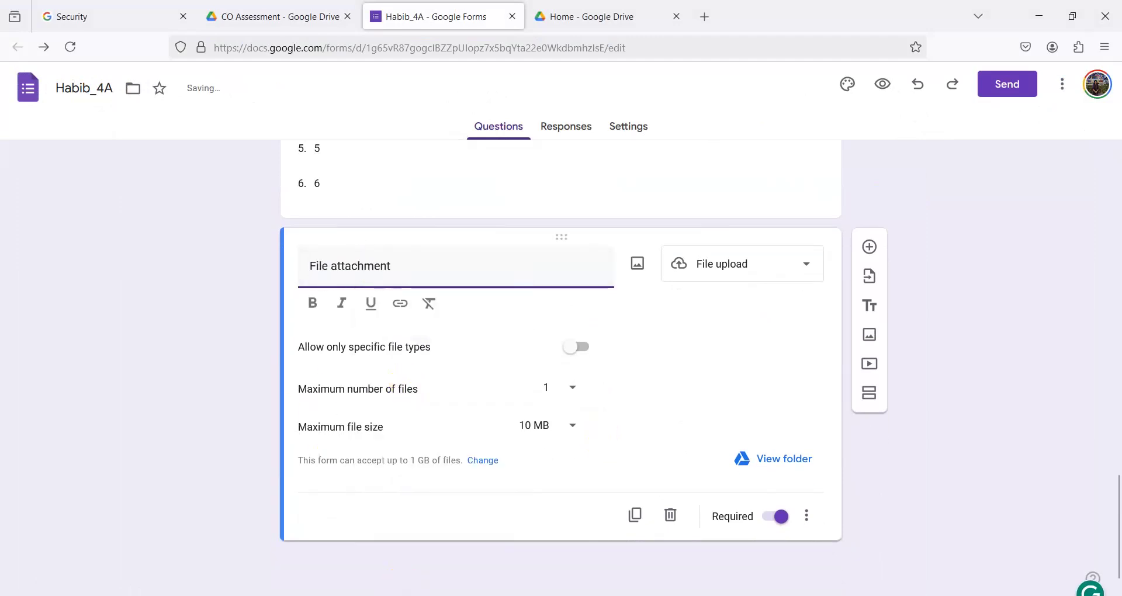
{"action": "left_click", "coordinate": [316, 588]}
- Admit the waiting guest from the Meet participants list, bringing the call to six
{"action": "left_click", "coordinate": [316, 584]}
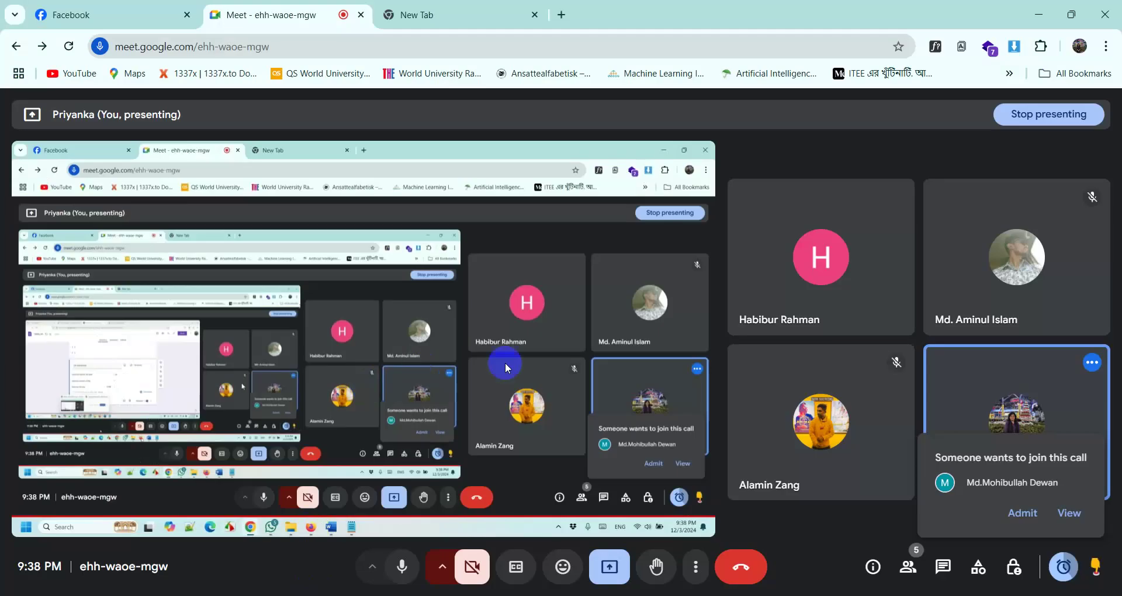
{"action": "left_click", "coordinate": [907, 566]}
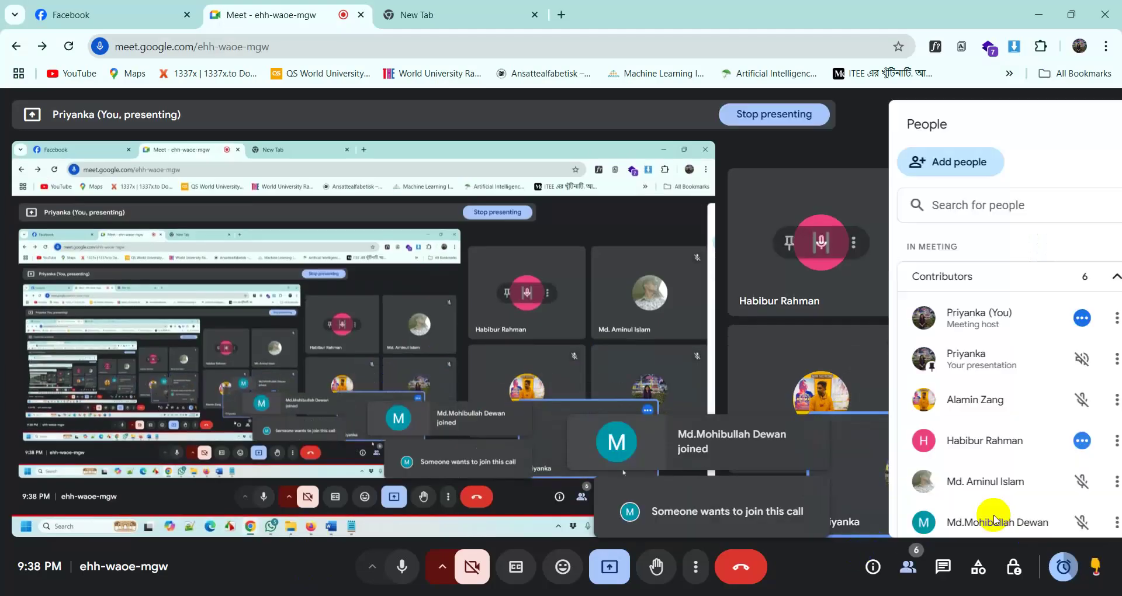
{"action": "scroll", "coordinate": [922, 472], "scroll_direction": "down", "scroll_amount": 1}
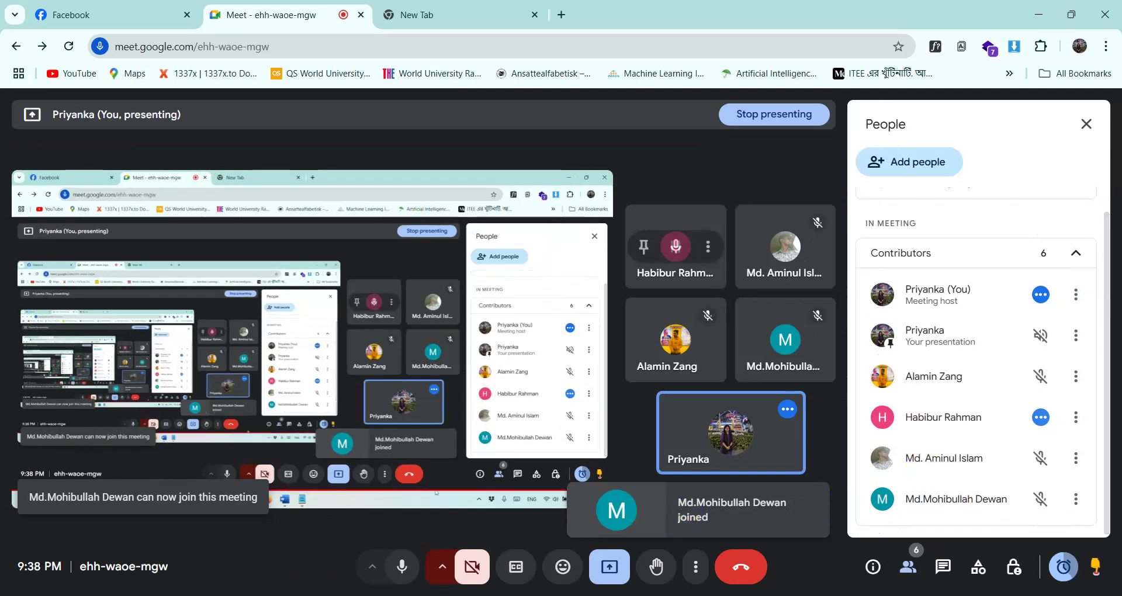
{"action": "left_click", "coordinate": [1082, 133]}
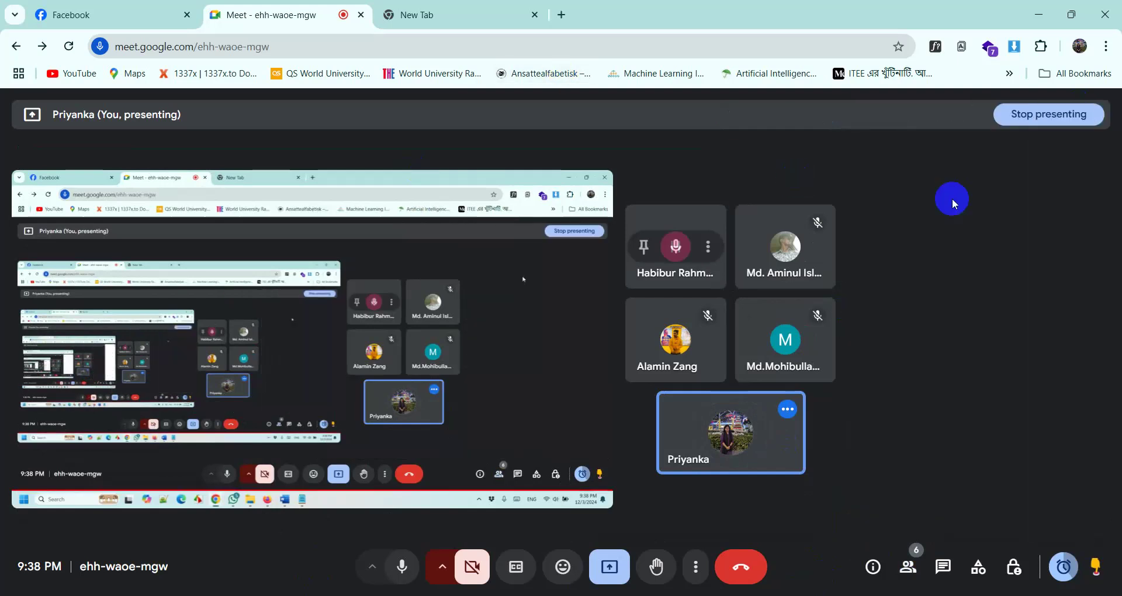
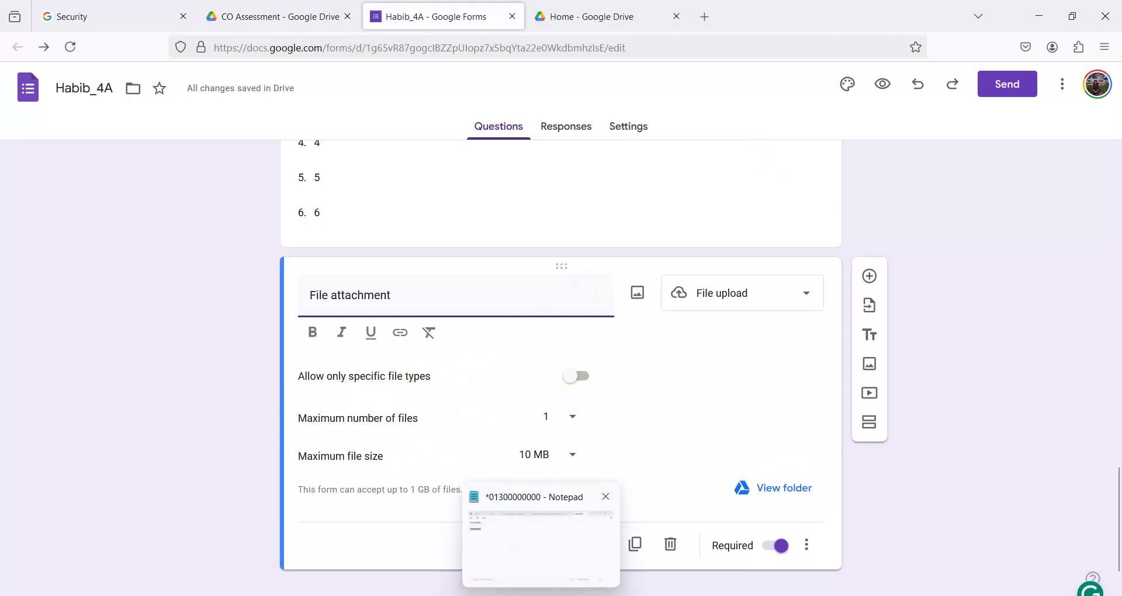
- Review the requirements document, then return to the form editor
{"action": "left_click", "coordinate": [509, 593]}
{"action": "left_click", "coordinate": [510, 593]}
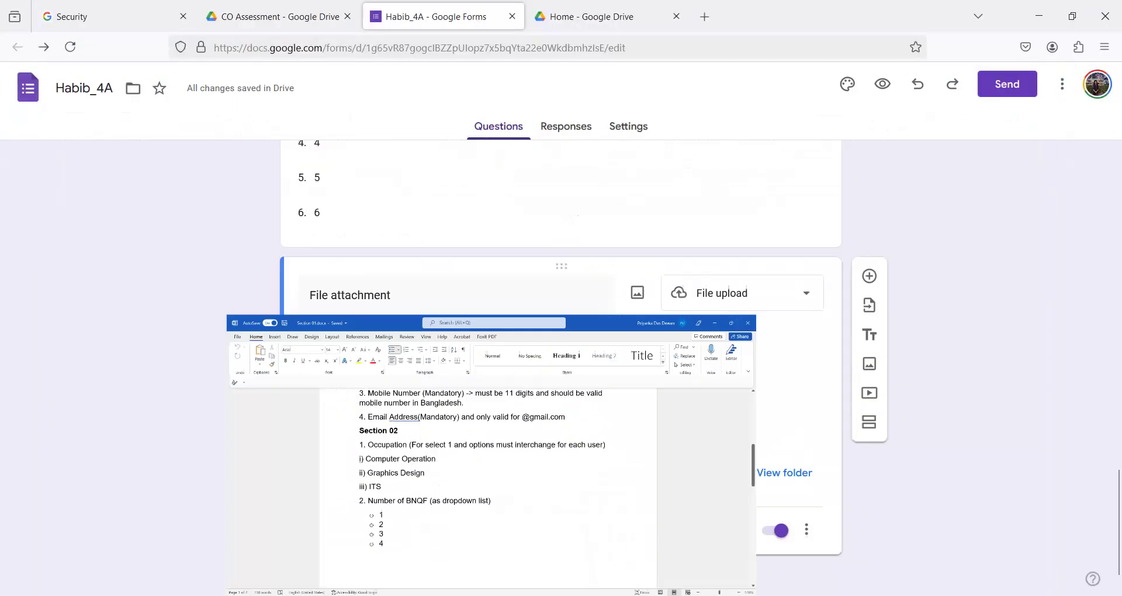
{"action": "left_click", "coordinate": [509, 593]}
{"action": "scroll", "coordinate": [476, 438], "scroll_direction": "down", "scroll_amount": 5}
{"action": "scroll", "coordinate": [485, 443], "scroll_direction": "down", "scroll_amount": 3}
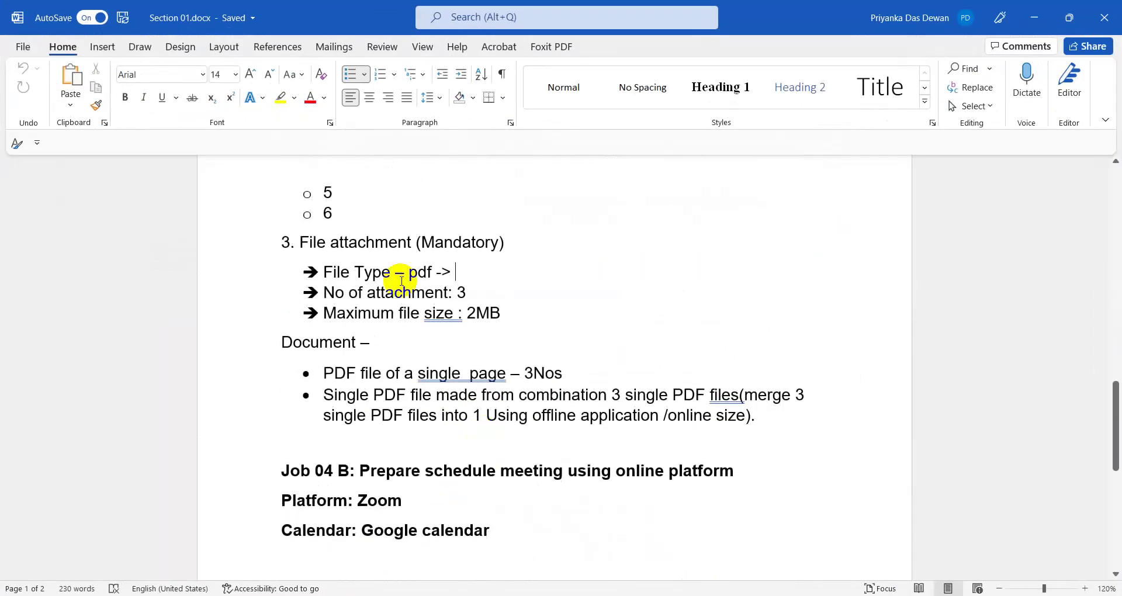
{"action": "left_click", "coordinate": [1034, 18]}
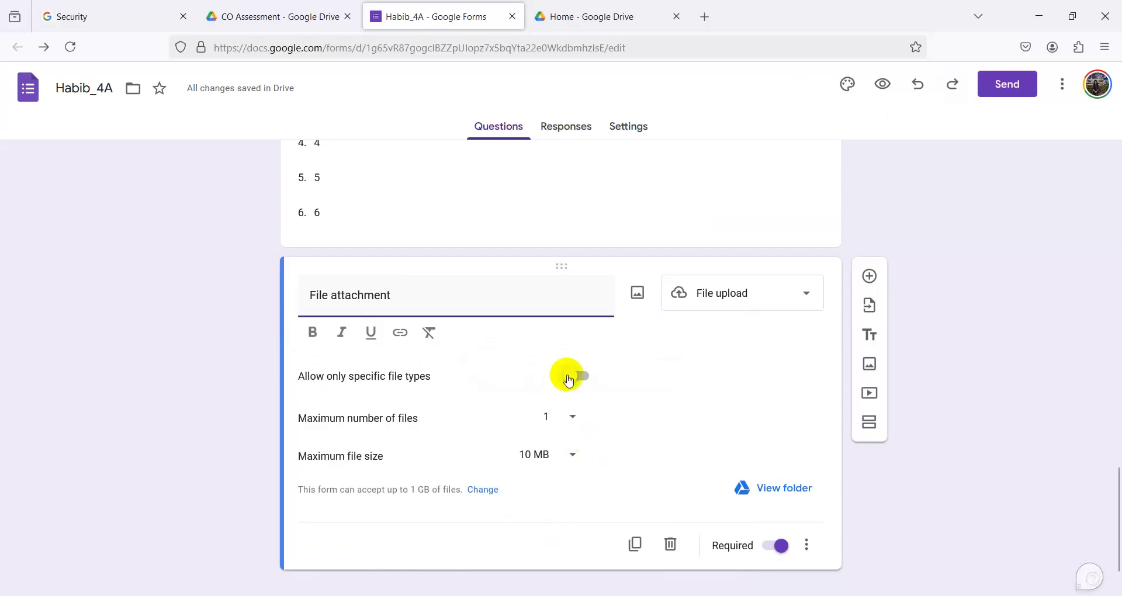
- Restrict the File attachment question to PDF files only
{"action": "left_click", "coordinate": [578, 375]}
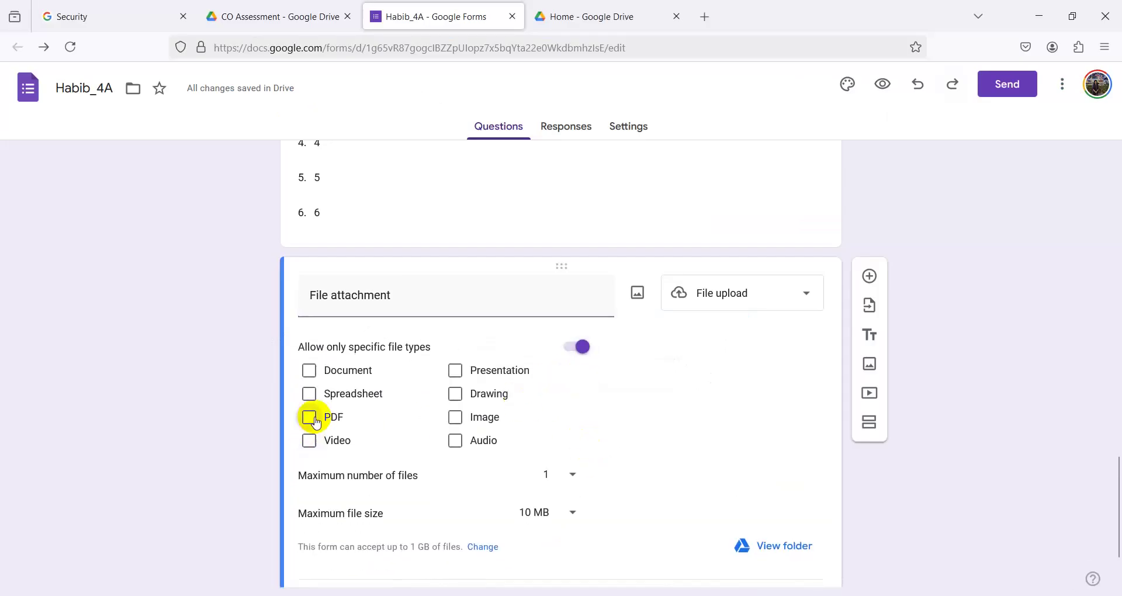
{"action": "left_click", "coordinate": [309, 418]}
{"action": "scroll", "coordinate": [307, 429], "scroll_direction": "down", "scroll_amount": 3}
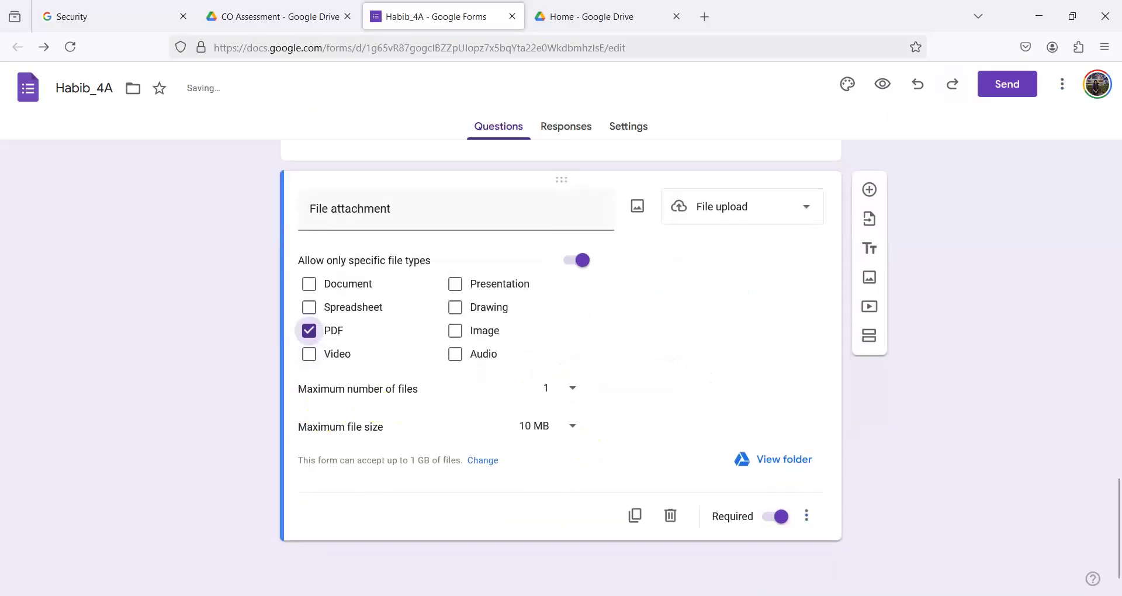
{"action": "key", "text": "alt+Tab"}
{"action": "key", "text": "alt+Tab"}
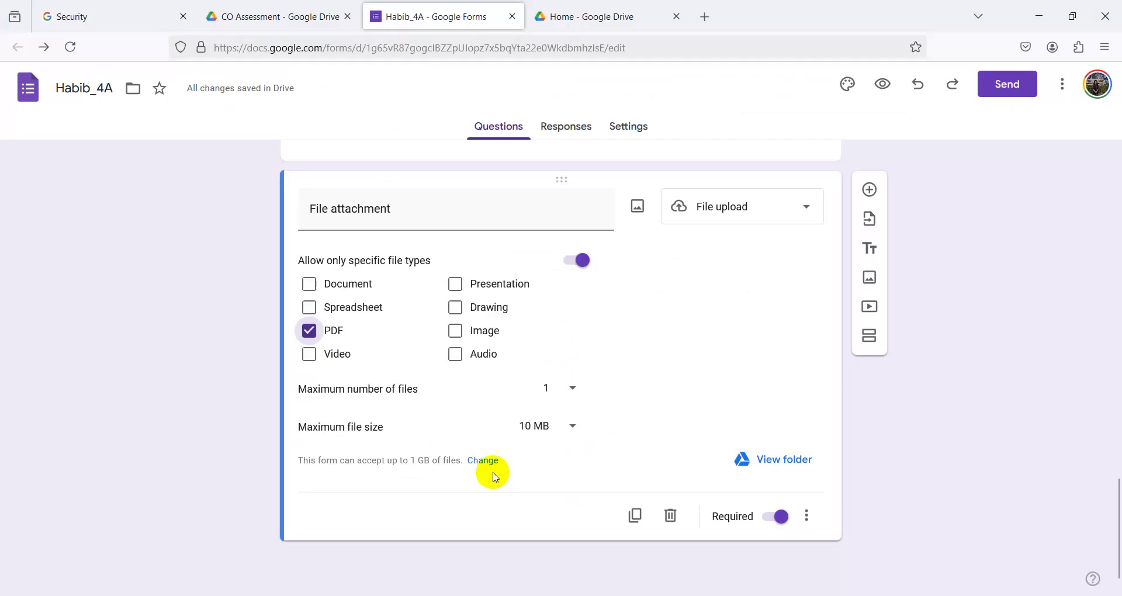
- Set the maximum number of files to 5 and the maximum file size to 10 MB
{"action": "left_click", "coordinate": [572, 390]}
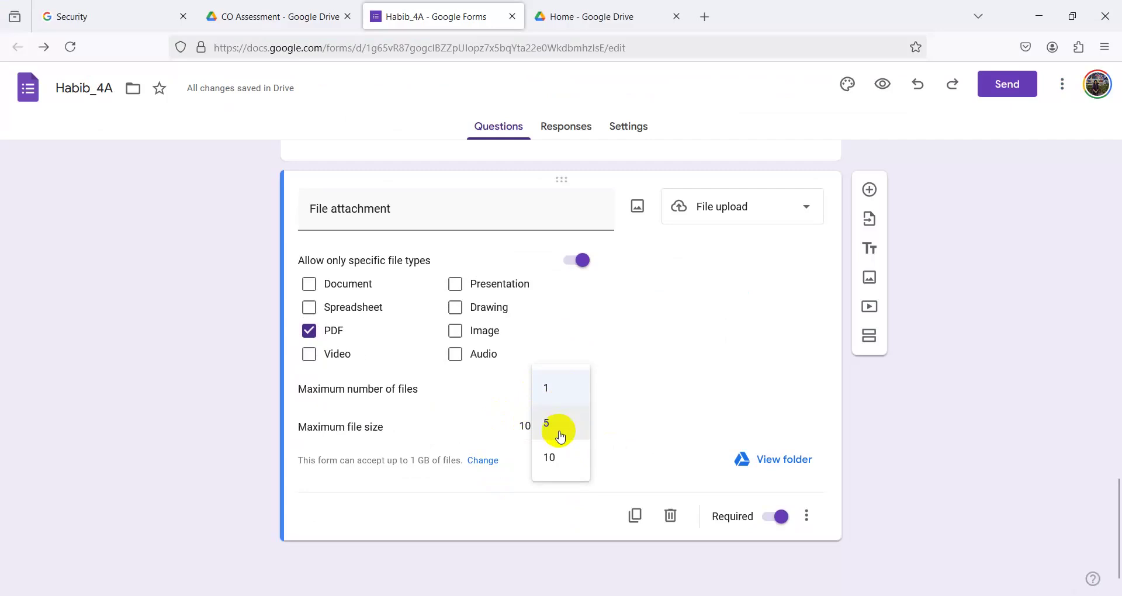
{"action": "left_click", "coordinate": [559, 432]}
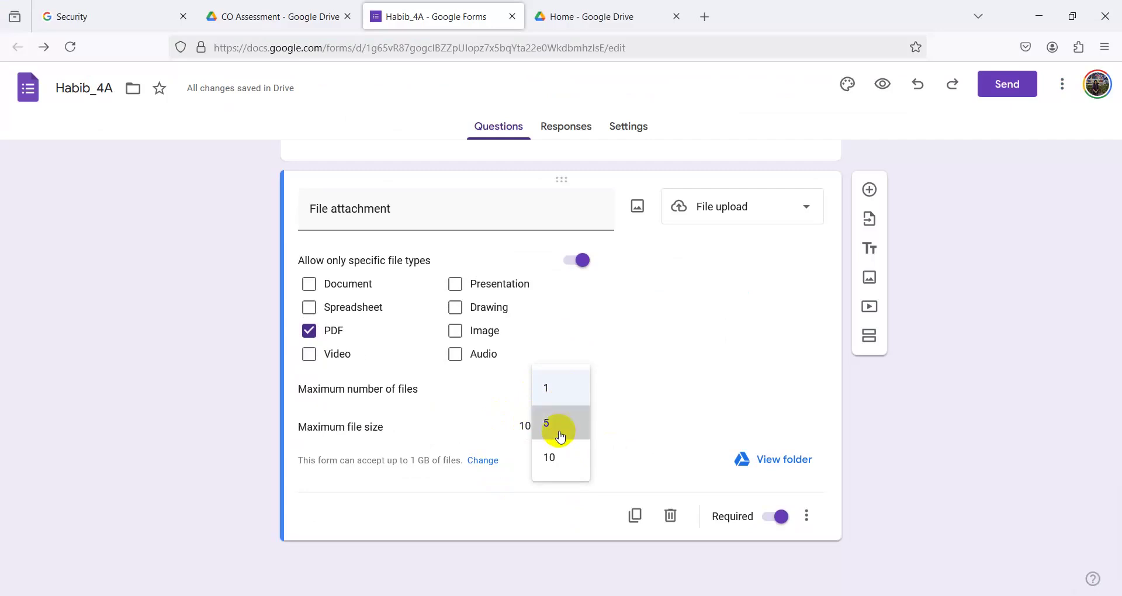
{"action": "left_click", "coordinate": [559, 434]}
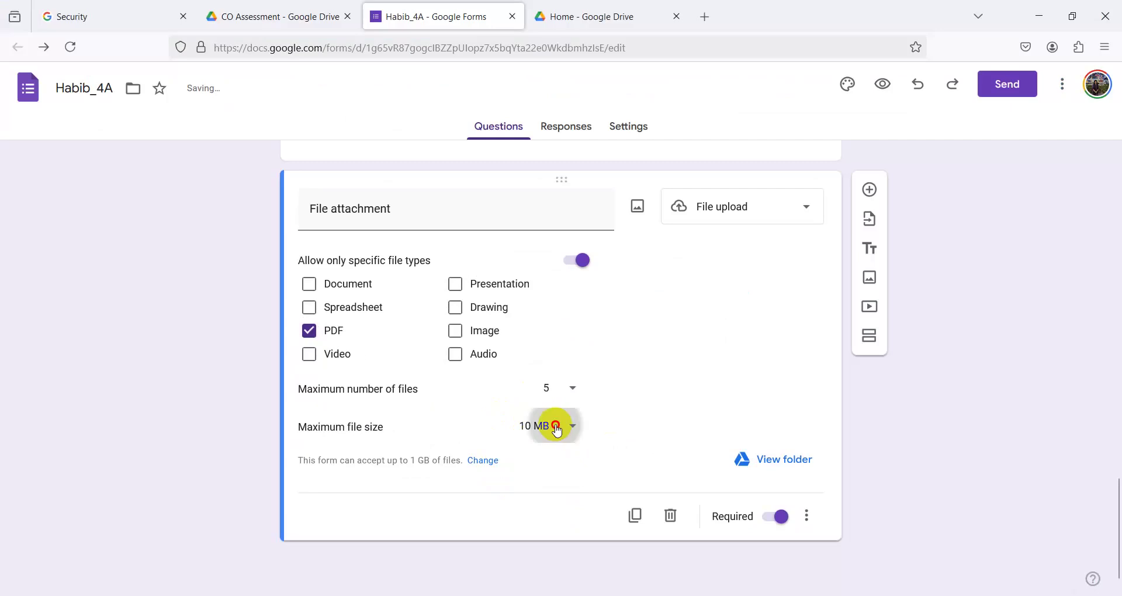
{"action": "left_click", "coordinate": [557, 430]}
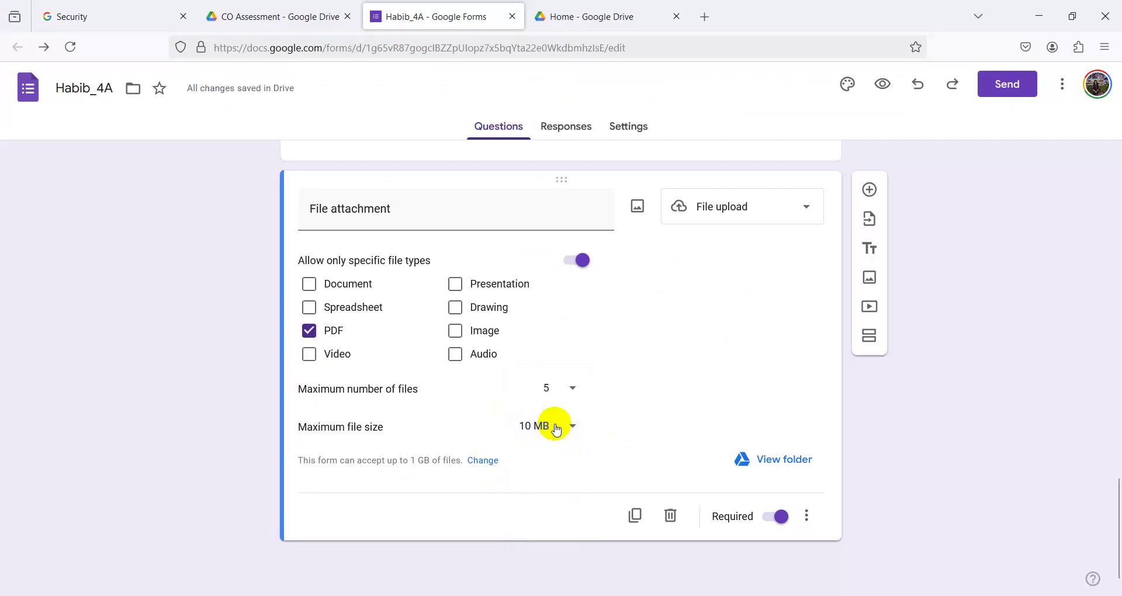
{"action": "key", "text": "alt+Tab"}
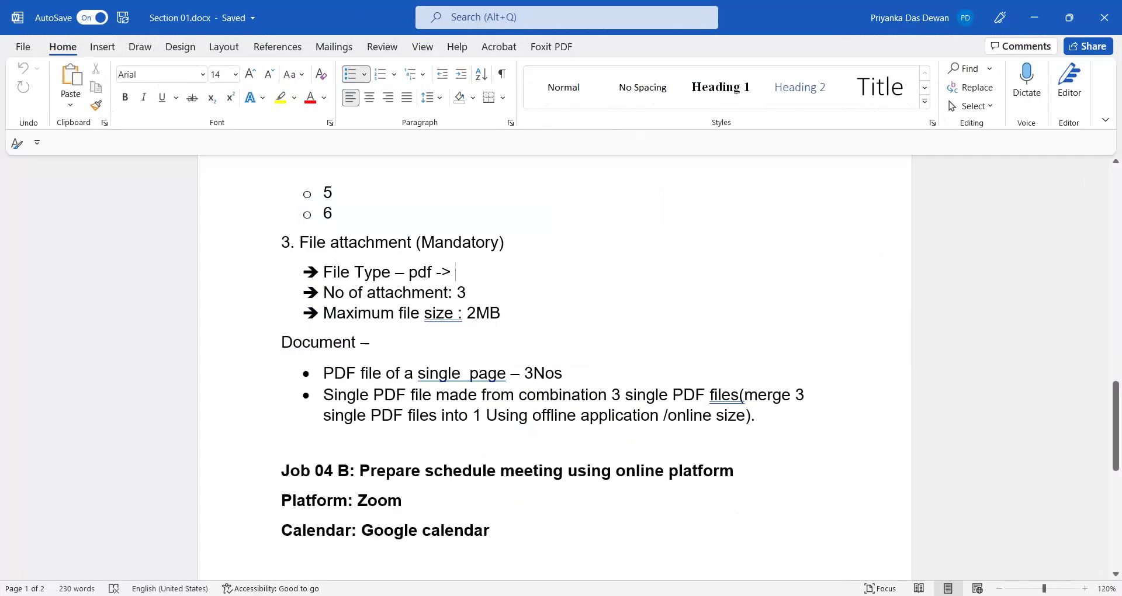
{"action": "key", "text": "alt+Tab"}
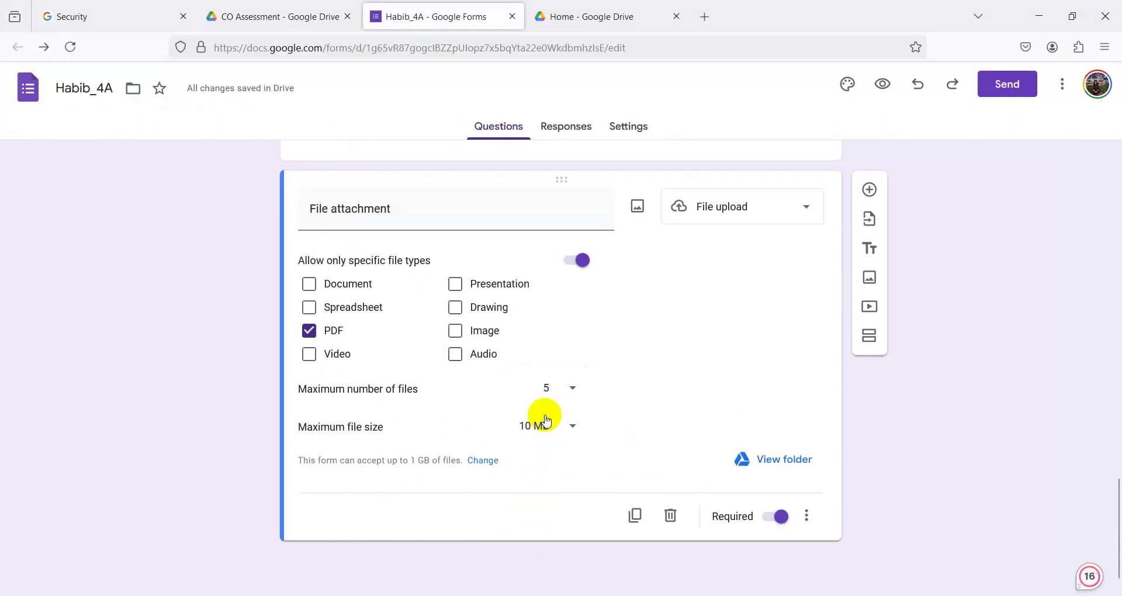
- Recheck the 5-file limit and 10 MB size against the requirements document
{"action": "left_click", "coordinate": [546, 420]}
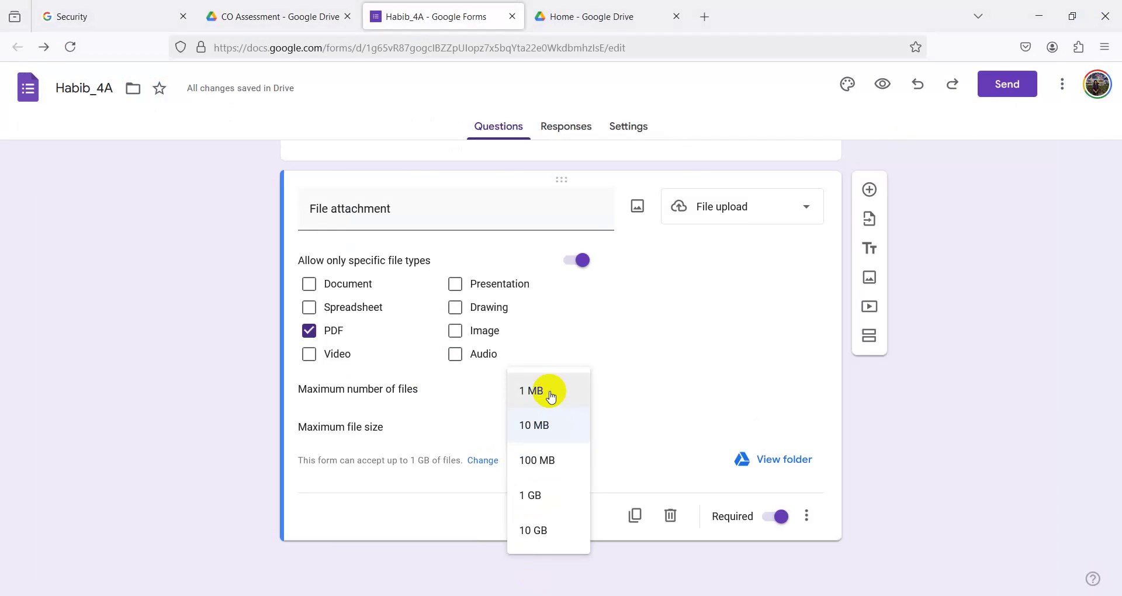
{"action": "left_click", "coordinate": [554, 428]}
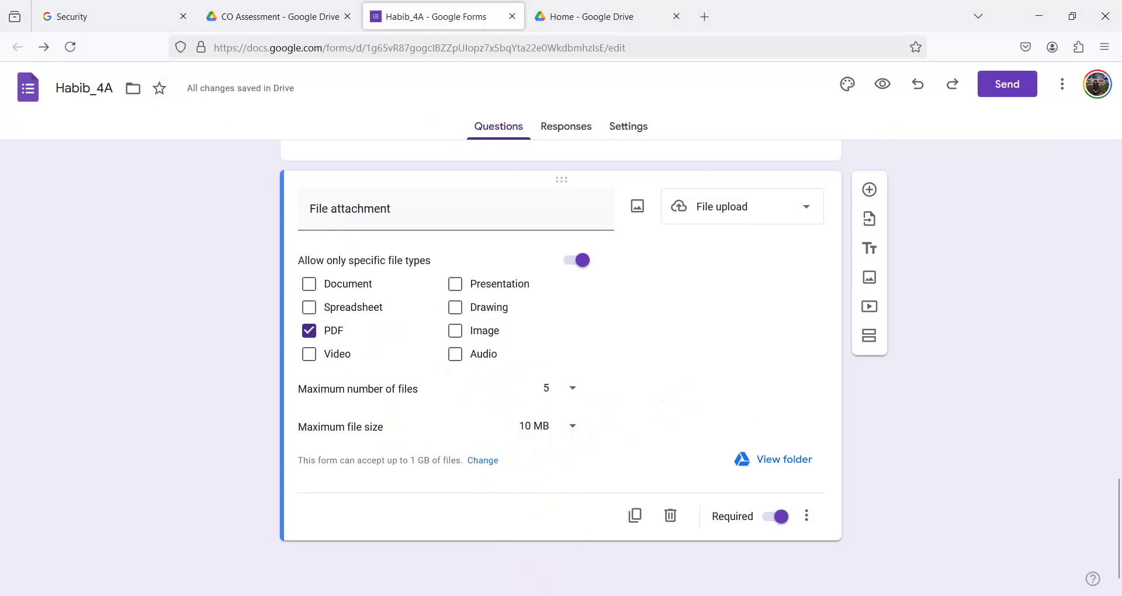
{"action": "left_click", "coordinate": [562, 387]}
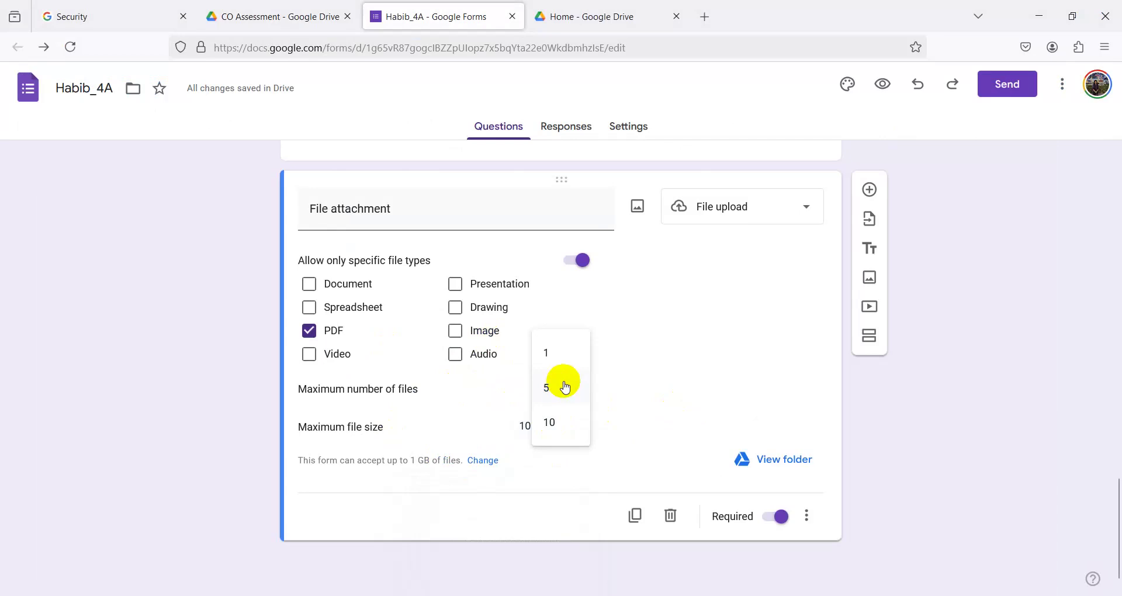
{"action": "left_click", "coordinate": [562, 387]}
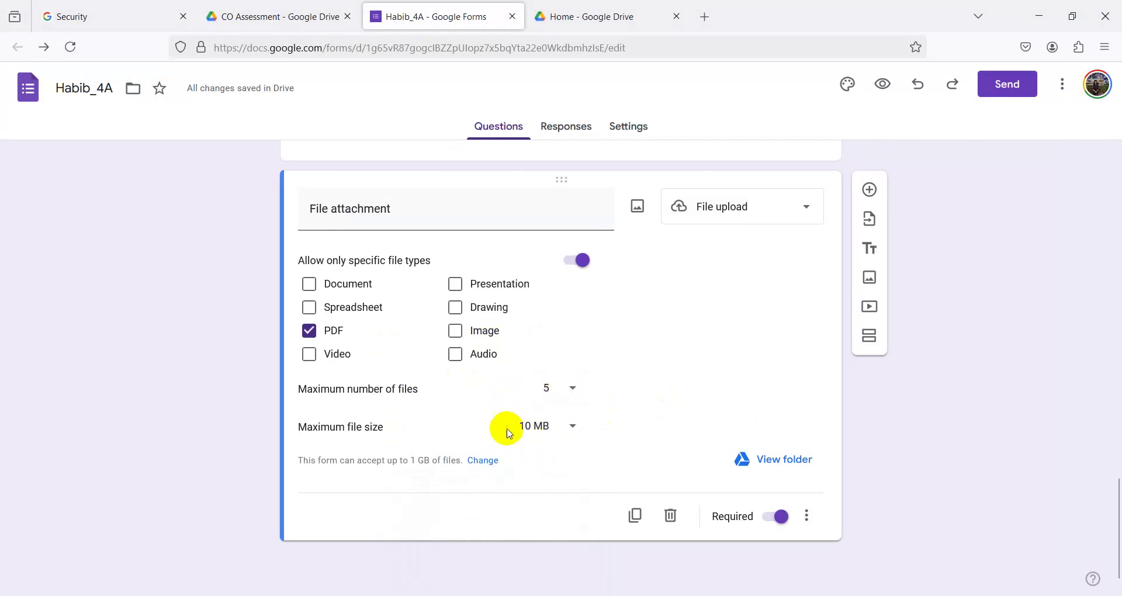
{"action": "left_click", "coordinate": [537, 429]}
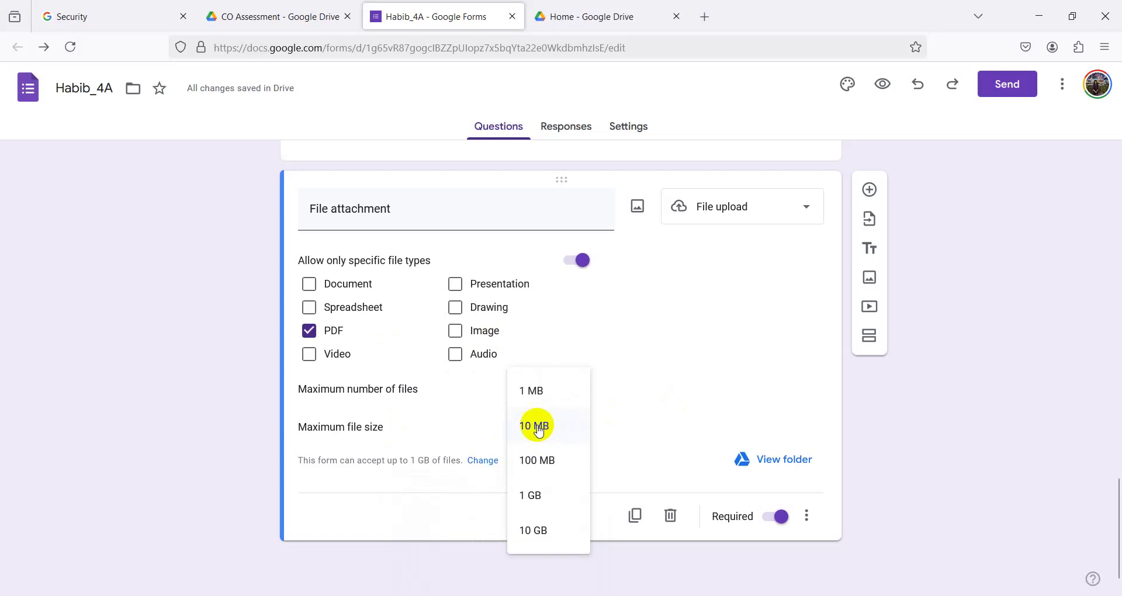
{"action": "left_click", "coordinate": [596, 397]}
{"action": "key", "text": "alt+Tab"}
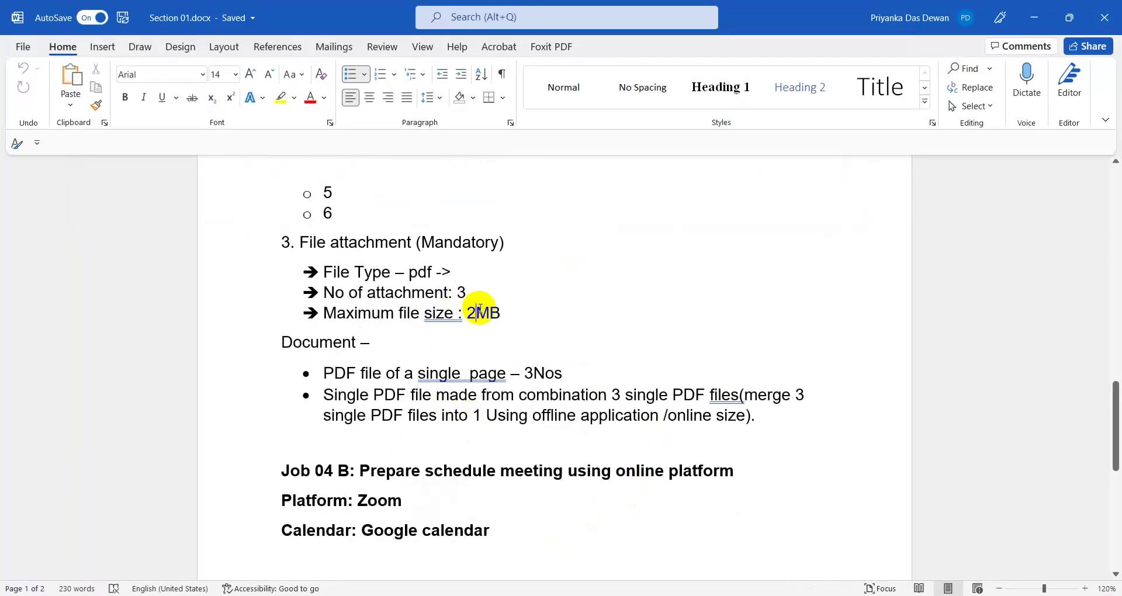
{"action": "left_click", "coordinate": [1033, 17]}
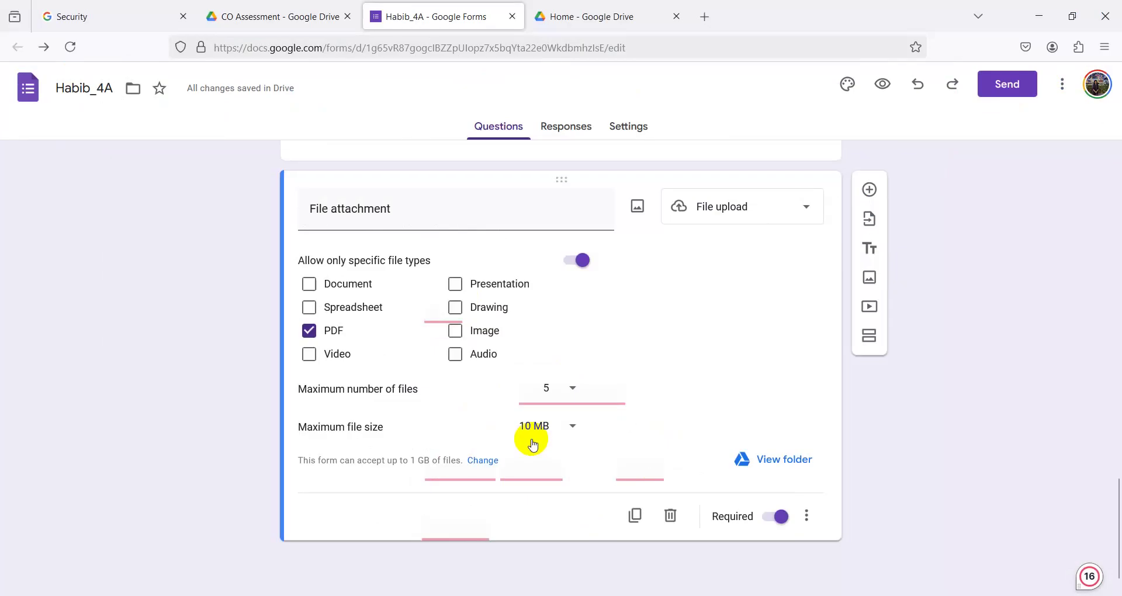
- Turn off Required on the Number of BNQF question and open the respondent preview
{"action": "scroll", "coordinate": [532, 446], "scroll_direction": "up", "scroll_amount": 3}
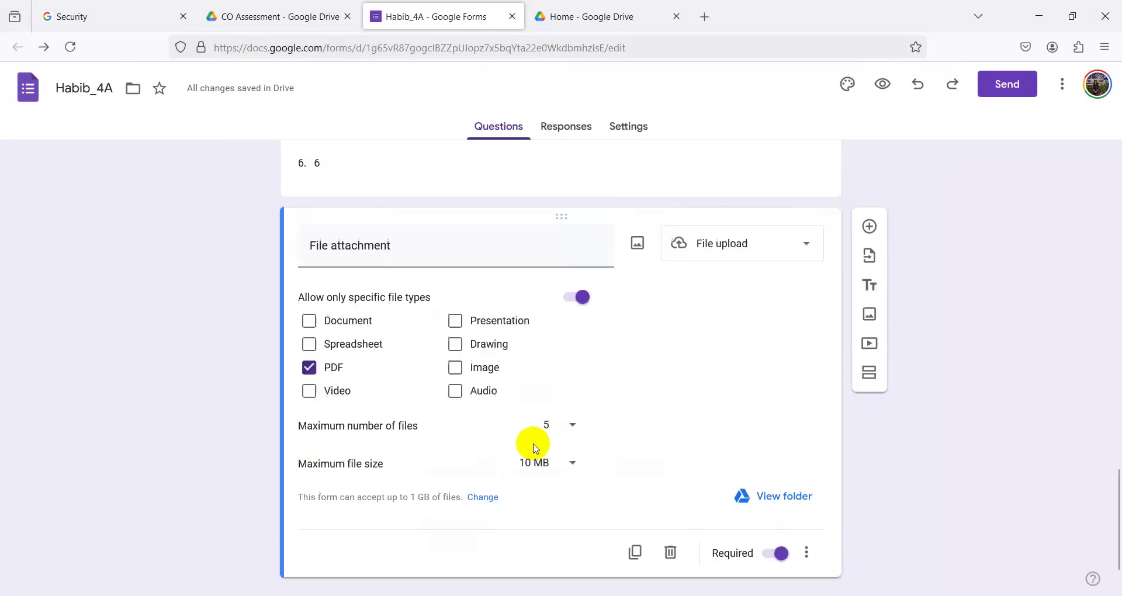
{"action": "scroll", "coordinate": [535, 458], "scroll_direction": "down", "scroll_amount": 3}
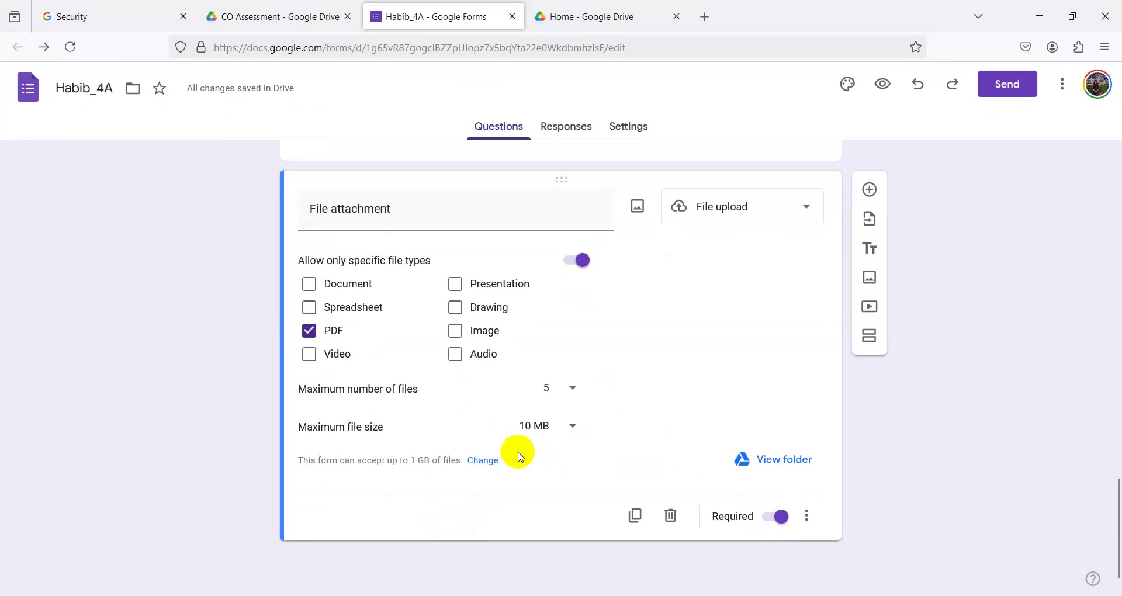
{"action": "scroll", "coordinate": [519, 455], "scroll_direction": "up", "scroll_amount": 10}
{"action": "scroll", "coordinate": [648, 427], "scroll_direction": "up", "scroll_amount": 7}
{"action": "scroll", "coordinate": [608, 415], "scroll_direction": "down", "scroll_amount": 5}
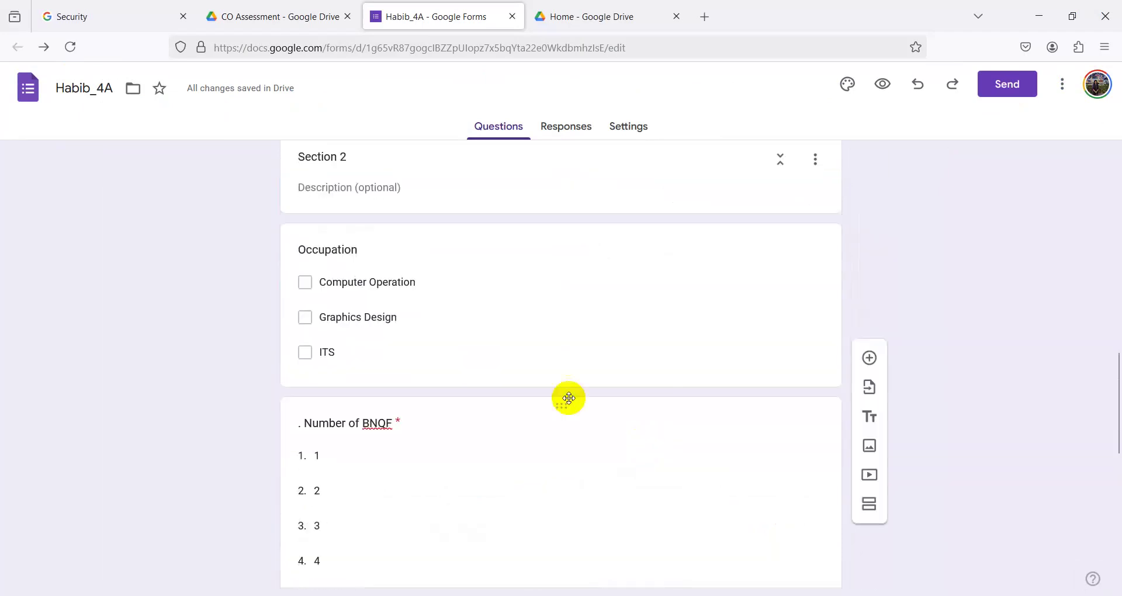
{"action": "scroll", "coordinate": [689, 470], "scroll_direction": "down", "scroll_amount": 5}
{"action": "left_click", "coordinate": [666, 301]}
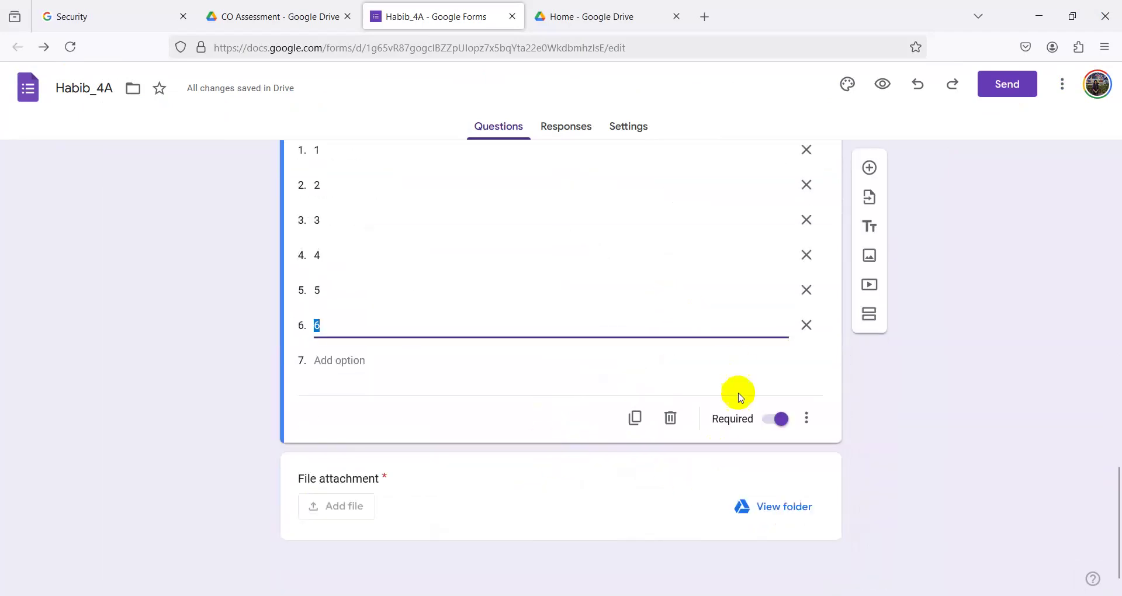
{"action": "left_click", "coordinate": [776, 419]}
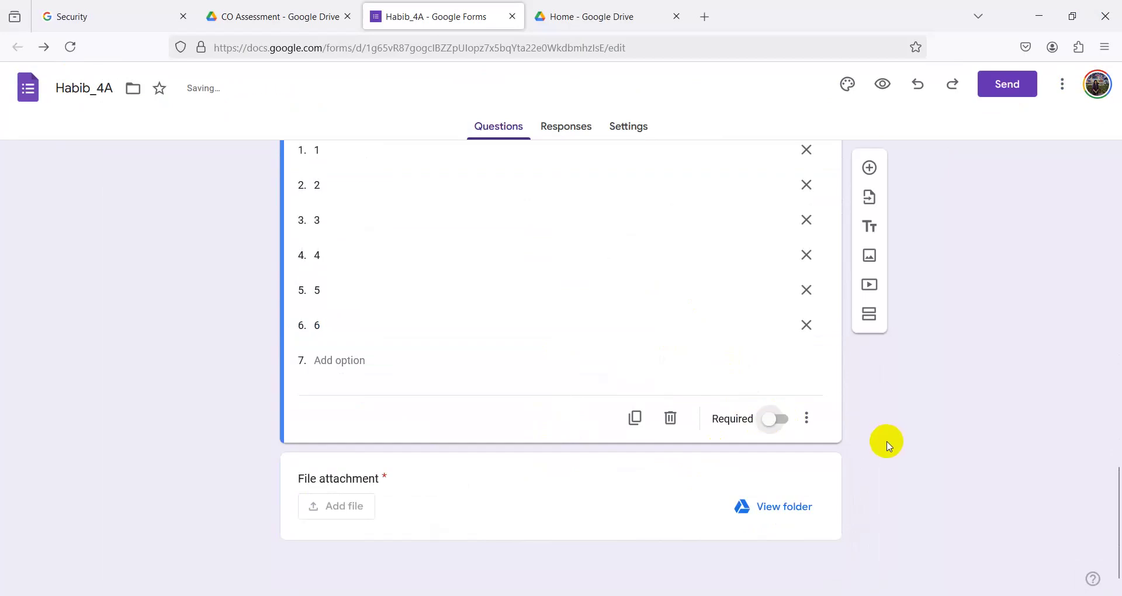
{"action": "left_click", "coordinate": [422, 568]}
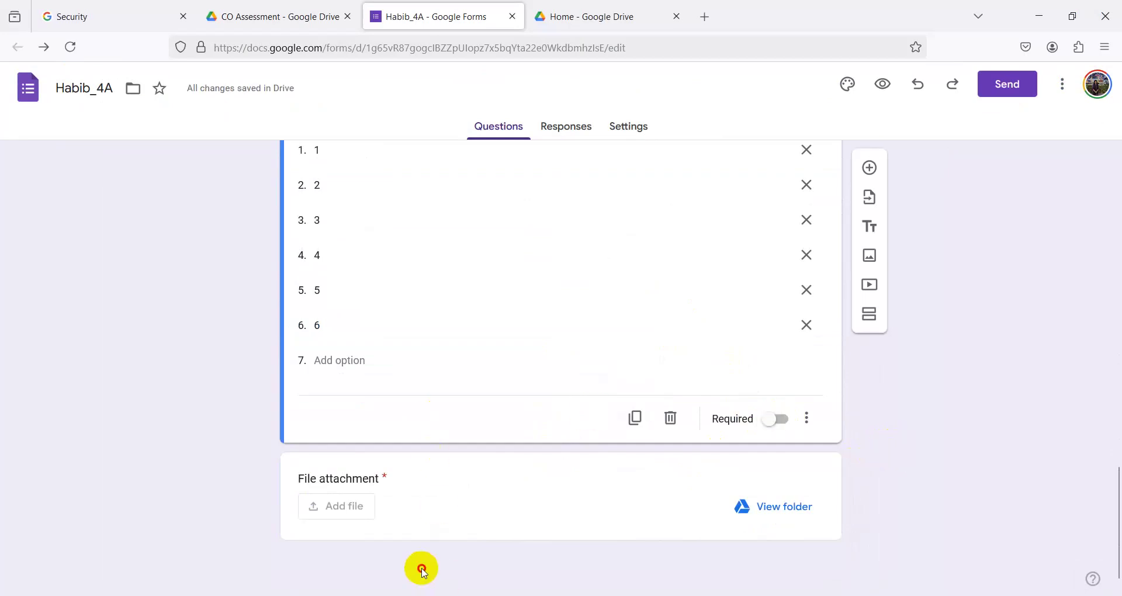
{"action": "scroll", "coordinate": [422, 570], "scroll_direction": "up", "scroll_amount": 15}
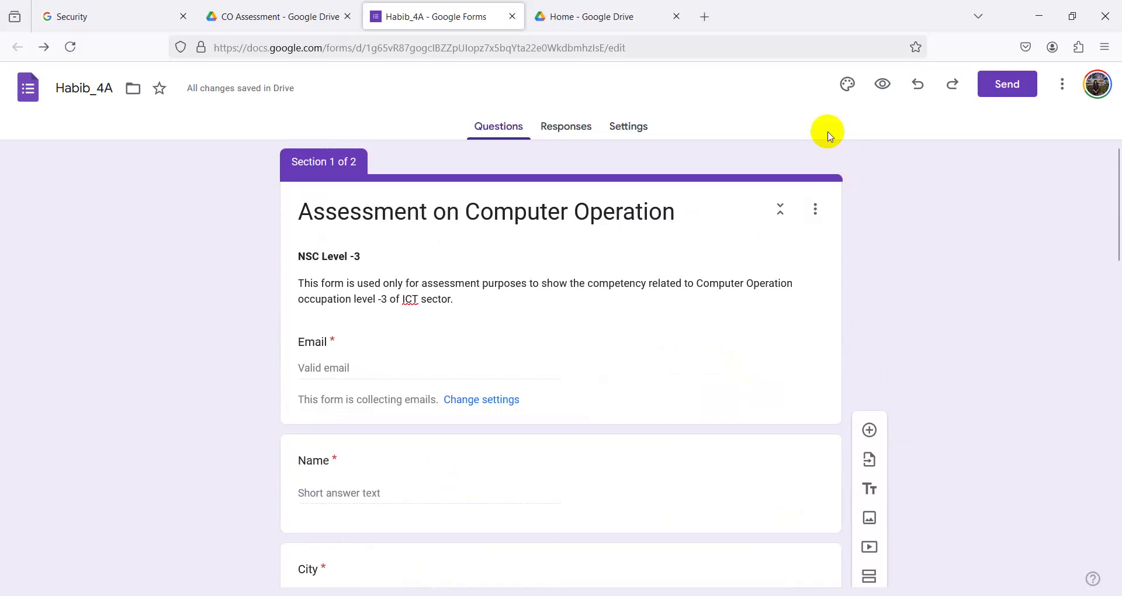
{"action": "left_click", "coordinate": [887, 87]}
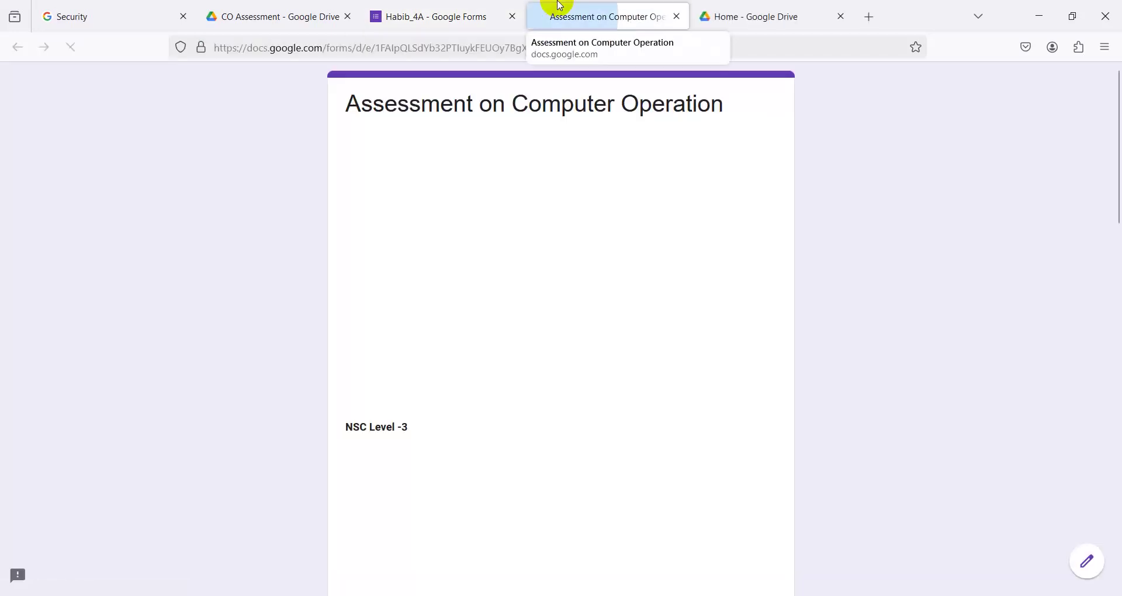
- Reload and scroll through the live form preview, then return to the Habib_4A editor
{"action": "left_click", "coordinate": [415, 8]}
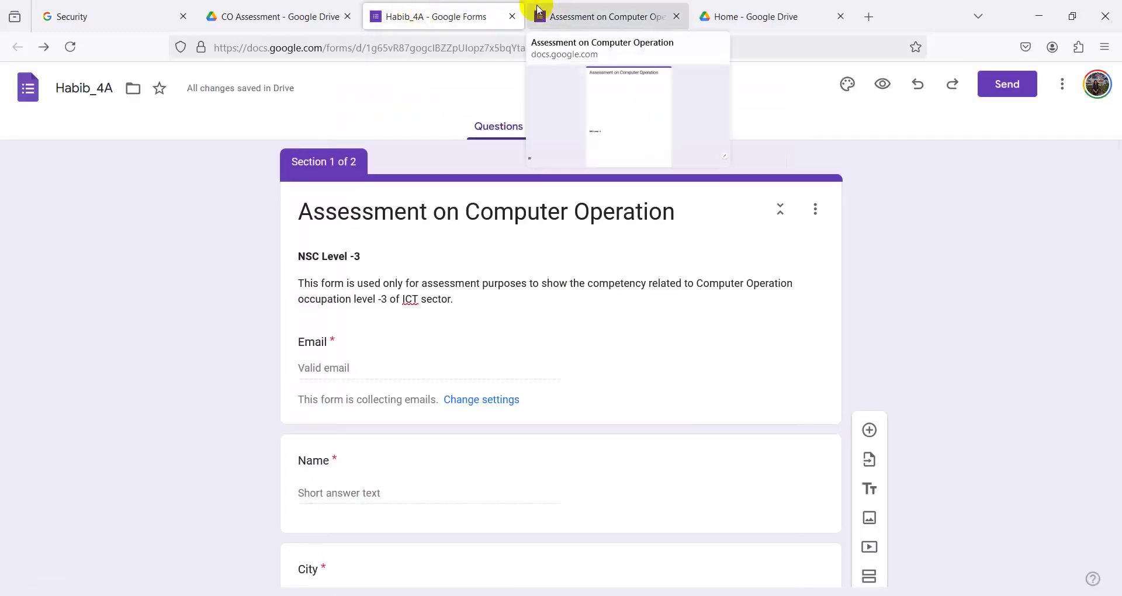
{"action": "left_click", "coordinate": [577, 23]}
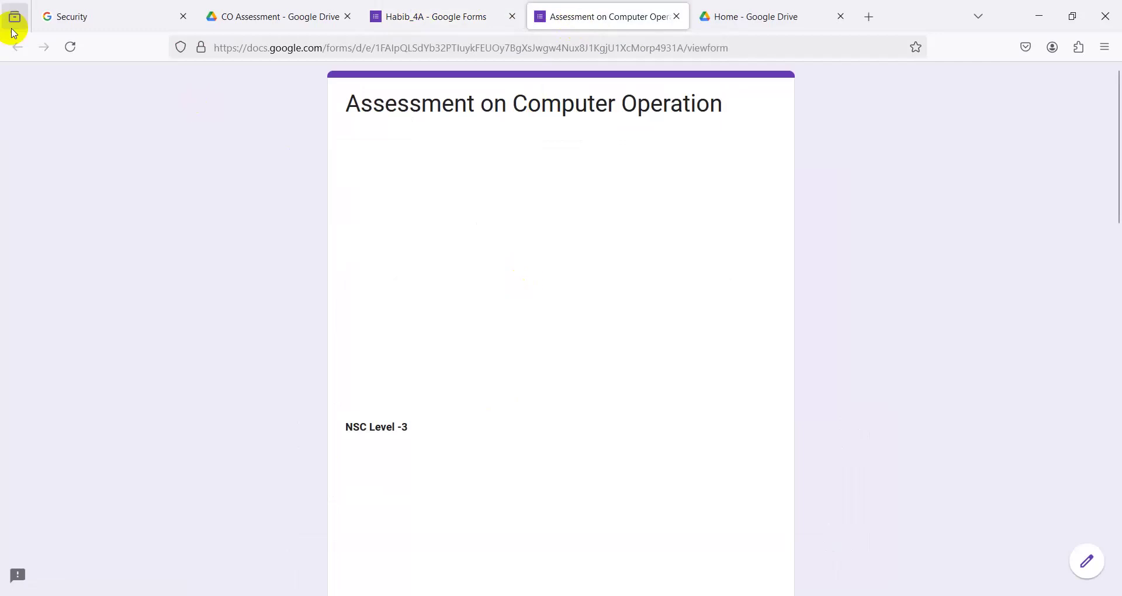
{"action": "left_click", "coordinate": [71, 47]}
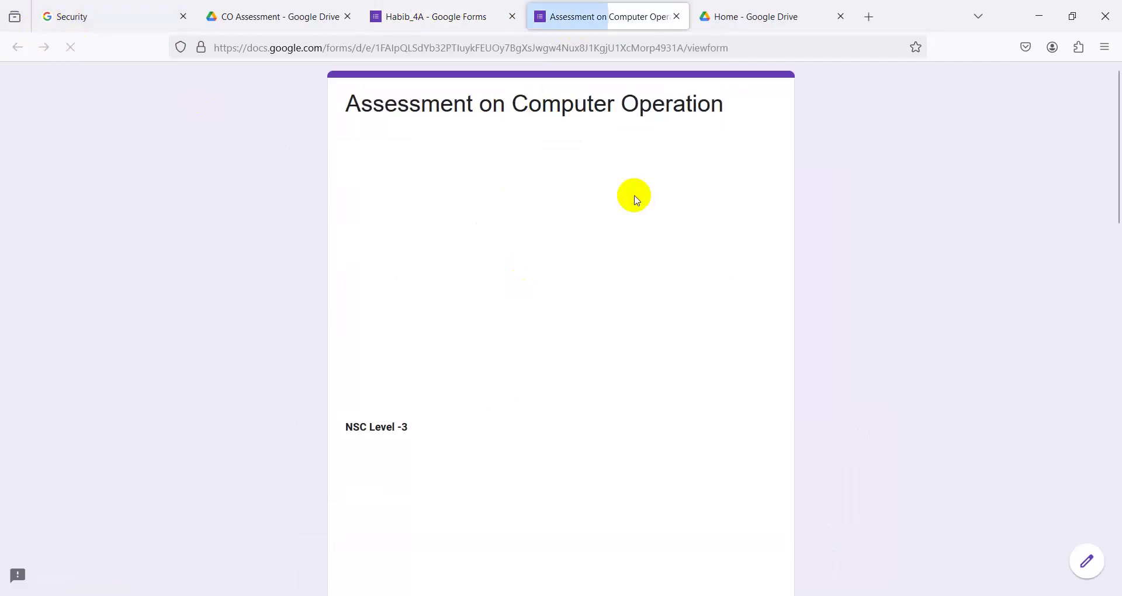
{"action": "scroll", "coordinate": [636, 406], "scroll_direction": "down", "scroll_amount": 10}
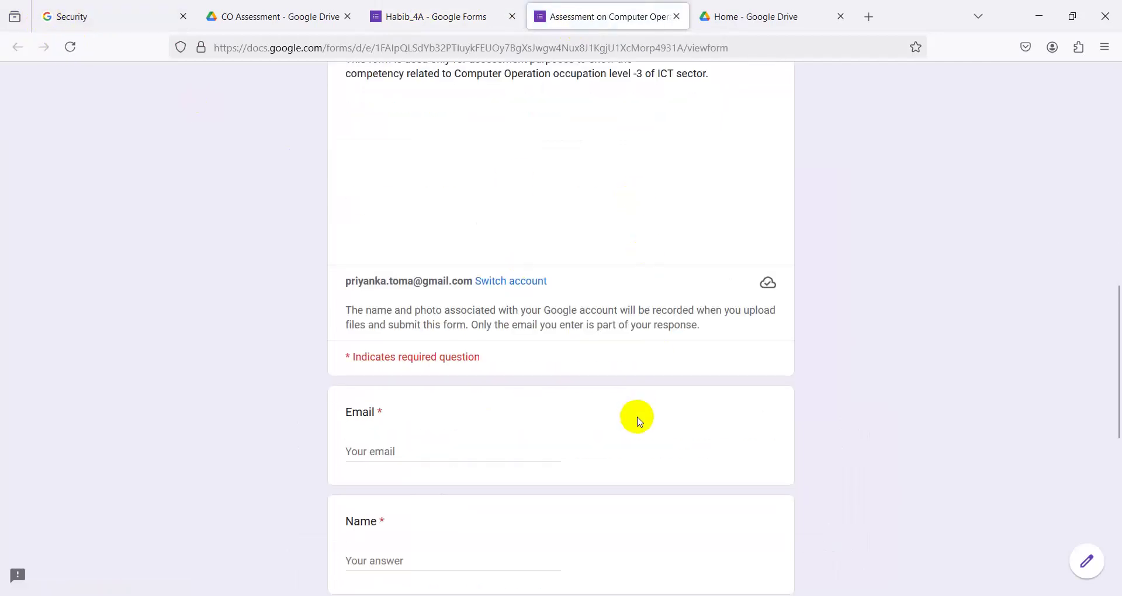
{"action": "scroll", "coordinate": [639, 421], "scroll_direction": "down", "scroll_amount": 8}
{"action": "scroll", "coordinate": [639, 420], "scroll_direction": "up", "scroll_amount": 14}
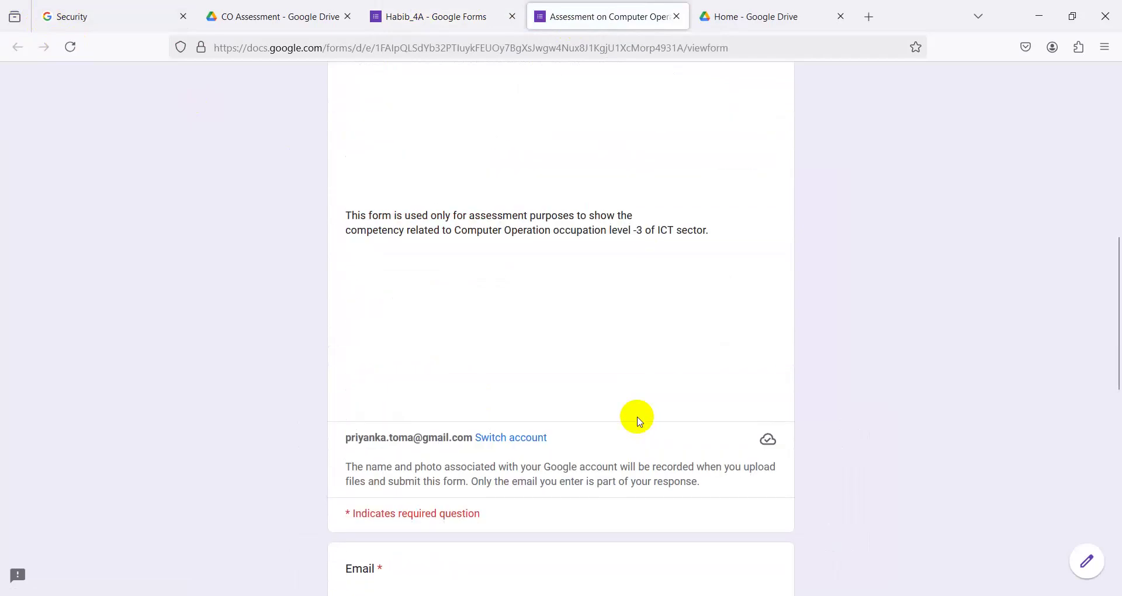
{"action": "left_click", "coordinate": [430, 18]}
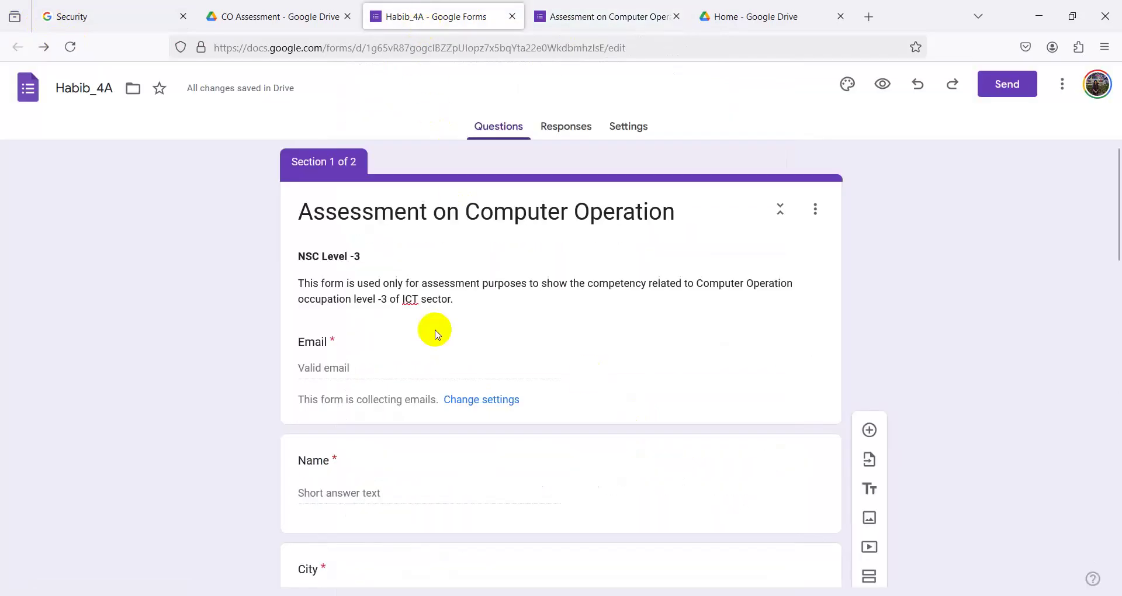
- Restore the line break so NSC Level -3 stays on its own line in the description
{"action": "left_click", "coordinate": [472, 303]}
{"action": "key", "text": "ctrl+a"}
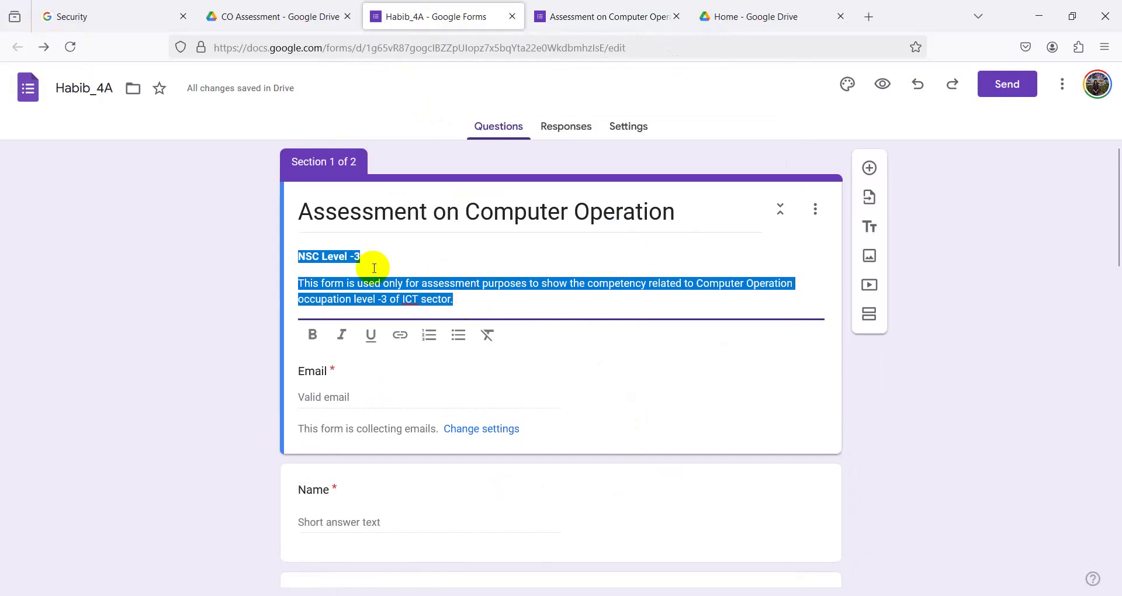
{"action": "left_click", "coordinate": [393, 260]}
{"action": "key", "text": "Delete"}
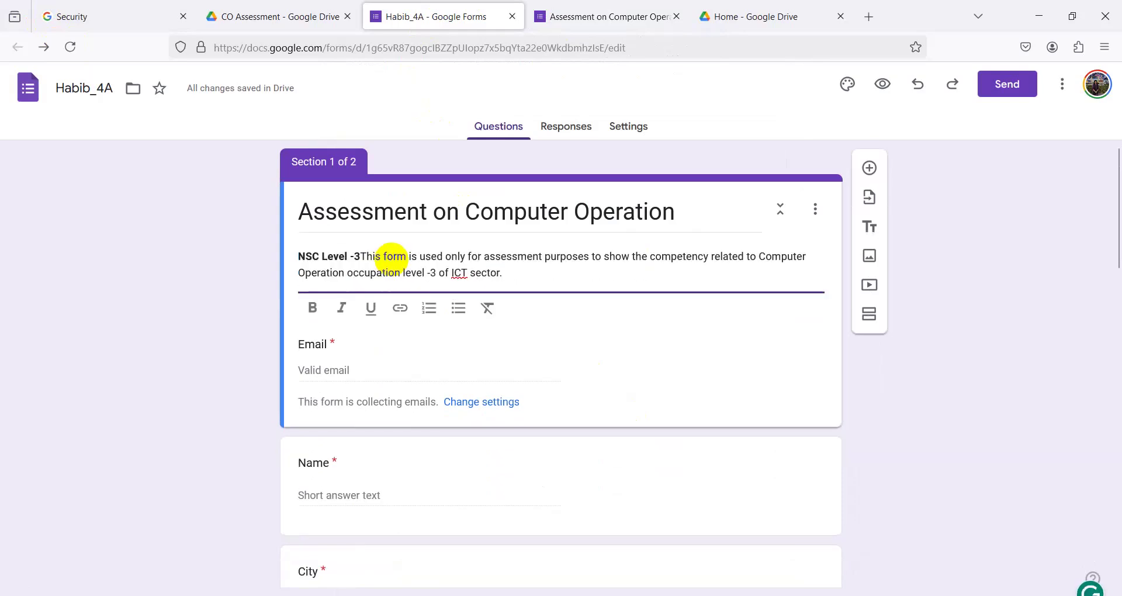
{"action": "key", "text": "Return"}
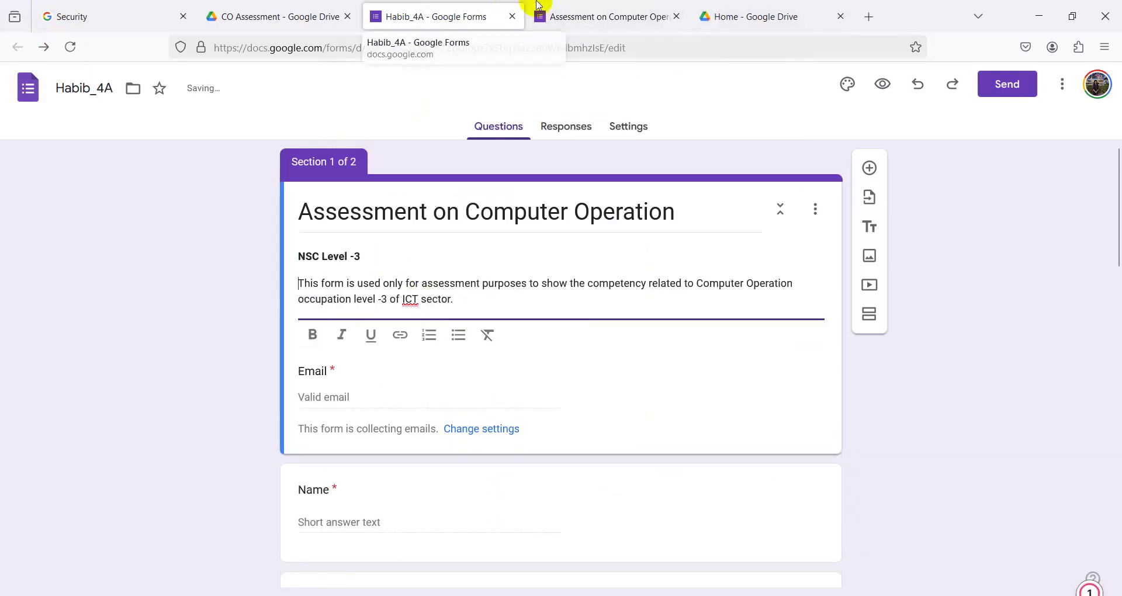
- Compare the live form with the editor, then switch to the live form for testing
{"action": "left_click", "coordinate": [538, 4]}
{"action": "scroll", "coordinate": [510, 327], "scroll_direction": "down", "scroll_amount": 10}
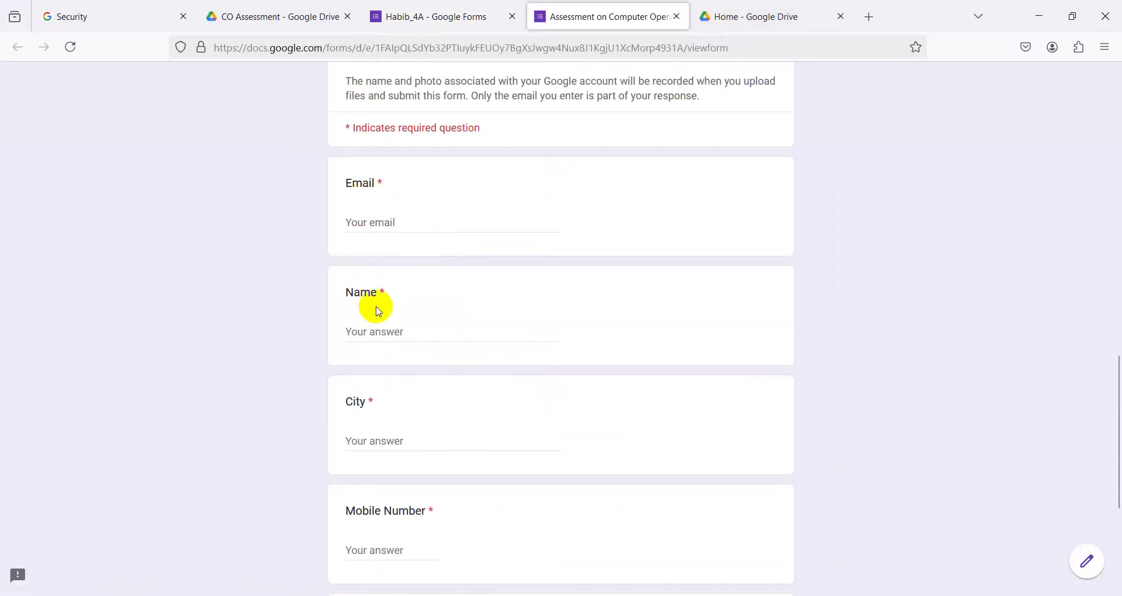
{"action": "scroll", "coordinate": [379, 311], "scroll_direction": "down", "scroll_amount": 3}
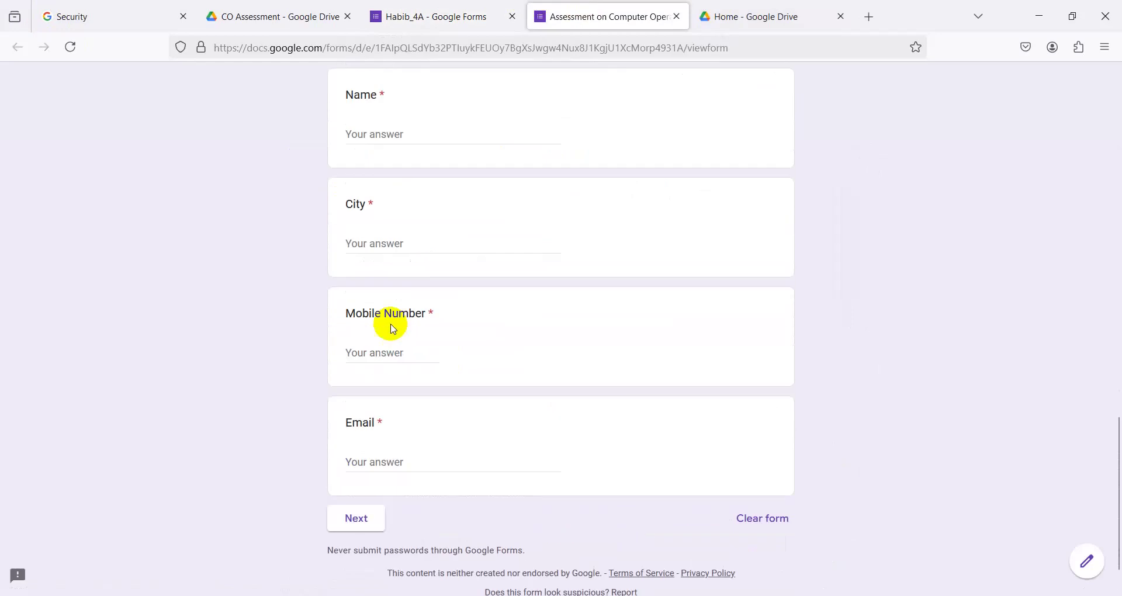
{"action": "scroll", "coordinate": [392, 328], "scroll_direction": "up", "scroll_amount": 3}
{"action": "left_click", "coordinate": [433, 16]}
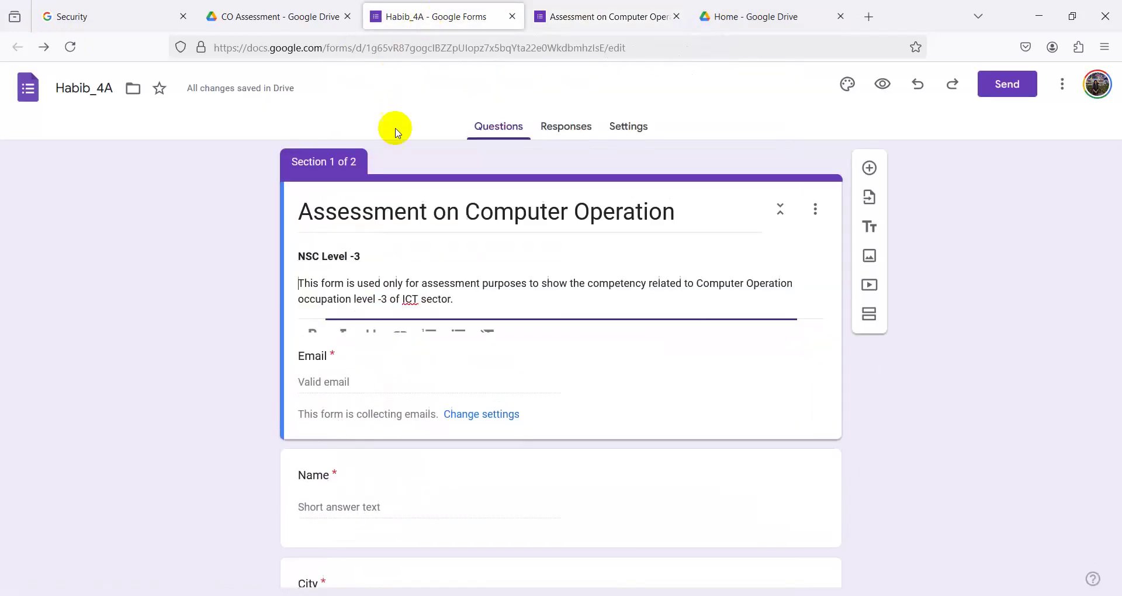
{"action": "scroll", "coordinate": [351, 476], "scroll_direction": "down", "scroll_amount": 1}
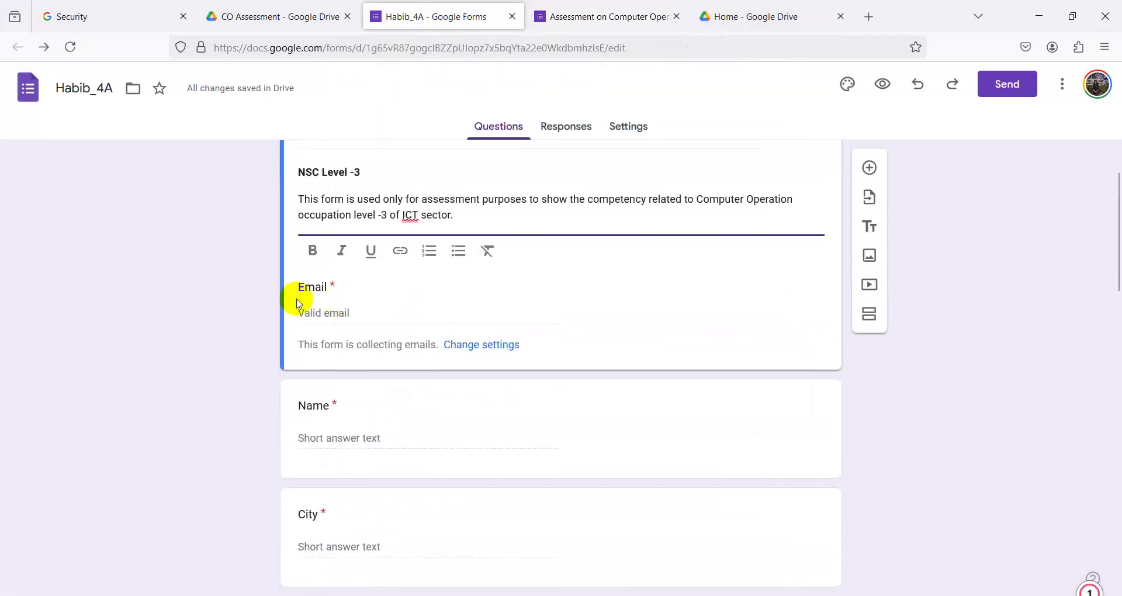
{"action": "left_click", "coordinate": [612, 16]}
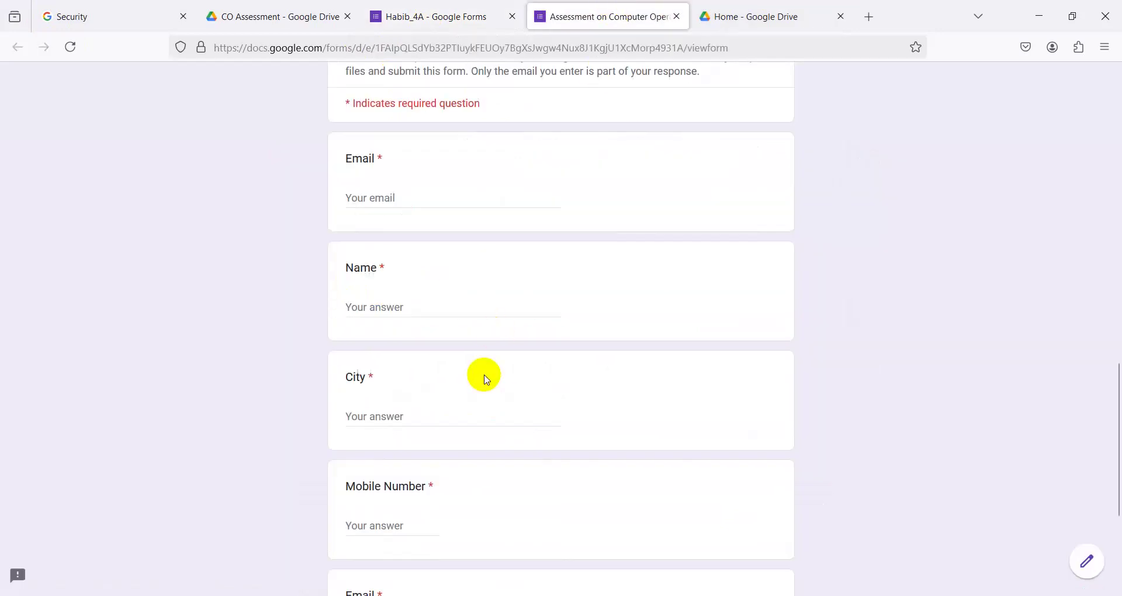
- Begin typing a test mobile number in the Mobile Number field
{"action": "scroll", "coordinate": [358, 274], "scroll_direction": "down", "scroll_amount": 3}
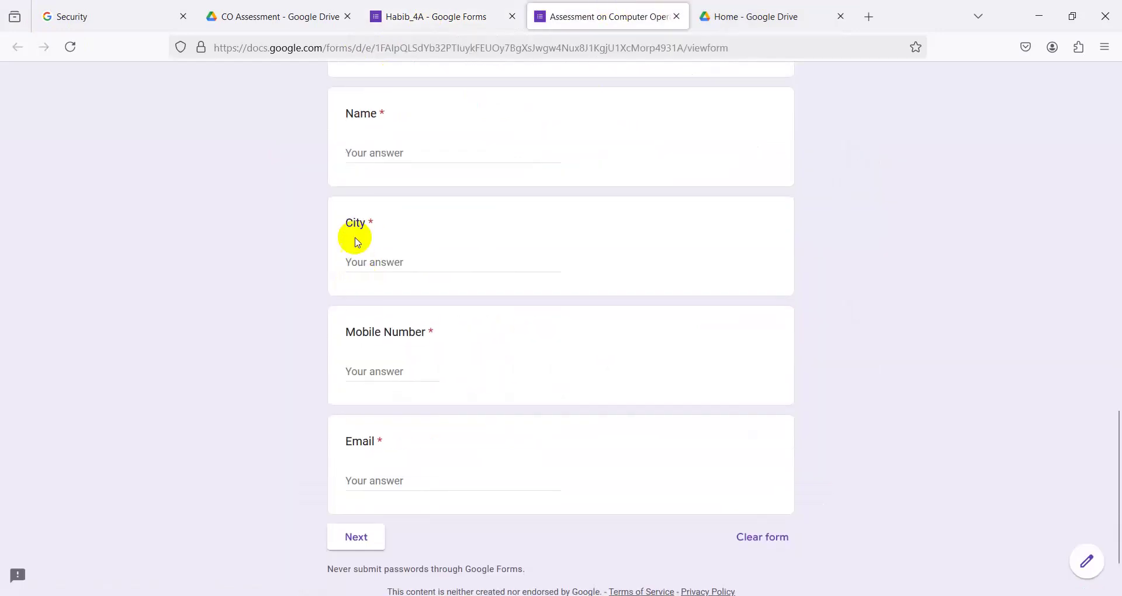
{"action": "scroll", "coordinate": [380, 348], "scroll_direction": "down", "scroll_amount": 1}
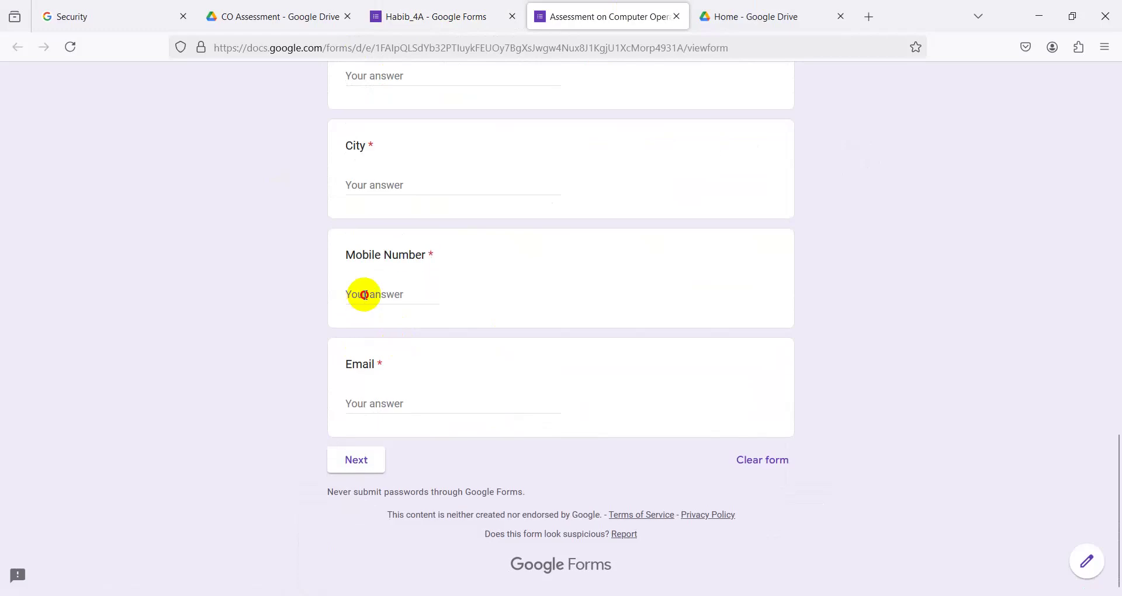
{"action": "left_click", "coordinate": [364, 295]}
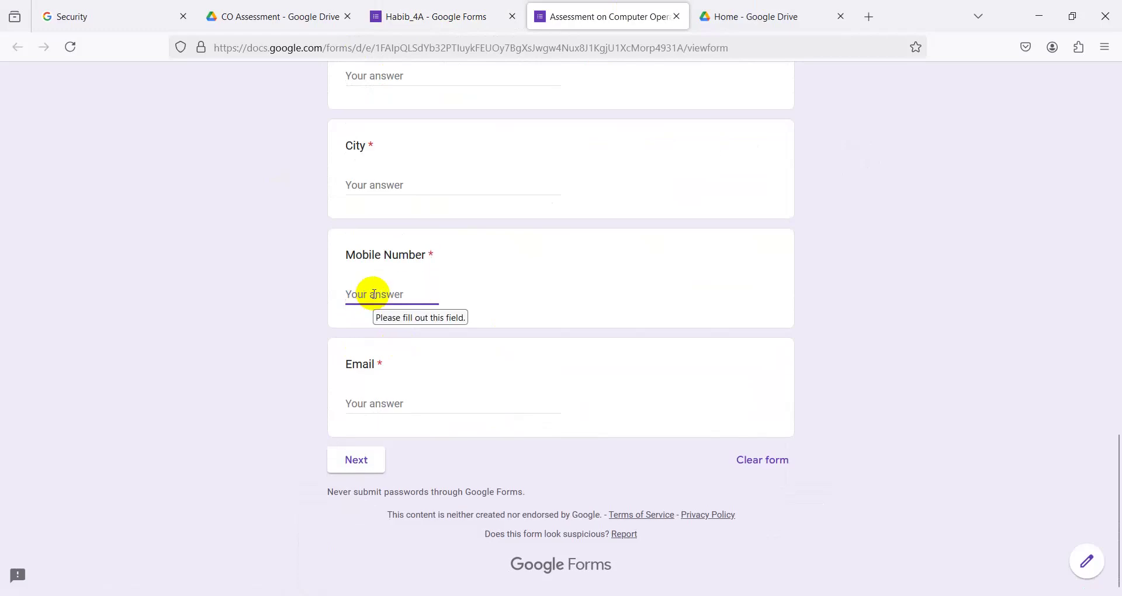
{"action": "type", "text": "78"}
{"action": "scroll", "coordinate": [345, 180], "scroll_direction": "up", "scroll_amount": 4}
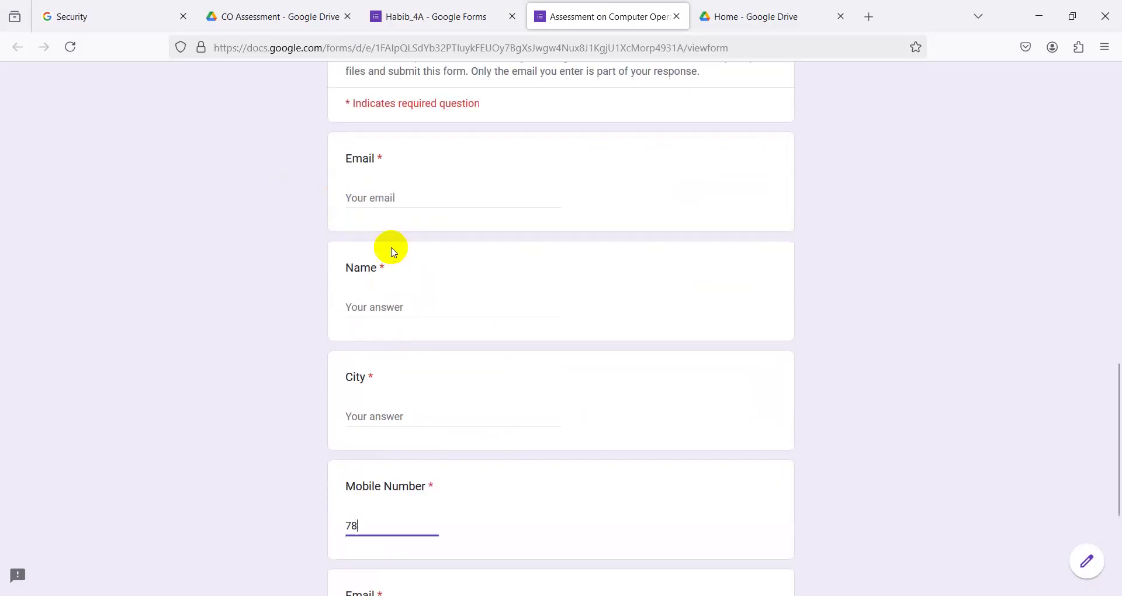
- Answer Name with 'r' and City with 't'
{"action": "left_click", "coordinate": [362, 305]}
{"action": "type", "text": "r"}
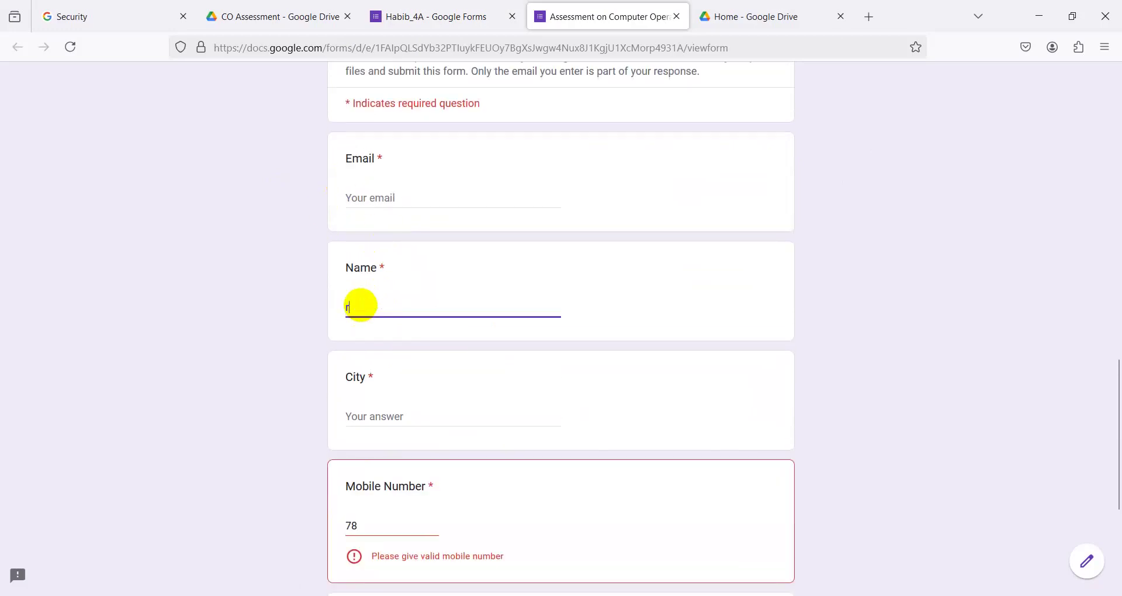
{"action": "left_click", "coordinate": [369, 423]}
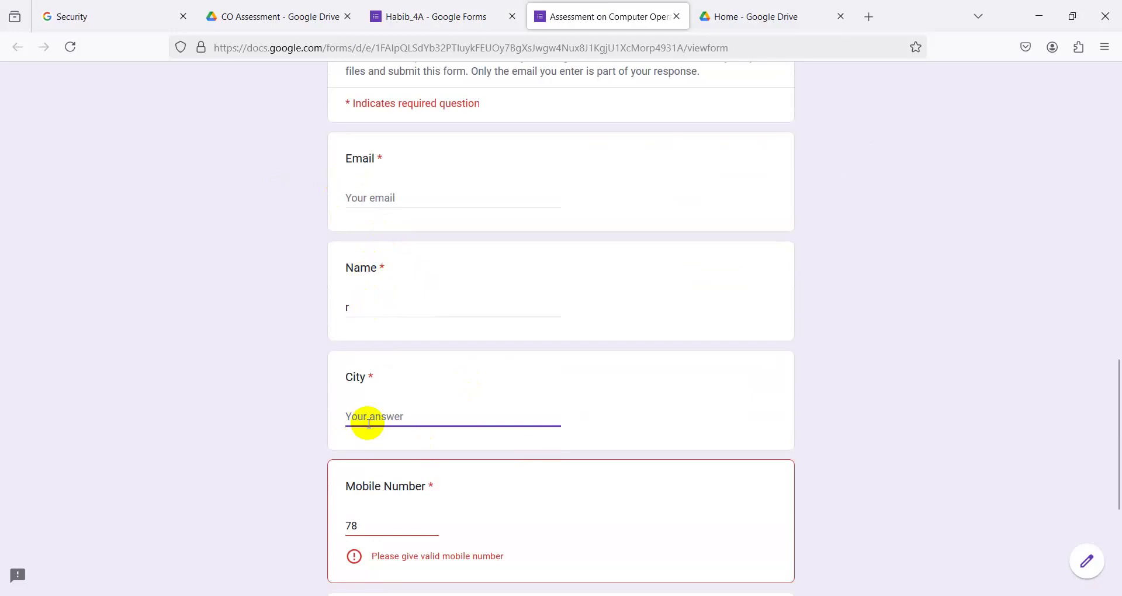
{"action": "type", "text": "t"}
{"action": "scroll", "coordinate": [374, 415], "scroll_direction": "down", "scroll_amount": 4}
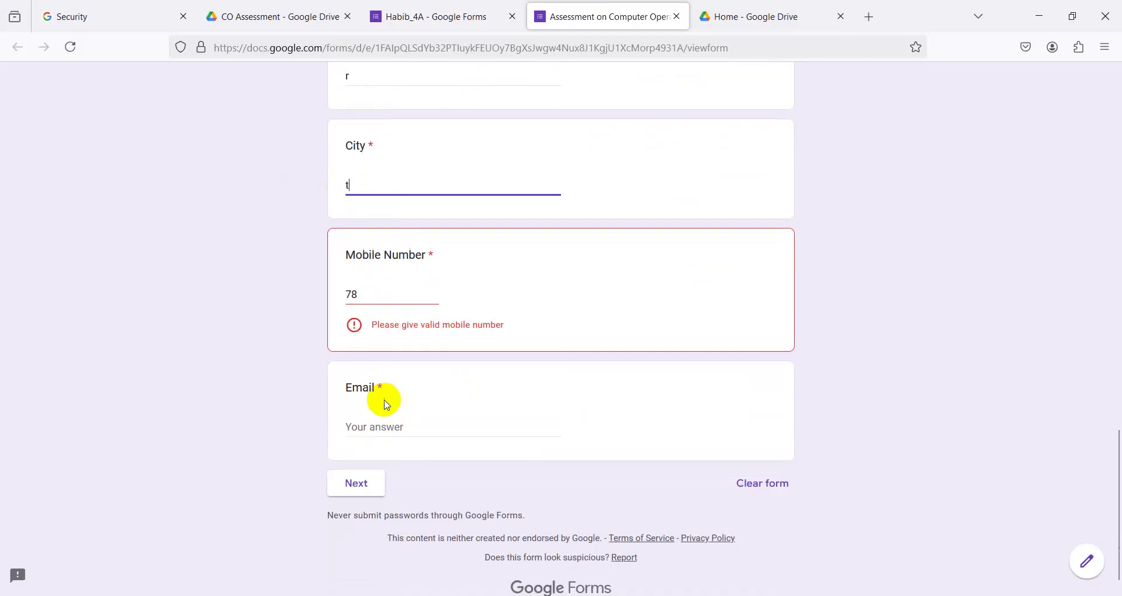
- Try other test mobile numbers, then erase them after the 'Please give valid mobile number' error
{"action": "left_click", "coordinate": [383, 287]}
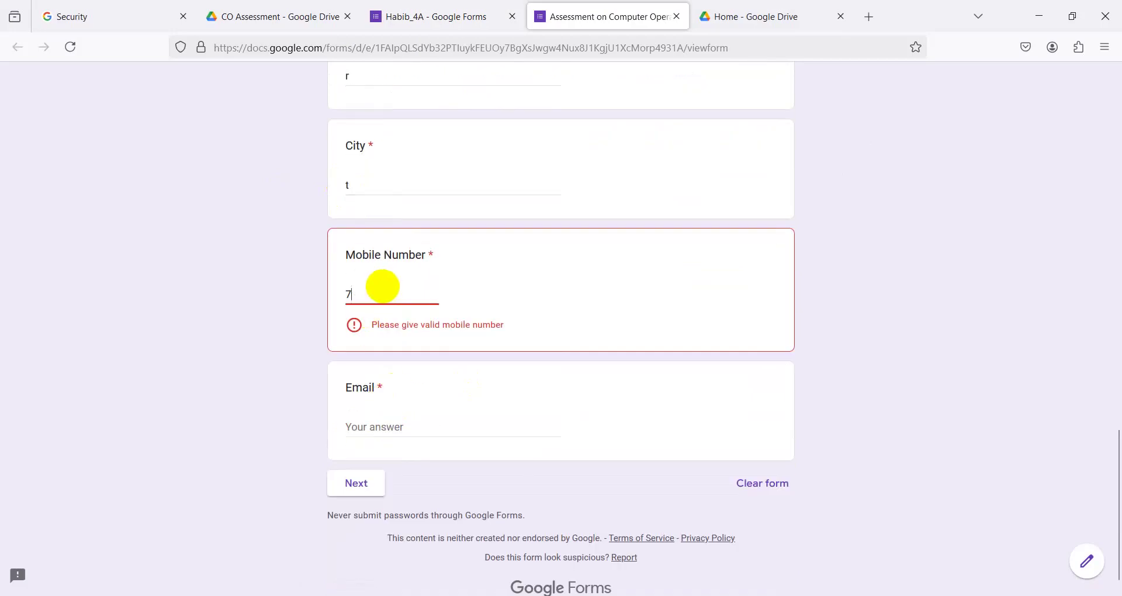
{"action": "key", "text": "BackSpace"}
{"action": "type", "text": "0"}
{"action": "type", "text": "131234567894"}
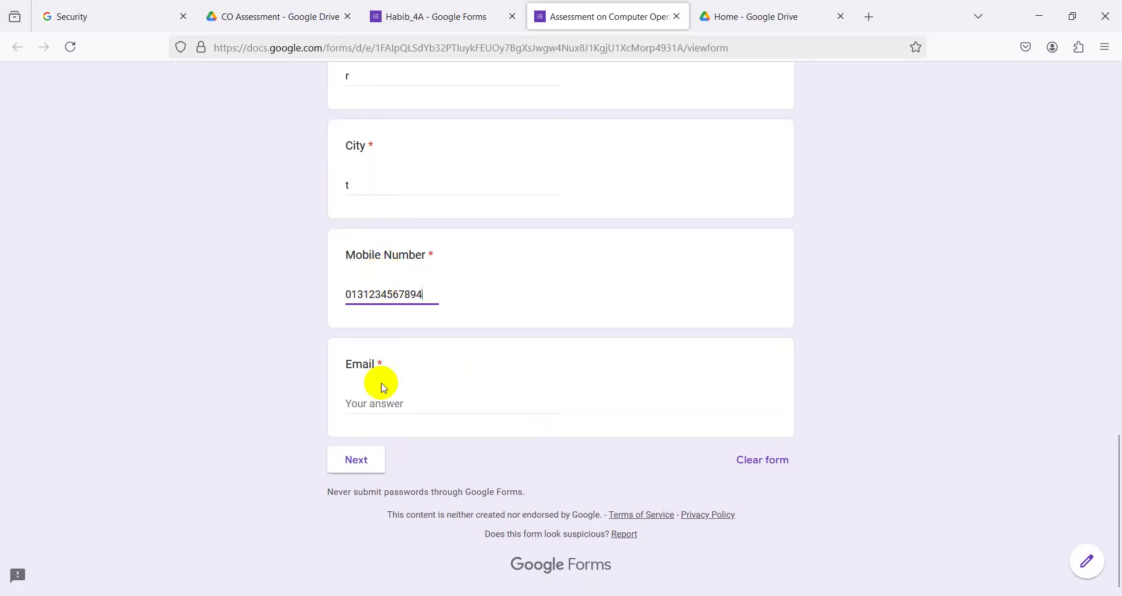
{"action": "left_click", "coordinate": [374, 402]}
{"action": "left_click", "coordinate": [439, 295]}
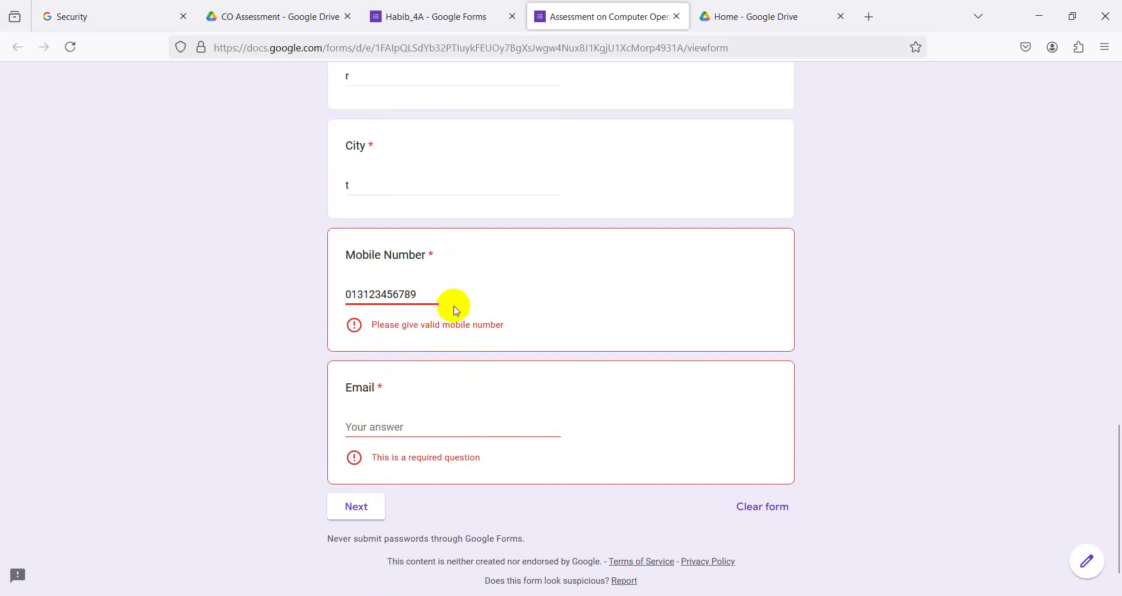
{"action": "left_click", "coordinate": [381, 427]}
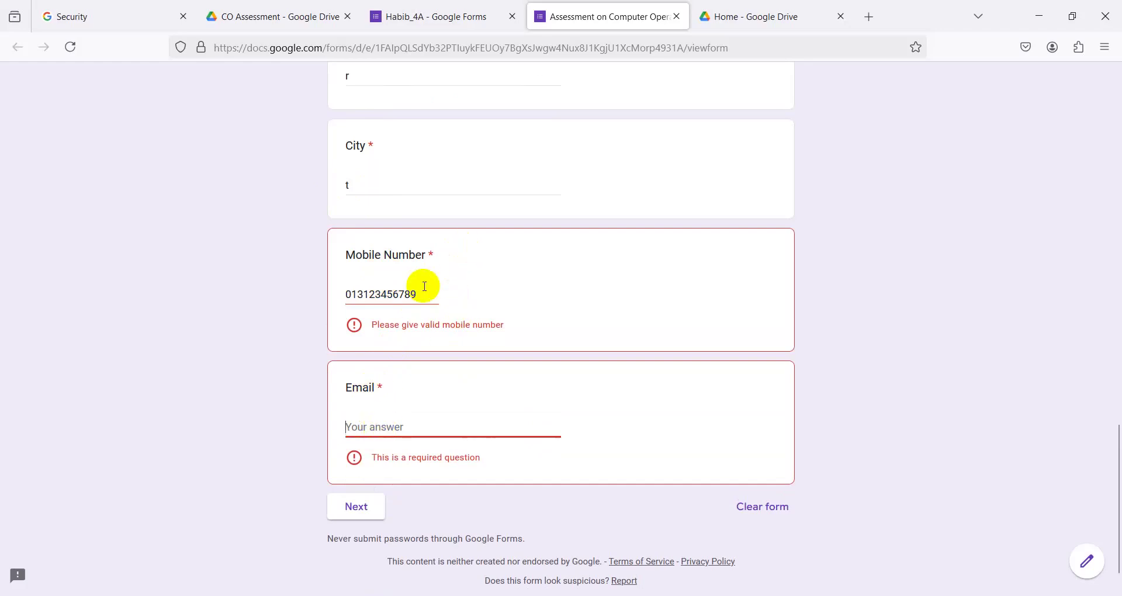
{"action": "left_click", "coordinate": [427, 288]}
{"action": "key", "text": "BackSpace"}
{"action": "key", "text": "BackSpace"}
{"action": "key", "text": "BackSpace"}
{"action": "key", "text": "BackSpace"}
{"action": "key", "text": "BackSpace"}
{"action": "key", "text": "BackSpace"}
{"action": "key", "text": "BackSpace"}
{"action": "key", "text": "BackSpace"}
{"action": "key", "text": "BackSpace"}
{"action": "key", "text": "BackSpace"}
{"action": "key", "text": "BackSpace"}
{"action": "key", "text": "BackSpace"}
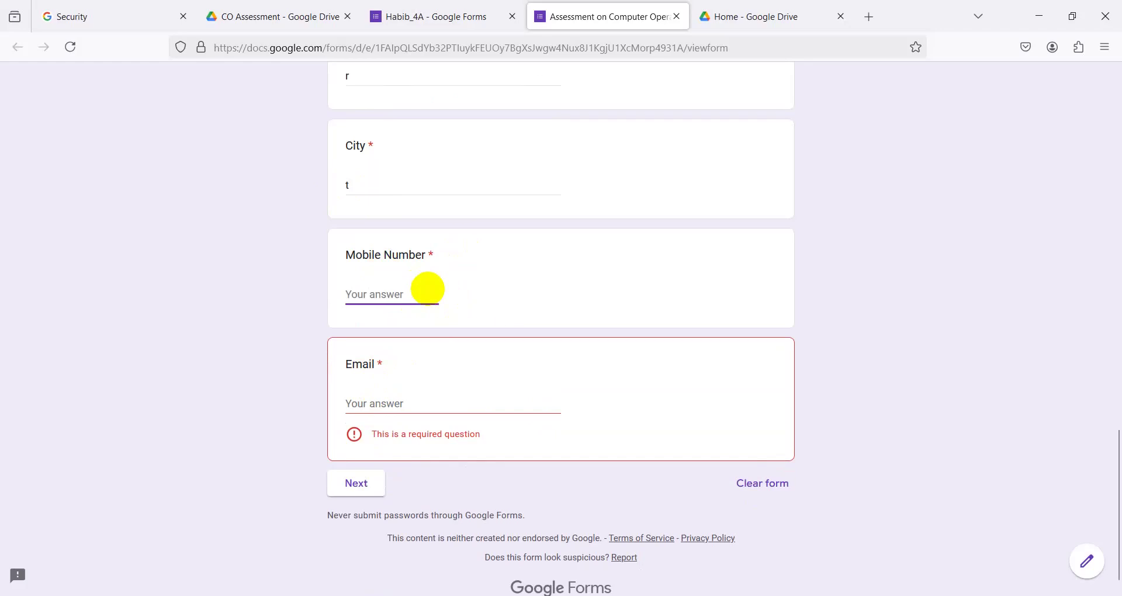
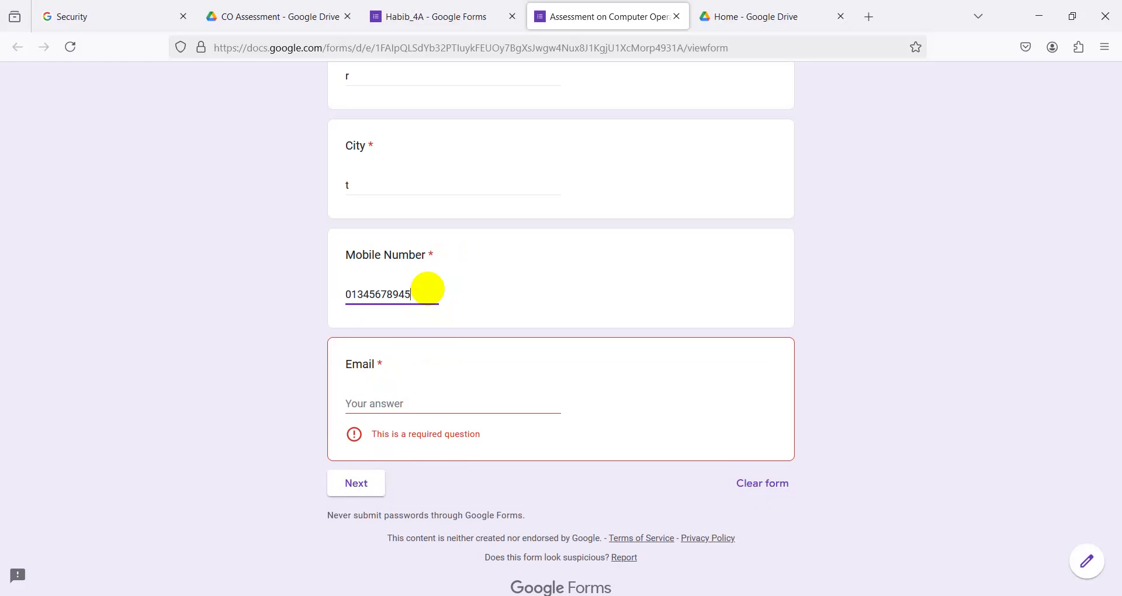
- Enter a test mobile number and an email, changing the email domain to gmail
{"action": "key", "text": "Tab"}
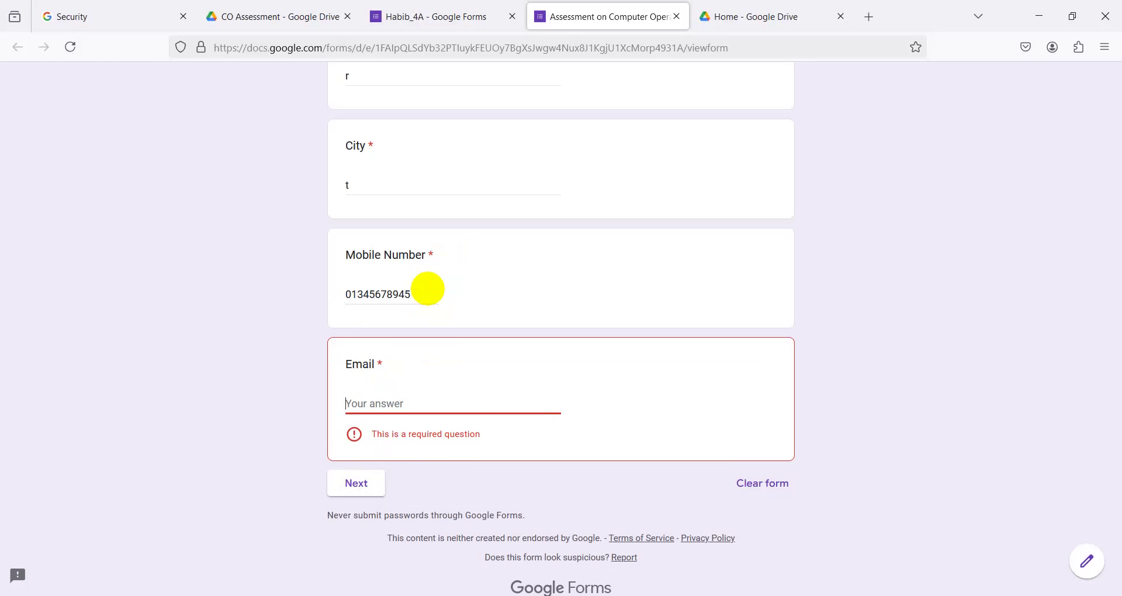
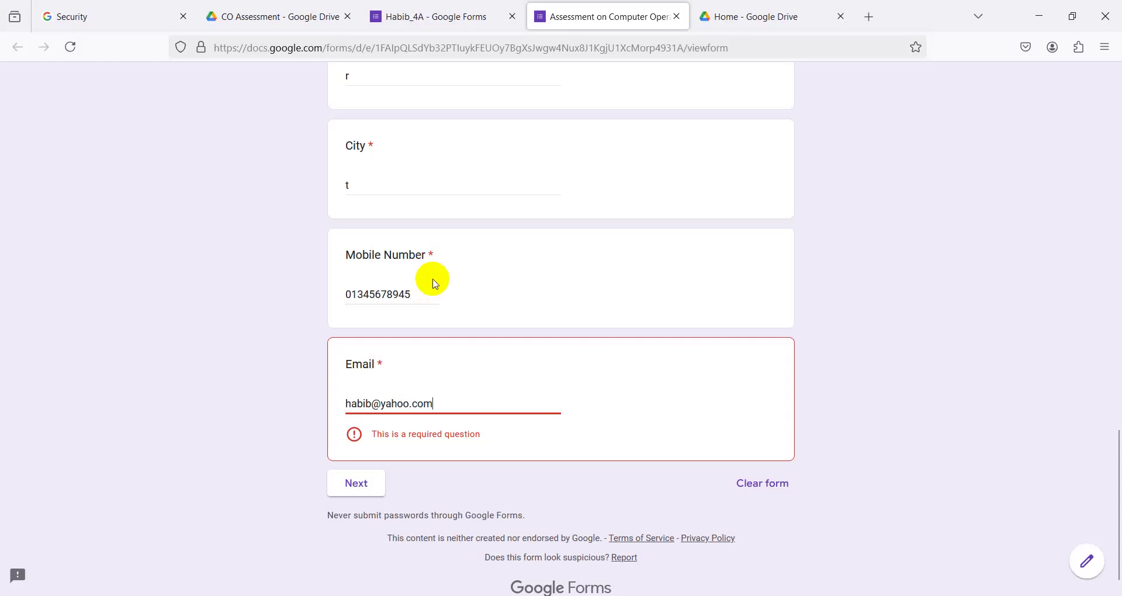
{"action": "key", "text": "Tab"}
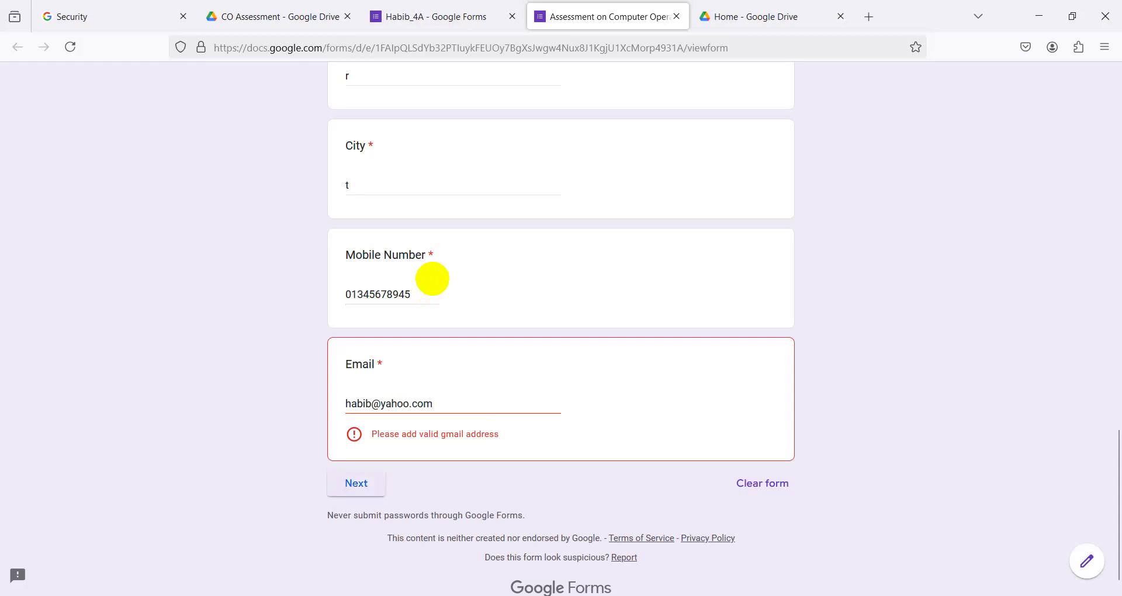
{"action": "left_click", "coordinate": [411, 405]}
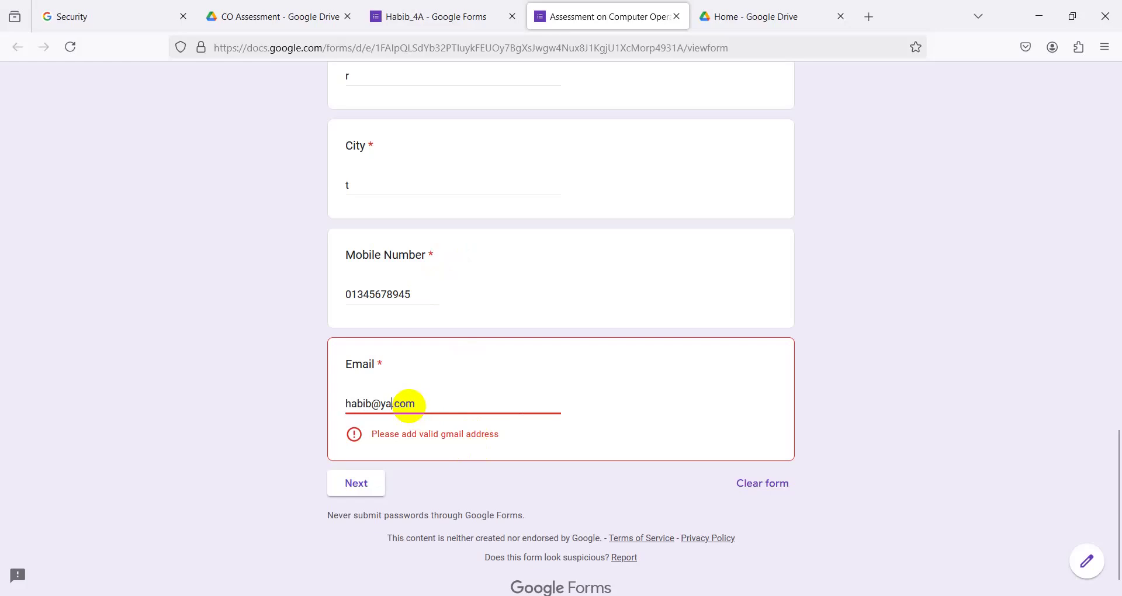
{"action": "key", "text": "BackSpace"}
{"action": "type", "text": "gmail"}
{"action": "left_click", "coordinate": [436, 470]}
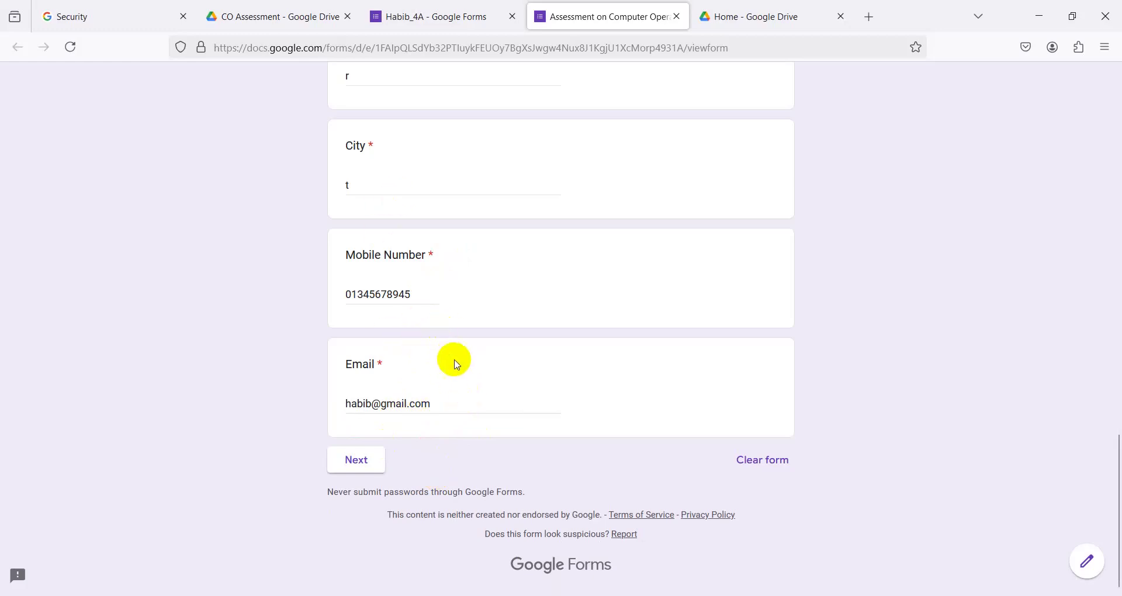
- Fill the required Email field with a test Gmail address and advance to Section 2
{"action": "scroll", "coordinate": [450, 370], "scroll_direction": "up", "scroll_amount": 6}
{"action": "scroll", "coordinate": [345, 303], "scroll_direction": "down", "scroll_amount": 4}
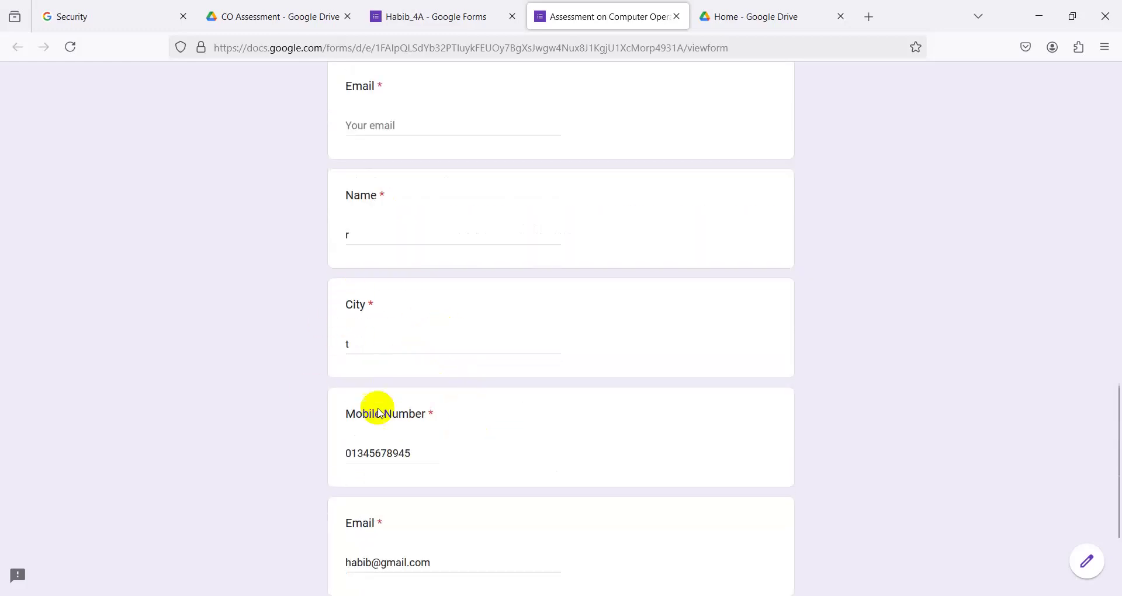
{"action": "scroll", "coordinate": [381, 413], "scroll_direction": "down", "scroll_amount": 3}
{"action": "scroll", "coordinate": [380, 370], "scroll_direction": "up", "scroll_amount": 6}
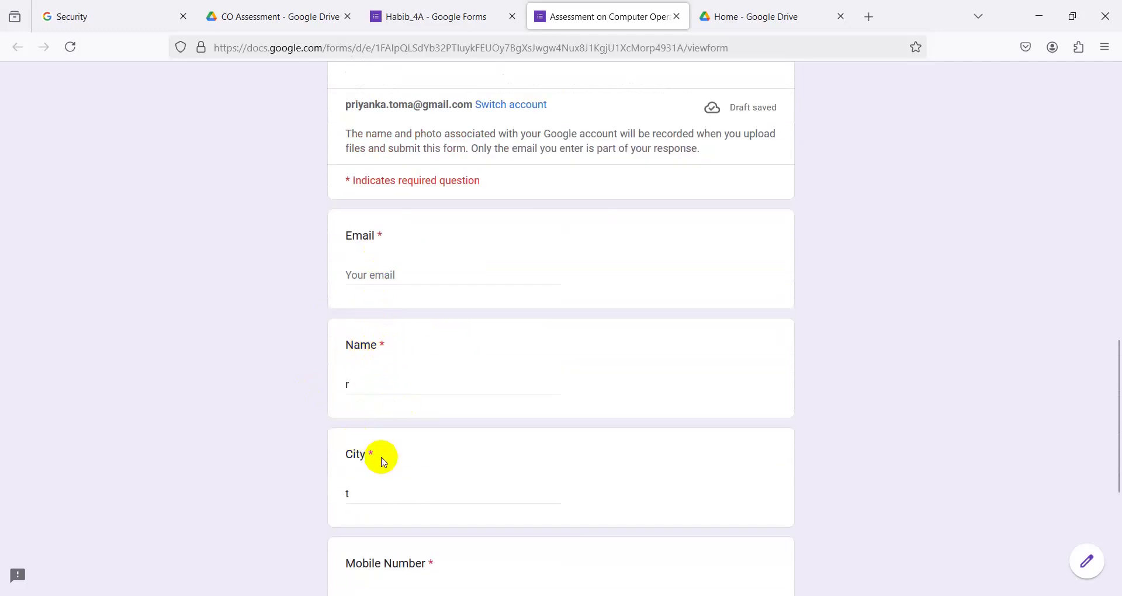
{"action": "scroll", "coordinate": [371, 455], "scroll_direction": "down", "scroll_amount": 4}
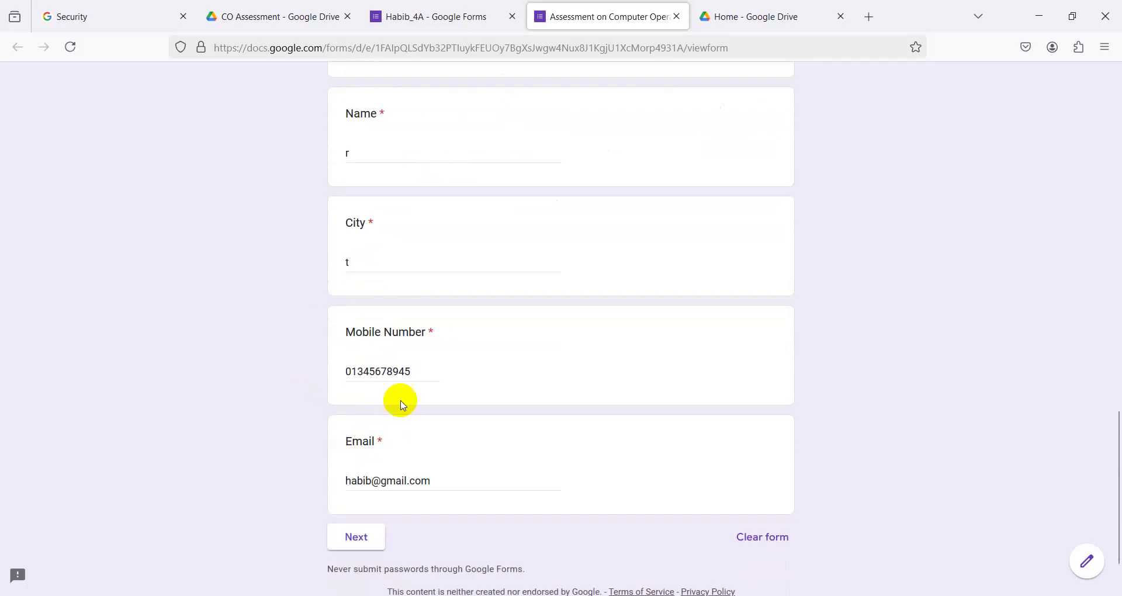
{"action": "left_click", "coordinate": [354, 549]}
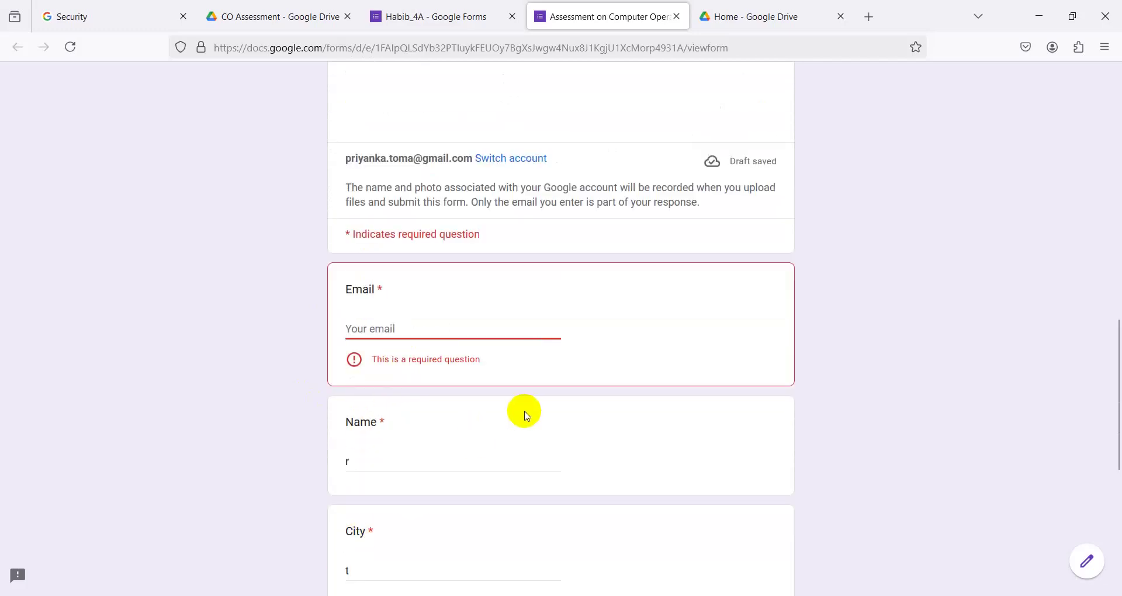
{"action": "left_click", "coordinate": [356, 329]}
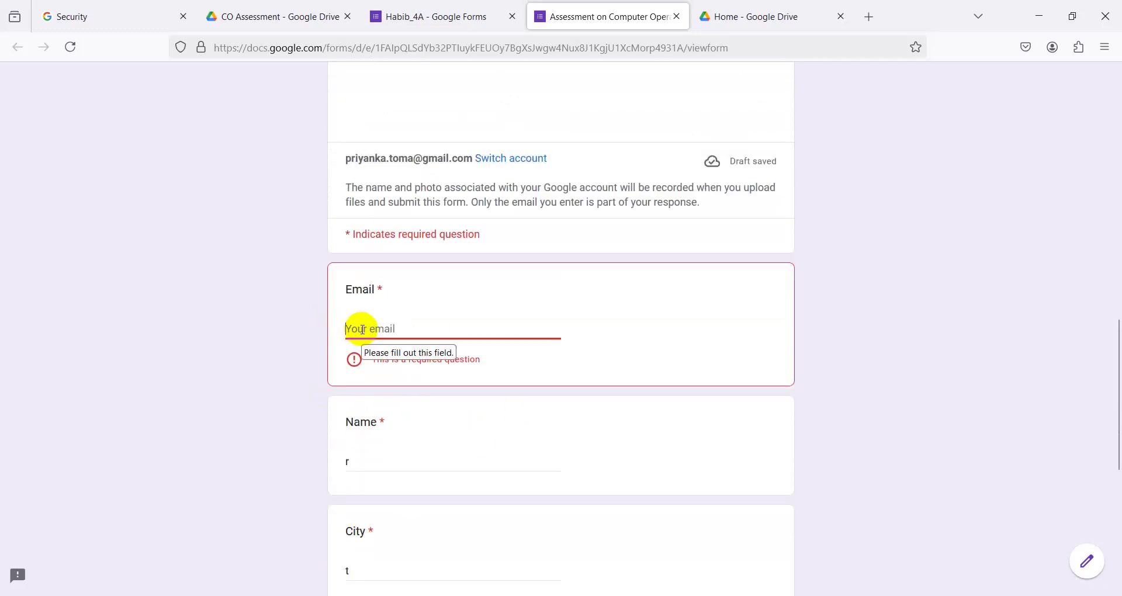
{"action": "type", "text": "ty"}
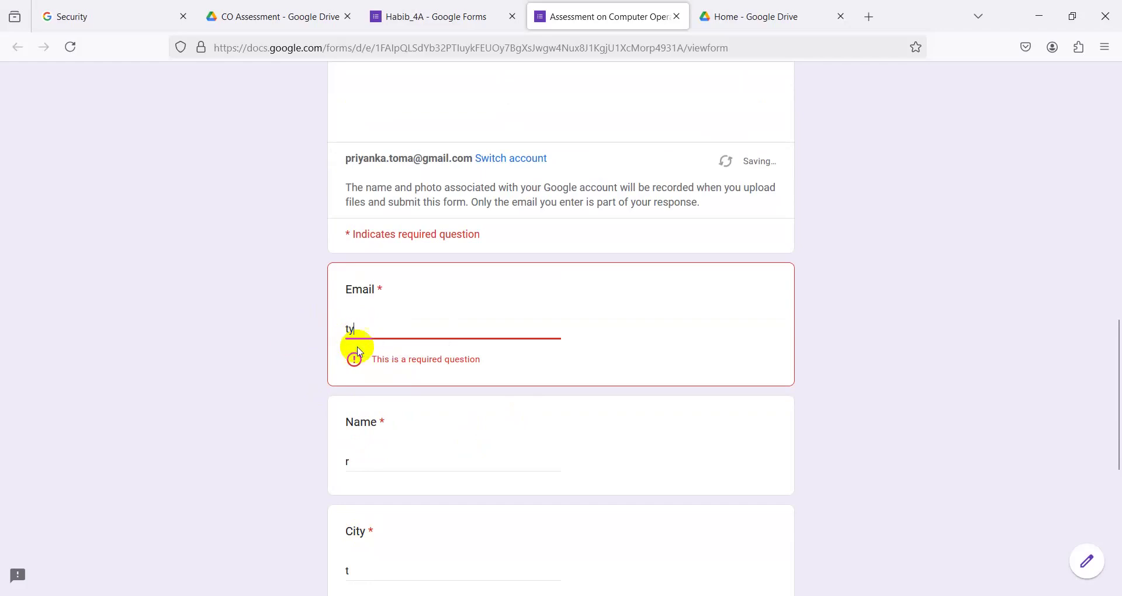
{"action": "type", "text": "@"}
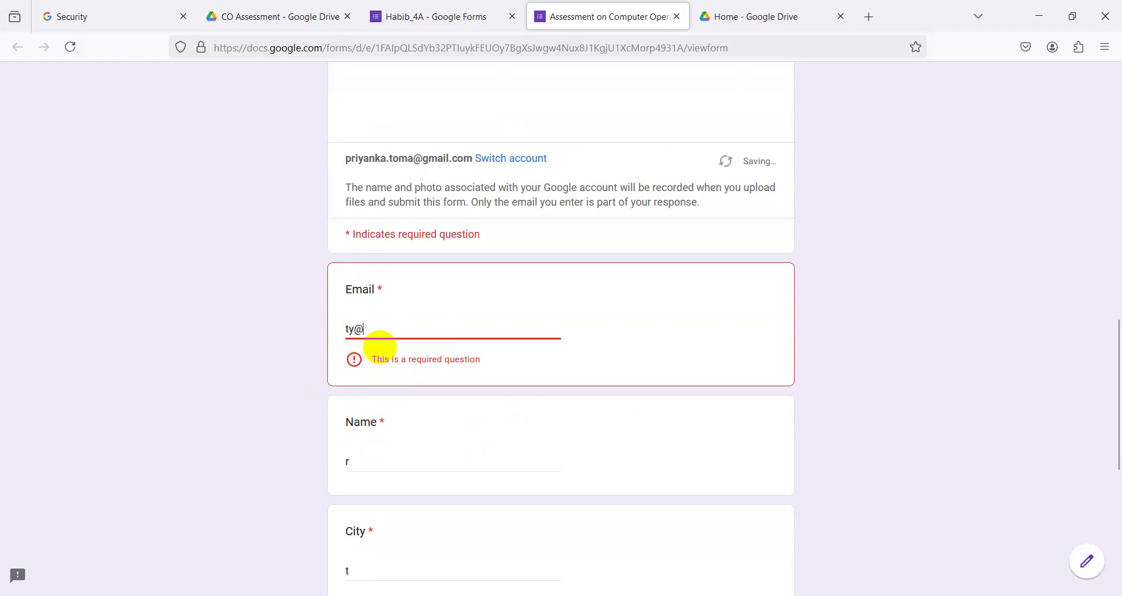
{"action": "type", "text": "gmail.com"}
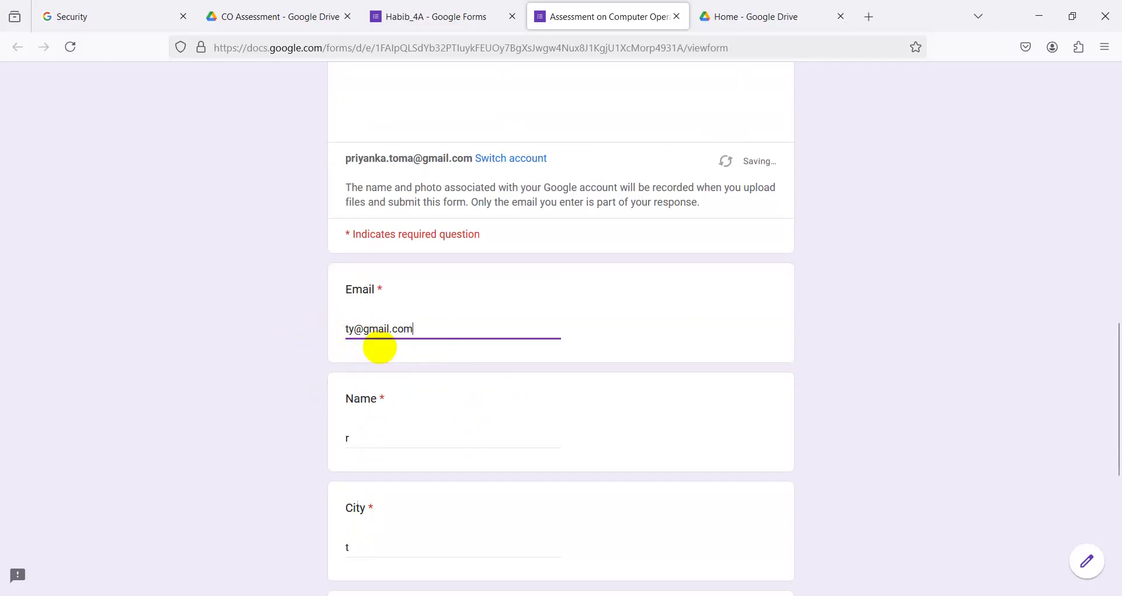
{"action": "scroll", "coordinate": [380, 347], "scroll_direction": "down", "scroll_amount": 6}
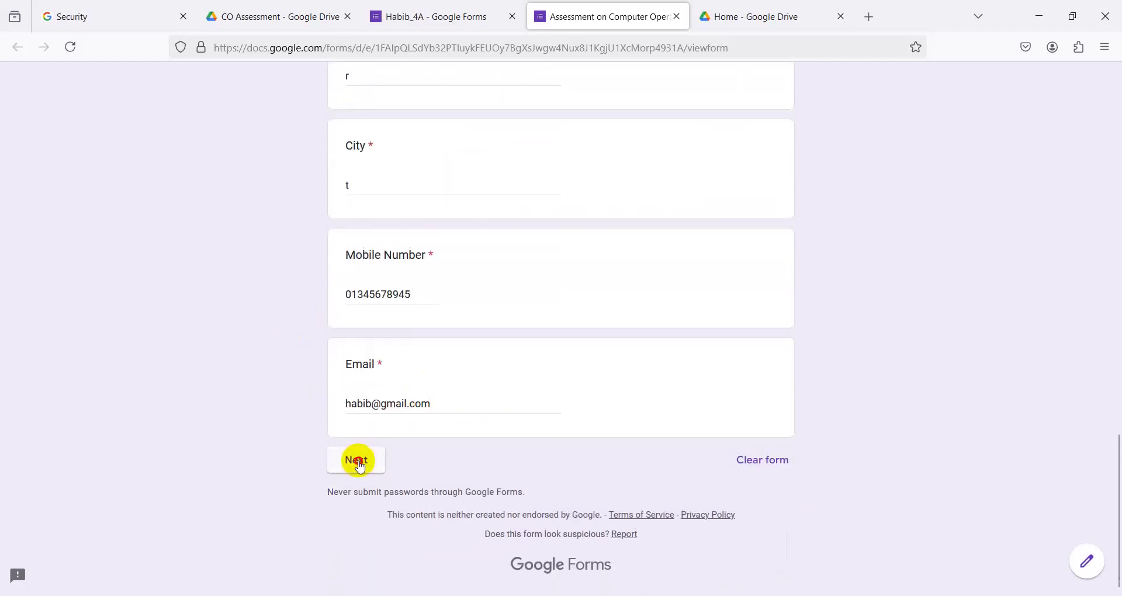
{"action": "left_click", "coordinate": [357, 460]}
- Tick Computer Operation, ITS and Graphics Design, and set Number of BNQF to 6
{"action": "scroll", "coordinate": [481, 500], "scroll_direction": "down", "scroll_amount": 4}
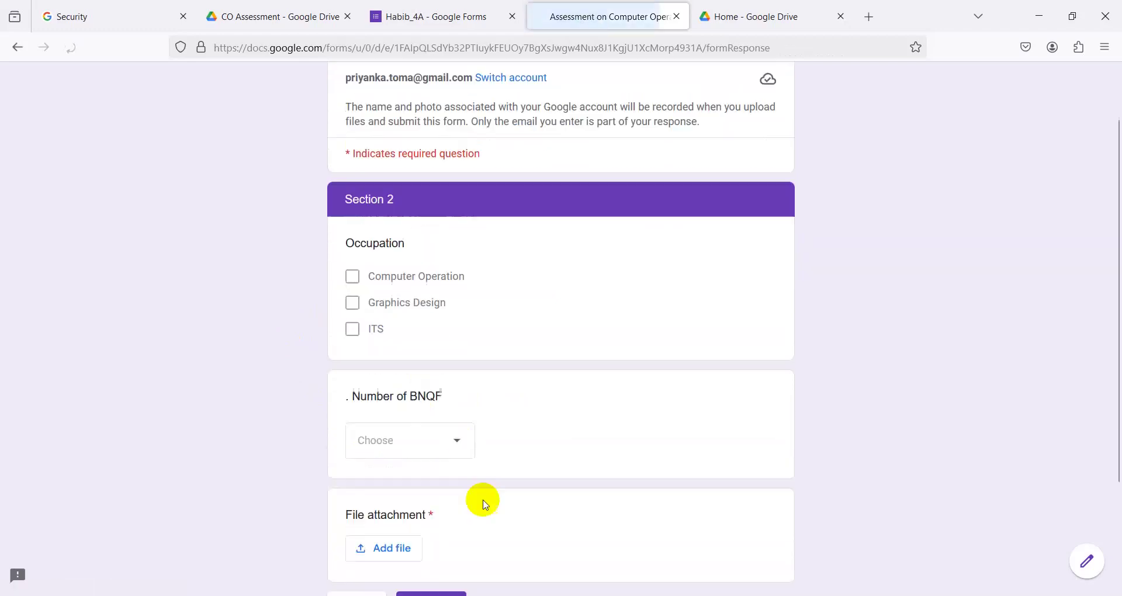
{"action": "scroll", "coordinate": [402, 415], "scroll_direction": "up", "scroll_amount": 2}
{"action": "left_click", "coordinate": [353, 209]}
{"action": "left_click", "coordinate": [352, 262]}
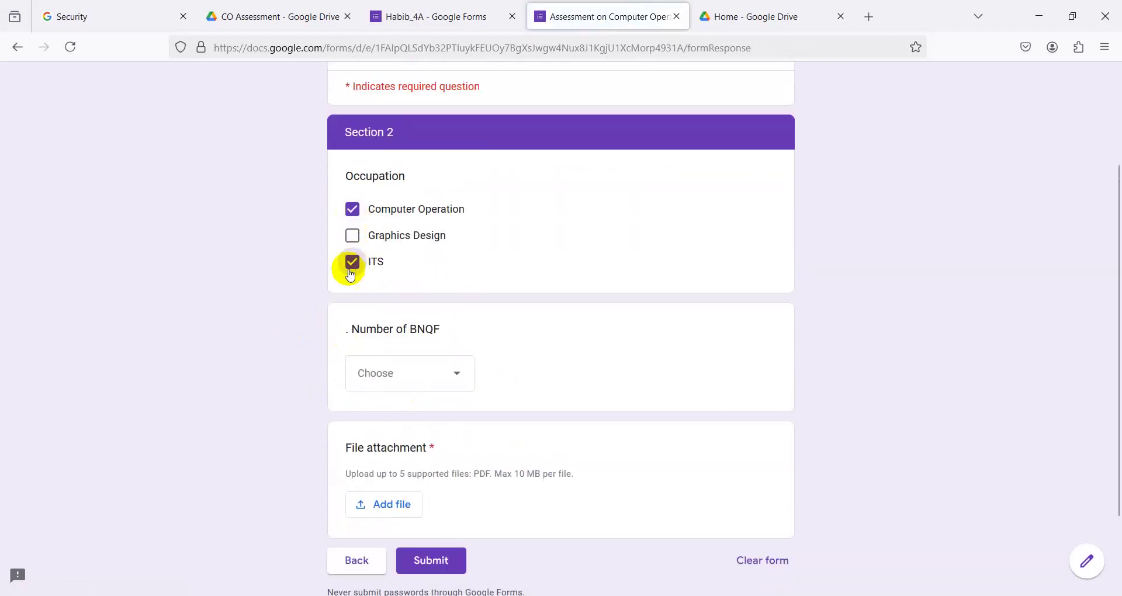
{"action": "left_click", "coordinate": [353, 236]}
{"action": "left_click", "coordinate": [436, 378]}
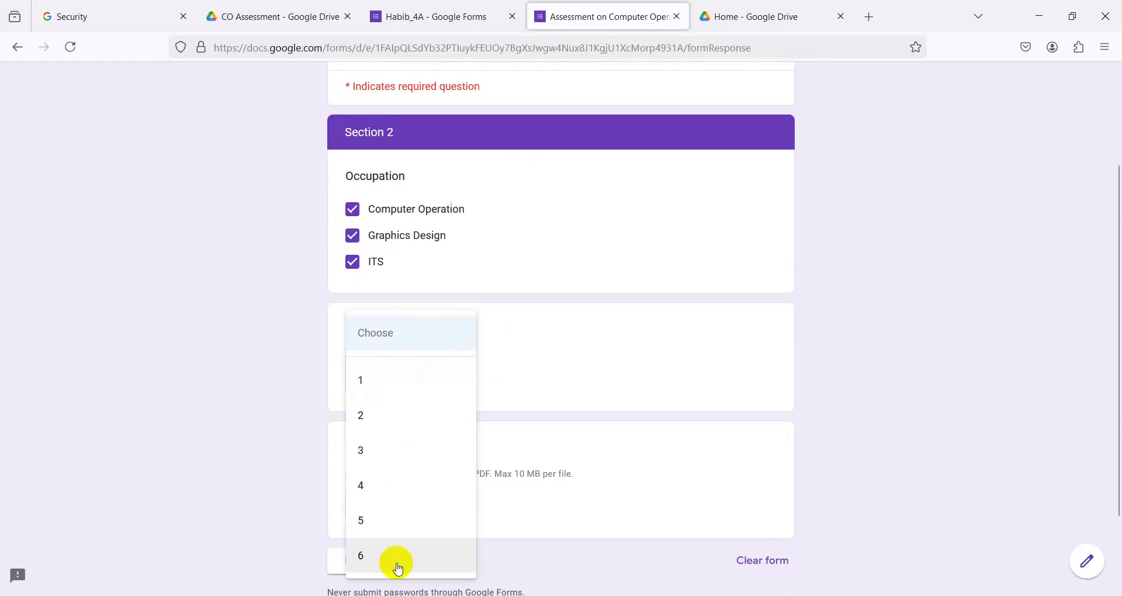
{"action": "scroll", "coordinate": [397, 565], "scroll_direction": "down", "scroll_amount": 2}
{"action": "left_click", "coordinate": [399, 565]}
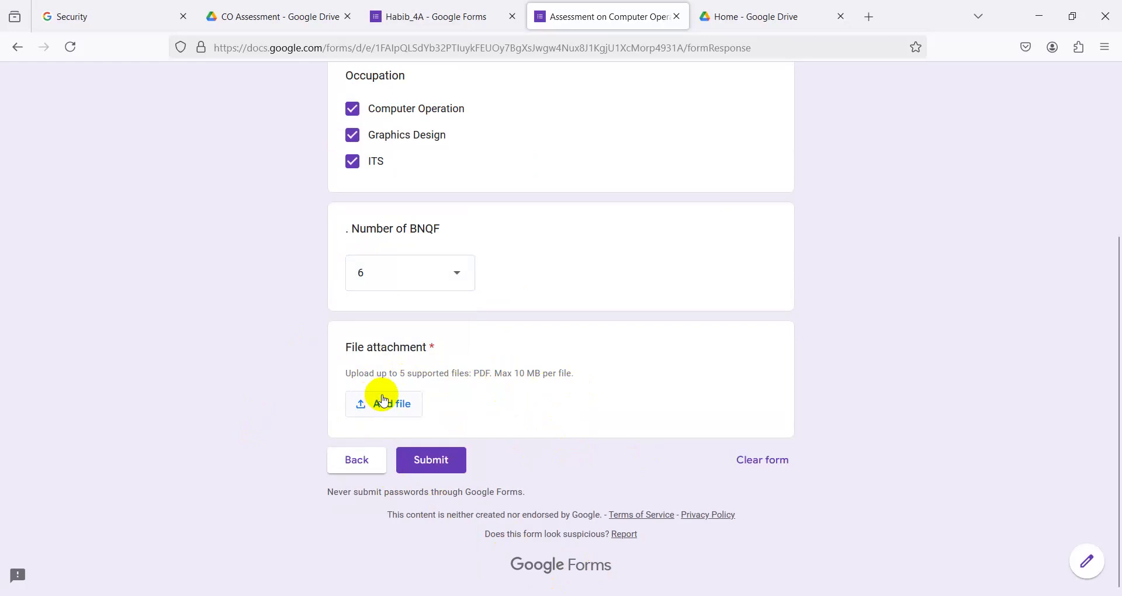
- Open and cancel the File attachment picker, then go to File Explorer's Internet folder
{"action": "scroll", "coordinate": [438, 452], "scroll_direction": "up", "scroll_amount": 3}
{"action": "scroll", "coordinate": [447, 450], "scroll_direction": "down", "scroll_amount": 3}
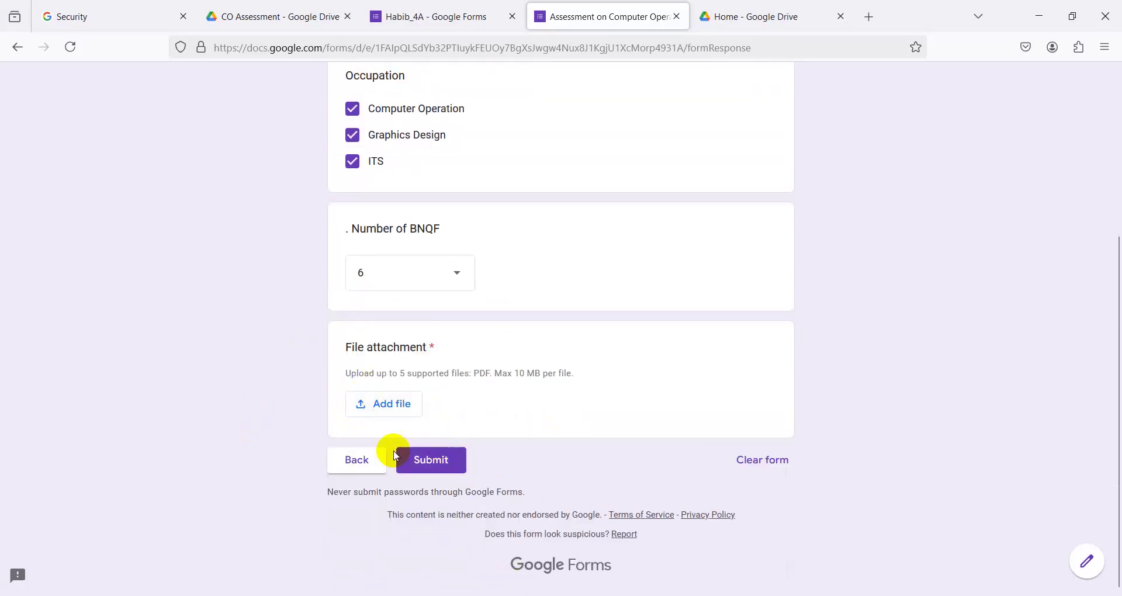
{"action": "left_click", "coordinate": [378, 406]}
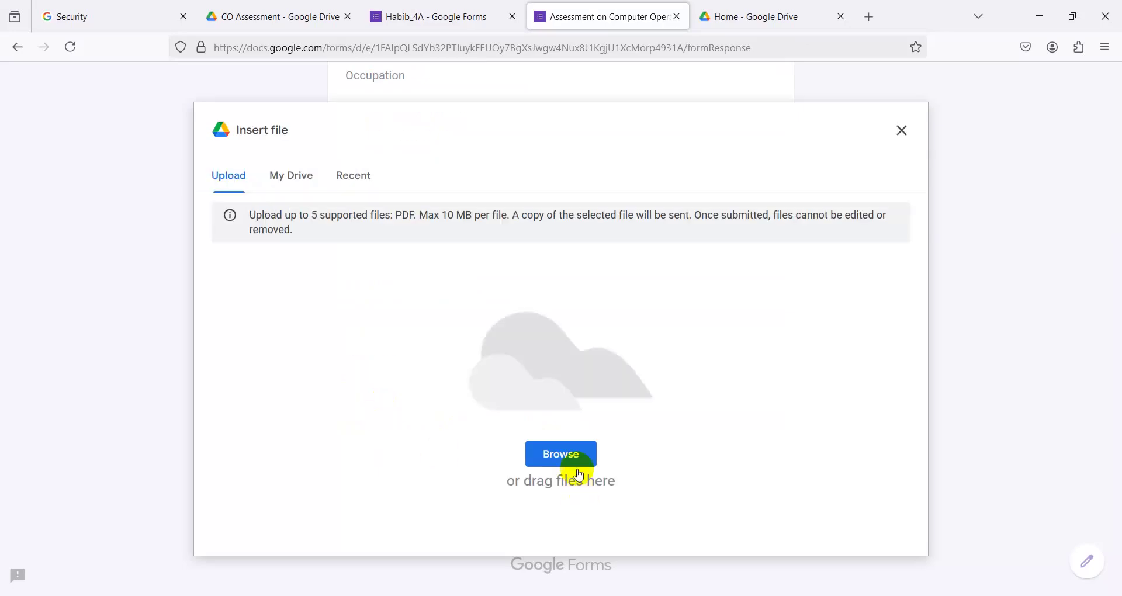
{"action": "left_click", "coordinate": [902, 131]}
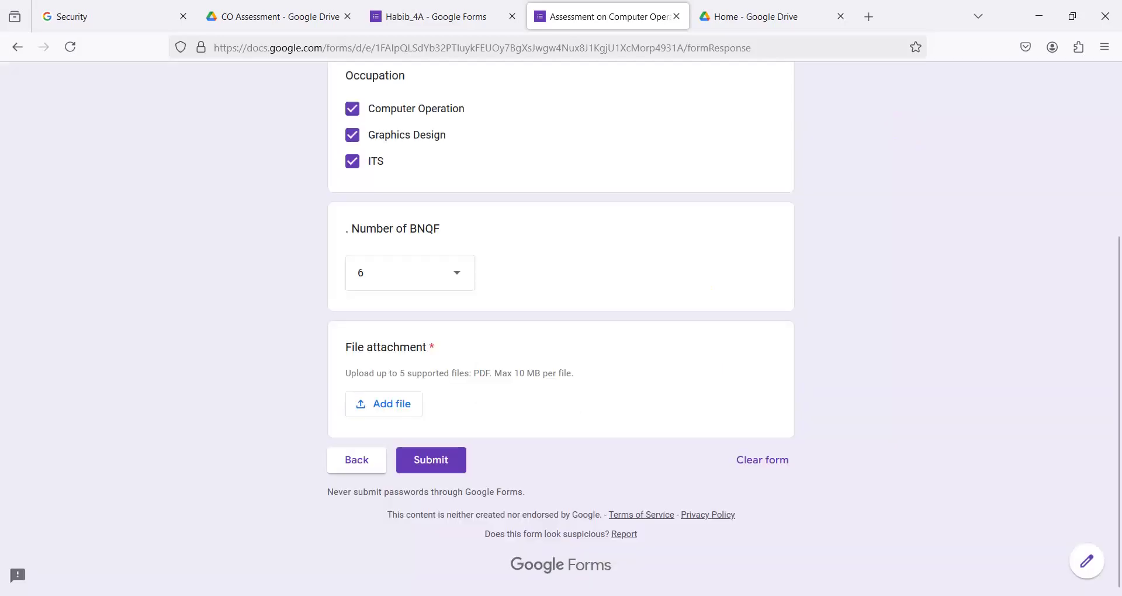
{"action": "left_click", "coordinate": [517, 535]}
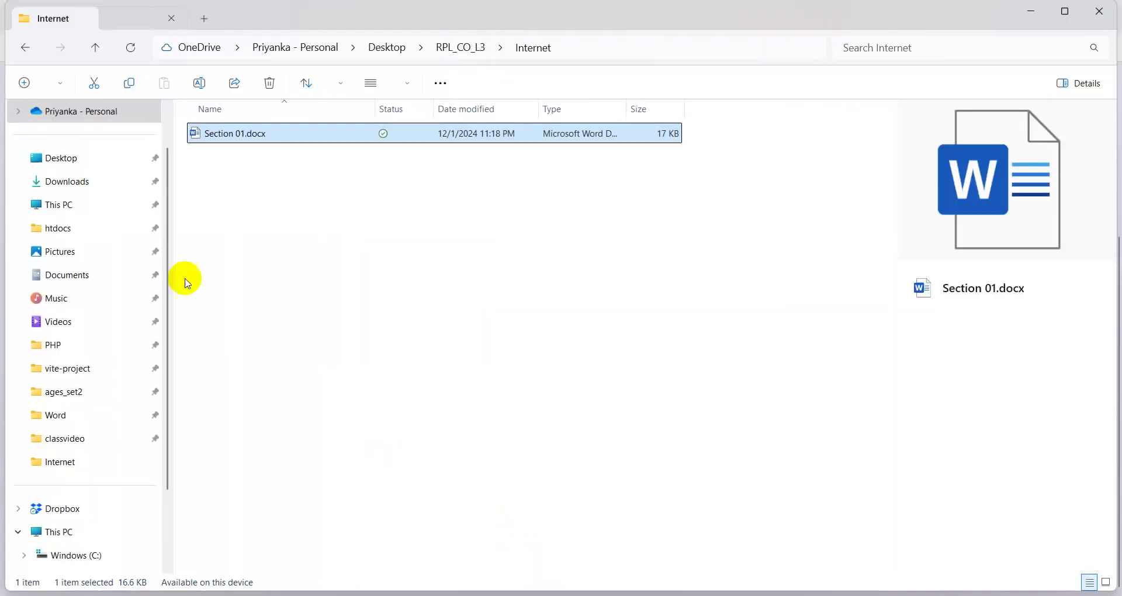
- Create a new blank Word document named 1.docx in the Internet folder
{"action": "right_click", "coordinate": [221, 220]}
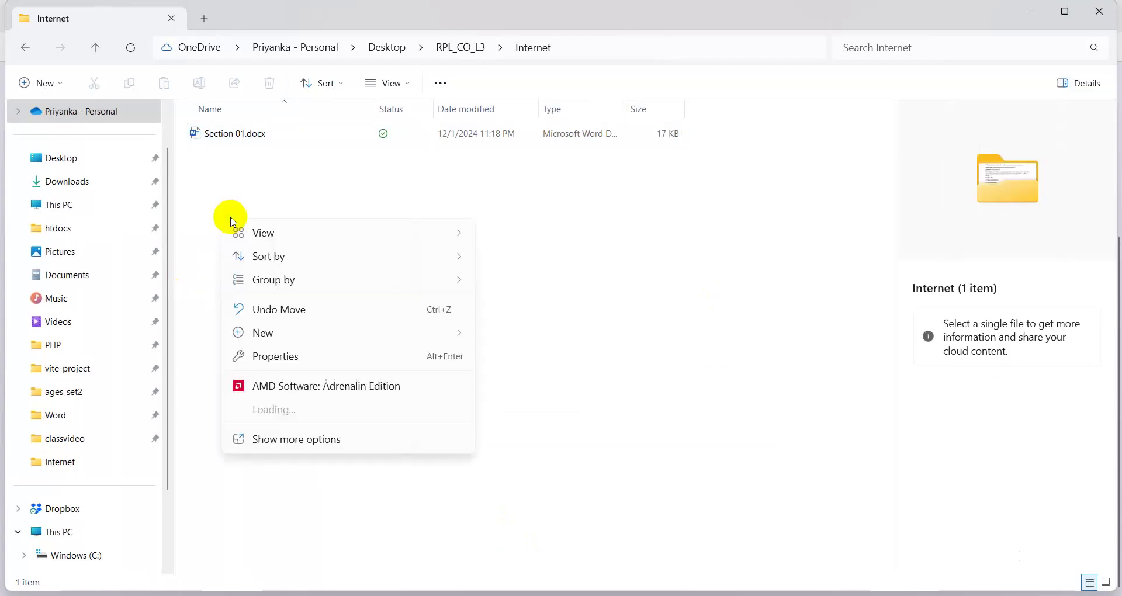
{"action": "mouse_move", "coordinate": [271, 333]}
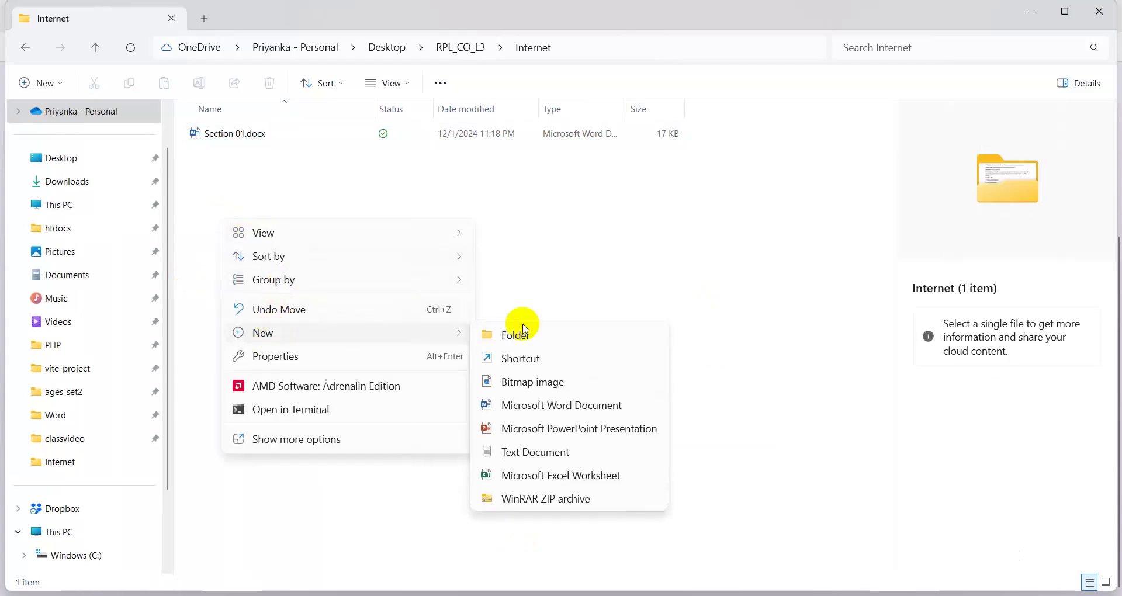
{"action": "left_click", "coordinate": [522, 406]}
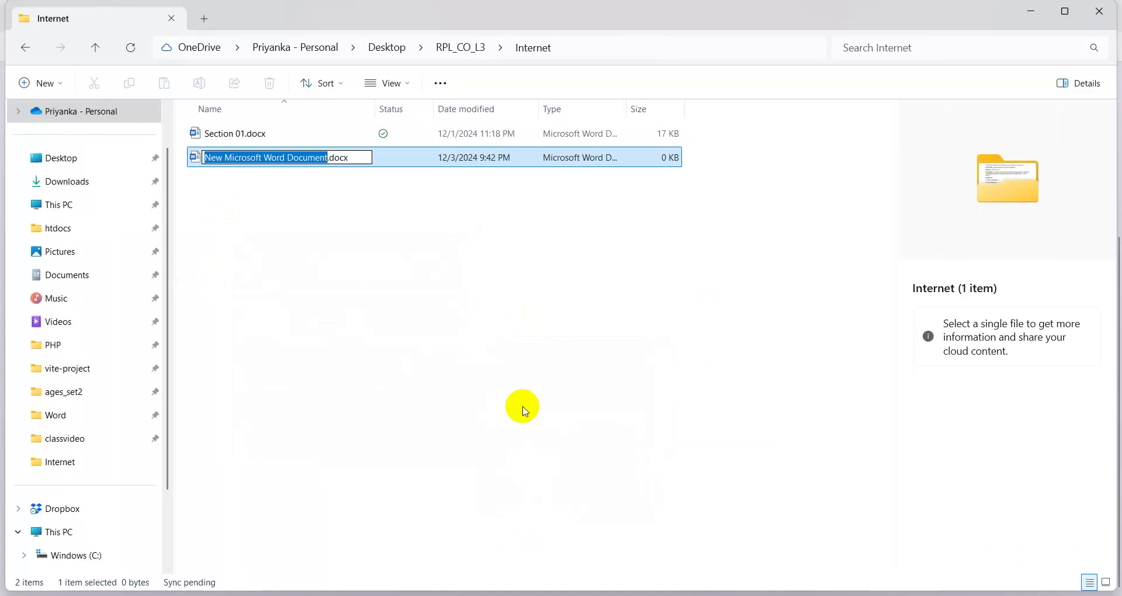
{"action": "type", "text": "1"}
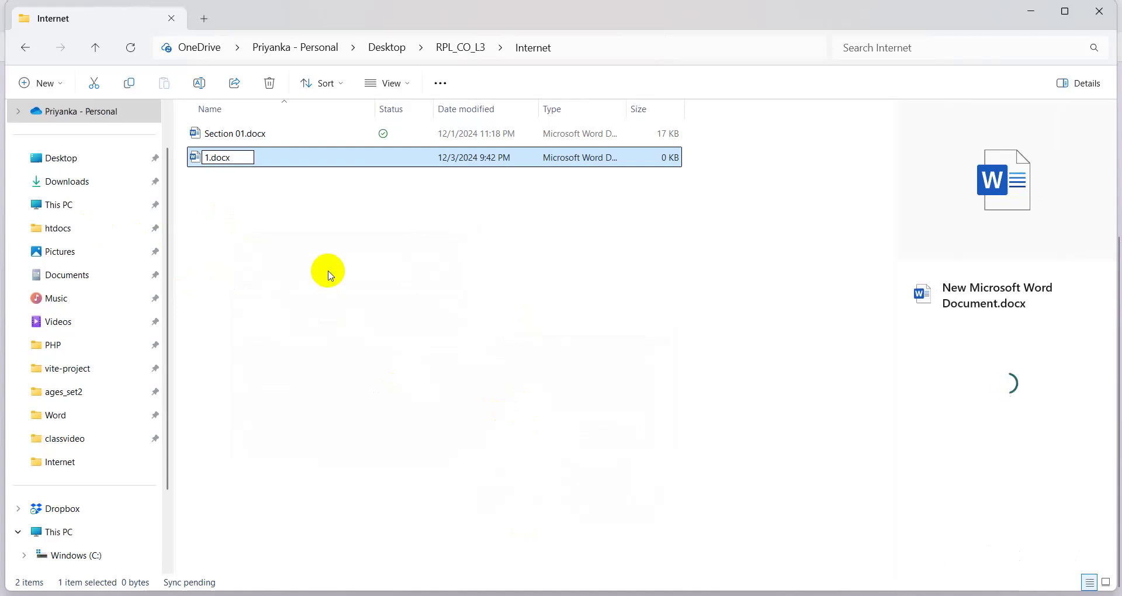
{"action": "key", "text": "Return"}
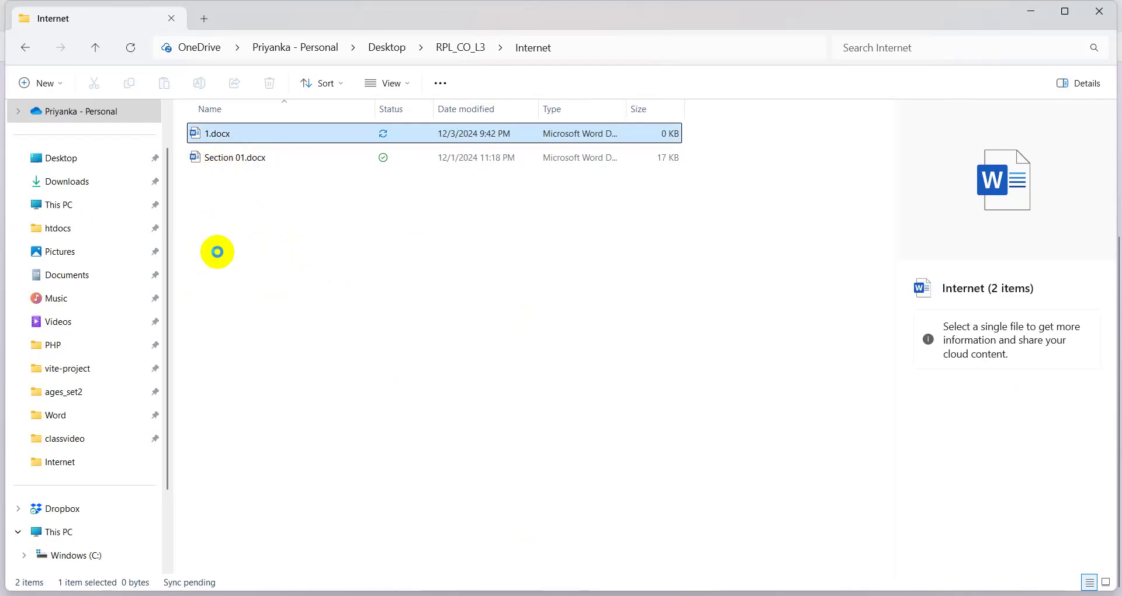
{"action": "key", "text": "shift+F10"}
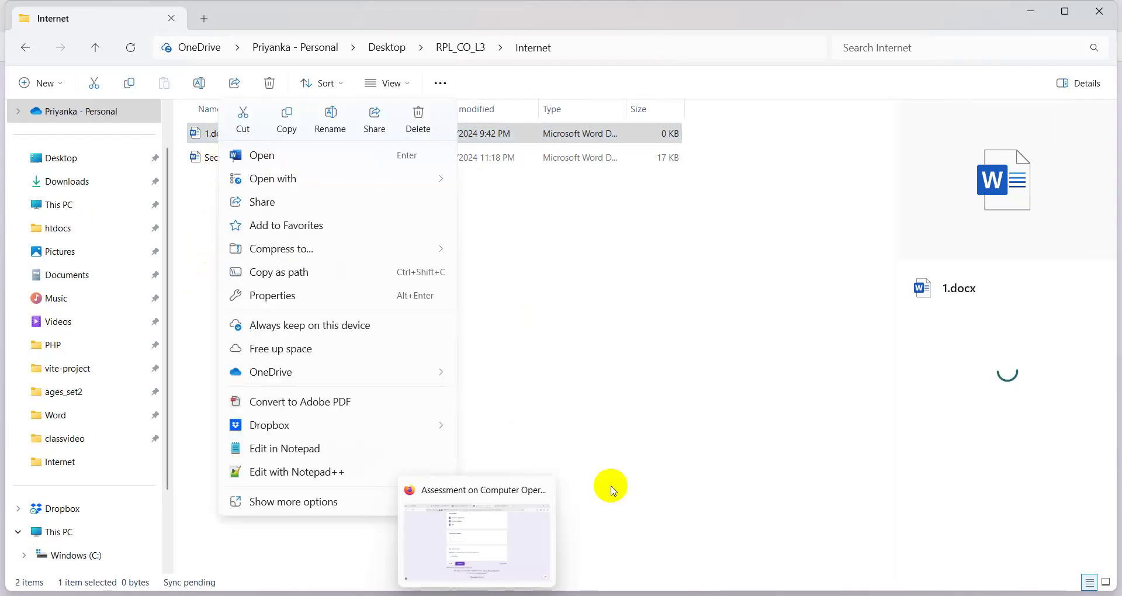
{"action": "mouse_move", "coordinate": [305, 181]}
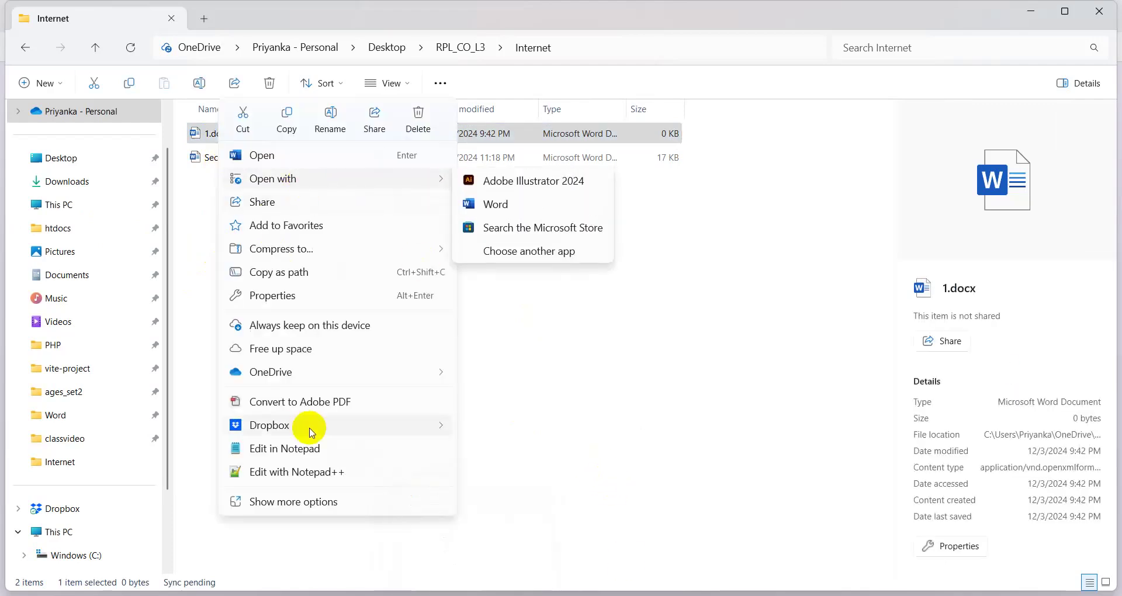
{"action": "left_click", "coordinate": [647, 405]}
{"action": "left_click", "coordinate": [230, 221]}
- Create a second blank Word document named 2.docx
{"action": "right_click", "coordinate": [245, 263]}
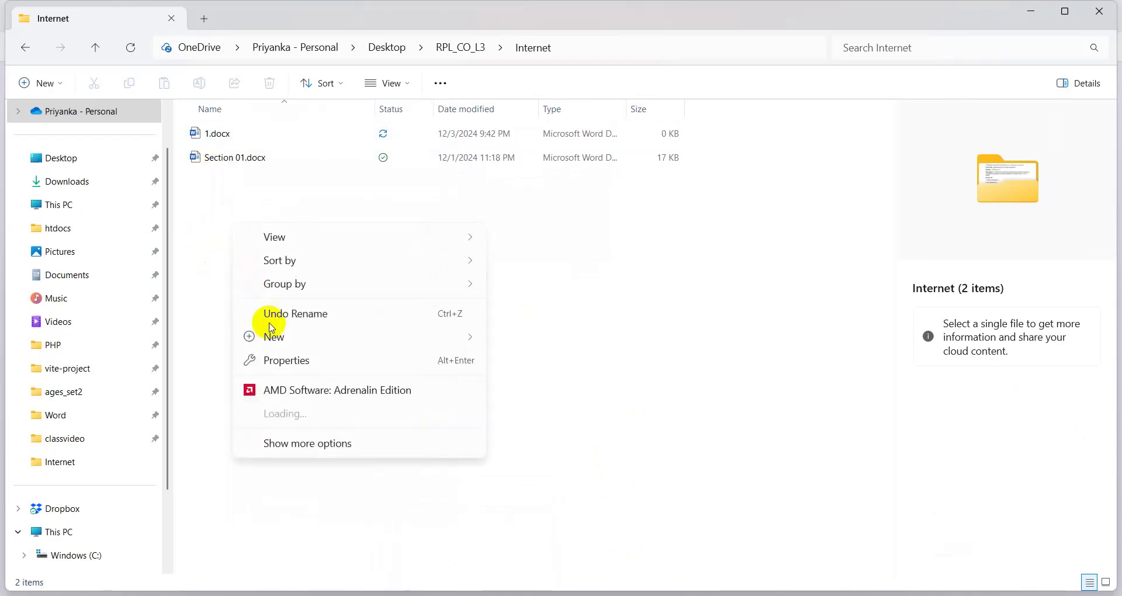
{"action": "mouse_move", "coordinate": [466, 341]}
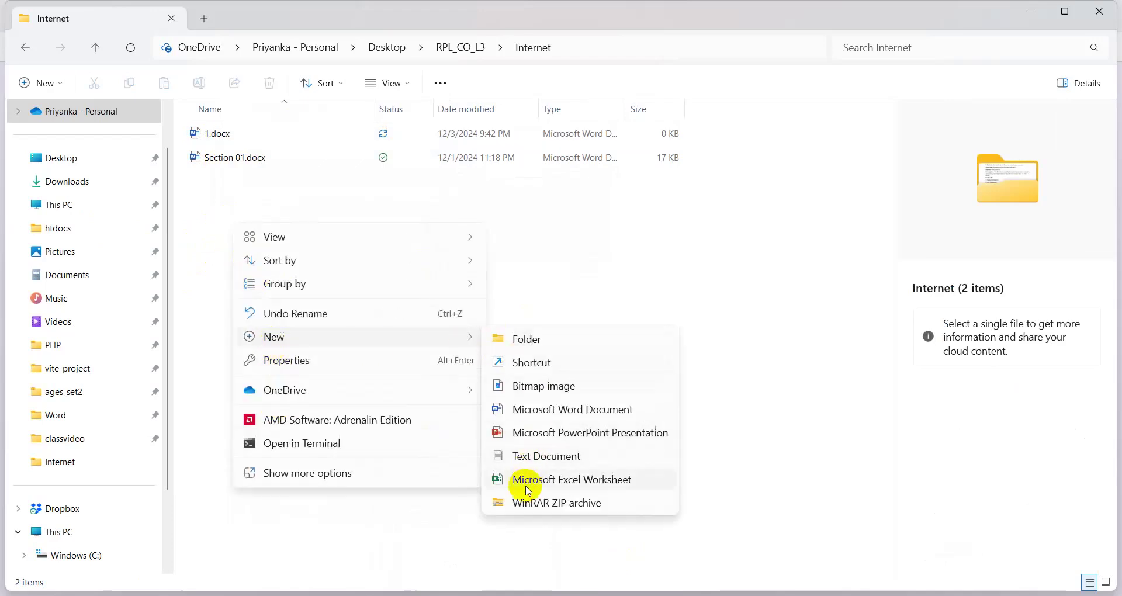
{"action": "left_click", "coordinate": [522, 407]}
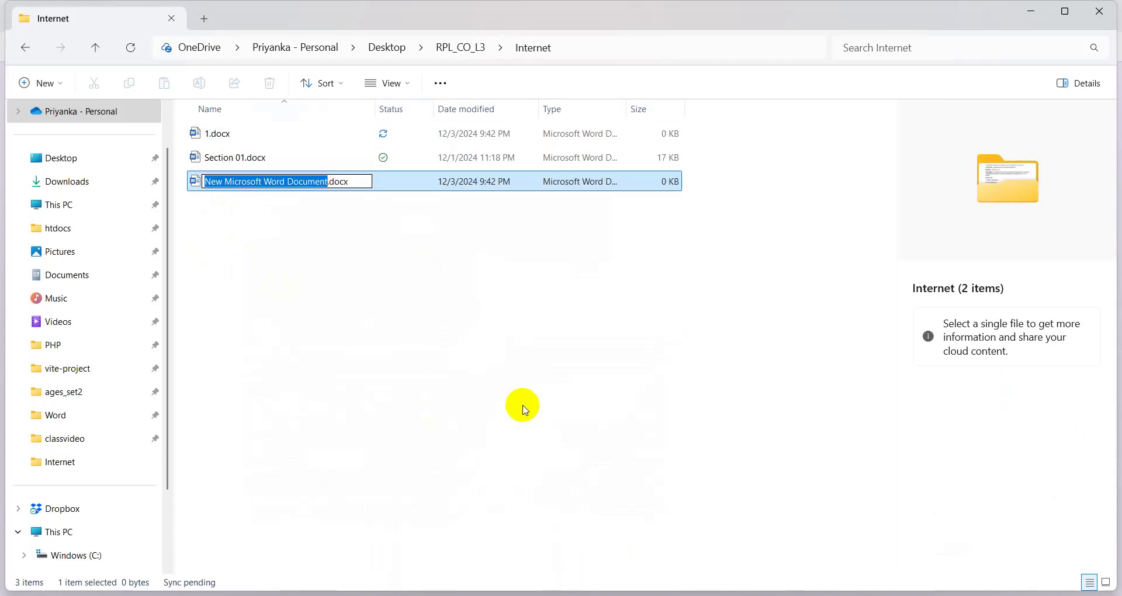
{"action": "type", "text": "2"}
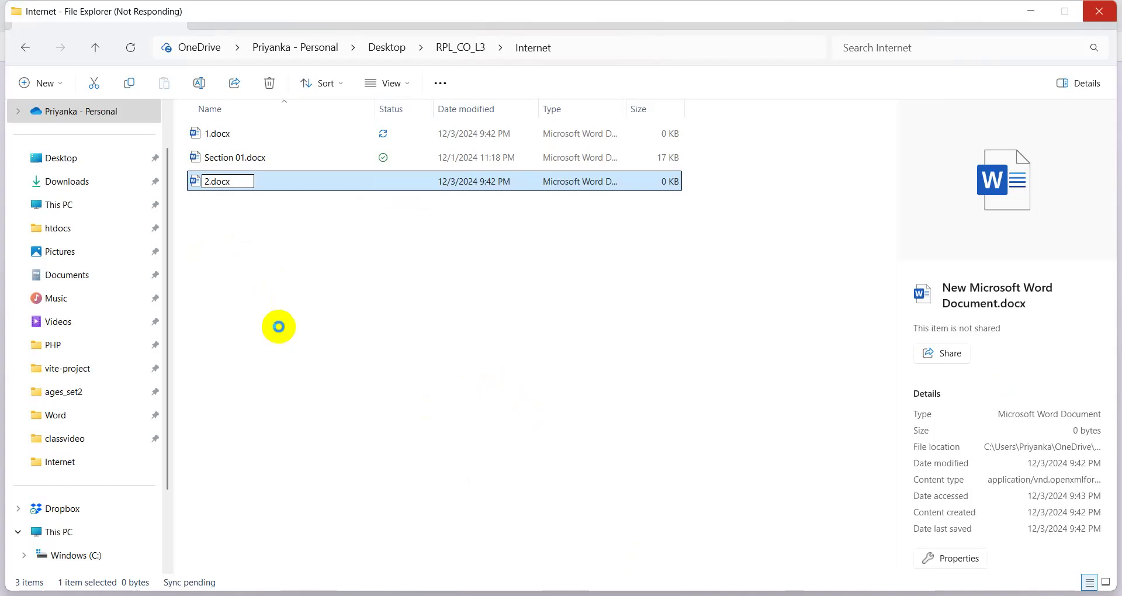
{"action": "left_click", "coordinate": [276, 326]}
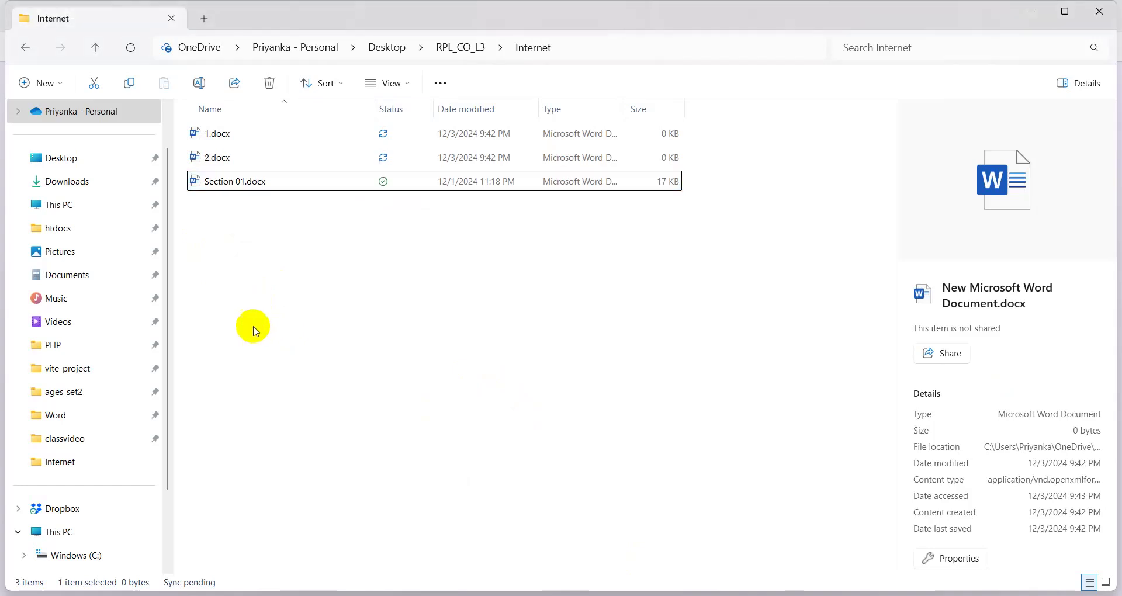
- Create 3.docx, then select 1.docx and open it in Word
{"action": "right_click", "coordinate": [216, 300]}
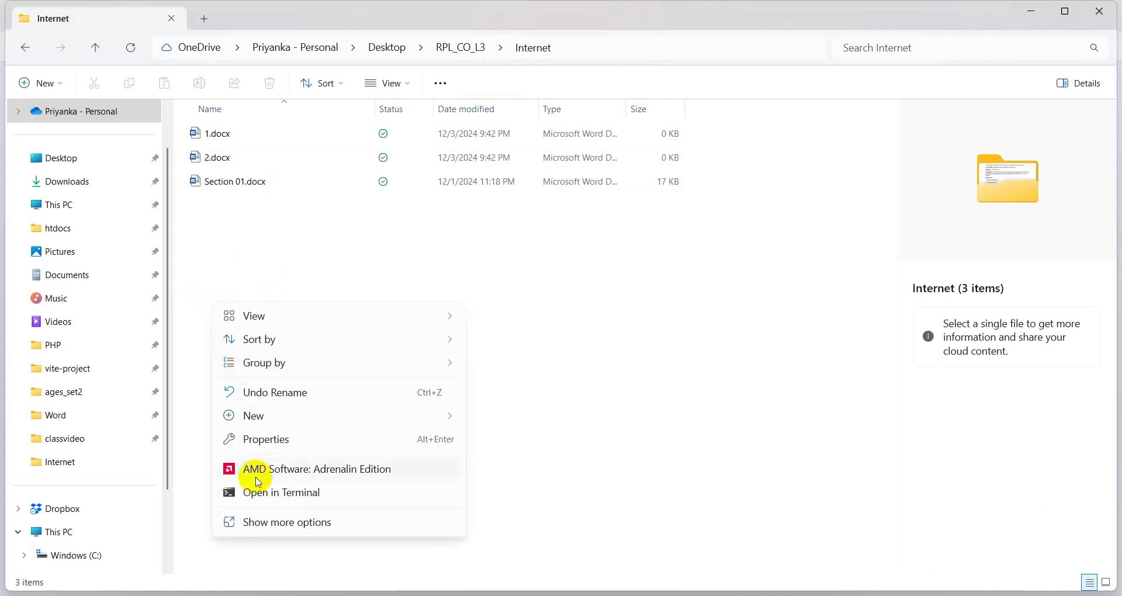
{"action": "mouse_move", "coordinate": [233, 413]}
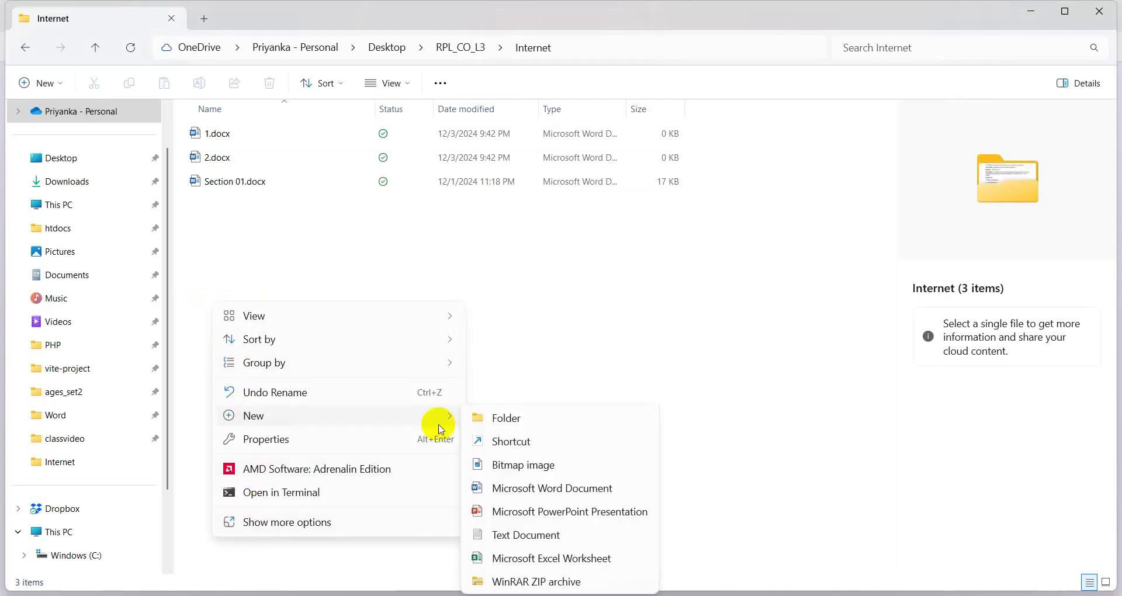
{"action": "left_click", "coordinate": [518, 494]}
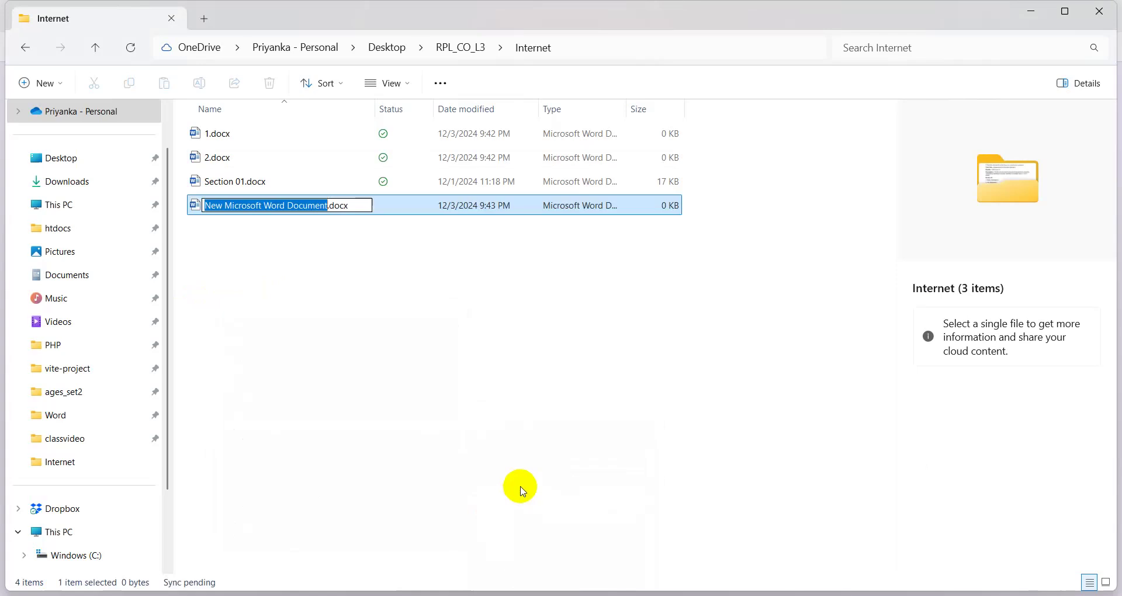
{"action": "type", "text": "3"}
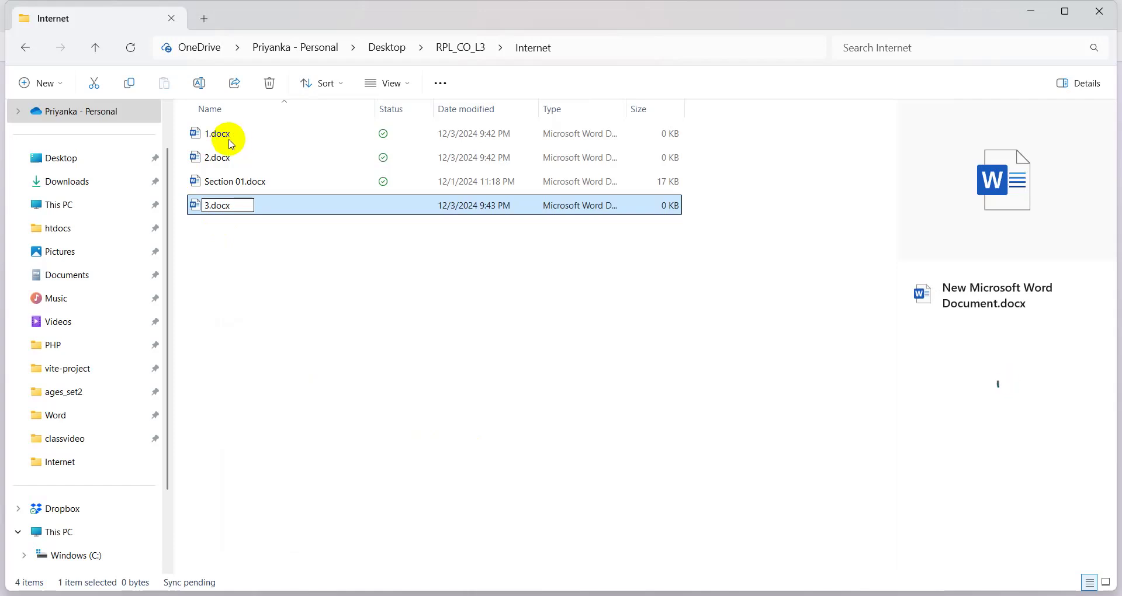
{"action": "key", "text": "Return"}
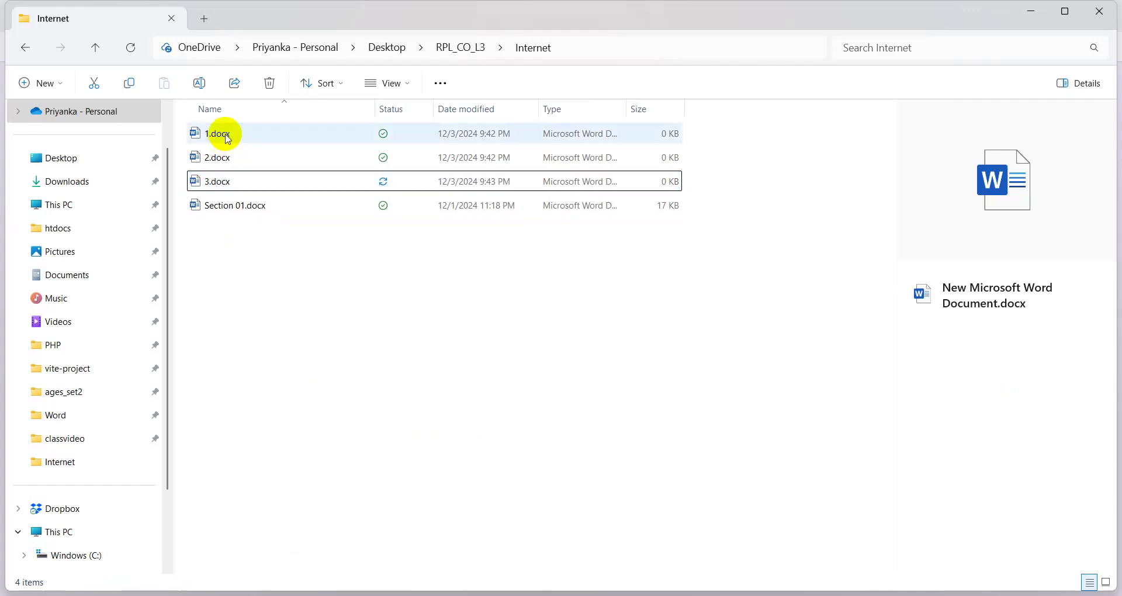
{"action": "key", "text": "Home"}
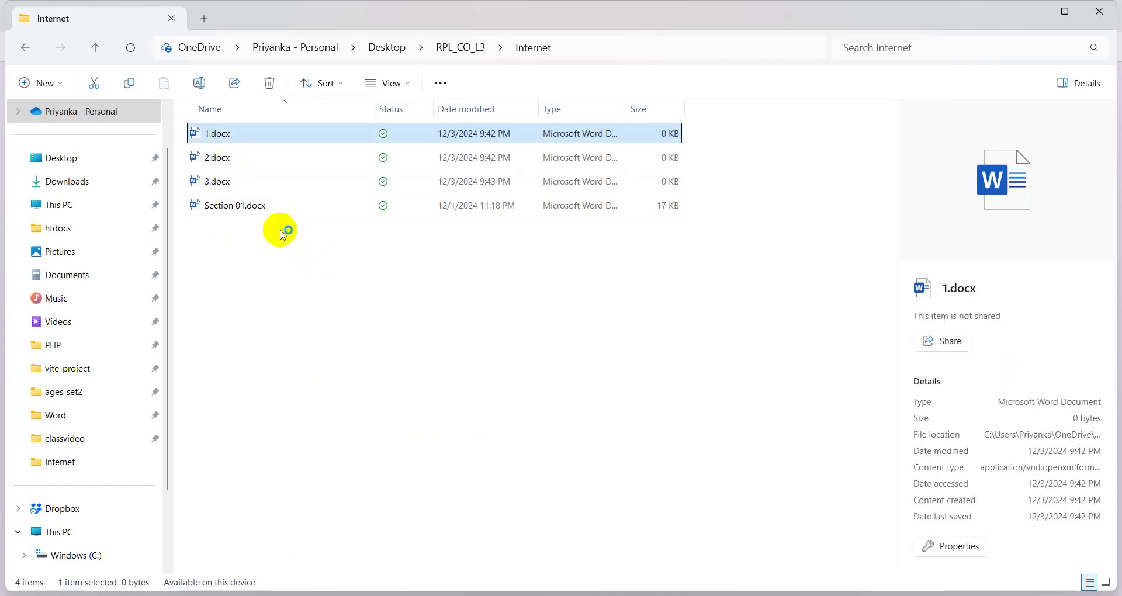
{"action": "key", "text": "alt+Tab"}
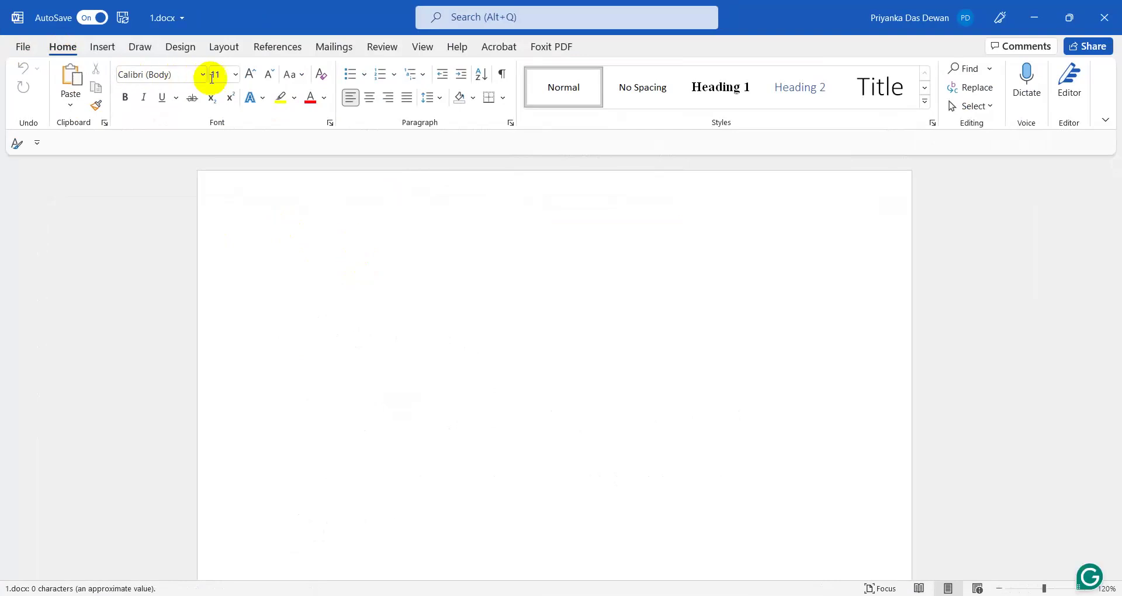
- Type a 36-pt 1 into 1.docx, then save and close it
{"action": "left_click", "coordinate": [235, 74]}
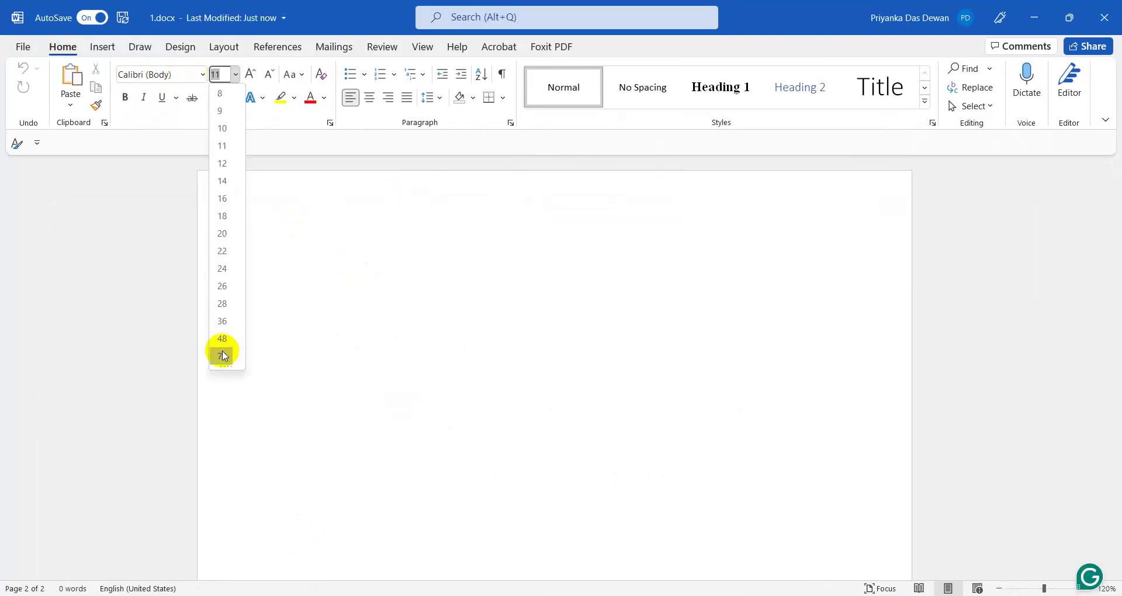
{"action": "left_click", "coordinate": [222, 321]}
{"action": "type", "text": "1"}
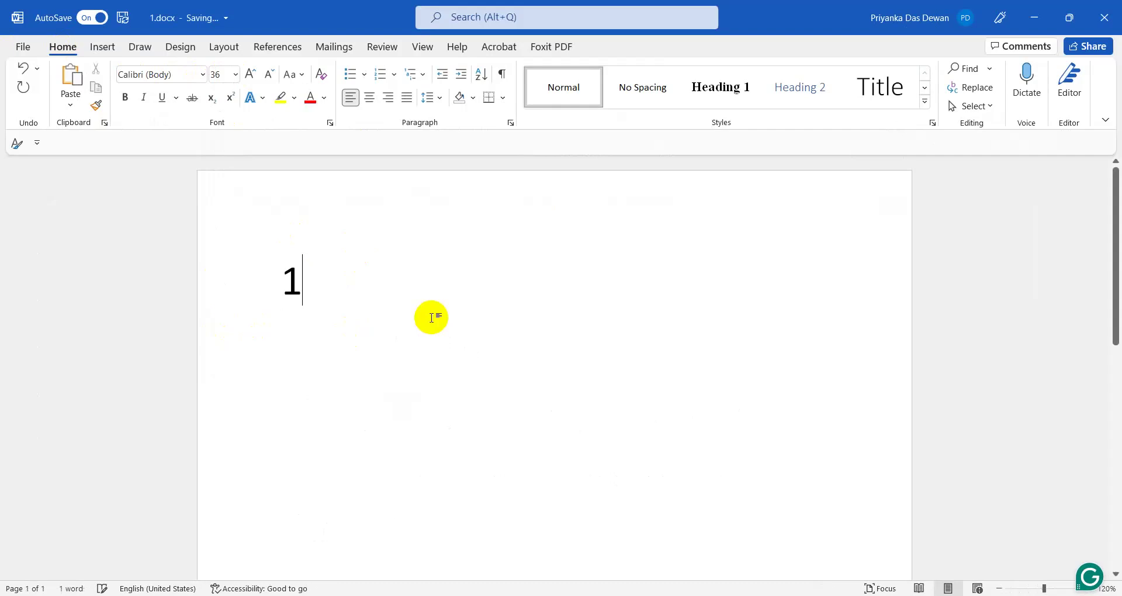
{"action": "left_click", "coordinate": [122, 17]}
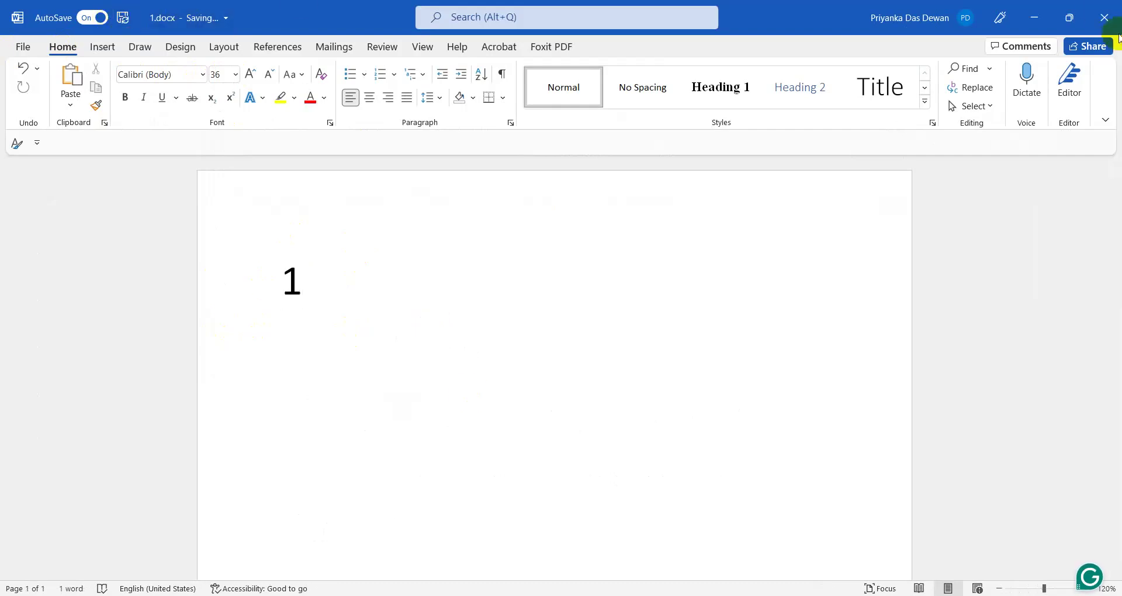
{"action": "left_click", "coordinate": [1104, 18]}
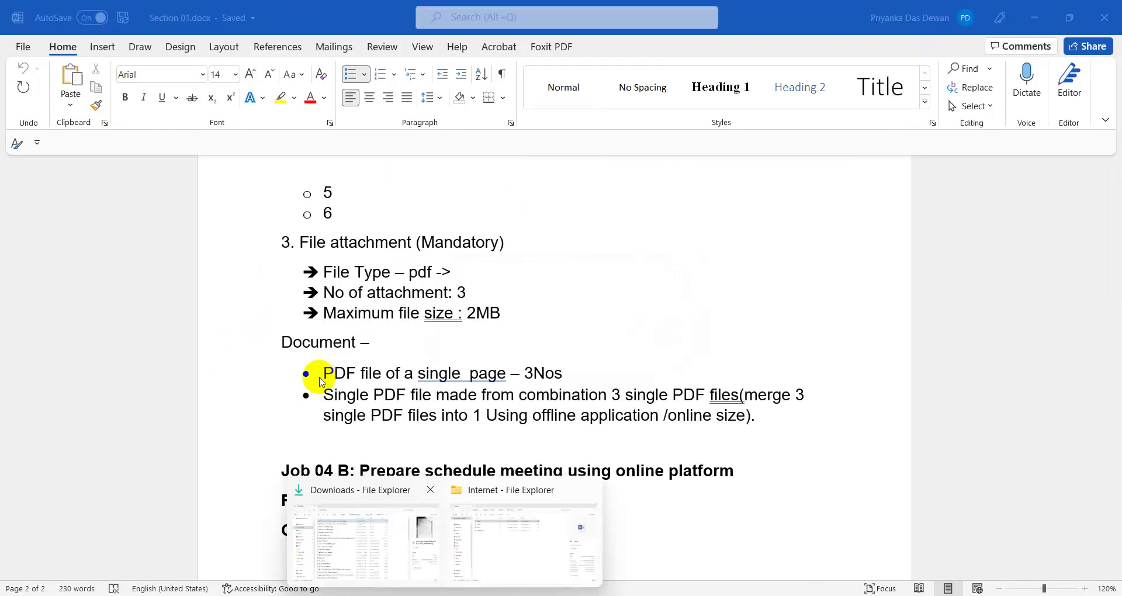
- Open 2.docx from the Internet folder, type a 2 at 36 pt, and close it
{"action": "left_click", "coordinate": [519, 523]}
{"action": "left_click", "coordinate": [213, 157]}
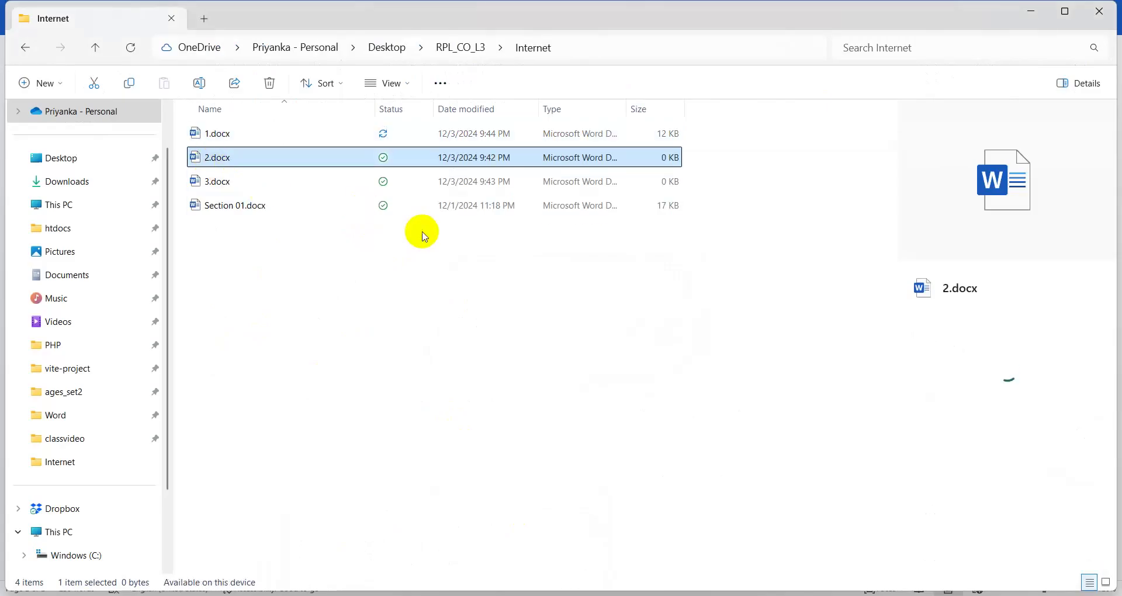
{"action": "key", "text": "Return"}
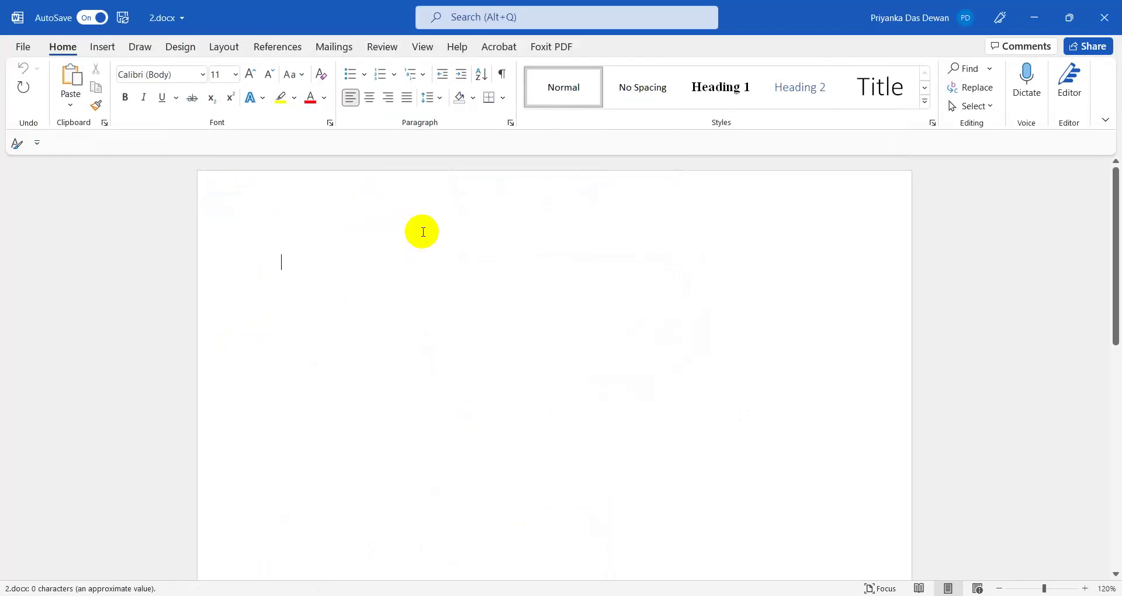
{"action": "type", "text": "2"}
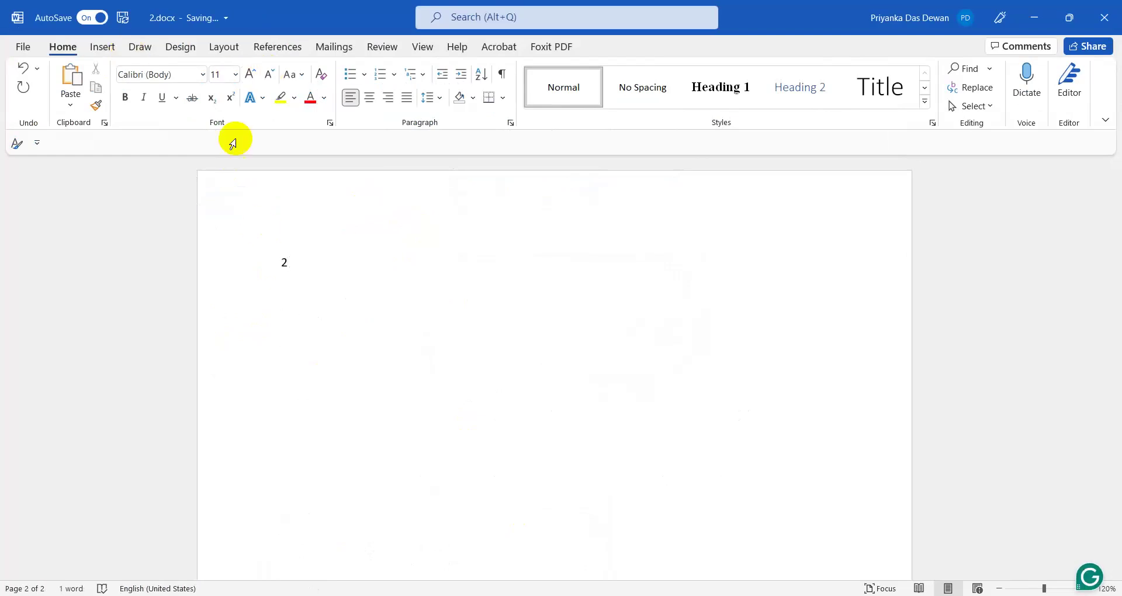
{"action": "left_click_drag", "start_coordinate": [276, 263], "coordinate": [295, 262]}
{"action": "left_click", "coordinate": [234, 74]}
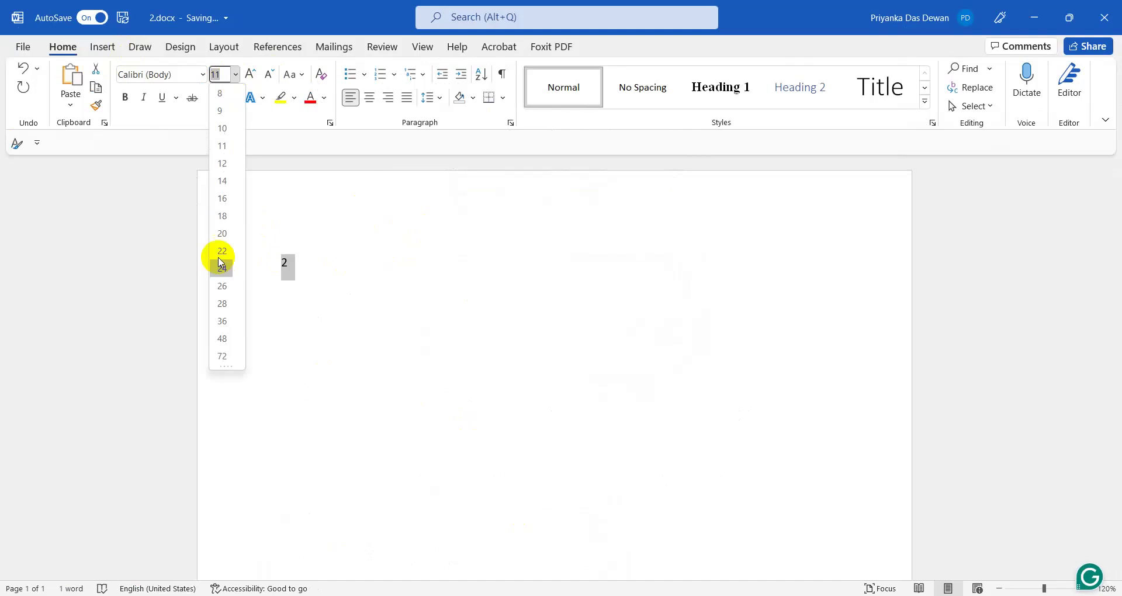
{"action": "left_click", "coordinate": [222, 320]}
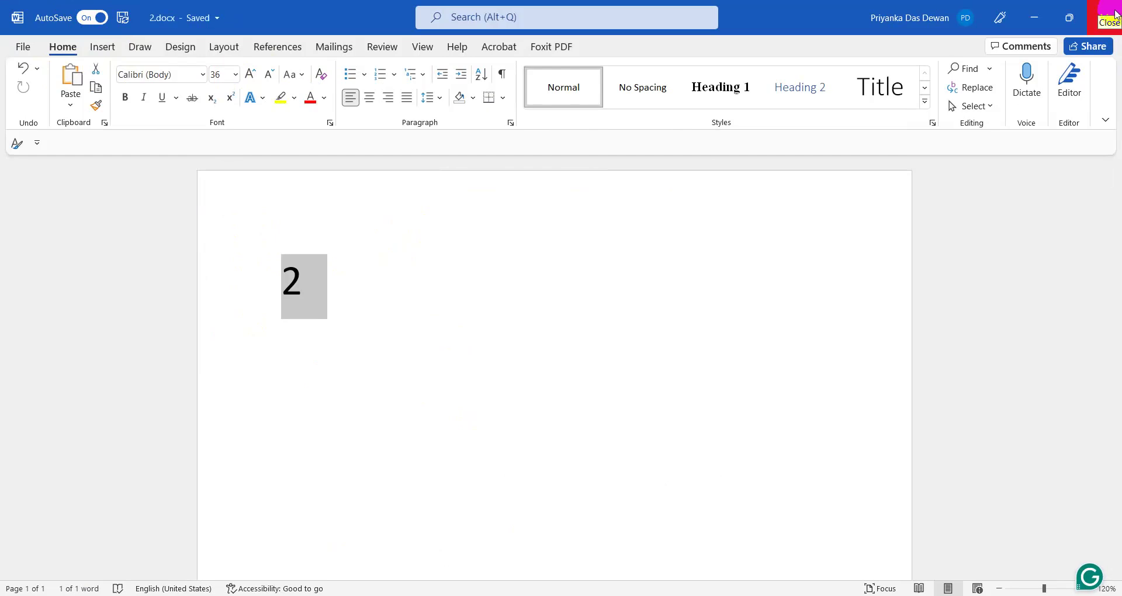
{"action": "left_click", "coordinate": [1114, 12]}
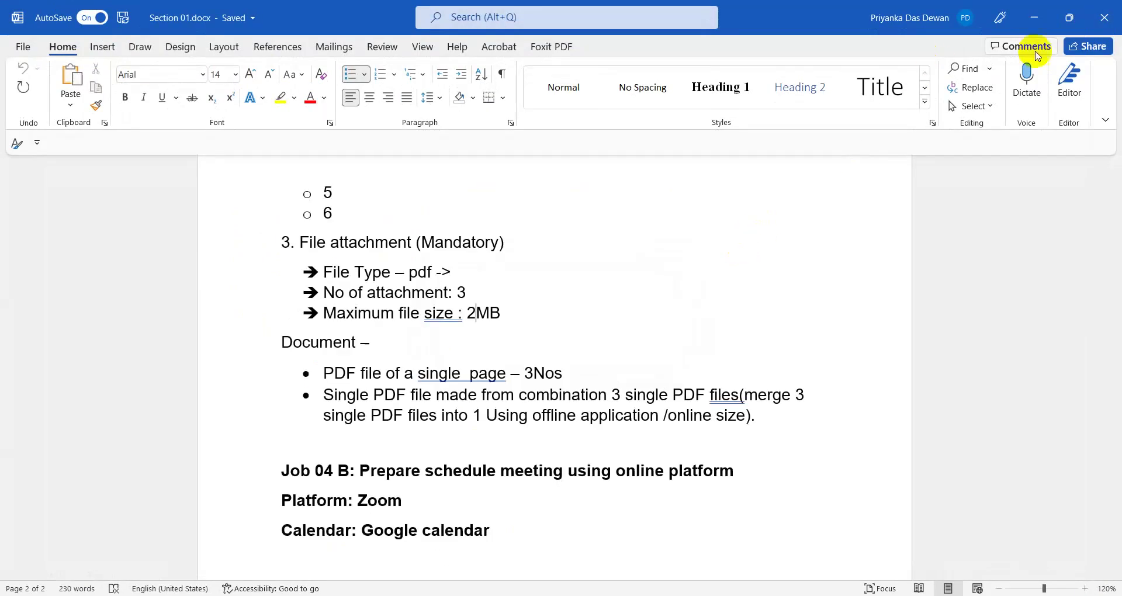
- Open 3.docx, type a 3, and close it
{"action": "left_click", "coordinate": [1033, 18]}
{"action": "left_click", "coordinate": [217, 182]}
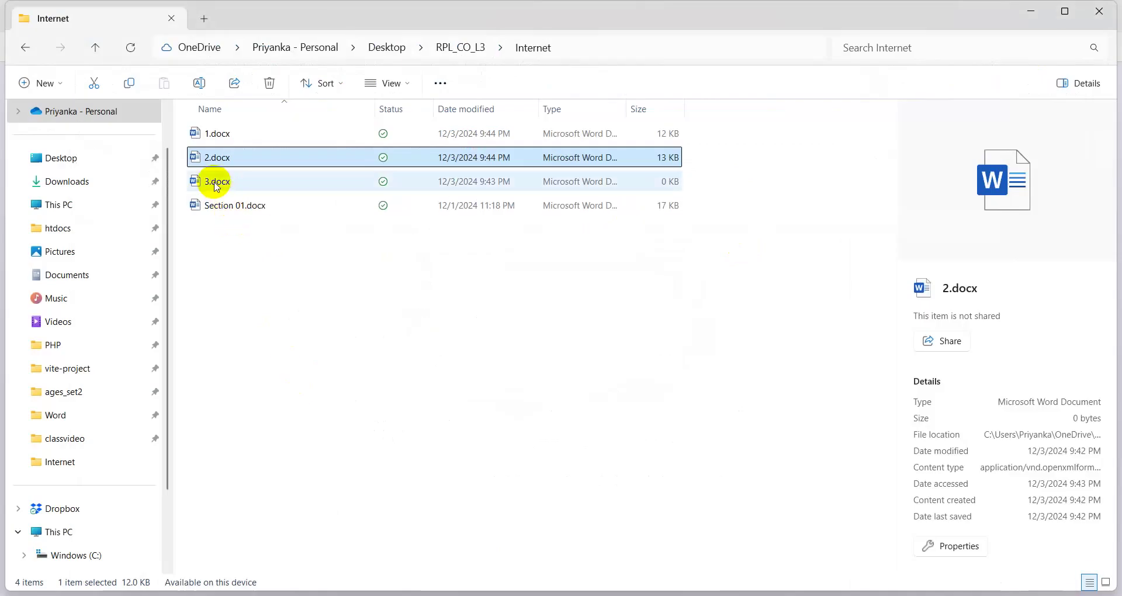
{"action": "key", "text": "Return"}
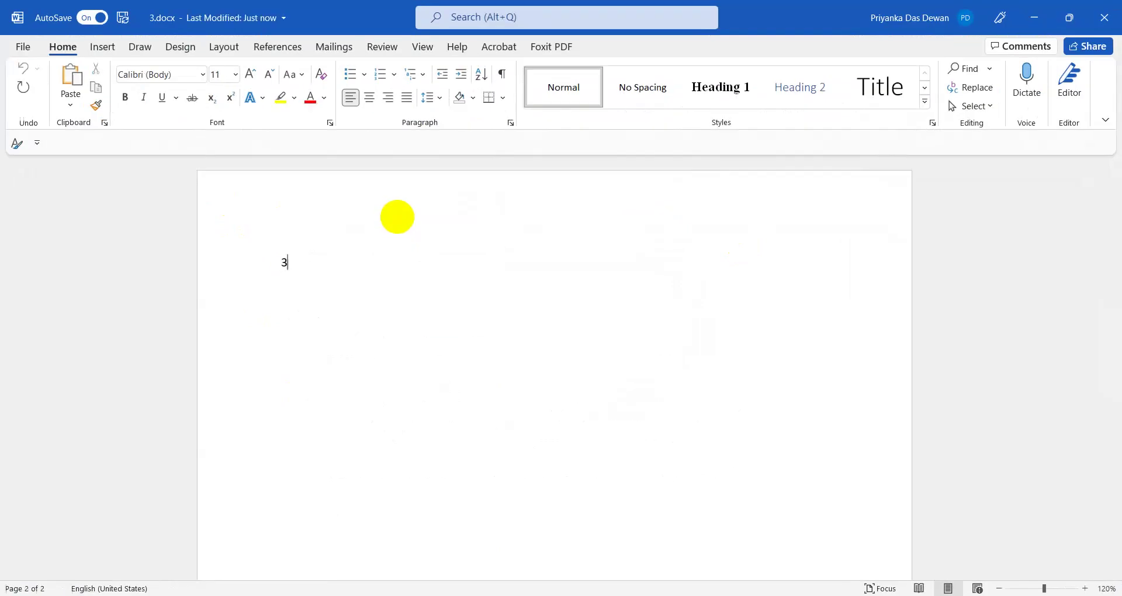
{"action": "type", "text": "3"}
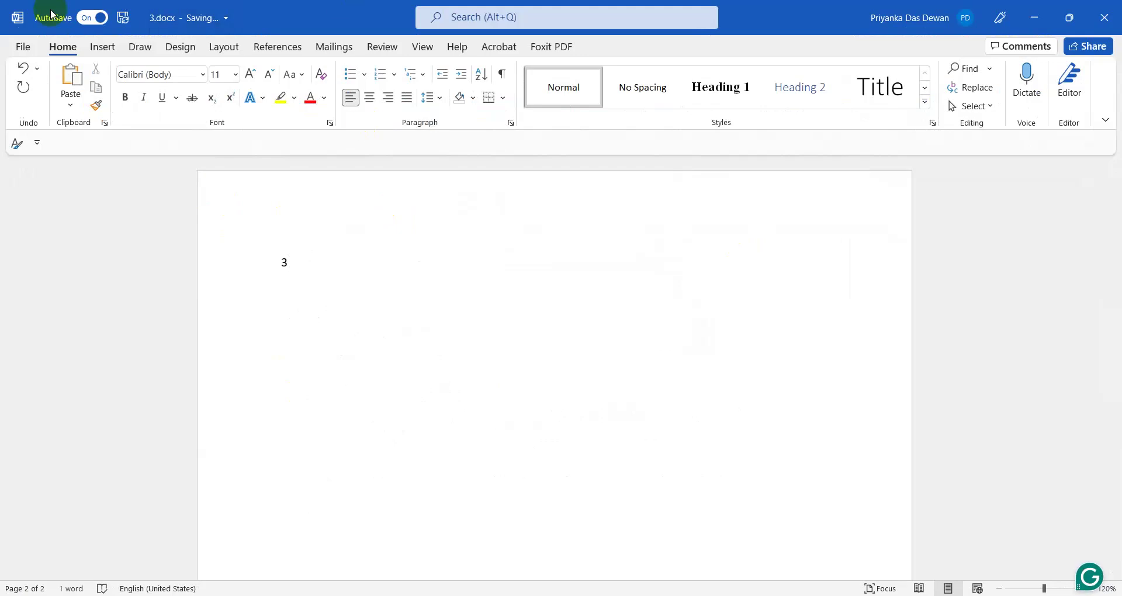
{"action": "left_click", "coordinate": [1107, 13]}
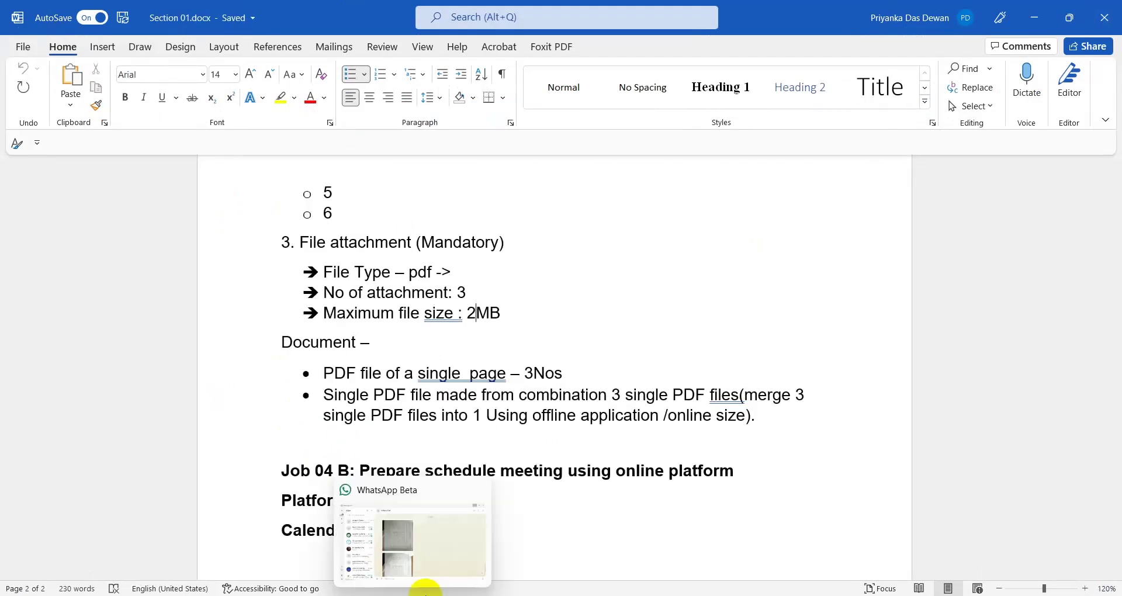
- Start a Windows search for 'fox'
{"action": "mouse_move", "coordinate": [351, 585]}
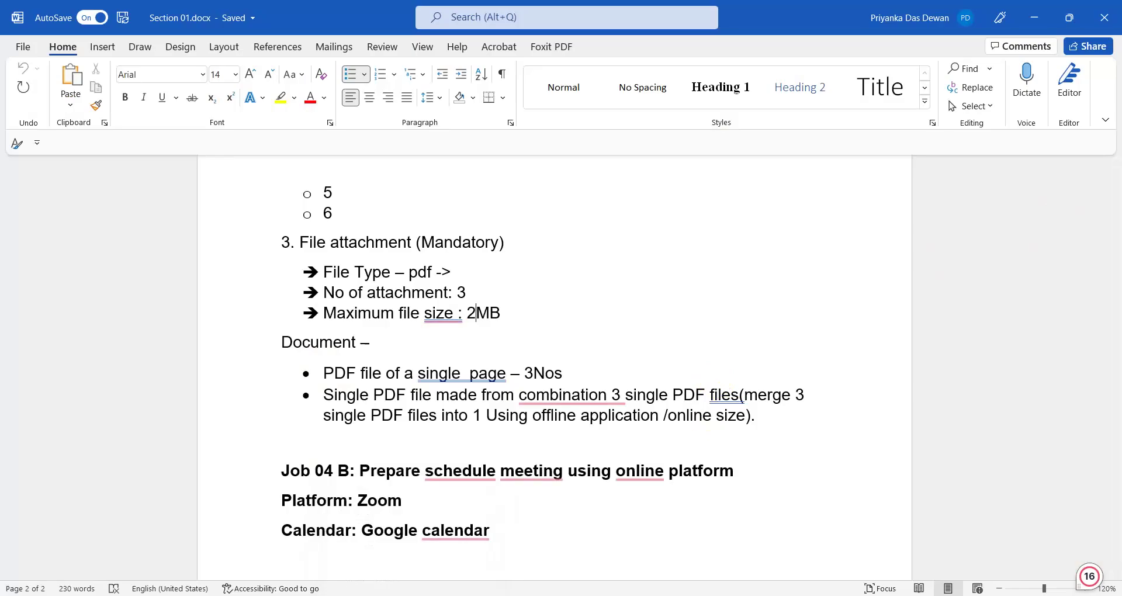
{"action": "mouse_move", "coordinate": [477, 593]}
{"action": "type", "text": "fox"}
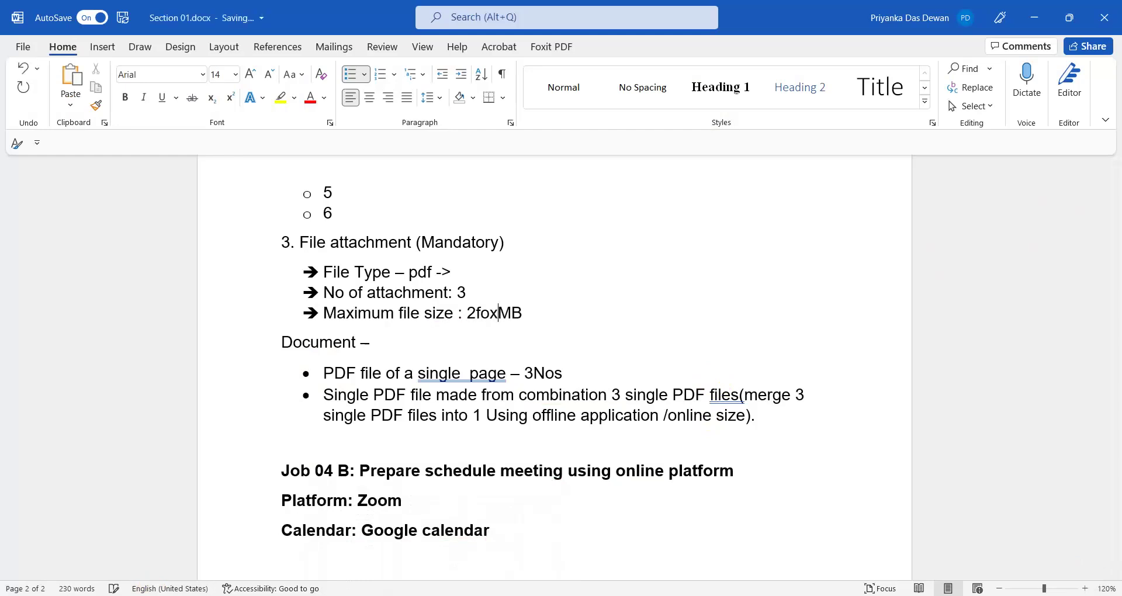
{"action": "left_click", "coordinate": [108, 595]}
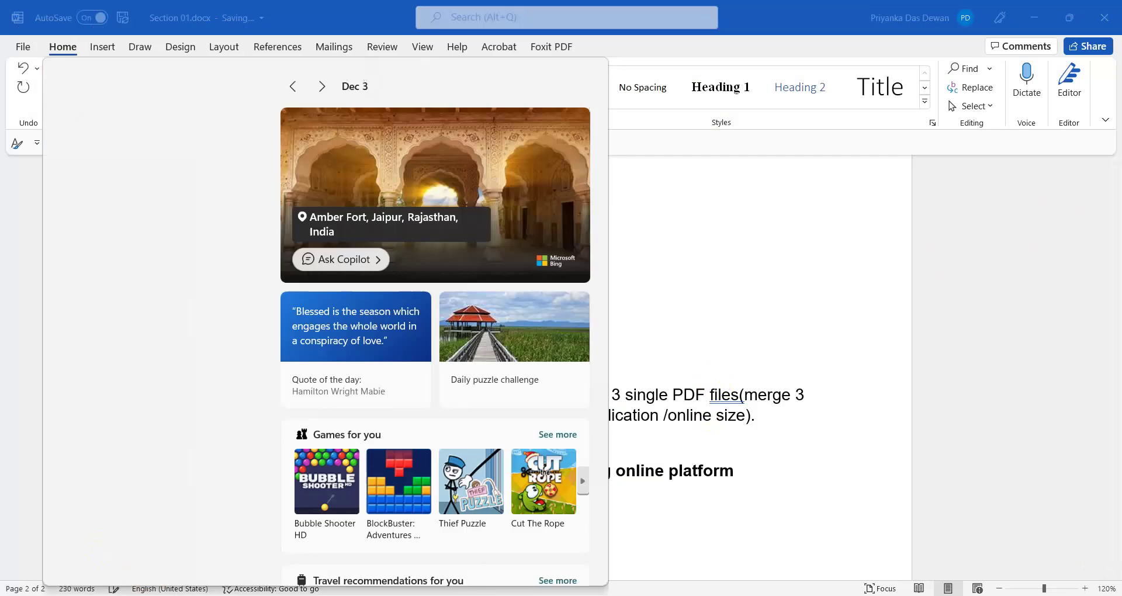
- Search the Start menu for 'fo' and launch Foxit PhantomPDF
{"action": "left_click", "coordinate": [74, 359]}
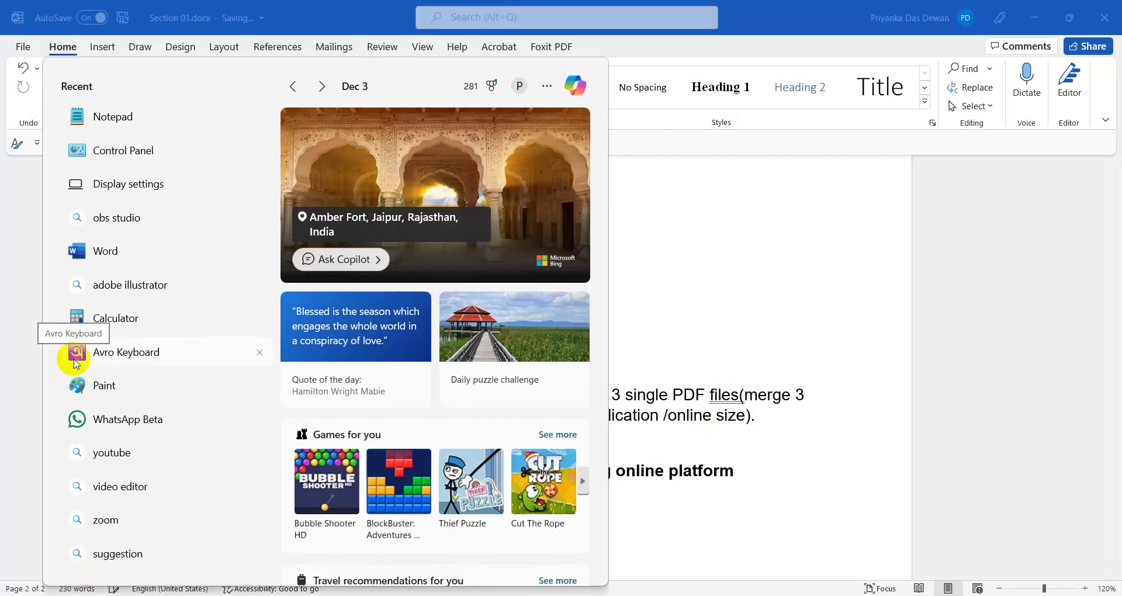
{"action": "type", "text": "f"}
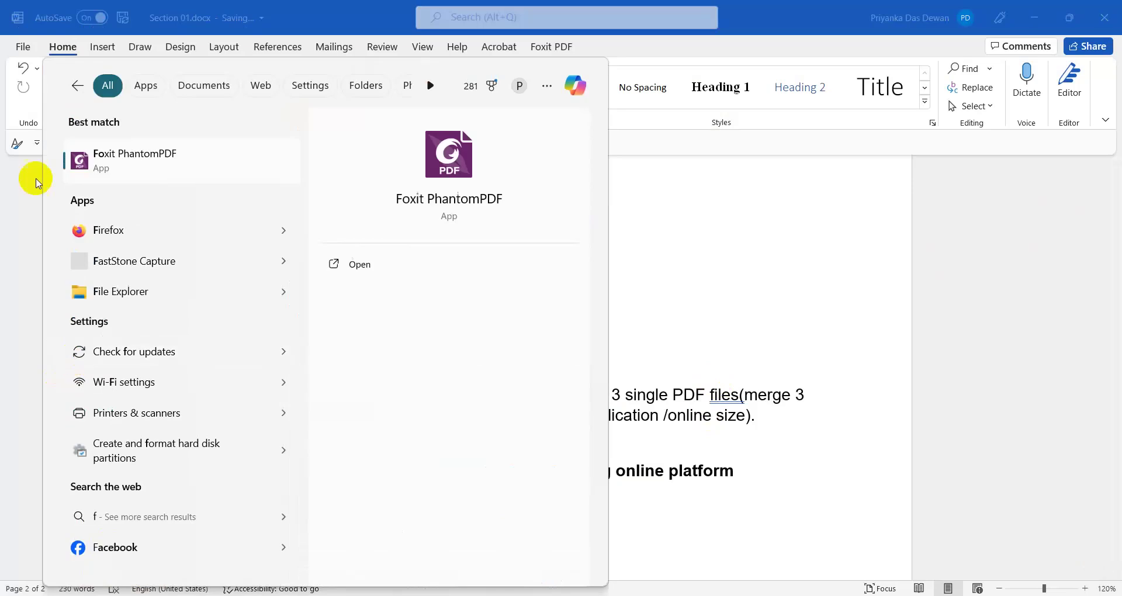
{"action": "type", "text": "o"}
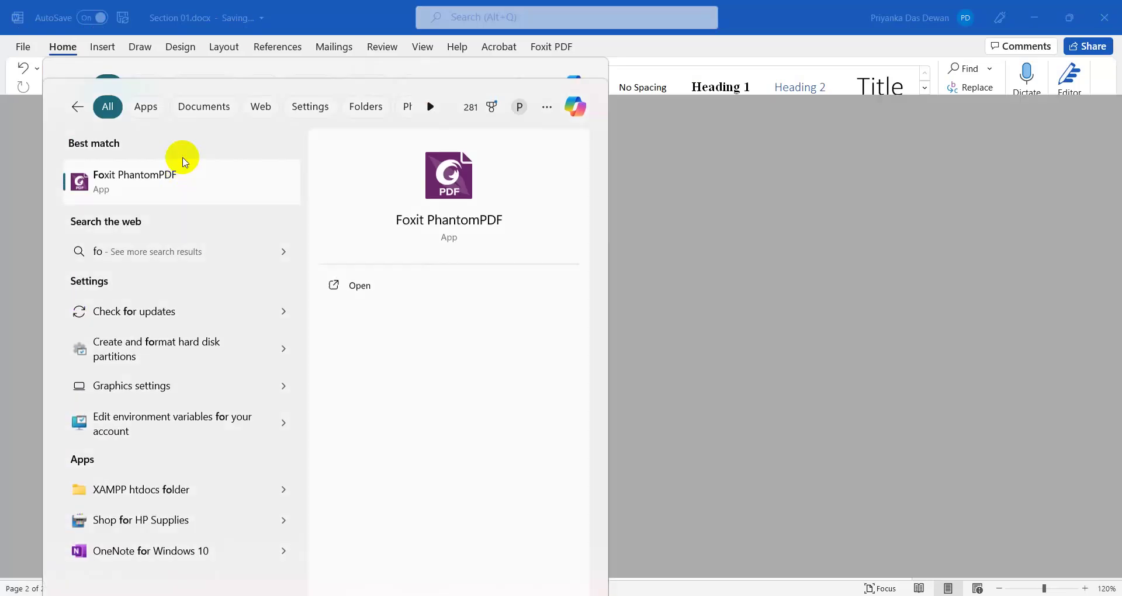
{"action": "left_click", "coordinate": [182, 159]}
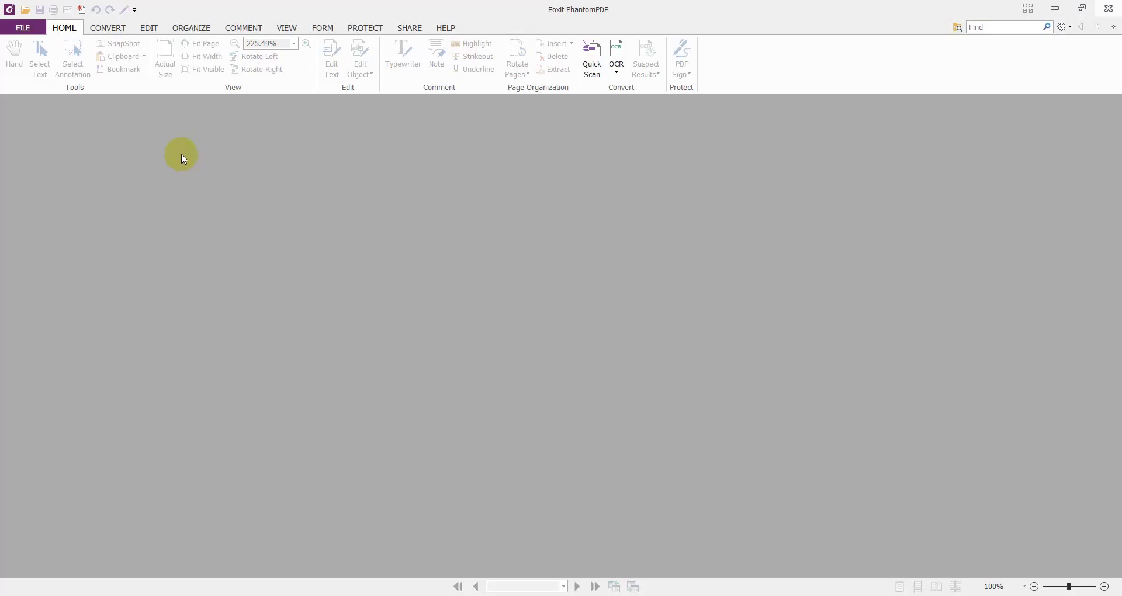
{"action": "left_click", "coordinate": [24, 27]}
- Create a new blank PDF and begin inserting pages from a file
{"action": "left_click", "coordinate": [25, 73]}
{"action": "left_click", "coordinate": [397, 195]}
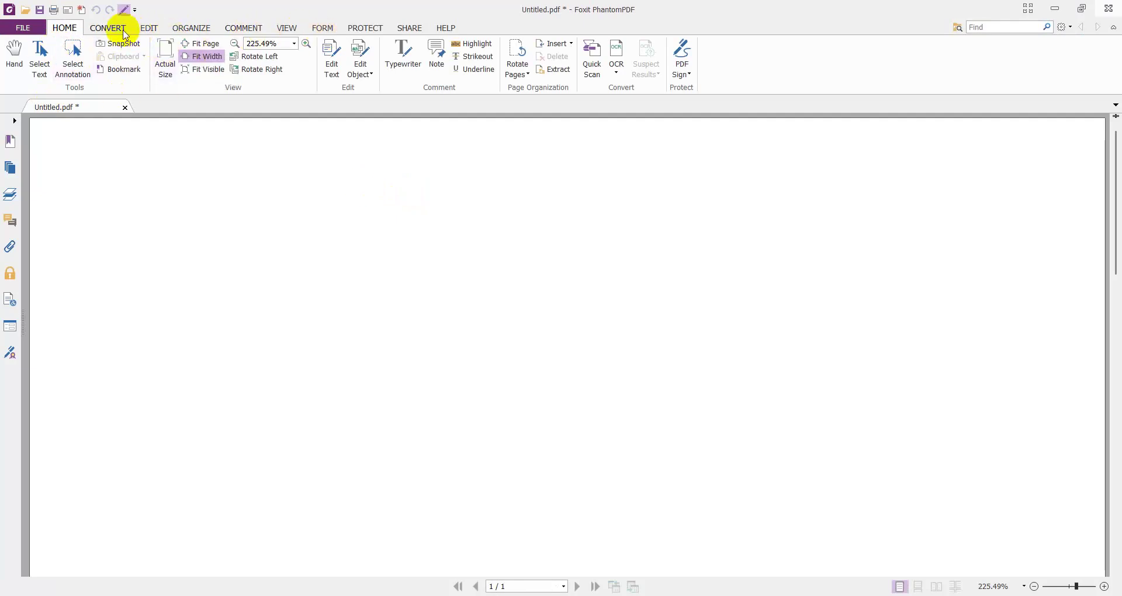
{"action": "left_click", "coordinate": [565, 45]}
{"action": "left_click", "coordinate": [568, 57]}
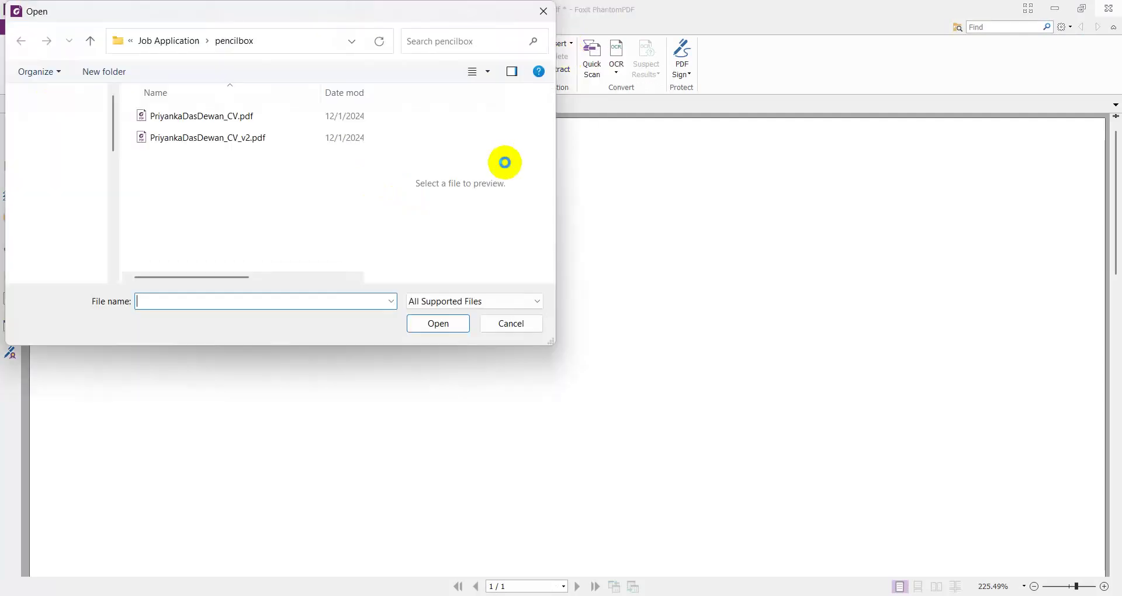
- Convert 1.docx, 2.docx and 3.docx from RPL_CO_L3\Internet and insert them before page 1
{"action": "scroll", "coordinate": [80, 214], "scroll_direction": "up", "scroll_amount": 5}
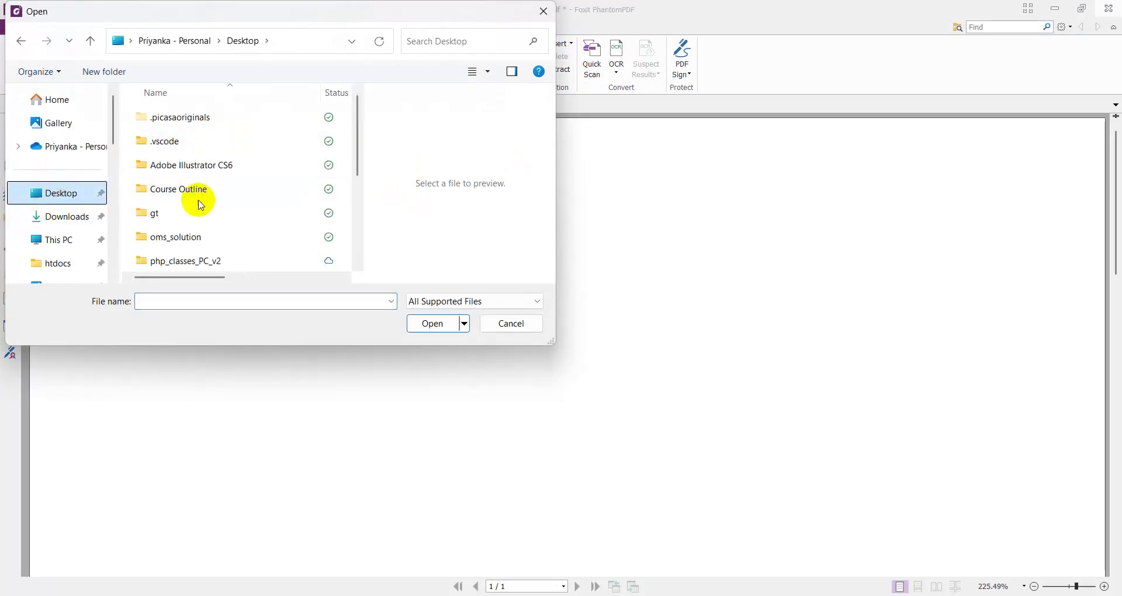
{"action": "scroll", "coordinate": [195, 200], "scroll_direction": "down", "scroll_amount": 2}
{"action": "double_click", "coordinate": [196, 212]}
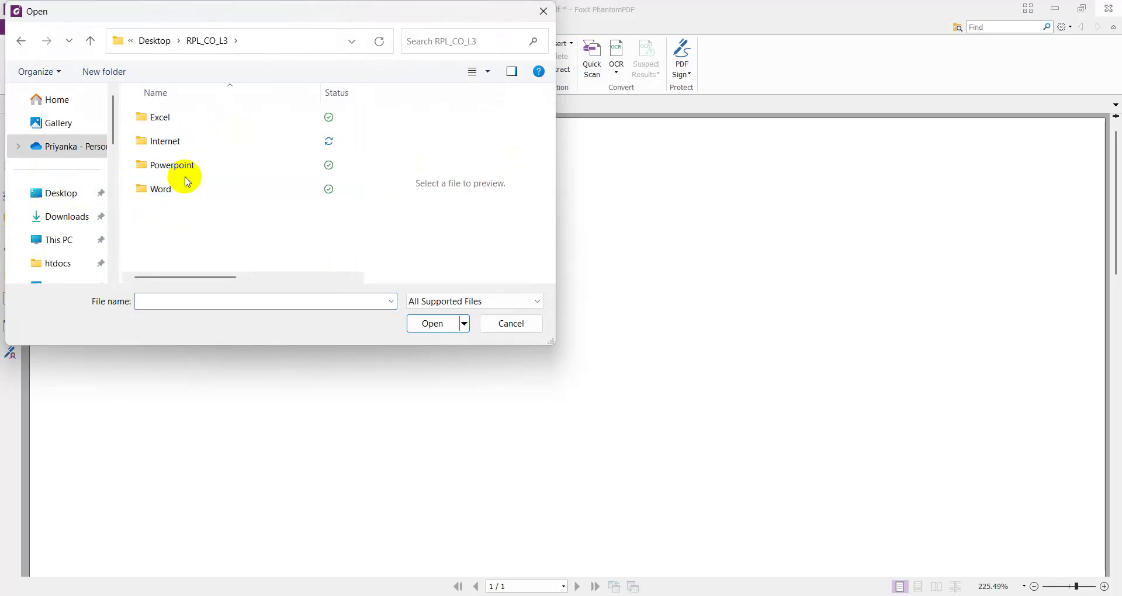
{"action": "double_click", "coordinate": [164, 141]}
{"action": "left_click", "coordinate": [182, 122]}
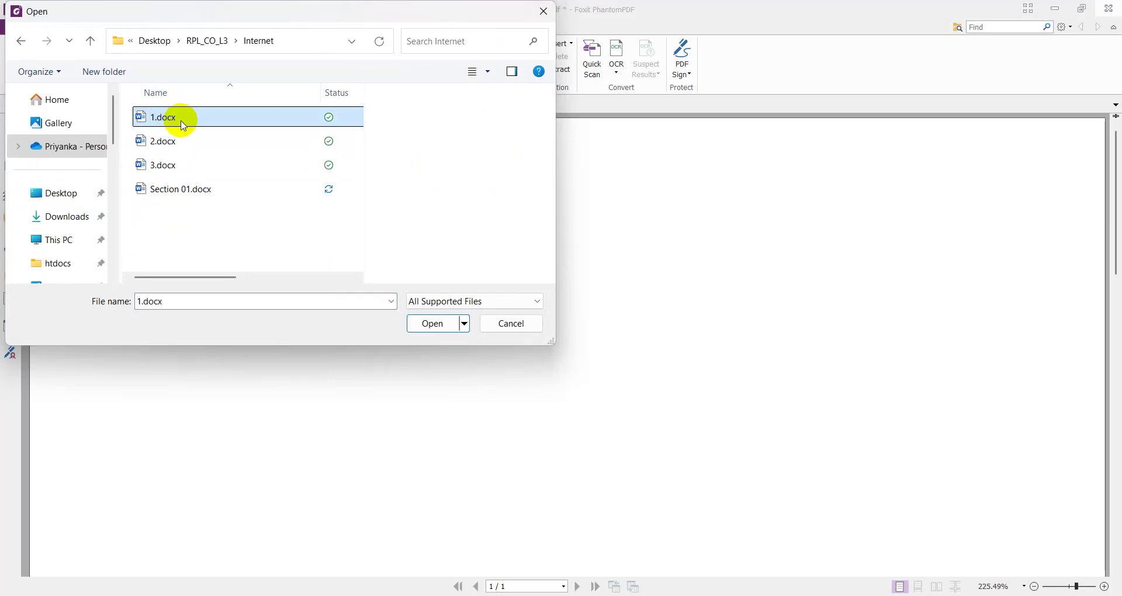
{"action": "key", "text": "ctrl+a"}
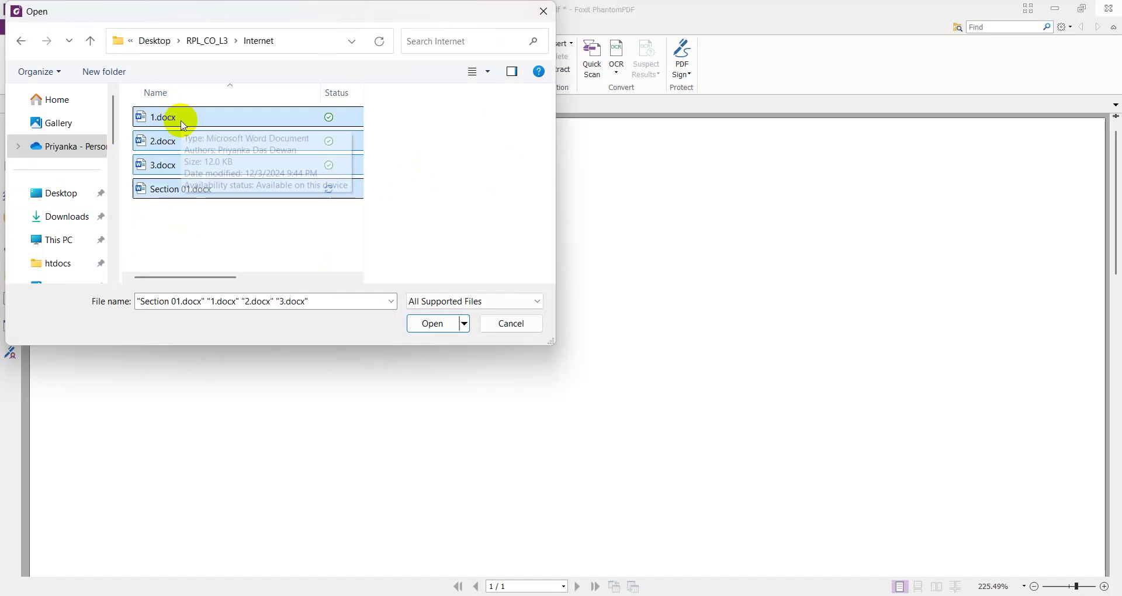
{"action": "left_click", "coordinate": [182, 123], "text": "shift"}
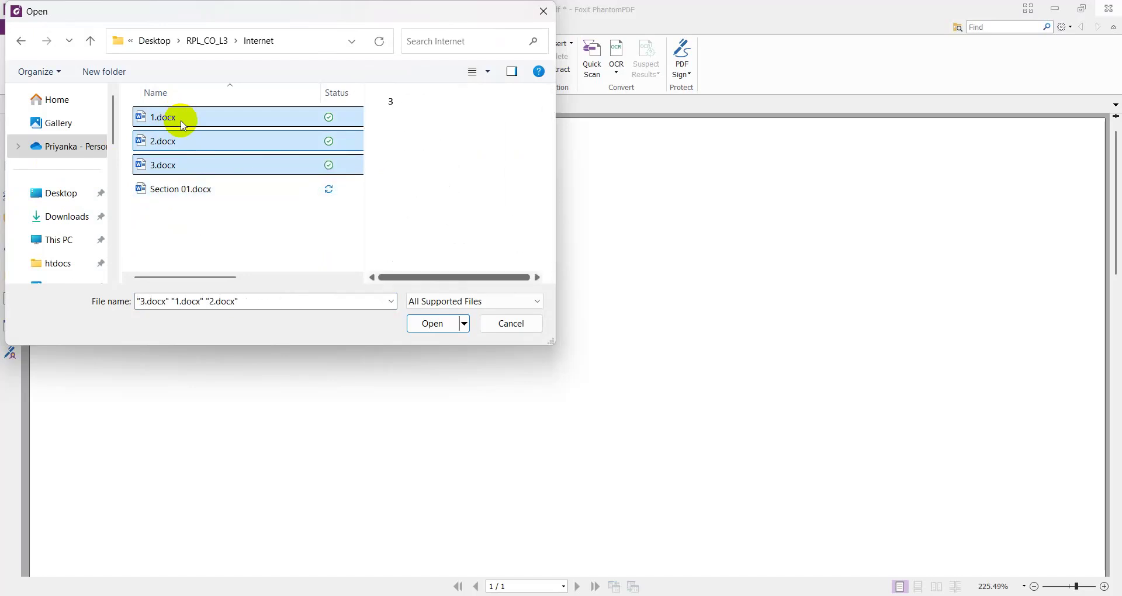
{"action": "left_click", "coordinate": [432, 323]}
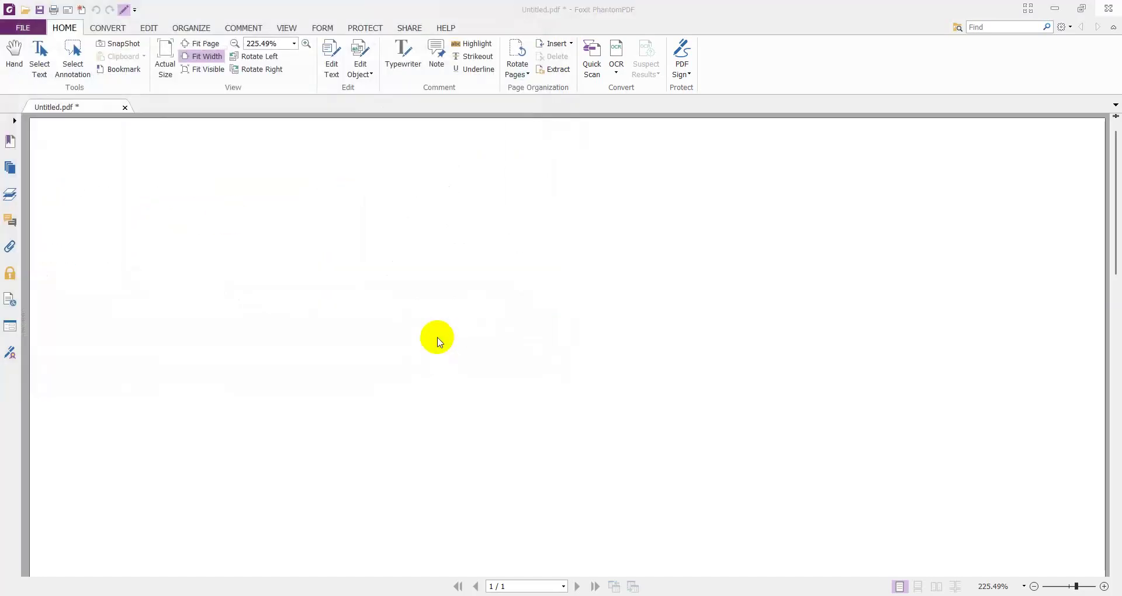
{"action": "left_click", "coordinate": [507, 318]}
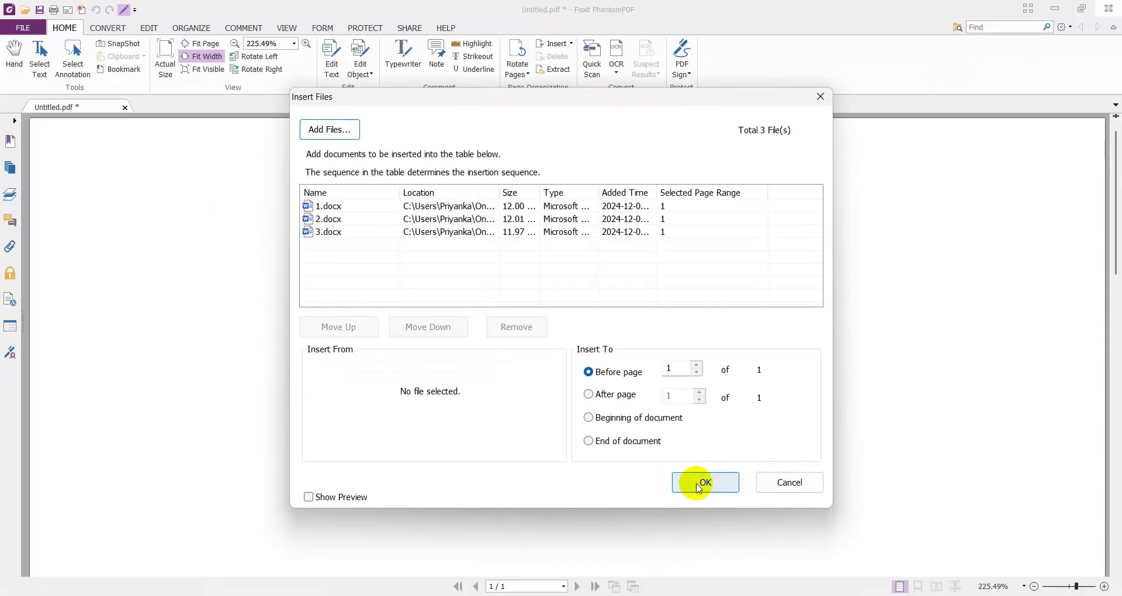
{"action": "left_click", "coordinate": [704, 484]}
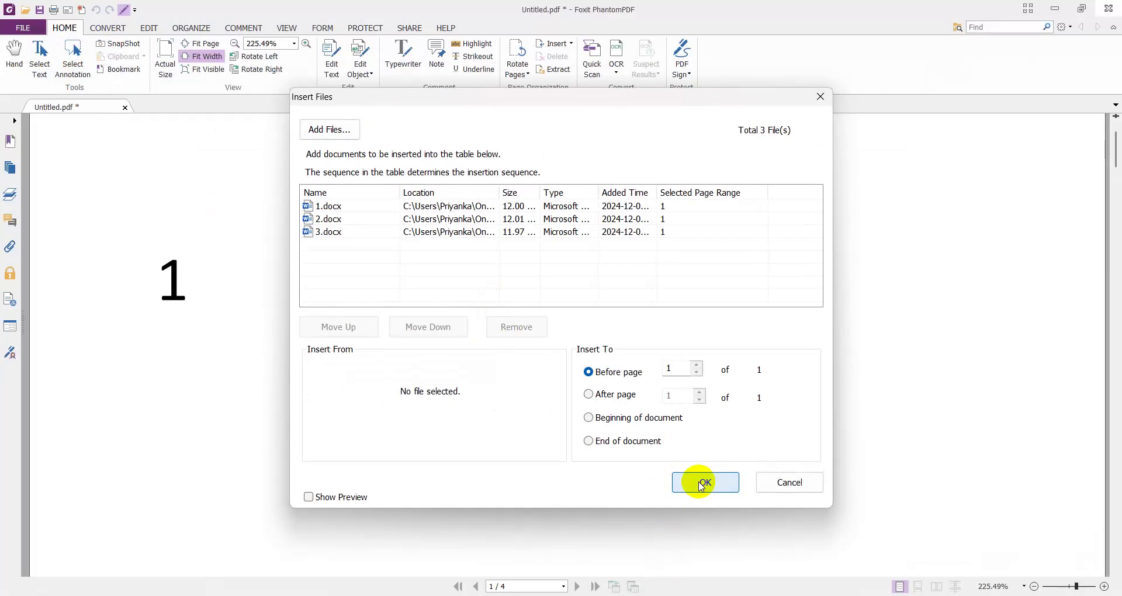
- Delete blank page 4 from Untitled.pdf and jump back to page 1
{"action": "scroll", "coordinate": [679, 476], "scroll_direction": "down", "scroll_amount": 10}
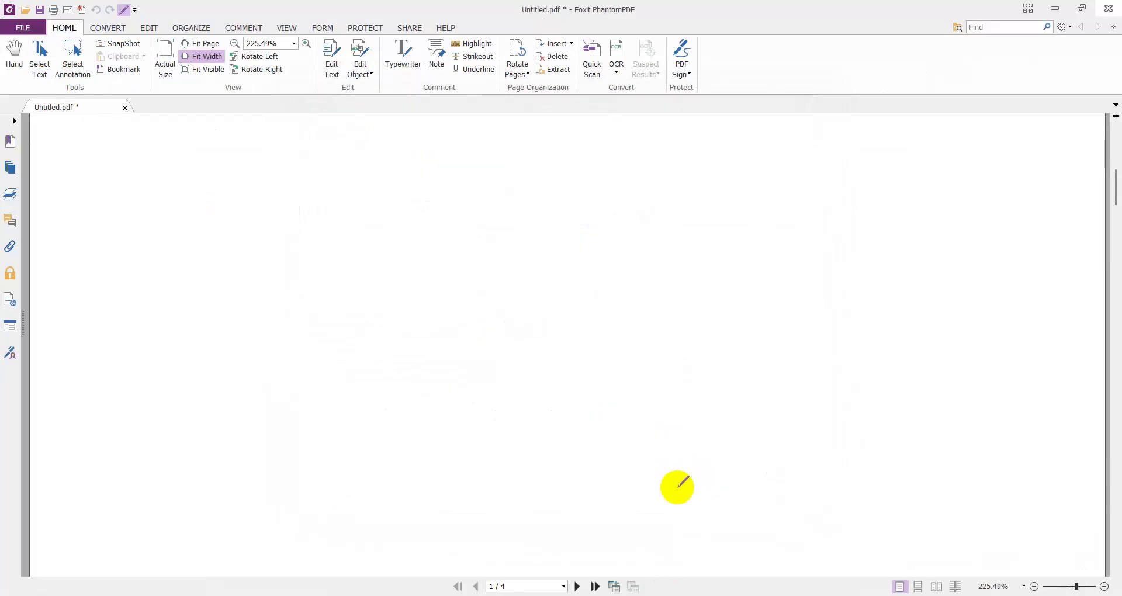
{"action": "scroll", "coordinate": [679, 487], "scroll_direction": "down", "scroll_amount": 20}
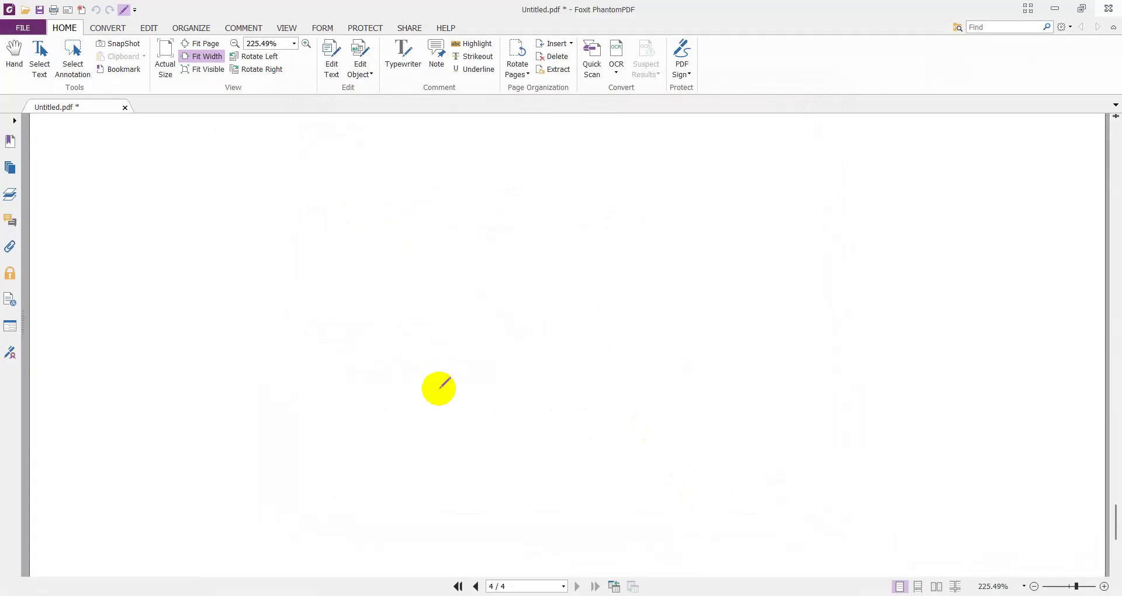
{"action": "left_click", "coordinate": [552, 56]}
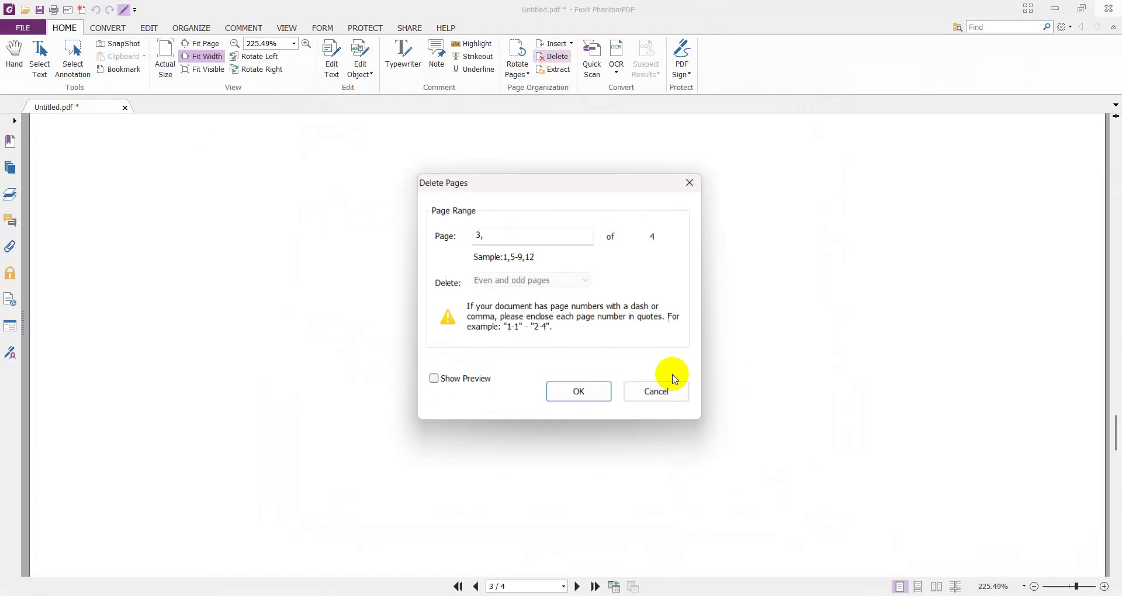
{"action": "left_click", "coordinate": [479, 235]}
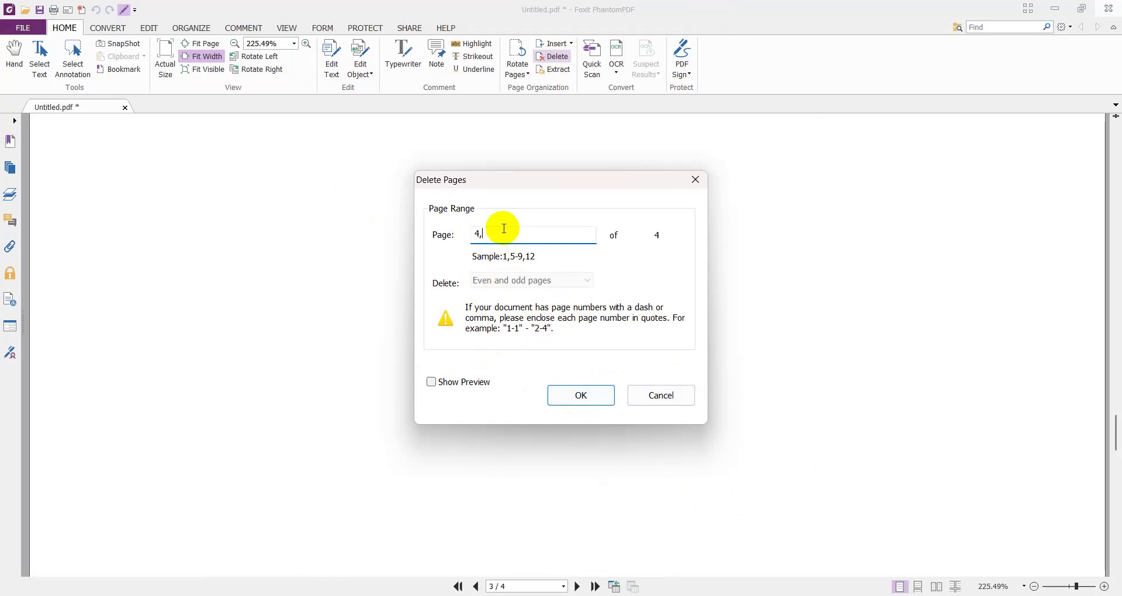
{"action": "left_click", "coordinate": [552, 395]}
{"action": "left_click", "coordinate": [529, 323]}
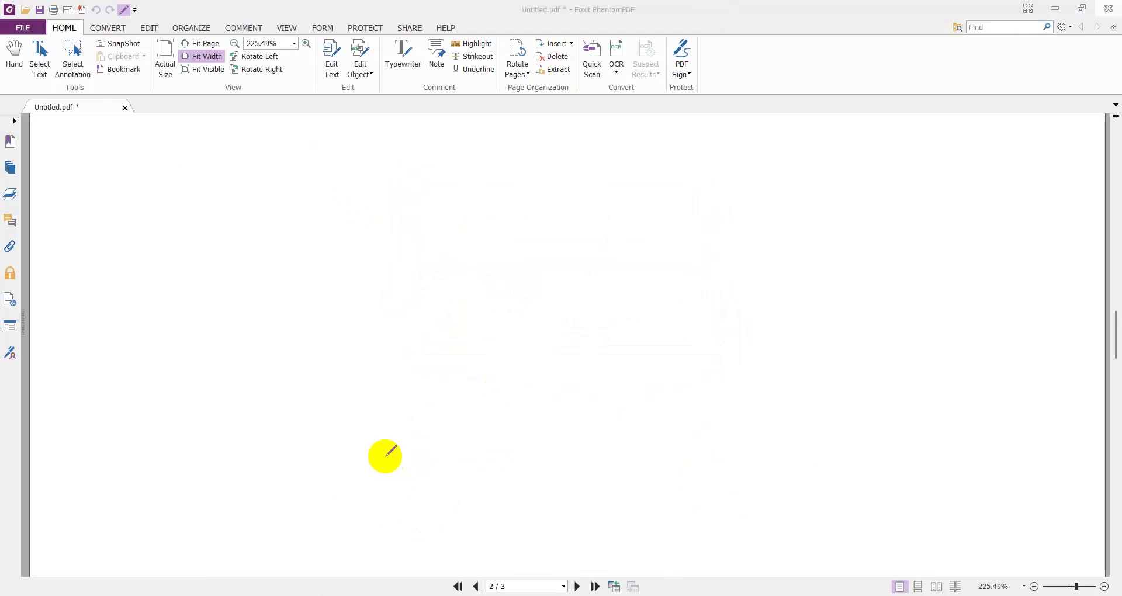
{"action": "key", "text": "Home"}
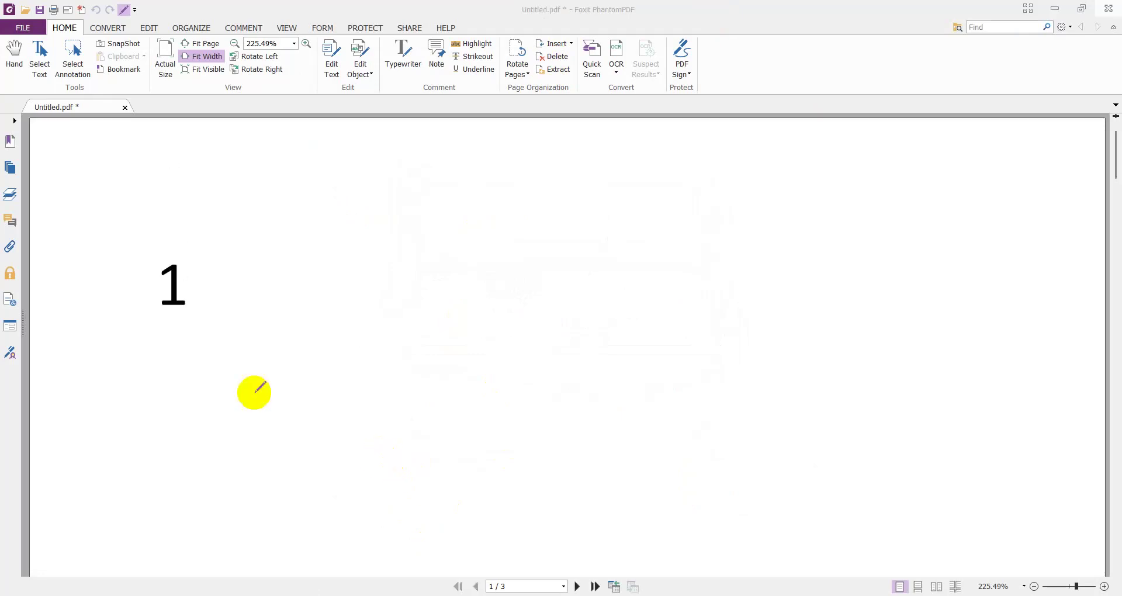
{"action": "left_click", "coordinate": [19, 29]}
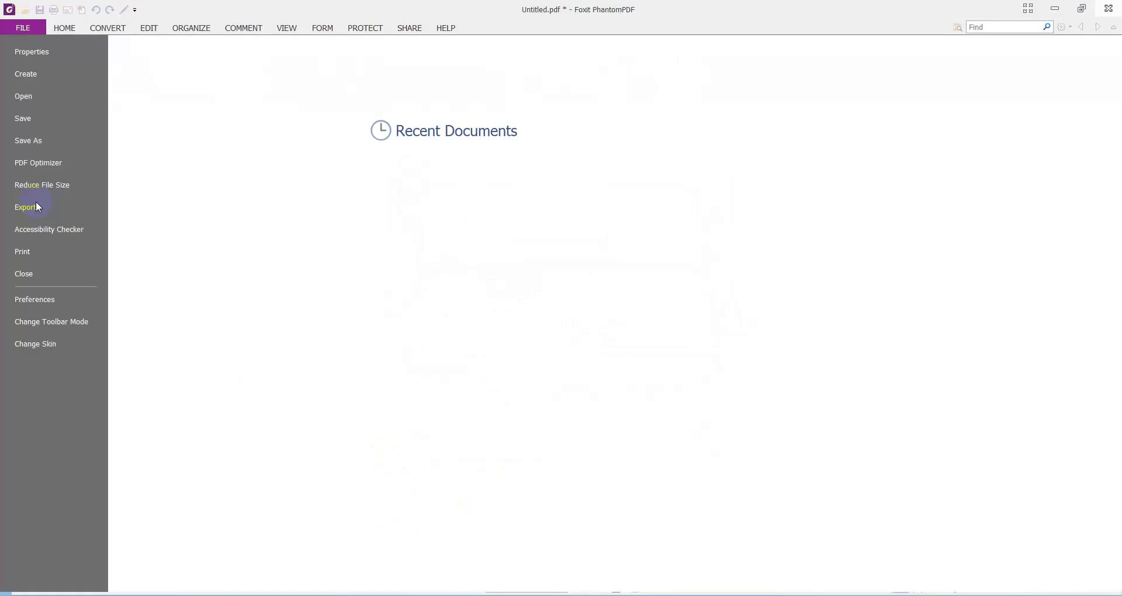
- Save the three-page PDF as 4.pdf in Desktop > RPL_CO_L3 > Internet
{"action": "left_click", "coordinate": [32, 141]}
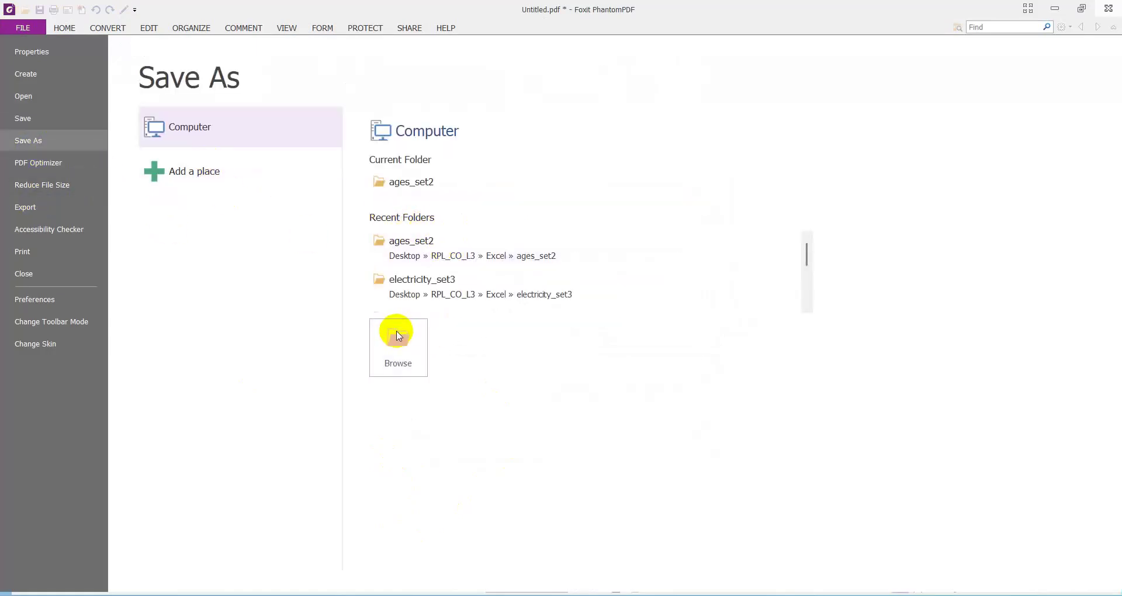
{"action": "left_click", "coordinate": [393, 337]}
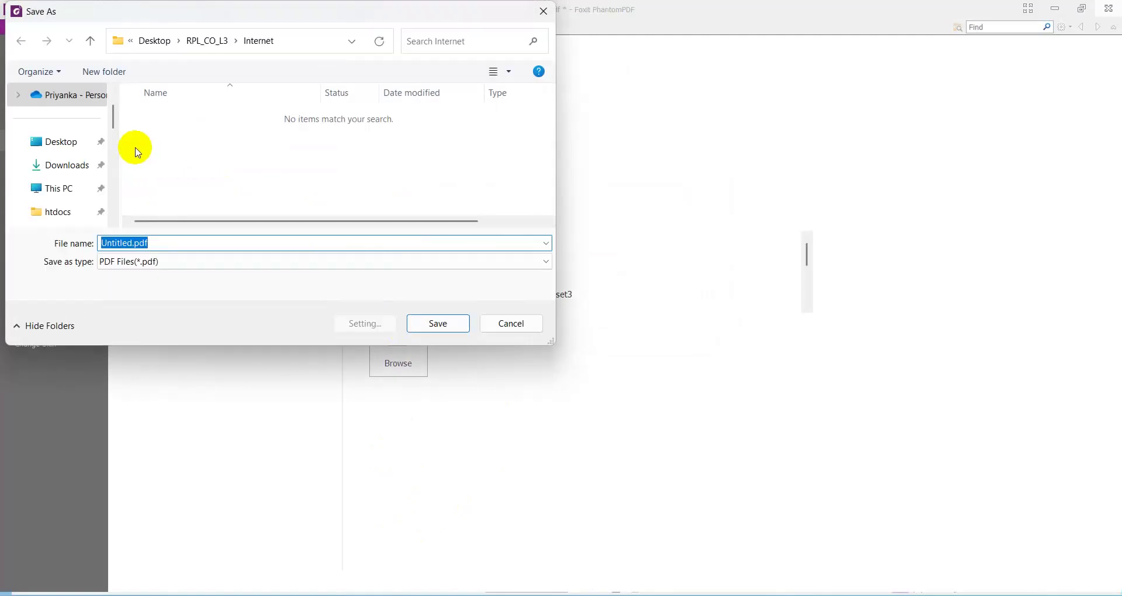
{"action": "left_click", "coordinate": [65, 151]}
{"action": "scroll", "coordinate": [269, 175], "scroll_direction": "down", "scroll_amount": 5}
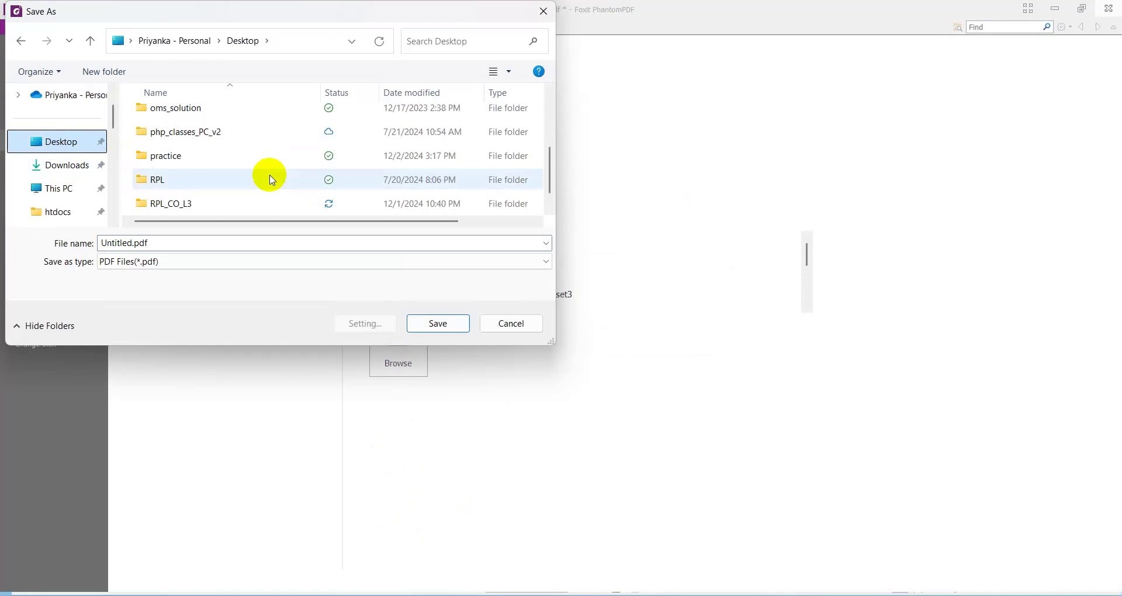
{"action": "left_click", "coordinate": [175, 206]}
{"action": "double_click", "coordinate": [175, 213]}
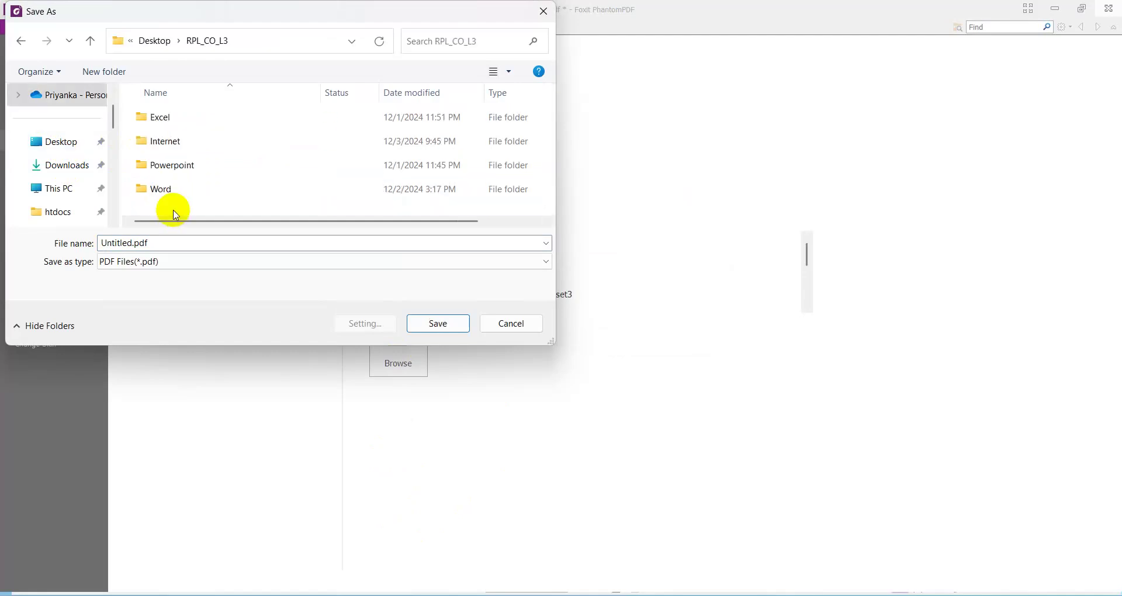
{"action": "double_click", "coordinate": [156, 142]}
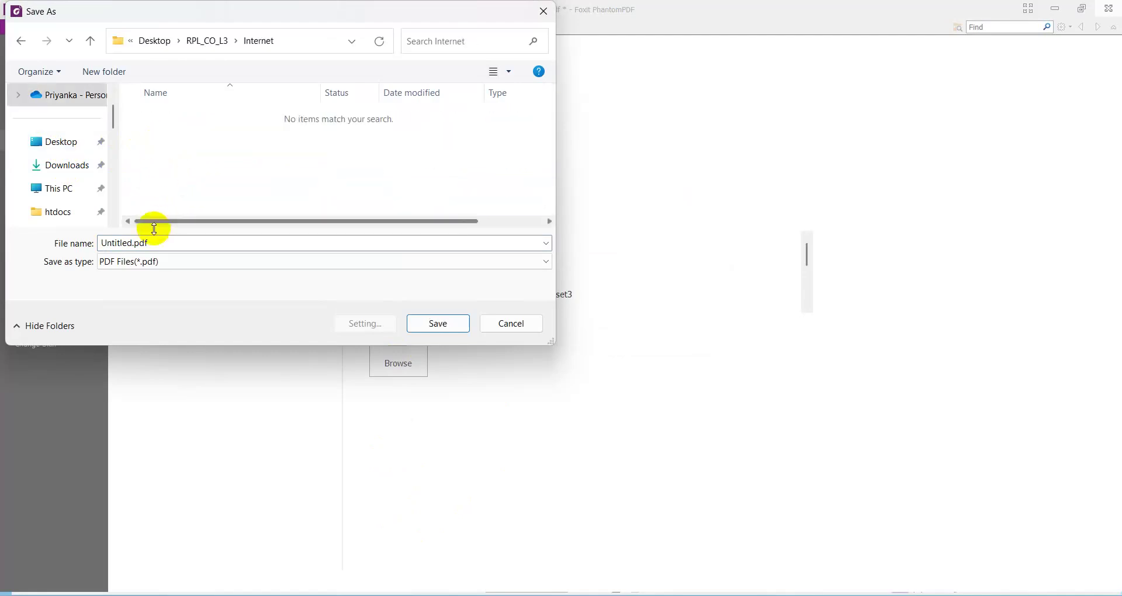
{"action": "double_click", "coordinate": [131, 244]}
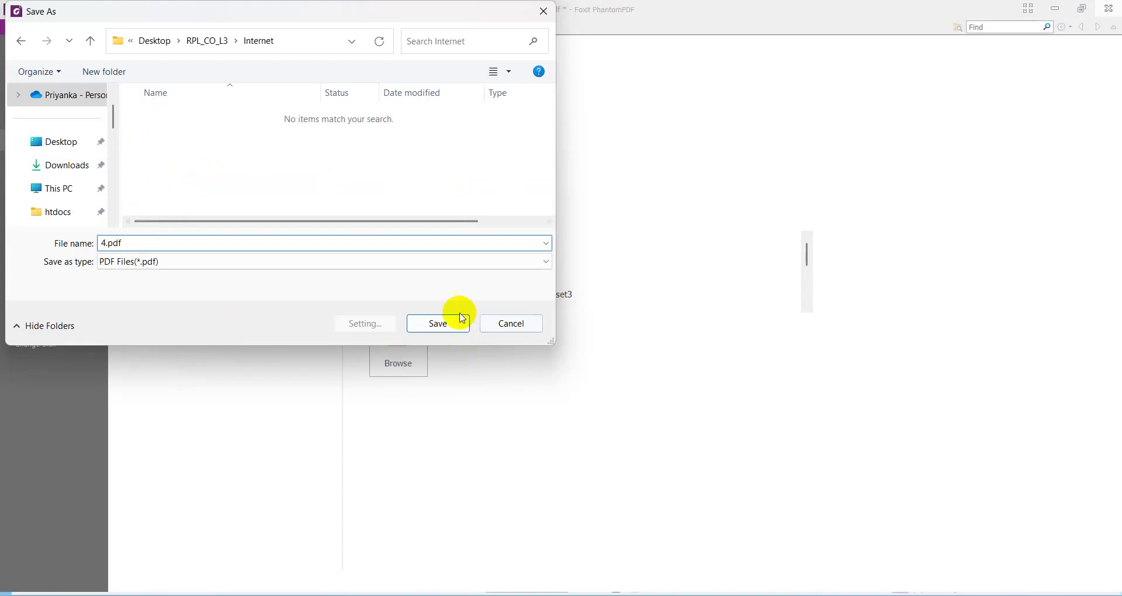
{"action": "left_click", "coordinate": [443, 322]}
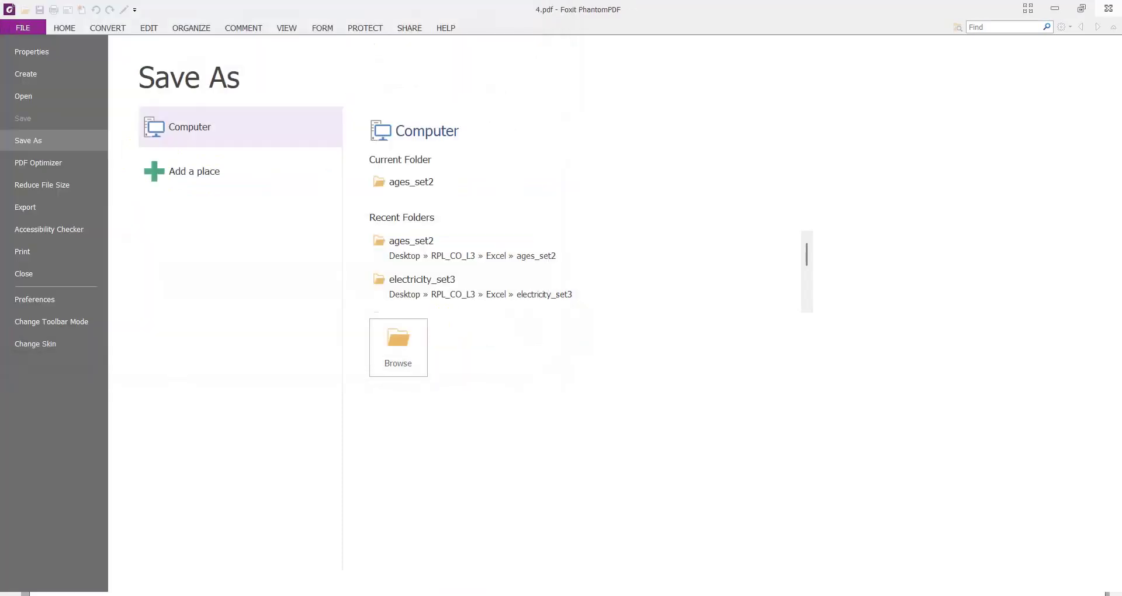
- Create a New folder in the Internet folder, keeping its default name
{"action": "left_click", "coordinate": [508, 579]}
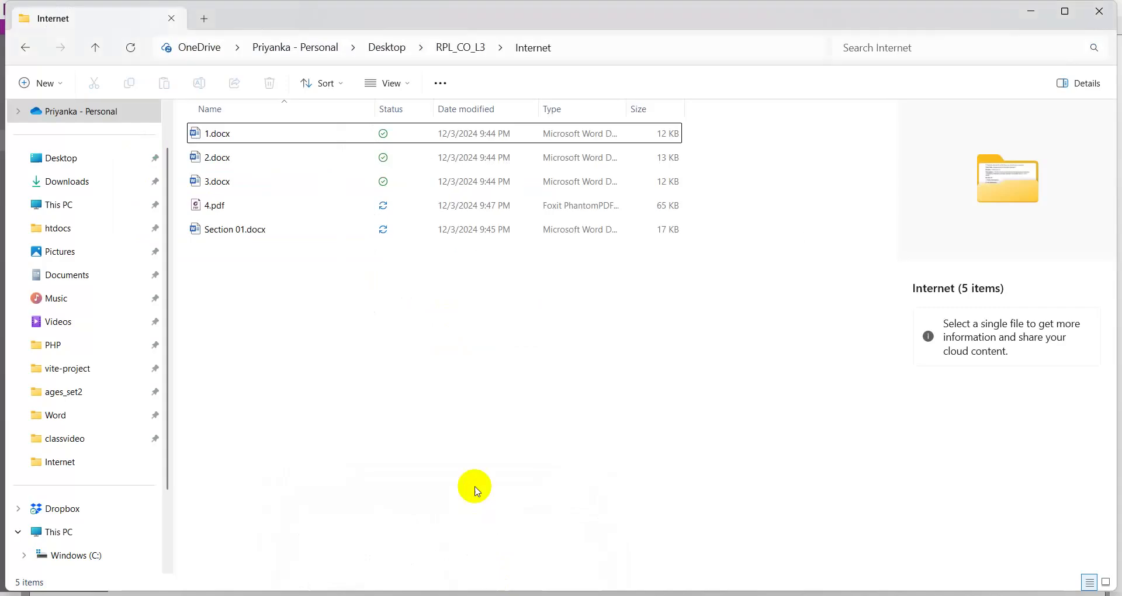
{"action": "right_click", "coordinate": [250, 317]}
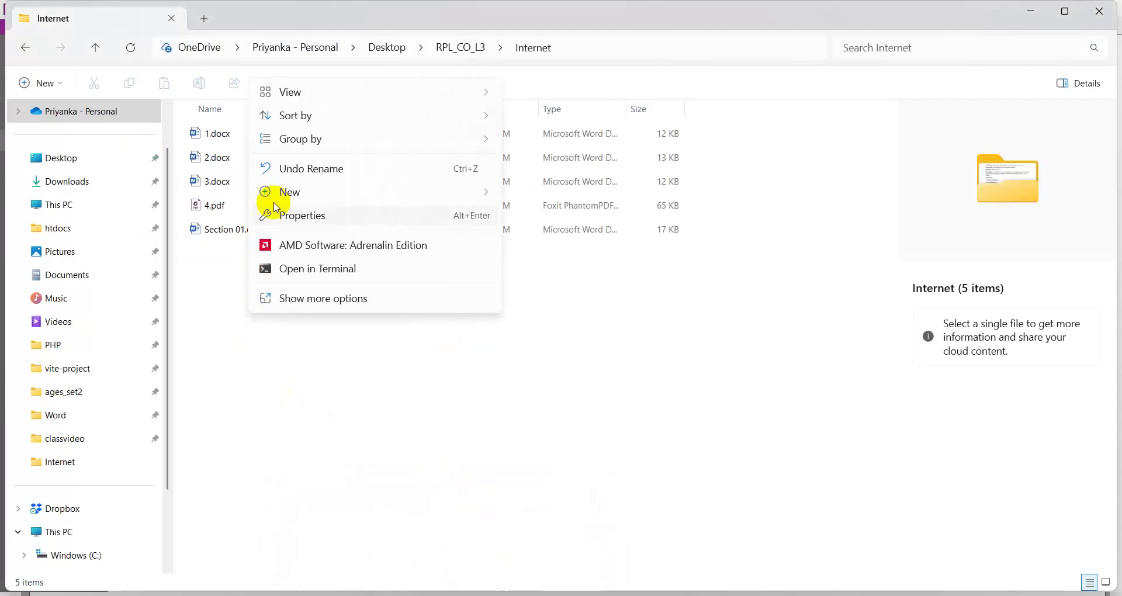
{"action": "mouse_move", "coordinate": [279, 192]}
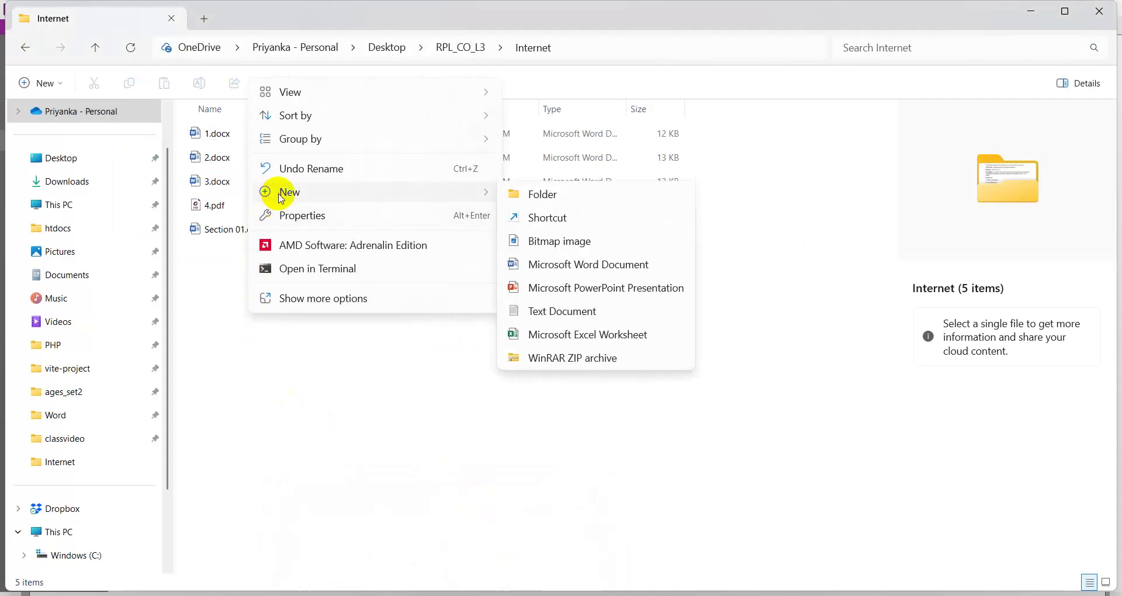
{"action": "left_click", "coordinate": [541, 192]}
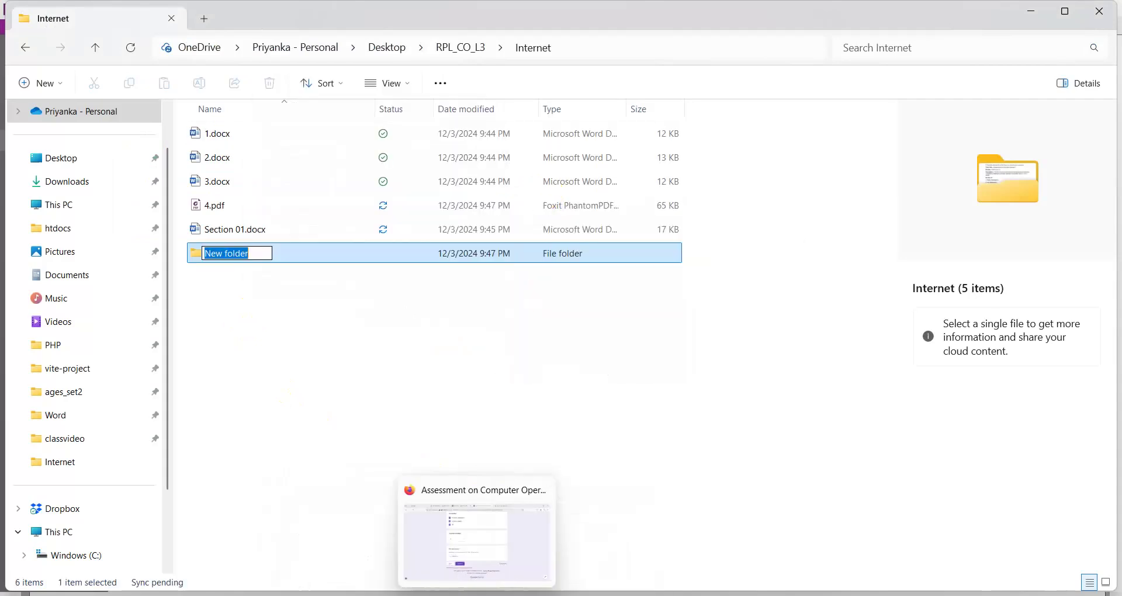
{"action": "left_click", "coordinate": [431, 528]}
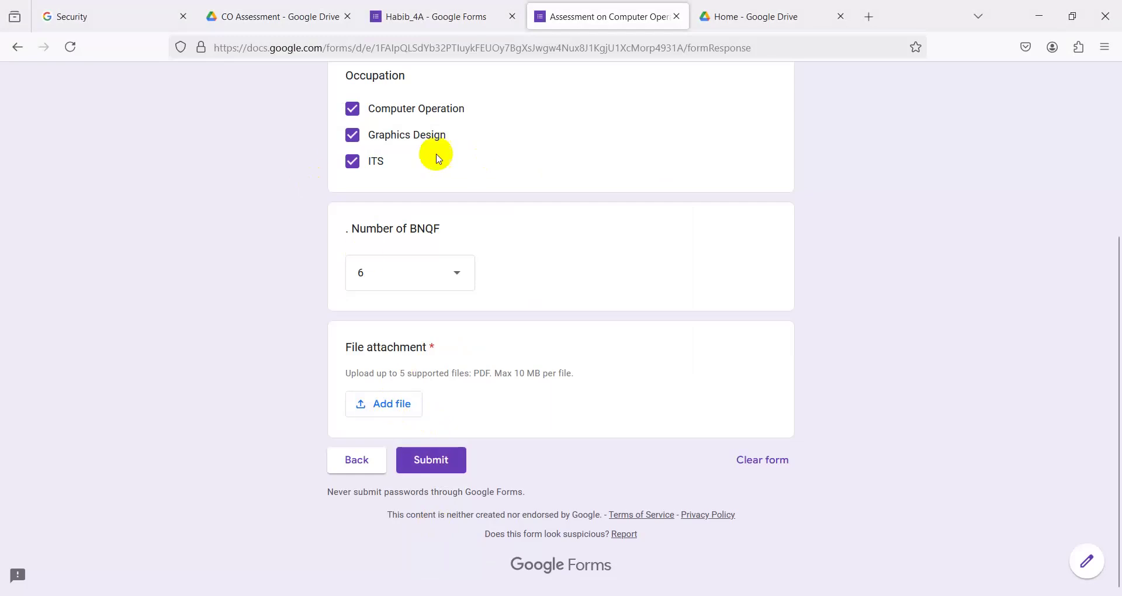
{"action": "left_click", "coordinate": [1034, 16]}
{"action": "left_click", "coordinate": [270, 274]}
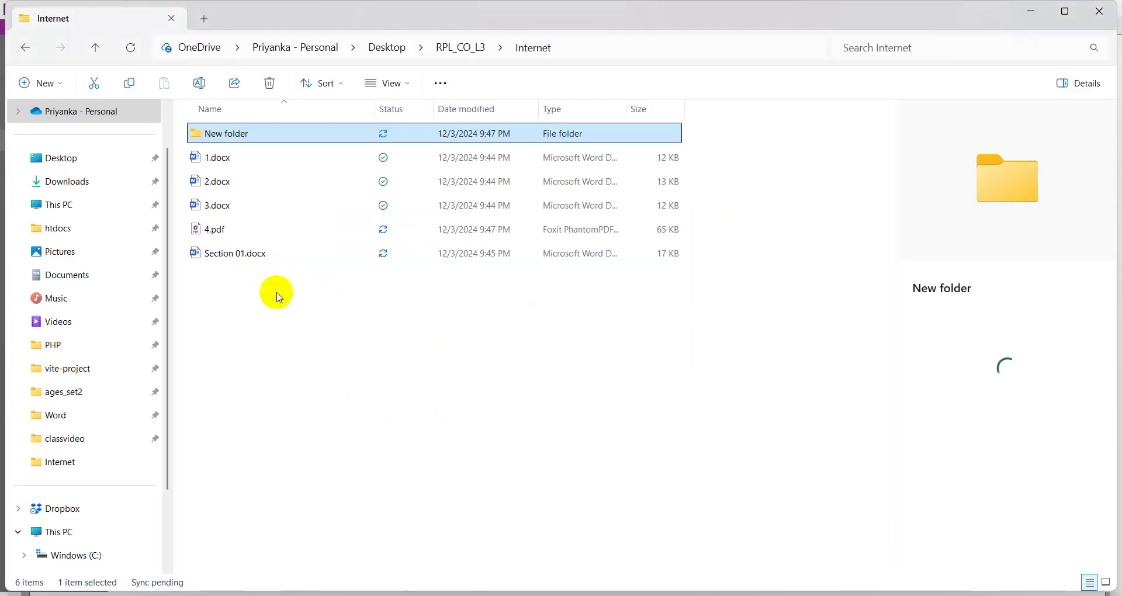
- Highlight the 3Nos and merged-PDF requirements in the Section 01.docx notes
{"action": "key", "text": "alt+Tab"}
{"action": "scroll", "coordinate": [464, 499], "scroll_direction": "down", "scroll_amount": 3}
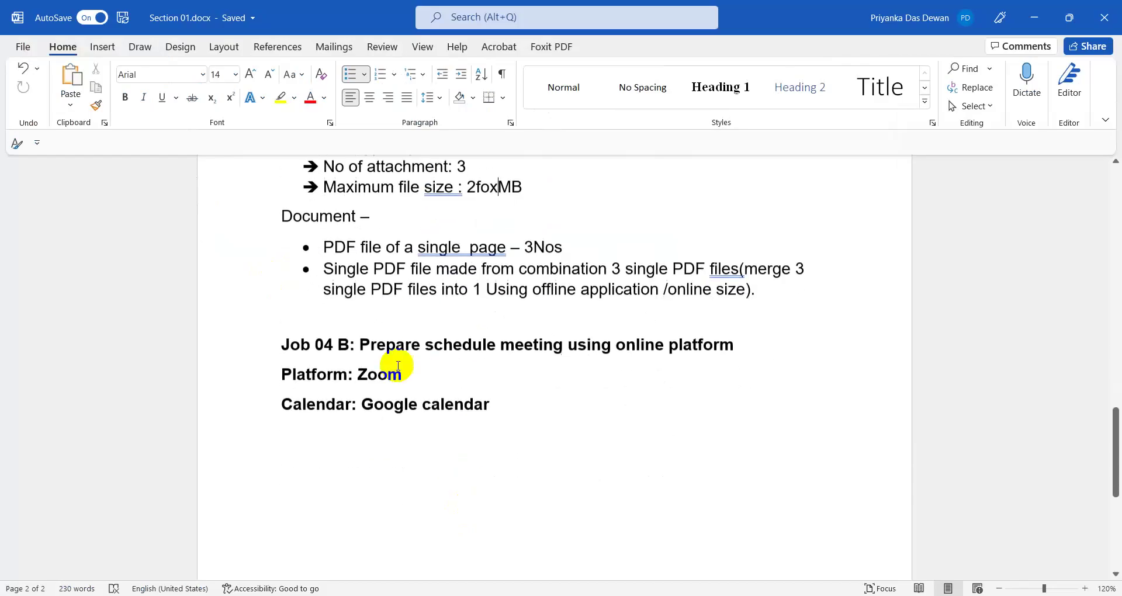
{"action": "left_click_drag", "start_coordinate": [529, 246], "coordinate": [581, 247]}
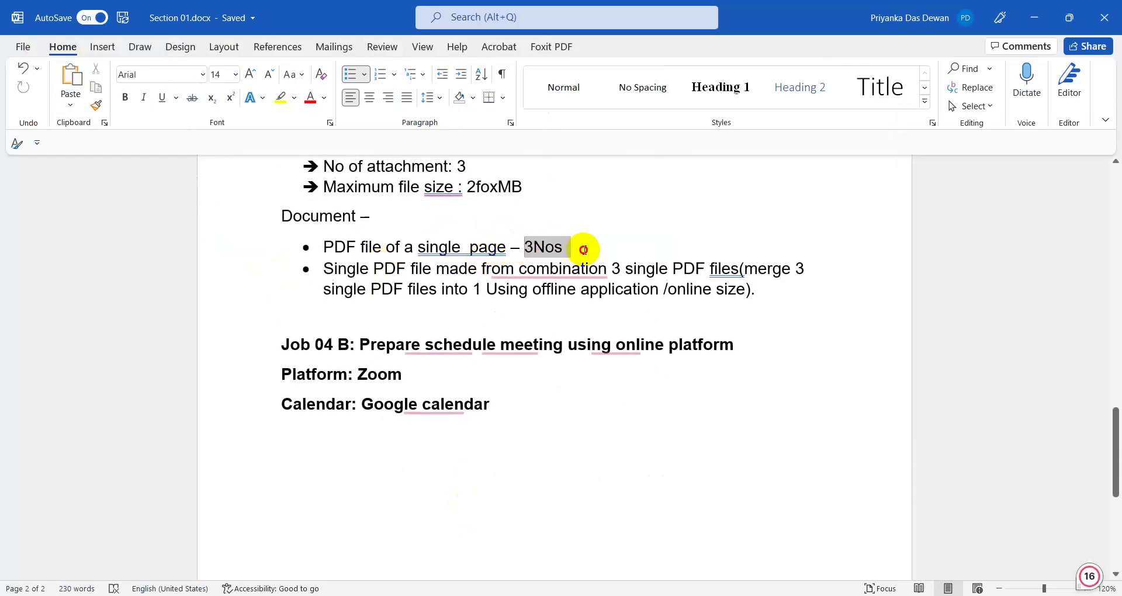
{"action": "left_click", "coordinate": [613, 269]}
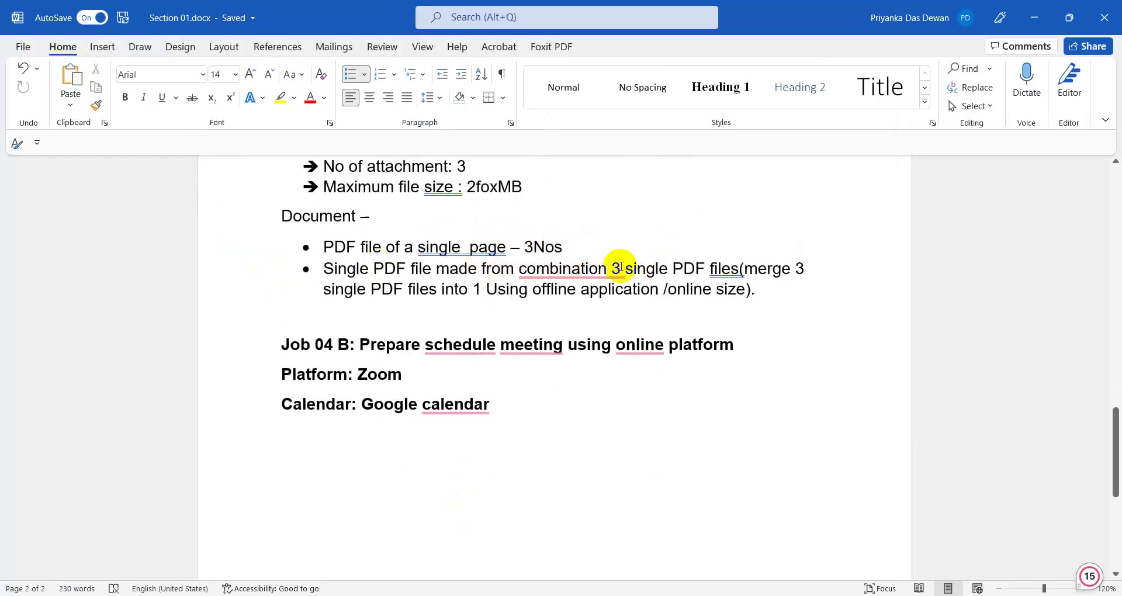
{"action": "left_click_drag", "start_coordinate": [623, 270], "coordinate": [701, 270]}
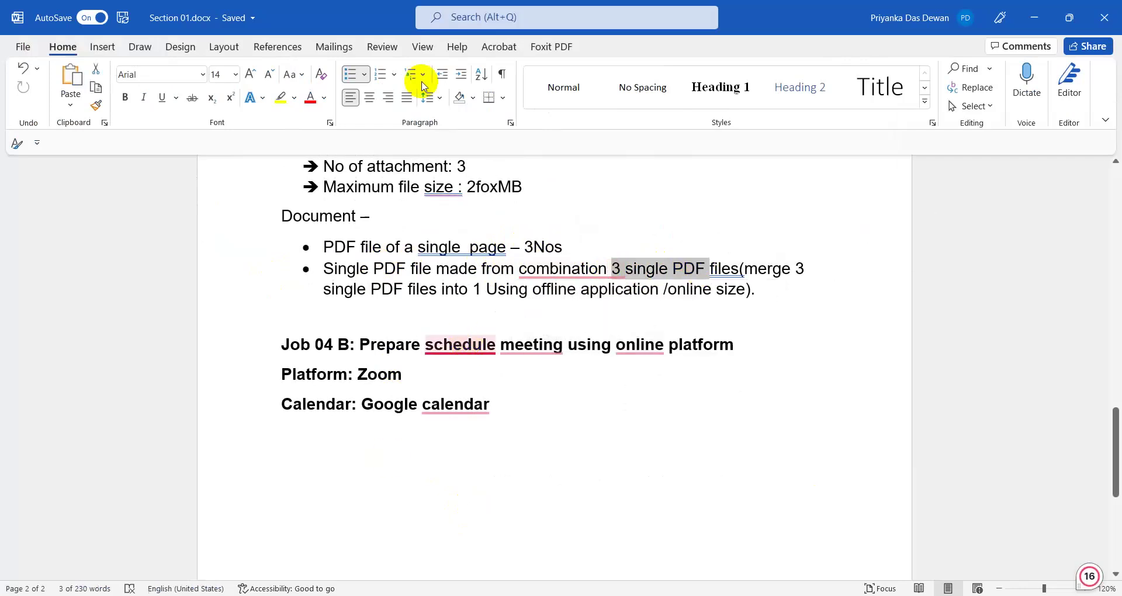
- Rename New folder to job4
{"action": "left_click", "coordinate": [1035, 17]}
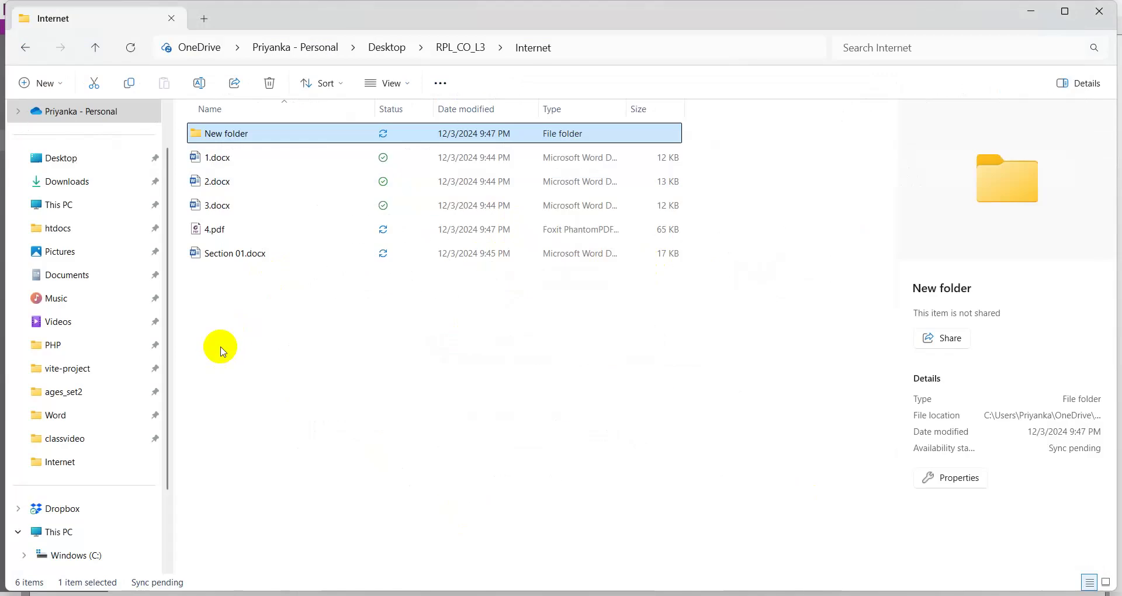
{"action": "right_click", "coordinate": [218, 138]}
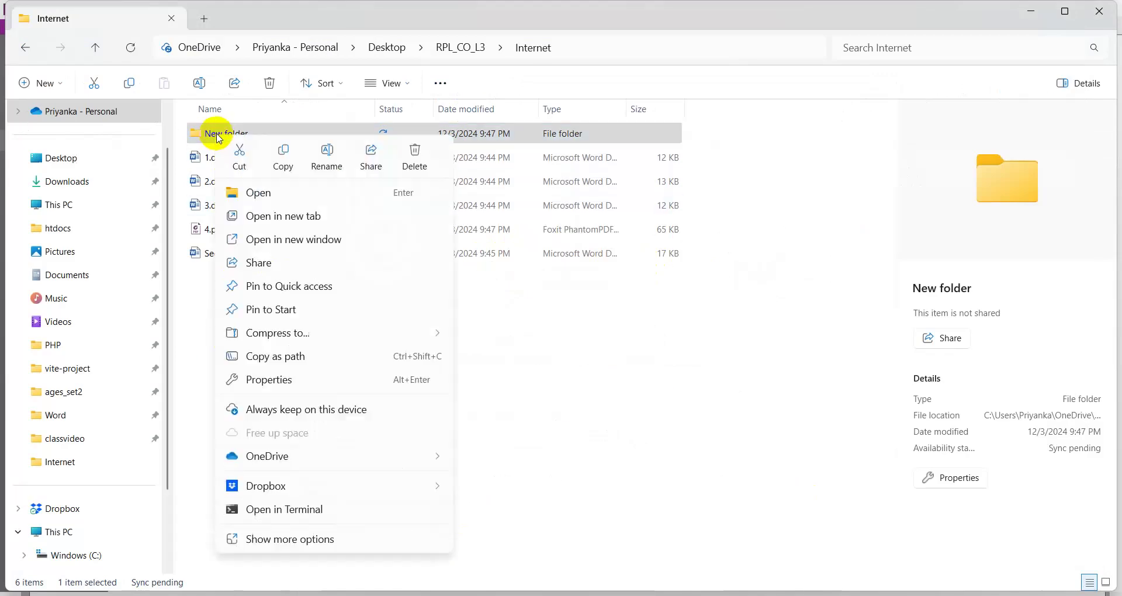
{"action": "left_click", "coordinate": [327, 153]}
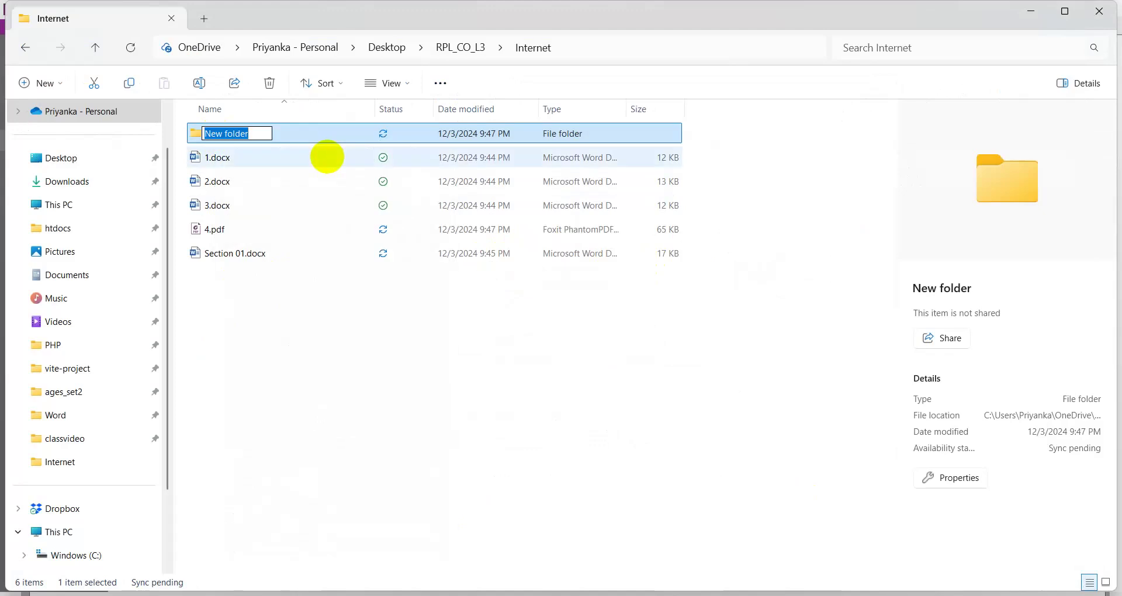
{"action": "type", "text": "job4"}
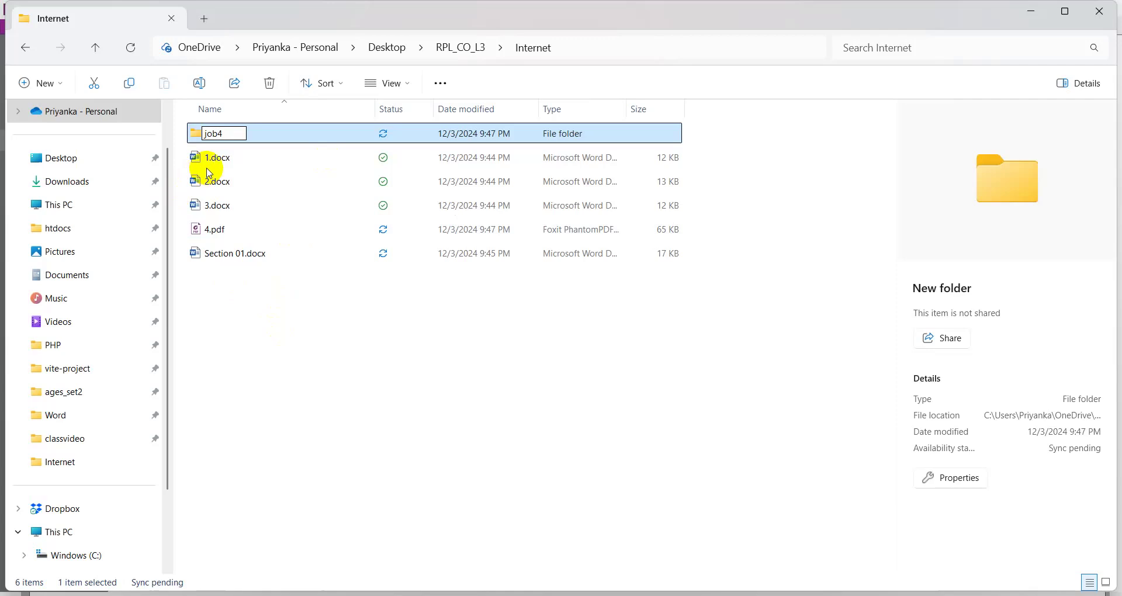
{"action": "key", "text": "Return"}
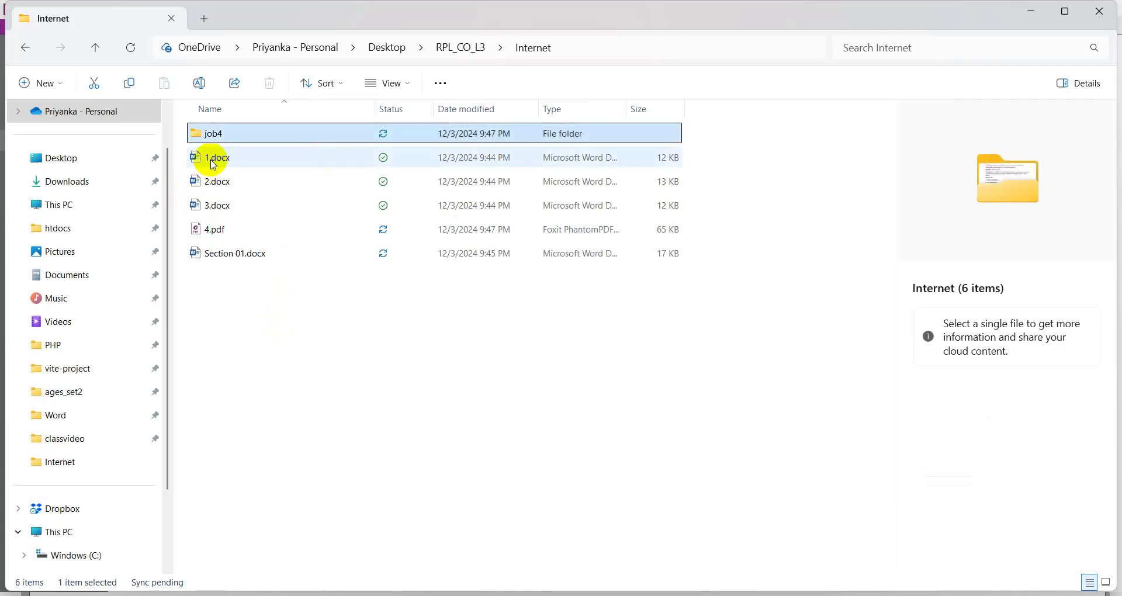
- Copy 1.docx through 4.pdf and paste them into the job4 folder
{"action": "left_click", "coordinate": [213, 161]}
{"action": "double_click", "coordinate": [236, 157]}
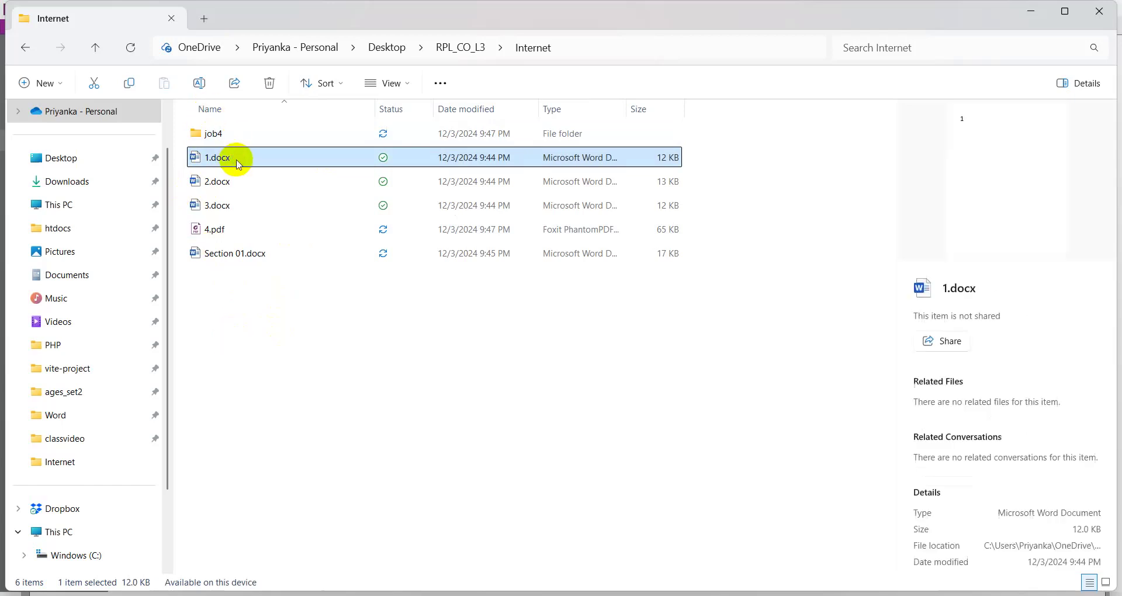
{"action": "key", "text": "shift+Down"}
{"action": "key", "text": "shift+Down"}
{"action": "key", "text": "shift+Down"}
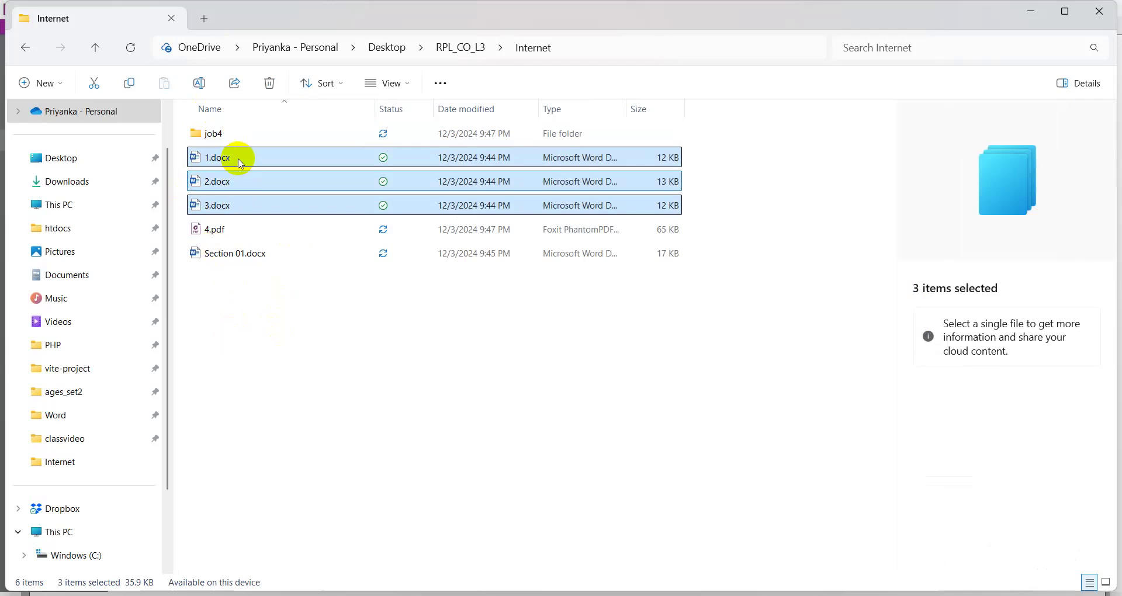
{"action": "right_click", "coordinate": [240, 163]}
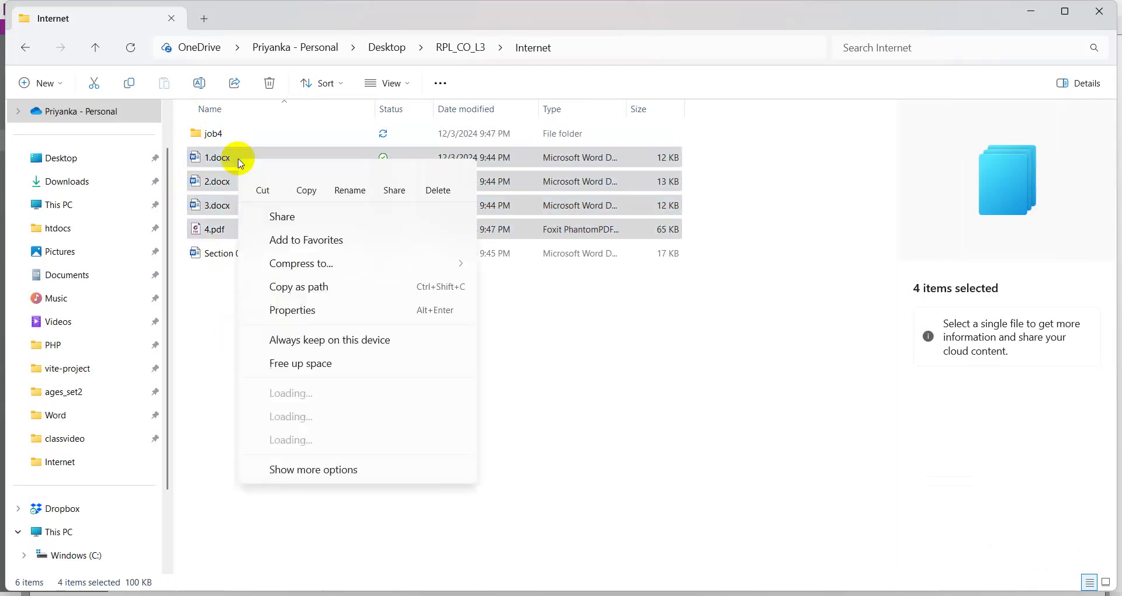
{"action": "left_click", "coordinate": [306, 188]}
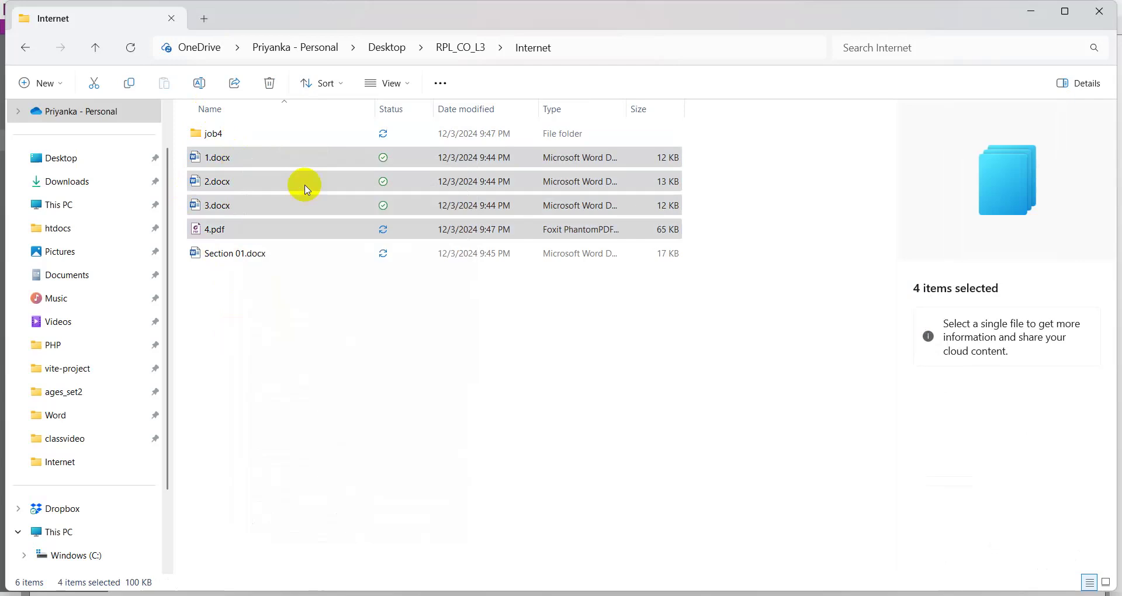
{"action": "left_click", "coordinate": [213, 133]}
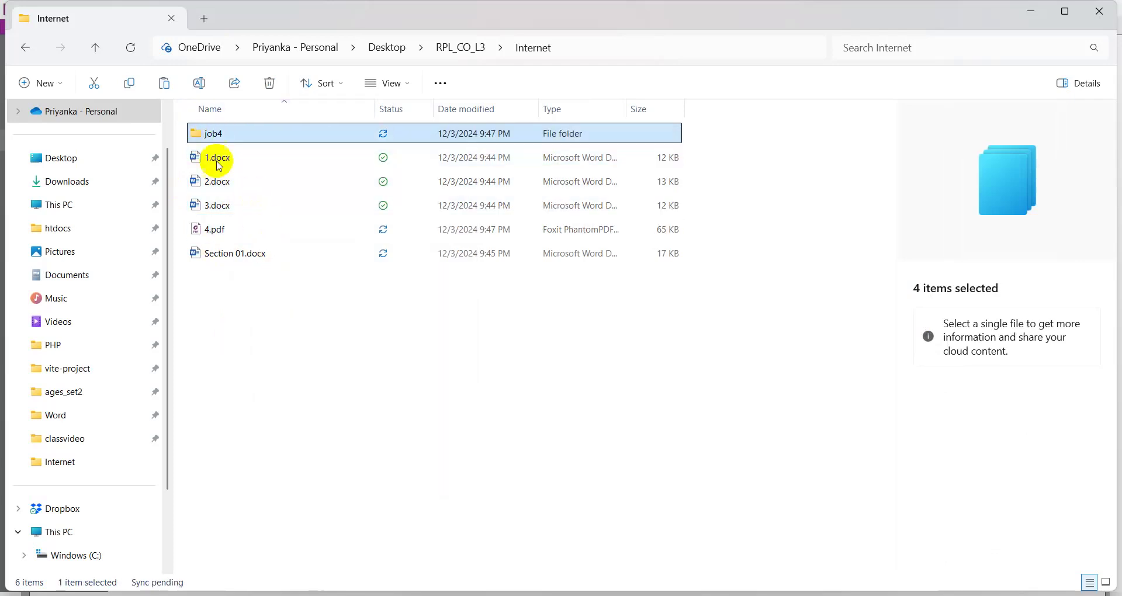
{"action": "left_click", "coordinate": [223, 133]}
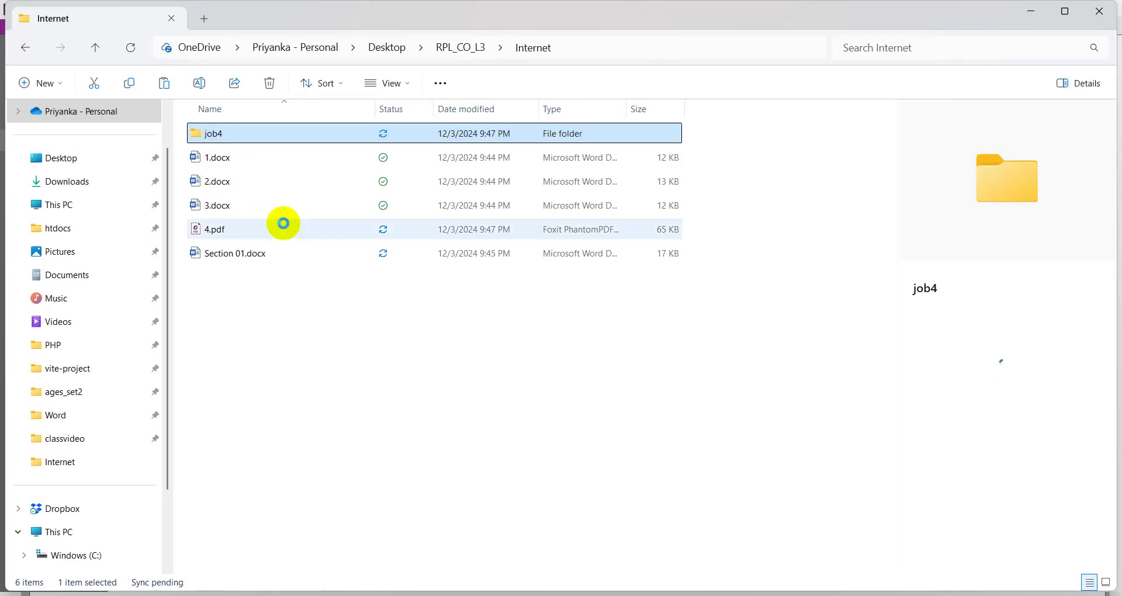
{"action": "key", "text": "Return"}
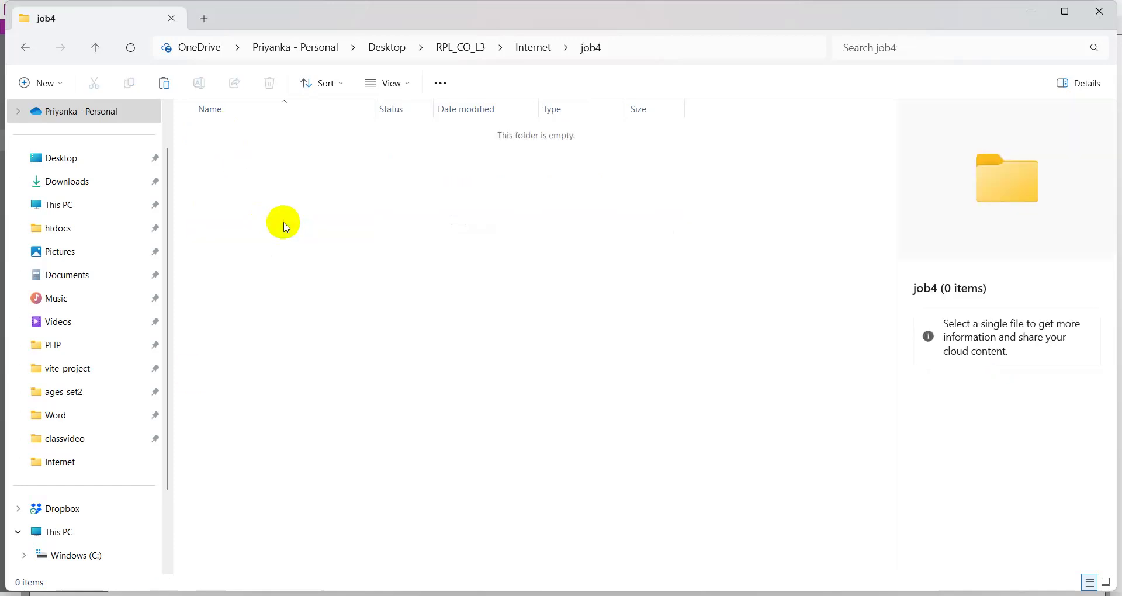
{"action": "key", "text": "ctrl+v"}
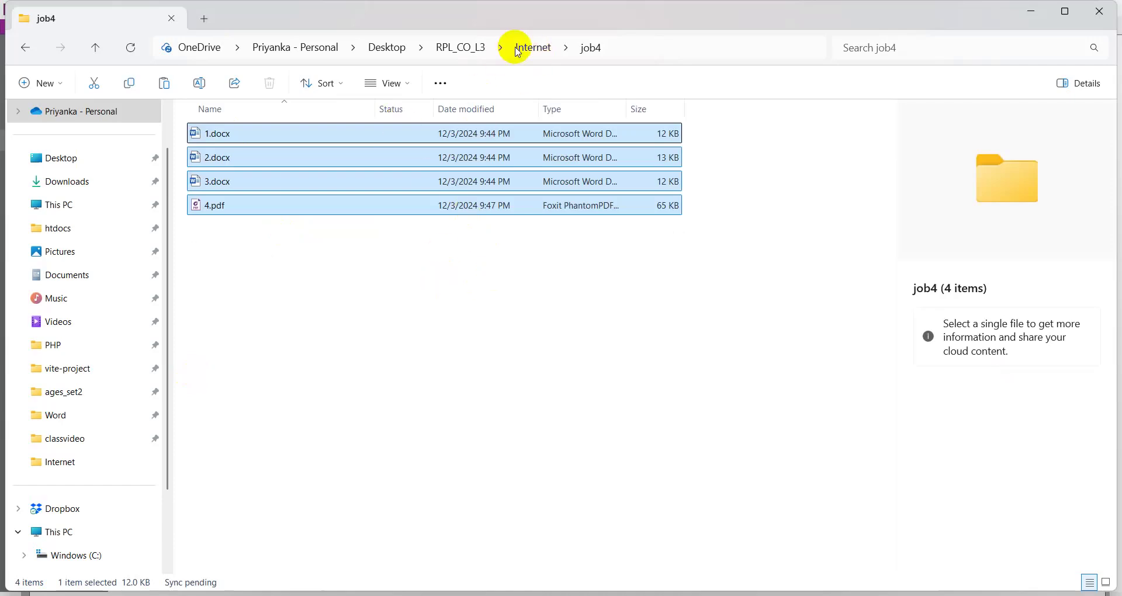
- Drag 1.docx onto job4, replace the existing copy, and reopen job4
{"action": "left_click", "coordinate": [518, 51]}
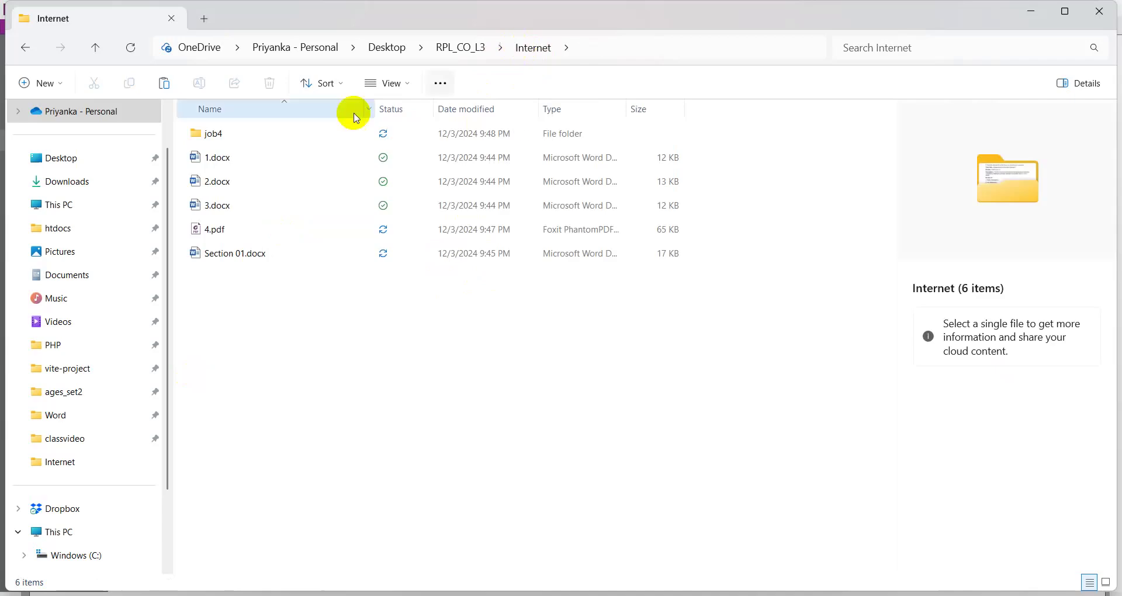
{"action": "left_click", "coordinate": [227, 163]}
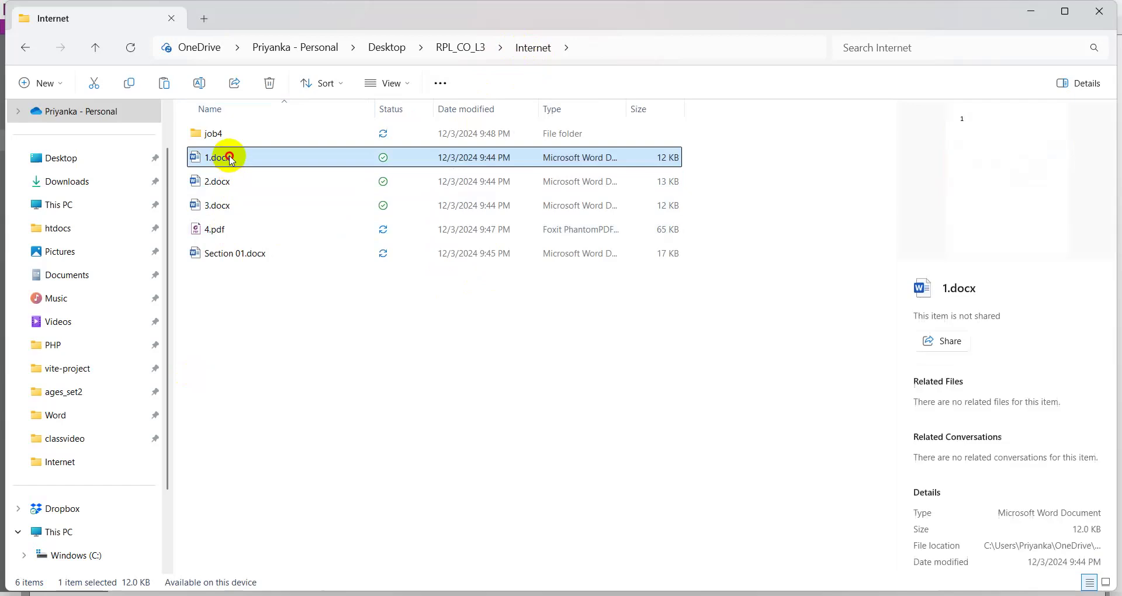
{"action": "left_click_drag", "start_coordinate": [227, 153], "coordinate": [225, 135]}
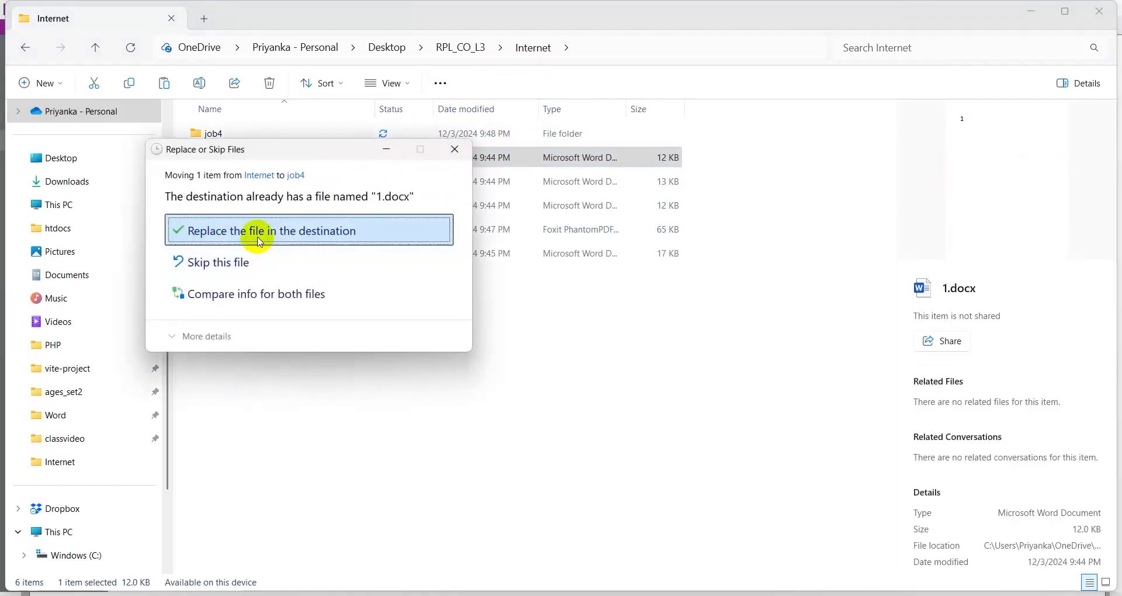
{"action": "left_click", "coordinate": [259, 237]}
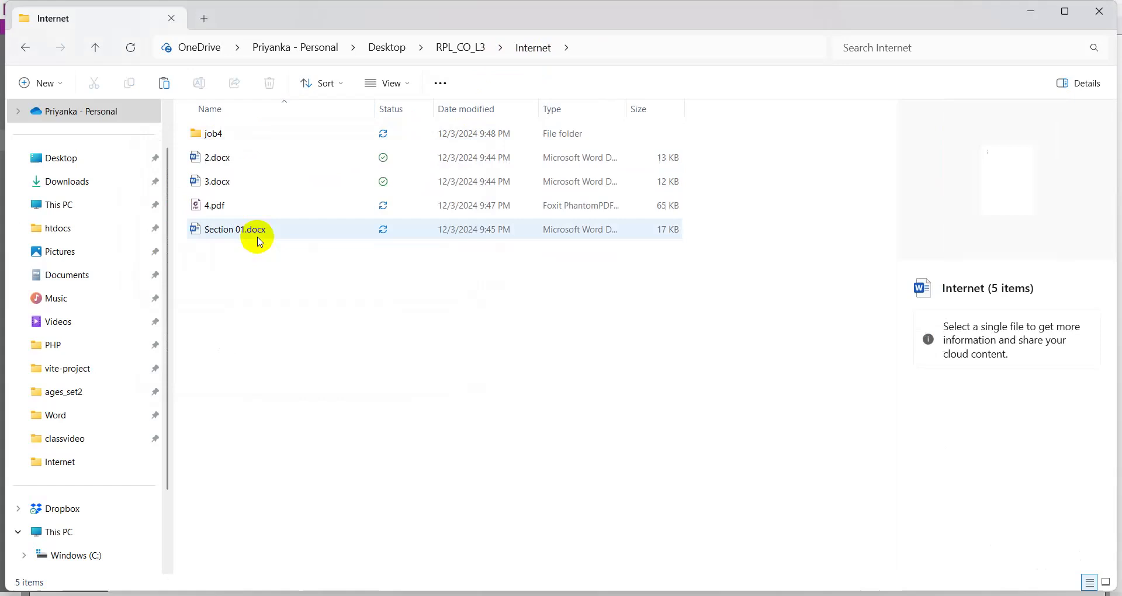
{"action": "left_click", "coordinate": [229, 156]}
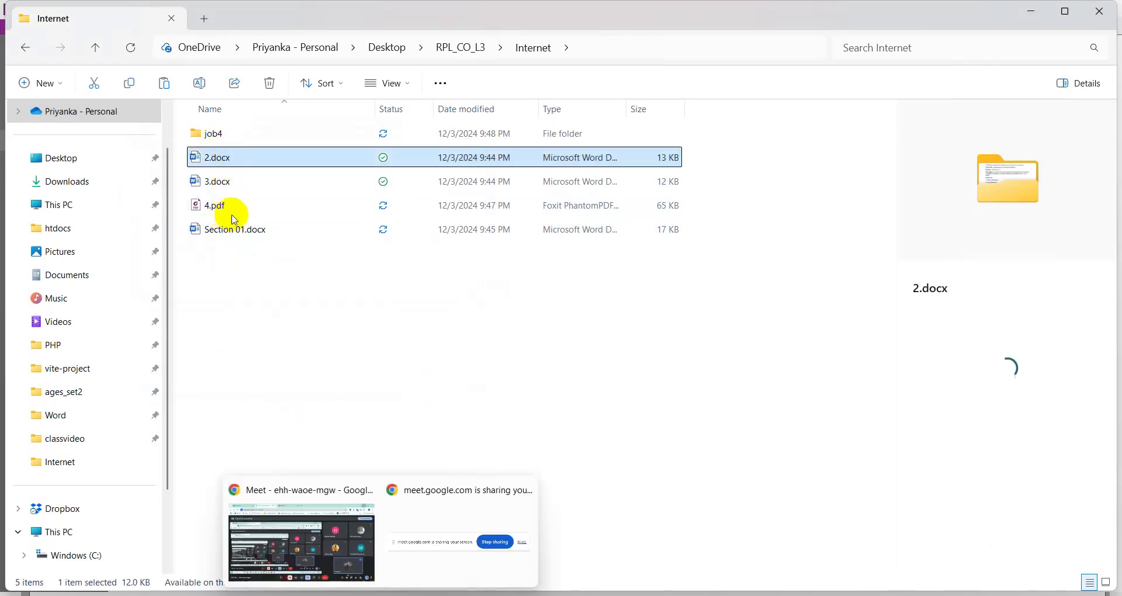
{"action": "left_click", "coordinate": [227, 157]}
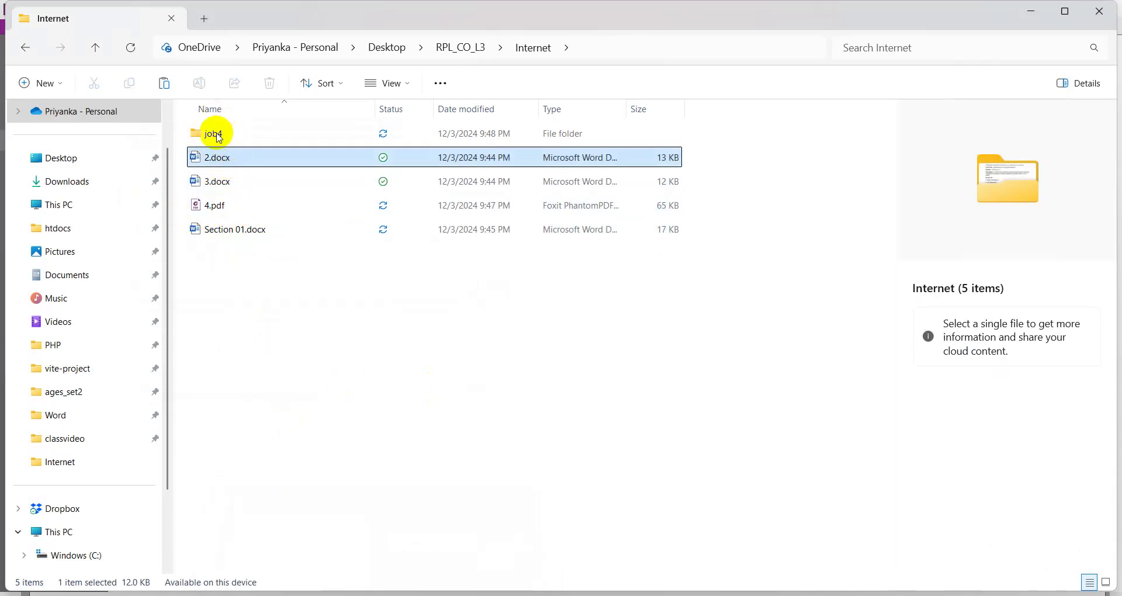
{"action": "left_click", "coordinate": [313, 343]}
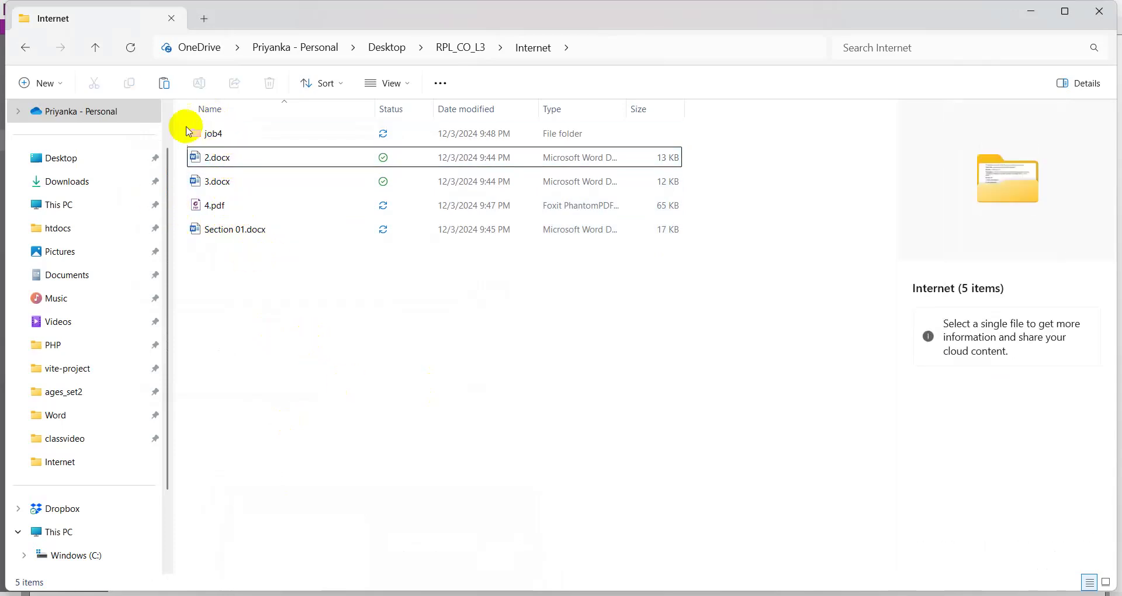
{"action": "left_click", "coordinate": [243, 133]}
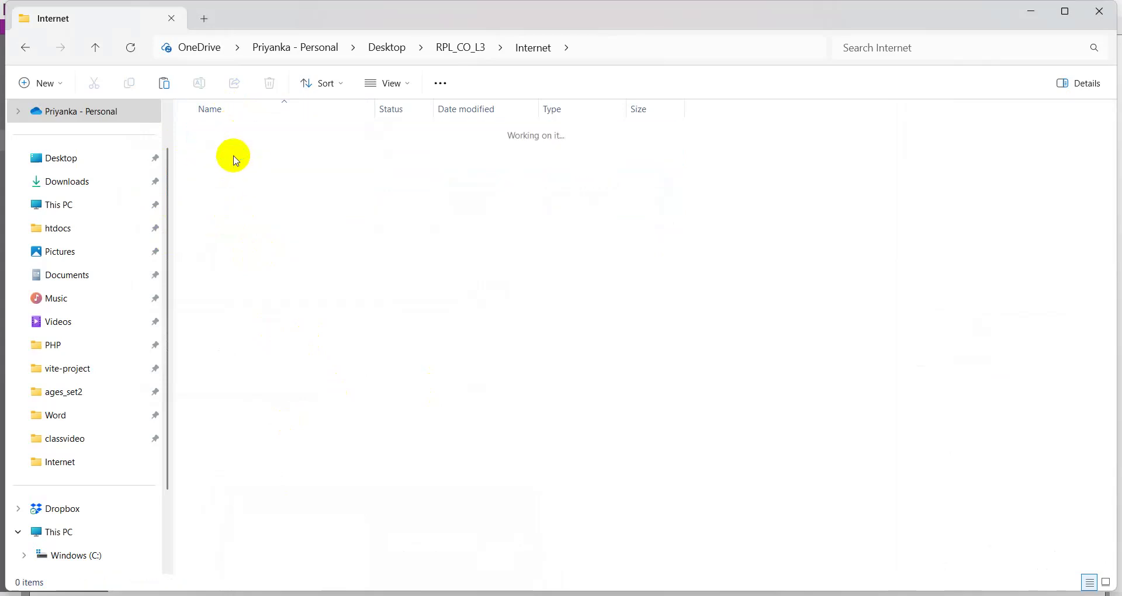
{"action": "left_click", "coordinate": [234, 143]}
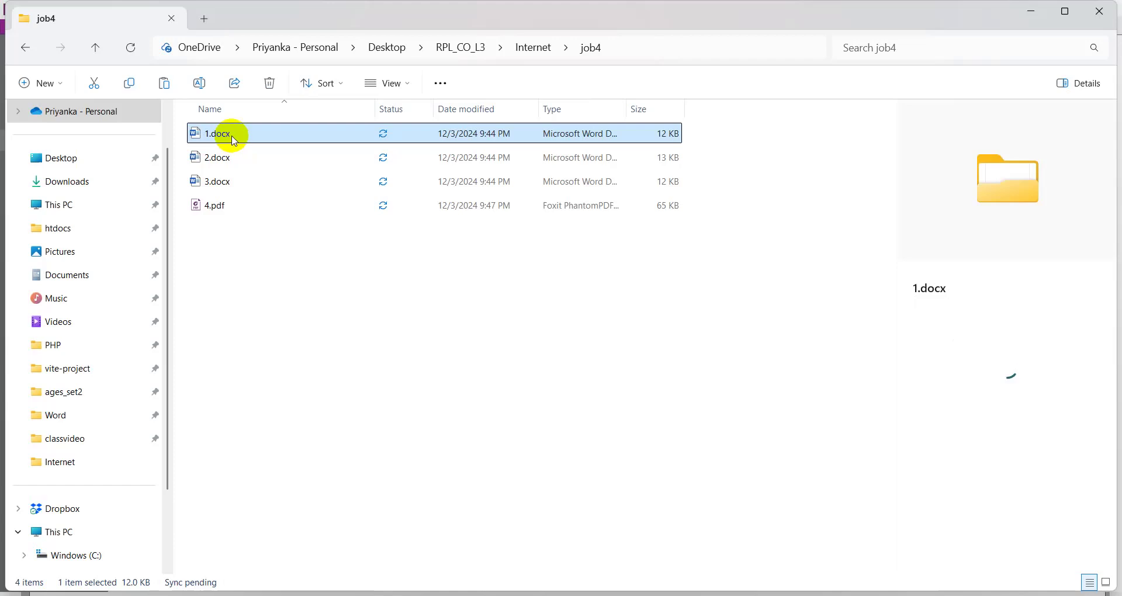
- Rename 1.docx to 1.pdf, accepting the extension-change warning
{"action": "right_click", "coordinate": [234, 140]}
{"action": "left_click", "coordinate": [344, 166]}
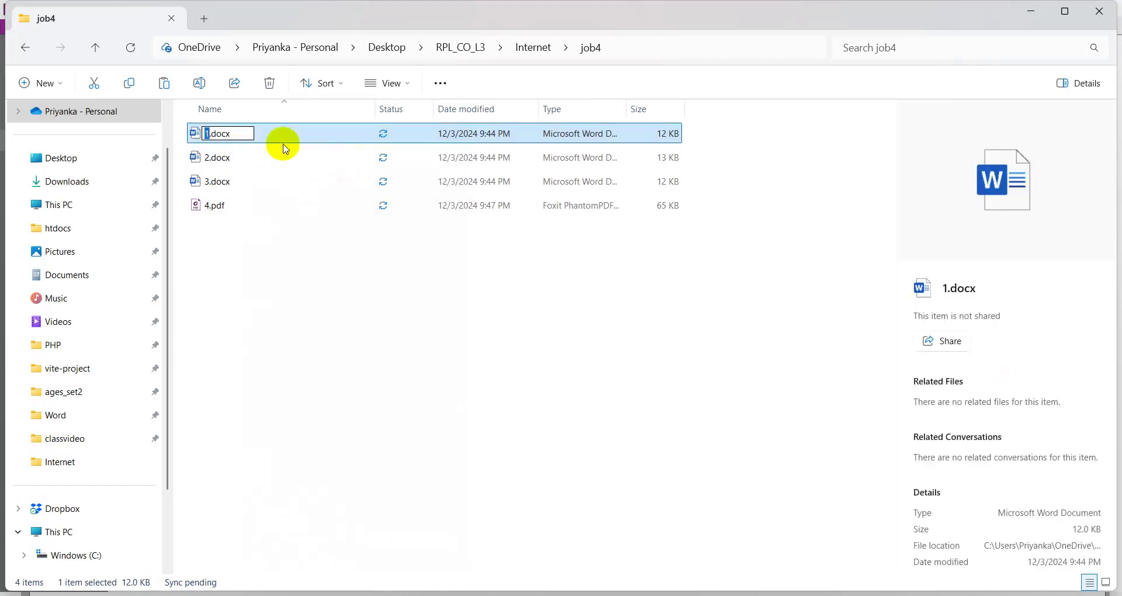
{"action": "left_click", "coordinate": [239, 134]}
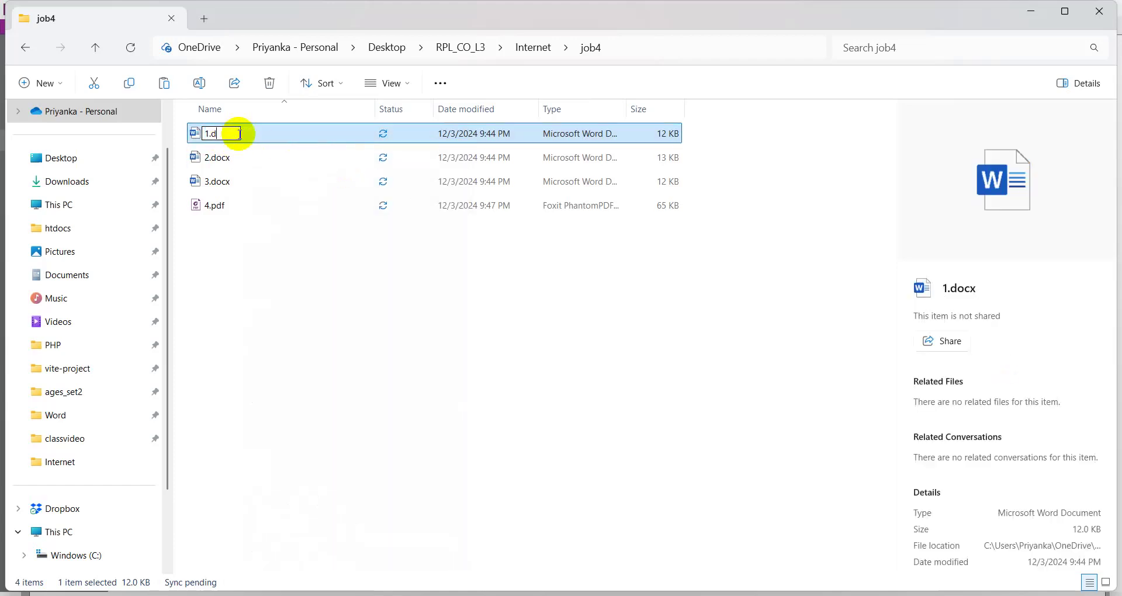
{"action": "key", "text": "BackSpace"}
{"action": "type", "text": "pdf"}
{"action": "key", "text": "Return"}
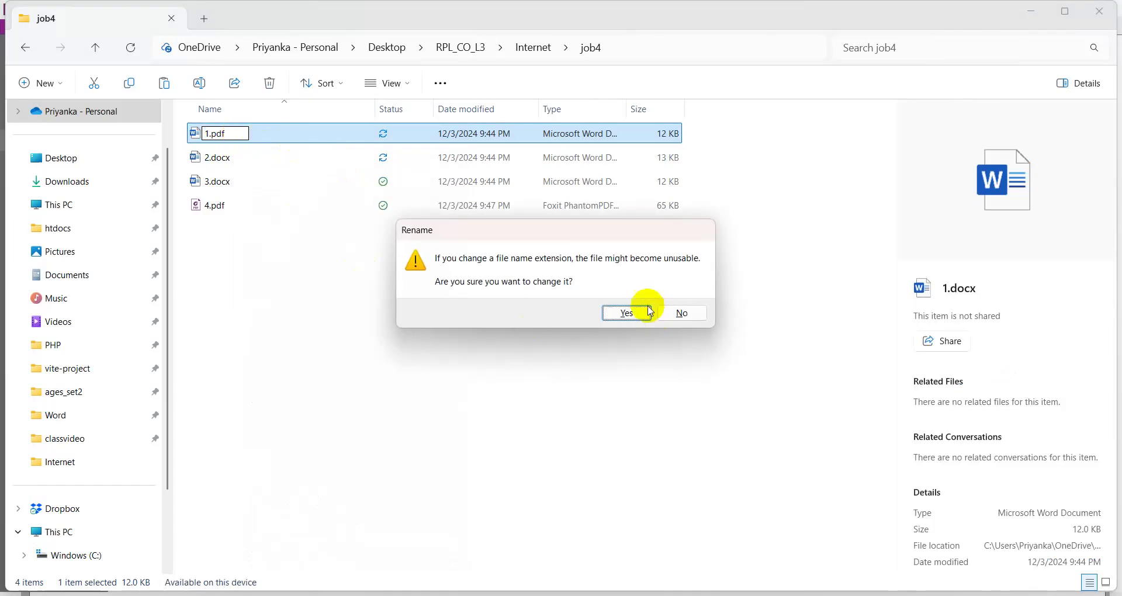
{"action": "left_click", "coordinate": [642, 311]}
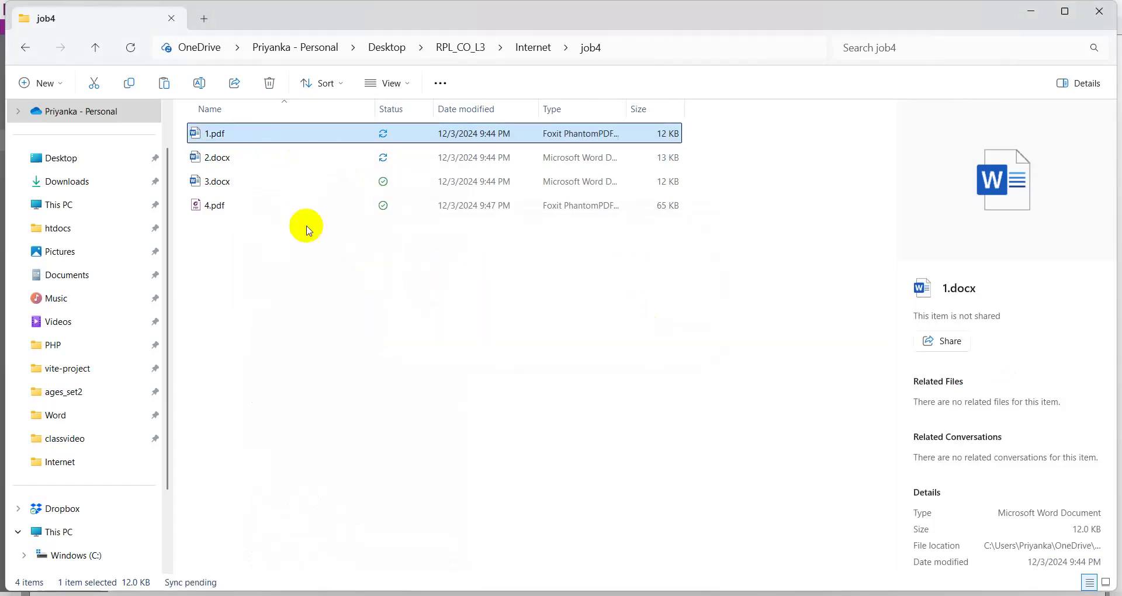
- Rename 2.docx to 2.pdf, accepting the extension-change warning
{"action": "left_click", "coordinate": [221, 163]}
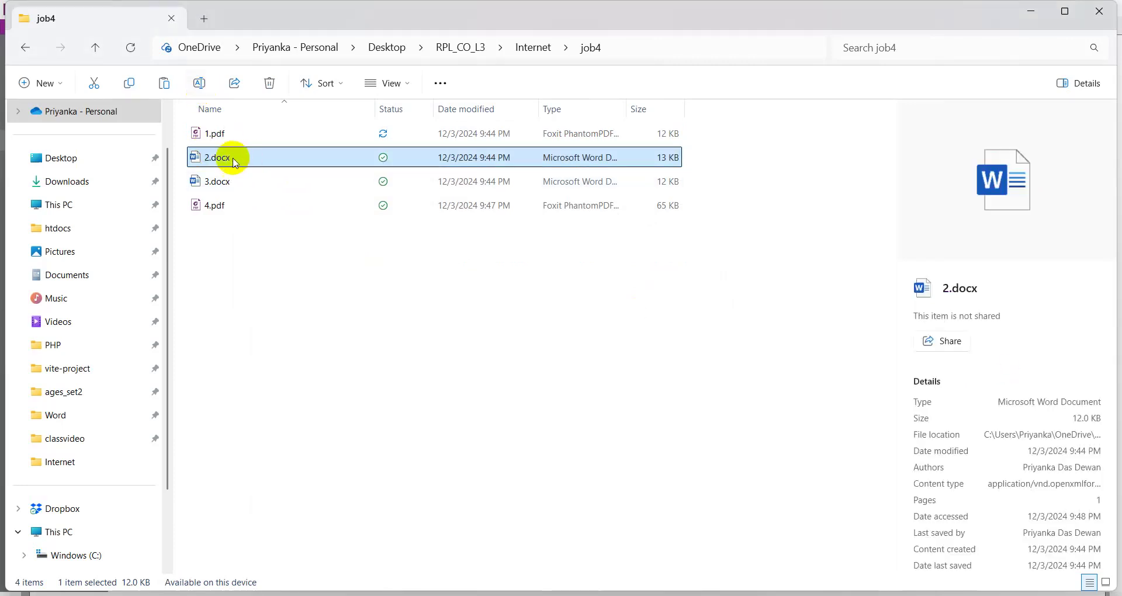
{"action": "left_click", "coordinate": [200, 83]}
{"action": "left_click", "coordinate": [240, 159]}
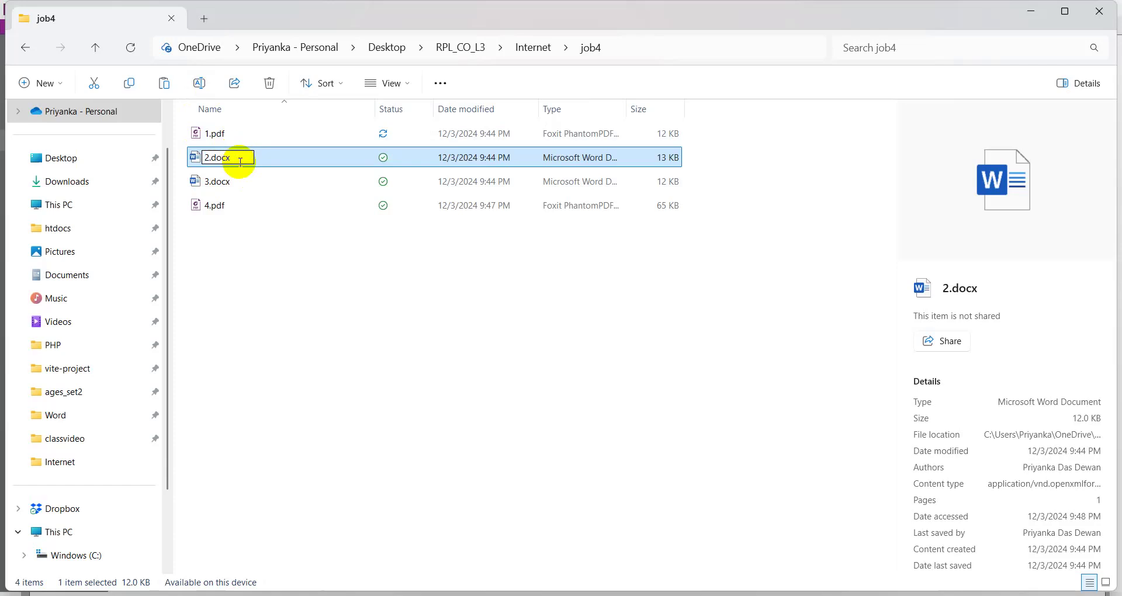
{"action": "key", "text": "BackSpace"}
{"action": "key", "text": "BackSpace"}
{"action": "type", "text": "pdf"}
{"action": "key", "text": "Return"}
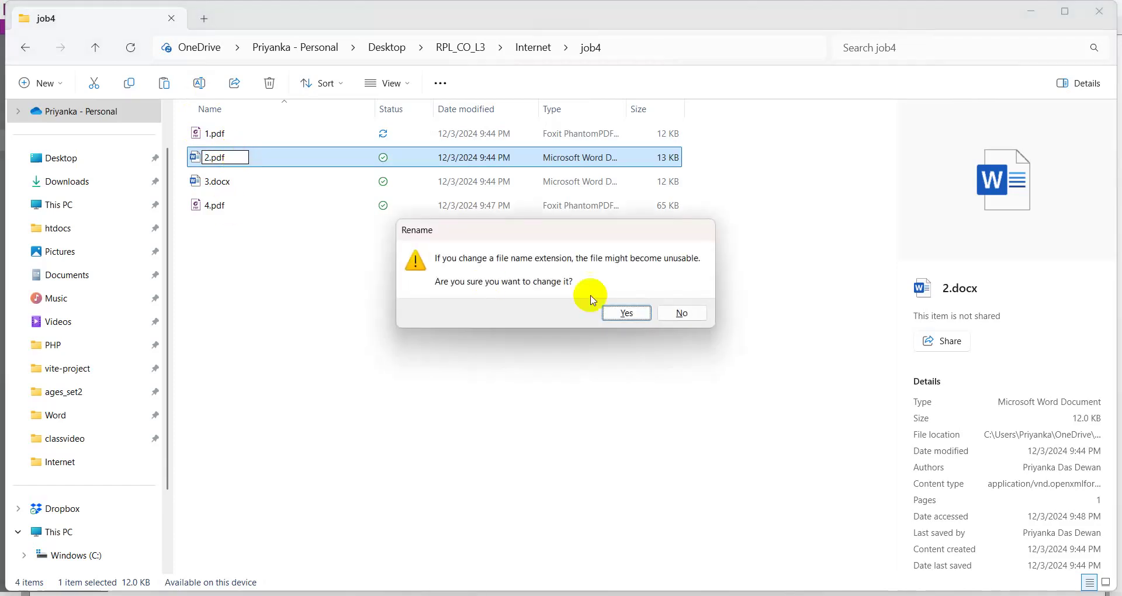
{"action": "left_click", "coordinate": [611, 314]}
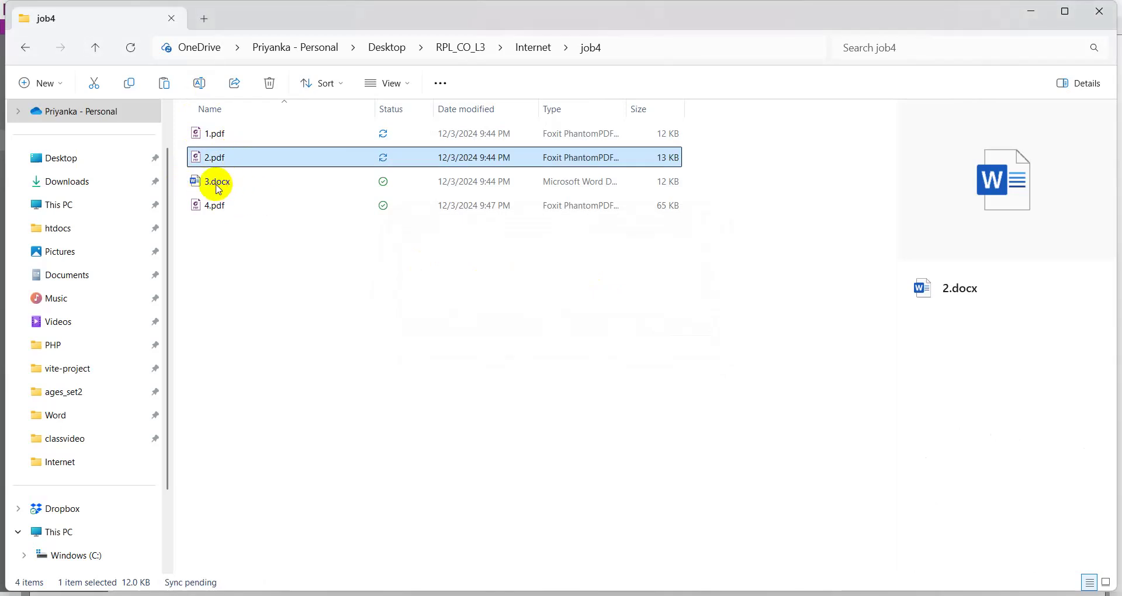
- Rename 3.docx to 3.pdf with F2, accepting the warning
{"action": "left_click", "coordinate": [218, 186]}
{"action": "key", "text": "F2"}
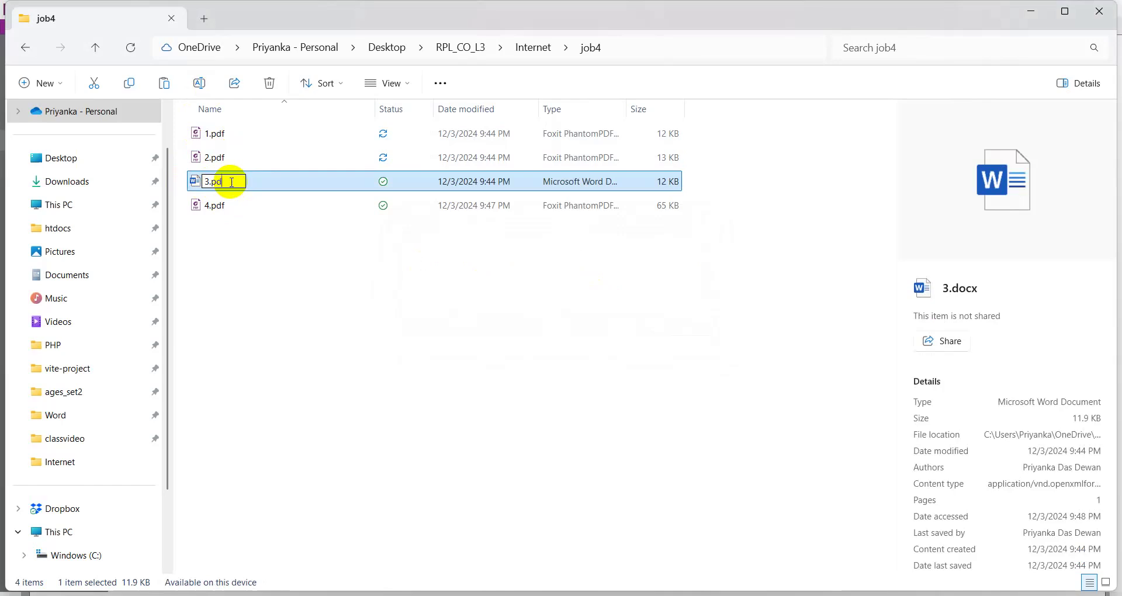
{"action": "key", "text": "Return"}
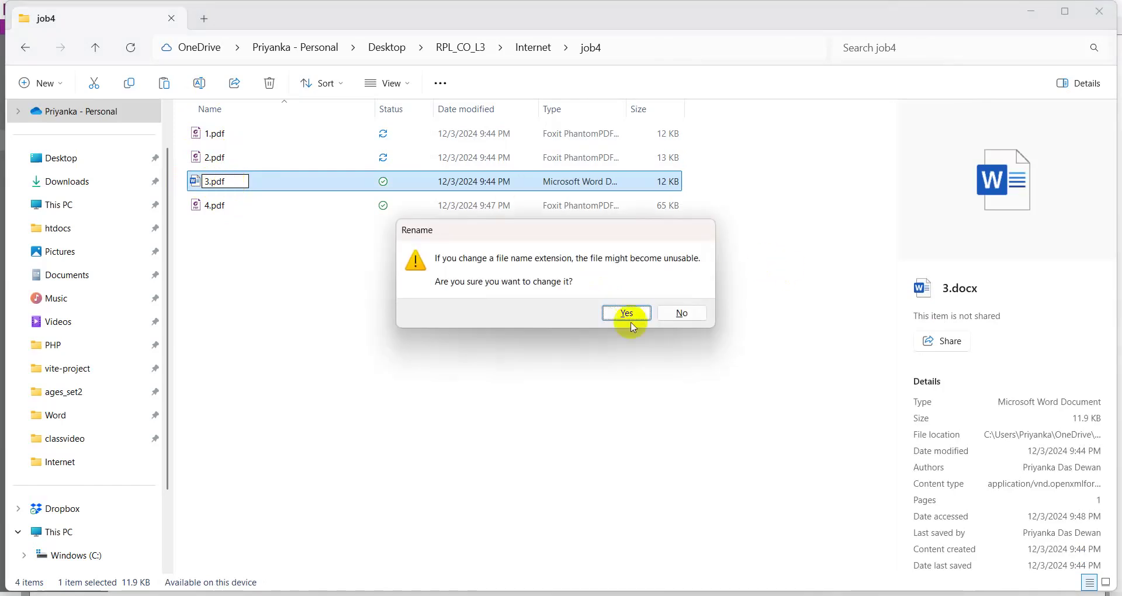
{"action": "left_click", "coordinate": [618, 318]}
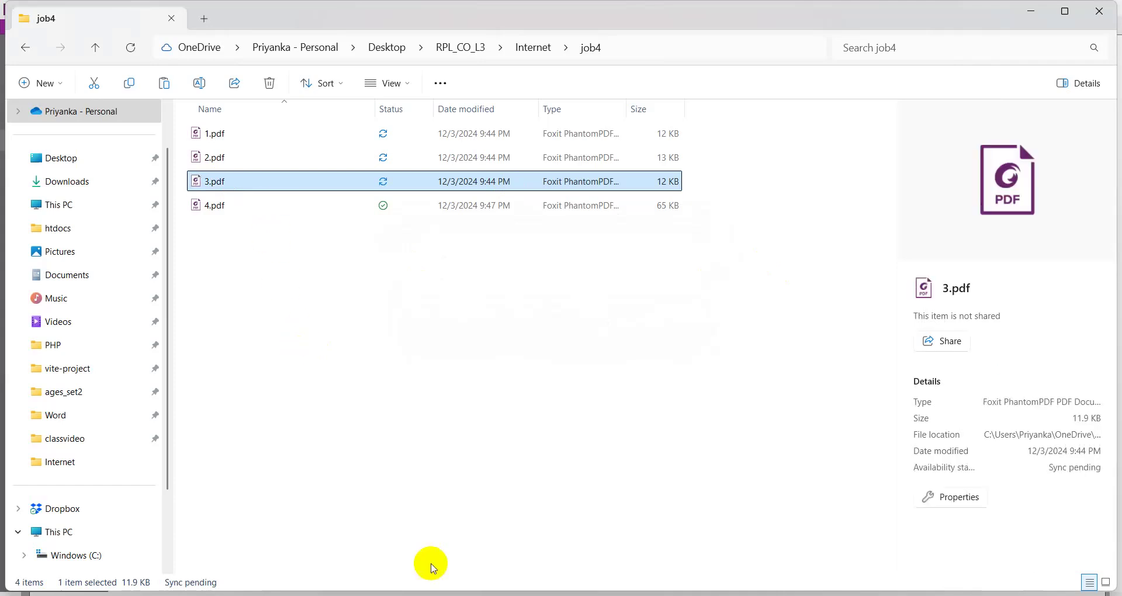
{"action": "key", "text": "alt+Tab"}
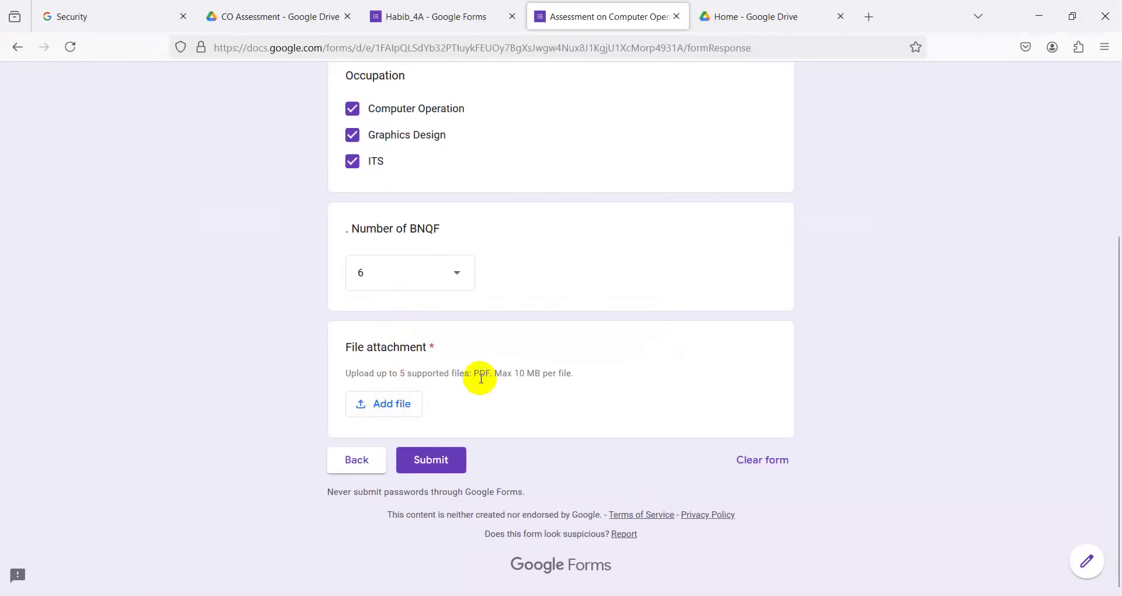
- Minimize the form to reveal job4 and clear the file selection
{"action": "left_click_drag", "start_coordinate": [473, 373], "coordinate": [487, 373]}
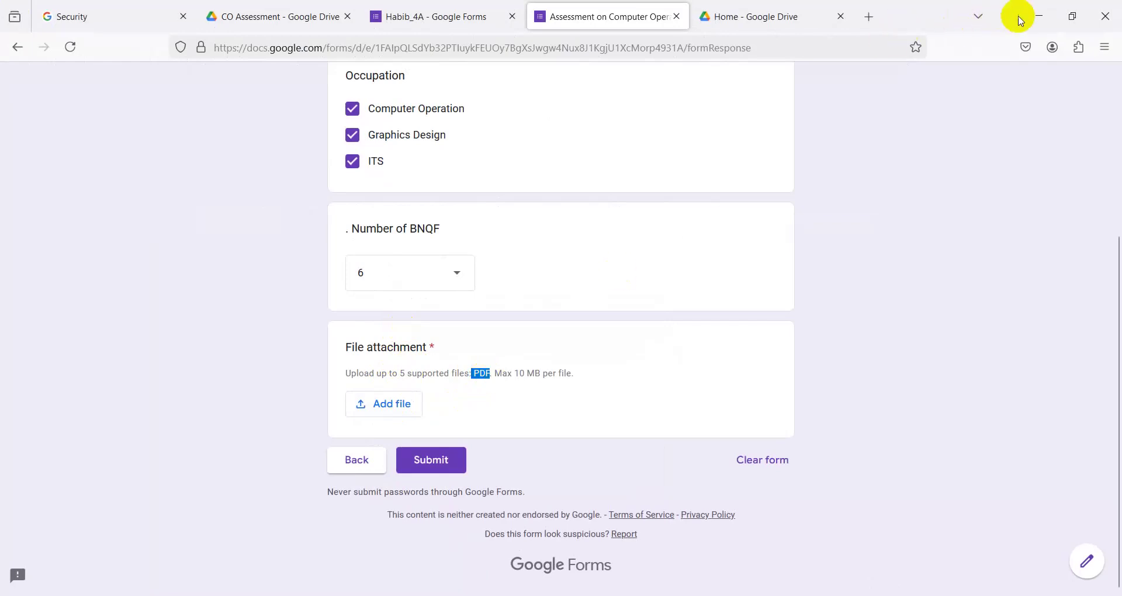
{"action": "left_click", "coordinate": [1038, 17]}
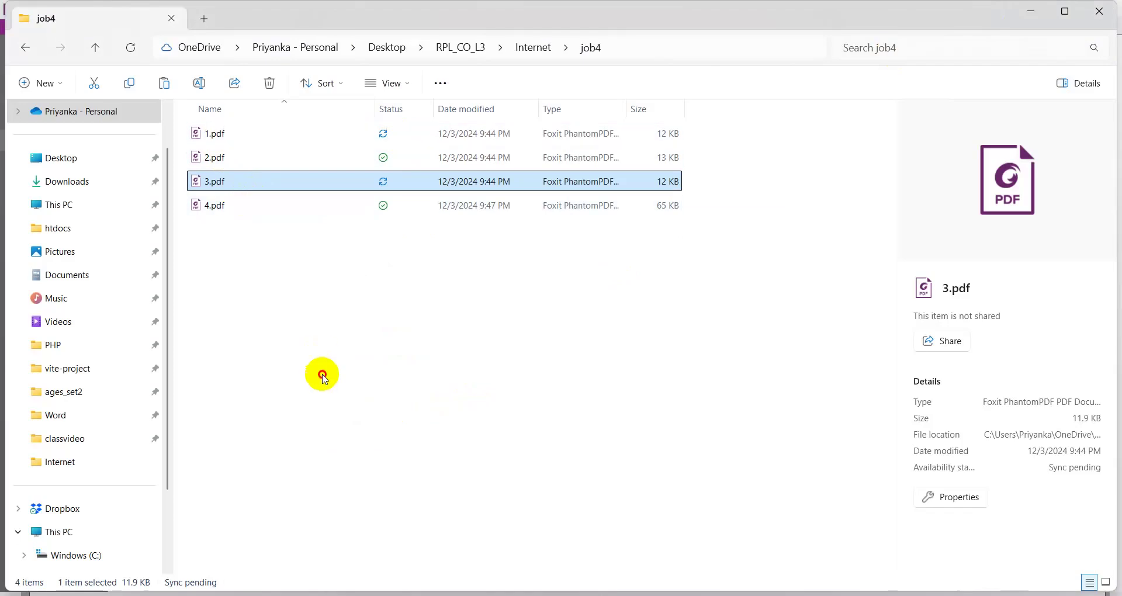
{"action": "left_click", "coordinate": [321, 374]}
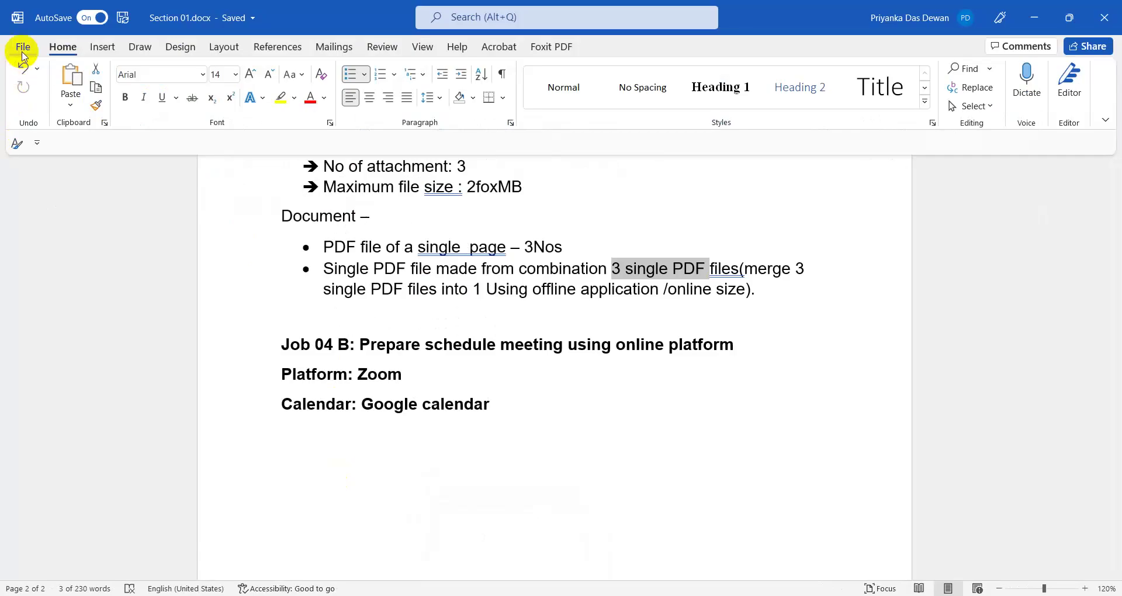
- Start saving Section 01 as Adobe PDF, cancel the export, and minimize Word
{"action": "left_click", "coordinate": [20, 47]}
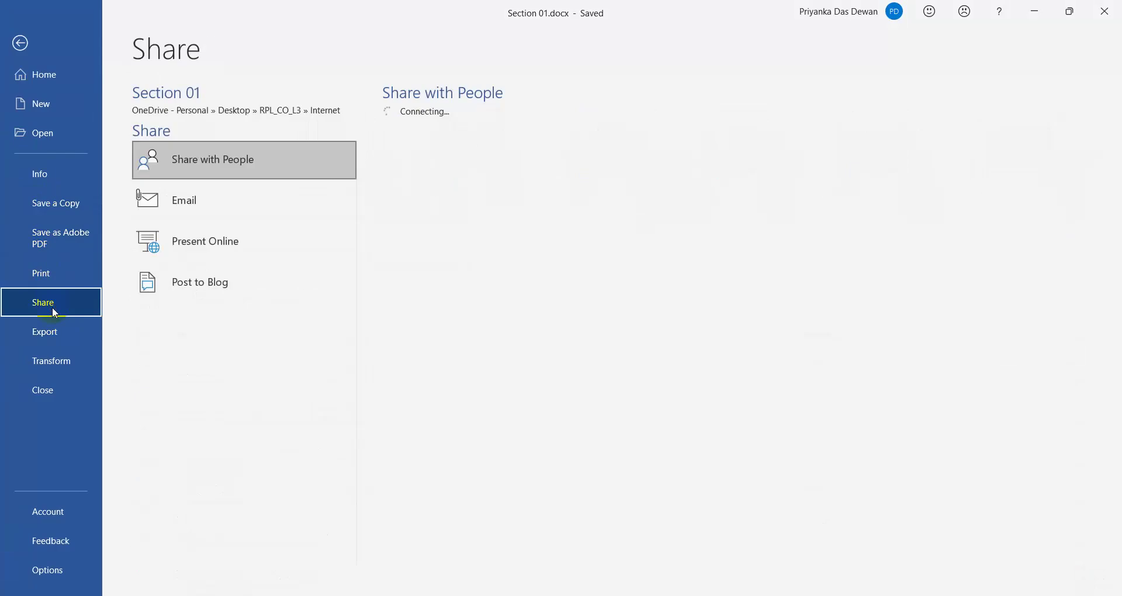
{"action": "left_click", "coordinate": [51, 236]}
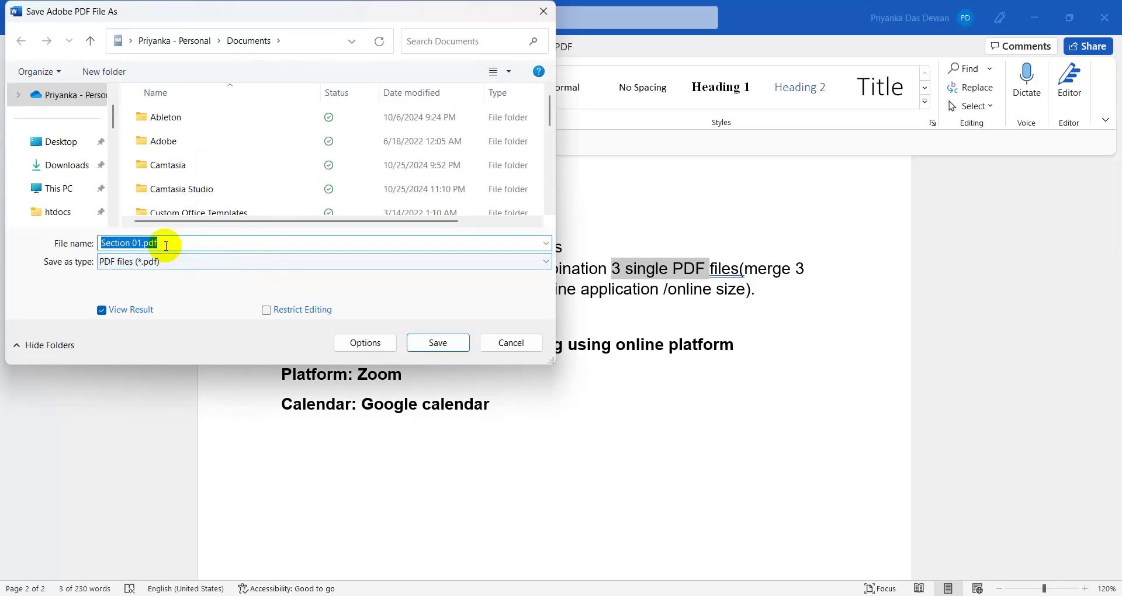
{"action": "left_click", "coordinate": [512, 344]}
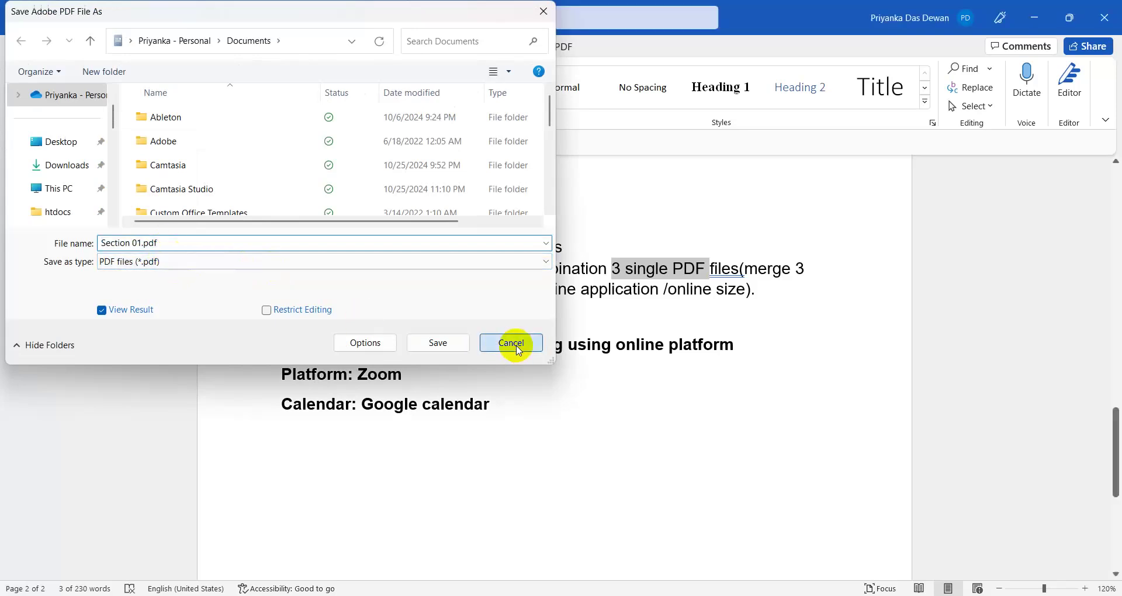
{"action": "left_click", "coordinate": [1033, 17]}
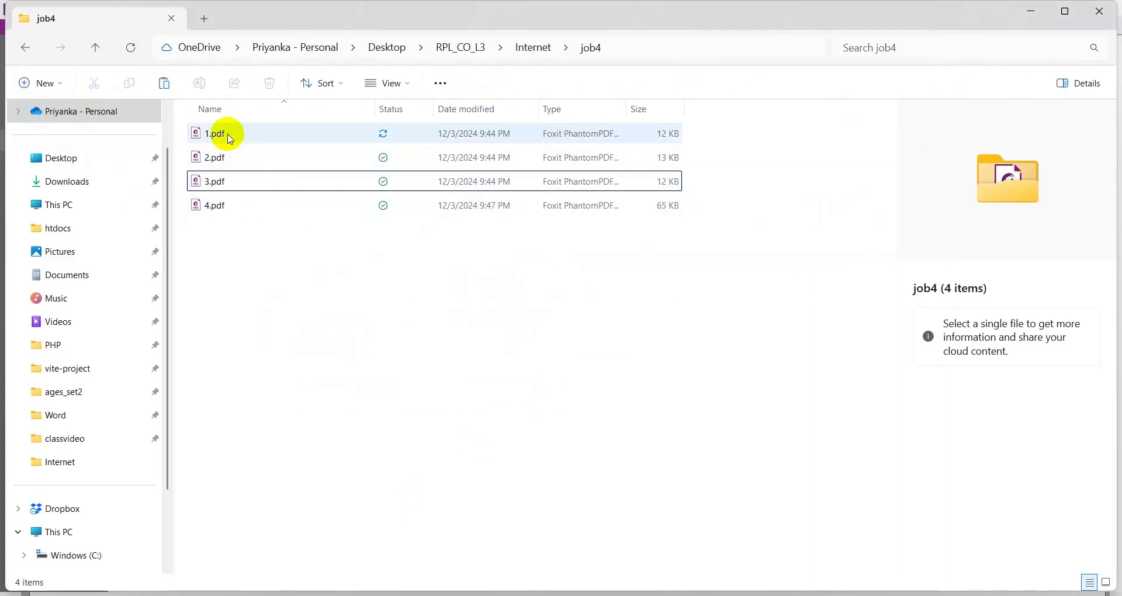
- Dismiss Foxit's format error for 1.pdf and close the PDF viewer
{"action": "left_click", "coordinate": [228, 135]}
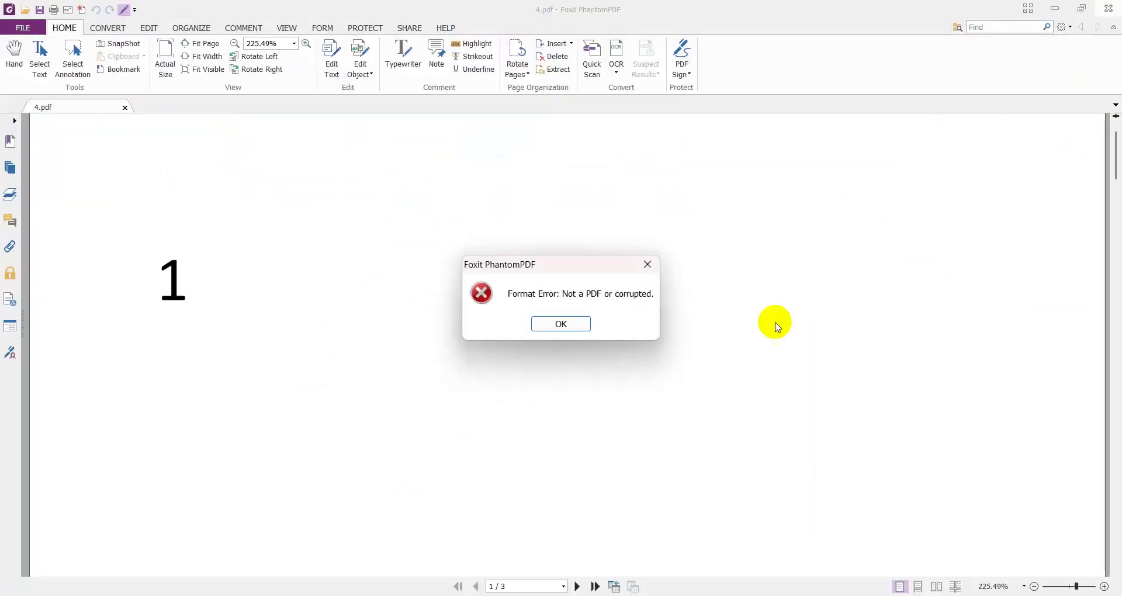
{"action": "left_click", "coordinate": [563, 326]}
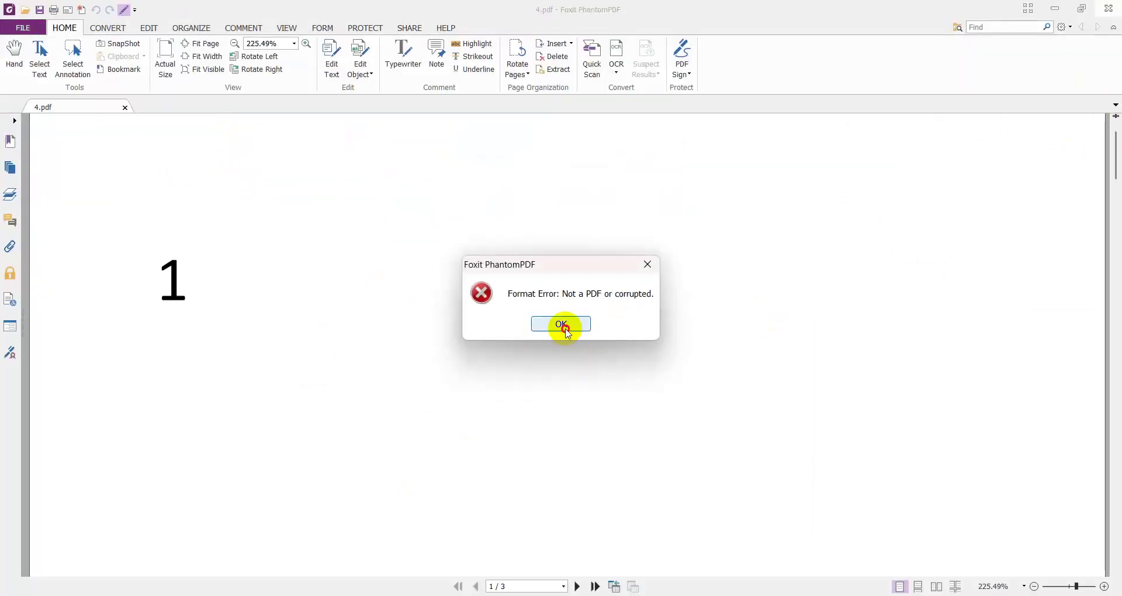
{"action": "left_click", "coordinate": [1111, 7]}
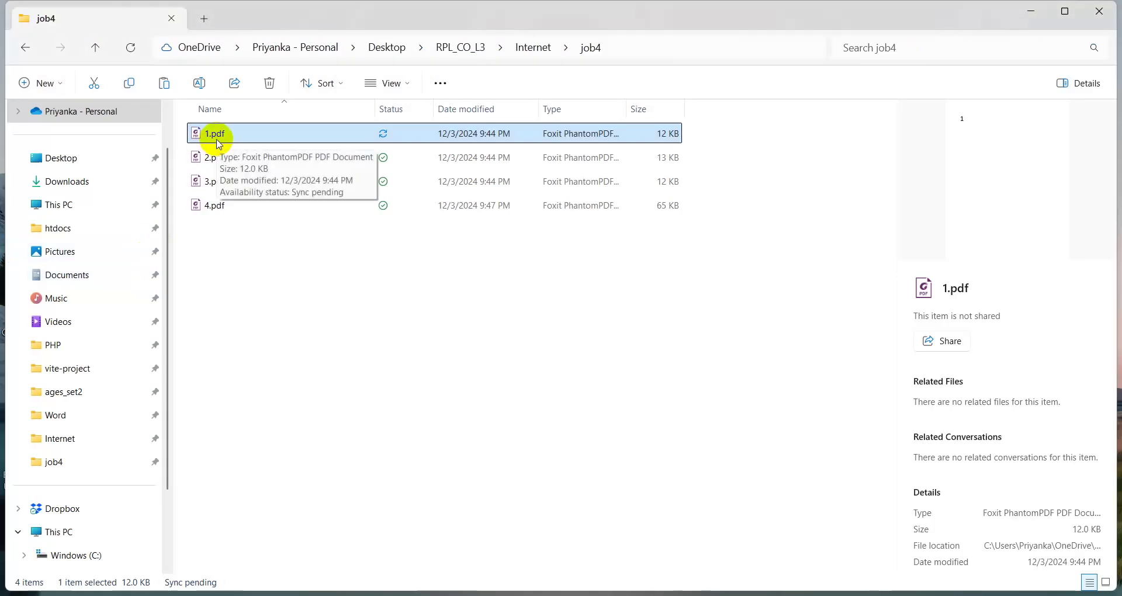
- In Word, create a new blank document containing the text 1
{"action": "key", "text": "alt+Tab"}
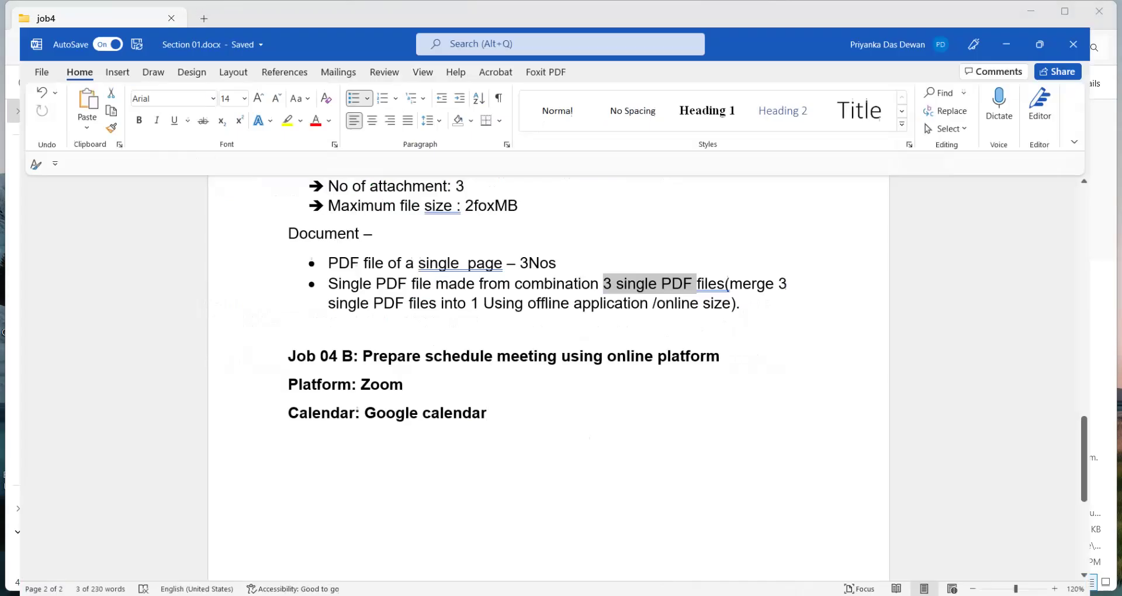
{"action": "left_click", "coordinate": [23, 46]}
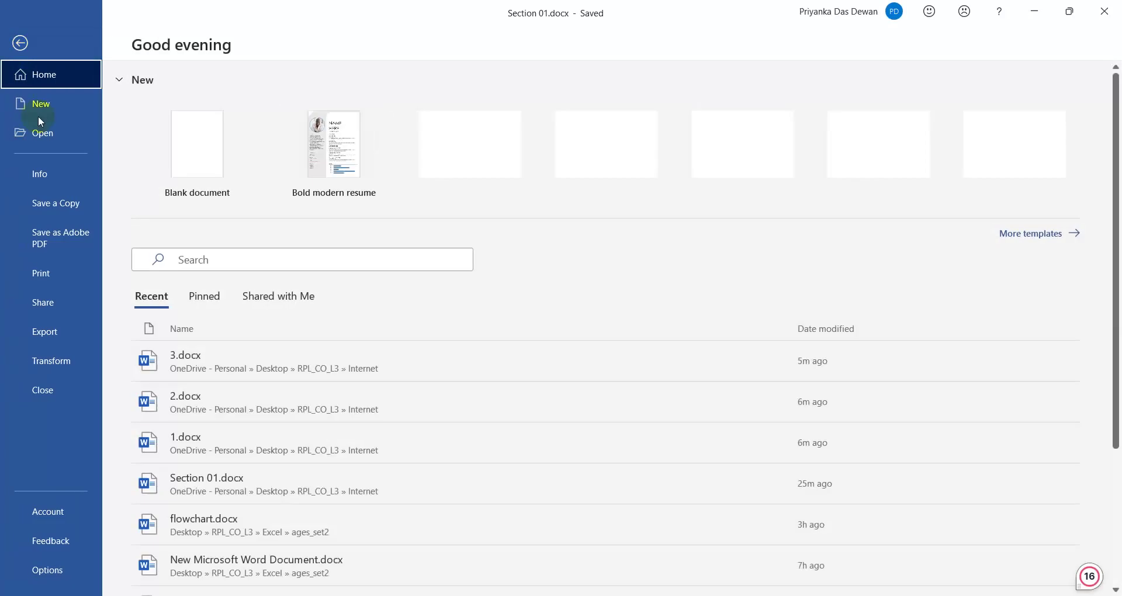
{"action": "left_click", "coordinate": [40, 105]}
{"action": "left_click", "coordinate": [240, 160]}
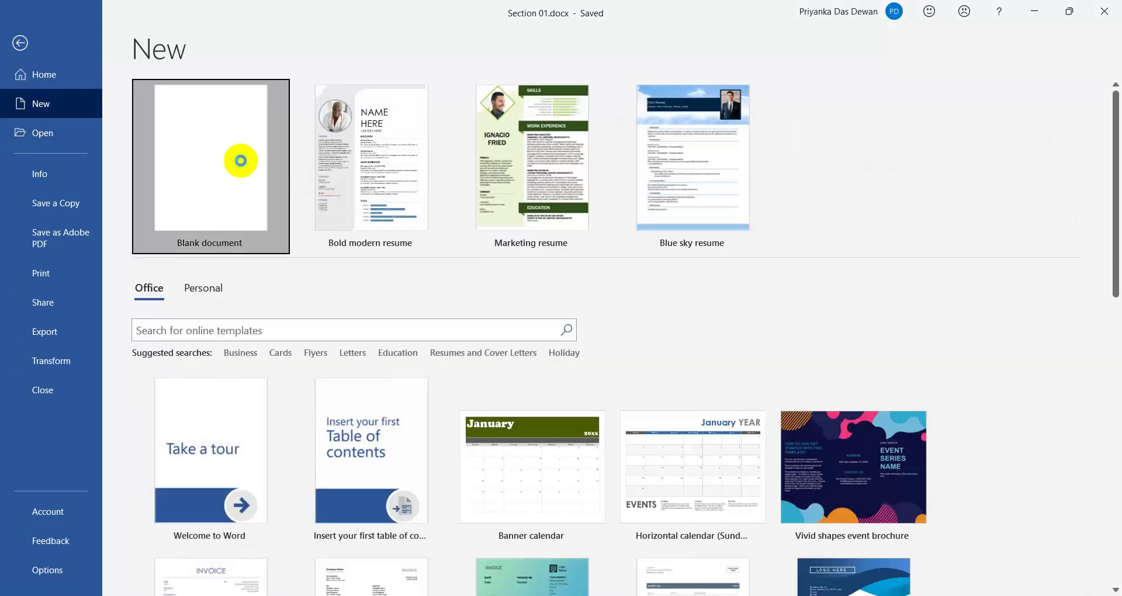
{"action": "type", "text": "1"}
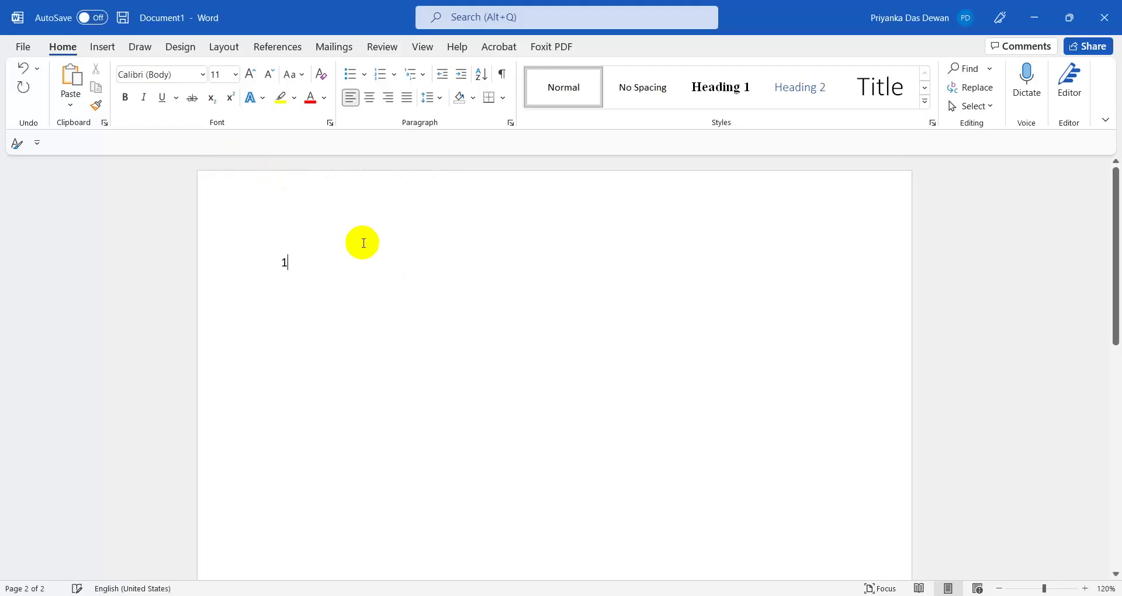
- Save the document as 1.pdf in PDF format in the Internet folder
{"action": "left_click", "coordinate": [21, 46]}
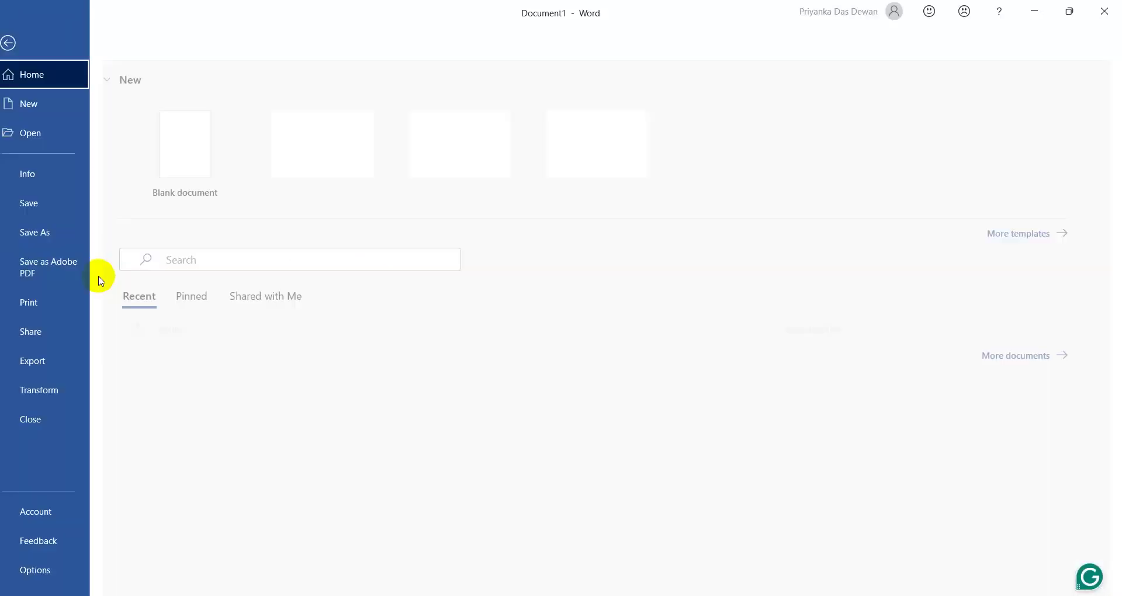
{"action": "left_click", "coordinate": [54, 232]}
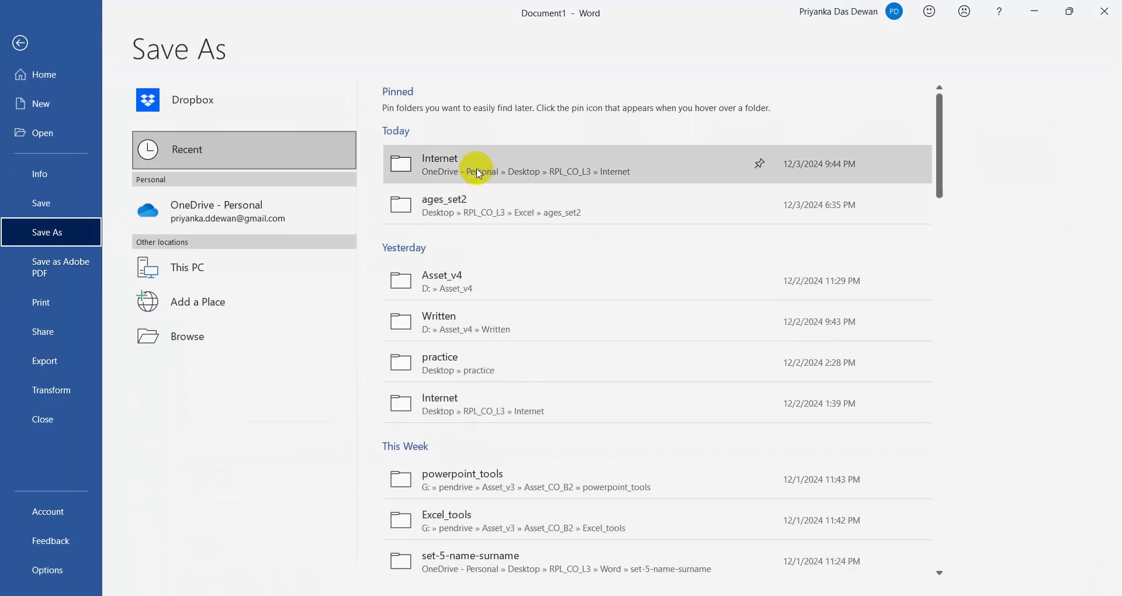
{"action": "left_click", "coordinate": [465, 167]}
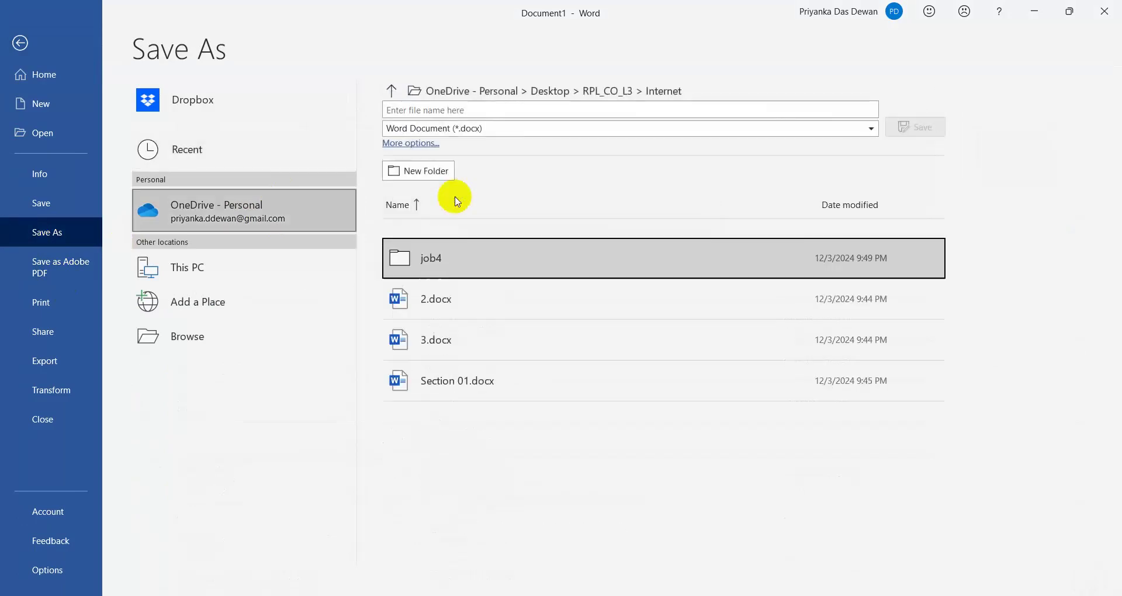
{"action": "left_click", "coordinate": [426, 110]}
{"action": "left_click", "coordinate": [430, 128]}
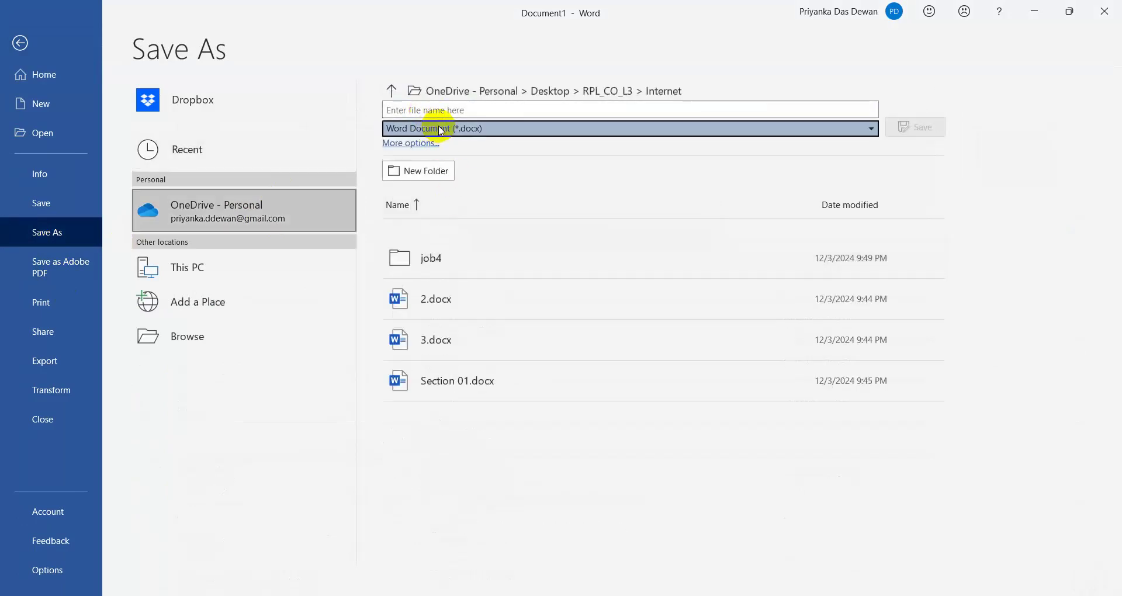
{"action": "left_click", "coordinate": [409, 229]}
{"action": "left_click", "coordinate": [402, 109]}
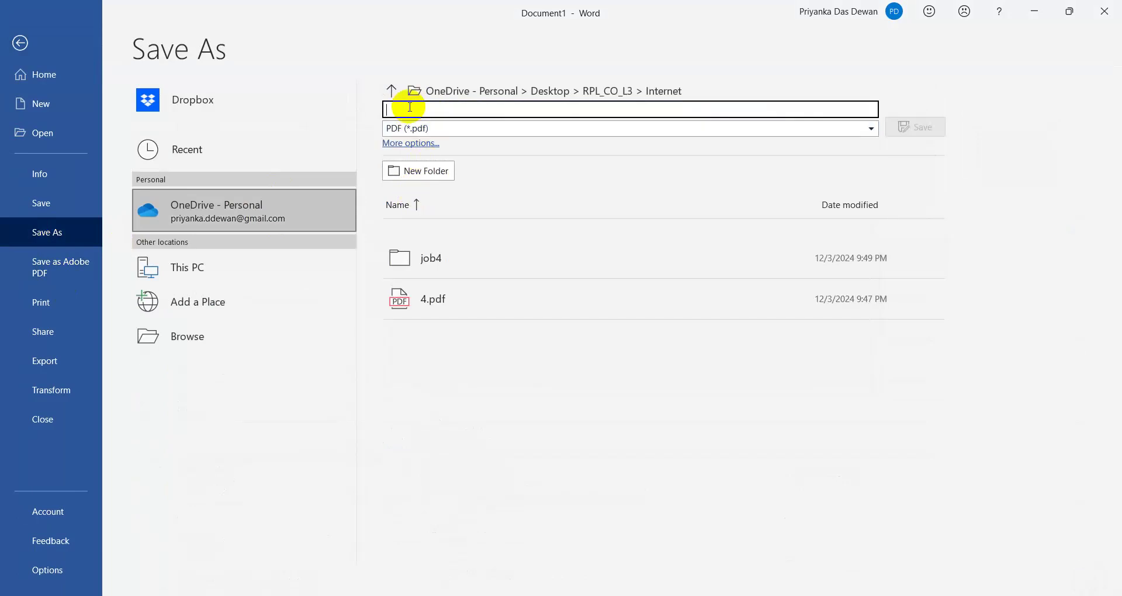
{"action": "type", "text": "1"}
{"action": "left_click", "coordinate": [929, 127]}
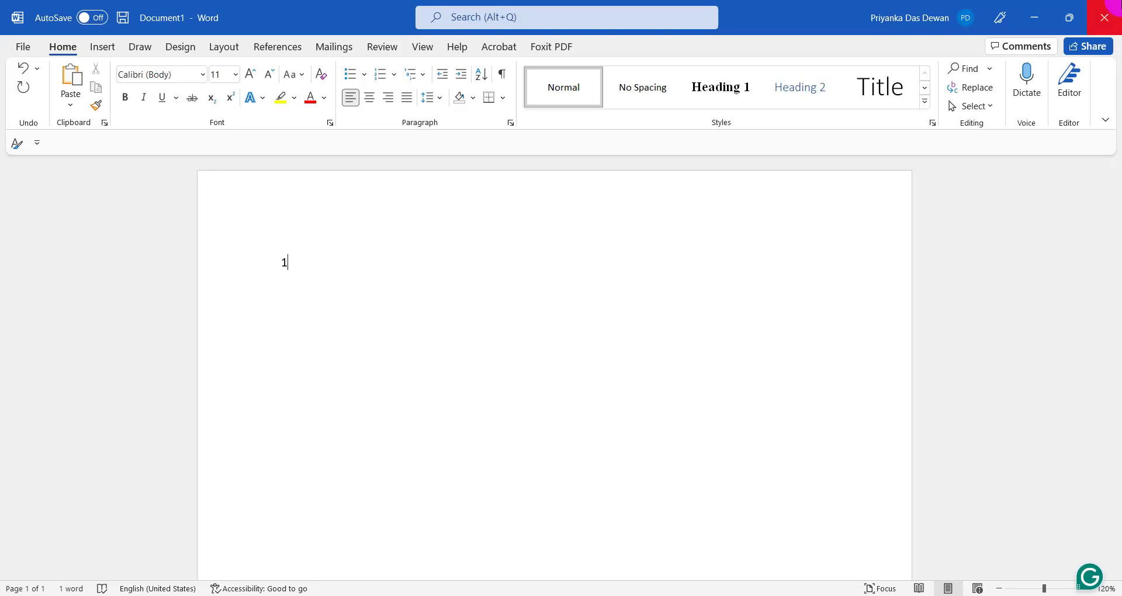
- Close the document saving it as 1.docx, and return to the form's file upload
{"action": "left_click", "coordinate": [1105, 18]}
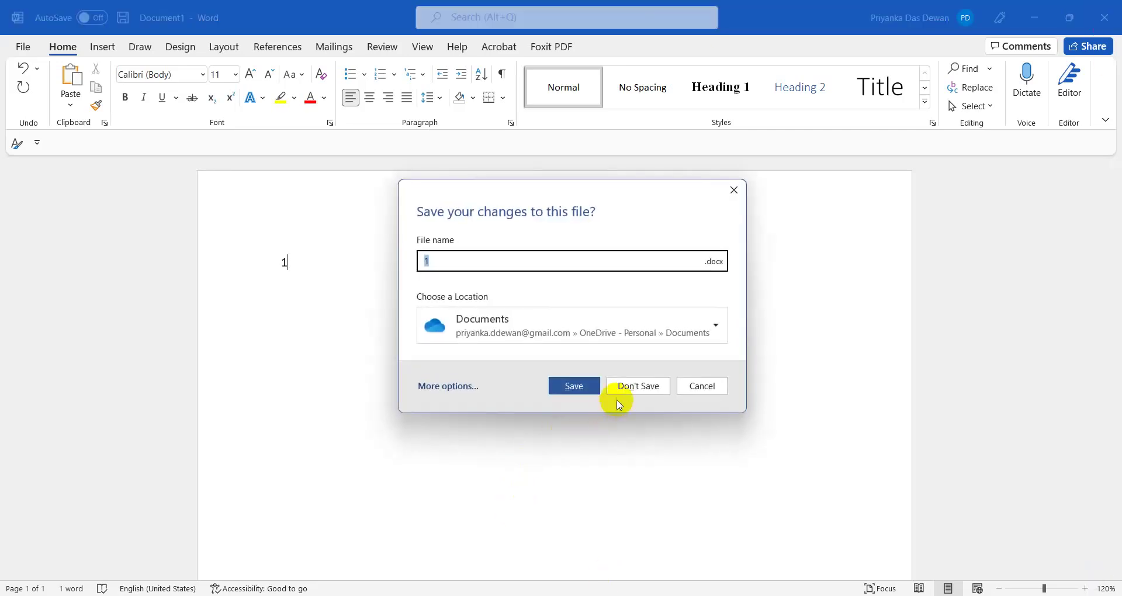
{"action": "left_click", "coordinate": [574, 386]}
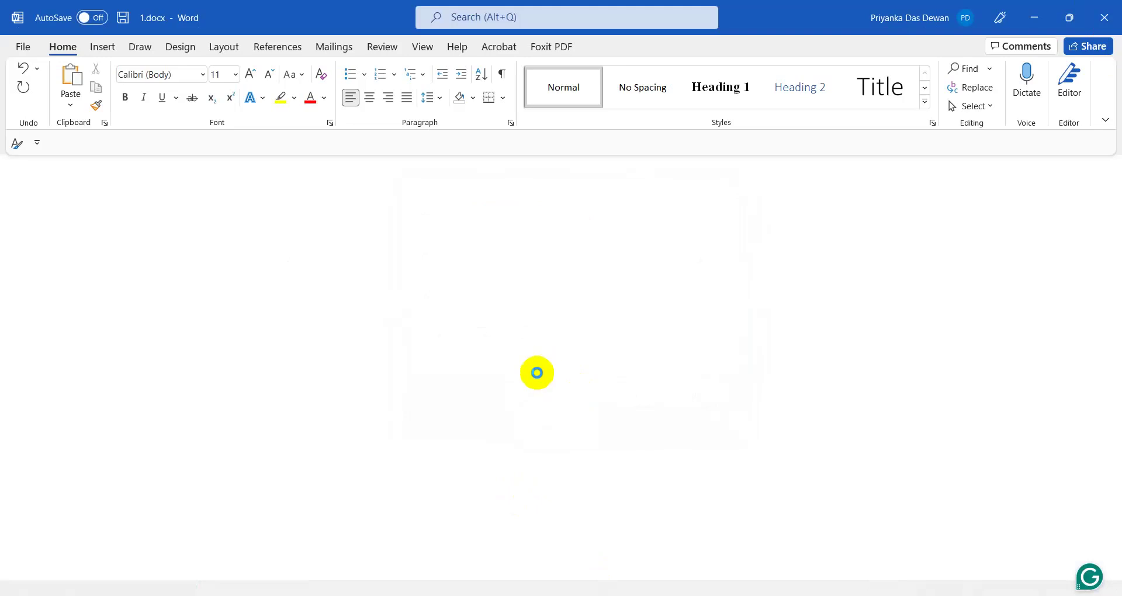
{"action": "key", "text": "ctrl+w"}
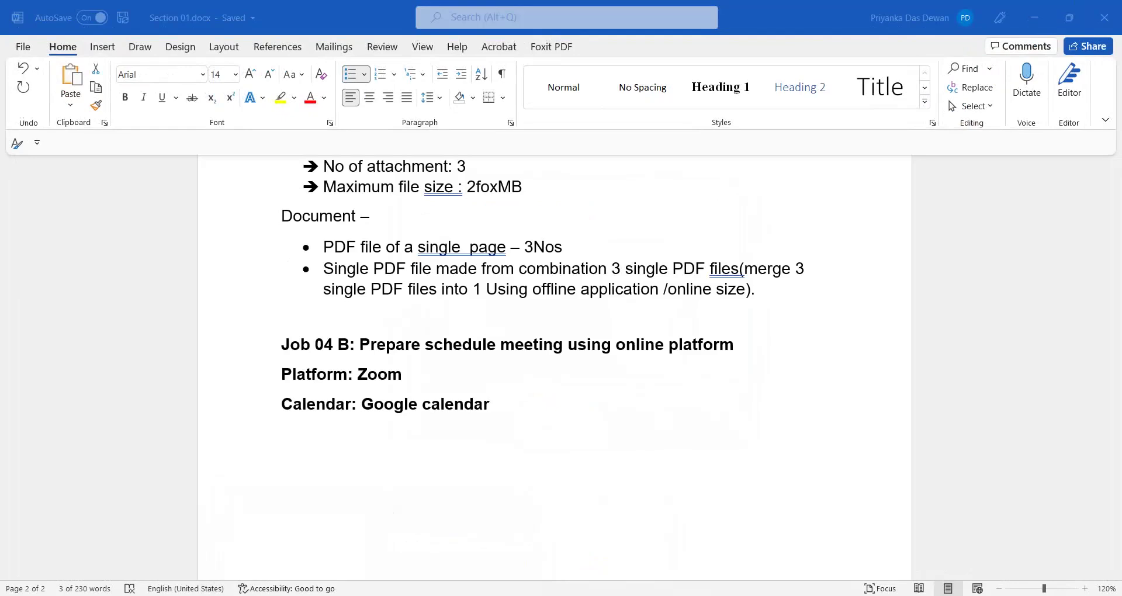
{"action": "key", "text": "alt+Tab"}
{"action": "left_click", "coordinate": [381, 409]}
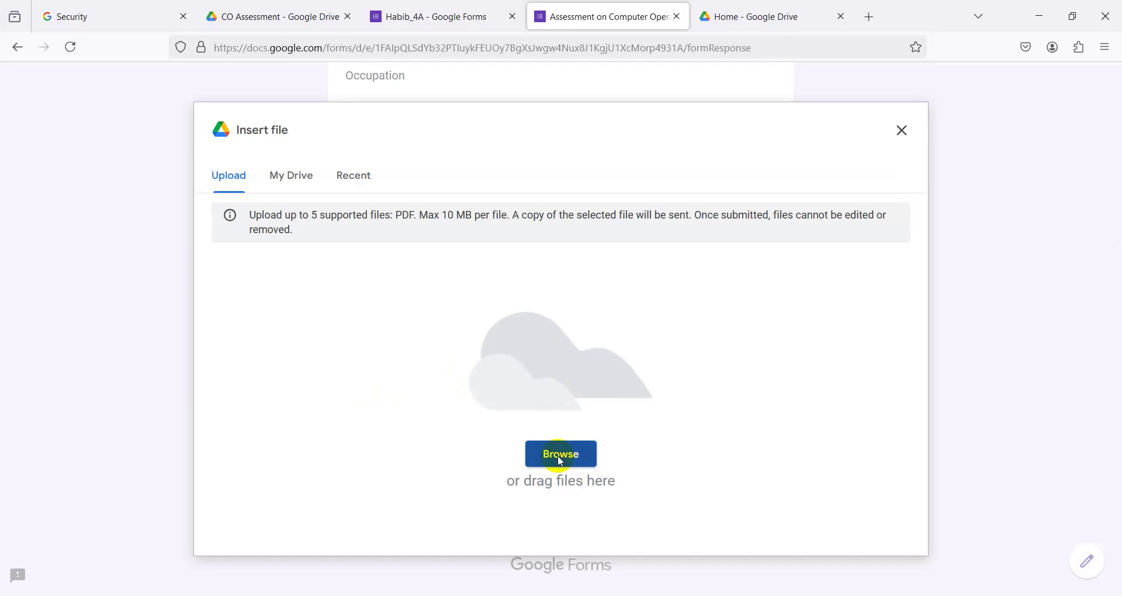
- Upload 1.pdf–4.pdf from Desktop > RPL_CO_L3 > Internet > job4 to the File attachment question
{"action": "left_click", "coordinate": [560, 460]}
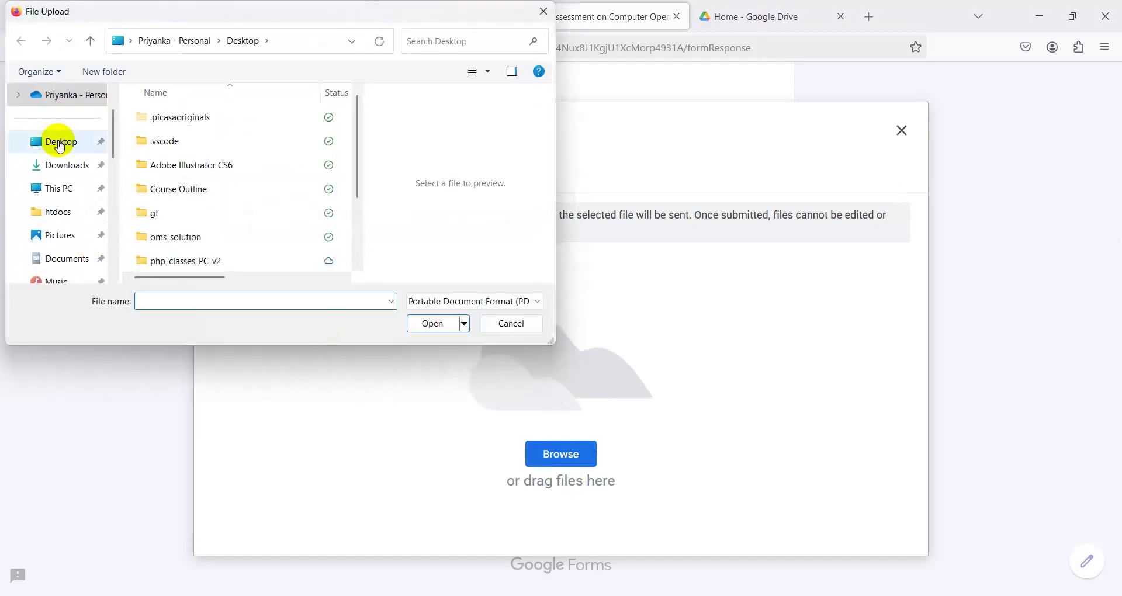
{"action": "left_click", "coordinate": [62, 141]}
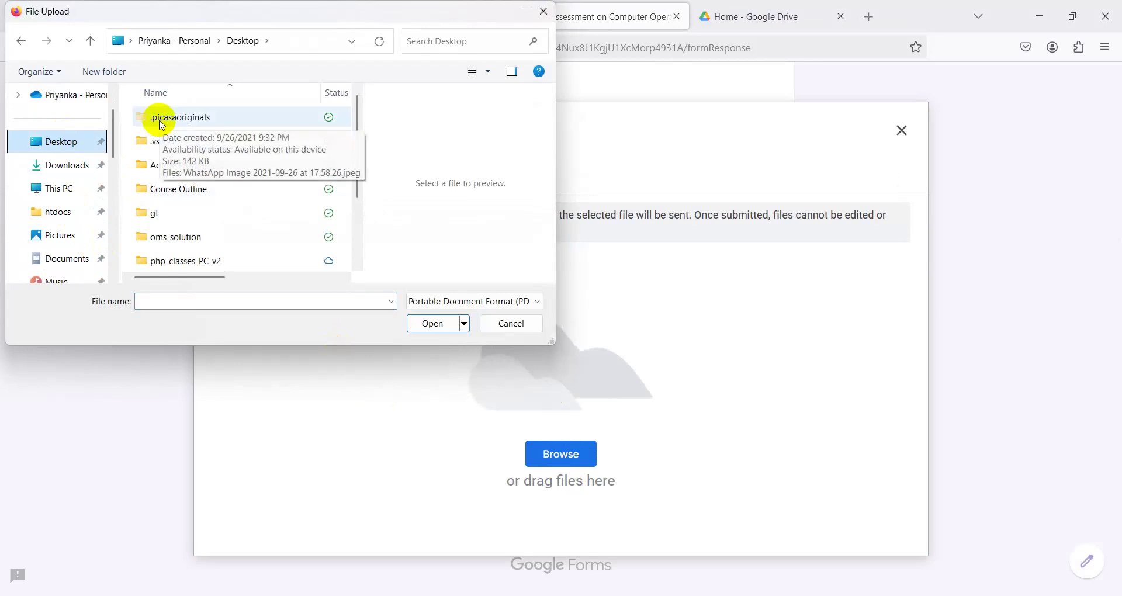
{"action": "scroll", "coordinate": [187, 182], "scroll_direction": "down", "scroll_amount": 2}
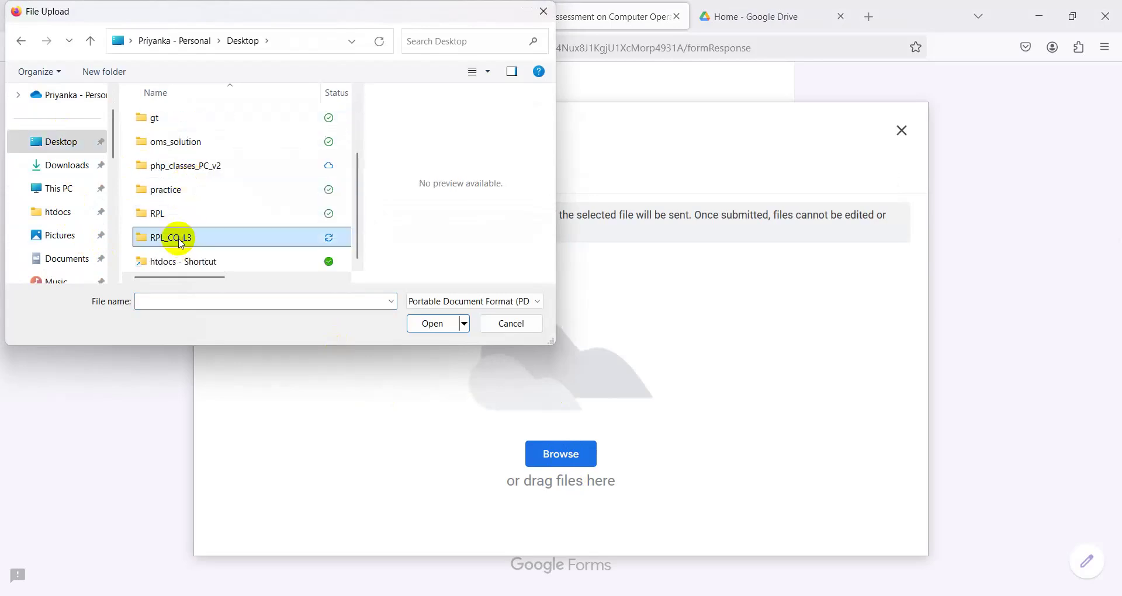
{"action": "double_click", "coordinate": [176, 239]}
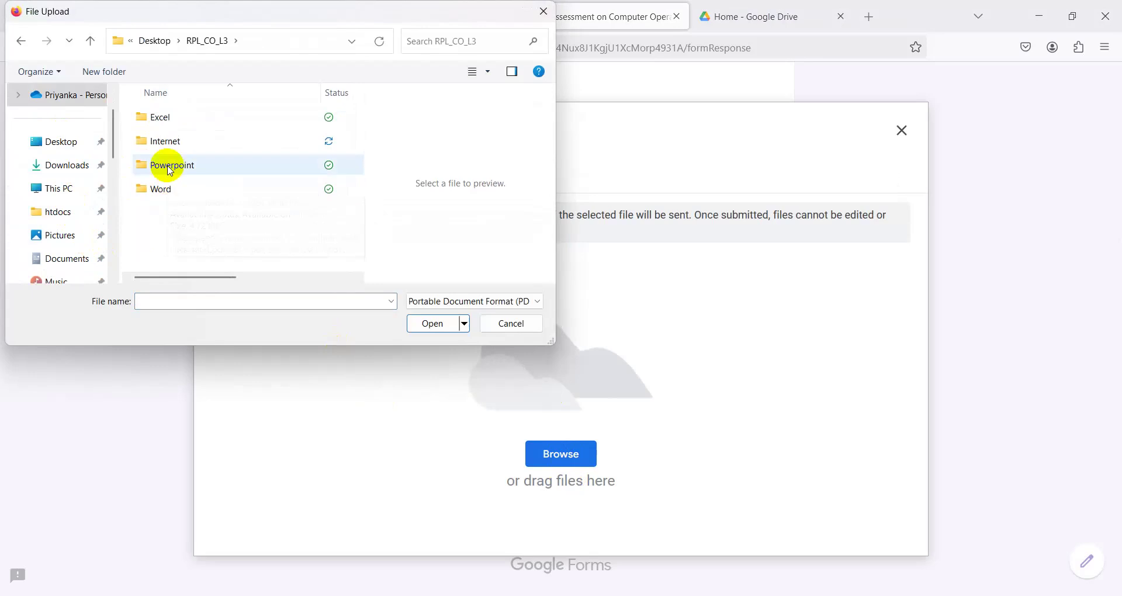
{"action": "double_click", "coordinate": [170, 140]}
{"action": "double_click", "coordinate": [167, 119]}
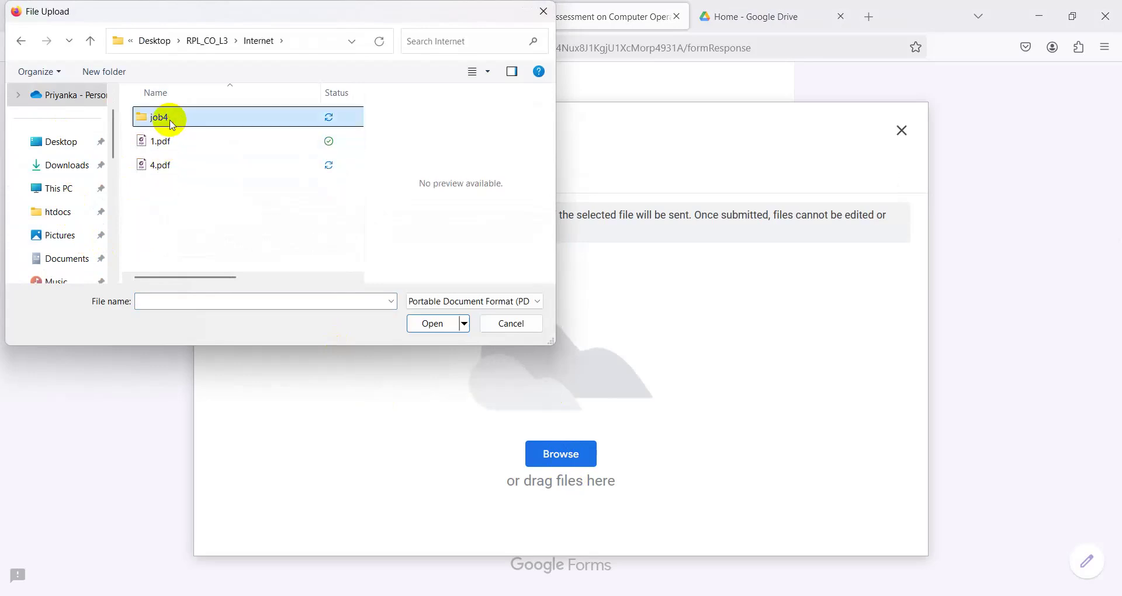
{"action": "left_click", "coordinate": [174, 126]}
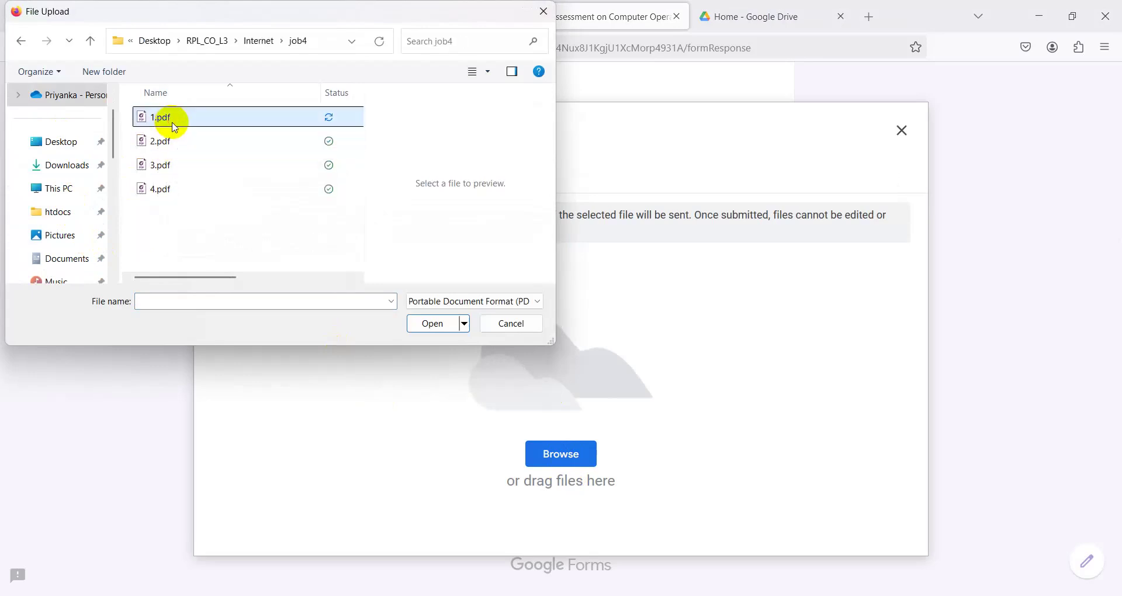
{"action": "key", "text": "shift+Down"}
{"action": "key", "text": "shift+Down"}
{"action": "key", "text": "shift+Down"}
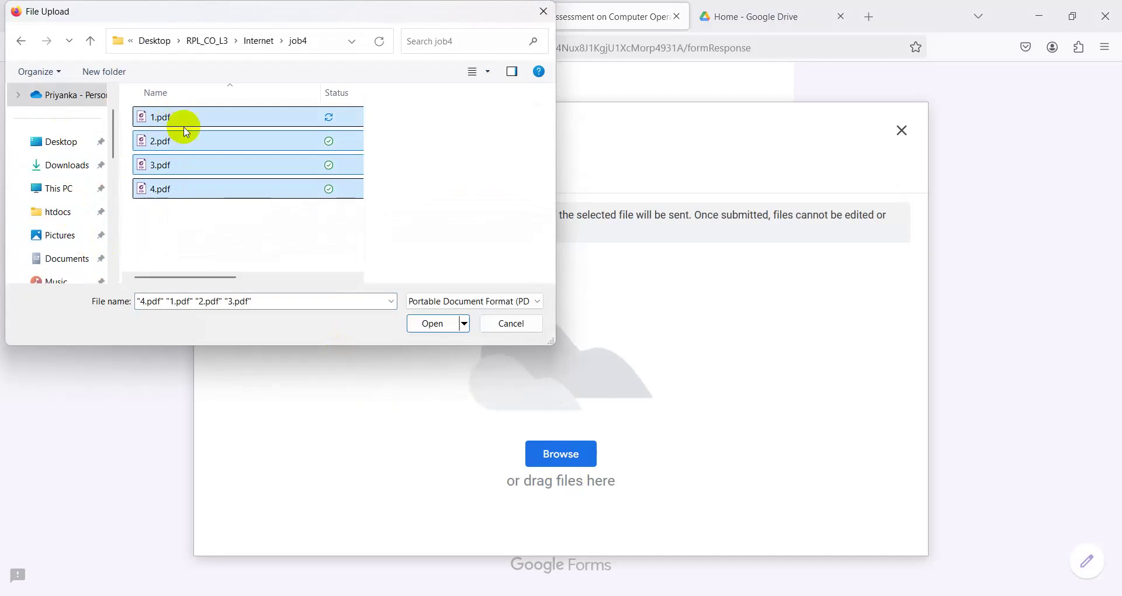
{"action": "left_click", "coordinate": [433, 329]}
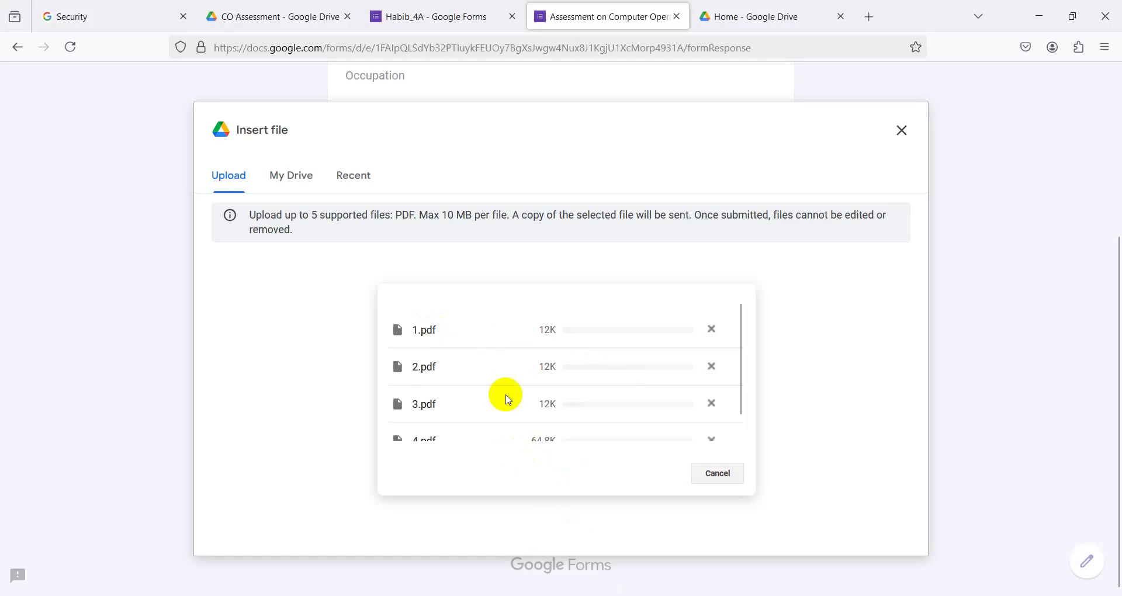
- Review the attached PDFs and submit the test response
{"action": "scroll", "coordinate": [508, 374], "scroll_direction": "down", "scroll_amount": 1}
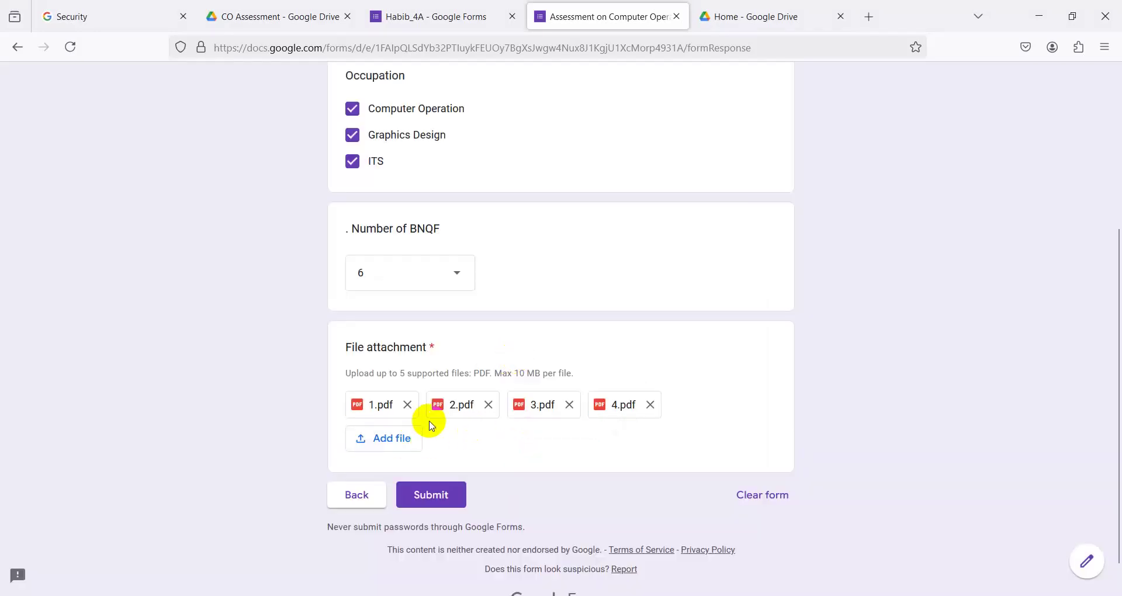
{"action": "mouse_move", "coordinate": [303, 27]}
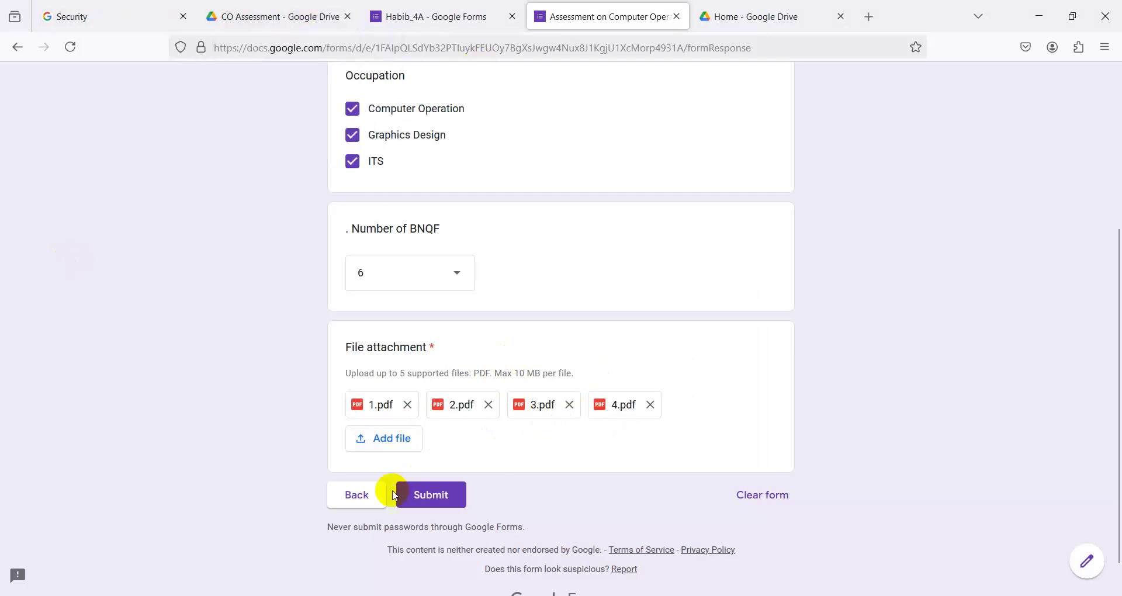
{"action": "left_click", "coordinate": [430, 495]}
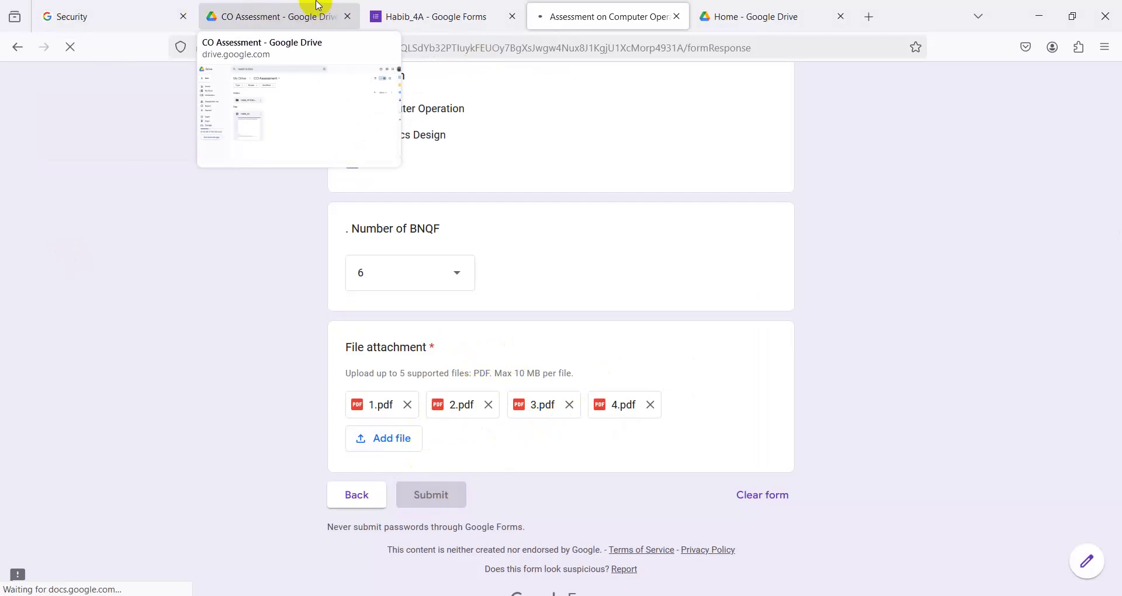
- In Drive's CO Assessment folder, open Habib_4A (File responses) > File attachment, then return to the confirmation
{"action": "left_click", "coordinate": [296, 26]}
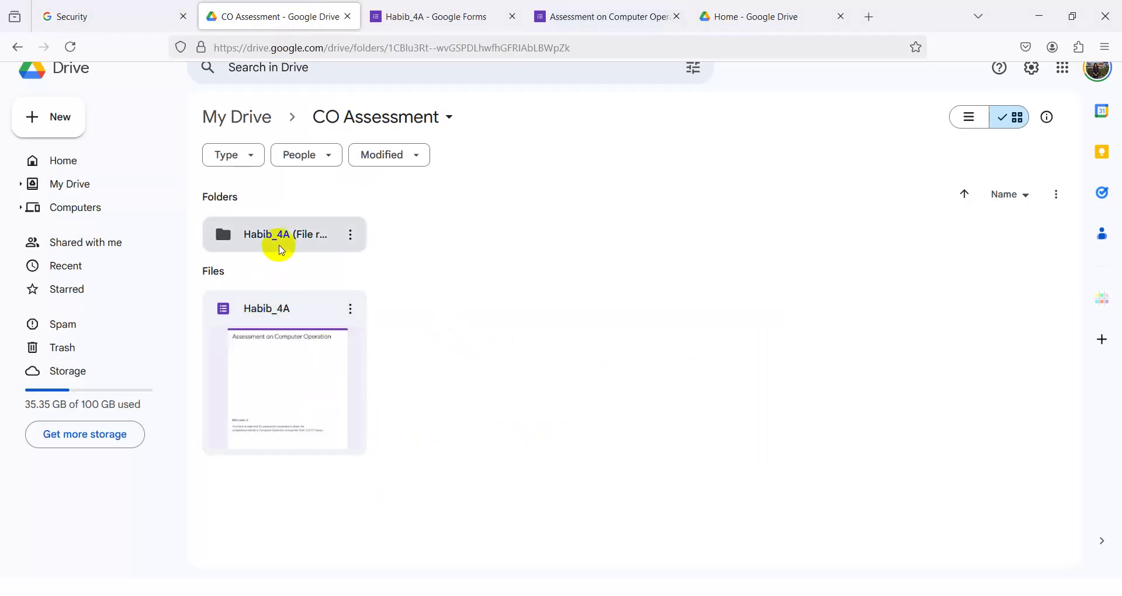
{"action": "double_click", "coordinate": [284, 237]}
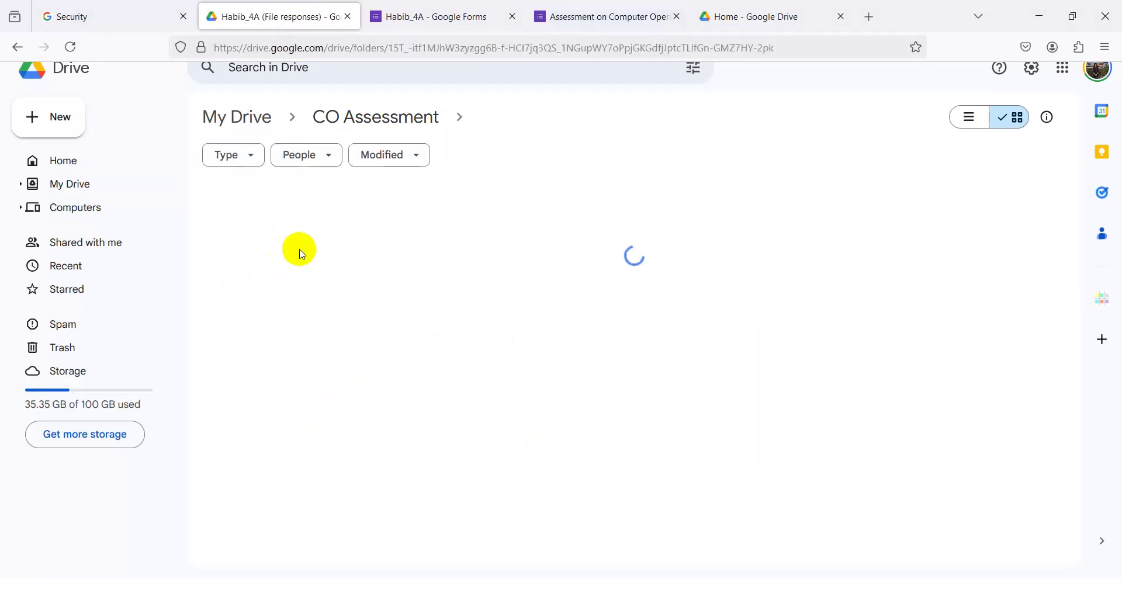
{"action": "double_click", "coordinate": [275, 233]}
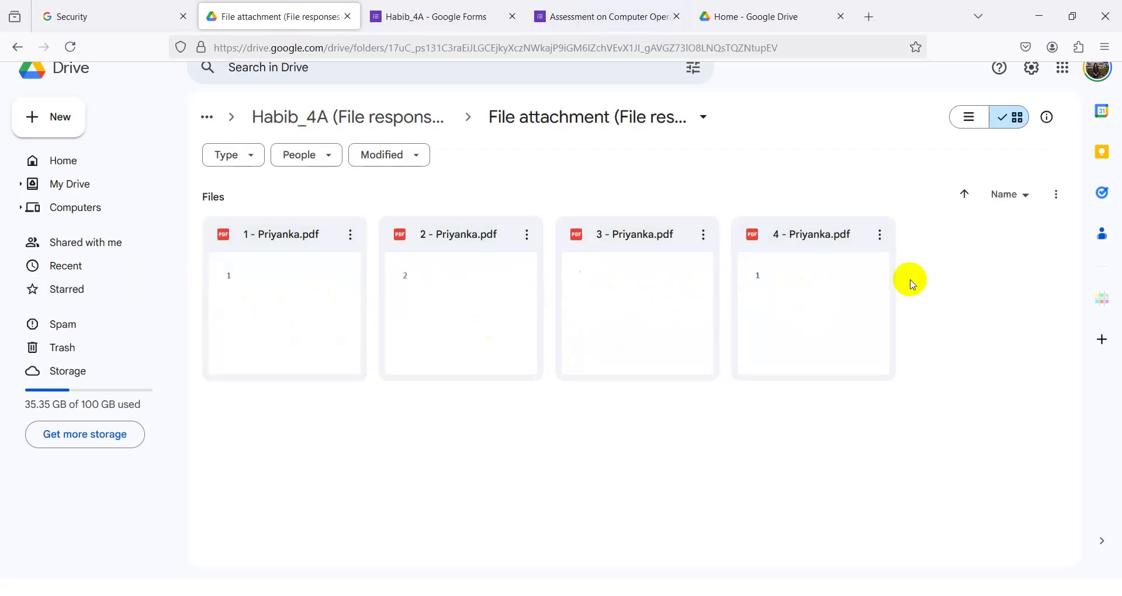
{"action": "left_click", "coordinate": [634, 8]}
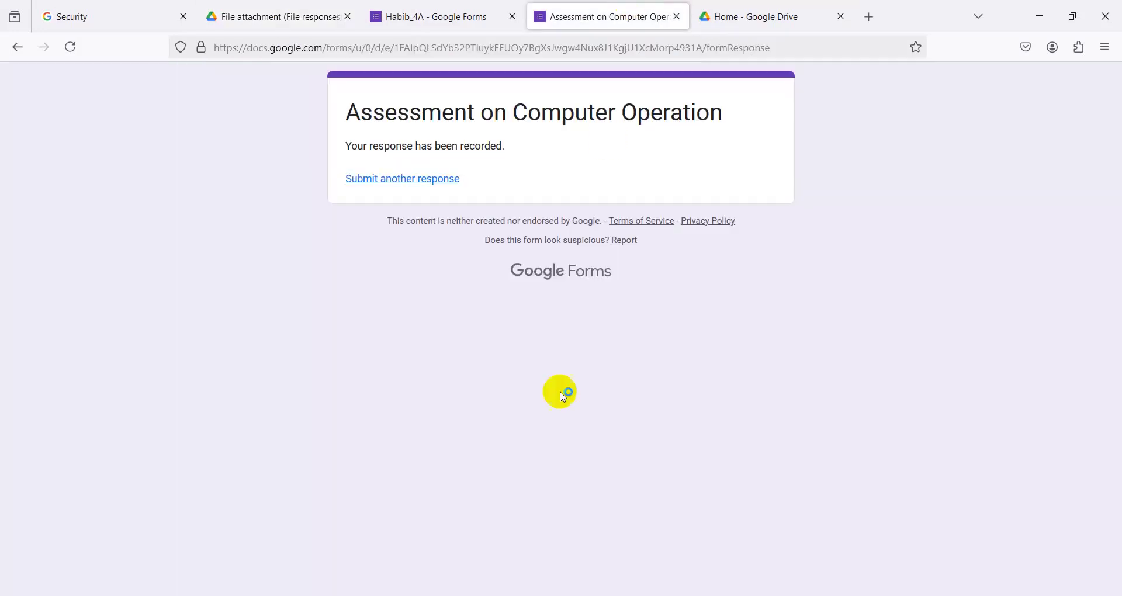
- Open the preview of the Habib_4A form from the editor
{"action": "left_click", "coordinate": [442, 5]}
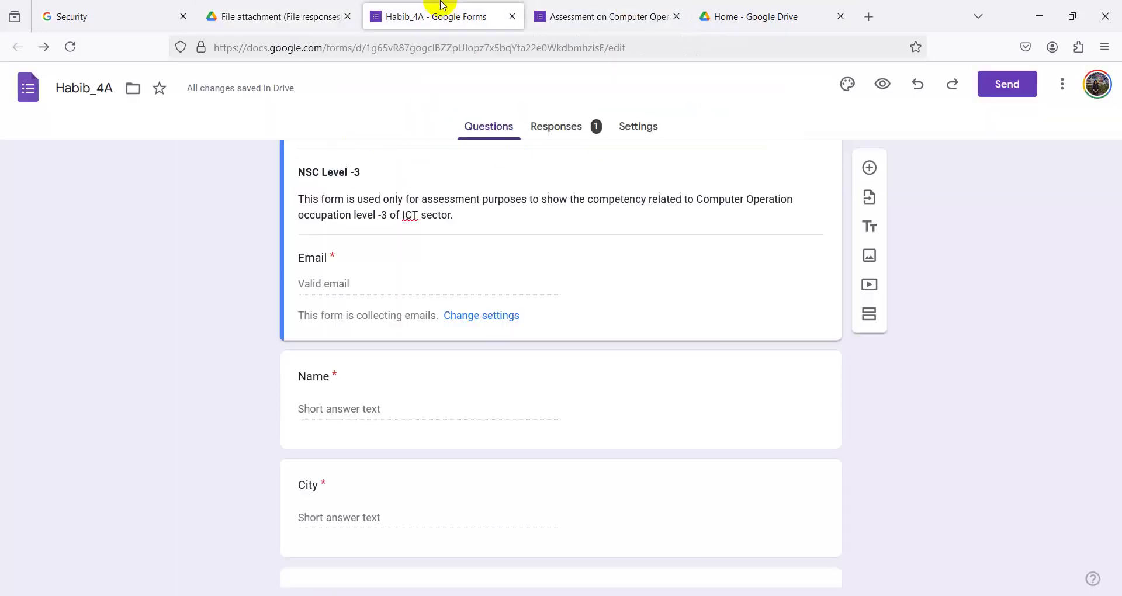
{"action": "left_click", "coordinate": [883, 85]}
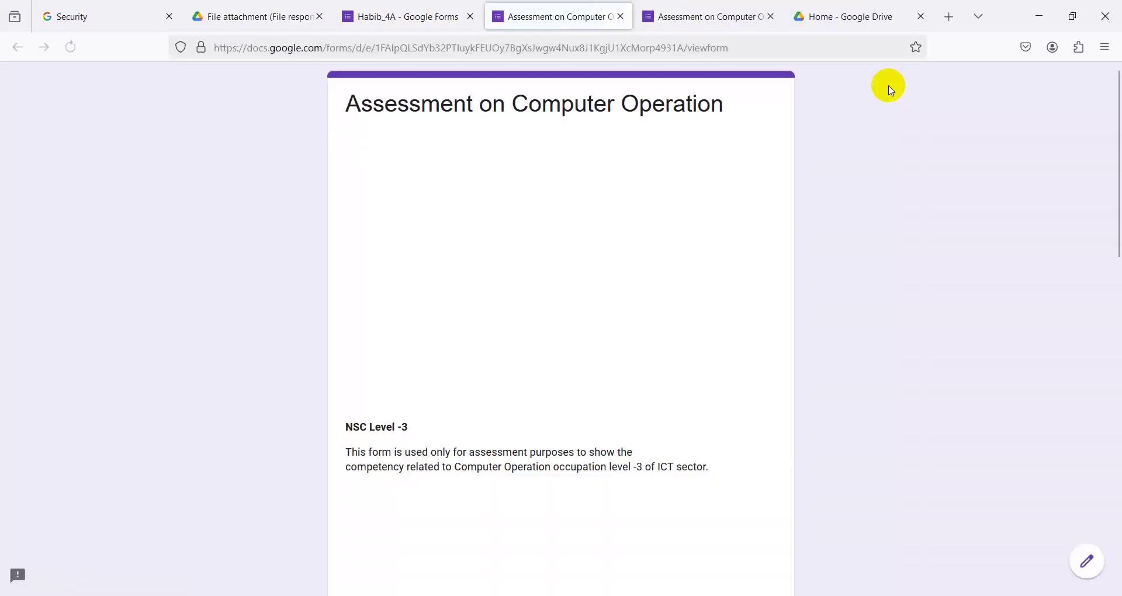
{"action": "scroll", "coordinate": [598, 399], "scroll_direction": "down", "scroll_amount": 7}
{"action": "scroll", "coordinate": [595, 401], "scroll_direction": "down", "scroll_amount": 3}
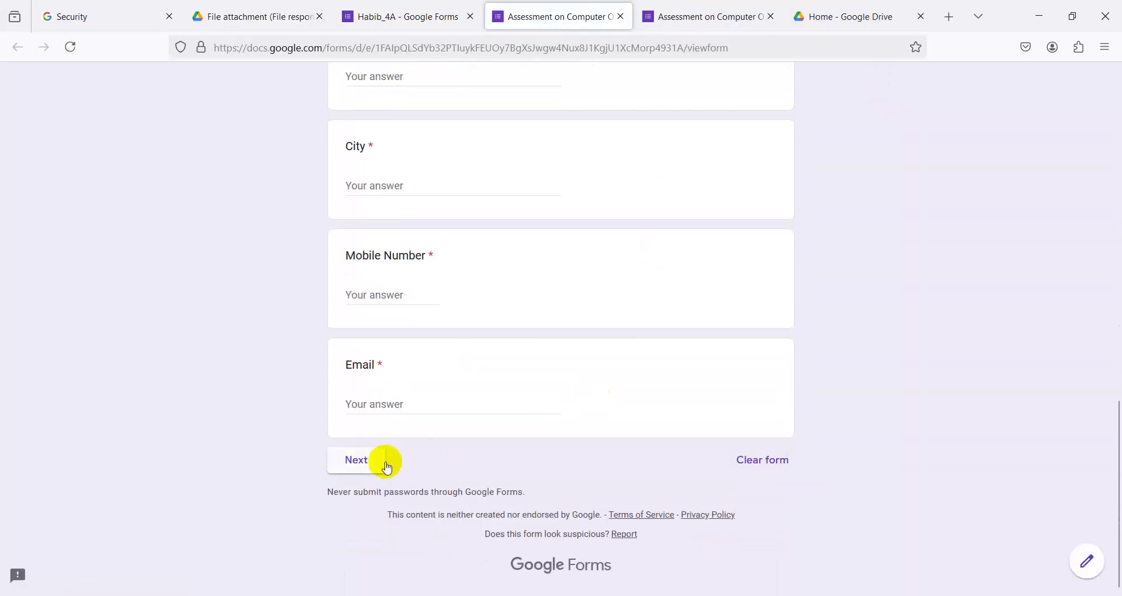
{"action": "scroll", "coordinate": [379, 371], "scroll_direction": "up", "scroll_amount": 4}
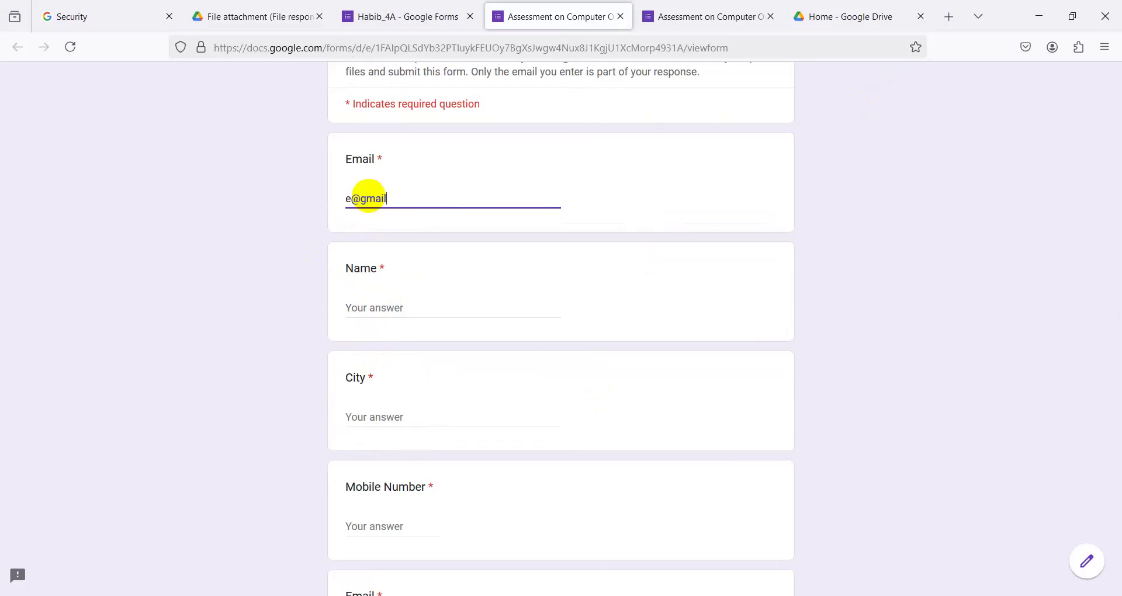
- Fill in the respondent's name, city, mobile number and e-mail, then continue to Section 2
{"action": "left_click", "coordinate": [363, 309]}
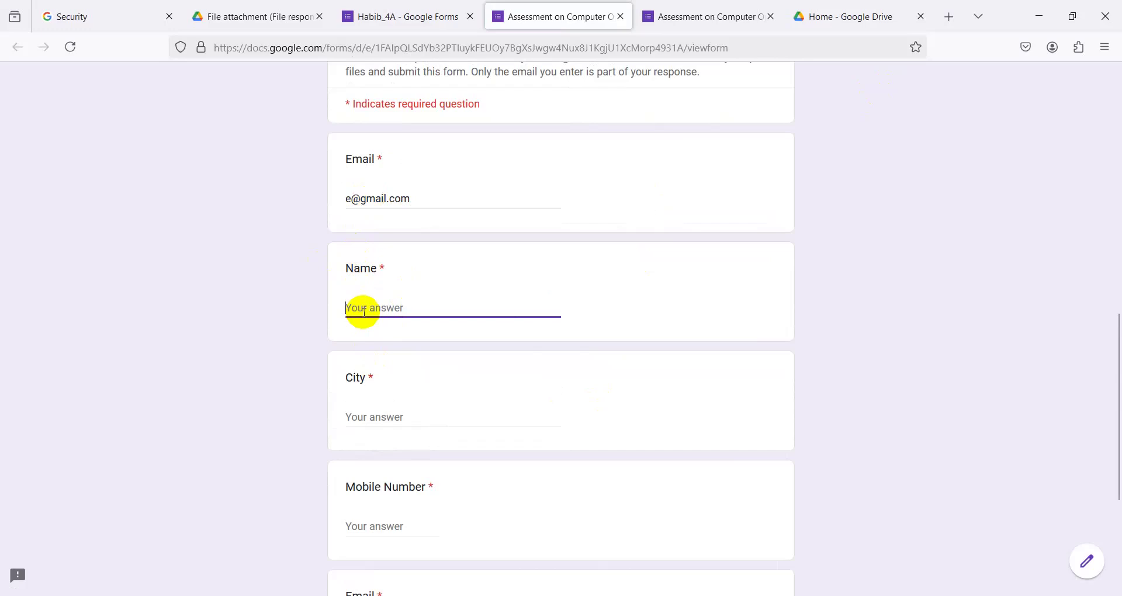
{"action": "left_click", "coordinate": [372, 417]}
{"action": "scroll", "coordinate": [369, 417], "scroll_direction": "down", "scroll_amount": 3}
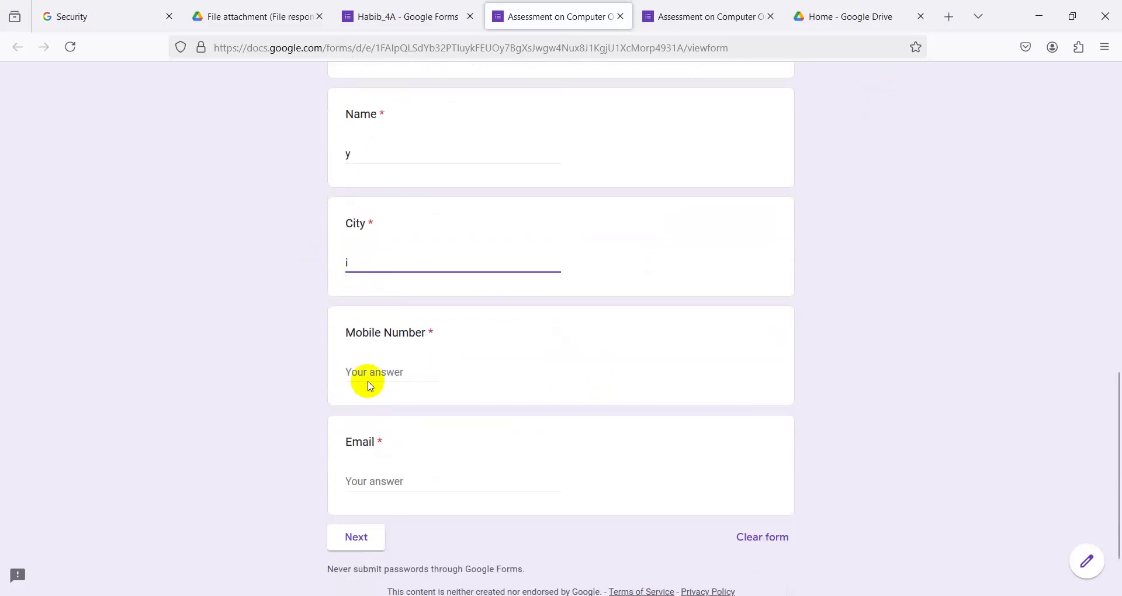
{"action": "left_click", "coordinate": [368, 374]}
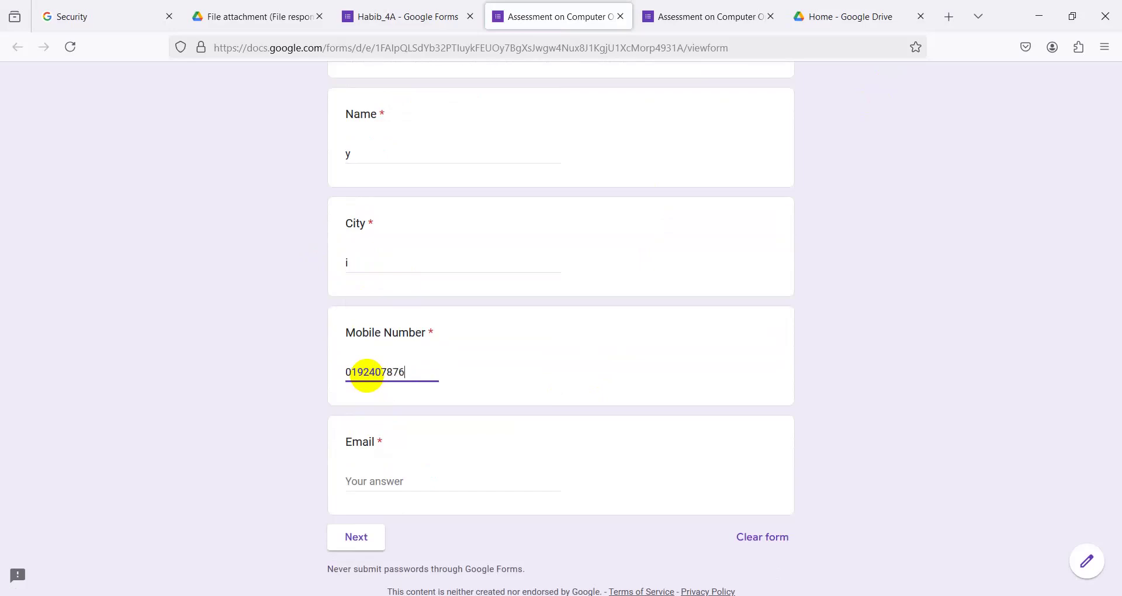
{"action": "left_click", "coordinate": [364, 467]}
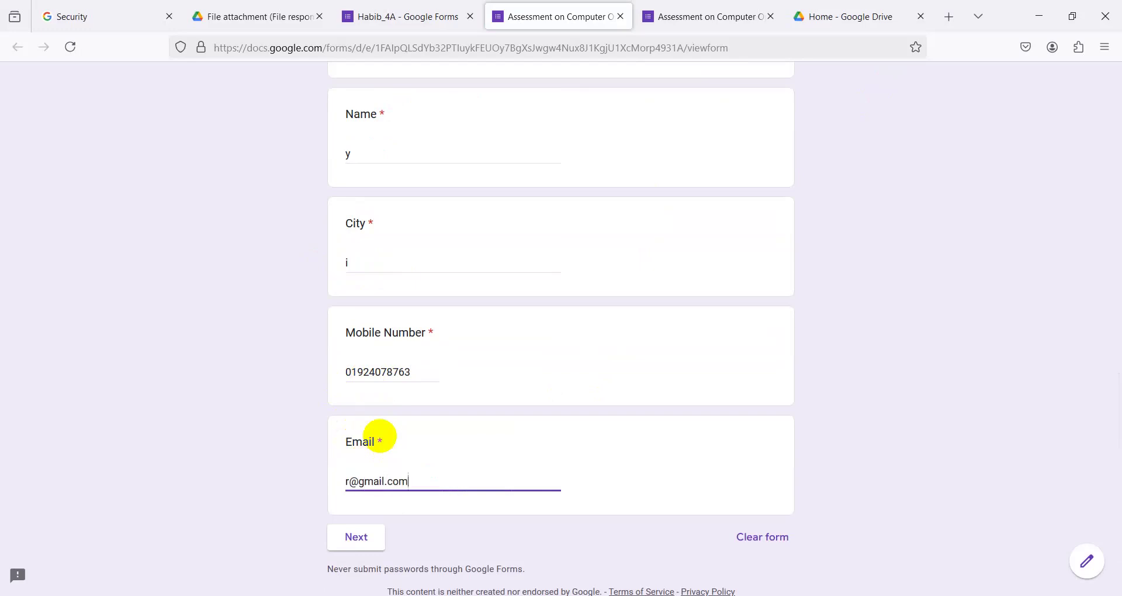
{"action": "left_click", "coordinate": [356, 536]}
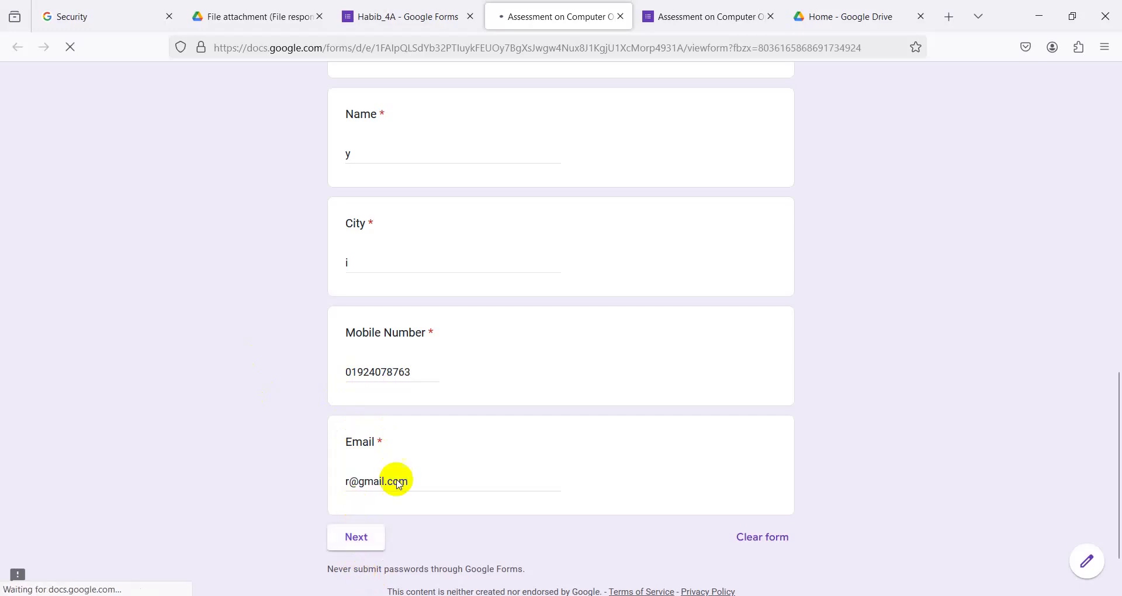
- Tick Computer Operation and set Number of BNQF to 3
{"action": "left_click", "coordinate": [352, 343]}
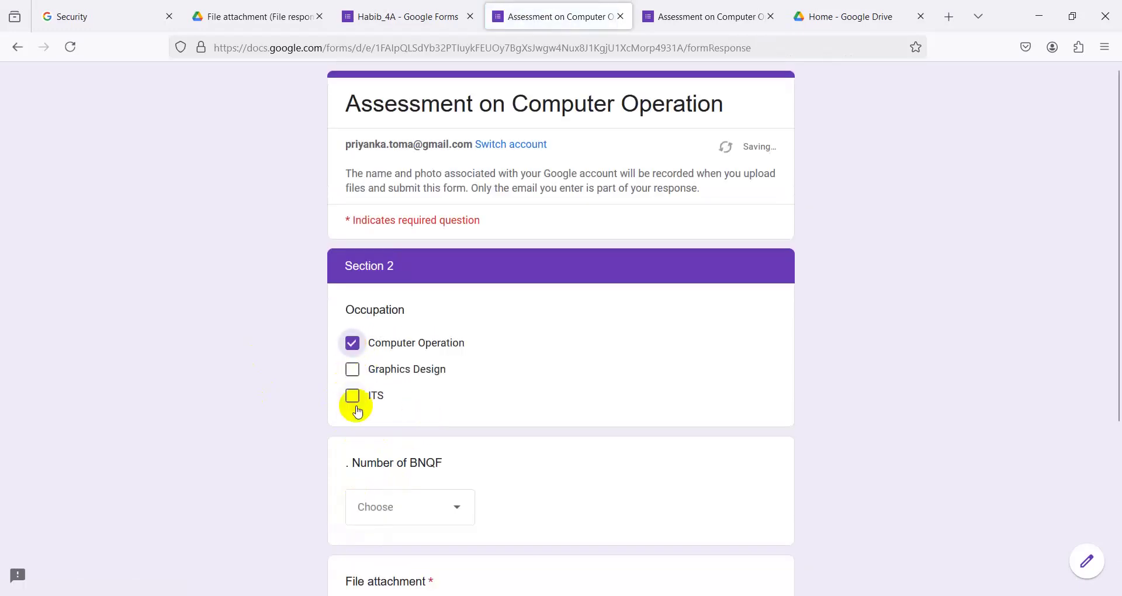
{"action": "scroll", "coordinate": [353, 403], "scroll_direction": "down", "scroll_amount": 4}
{"action": "left_click", "coordinate": [364, 280]}
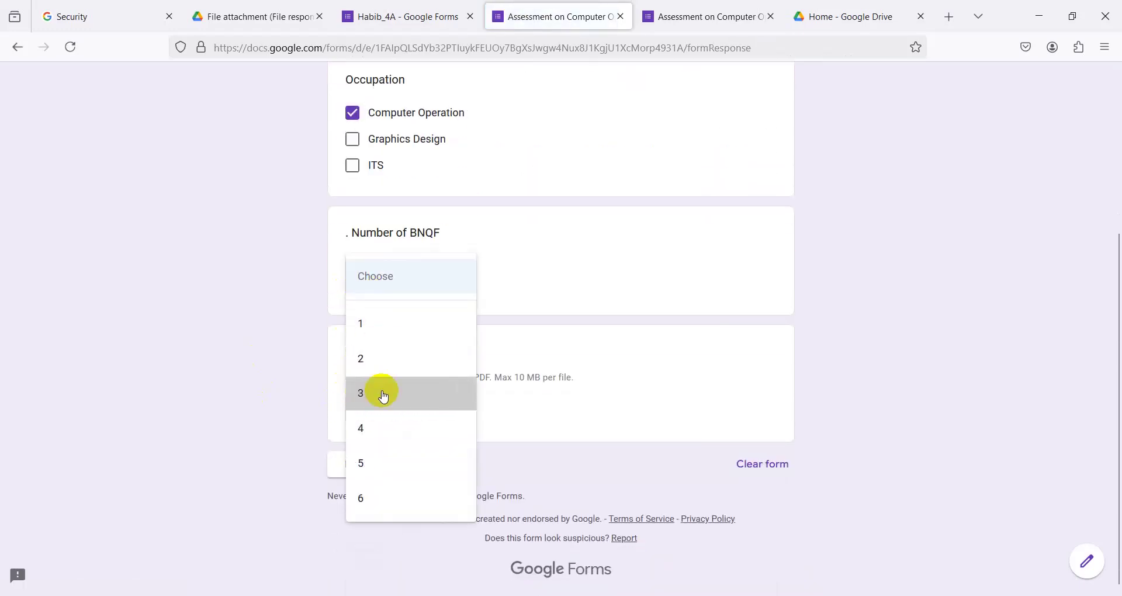
{"action": "left_click", "coordinate": [384, 397]}
- Upload 1.pdf through 4.pdf from the job4 folder as attachments
{"action": "left_click", "coordinate": [383, 412]}
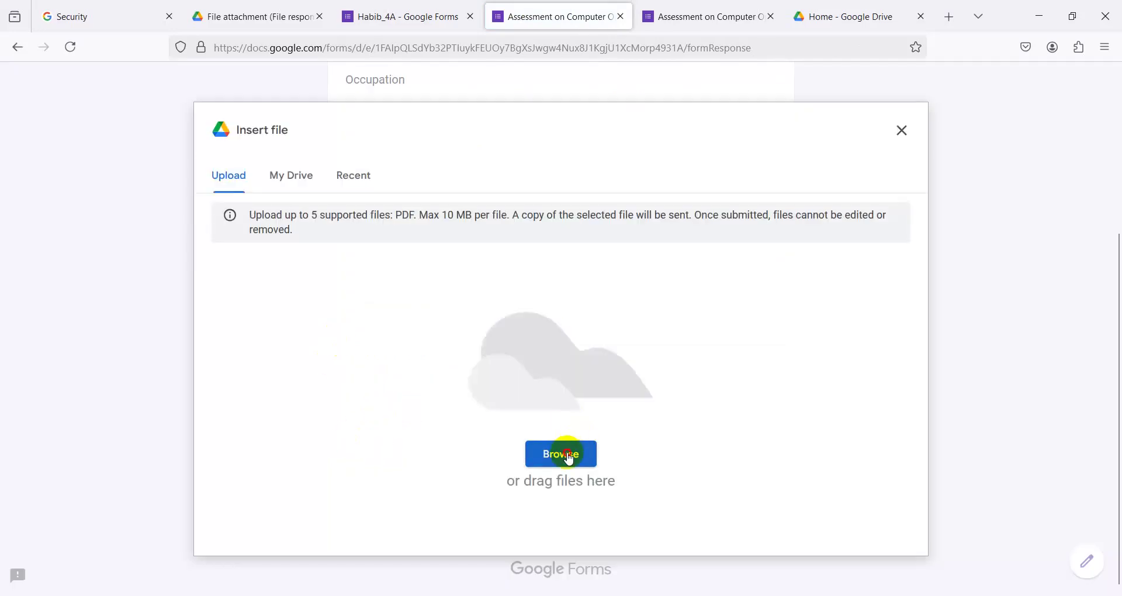
{"action": "left_click", "coordinate": [569, 457]}
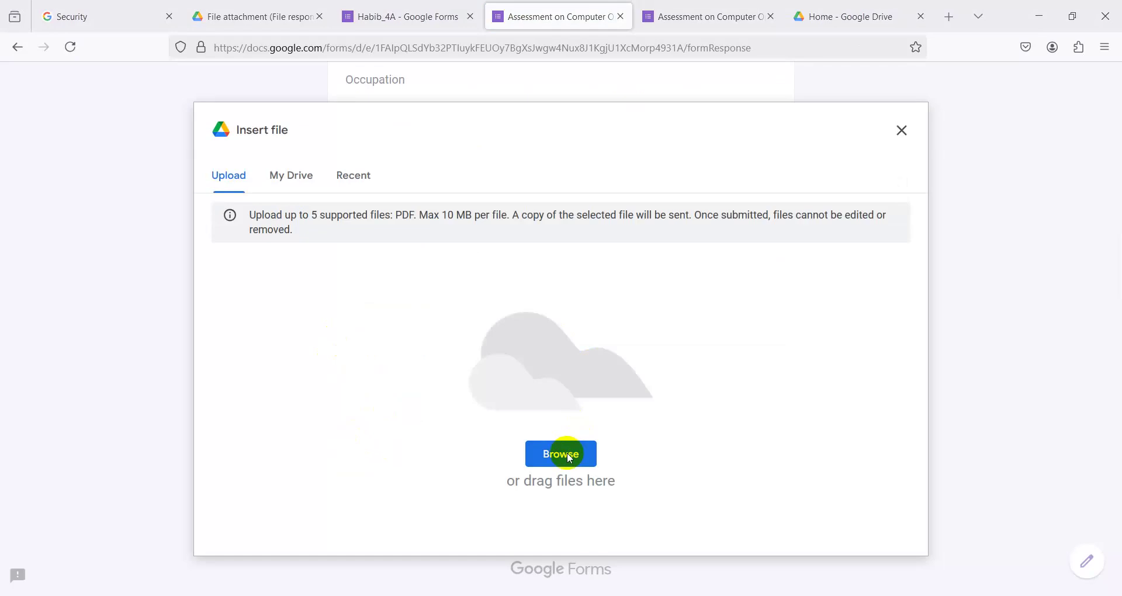
{"action": "left_click", "coordinate": [163, 118]}
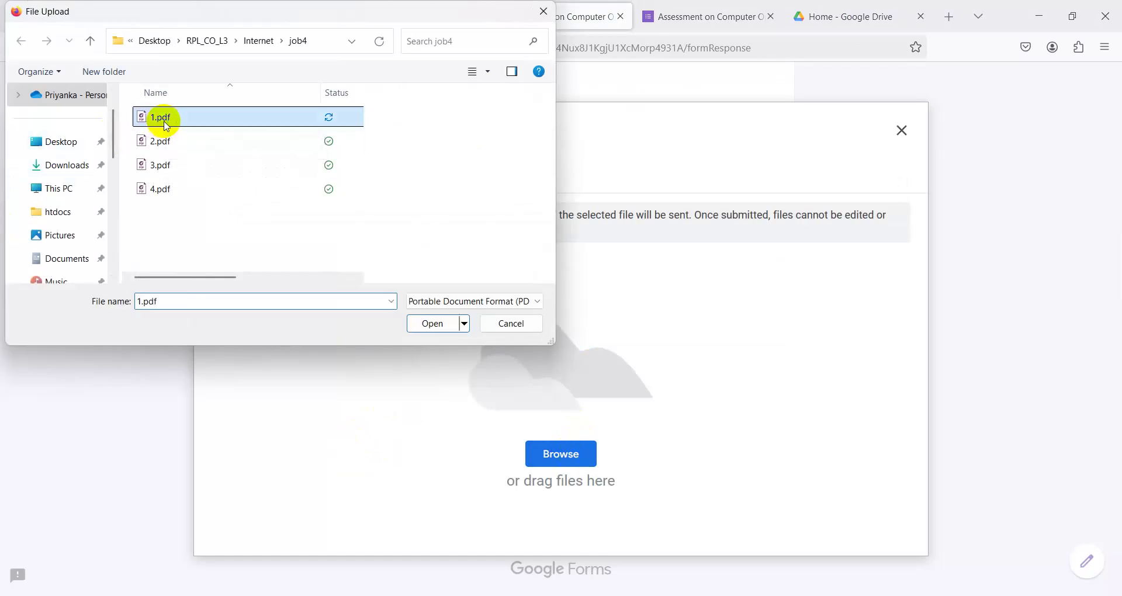
{"action": "left_click", "coordinate": [186, 204]}
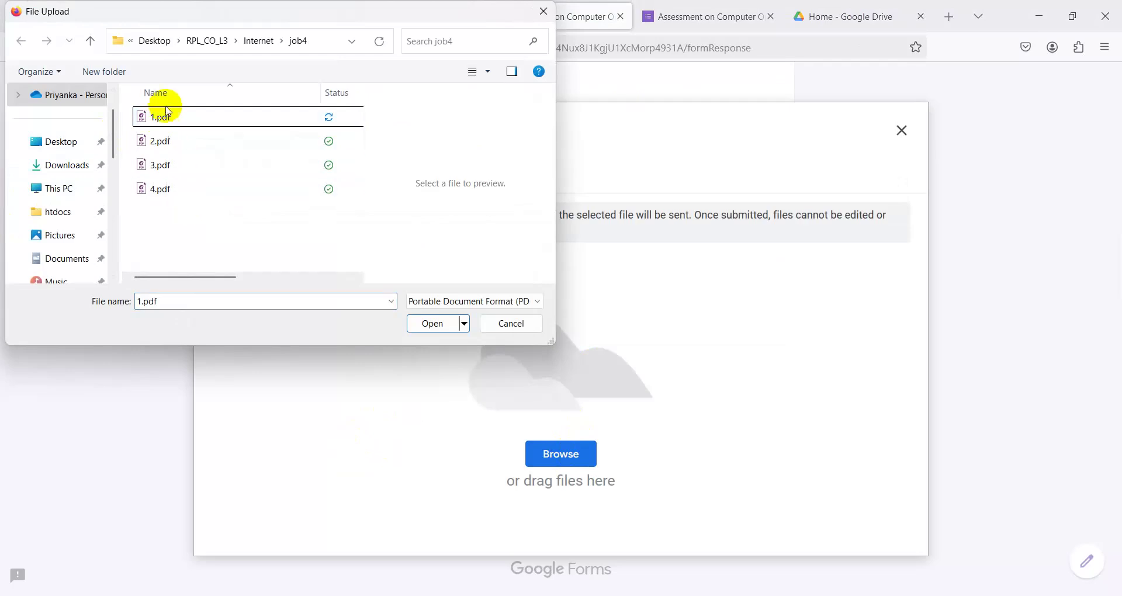
{"action": "left_click", "coordinate": [164, 116]}
{"action": "key", "text": "shift+Down"}
{"action": "key", "text": "shift+Down"}
{"action": "key", "text": "shift+Down"}
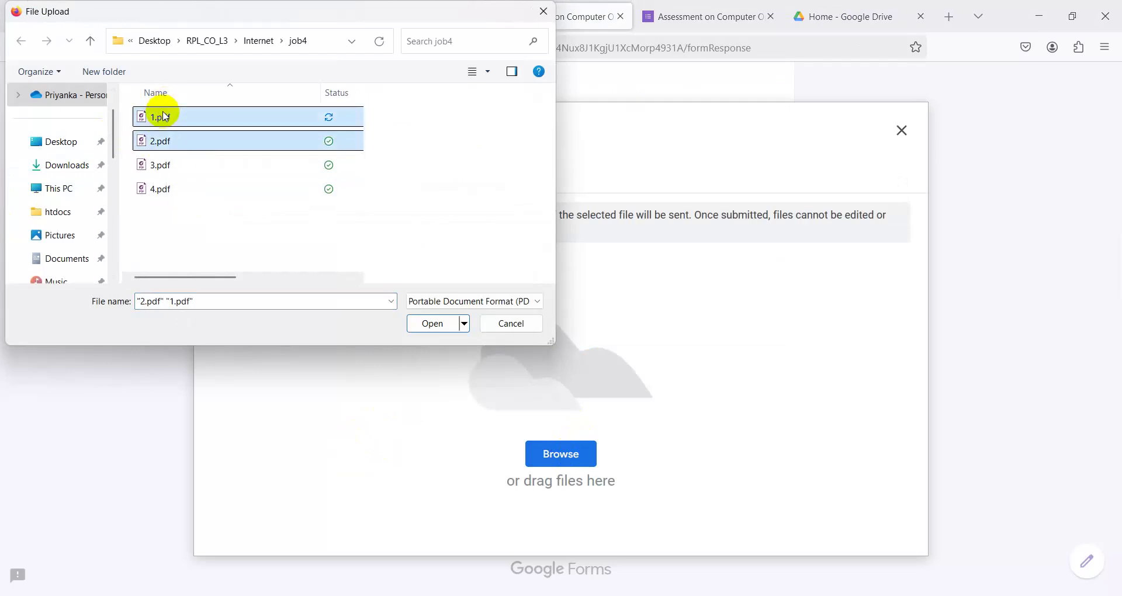
{"action": "left_click", "coordinate": [438, 325]}
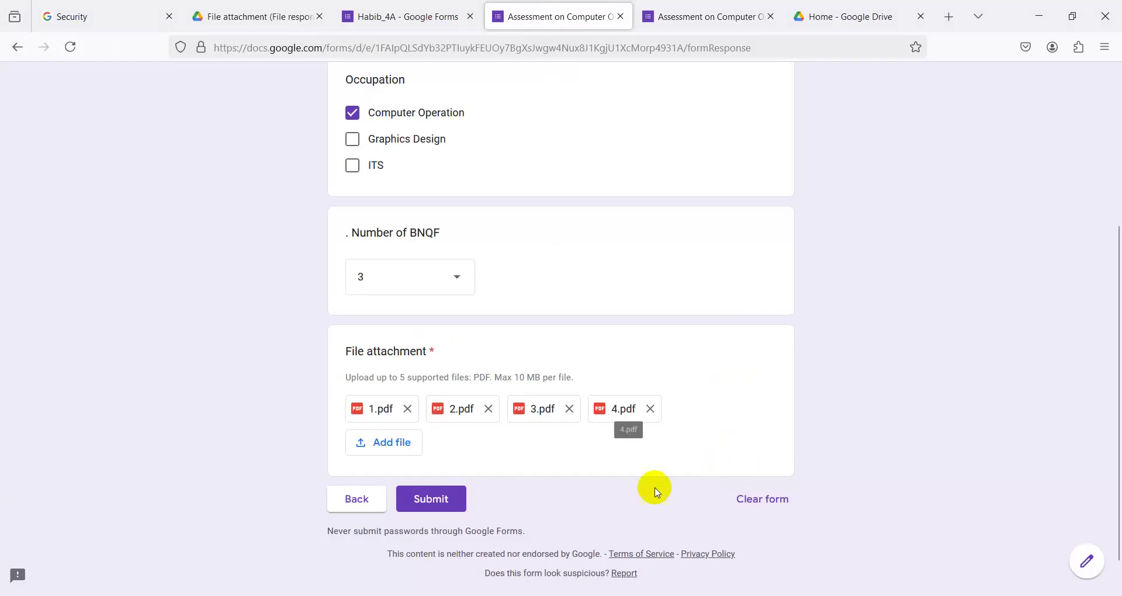
- Remove all four attachments and select 1.pdf to upload again
{"action": "left_click", "coordinate": [651, 409]}
{"action": "left_click", "coordinate": [570, 409]}
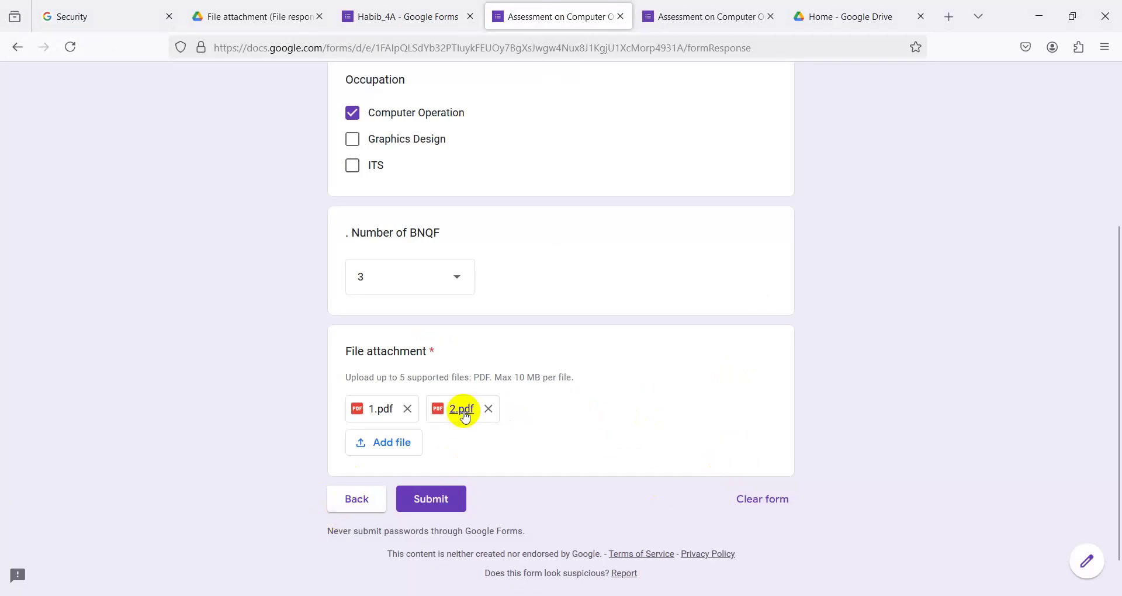
{"action": "left_click", "coordinate": [489, 408]}
{"action": "left_click", "coordinate": [409, 411]}
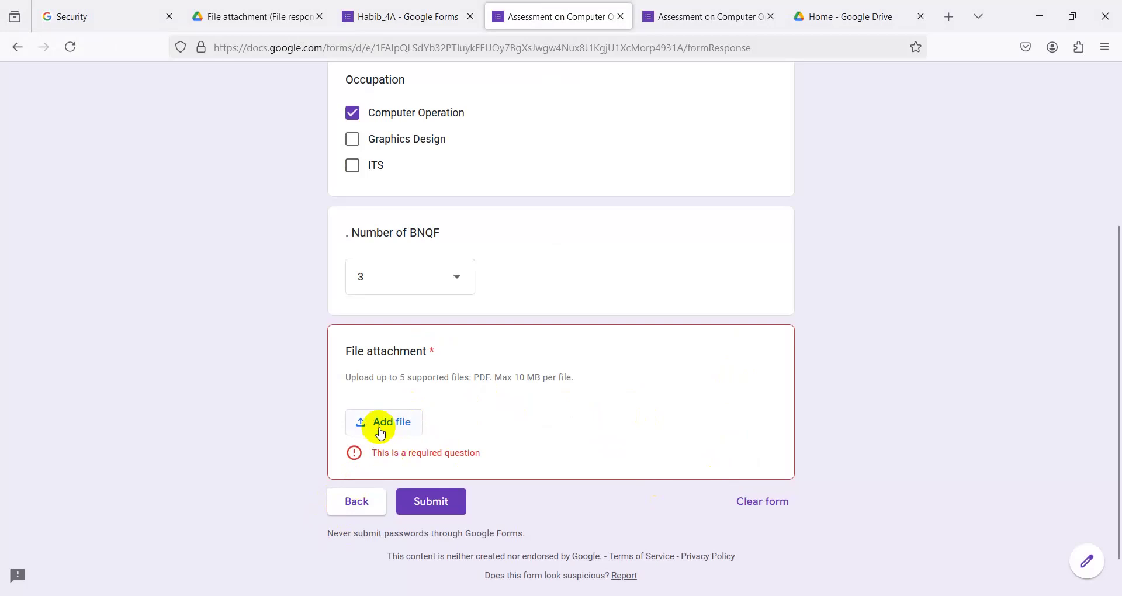
{"action": "left_click", "coordinate": [387, 422]}
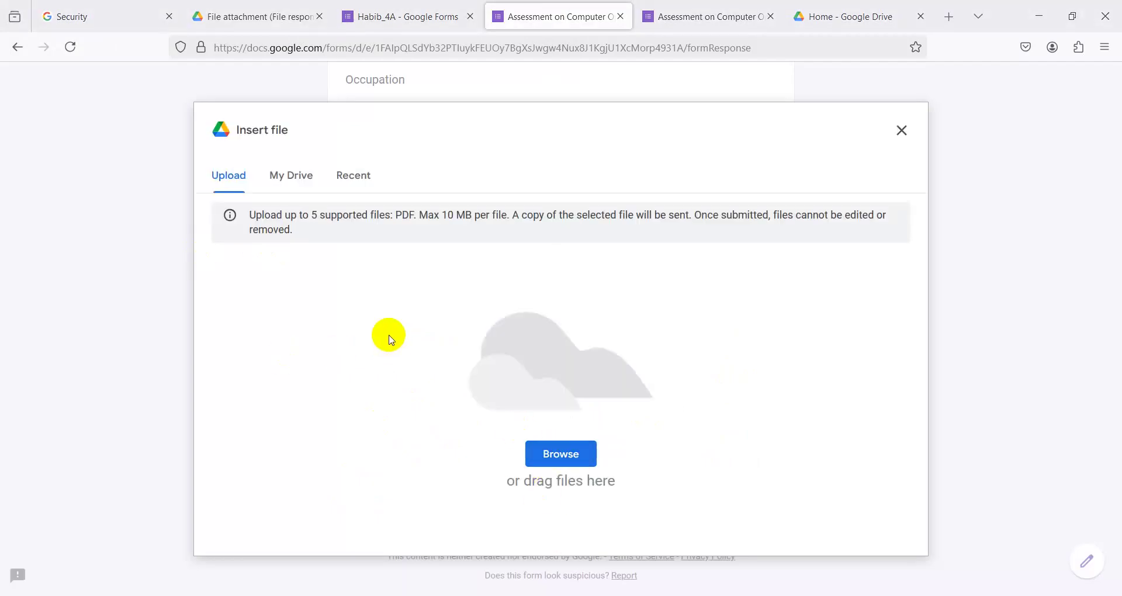
{"action": "left_click", "coordinate": [156, 117]}
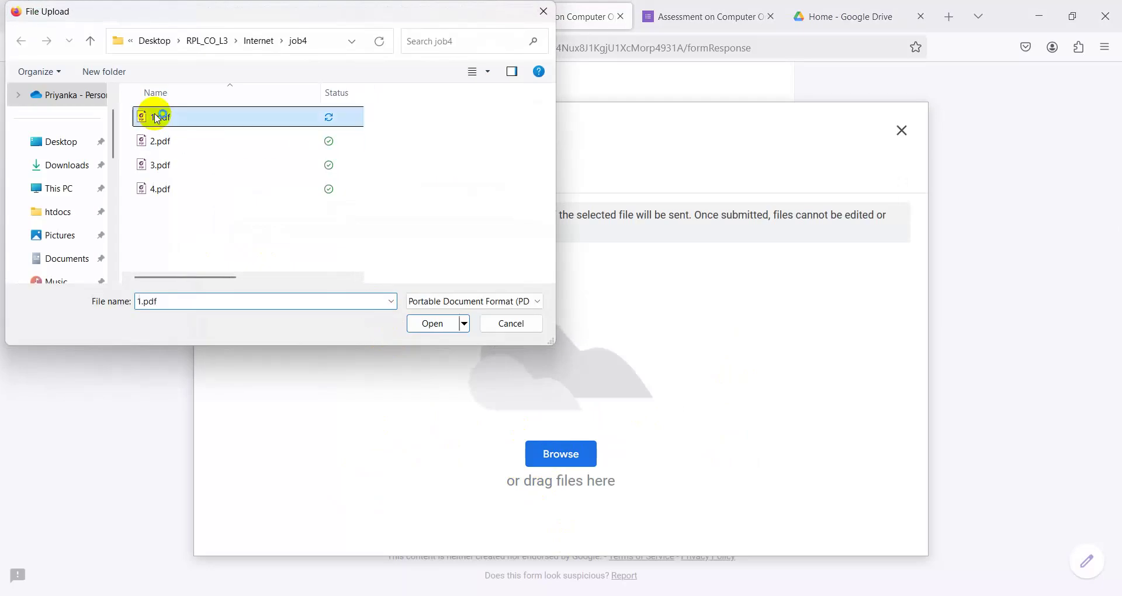
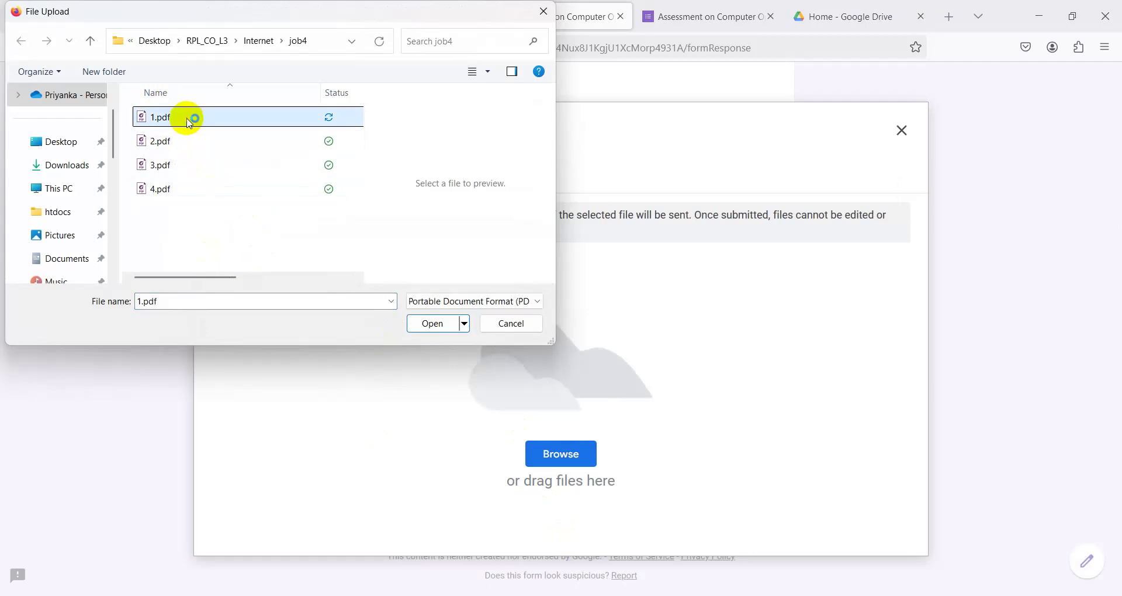
- Select 1.pdf, 2.pdf, 3.pdf and 4.pdf in the job4 folder and upload them
{"action": "left_click", "coordinate": [189, 120]}
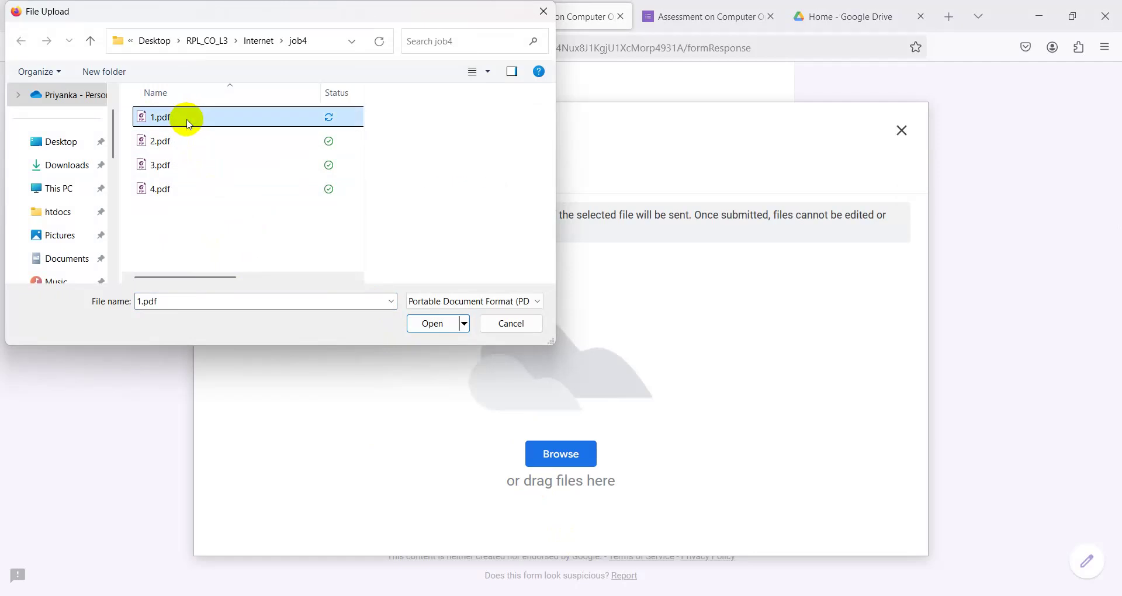
{"action": "left_click", "coordinate": [178, 142], "text": "ctrl"}
{"action": "left_click", "coordinate": [175, 165], "text": "ctrl"}
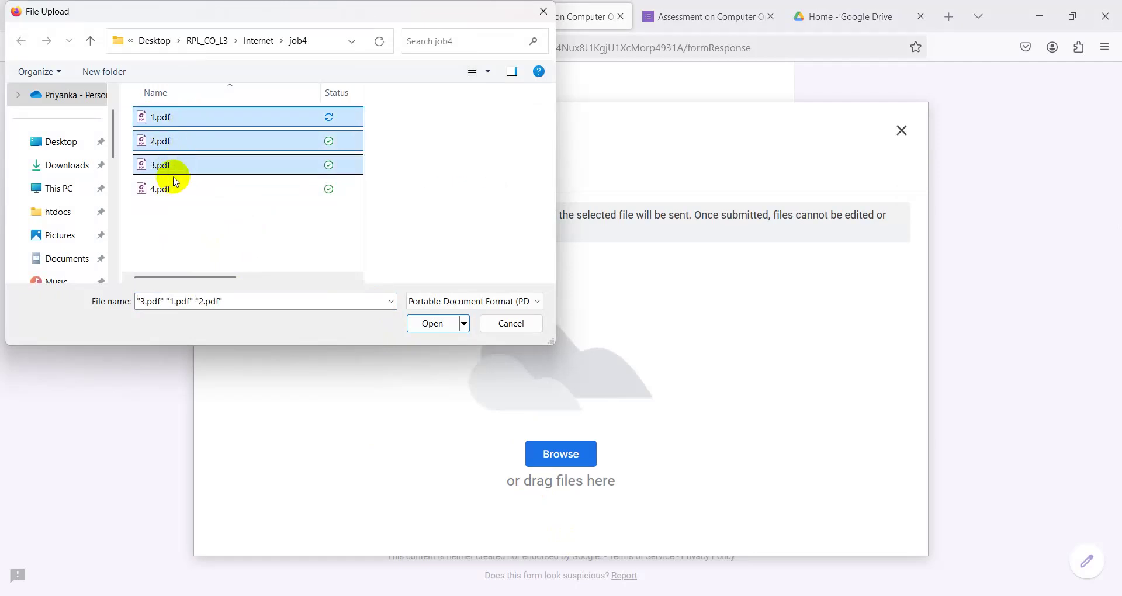
{"action": "left_click", "coordinate": [165, 188], "text": "ctrl"}
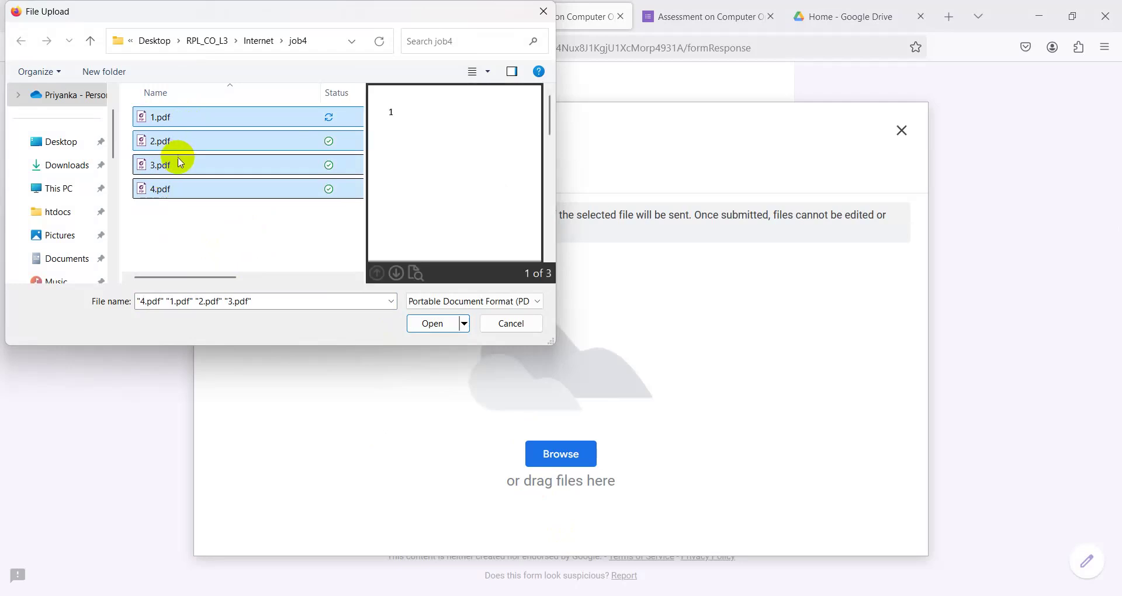
{"action": "left_click", "coordinate": [431, 322]}
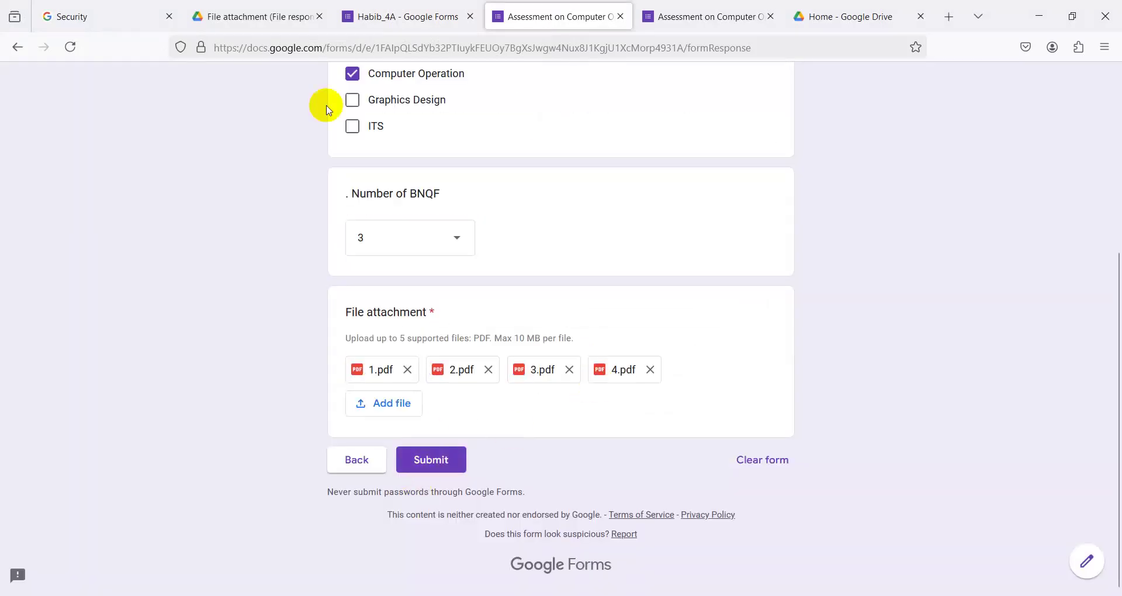
- Check the uploaded attachments in the Drive folder and the recorded response page
{"action": "left_click", "coordinate": [275, 17]}
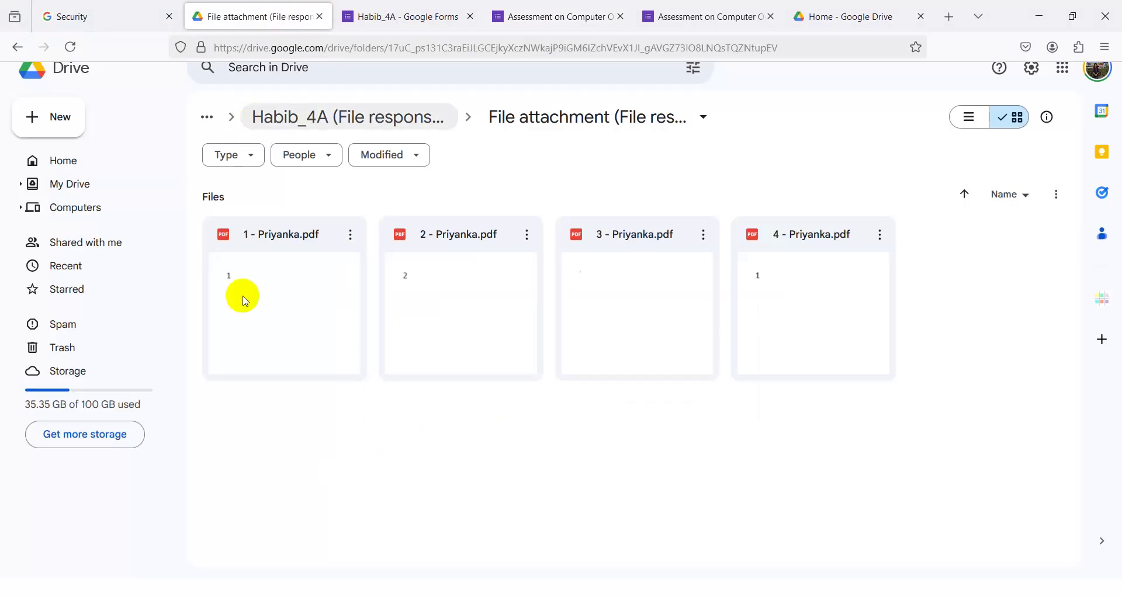
{"action": "left_click", "coordinate": [684, 17]}
{"action": "left_click", "coordinate": [266, 18]}
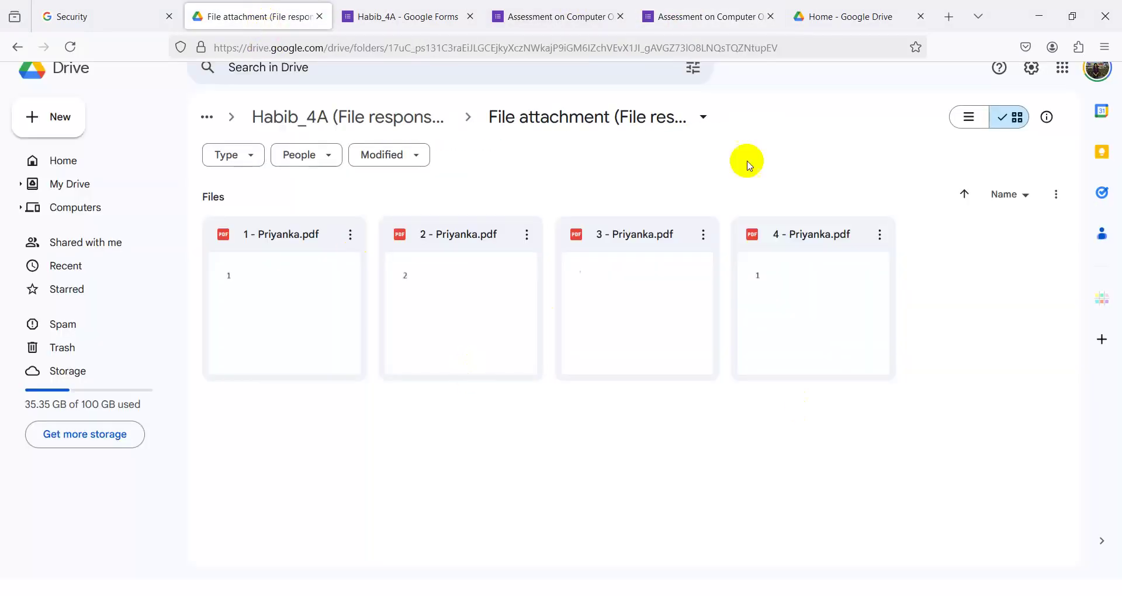
{"action": "left_click", "coordinate": [676, 17]}
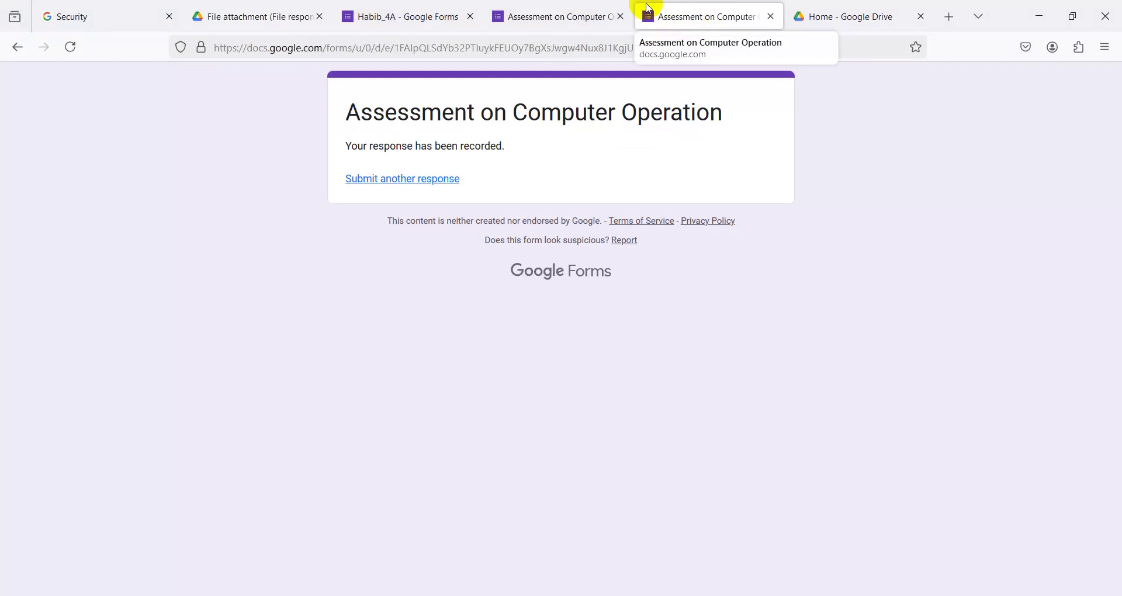
{"action": "left_click", "coordinate": [566, 10]}
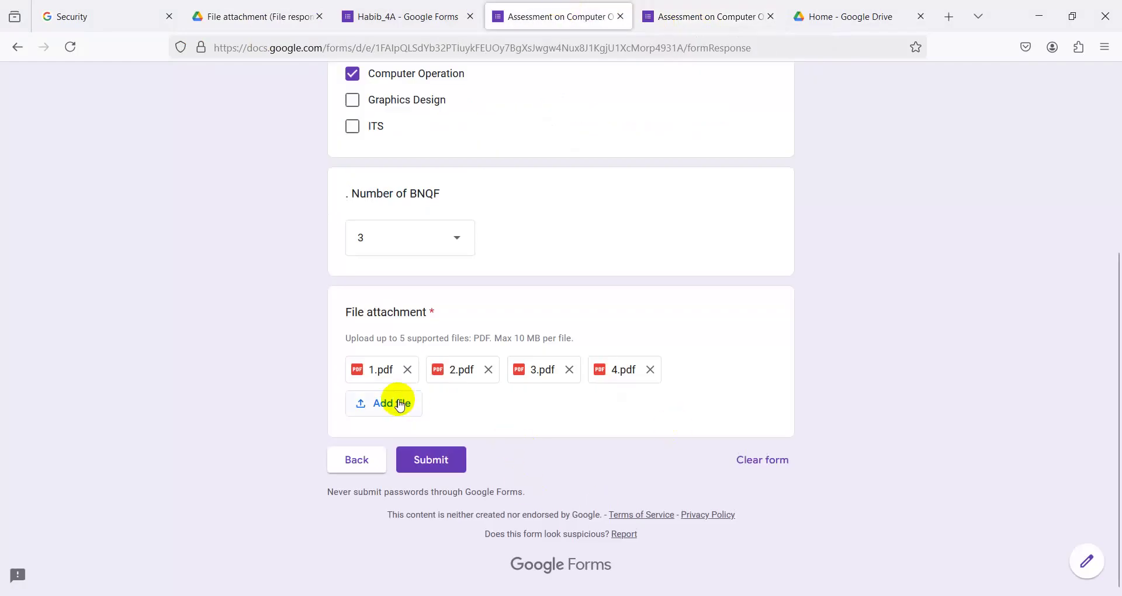
- Remove 4.pdf, 3.pdf, 2.pdf and 1.pdf, then go back to the first section
{"action": "left_click", "coordinate": [651, 370]}
{"action": "left_click", "coordinate": [569, 369]}
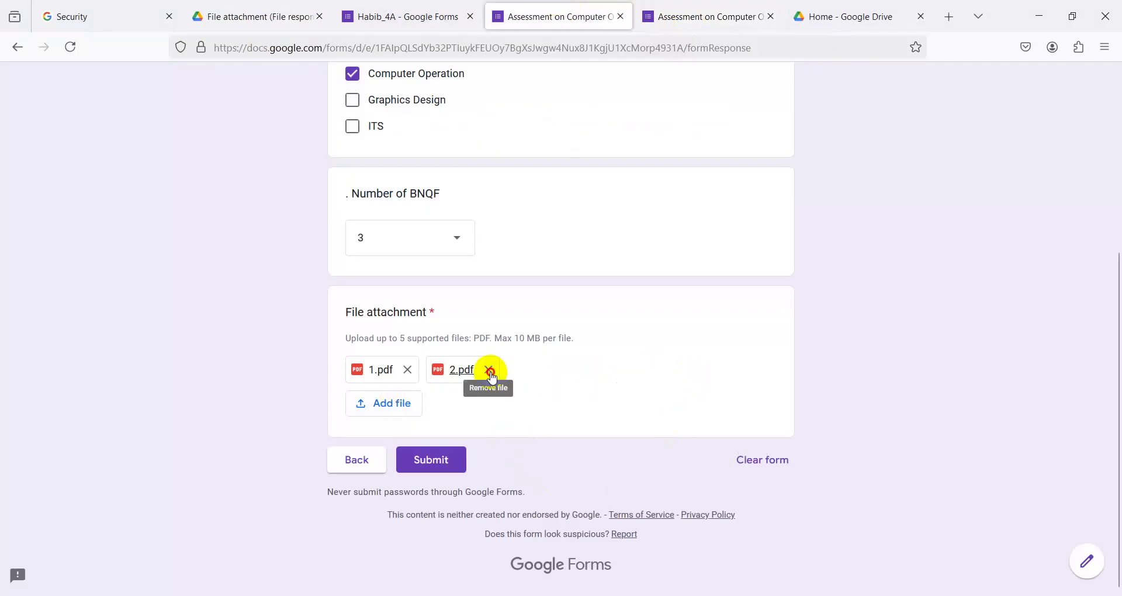
{"action": "left_click", "coordinate": [488, 370]}
{"action": "left_click", "coordinate": [407, 370]}
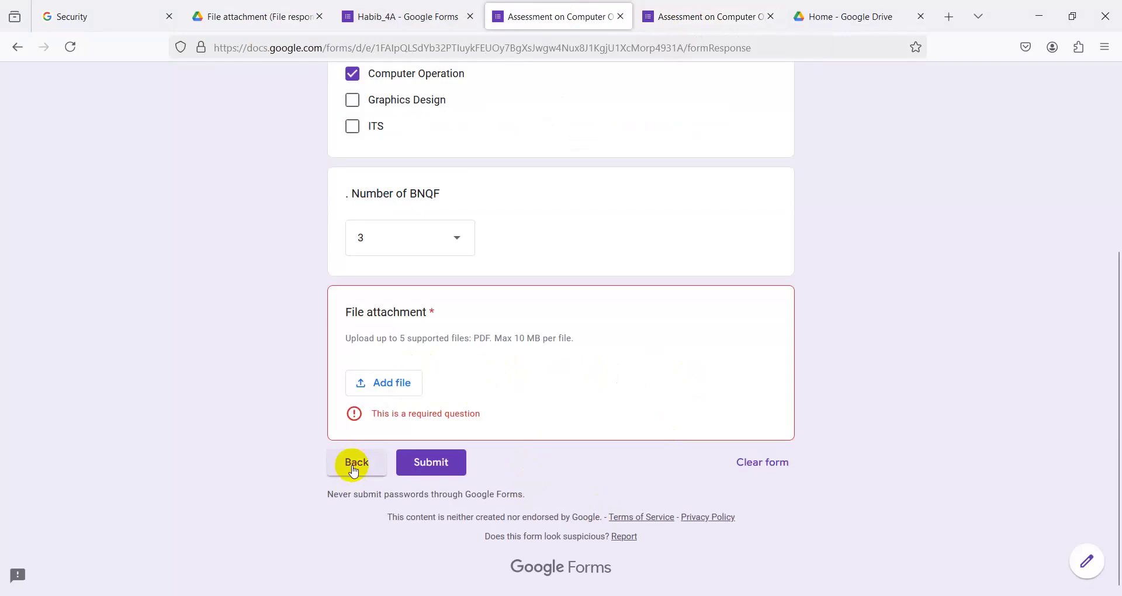
{"action": "left_click", "coordinate": [355, 461]}
{"action": "scroll", "coordinate": [476, 393], "scroll_direction": "down", "scroll_amount": 10}
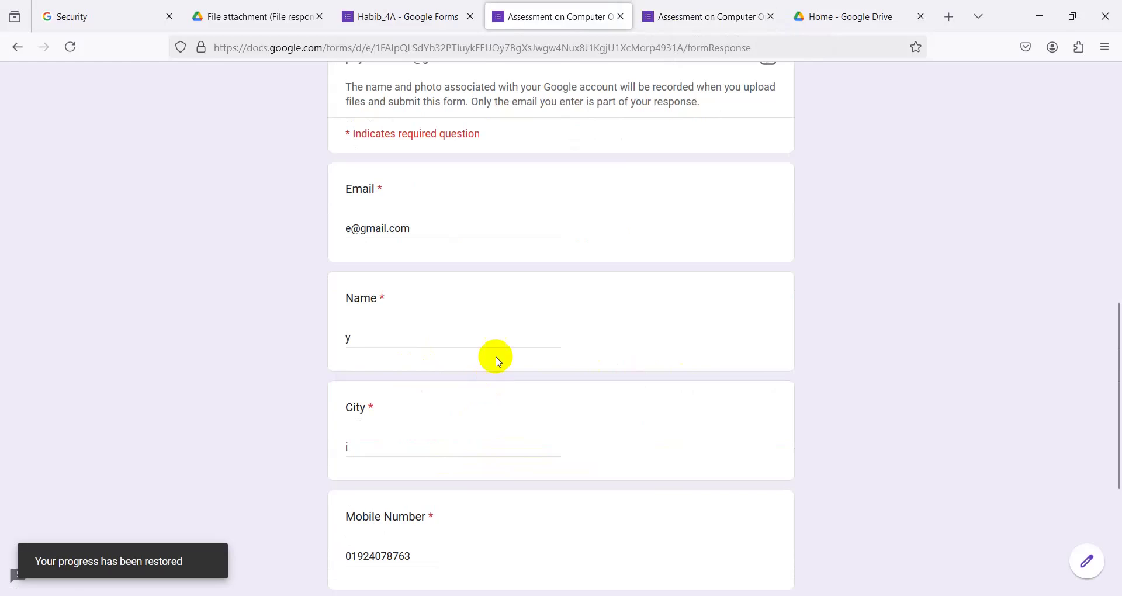
{"action": "scroll", "coordinate": [463, 464], "scroll_direction": "down", "scroll_amount": 4}
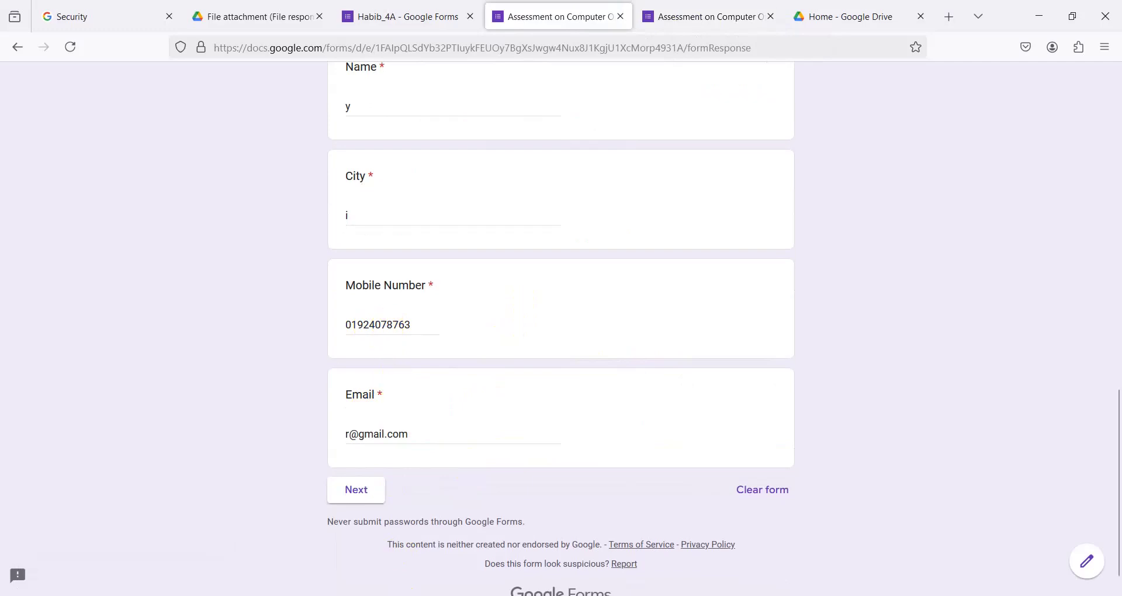
{"action": "left_click", "coordinate": [499, 584]}
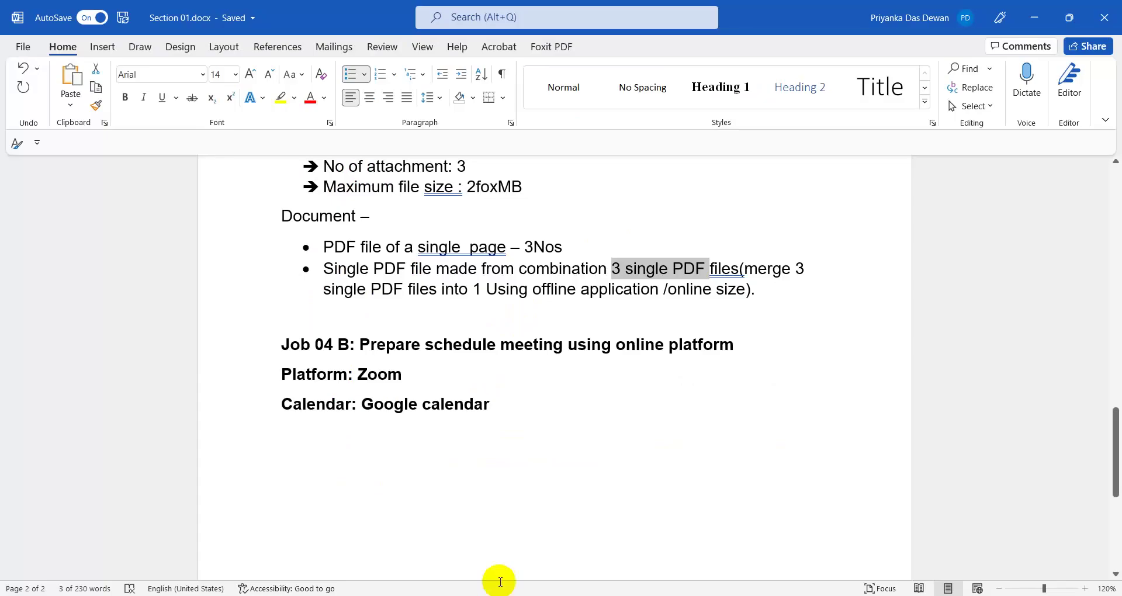
{"action": "scroll", "coordinate": [430, 425], "scroll_direction": "up", "scroll_amount": 16}
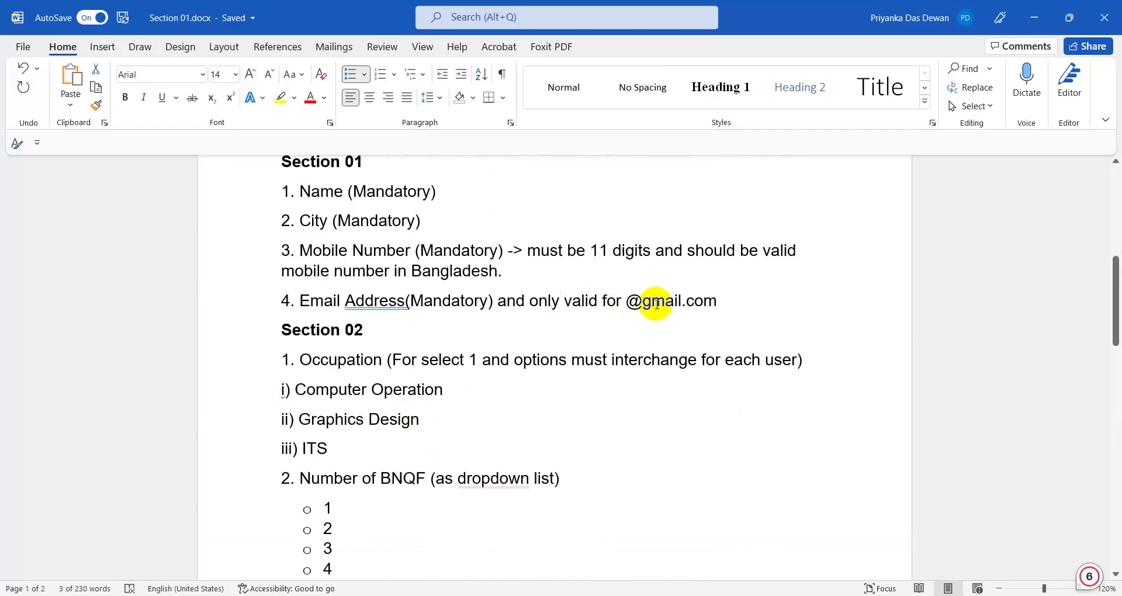
{"action": "left_click", "coordinate": [630, 300]}
{"action": "left_click_drag", "start_coordinate": [629, 300], "coordinate": [751, 305]}
{"action": "left_click", "coordinate": [450, 336]}
{"action": "scroll", "coordinate": [456, 275], "scroll_direction": "up", "scroll_amount": 3}
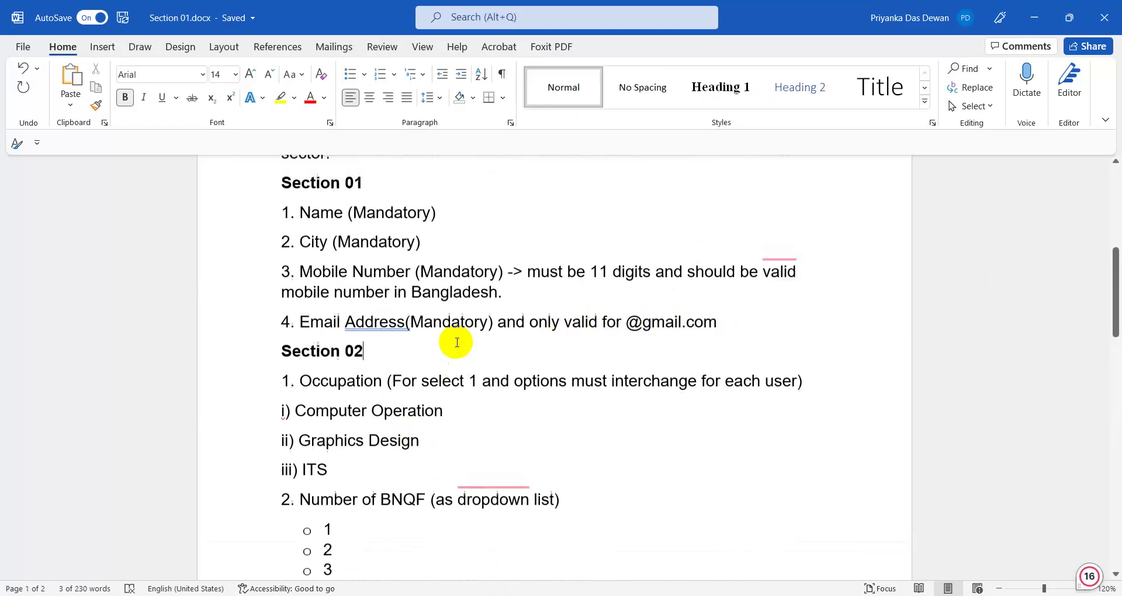
- Minimise Word, close the filled-in Assessment form tab and return to the Habib_4A editor
{"action": "left_click", "coordinate": [1034, 18]}
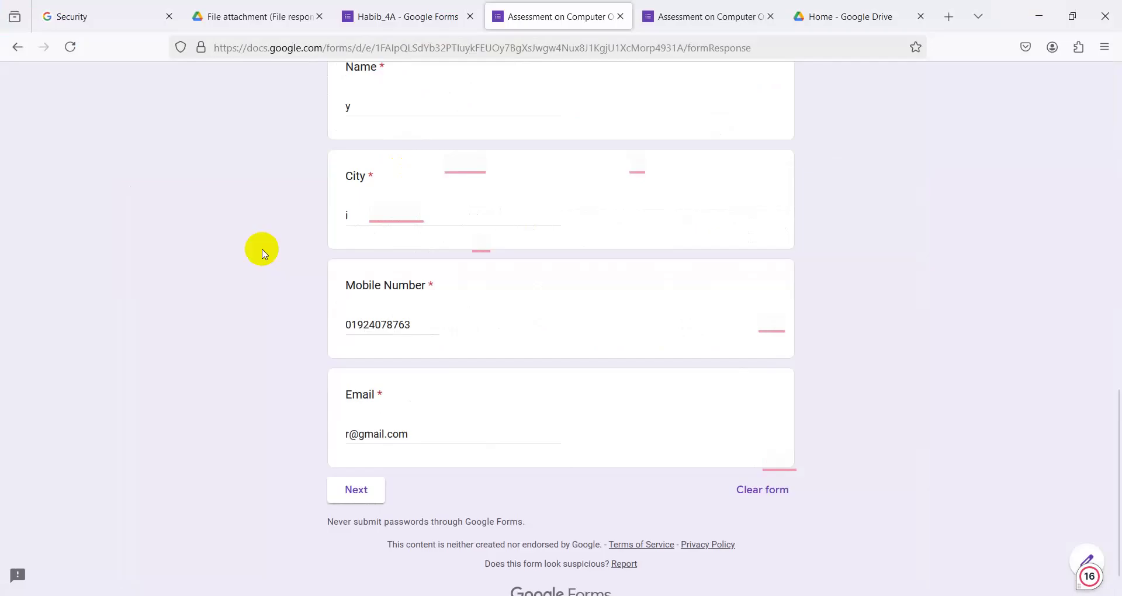
{"action": "scroll", "coordinate": [255, 267], "scroll_direction": "up", "scroll_amount": 15}
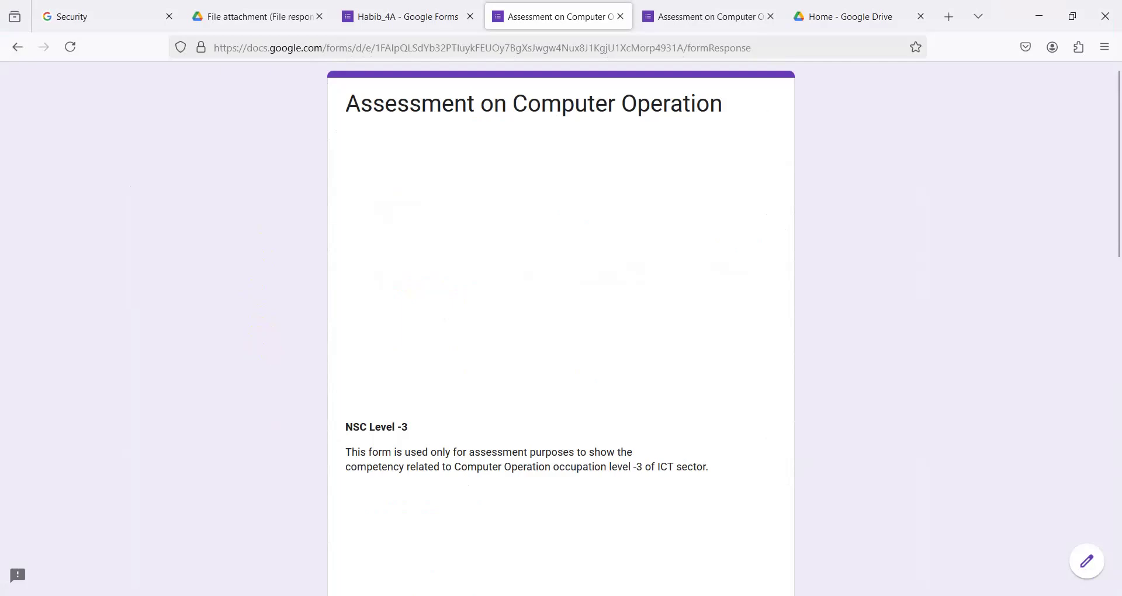
{"action": "mouse_move", "coordinate": [509, 593]}
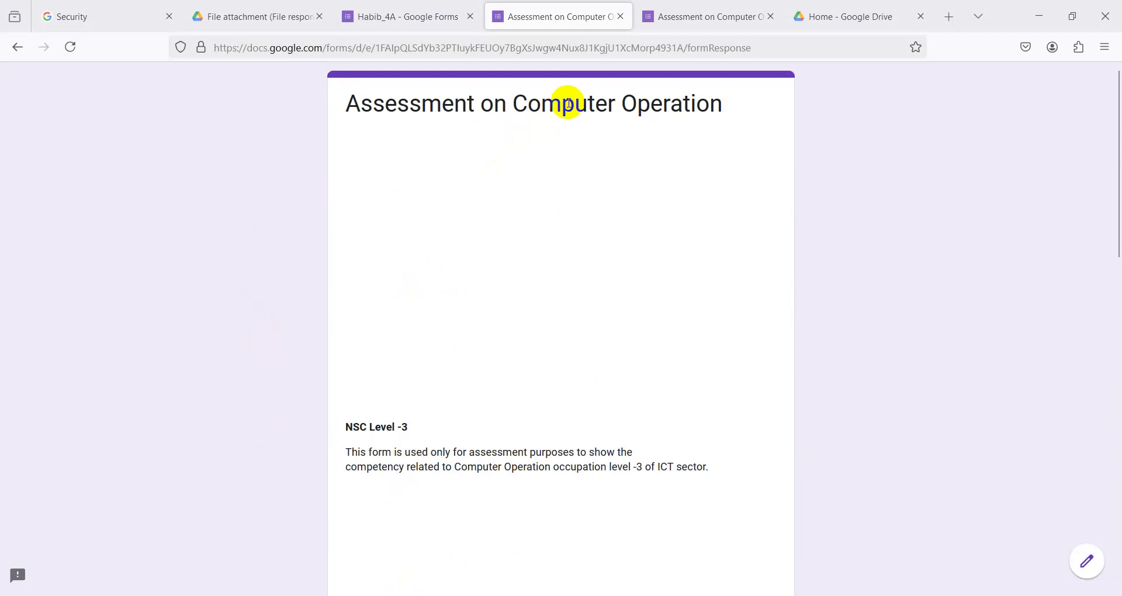
{"action": "left_click", "coordinate": [621, 22]}
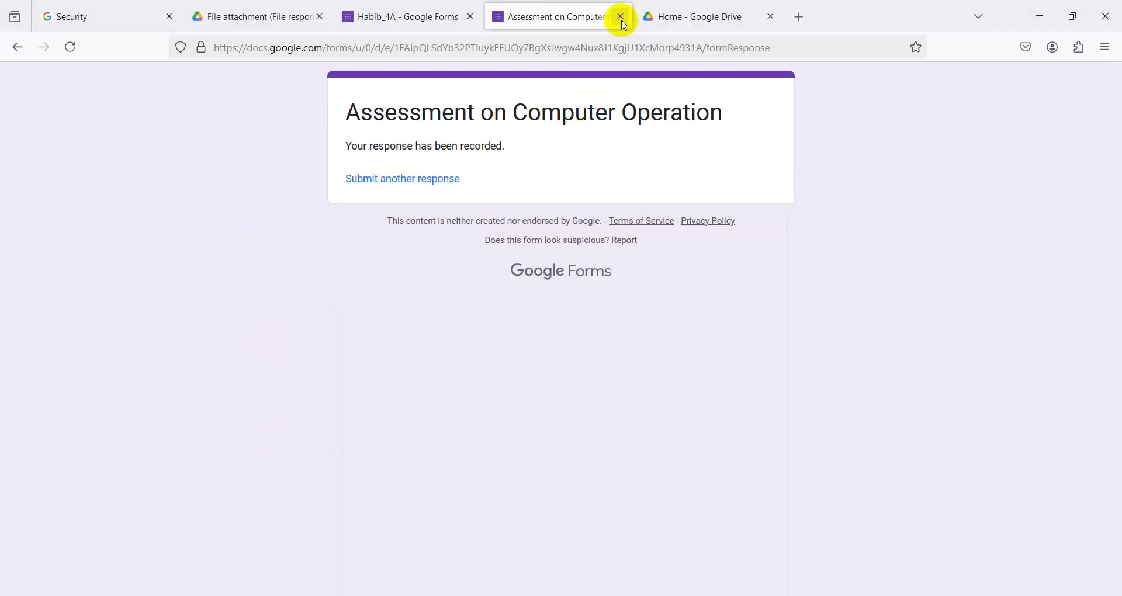
{"action": "left_click", "coordinate": [388, 20]}
- Open the Send form dialog, enter a recipient e-mail address, then delete it
{"action": "scroll", "coordinate": [819, 258], "scroll_direction": "up", "scroll_amount": 2}
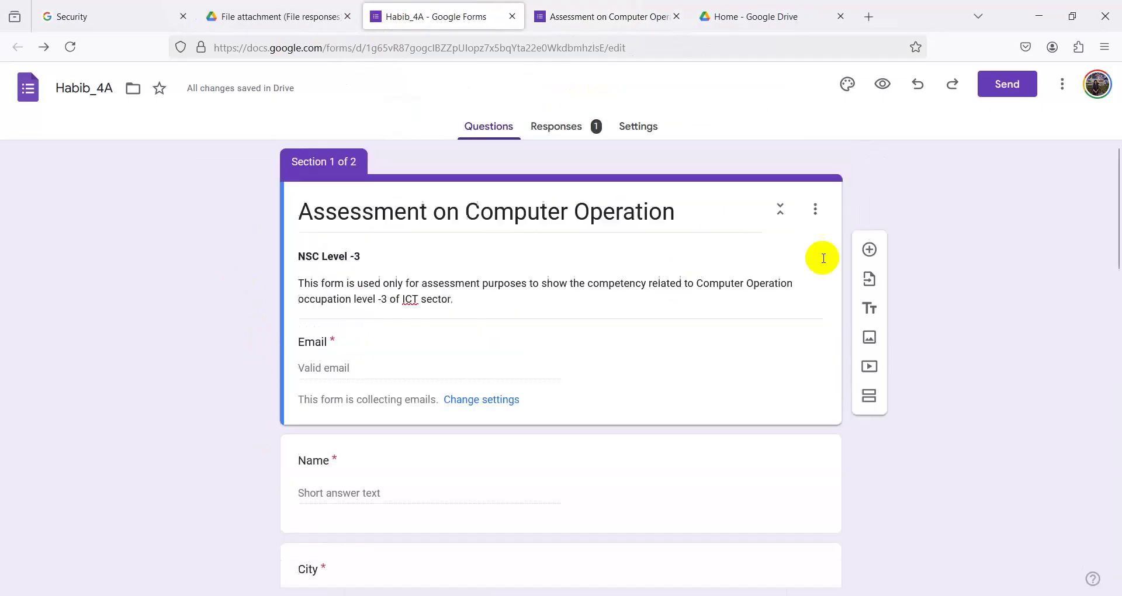
{"action": "left_click", "coordinate": [1062, 89]}
{"action": "left_click", "coordinate": [1029, 86]}
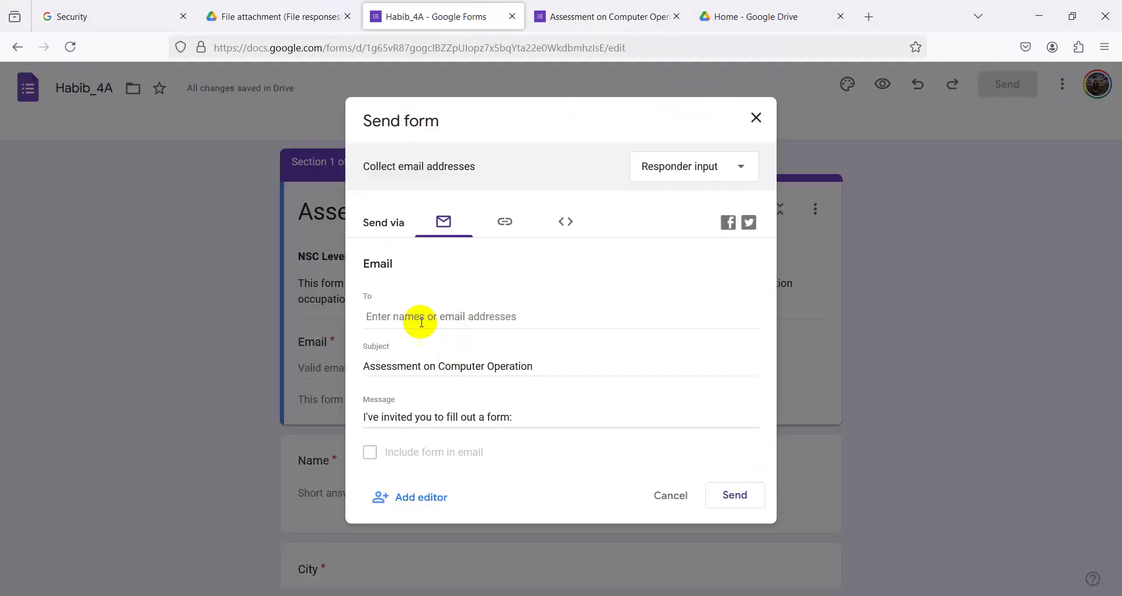
{"action": "left_click", "coordinate": [415, 320]}
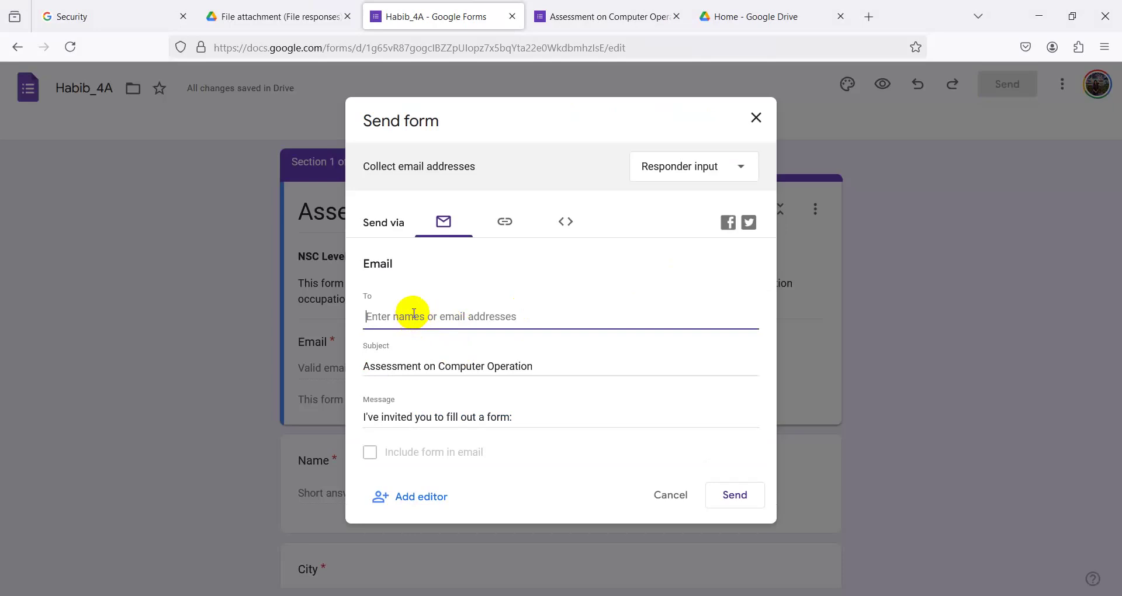
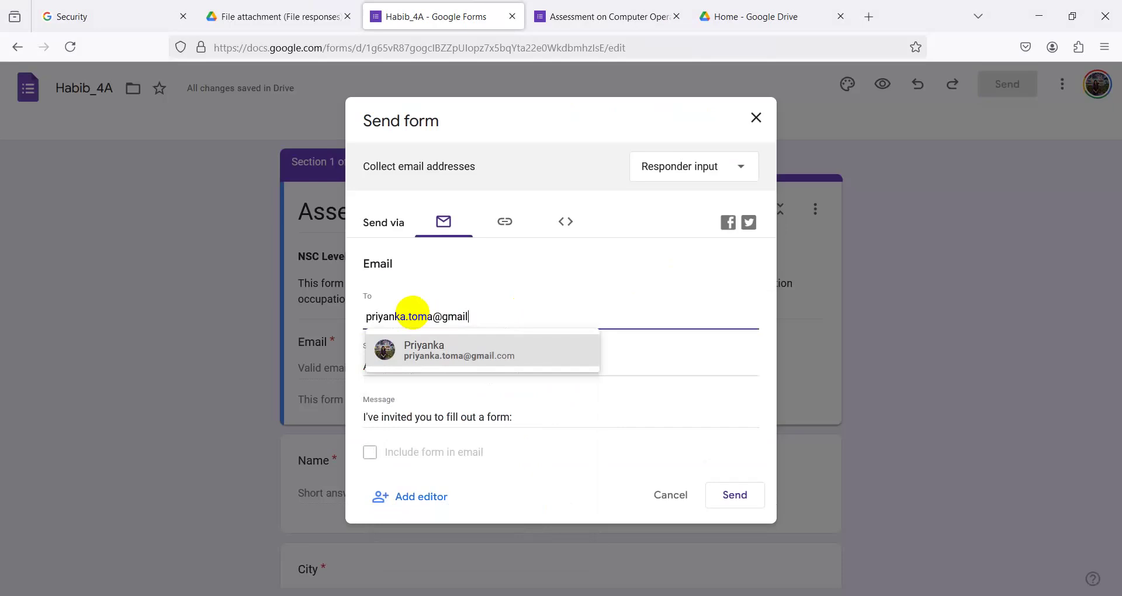
{"action": "left_click", "coordinate": [542, 297]}
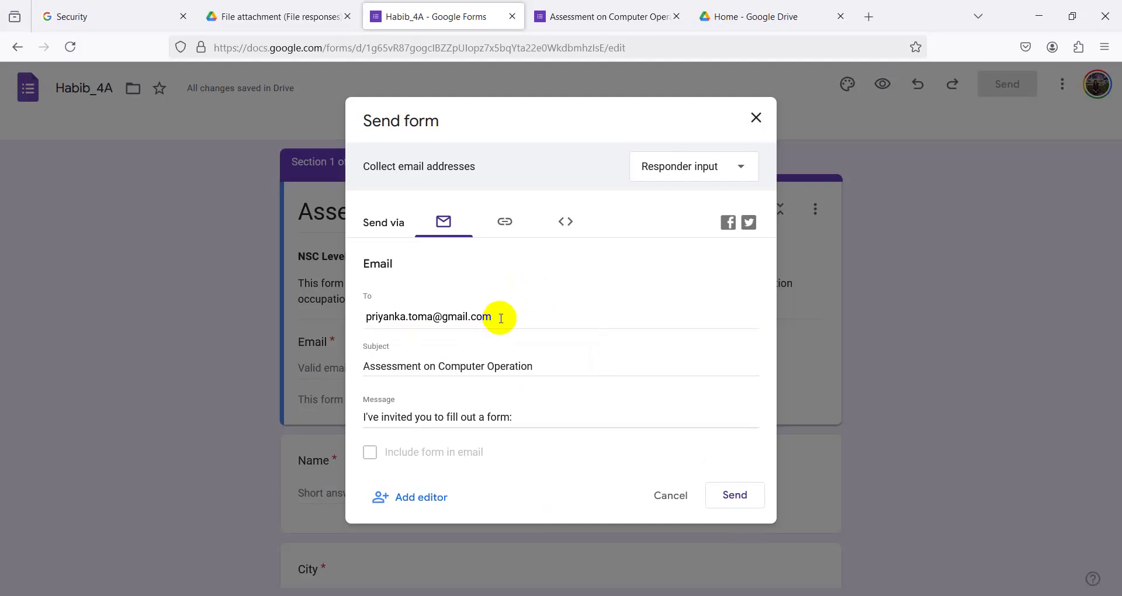
{"action": "left_click_drag", "start_coordinate": [501, 318], "coordinate": [351, 316]}
{"action": "key", "text": "BackSpace"}
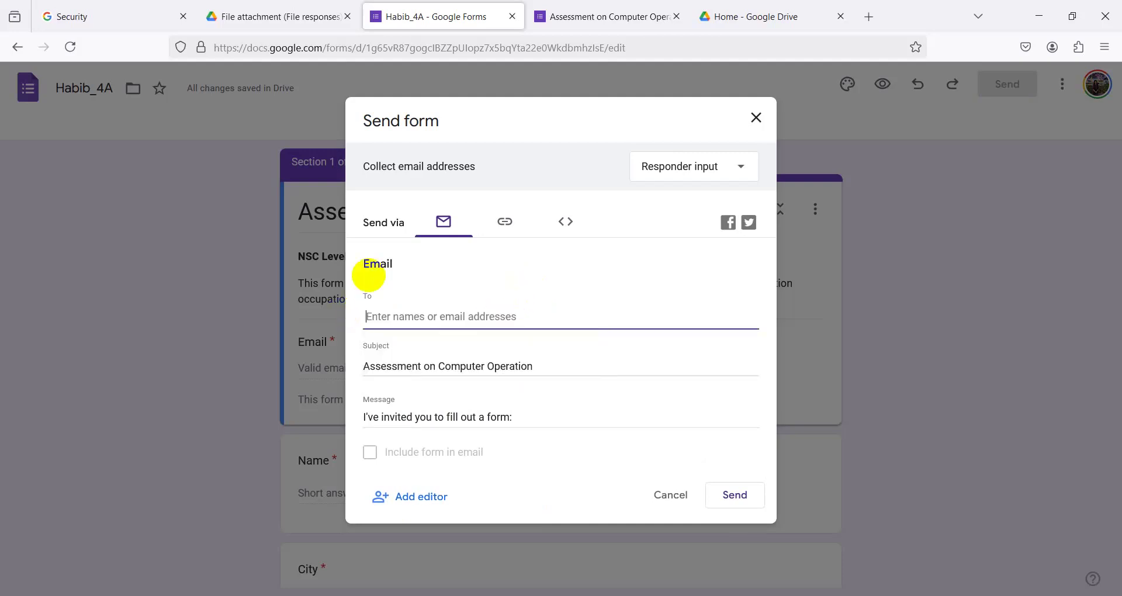
- Copy the shortened forms.gle link, then switch back to the Email option and close the dialog
{"action": "left_click", "coordinate": [504, 226]}
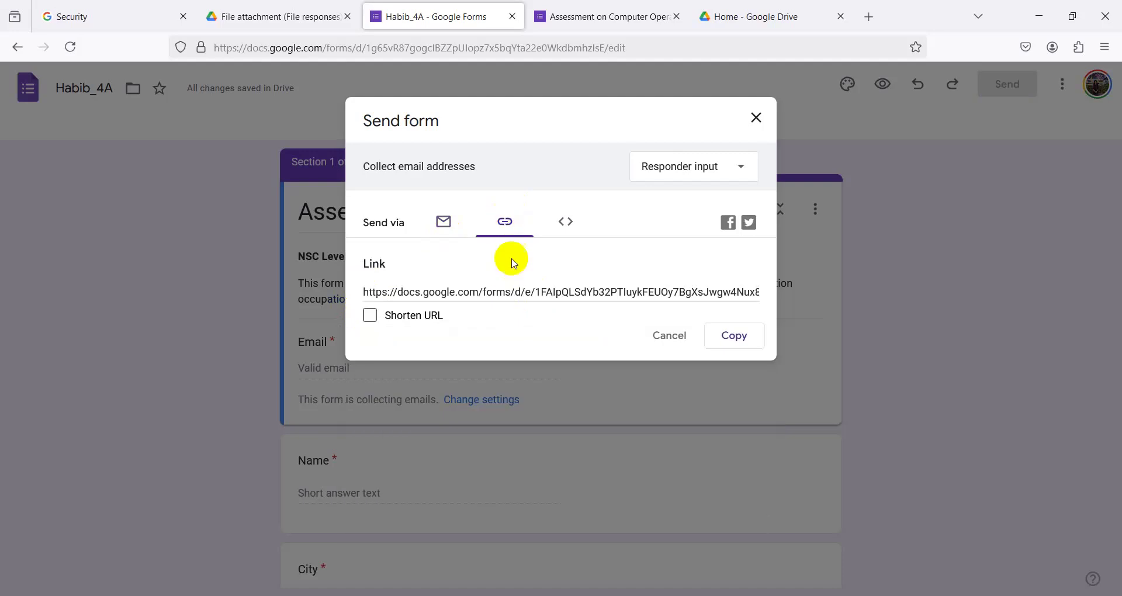
{"action": "left_click", "coordinate": [370, 316]}
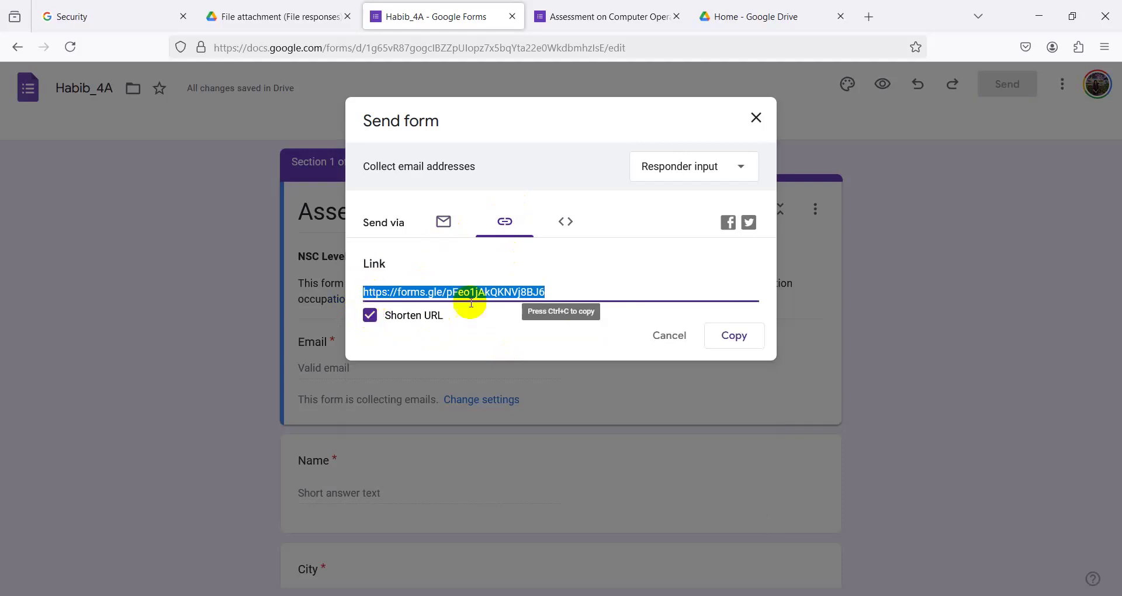
{"action": "left_click", "coordinate": [735, 335]}
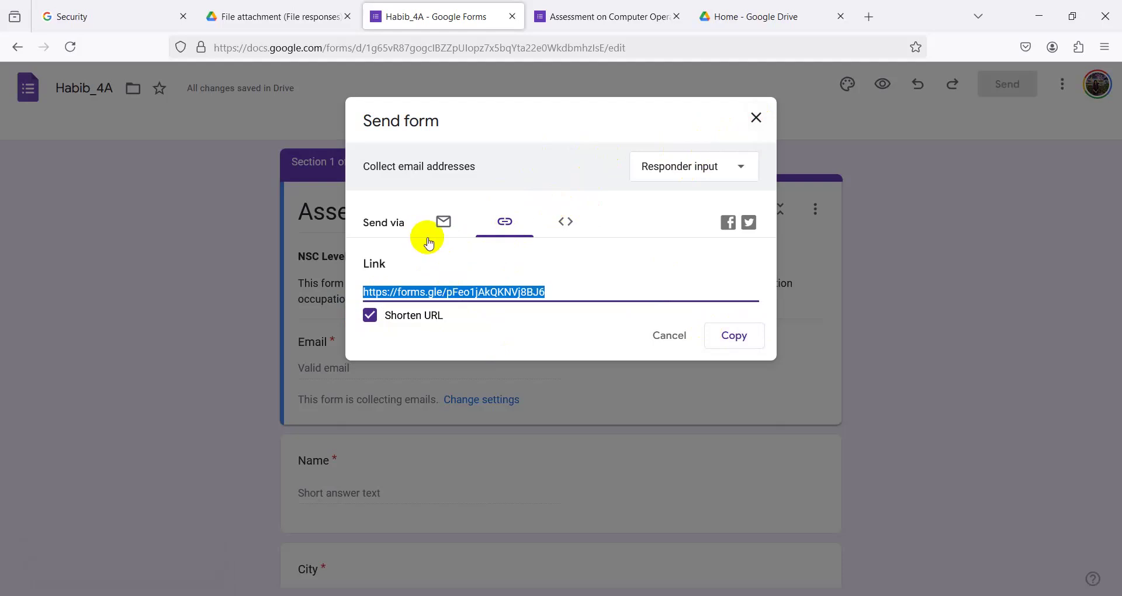
{"action": "left_click", "coordinate": [444, 221]}
{"action": "left_click", "coordinate": [417, 328]}
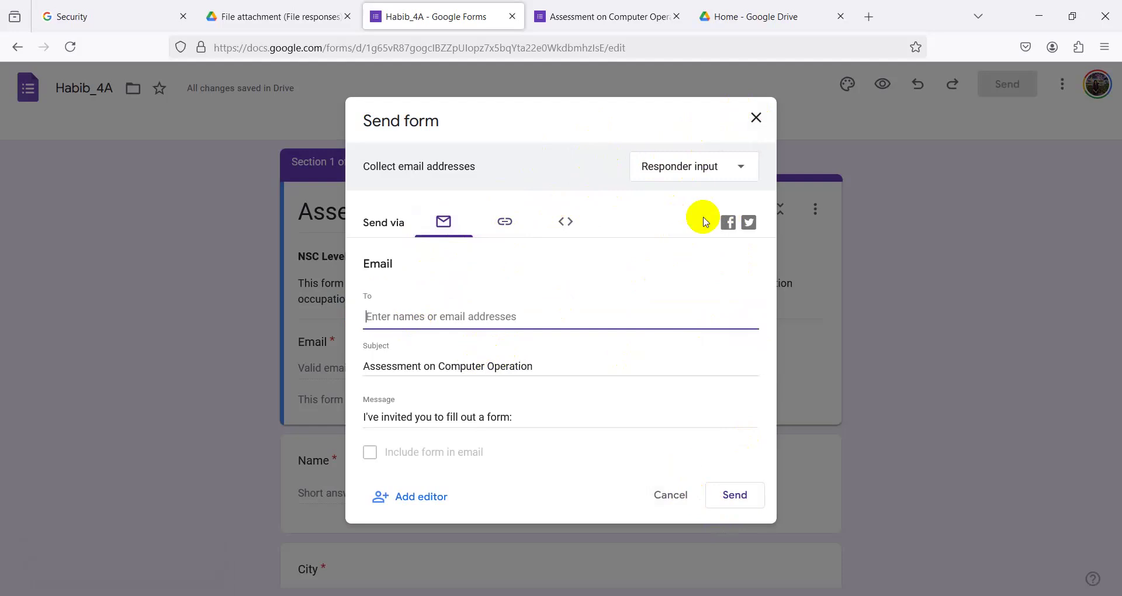
{"action": "left_click", "coordinate": [756, 117]}
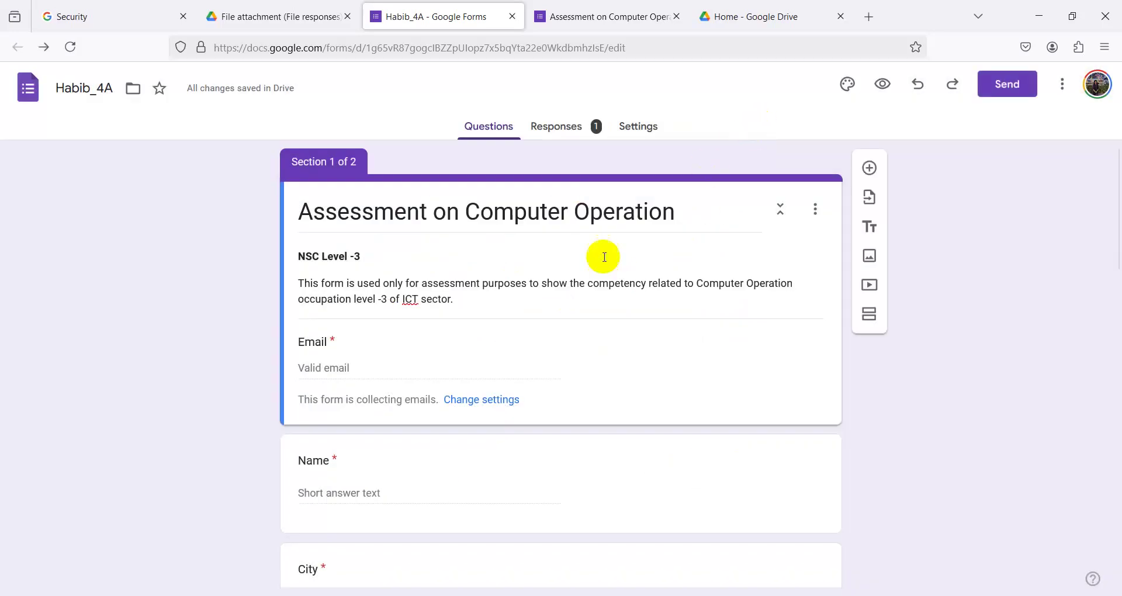
- Delete all text from the form description
{"action": "scroll", "coordinate": [508, 451], "scroll_direction": "down", "scroll_amount": 20}
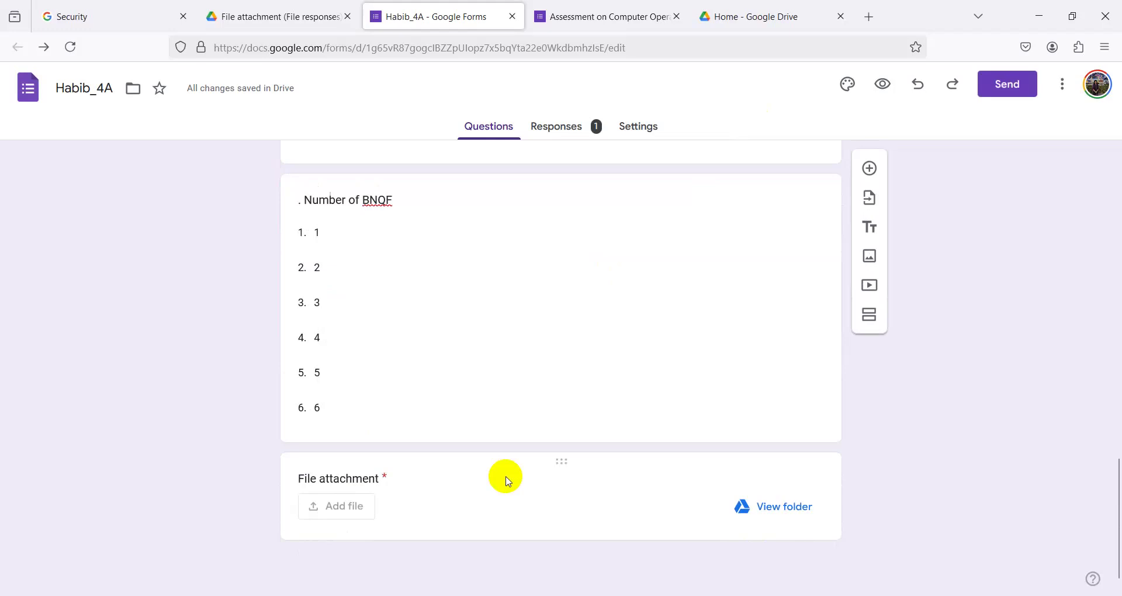
{"action": "scroll", "coordinate": [509, 481], "scroll_direction": "up", "scroll_amount": 20}
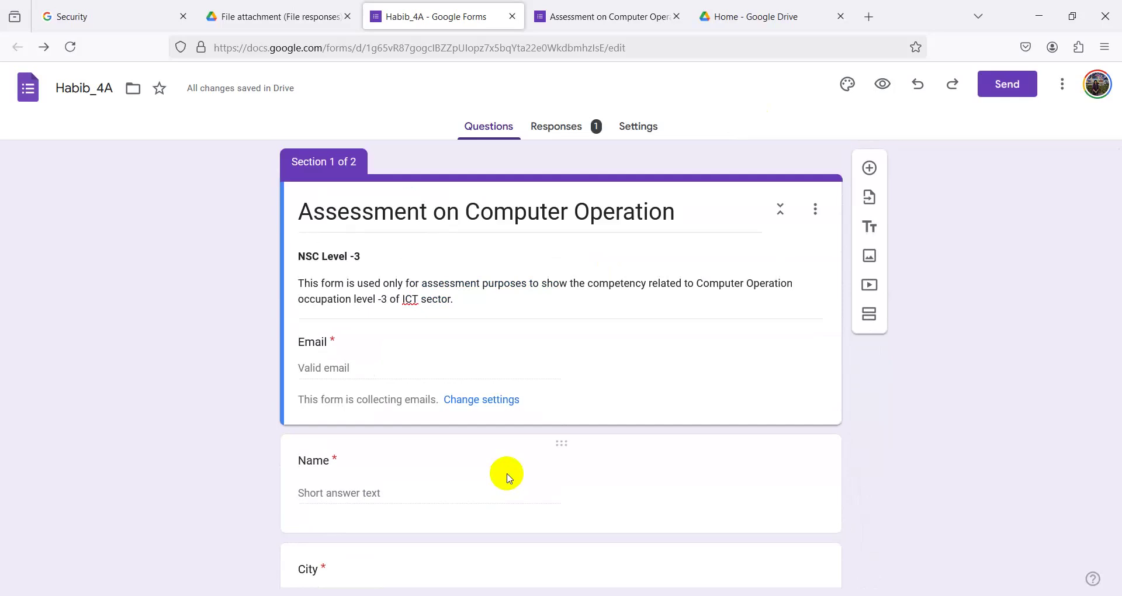
{"action": "triple_click", "coordinate": [417, 284]}
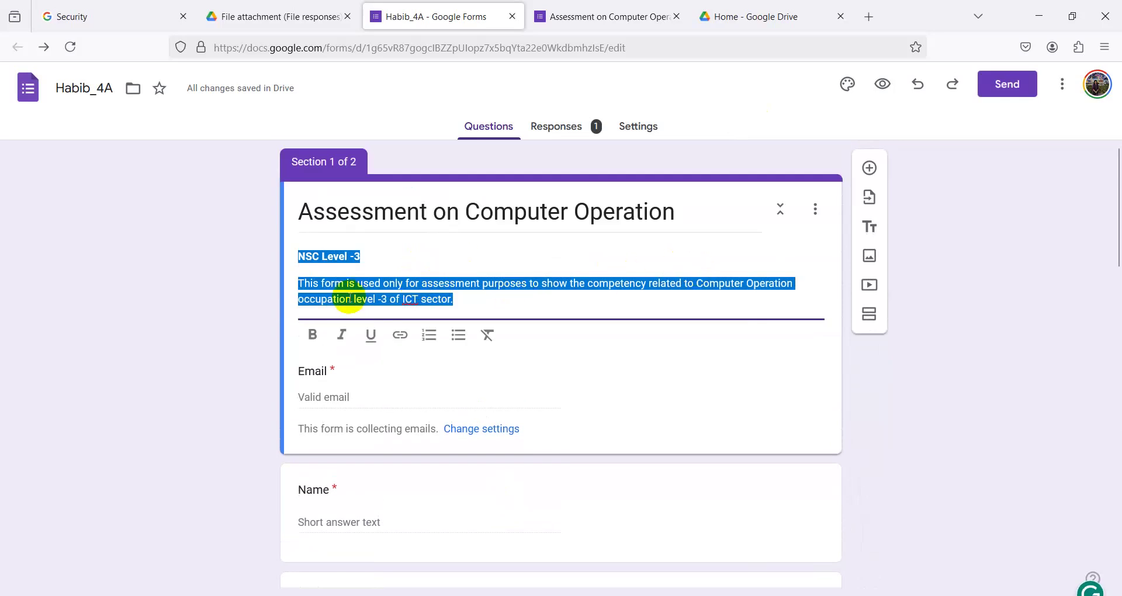
{"action": "left_click", "coordinate": [455, 265]}
{"action": "left_click", "coordinate": [678, 212]}
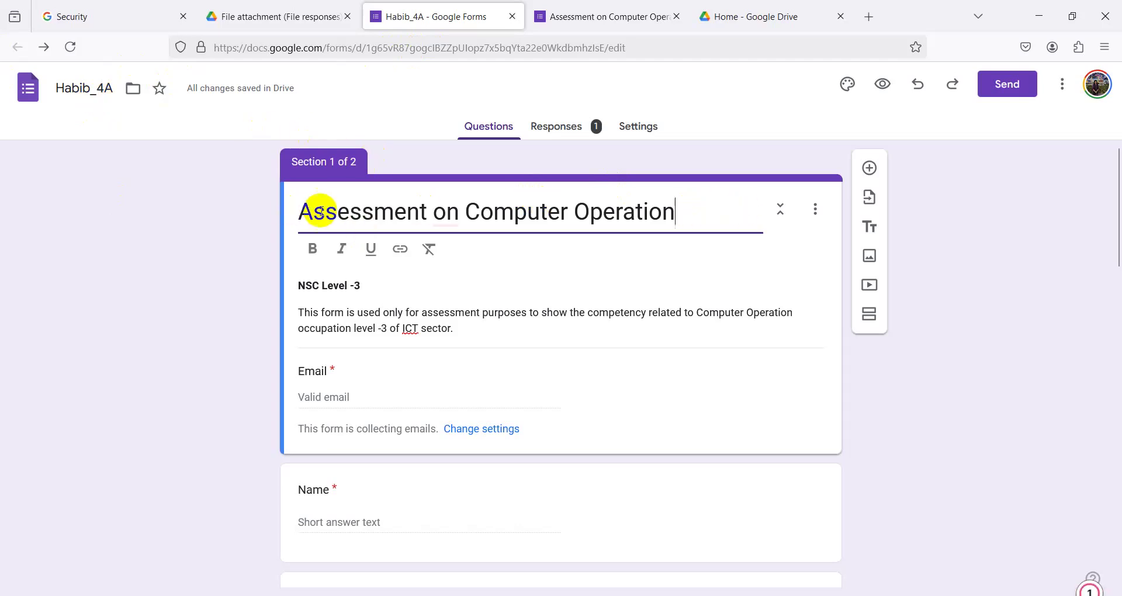
{"action": "left_click_drag", "start_coordinate": [312, 212], "coordinate": [733, 217]}
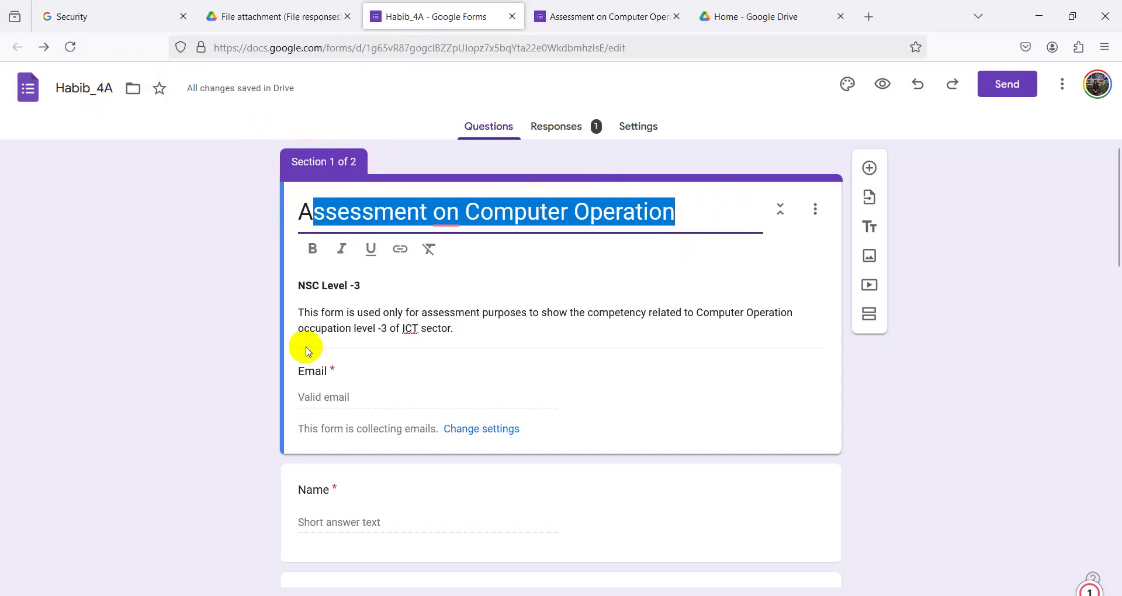
{"action": "left_click", "coordinate": [304, 300]}
{"action": "key", "text": "ctrl+a"}
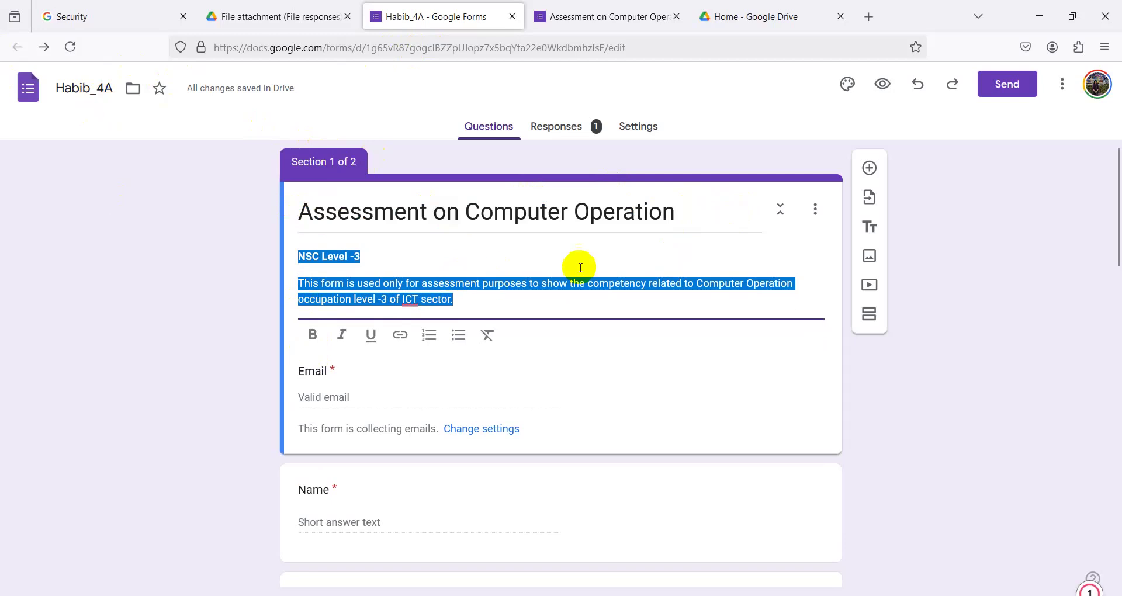
{"action": "left_click", "coordinate": [475, 313]}
{"action": "key", "text": "ctrl+a"}
{"action": "key", "text": "BackSpace"}
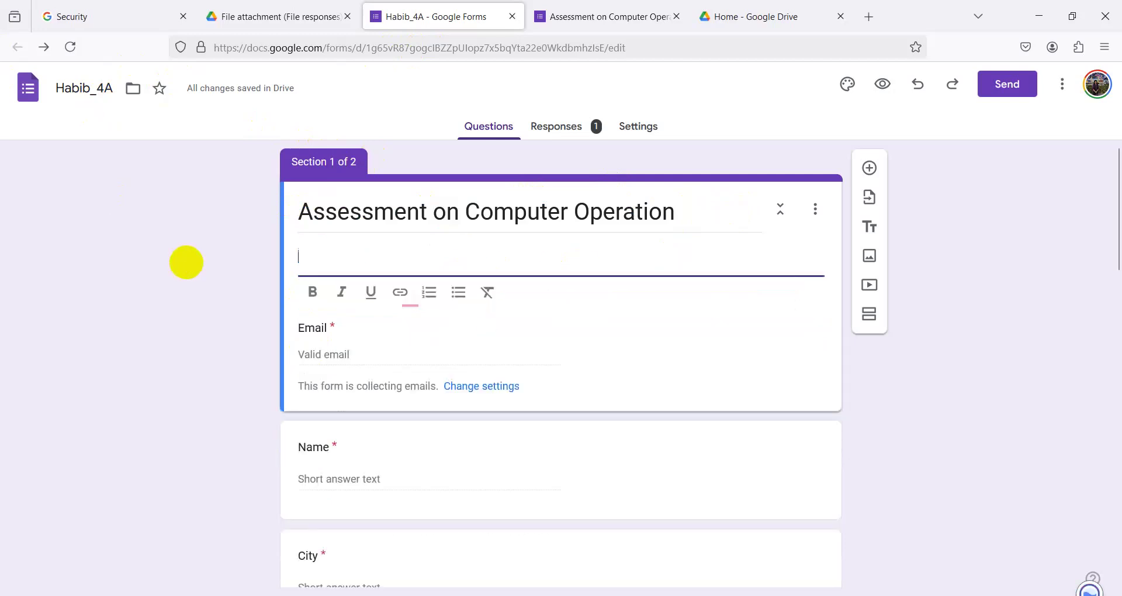
- Edit the form title, removing the pasted link and restoring Habib_4A with undo
{"action": "left_click", "coordinate": [700, 209]}
{"action": "key", "text": "BackSpace"}
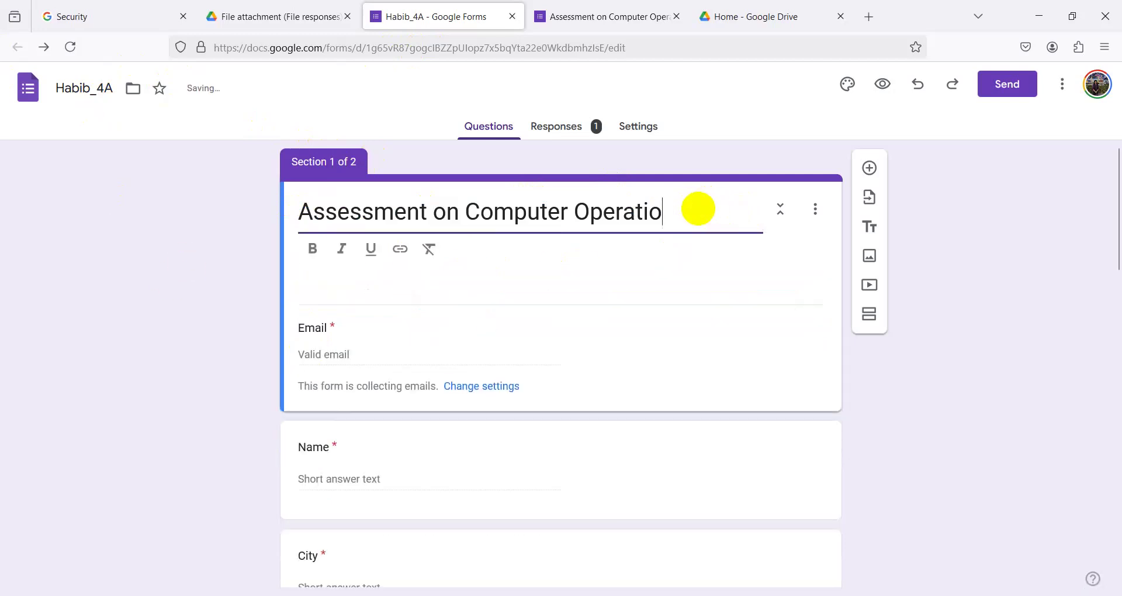
{"action": "key", "text": "BackSpace"}
{"action": "key", "text": "BackSpace"}
{"action": "key", "text": "BackSpace"}
{"action": "key", "text": "BackSpace"}
{"action": "key", "text": "BackSpace"}
{"action": "key", "text": "BackSpace"}
{"action": "key", "text": "BackSpace"}
{"action": "key", "text": "BackSpace"}
{"action": "key", "text": "BackSpace"}
{"action": "key", "text": "BackSpace"}
{"action": "key", "text": "BackSpace"}
{"action": "key", "text": "BackSpace"}
{"action": "key", "text": "BackSpace"}
{"action": "key", "text": "BackSpace"}
{"action": "key", "text": "BackSpace"}
{"action": "key", "text": "BackSpace"}
{"action": "key", "text": "BackSpace"}
{"action": "key", "text": "BackSpace"}
{"action": "key", "text": "BackSpace"}
{"action": "key", "text": "BackSpace"}
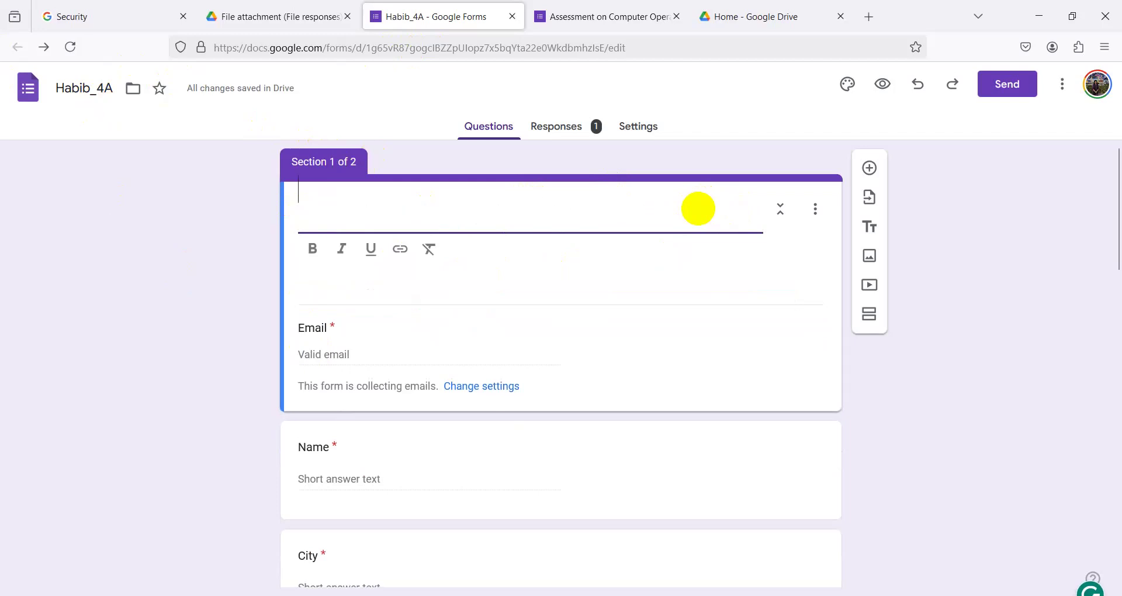
{"action": "type", "text": "Habi"}
{"action": "key", "text": "BackSpace"}
{"action": "key", "text": "BackSpace"}
{"action": "key", "text": "BackSpace"}
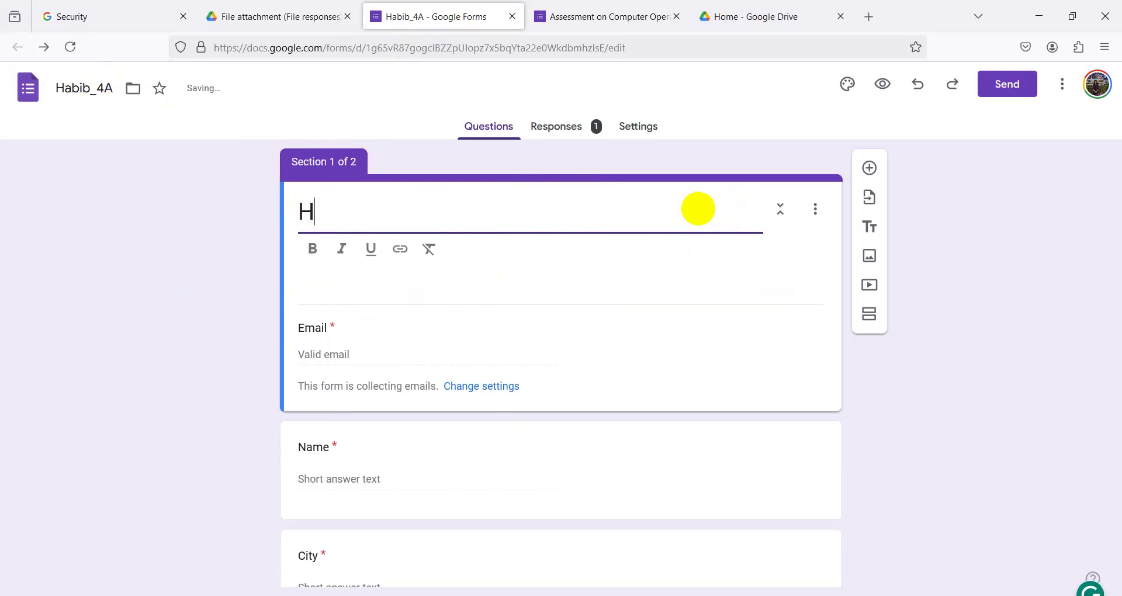
{"action": "type", "text": "Habib_4A"}
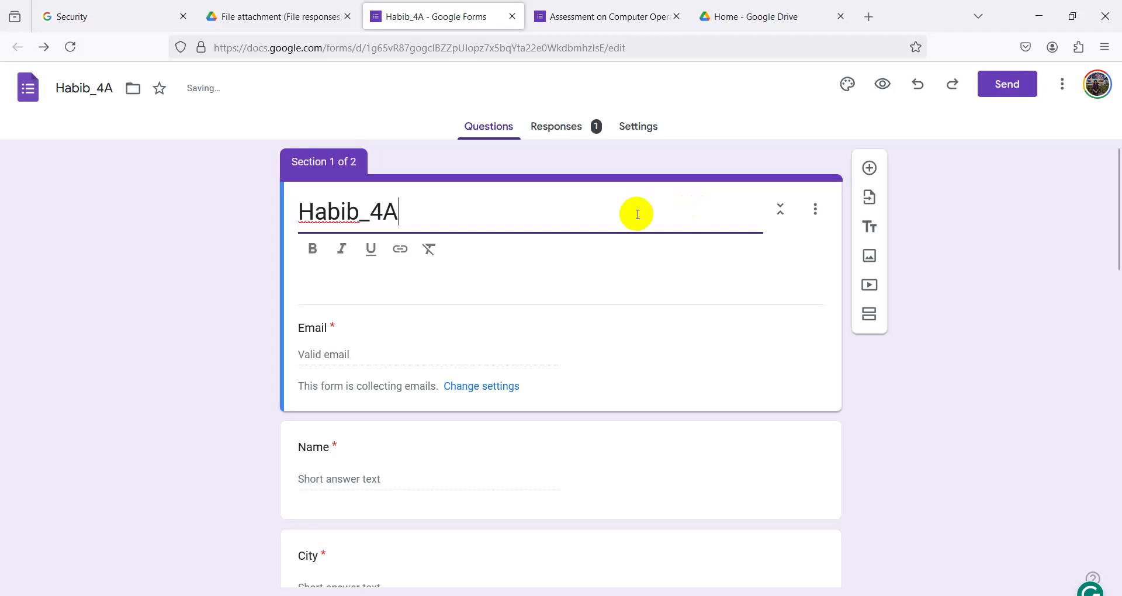
{"action": "key", "text": "ctrl+a"}
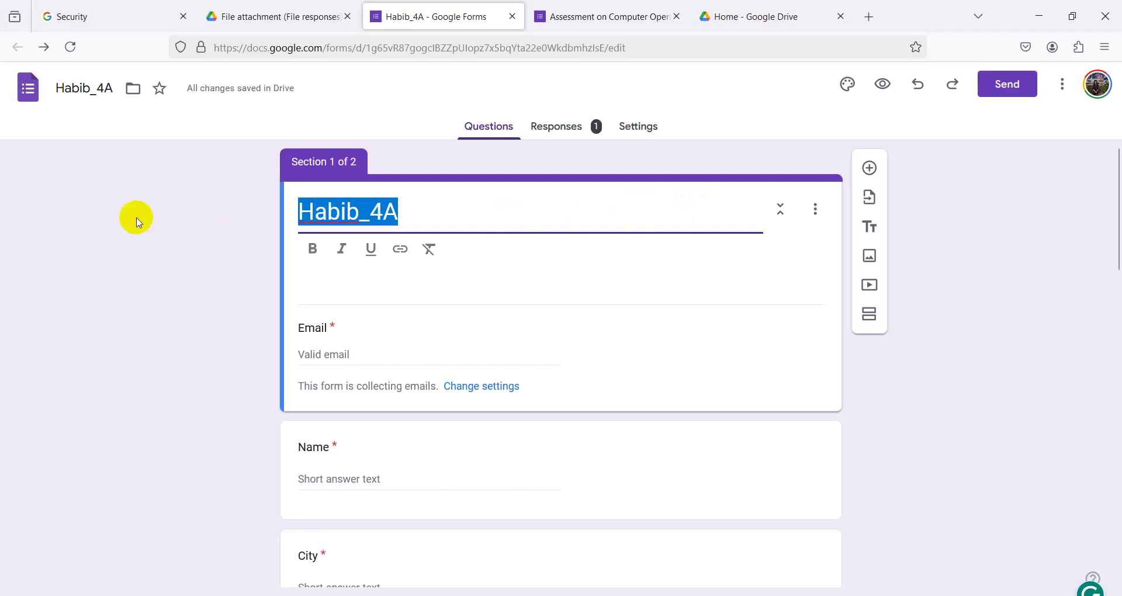
{"action": "type", "text": "https://forms.gle/pFeo1jAkQKNVj8BJ6"}
{"action": "key", "text": "BackSpace"}
{"action": "key", "text": "BackSpace"}
{"action": "key", "text": "BackSpace"}
{"action": "key", "text": "BackSpace"}
{"action": "key", "text": "BackSpace"}
{"action": "key", "text": "BackSpace"}
{"action": "key", "text": "BackSpace"}
{"action": "key", "text": "BackSpace"}
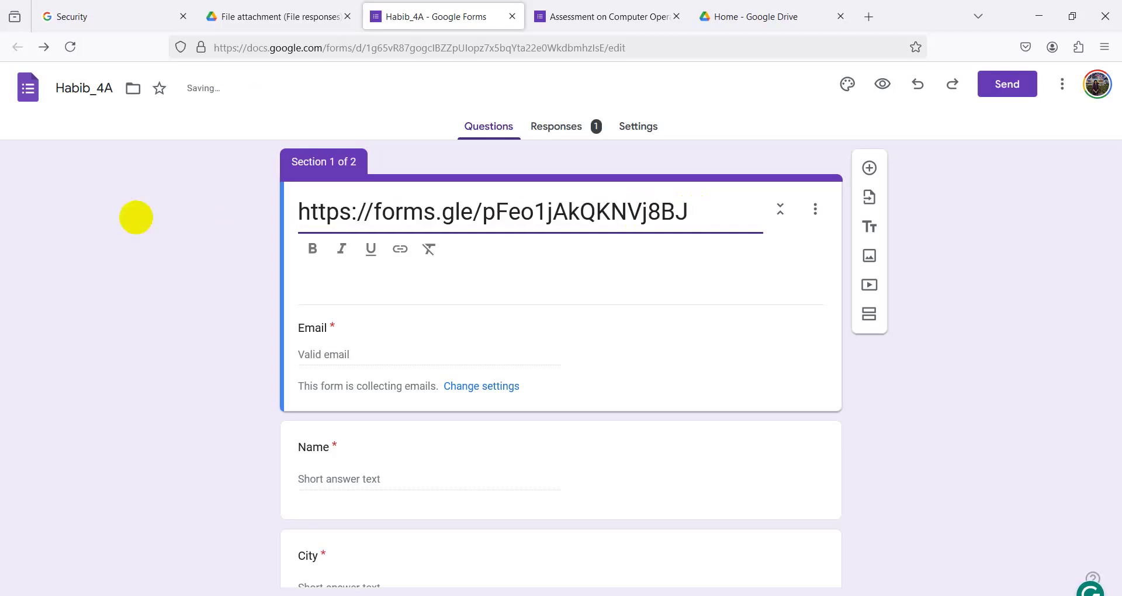
{"action": "key", "text": "BackSpace"}
{"action": "key", "text": "BackSpace"}
{"action": "key", "text": "BackSpace"}
{"action": "key", "text": "BackSpace"}
{"action": "key", "text": "BackSpace"}
{"action": "key", "text": "BackSpace"}
{"action": "key", "text": "BackSpace"}
{"action": "key", "text": "BackSpace"}
{"action": "key", "text": "BackSpace"}
{"action": "key", "text": "BackSpace"}
{"action": "key", "text": "BackSpace"}
{"action": "key", "text": "BackSpace"}
{"action": "key", "text": "BackSpace"}
{"action": "key", "text": "BackSpace"}
{"action": "key", "text": "BackSpace"}
{"action": "key", "text": "BackSpace"}
{"action": "key", "text": "BackSpace"}
{"action": "key", "text": "BackSpace"}
{"action": "key", "text": "BackSpace"}
{"action": "key", "text": "BackSpace"}
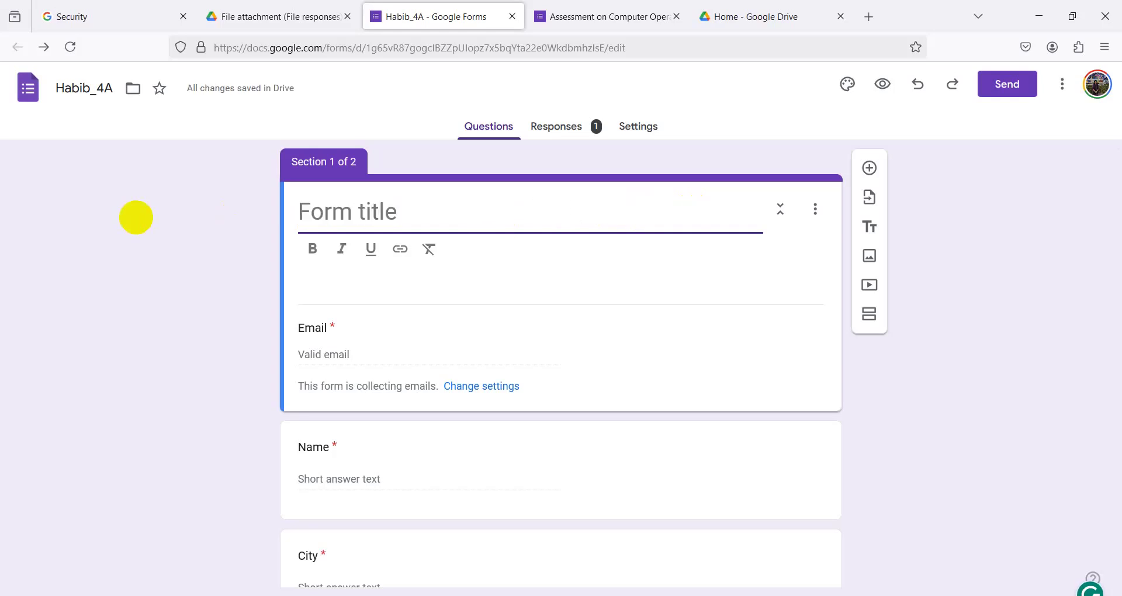
{"action": "key", "text": "ctrl+z"}
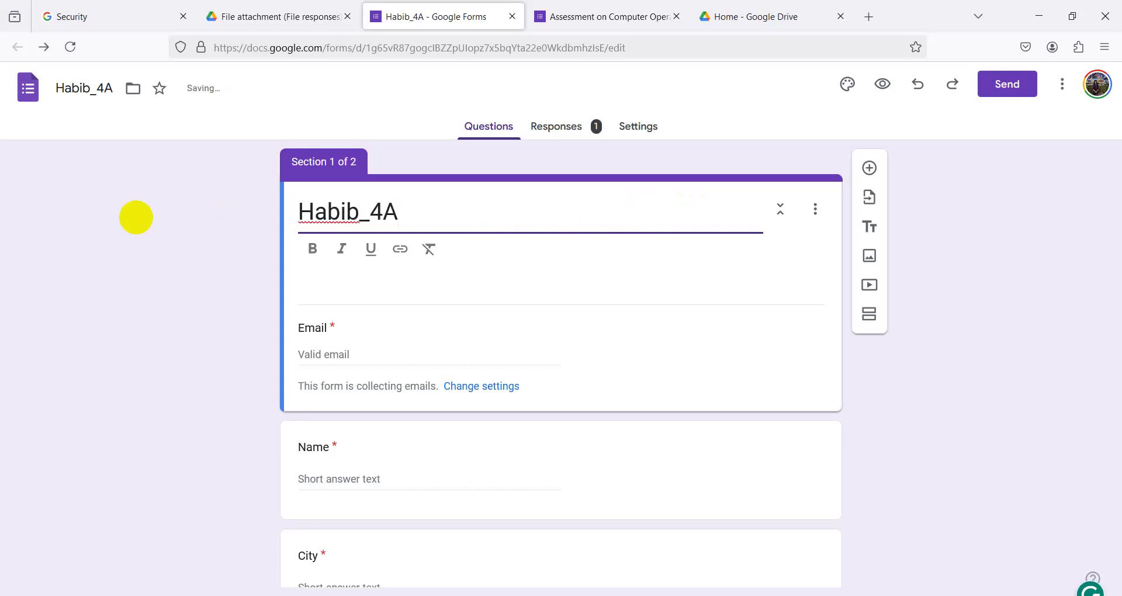
{"action": "key", "text": "BackSpace"}
{"action": "key", "text": "BackSpace"}
{"action": "key", "text": "BackSpace"}
{"action": "key", "text": "BackSpace"}
{"action": "key", "text": "BackSpace"}
{"action": "key", "text": "BackSpace"}
{"action": "key", "text": "BackSpace"}
{"action": "key", "text": "BackSpace"}
{"action": "key", "text": "ctrl+z"}
{"action": "key", "text": "BackSpace"}
{"action": "key", "text": "BackSpace"}
{"action": "key", "text": "BackSpace"}
{"action": "key", "text": "BackSpace"}
{"action": "key", "text": "BackSpace"}
{"action": "key", "text": "BackSpace"}
{"action": "key", "text": "BackSpace"}
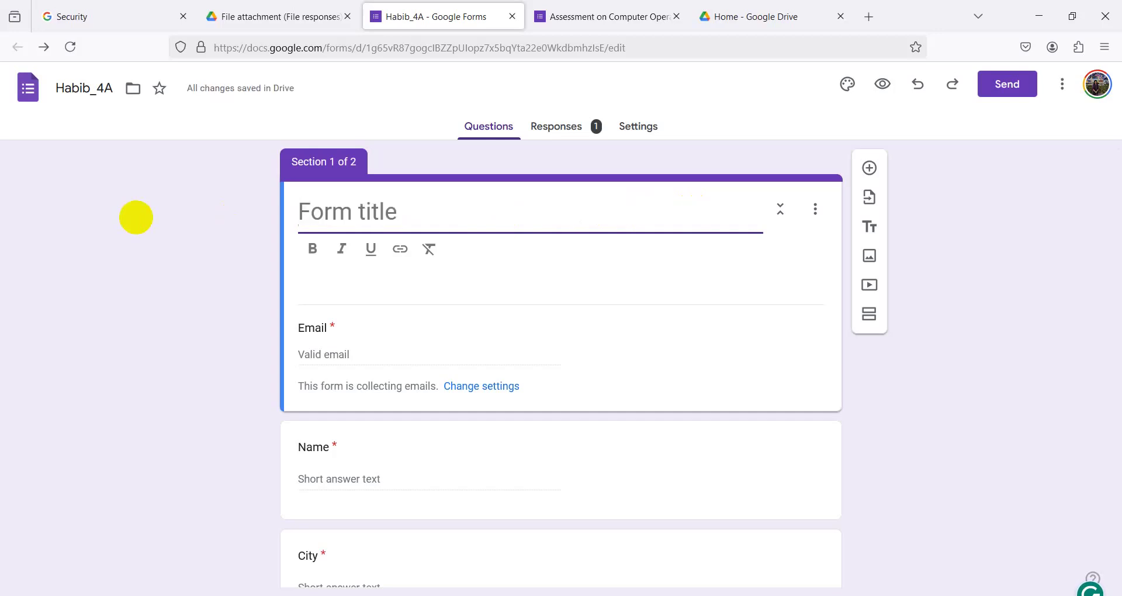
{"action": "key", "text": "ctrl+z"}
- Change the form title to 'Assessment on Computer Operation'
{"action": "type", "text": "Assessment on"}
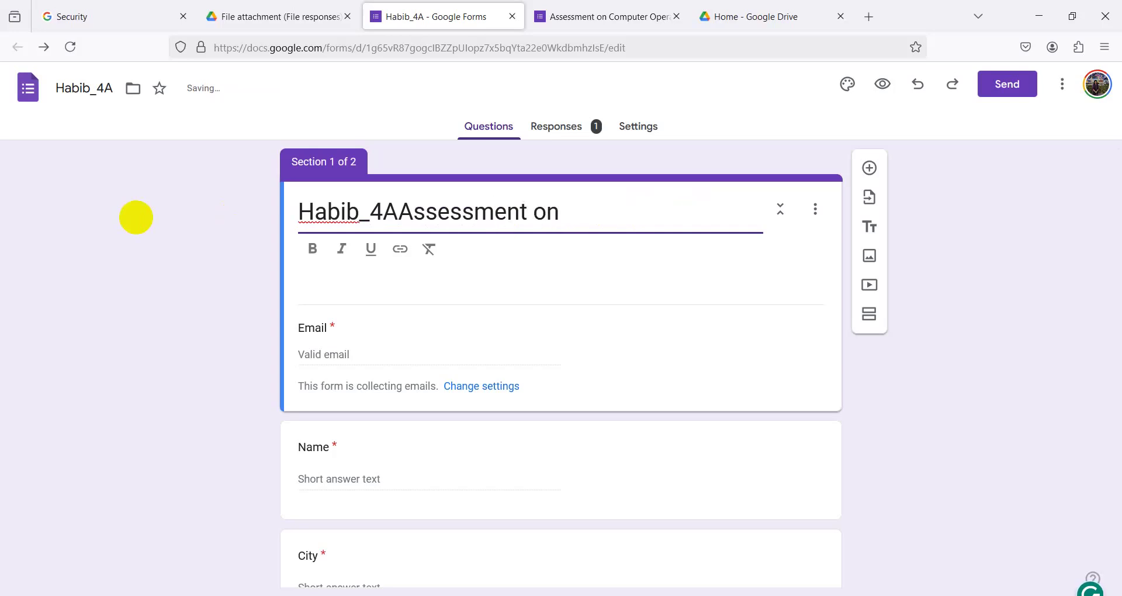
{"action": "type", "text": "Computer Opera"}
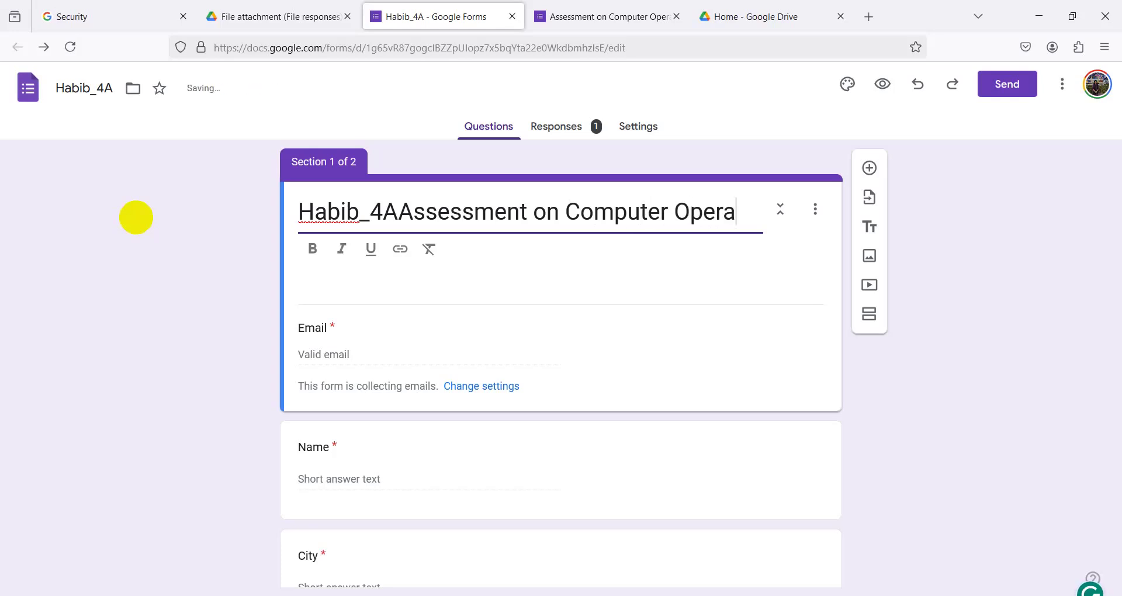
{"action": "type", "text": "tion"}
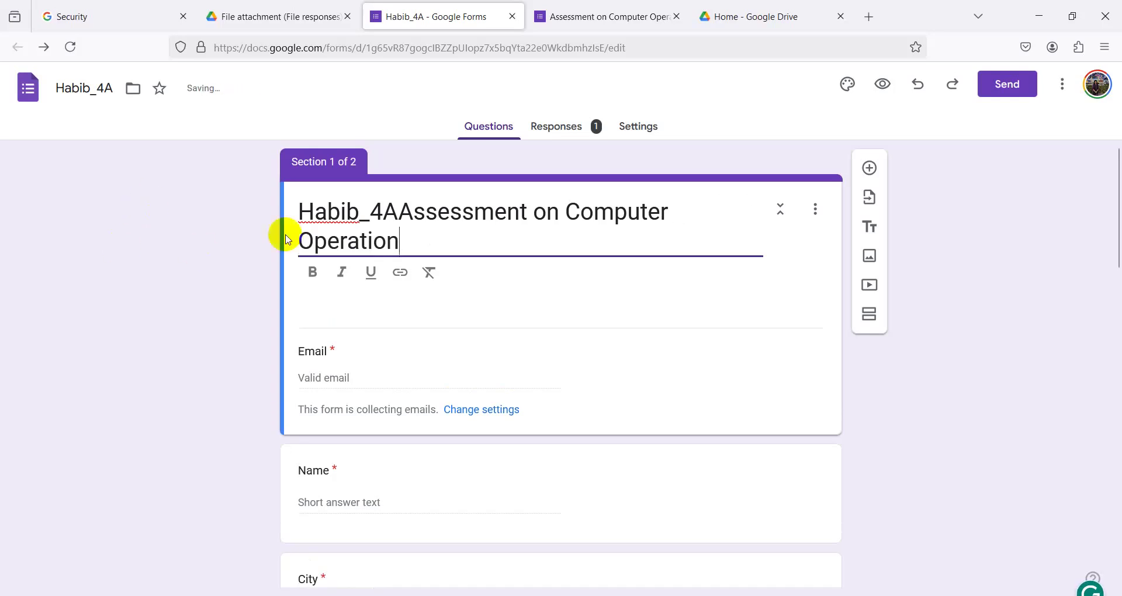
{"action": "mouse_move", "coordinate": [401, 213]}
{"action": "left_mouse_down"}
{"action": "mouse_move", "coordinate": [370, 213]}
{"action": "mouse_move", "coordinate": [401, 213]}
{"action": "left_mouse_up"}
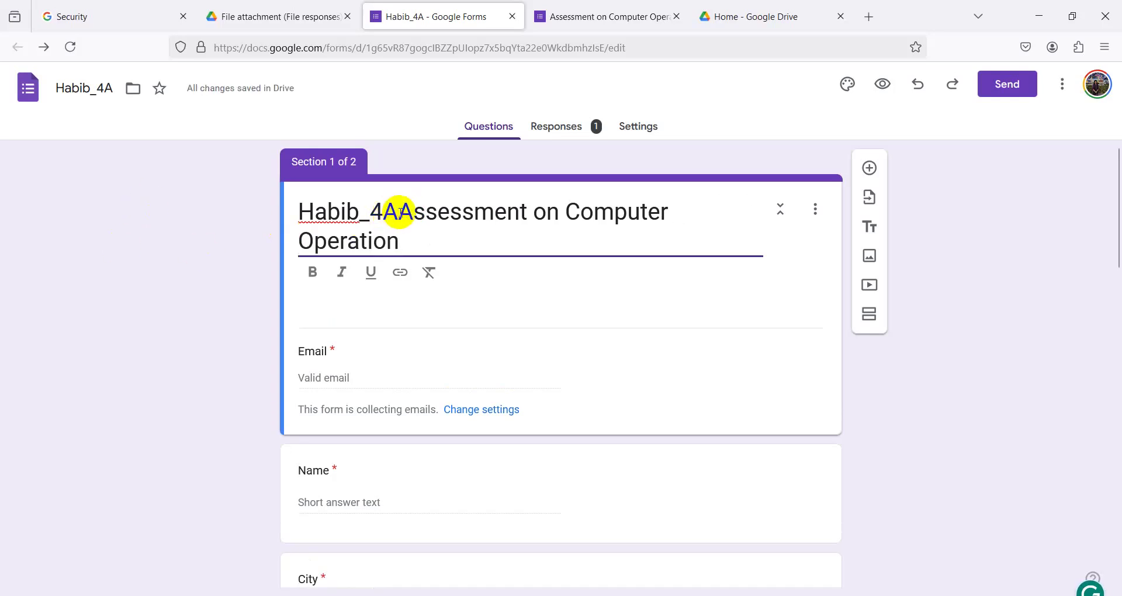
{"action": "left_click", "coordinate": [399, 212]}
{"action": "key", "text": "BackSpace"}
{"action": "key", "text": "BackSpace"}
{"action": "key", "text": "BackSpace"}
{"action": "key", "text": "BackSpace"}
{"action": "key", "text": "BackSpace"}
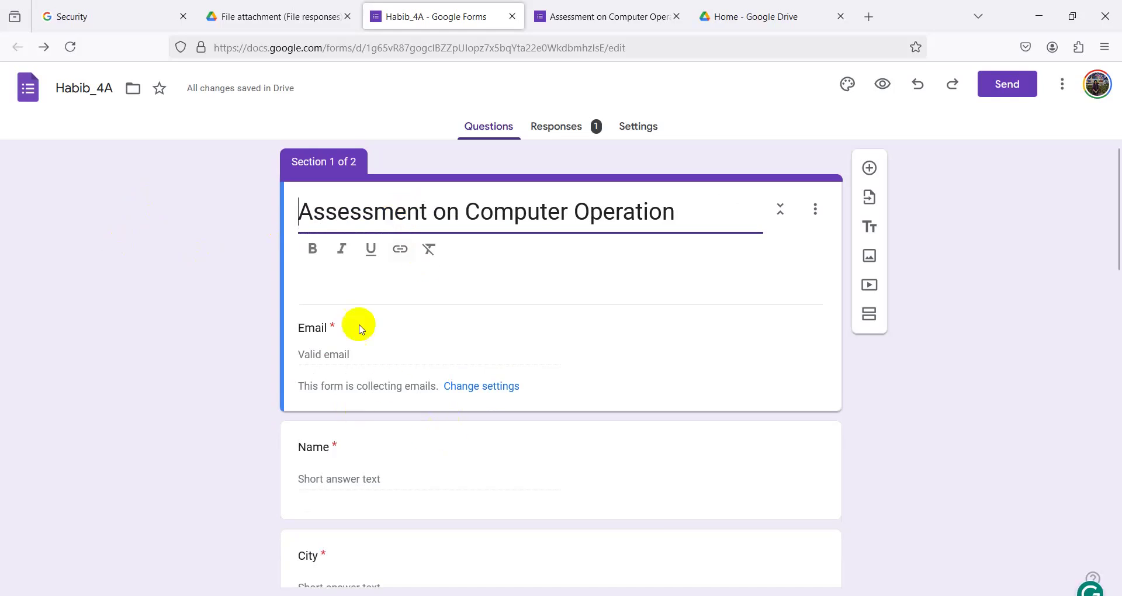
{"action": "left_click", "coordinate": [351, 270]}
- Copy 'NSC Level -3' from the Word job sheet into the form description
{"action": "left_click", "coordinate": [312, 259]}
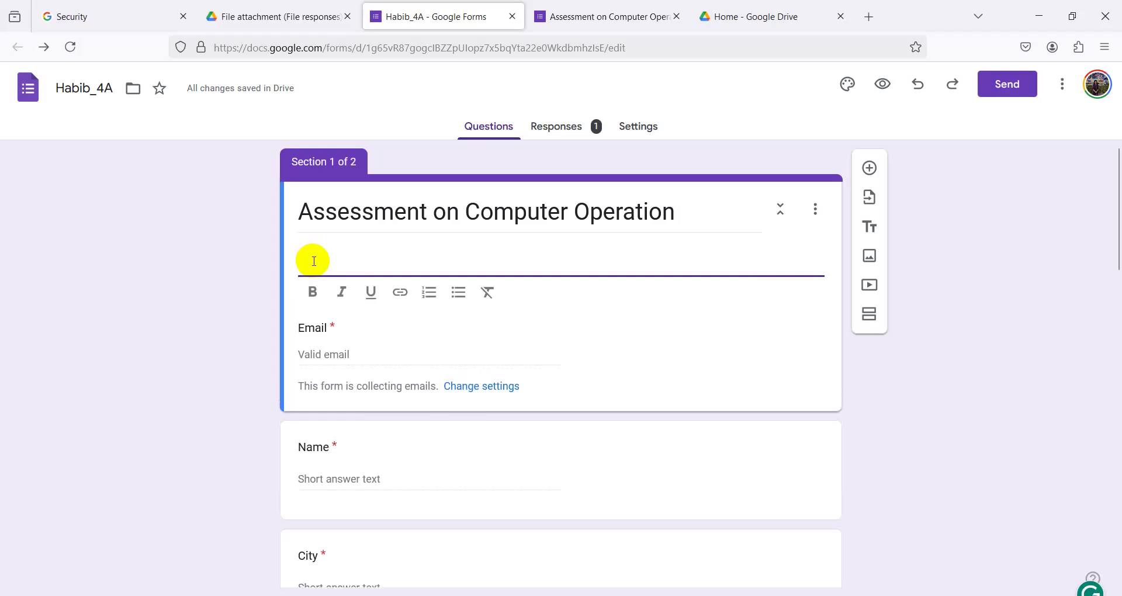
{"action": "key", "text": "alt+Tab"}
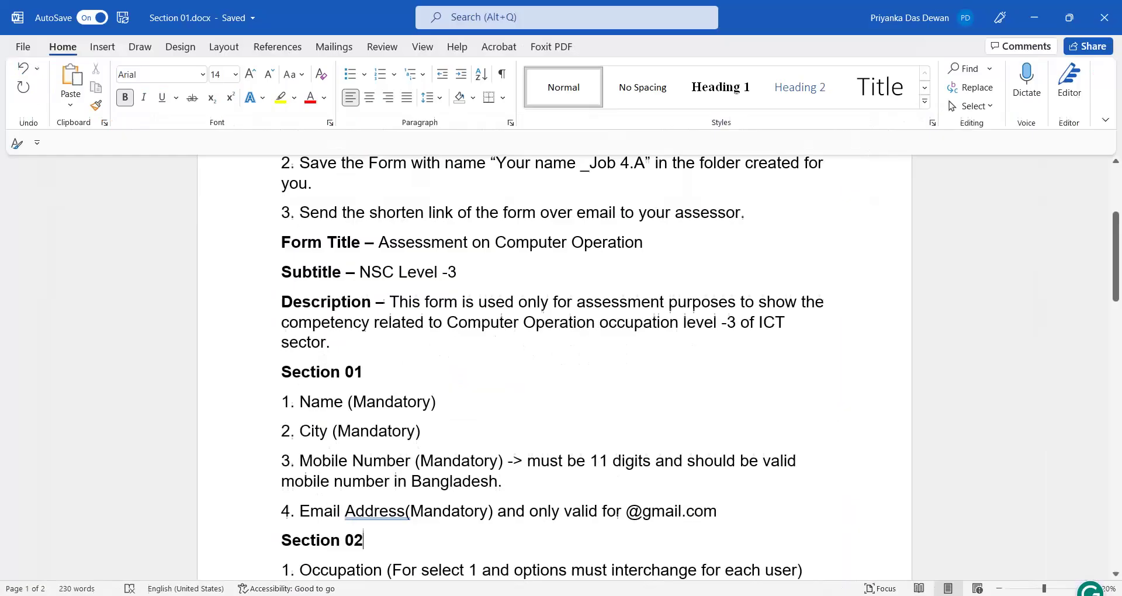
{"action": "scroll", "coordinate": [328, 257], "scroll_direction": "up", "scroll_amount": 2}
{"action": "left_click_drag", "start_coordinate": [361, 398], "coordinate": [458, 398]}
{"action": "right_click", "coordinate": [433, 400]}
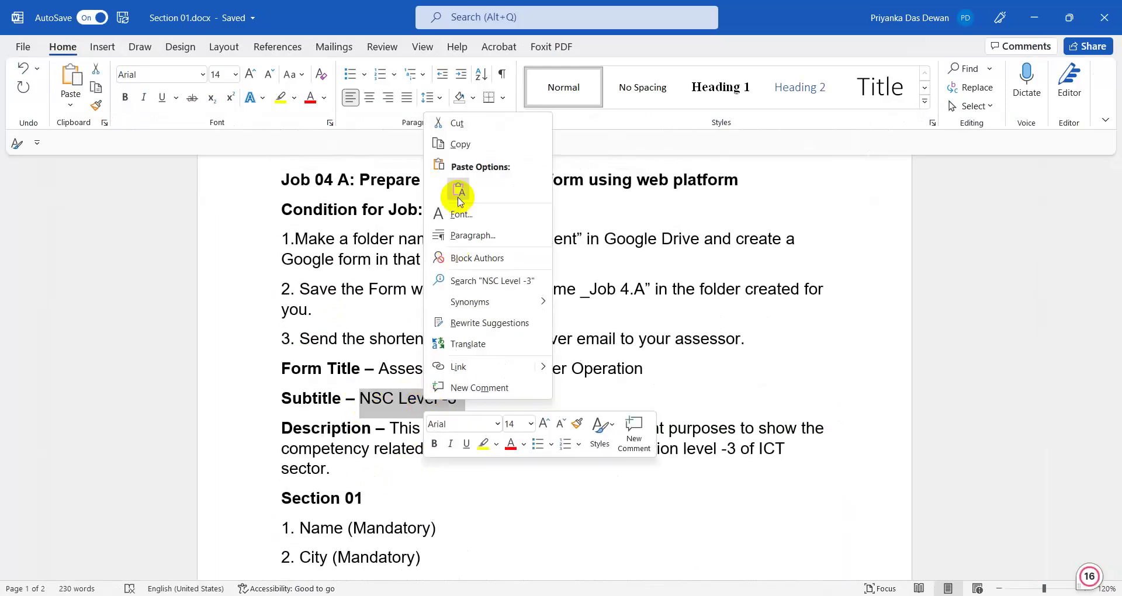
{"action": "left_click", "coordinate": [450, 144]}
{"action": "left_click", "coordinate": [1034, 18]}
{"action": "left_click", "coordinate": [331, 253]}
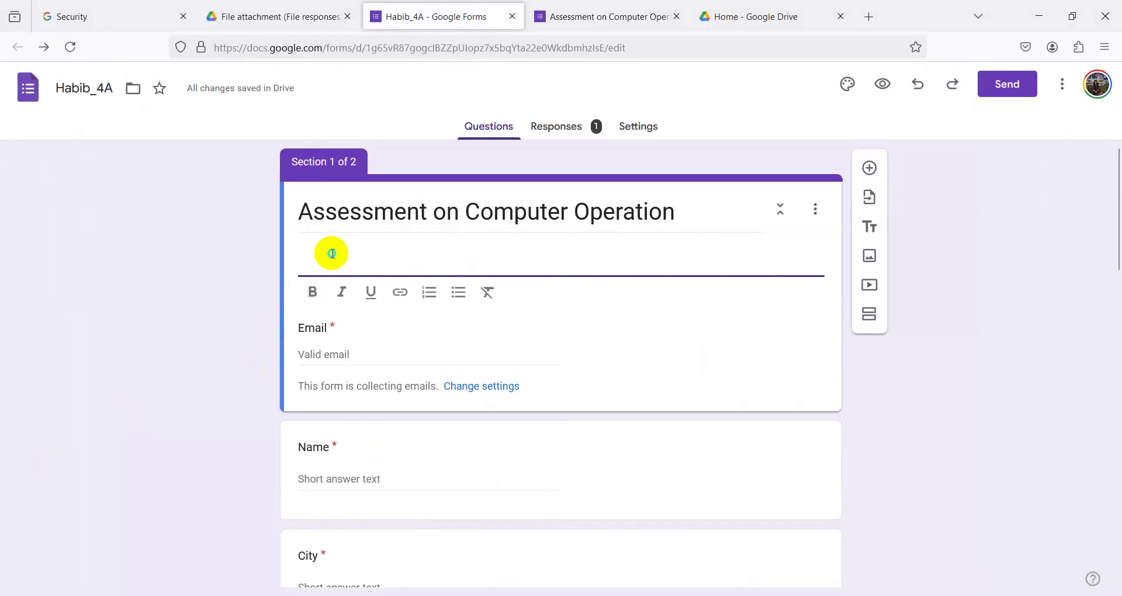
{"action": "right_click", "coordinate": [331, 253]}
{"action": "left_click", "coordinate": [371, 360]}
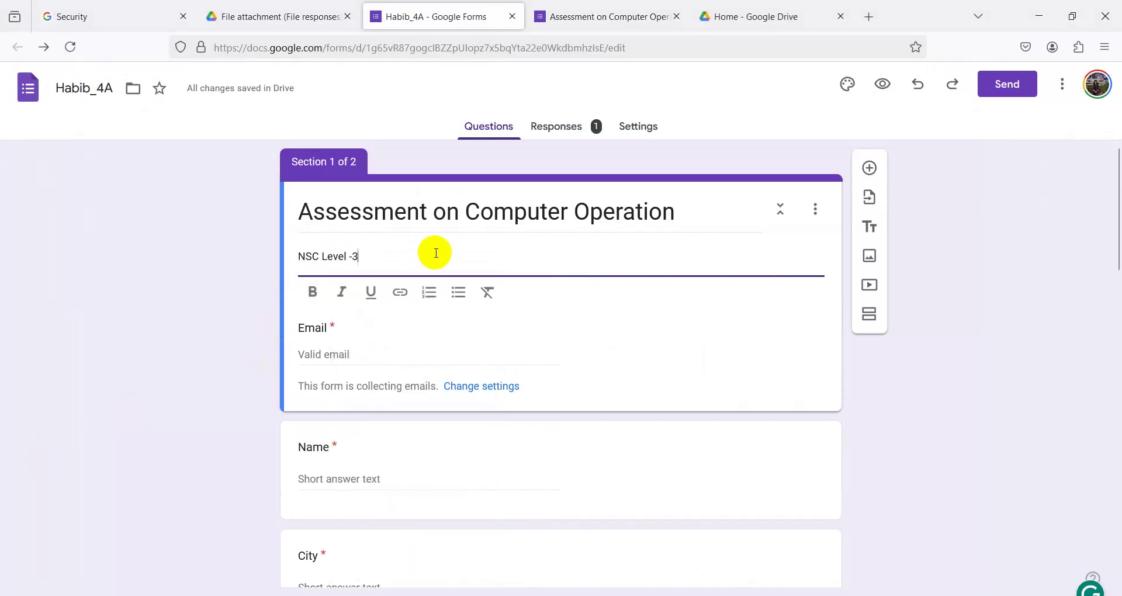
{"action": "key", "text": "Return"}
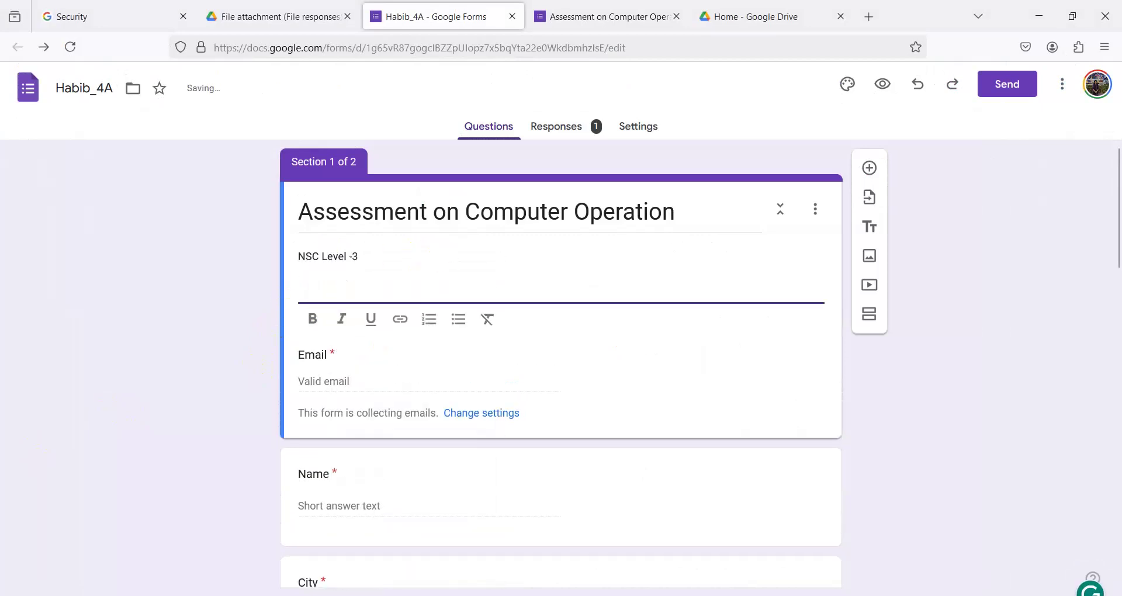
- Paste the assessment-purpose sentence from Word on the next description line
{"action": "key", "text": "alt+Tab"}
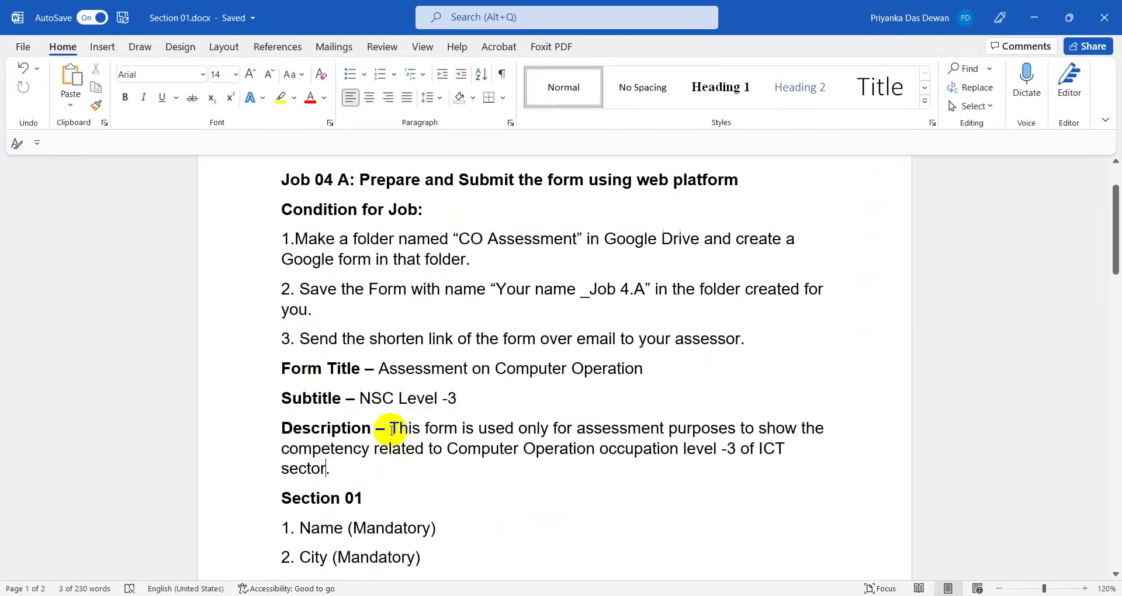
{"action": "left_click_drag", "start_coordinate": [390, 428], "coordinate": [390, 465]}
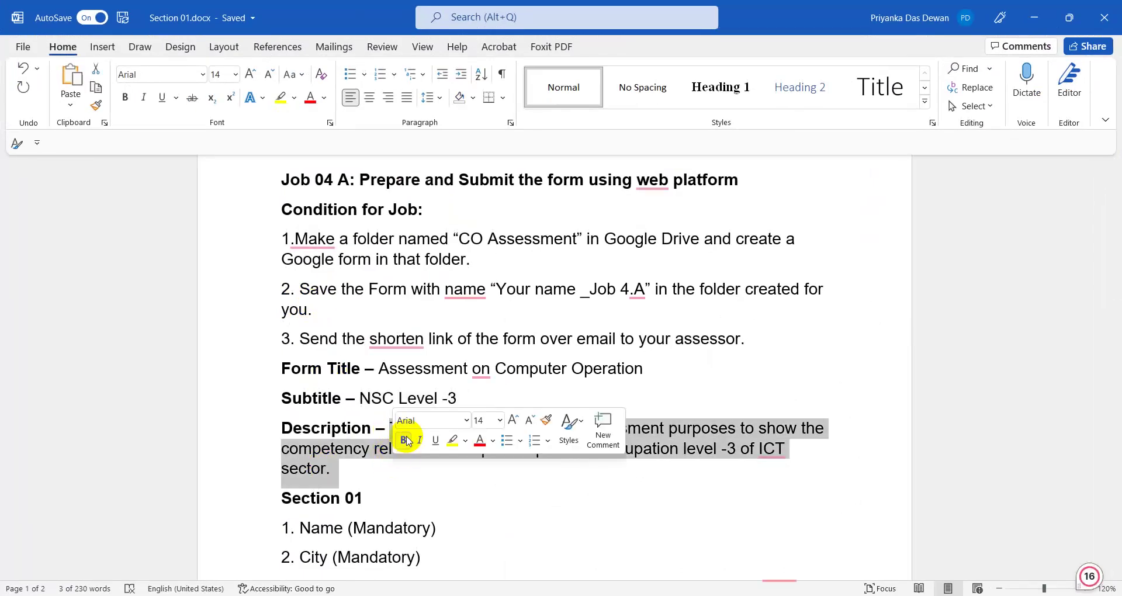
{"action": "left_click", "coordinate": [366, 451]}
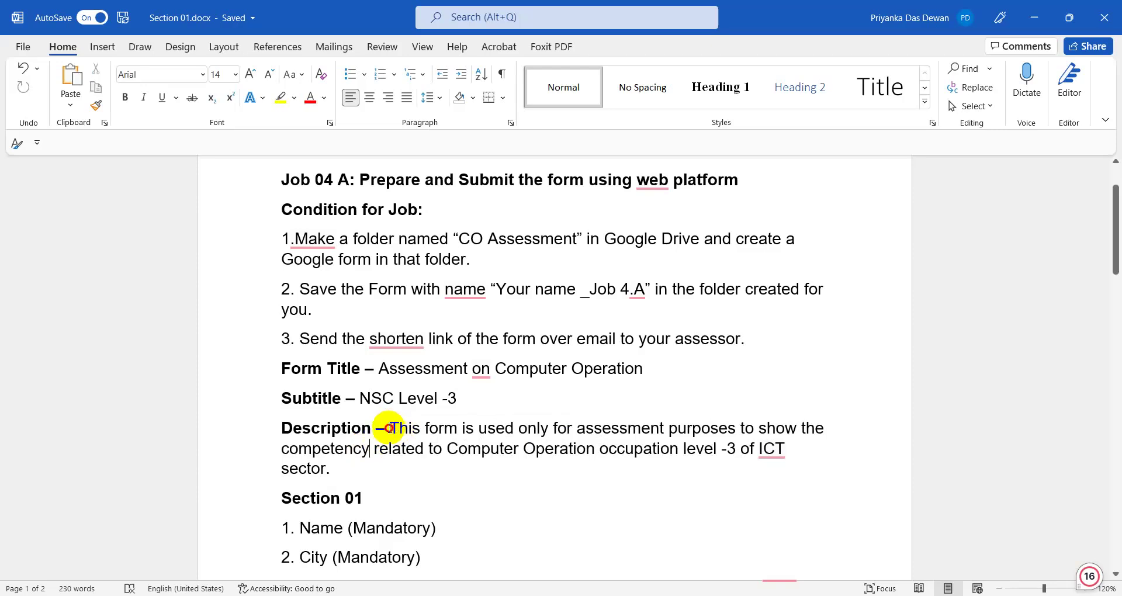
{"action": "left_click_drag", "start_coordinate": [389, 428], "coordinate": [392, 463]}
{"action": "key", "text": "super+c"}
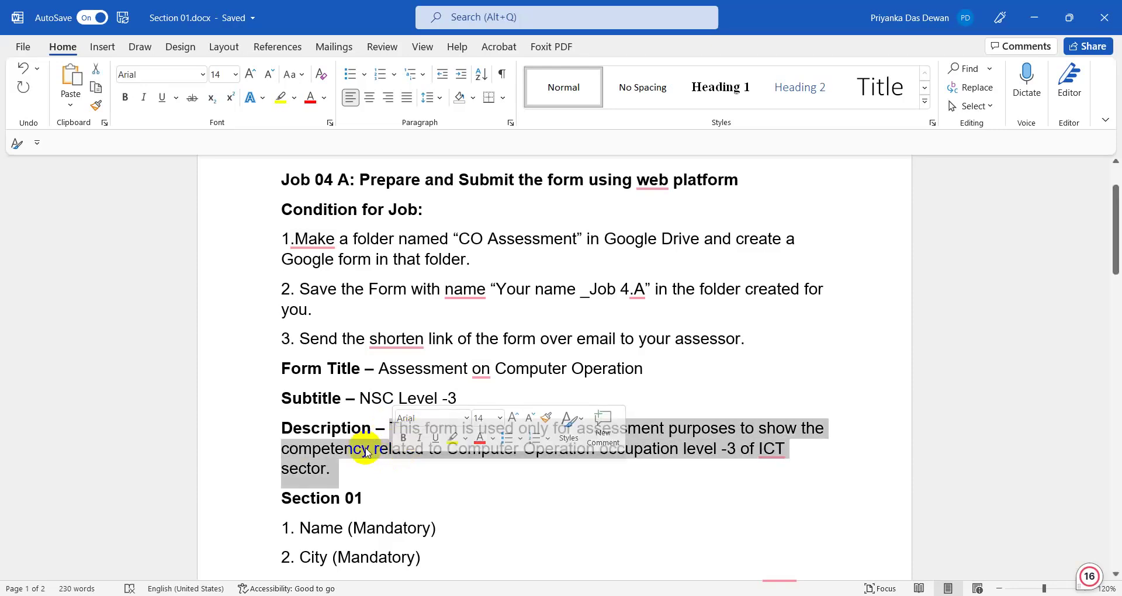
{"action": "right_click", "coordinate": [365, 448]}
{"action": "key", "text": "Escape"}
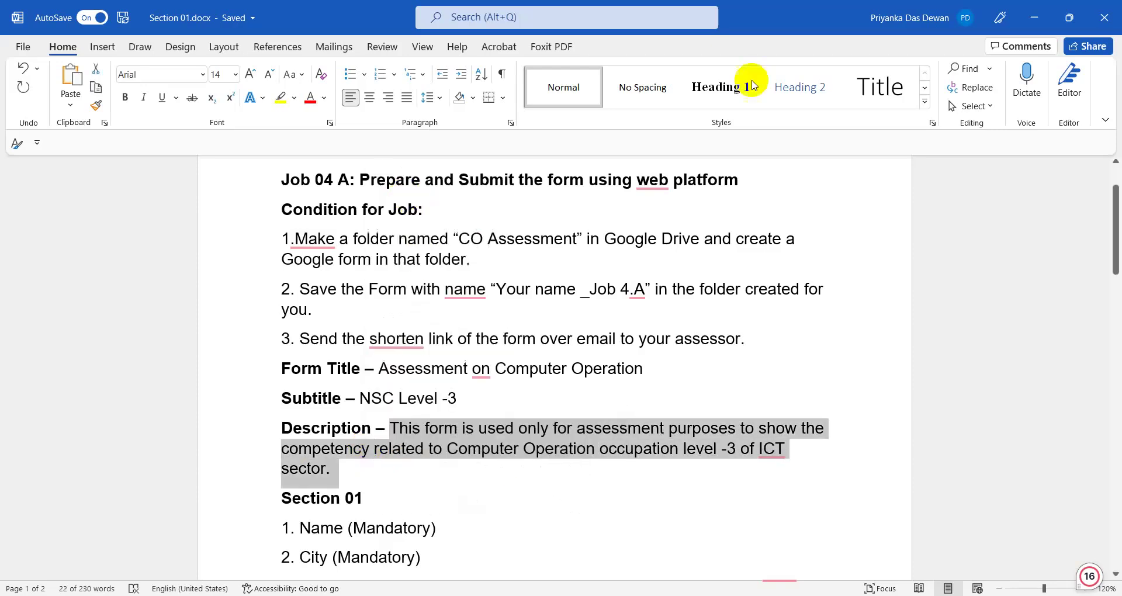
{"action": "left_click", "coordinate": [1034, 17]}
{"action": "left_click", "coordinate": [325, 290]}
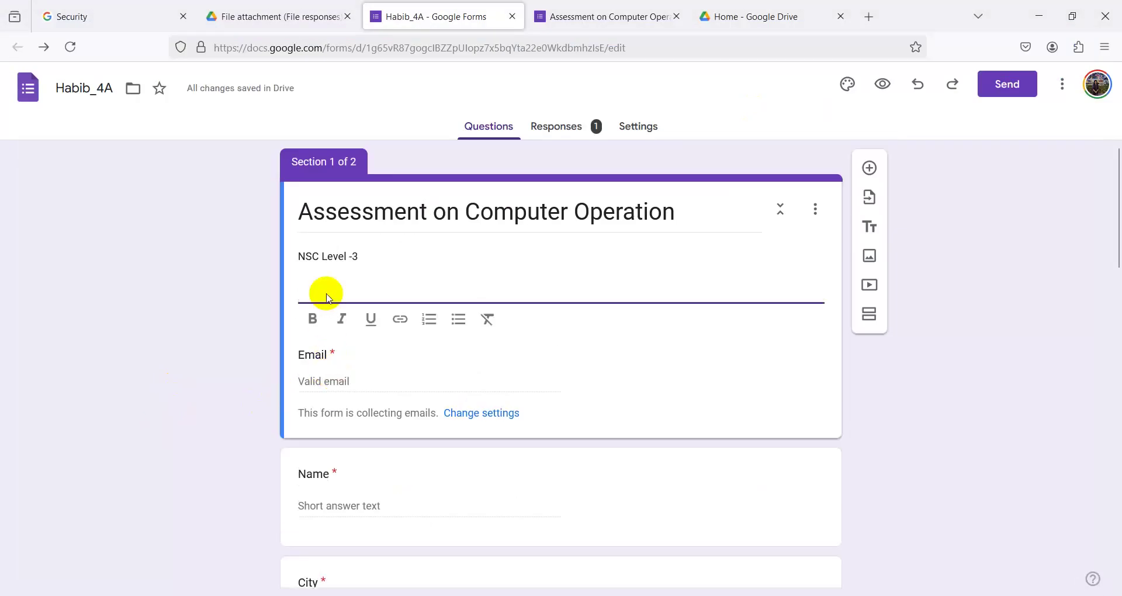
{"action": "right_click", "coordinate": [325, 286]}
{"action": "left_click", "coordinate": [382, 396]}
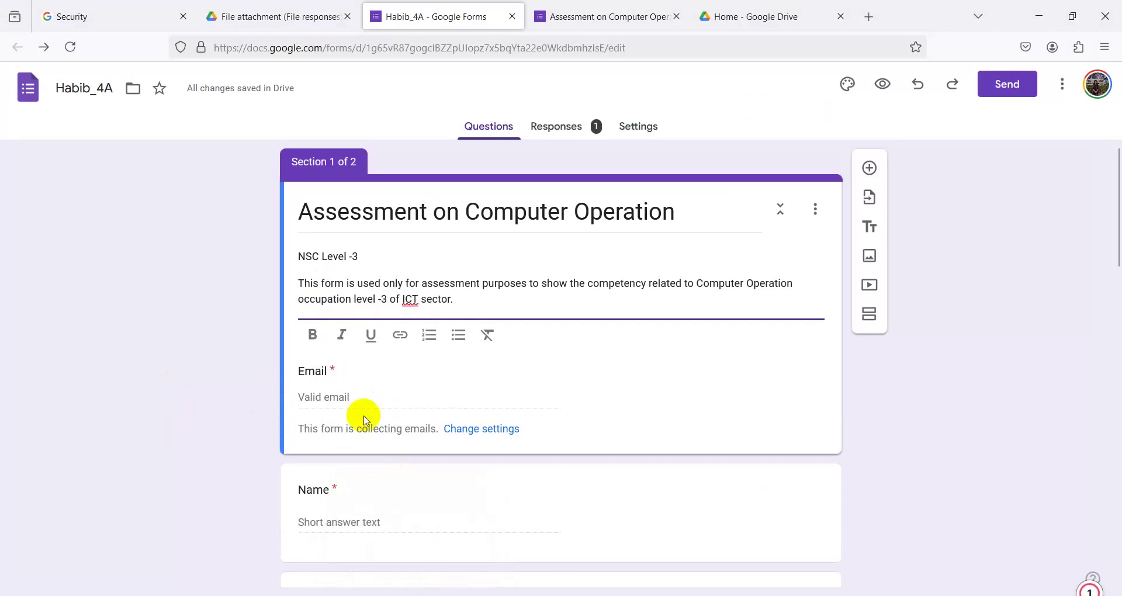
- Make the 'NSC Level -3' line bold
{"action": "scroll", "coordinate": [368, 383], "scroll_direction": "down", "scroll_amount": 3}
{"action": "scroll", "coordinate": [359, 221], "scroll_direction": "up", "scroll_amount": 3}
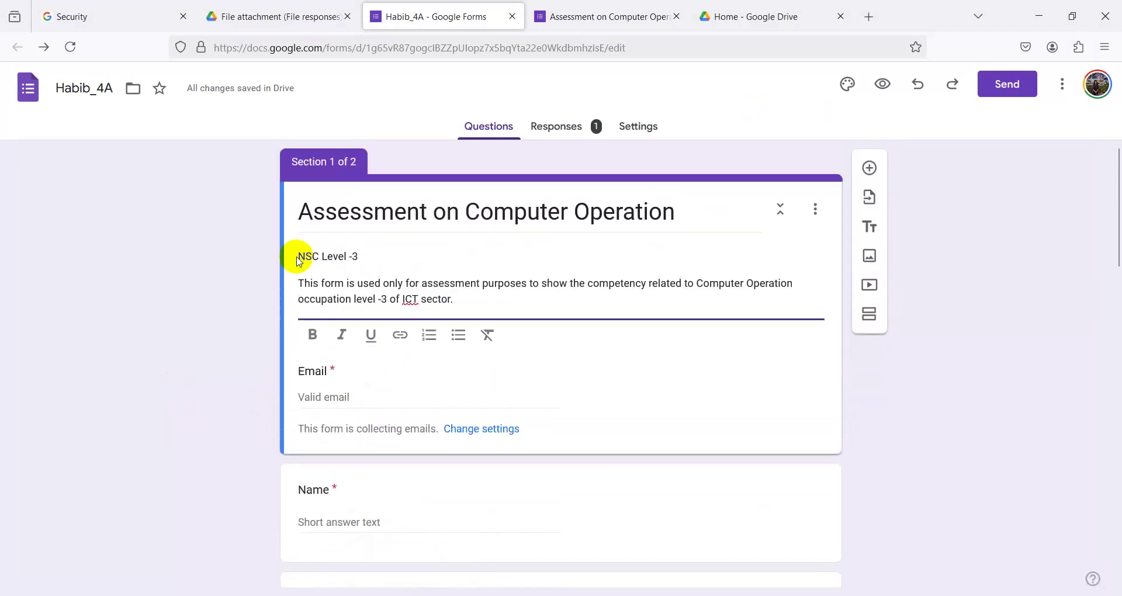
{"action": "left_click", "coordinate": [296, 253]}
{"action": "key", "text": "ctrl+a"}
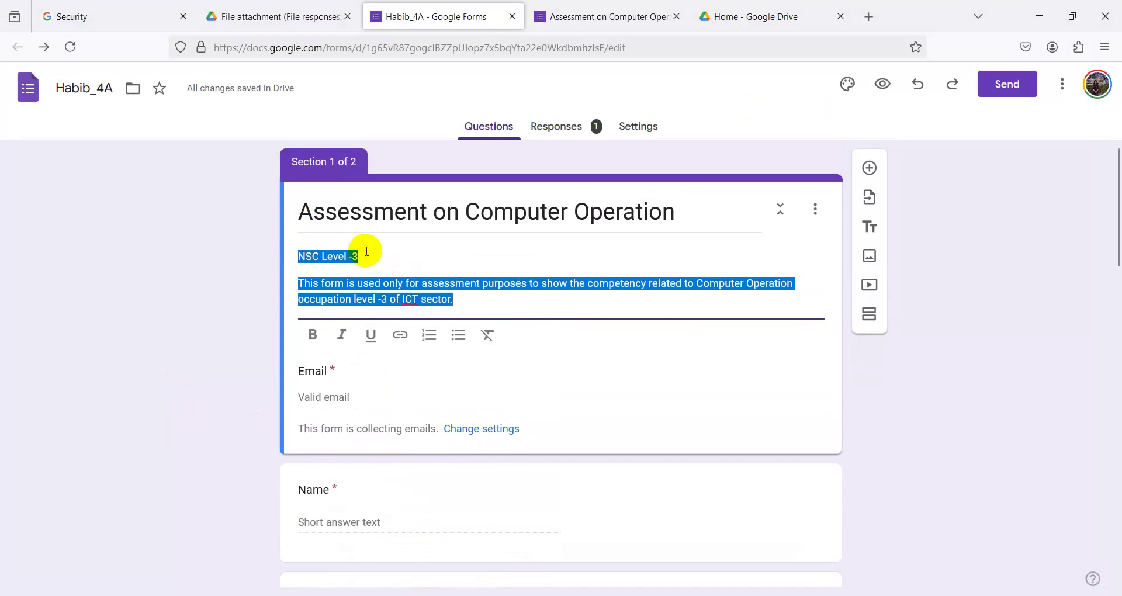
{"action": "left_click_drag", "start_coordinate": [363, 261], "coordinate": [298, 253]}
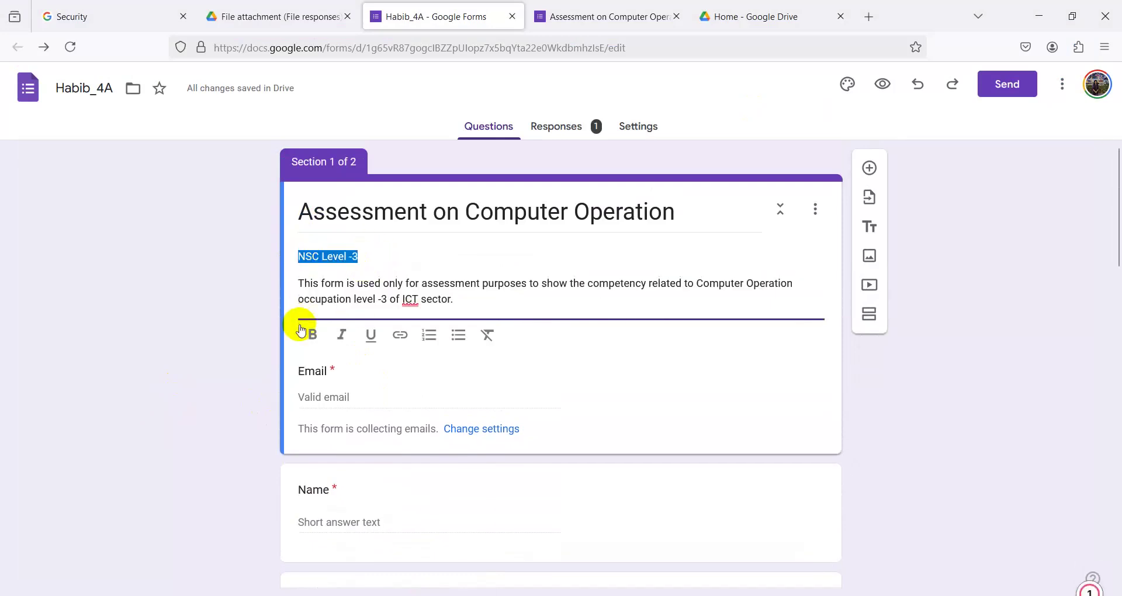
{"action": "left_click", "coordinate": [312, 334]}
{"action": "left_click", "coordinate": [224, 348]}
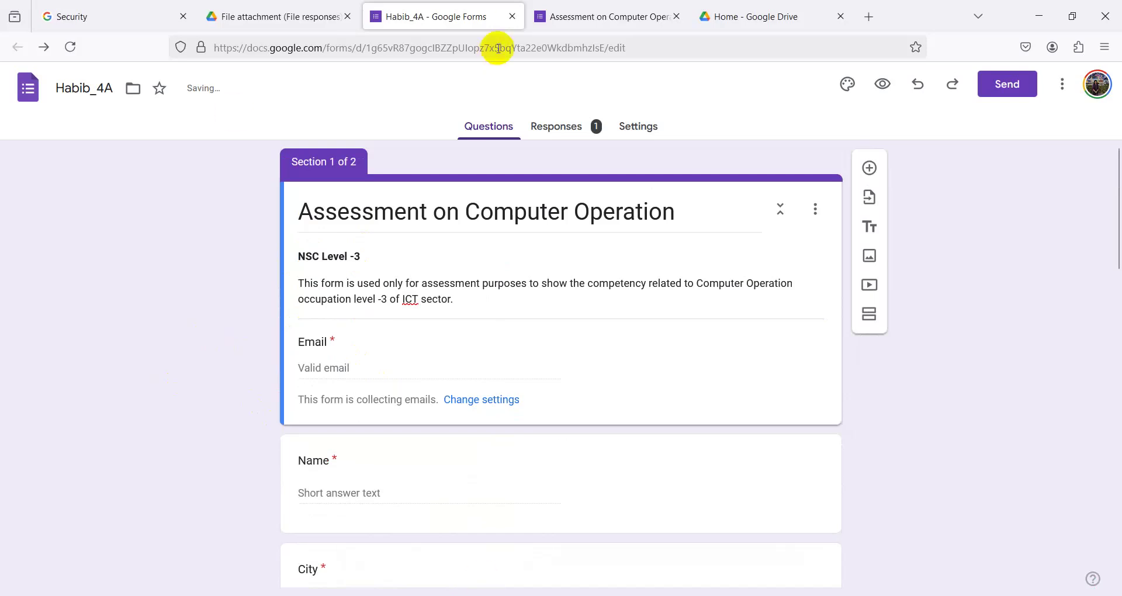
- Close both form tabs, cancel the Exam folder dialog, and minimise the browser and job4 folder
{"action": "scroll", "coordinate": [433, 406], "scroll_direction": "down", "scroll_amount": 10}
{"action": "scroll", "coordinate": [435, 421], "scroll_direction": "down", "scroll_amount": 3}
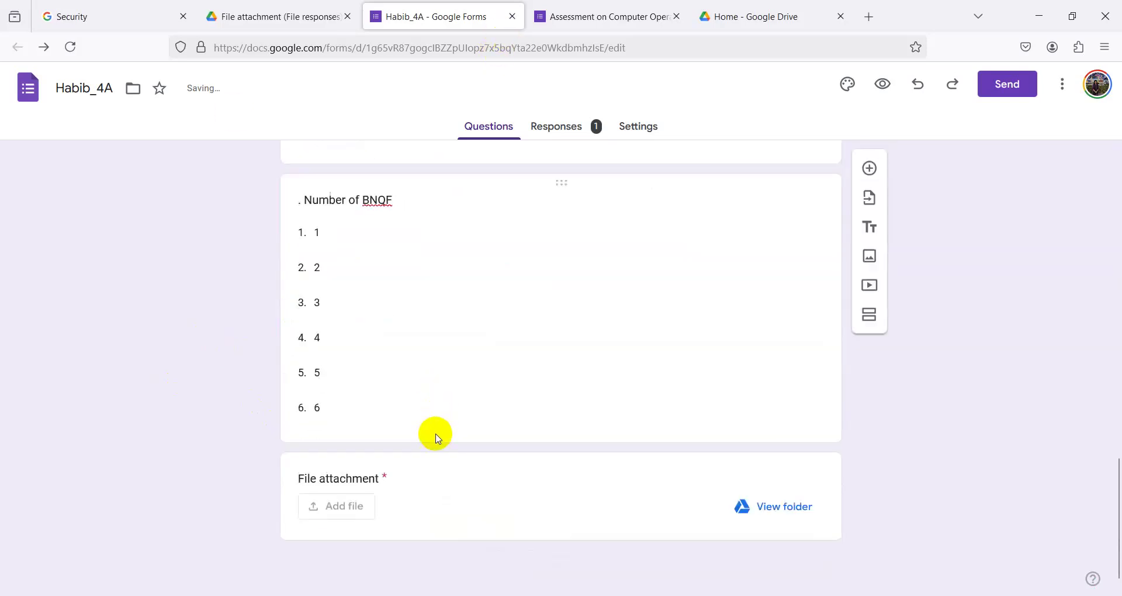
{"action": "scroll", "coordinate": [436, 433], "scroll_direction": "up", "scroll_amount": 10}
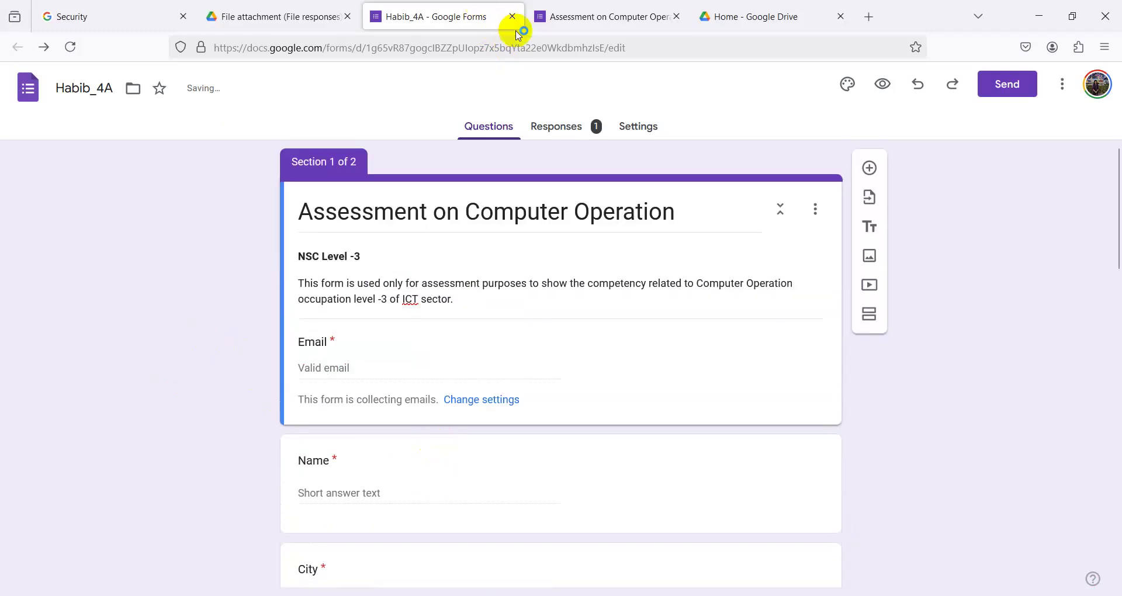
{"action": "left_click", "coordinate": [511, 21]}
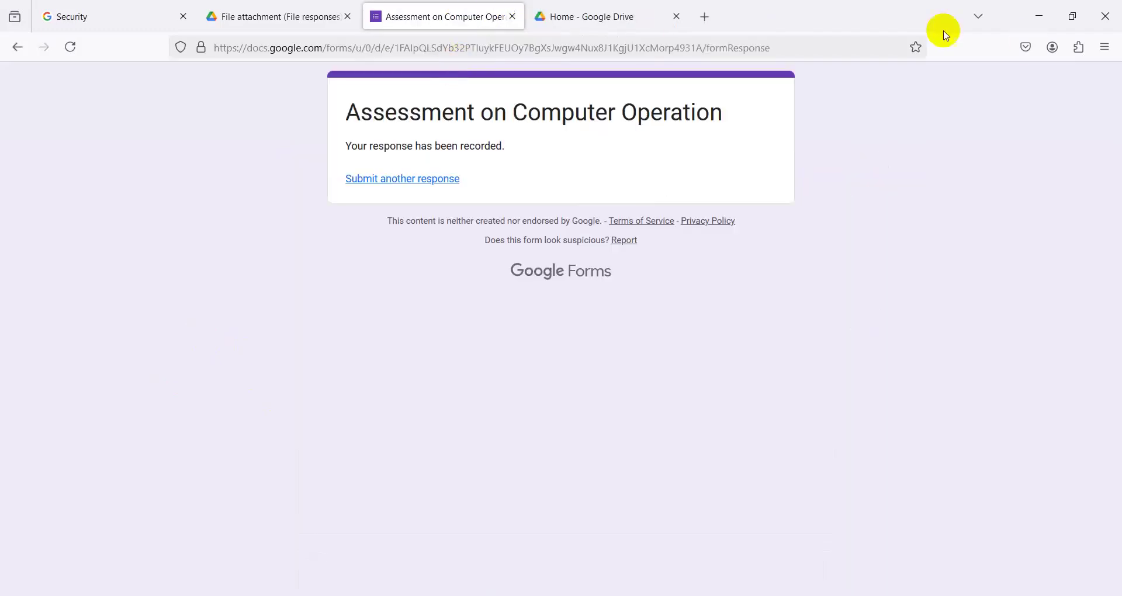
{"action": "left_click", "coordinate": [510, 16]}
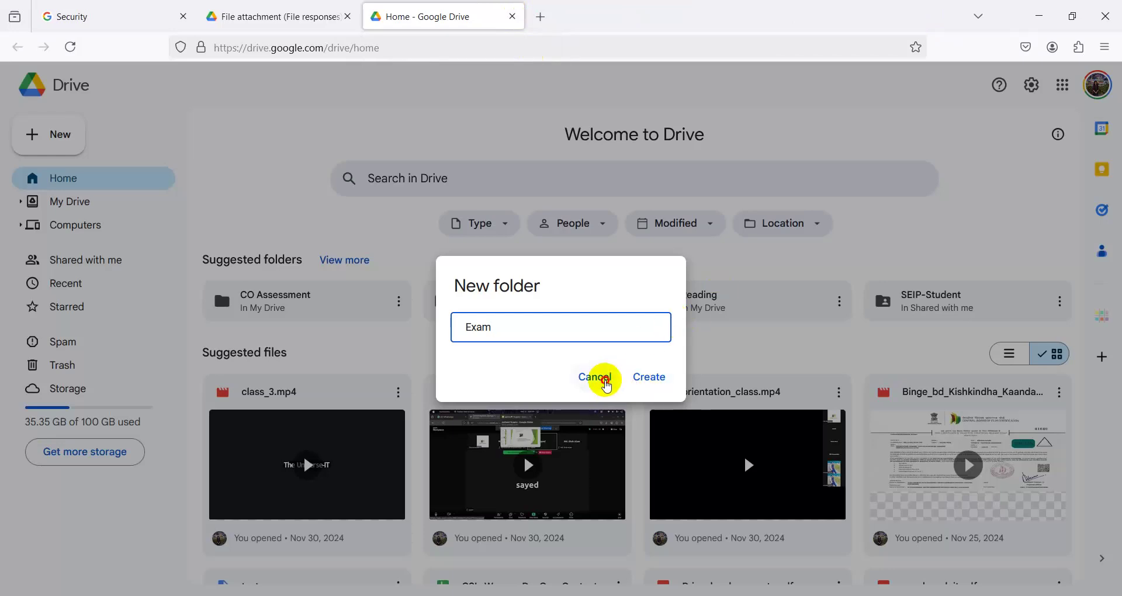
{"action": "left_click", "coordinate": [603, 379]}
{"action": "left_click", "coordinate": [1039, 15]}
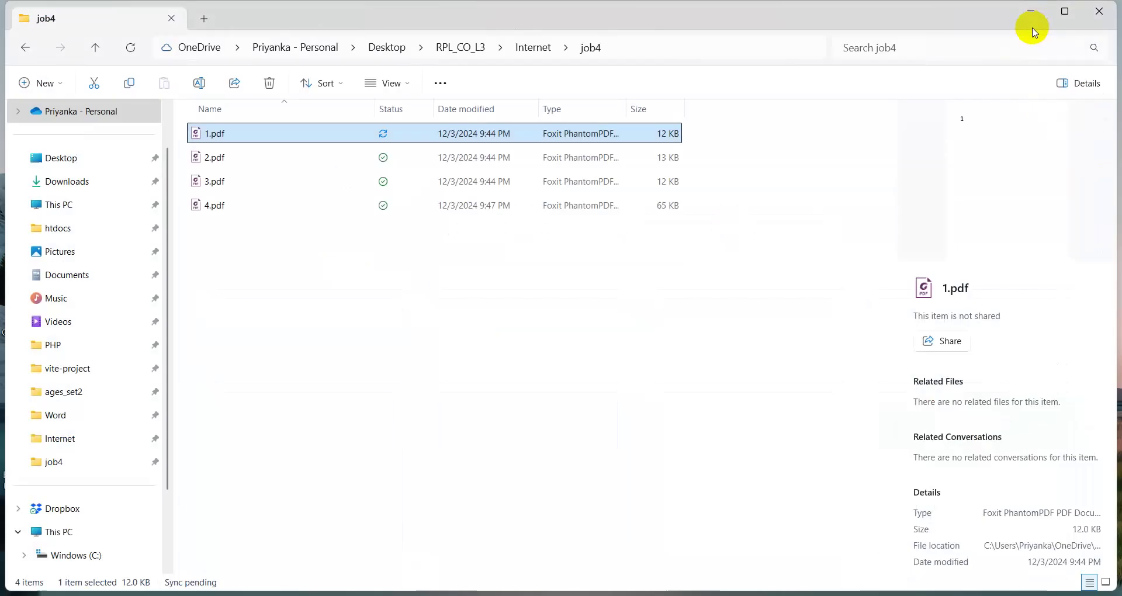
{"action": "left_click", "coordinate": [1020, 22]}
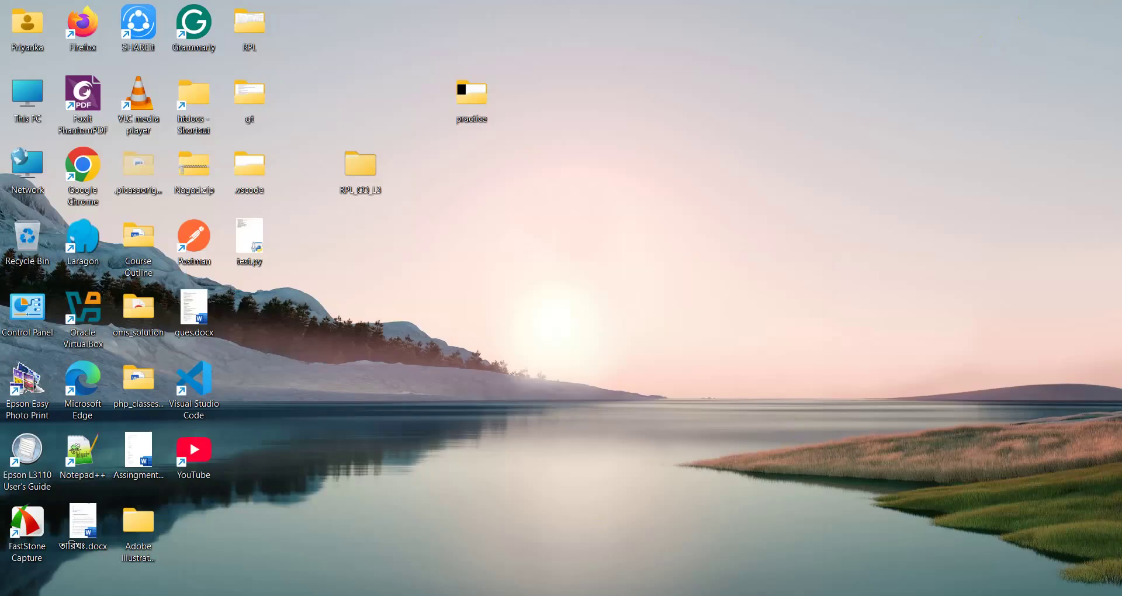
- Bring Word back and scroll to the Job 04 B Zoom meeting task
{"action": "key", "text": "alt+Tab"}
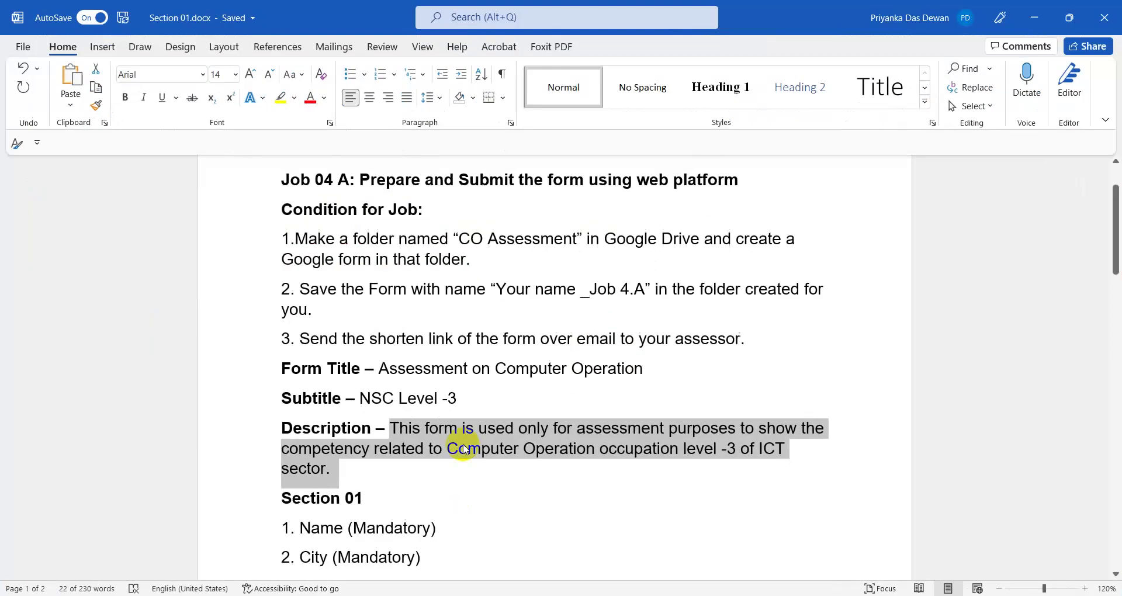
{"action": "scroll", "coordinate": [471, 521], "scroll_direction": "down", "scroll_amount": 15}
{"action": "scroll", "coordinate": [476, 519], "scroll_direction": "down", "scroll_amount": 1}
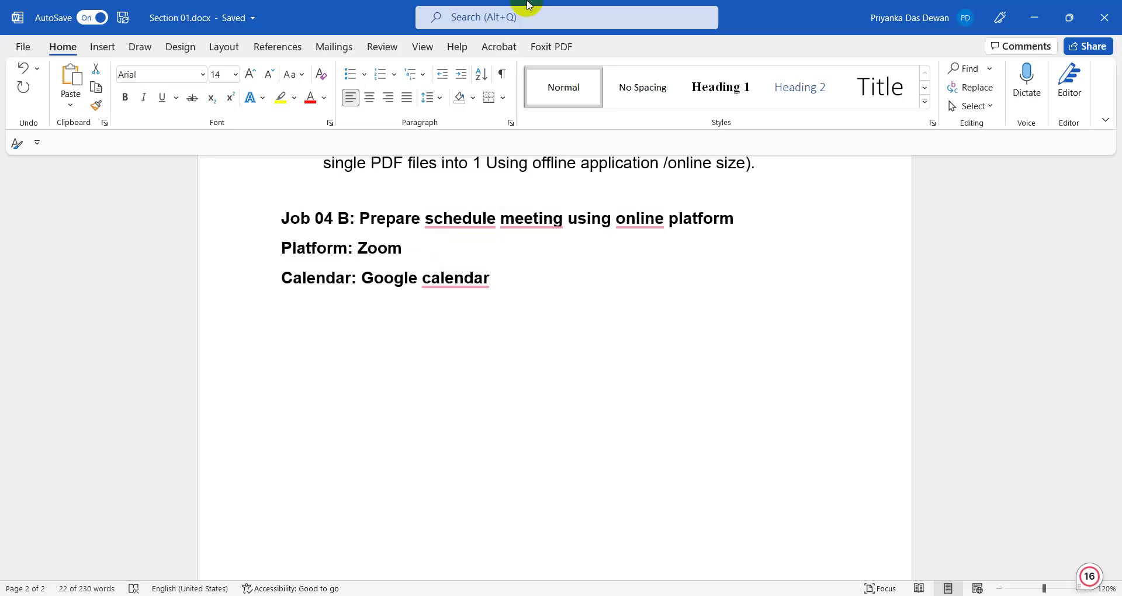
- Minimise Word and refresh the desktop
{"action": "left_click", "coordinate": [1023, 22]}
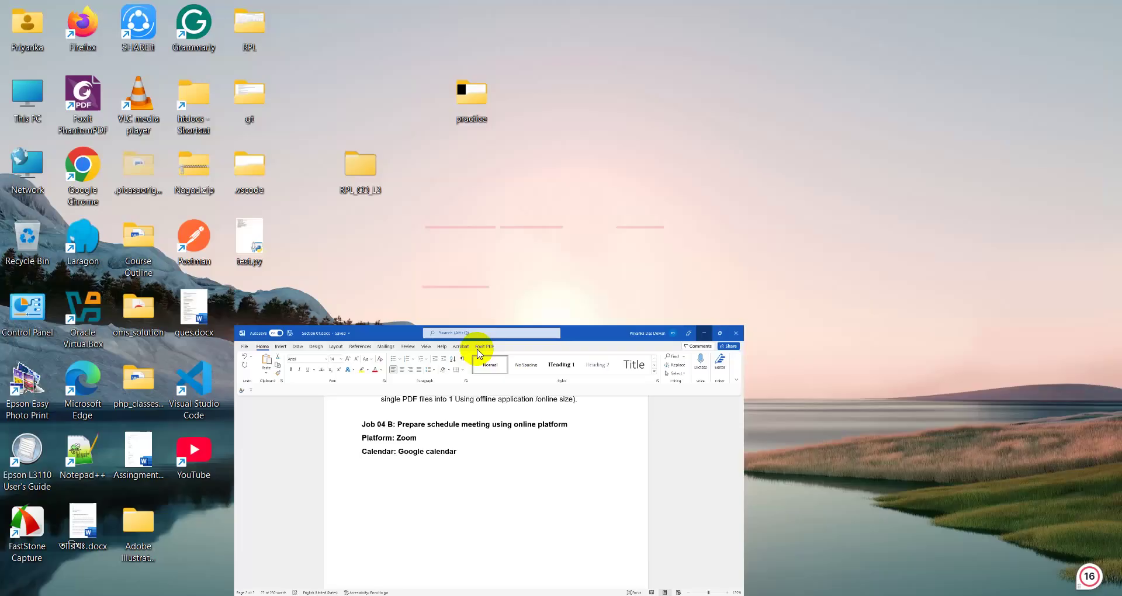
{"action": "right_click", "coordinate": [453, 344]}
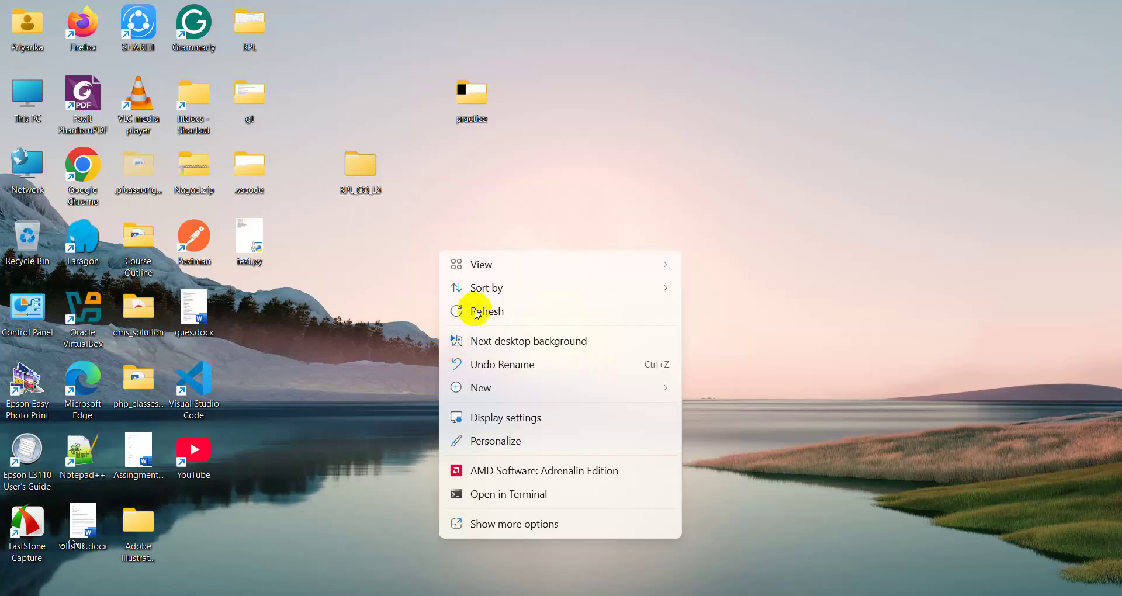
{"action": "left_click", "coordinate": [457, 309]}
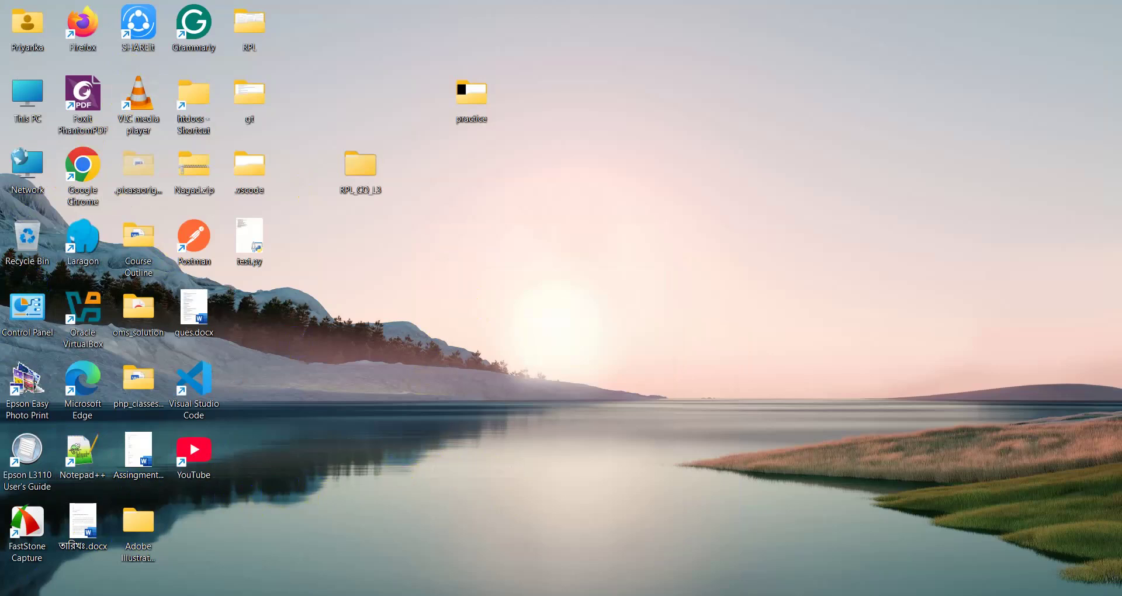
- Search Windows for 'zoom' and launch Zoom Workplace
{"action": "key", "text": "super+s"}
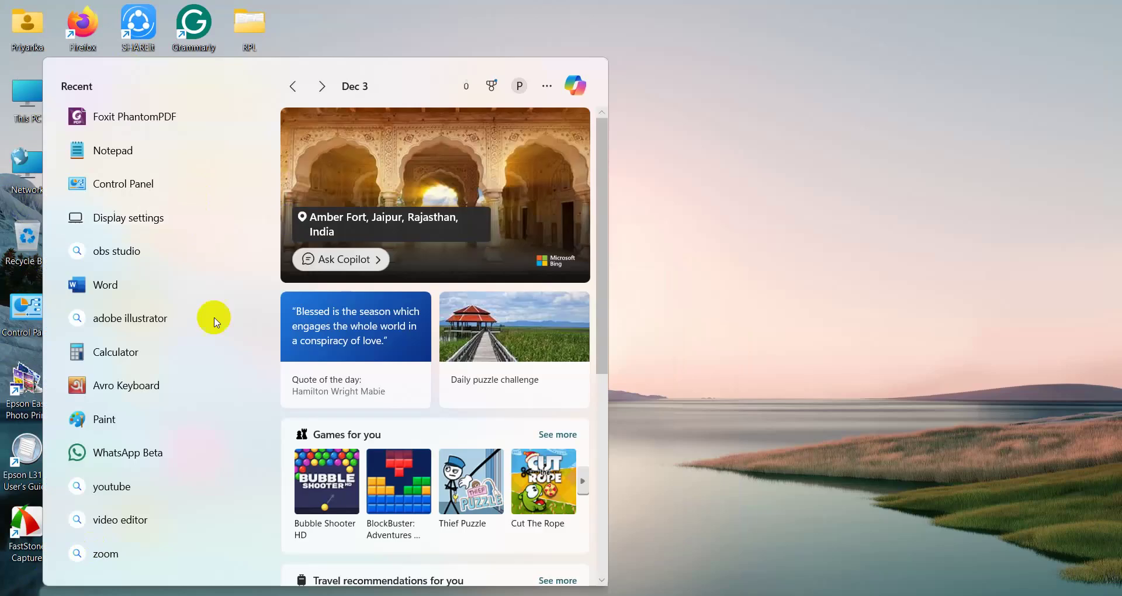
{"action": "left_click", "coordinate": [179, 560]}
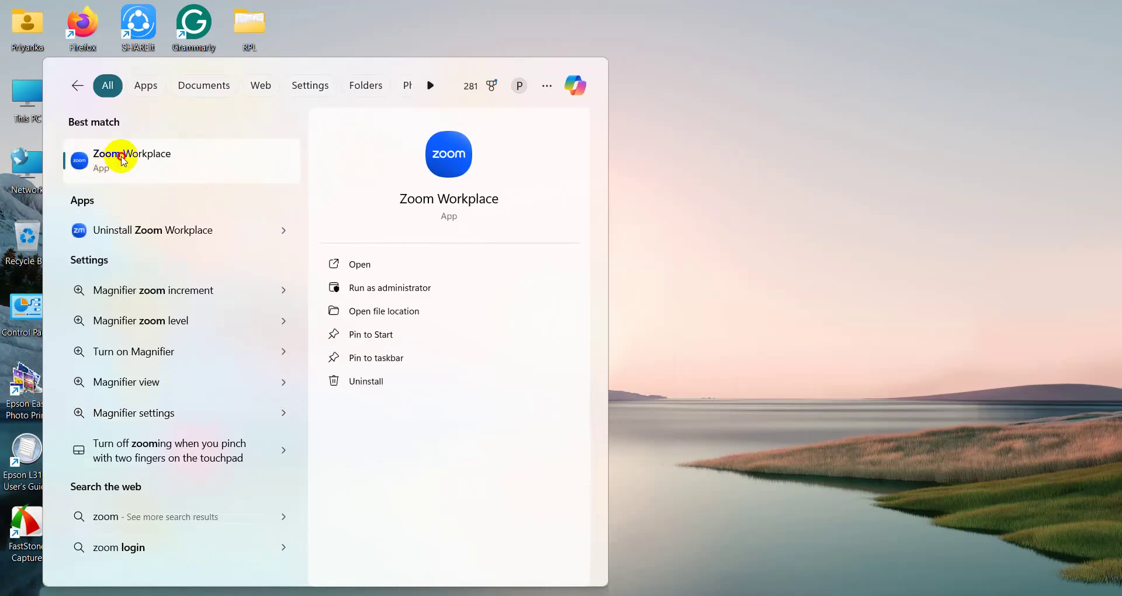
{"action": "left_click", "coordinate": [123, 160]}
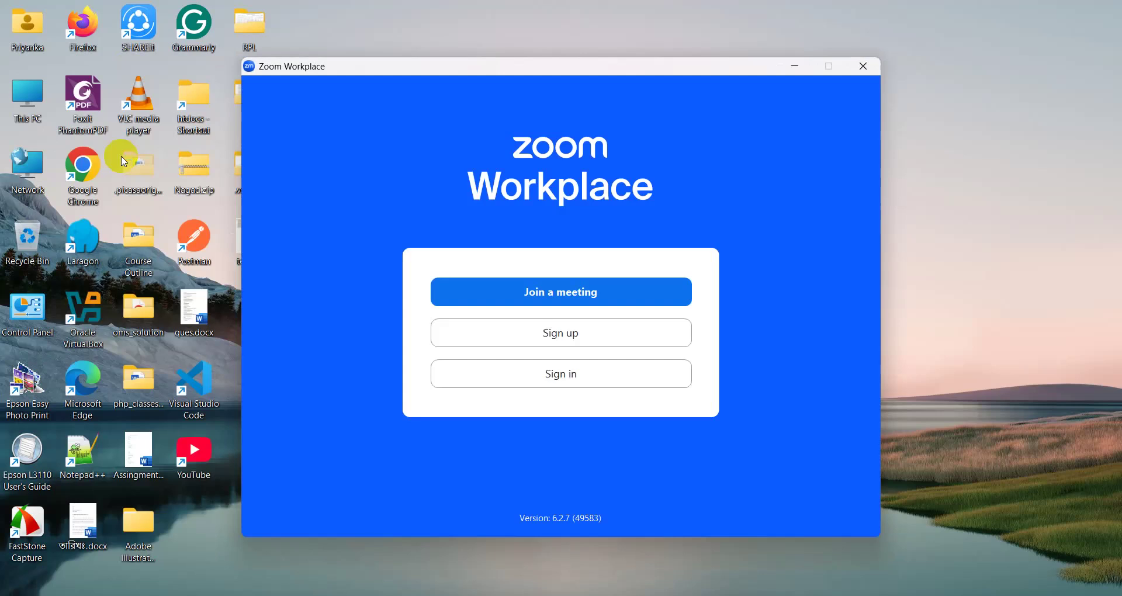
- Close Live Caption, start entering the account e-mail in Zoom sign-in, then go to Google Meet
{"action": "key", "text": "super+ctrl+l"}
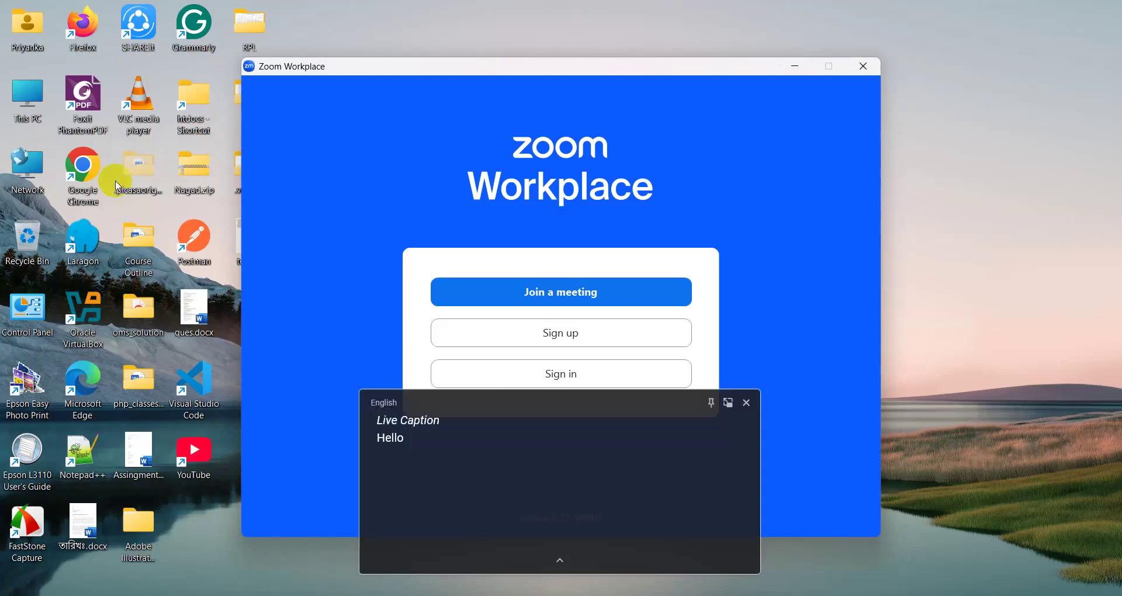
{"action": "left_click", "coordinate": [732, 401]}
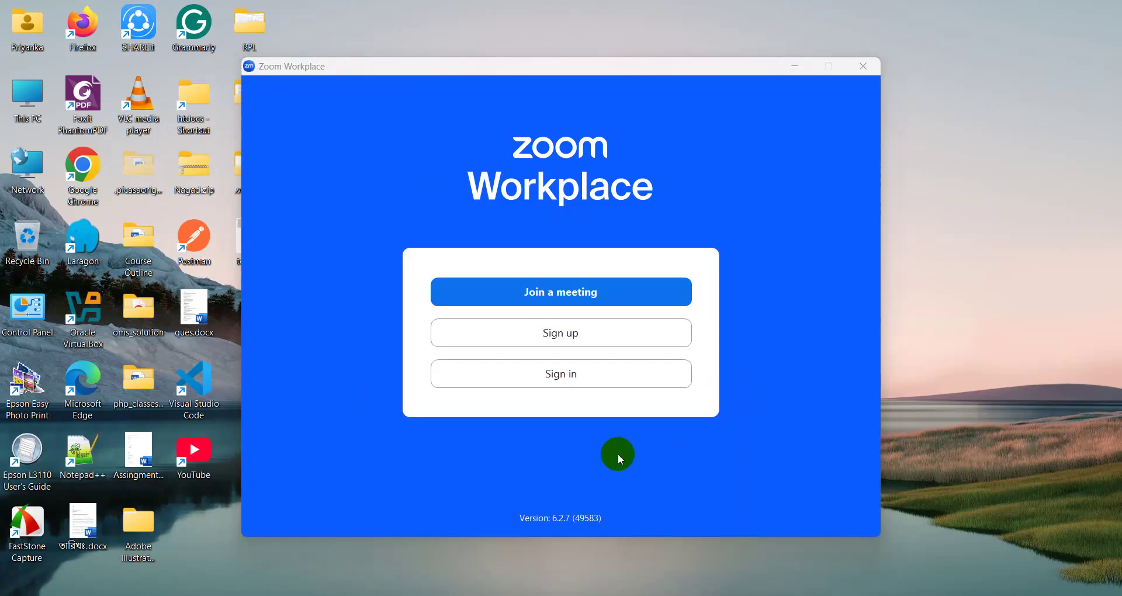
{"action": "left_click", "coordinate": [570, 383]}
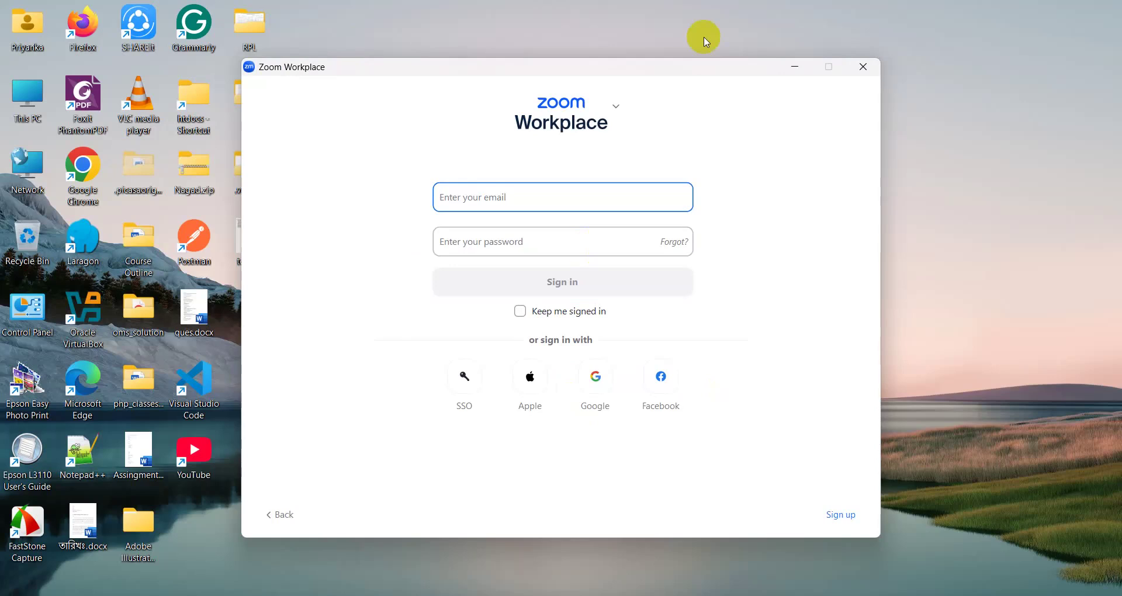
{"action": "type", "text": "priyanka"}
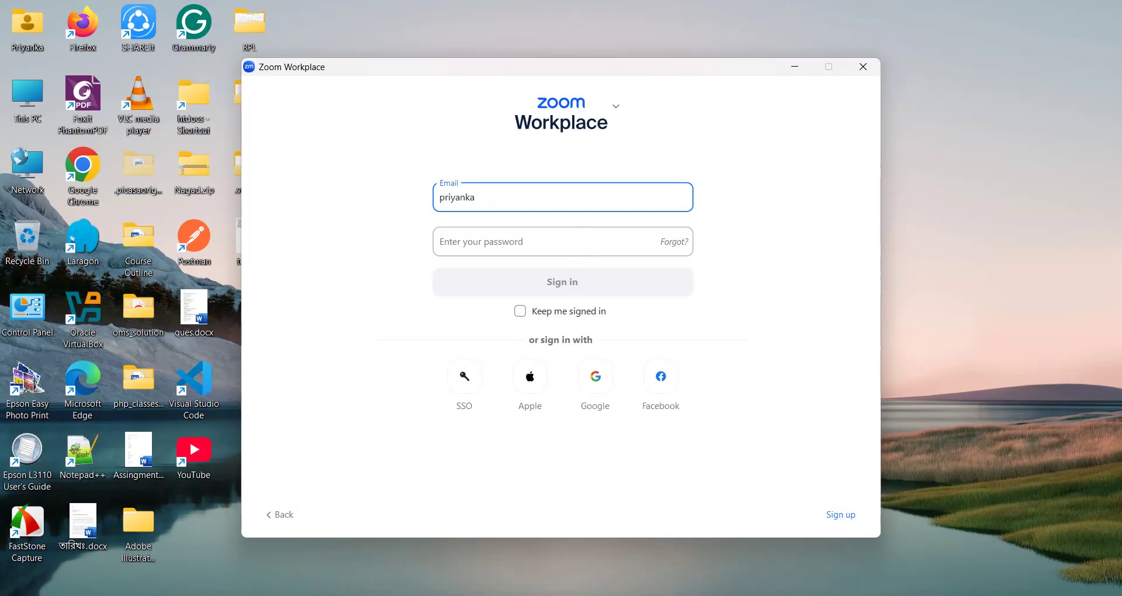
{"action": "key", "text": "alt+Tab"}
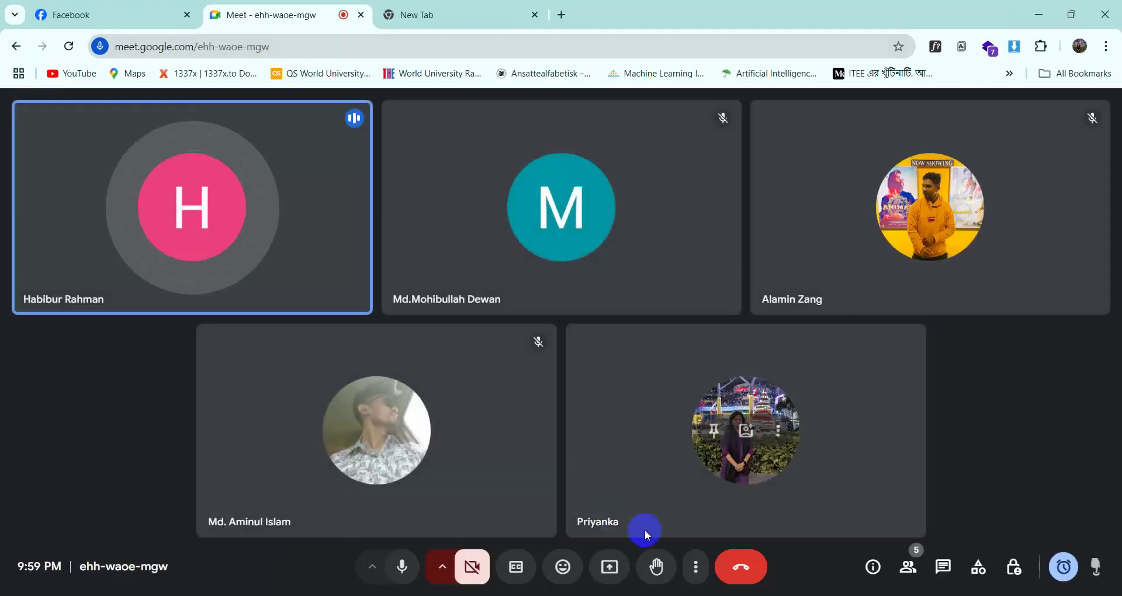
- Present the entire screen to the Meet call and suppress the mirror warning
{"action": "left_click", "coordinate": [609, 568]}
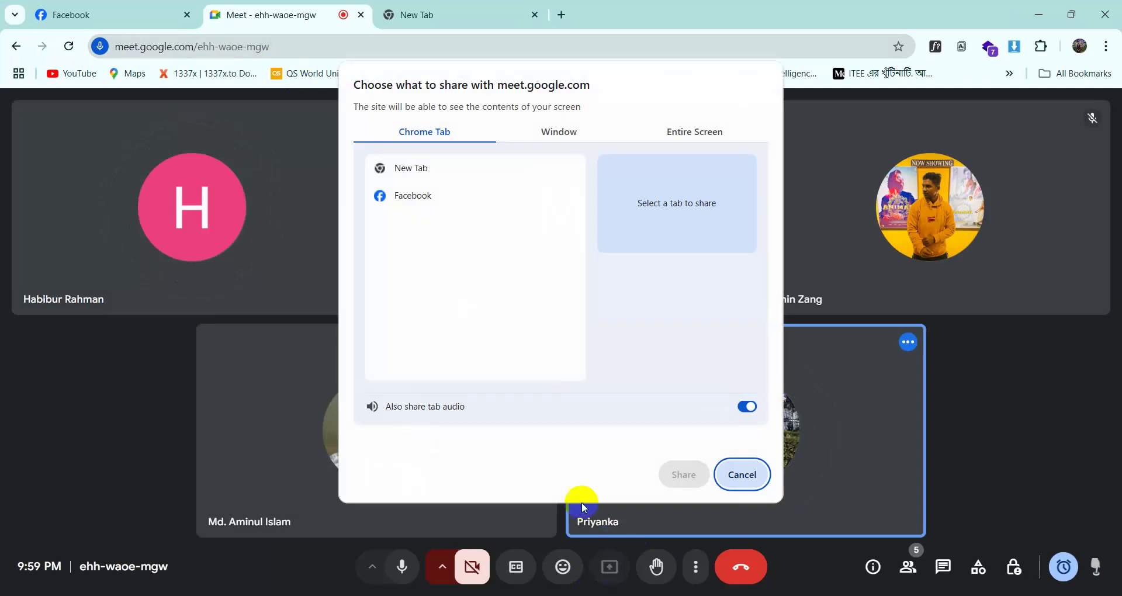
{"action": "left_click", "coordinate": [668, 139]}
{"action": "left_click", "coordinate": [535, 222]}
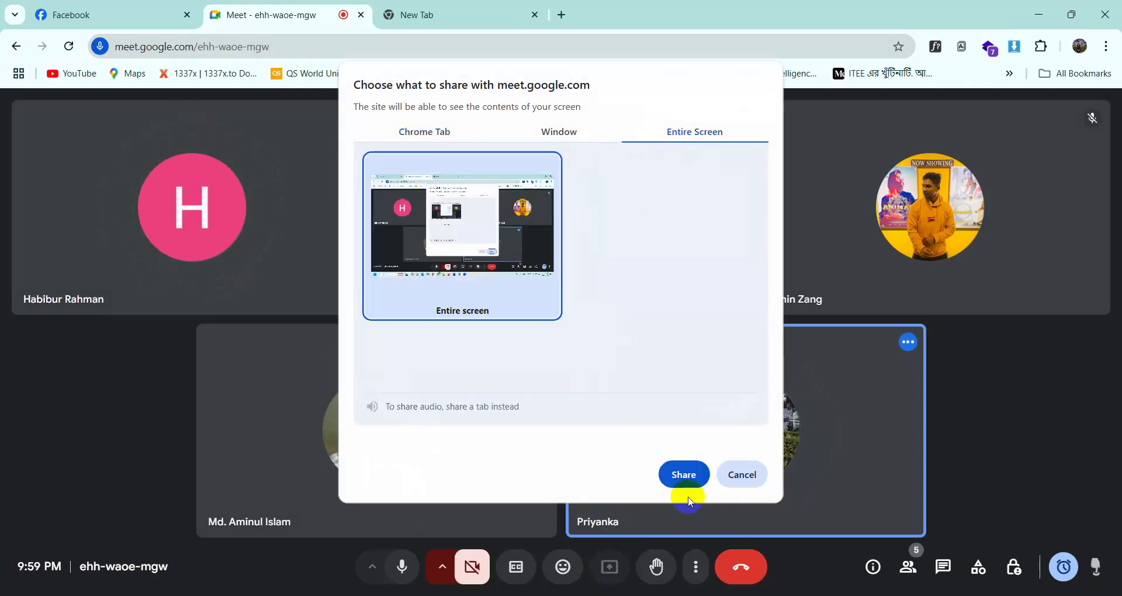
{"action": "left_click", "coordinate": [683, 474]}
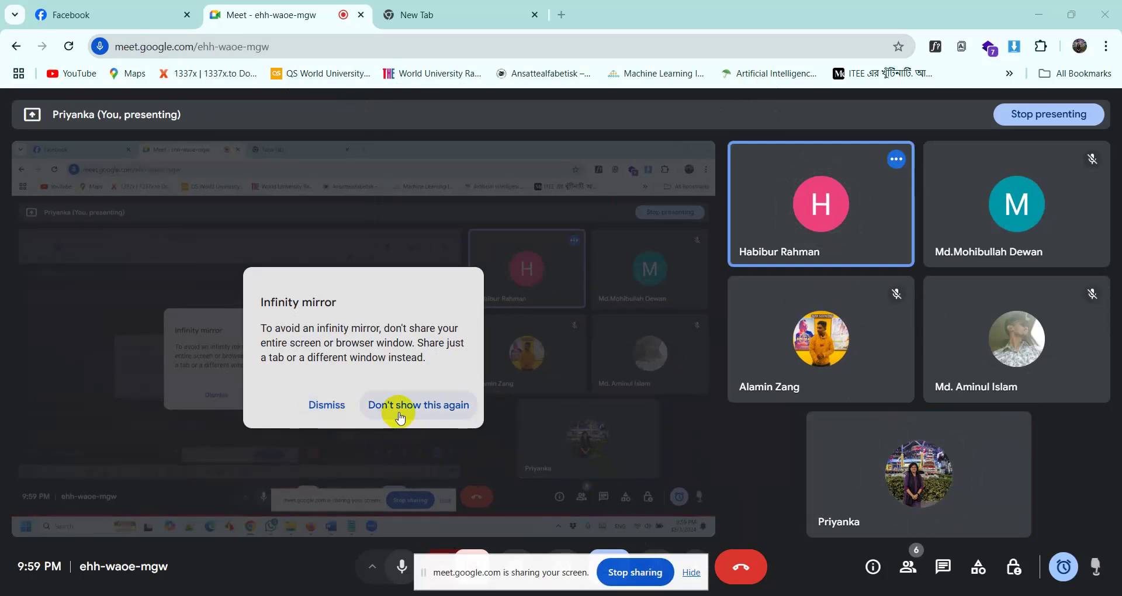
{"action": "left_click", "coordinate": [440, 409]}
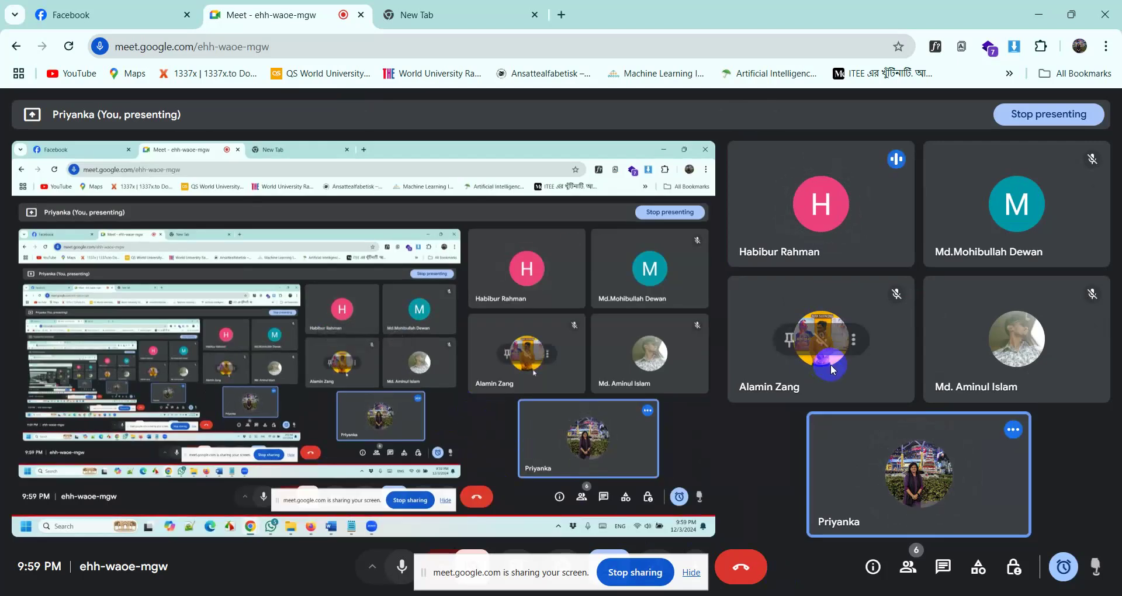
- Check the participant list, then minimise the Meet window
{"action": "left_click", "coordinate": [907, 574]}
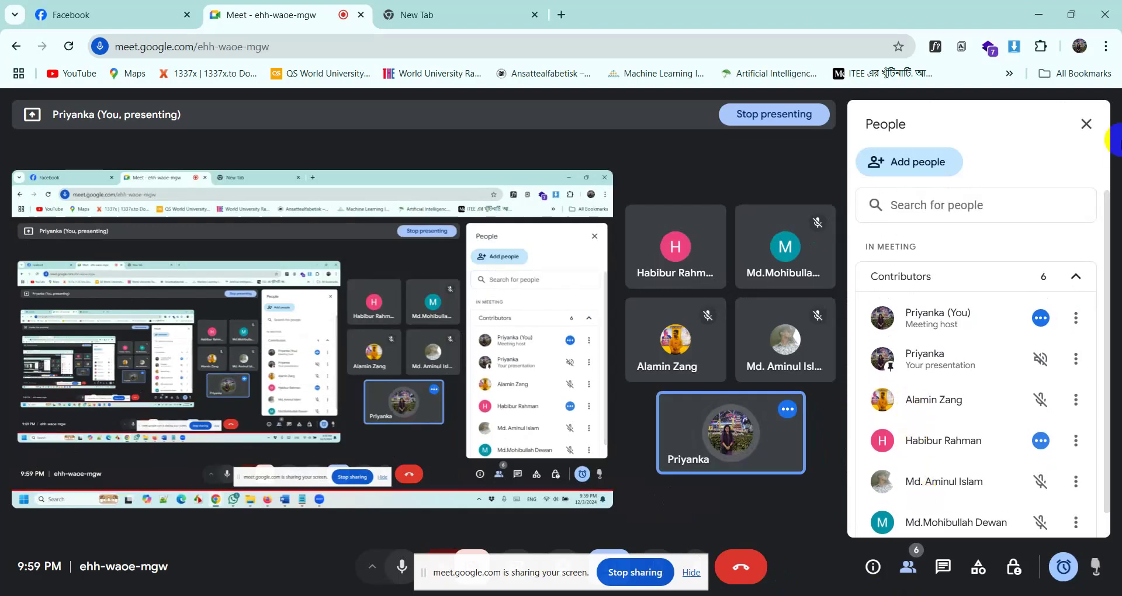
{"action": "left_click", "coordinate": [1086, 124]}
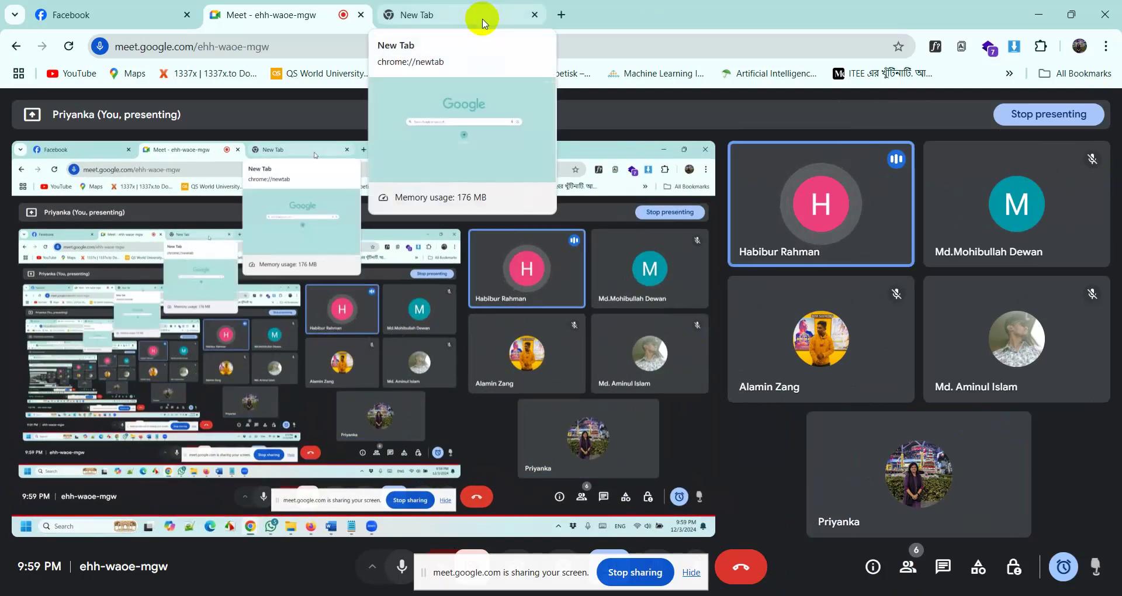
{"action": "left_click", "coordinate": [1046, 16]}
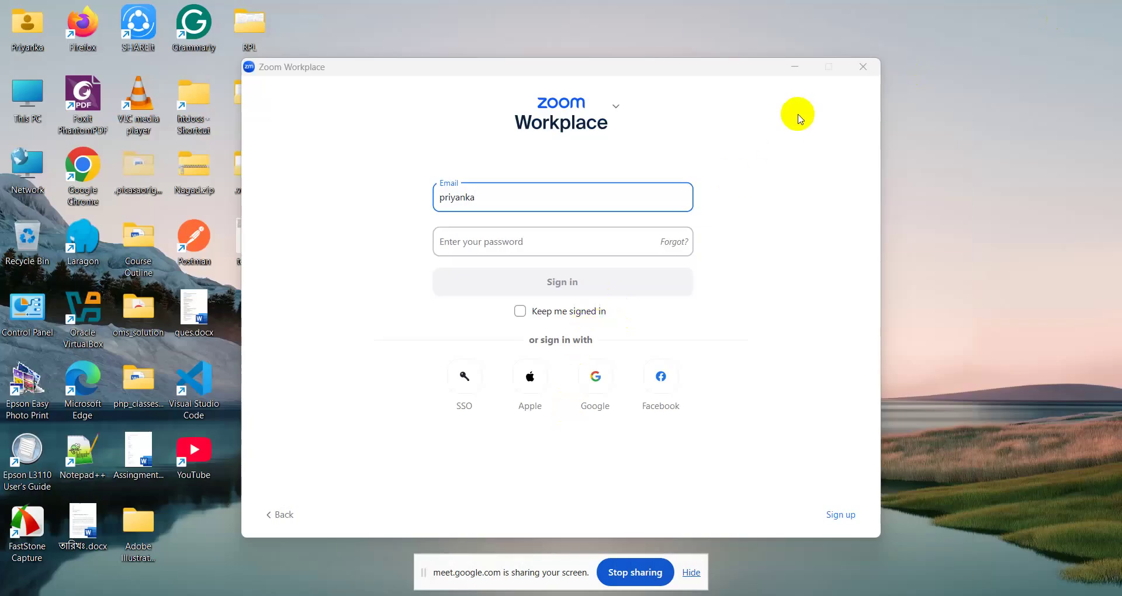
- Re-enter the saved account's email address in the Zoom sign-in email field
{"action": "left_click", "coordinate": [533, 194]}
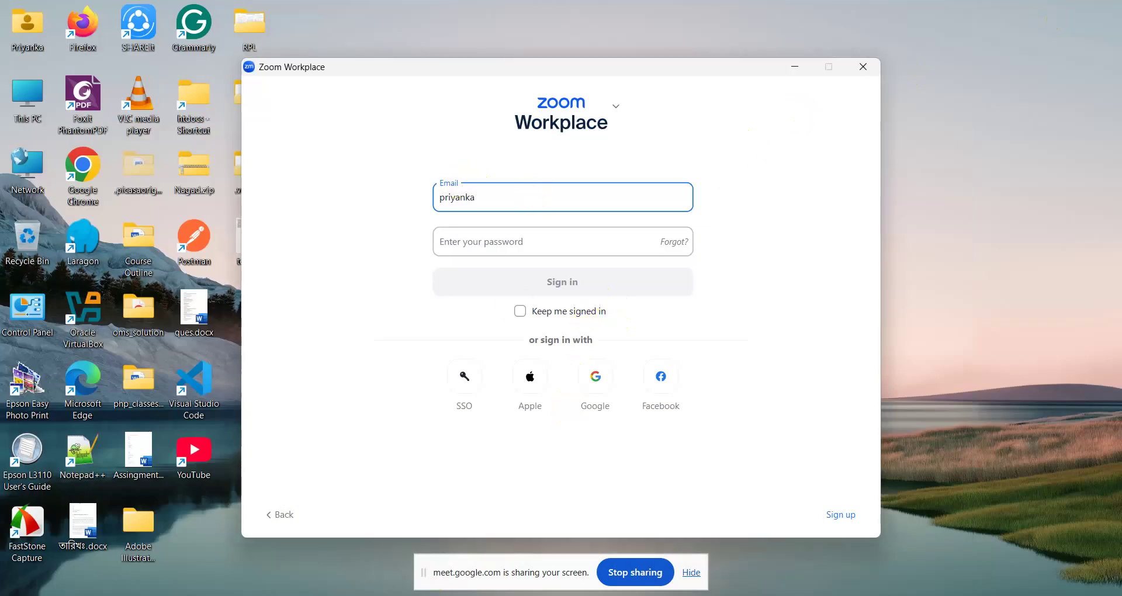
{"action": "left_click", "coordinate": [522, 560]}
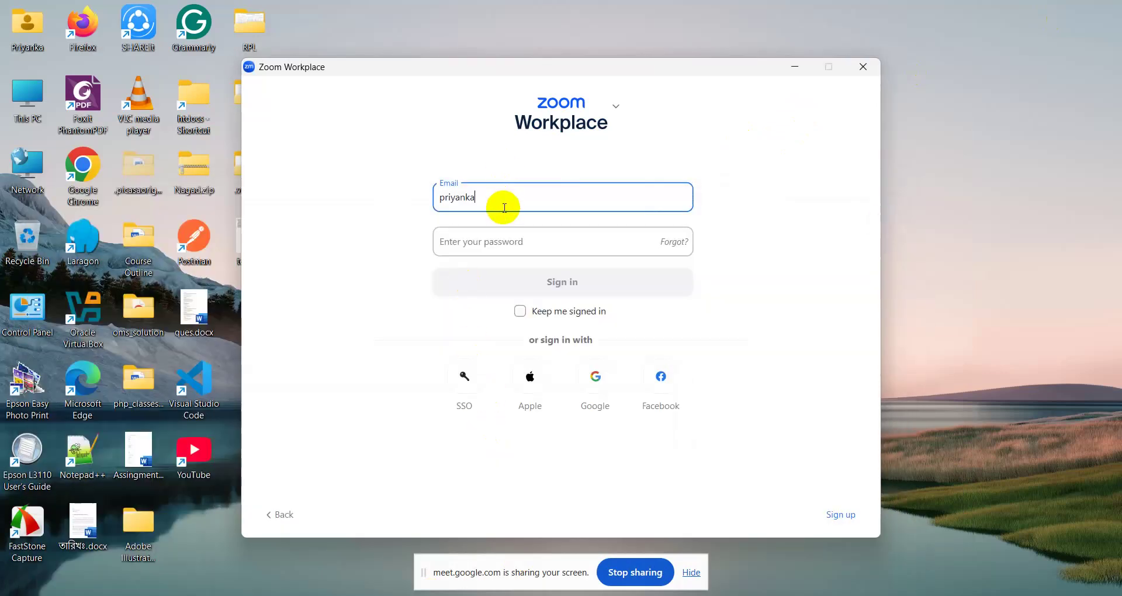
{"action": "key", "text": "BackSpace"}
{"action": "key", "text": "BackSpace"}
{"action": "key", "text": "BackSpace"}
{"action": "key", "text": "BackSpace"}
{"action": "key", "text": "BackSpace"}
{"action": "key", "text": "BackSpace"}
{"action": "key", "text": "BackSpace"}
{"action": "key", "text": "BackSpace"}
{"action": "type", "text": "p"}
{"action": "key", "text": "BackSpace"}
- Start the password, then erase it and the email so both fields are blank
{"action": "left_click", "coordinate": [486, 253]}
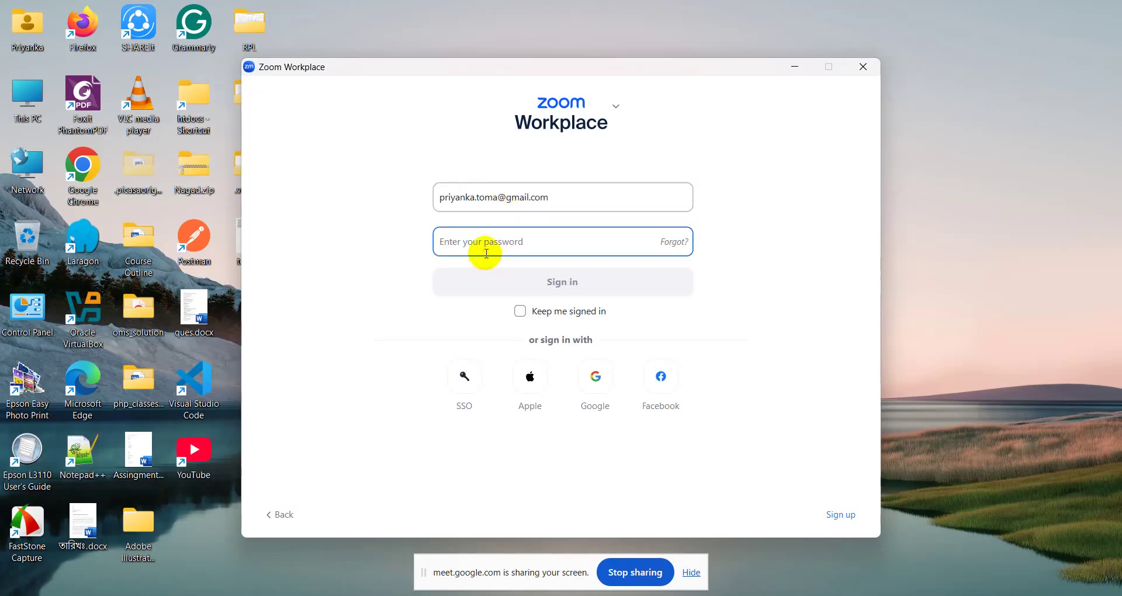
{"action": "type", "text": "*"}
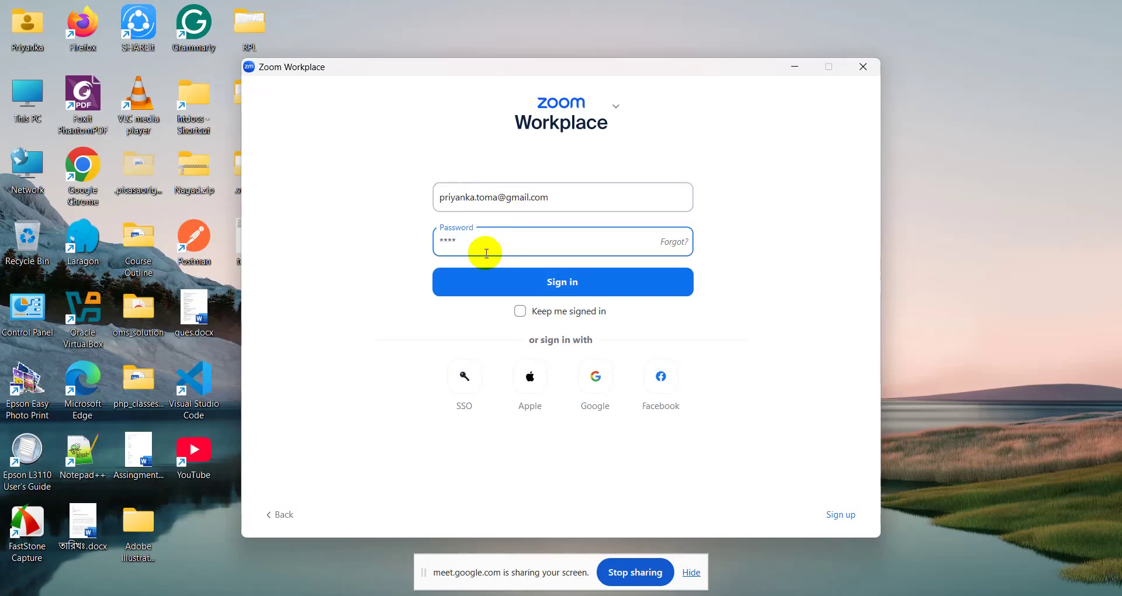
{"action": "key", "text": "BackSpace"}
{"action": "key", "text": "BackSpace"}
{"action": "key", "text": "BackSpace"}
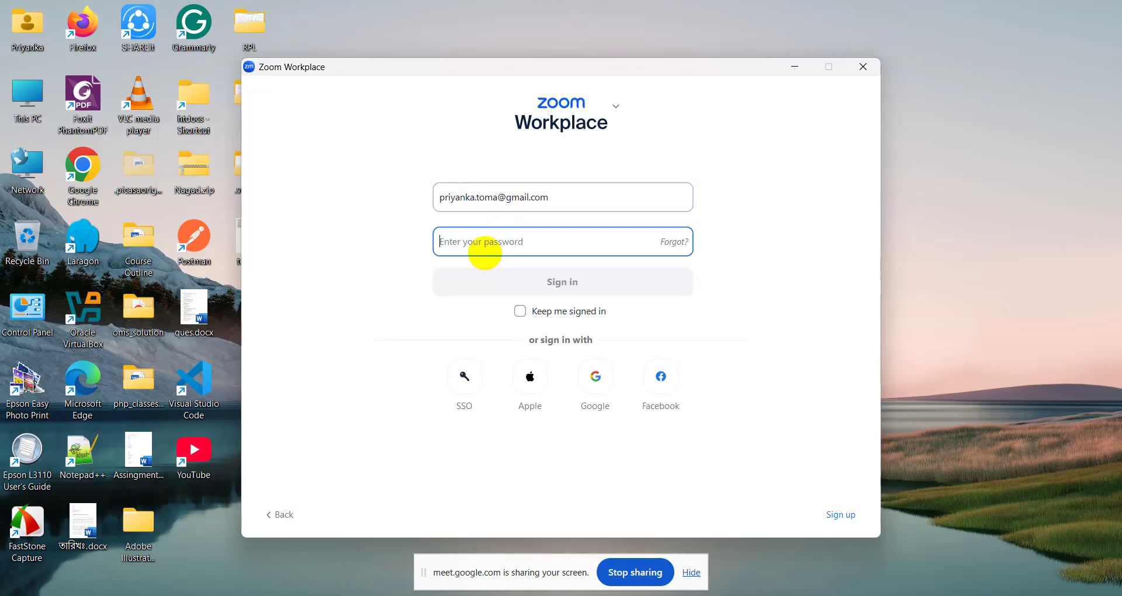
{"action": "key", "text": "Num_Lock"}
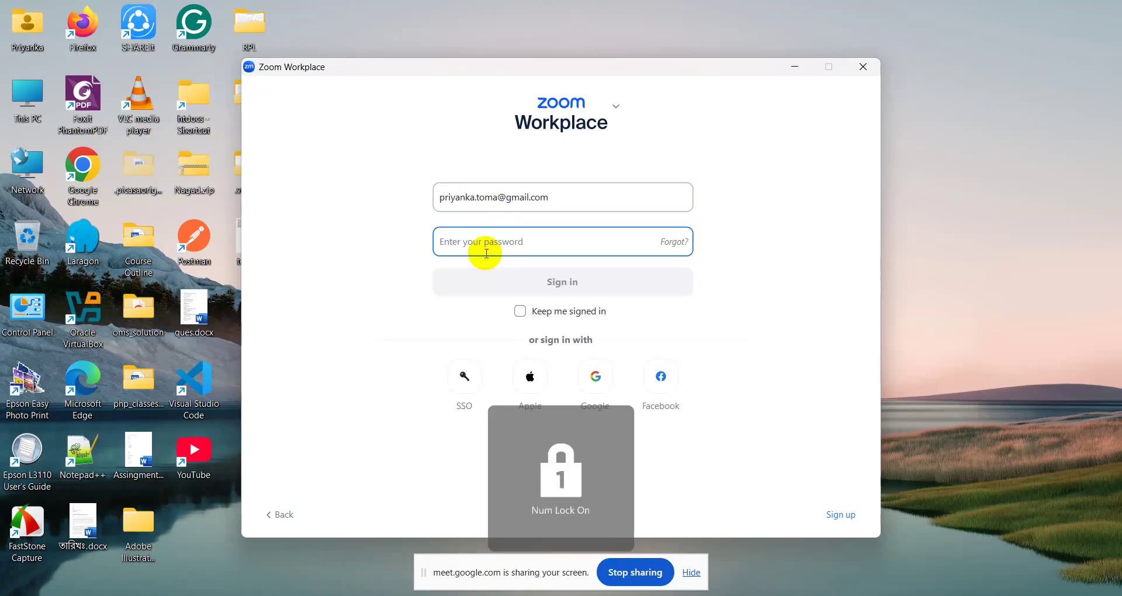
{"action": "left_click", "coordinate": [570, 196]}
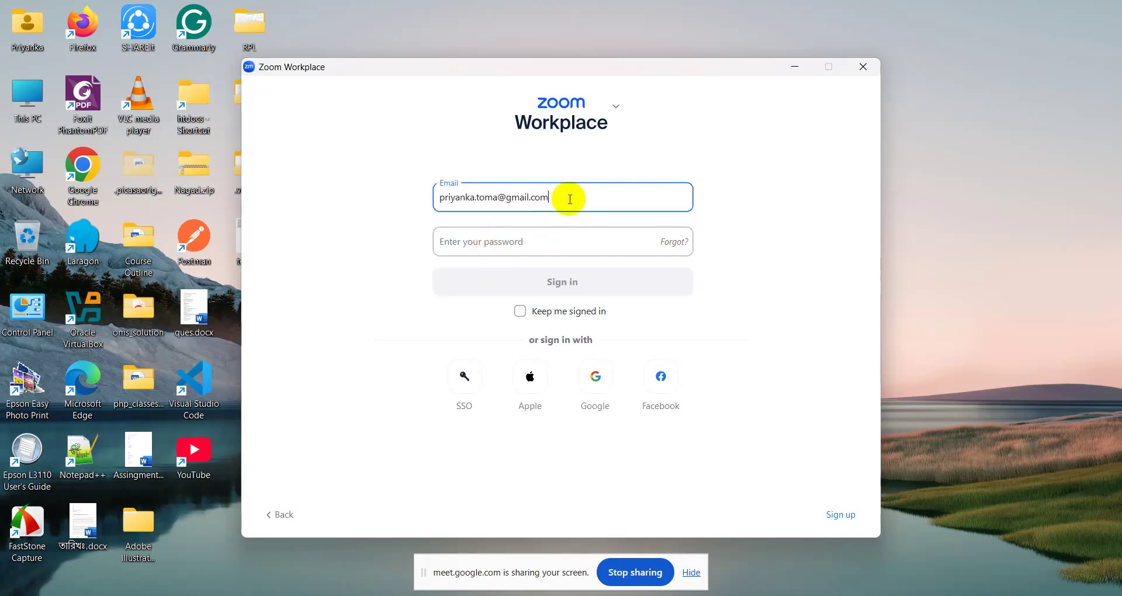
{"action": "key", "text": "BackSpace"}
{"action": "key", "text": "BackSpace"}
{"action": "key", "text": "BackSpace"}
{"action": "key", "text": "BackSpace"}
{"action": "key", "text": "BackSpace"}
{"action": "key", "text": "BackSpace"}
{"action": "key", "text": "BackSpace"}
{"action": "key", "text": "BackSpace"}
{"action": "key", "text": "BackSpace"}
{"action": "key", "text": "BackSpace"}
{"action": "key", "text": "BackSpace"}
{"action": "key", "text": "BackSpace"}
{"action": "key", "text": "BackSpace"}
{"action": "key", "text": "BackSpace"}
{"action": "key", "text": "BackSpace"}
{"action": "key", "text": "BackSpace"}
{"action": "key", "text": "BackSpace"}
{"action": "key", "text": "BackSpace"}
{"action": "key", "text": "BackSpace"}
{"action": "key", "text": "BackSpace"}
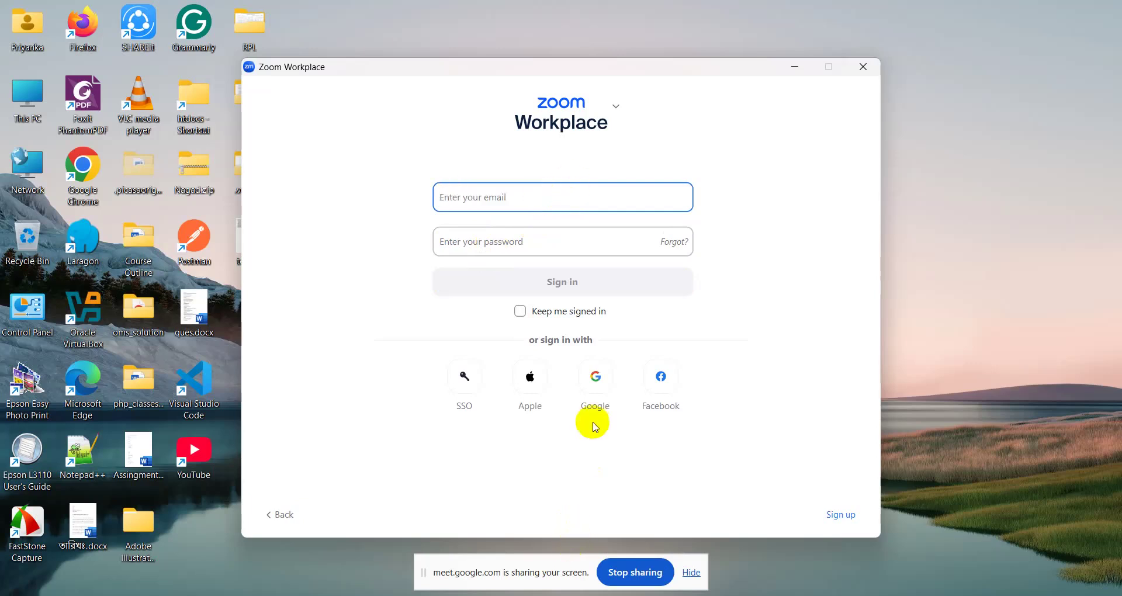
- Sign in to Zoom with Google, choosing the account and approving to continue
{"action": "left_click", "coordinate": [601, 377]}
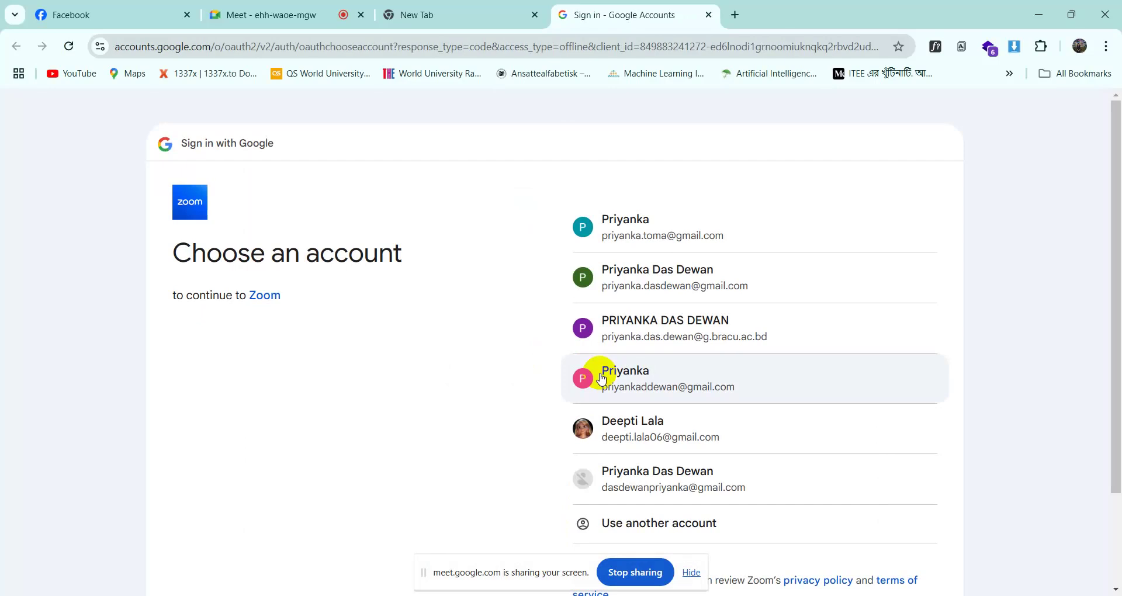
{"action": "left_click", "coordinate": [651, 241]}
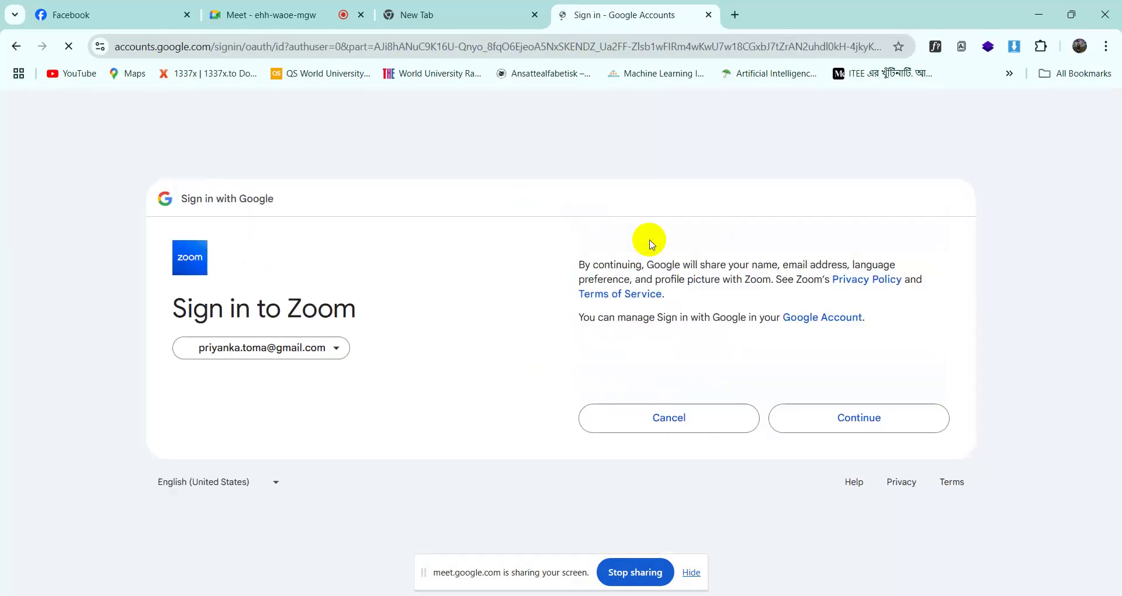
{"action": "left_click", "coordinate": [856, 425]}
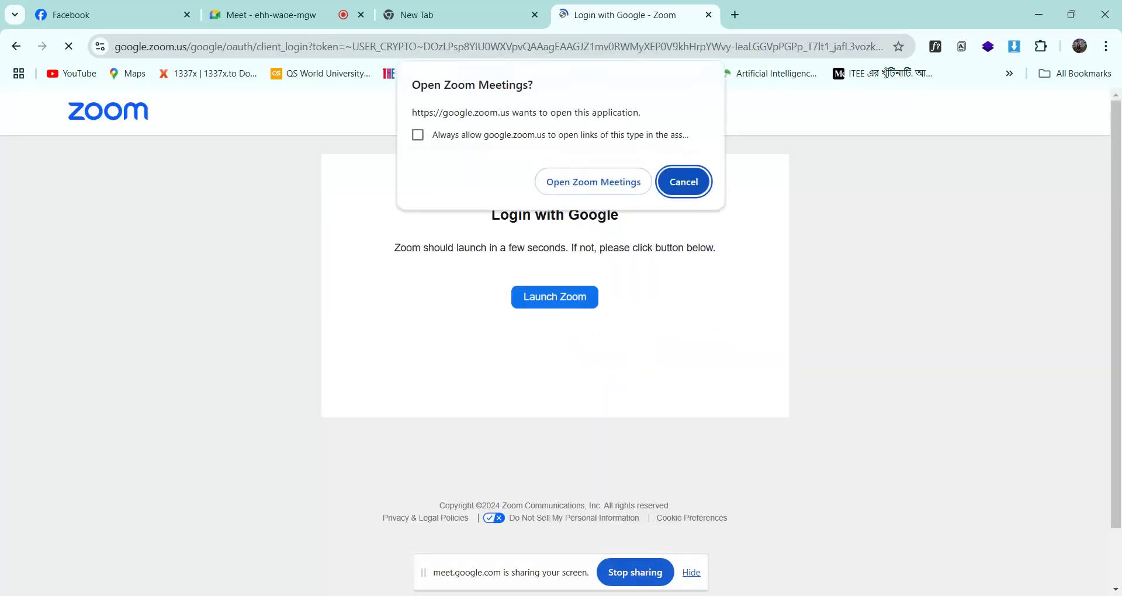
- Redo the Google sign-in with the first account and let the browser open Zoom Workplace
{"action": "key", "text": "alt+Tab"}
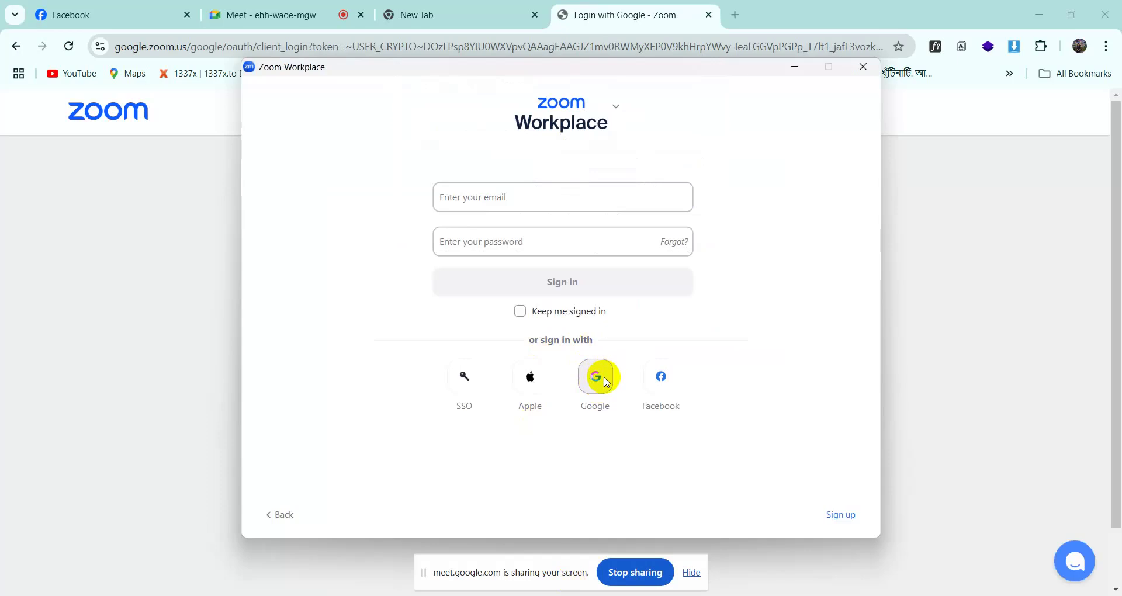
{"action": "left_click", "coordinate": [605, 380]}
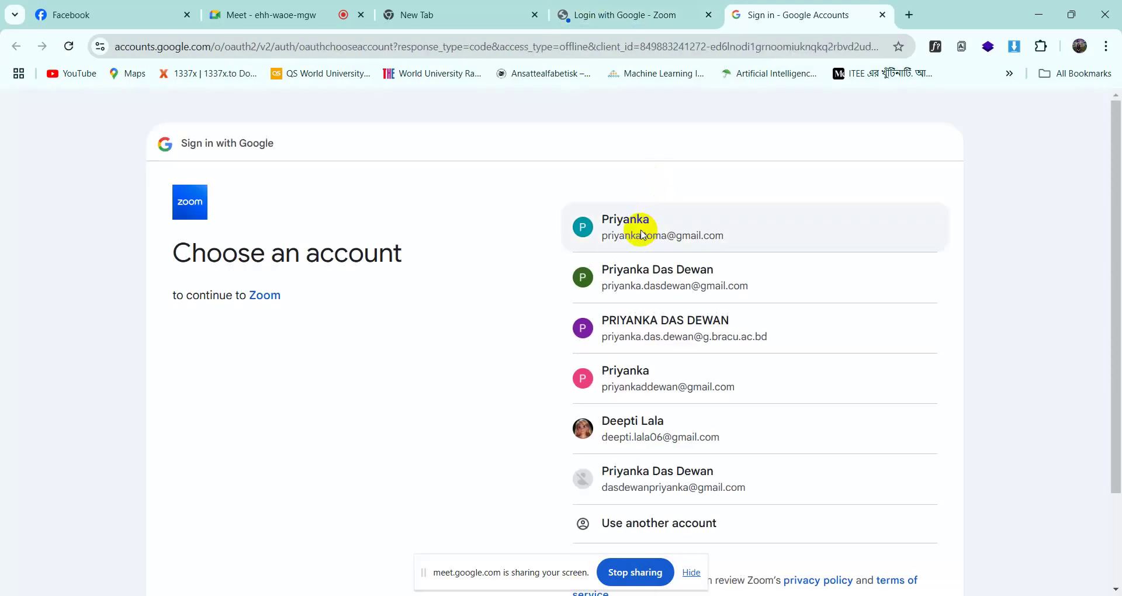
{"action": "left_click", "coordinate": [643, 234]}
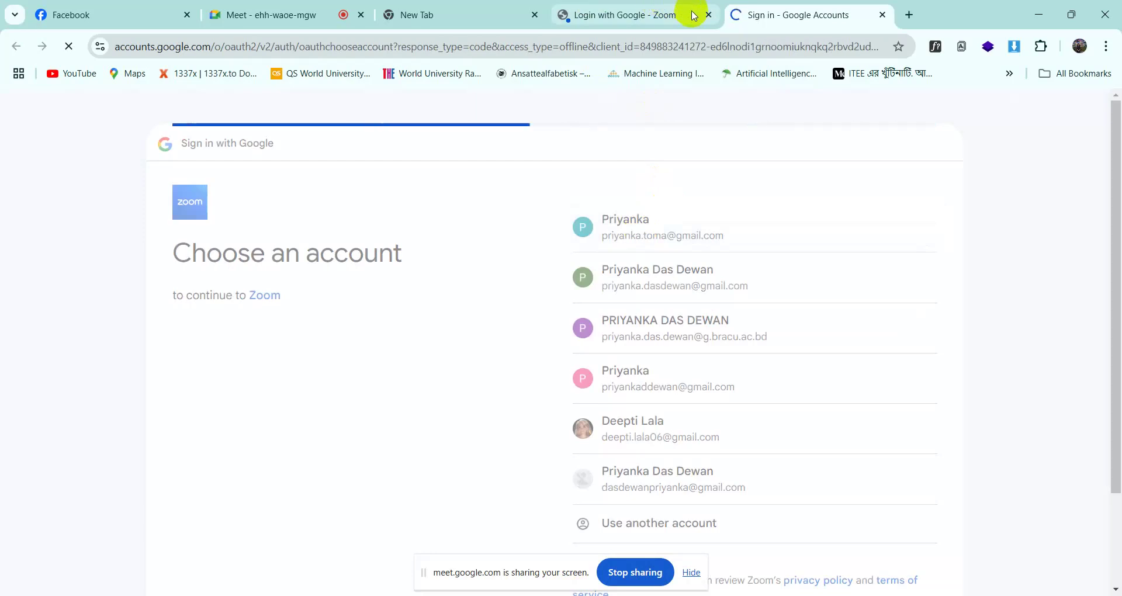
{"action": "left_click", "coordinate": [906, 413]}
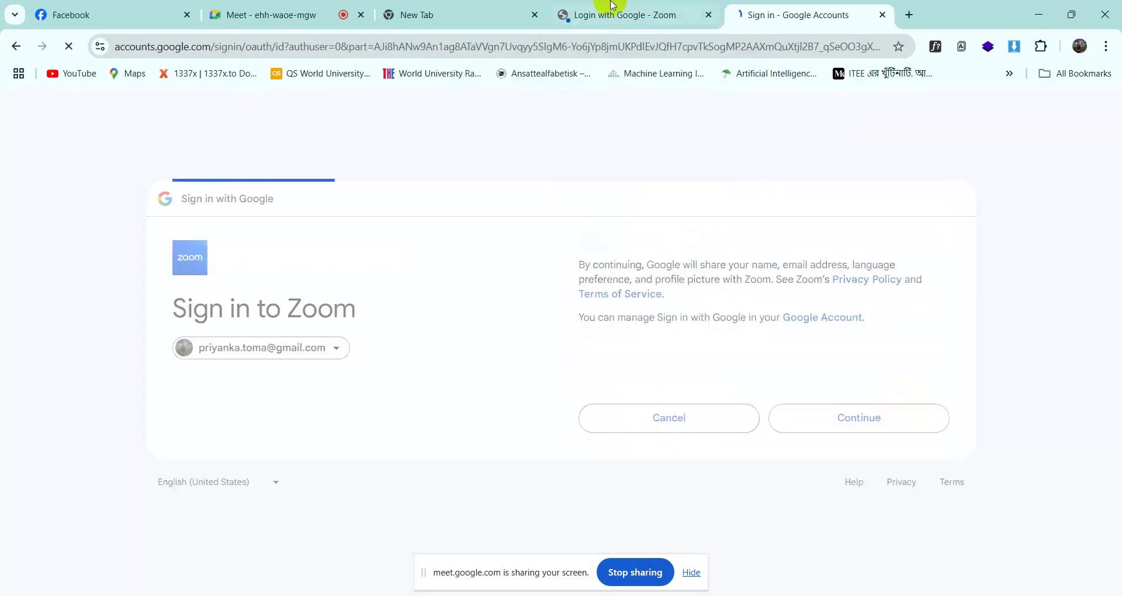
{"action": "left_click", "coordinate": [707, 14]}
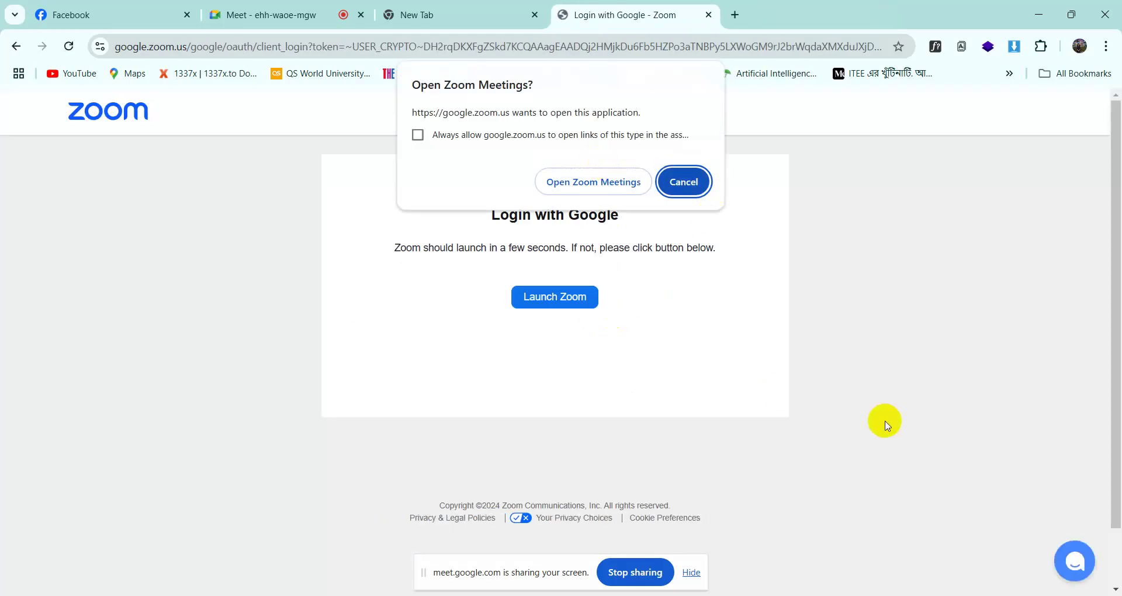
{"action": "left_click", "coordinate": [582, 182]}
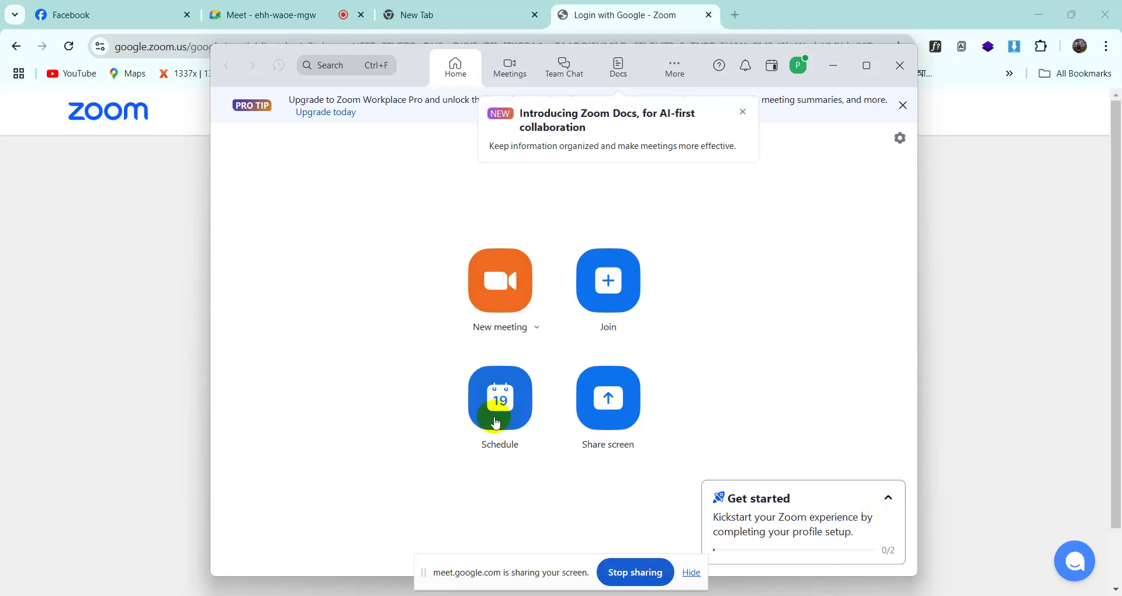
- Replace the start of the meeting topic with 'Assess', then reopen the Schedule Meeting form
{"action": "left_click", "coordinate": [496, 422]}
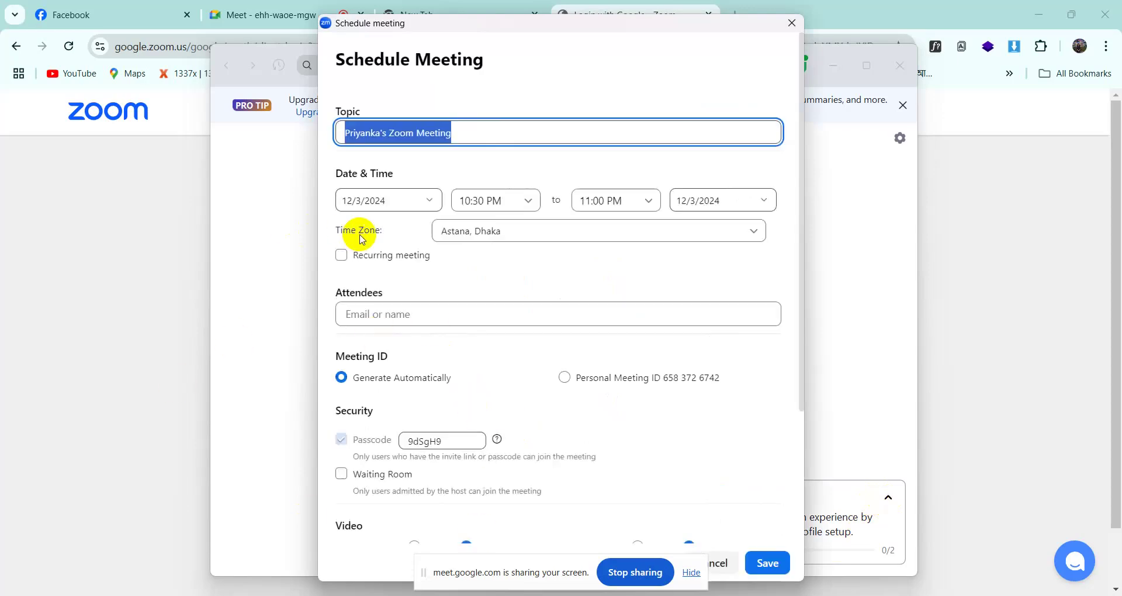
{"action": "left_click", "coordinate": [466, 134]}
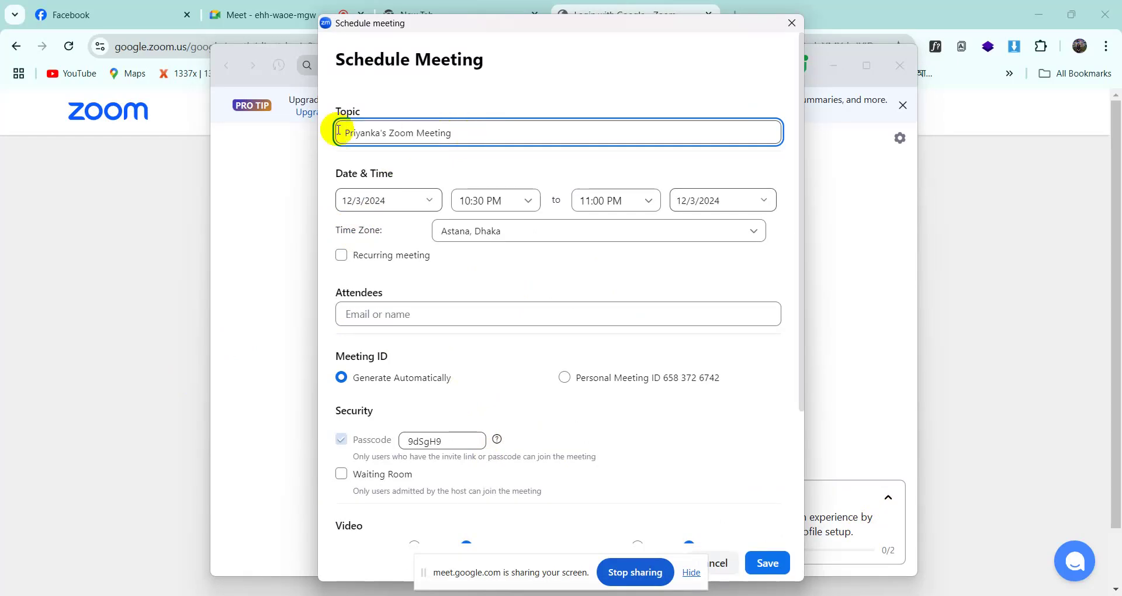
{"action": "left_click_drag", "start_coordinate": [388, 134], "coordinate": [337, 136]}
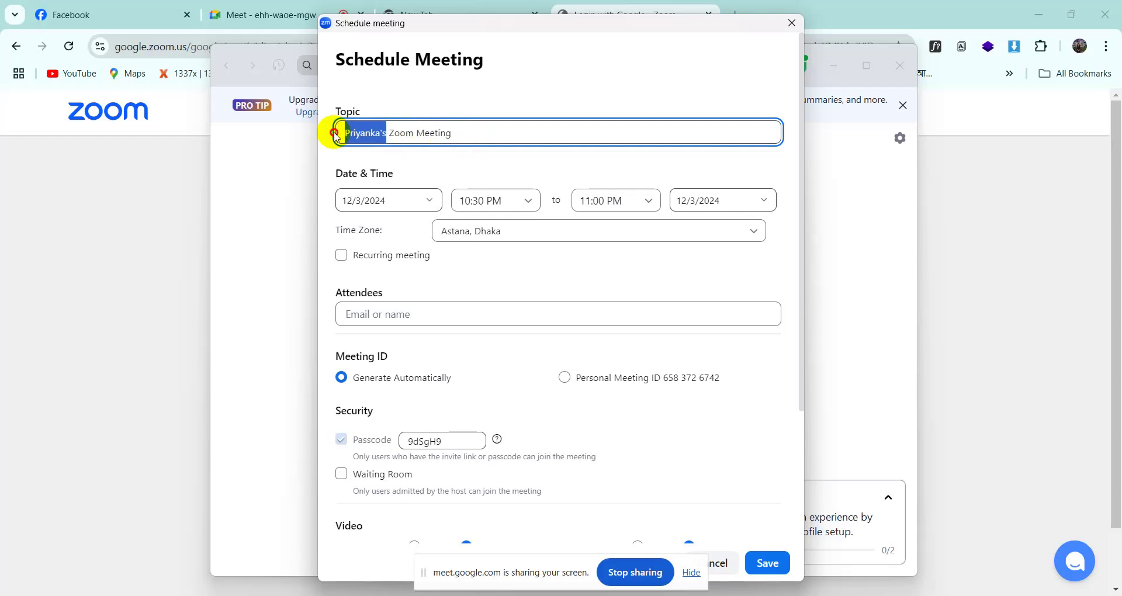
{"action": "type", "text": "A"}
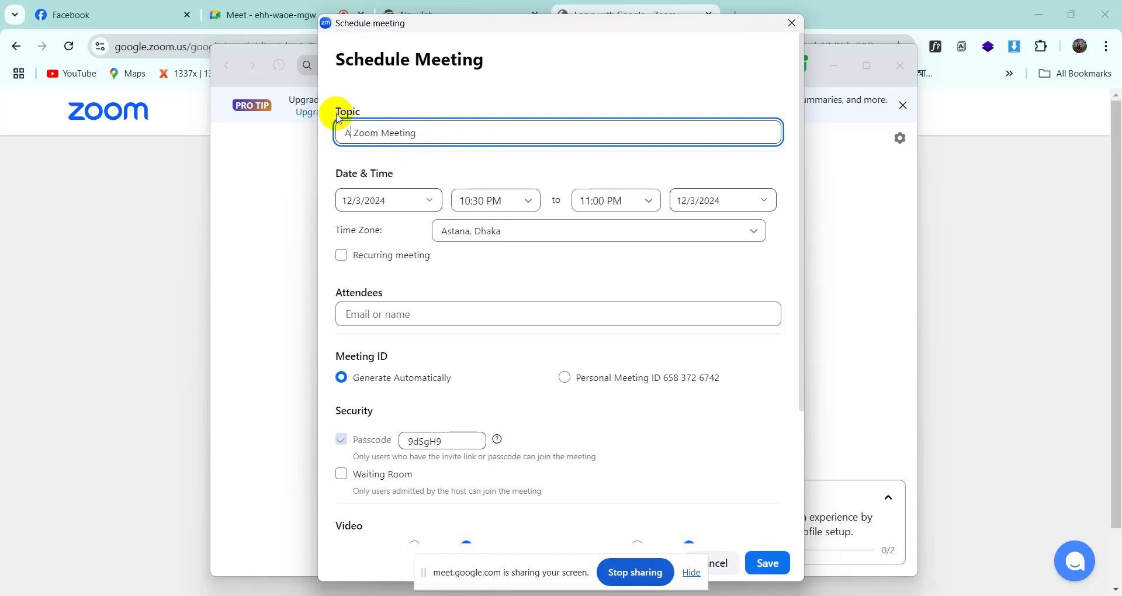
{"action": "type", "text": "ssess"}
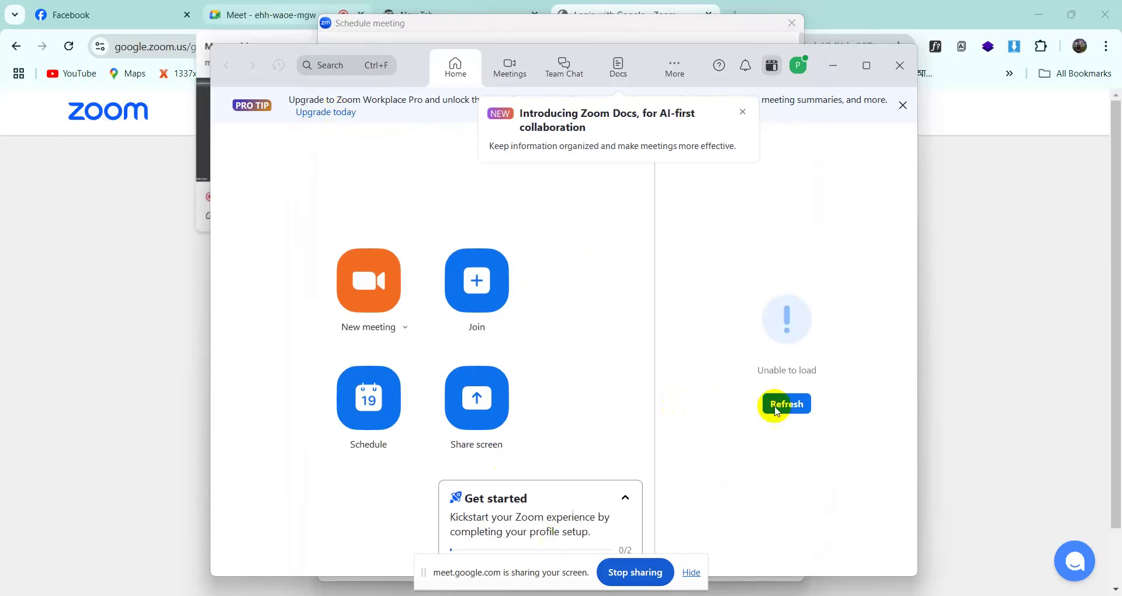
{"action": "left_click", "coordinate": [690, 573]}
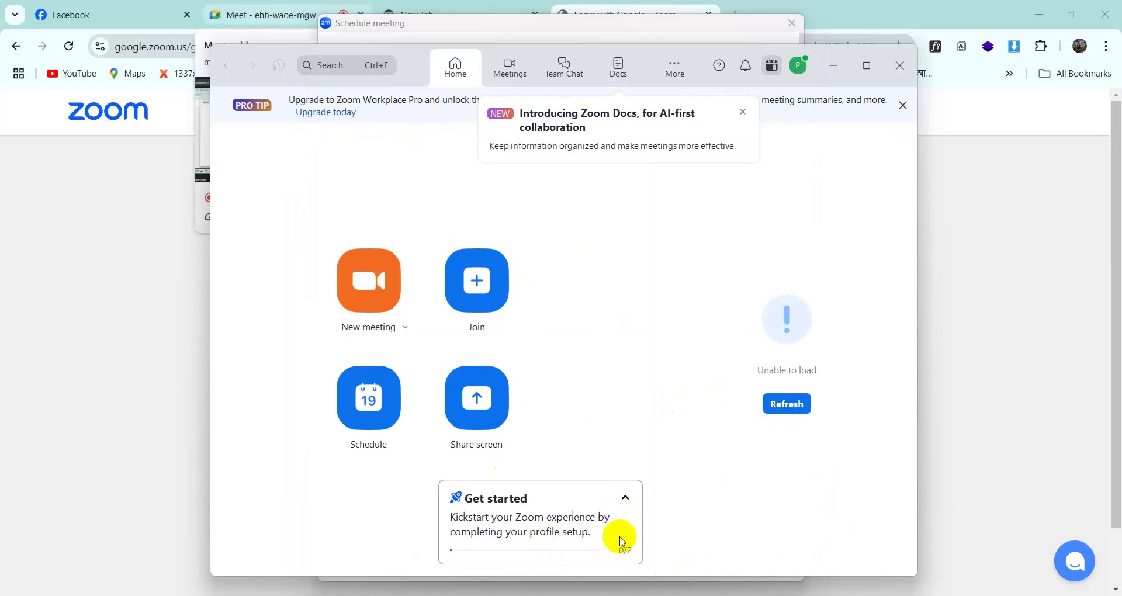
{"action": "left_click", "coordinate": [383, 420]}
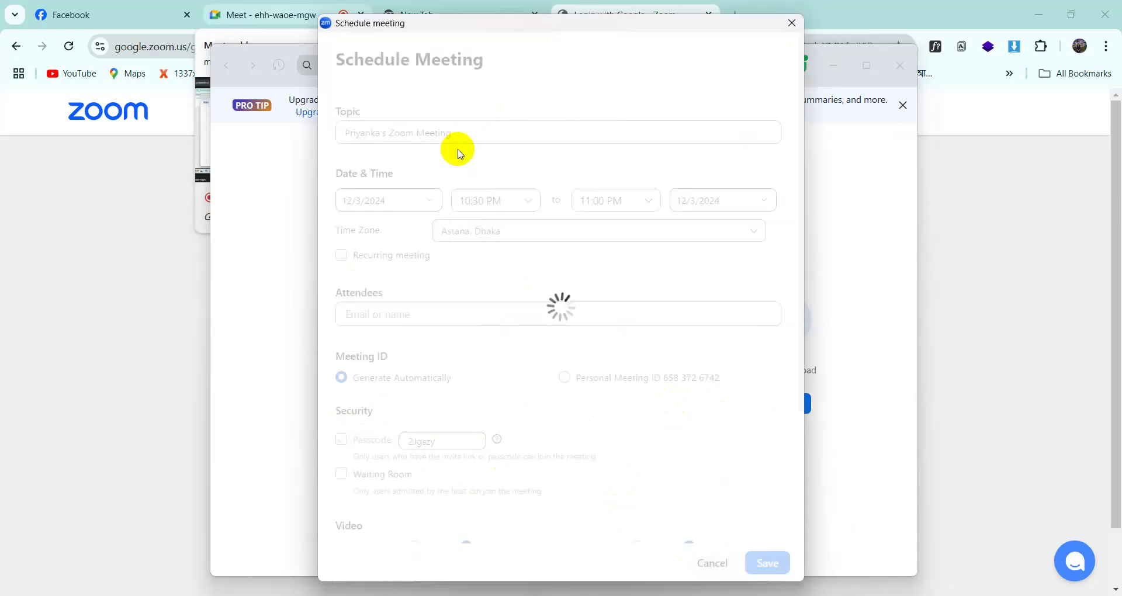
{"action": "left_click", "coordinate": [376, 131]}
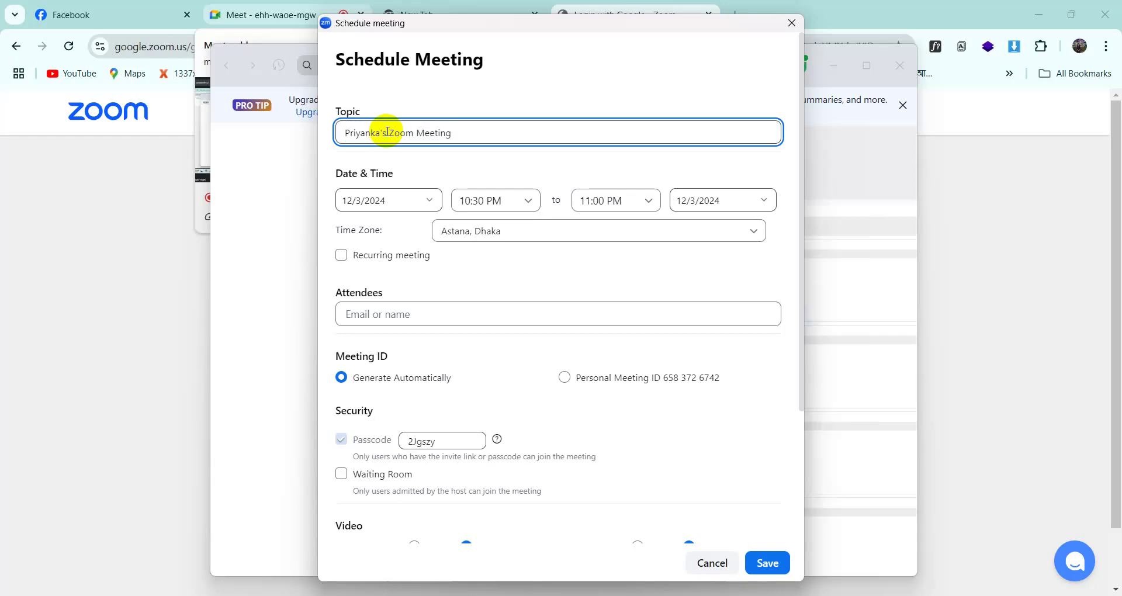
{"action": "key", "text": "BackSpace"}
{"action": "key", "text": "BackSpace"}
{"action": "key", "text": "BackSpace"}
{"action": "key", "text": "BackSpace"}
{"action": "key", "text": "BackSpace"}
{"action": "key", "text": "BackSpace"}
{"action": "key", "text": "BackSpace"}
{"action": "key", "text": "BackSpace"}
{"action": "key", "text": "BackSpace"}
{"action": "key", "text": "BackSpace"}
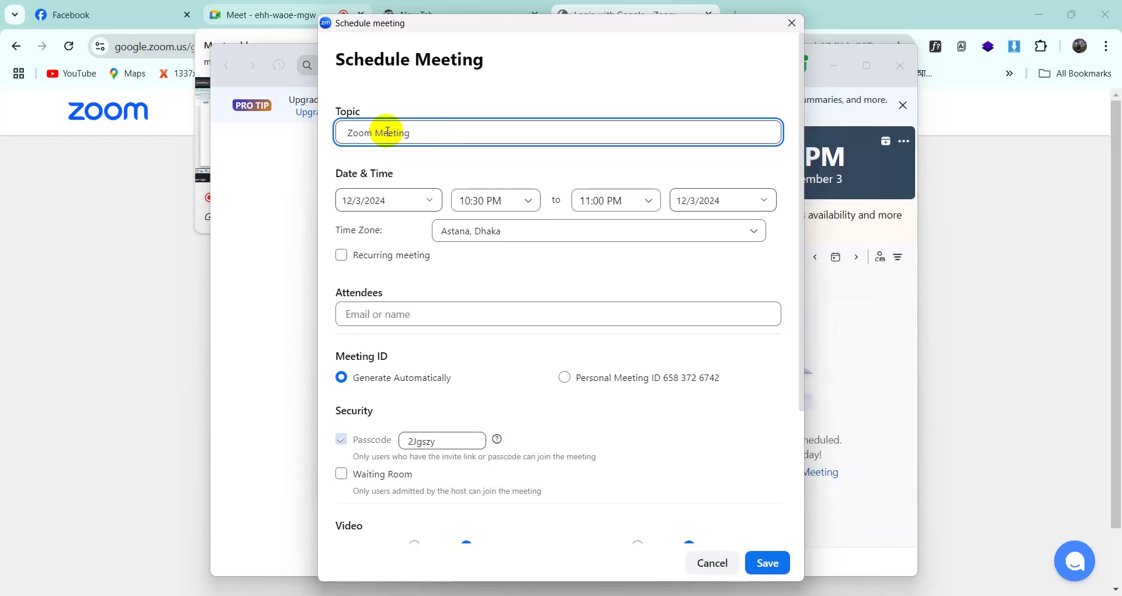
{"action": "type", "text": "Assessment"}
{"action": "left_click", "coordinate": [511, 200]}
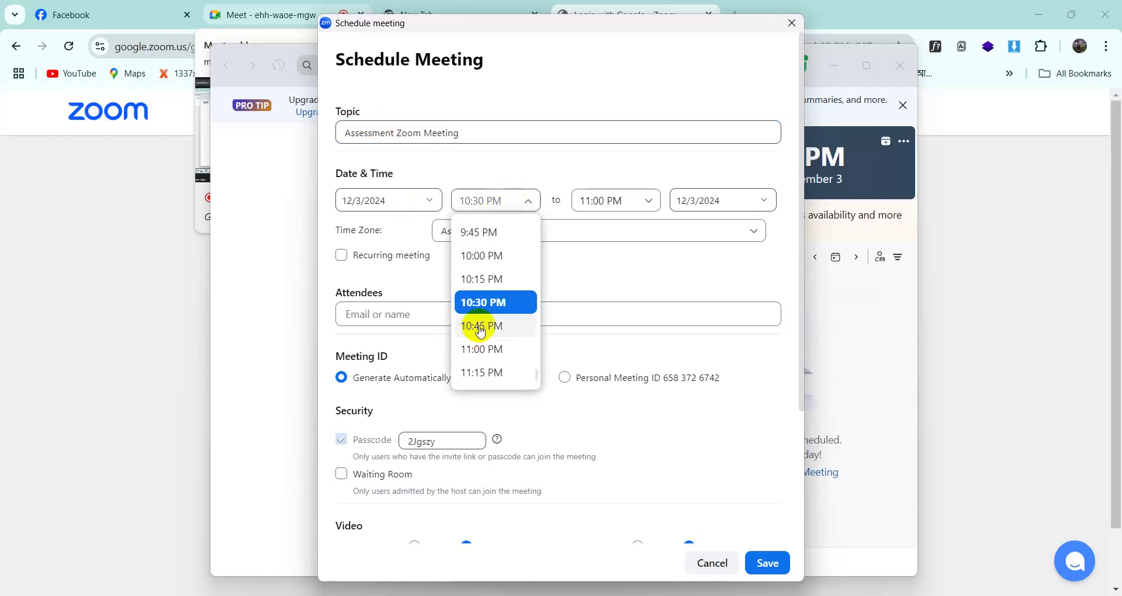
{"action": "left_click", "coordinate": [482, 303]}
{"action": "left_click", "coordinate": [635, 203]}
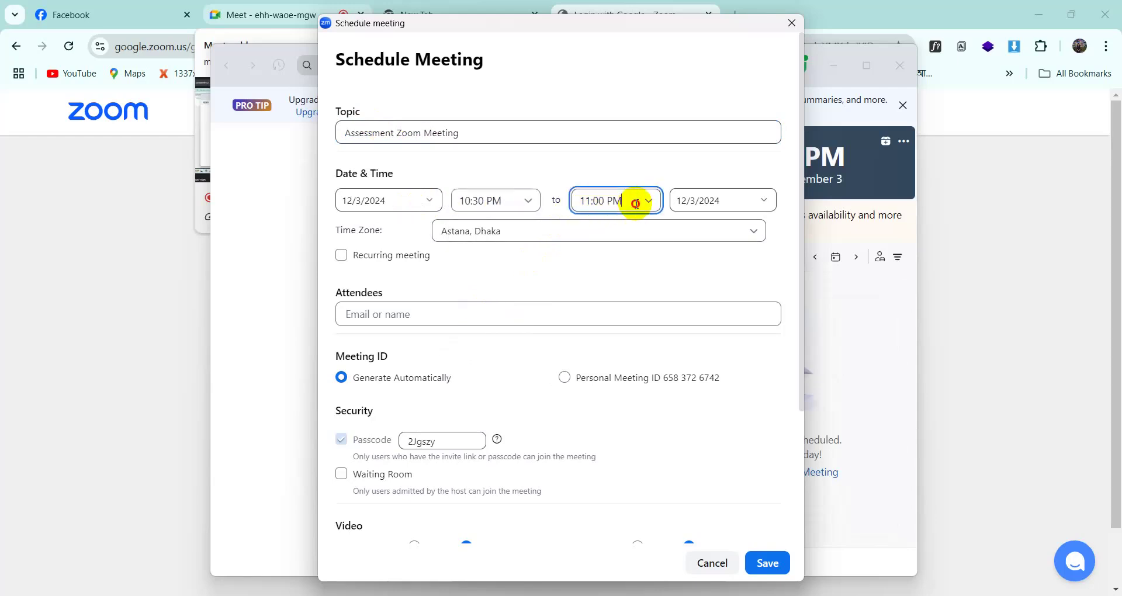
{"action": "left_click", "coordinate": [485, 199]}
{"action": "left_click", "coordinate": [491, 194]}
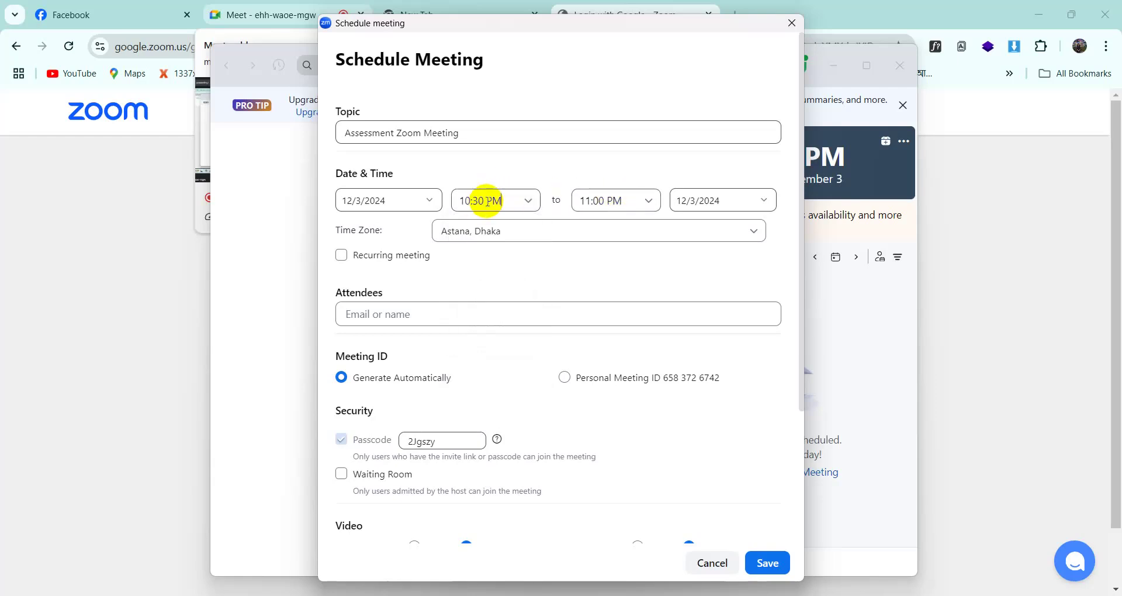
{"action": "left_click", "coordinate": [494, 199]}
{"action": "left_click", "coordinate": [502, 199]}
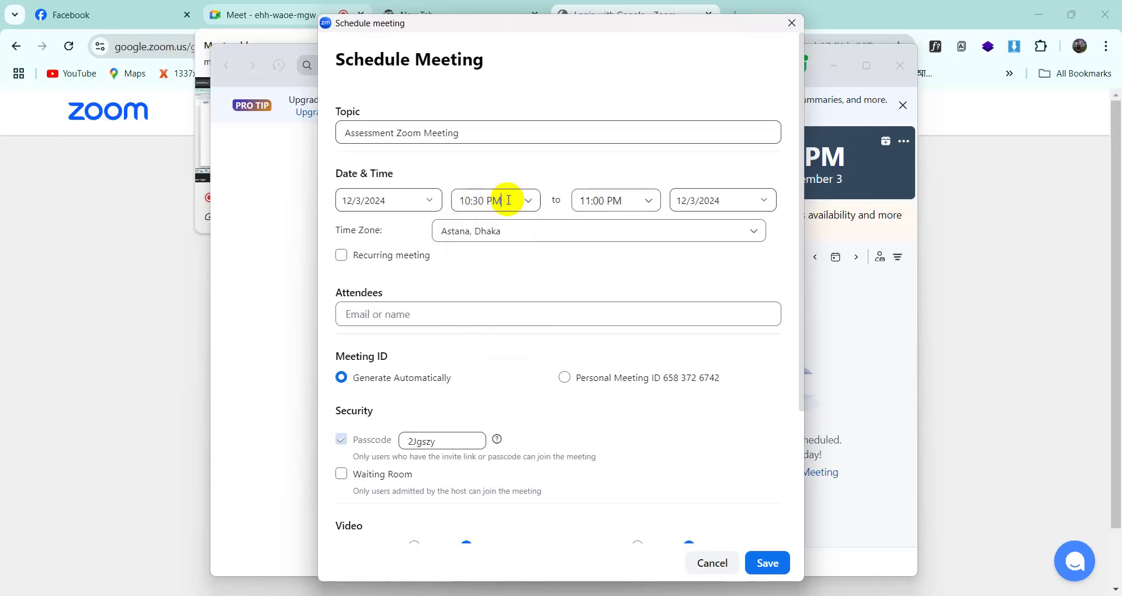
{"action": "left_click", "coordinate": [505, 200]}
{"action": "left_click", "coordinate": [508, 200]}
{"action": "left_click", "coordinate": [509, 199]}
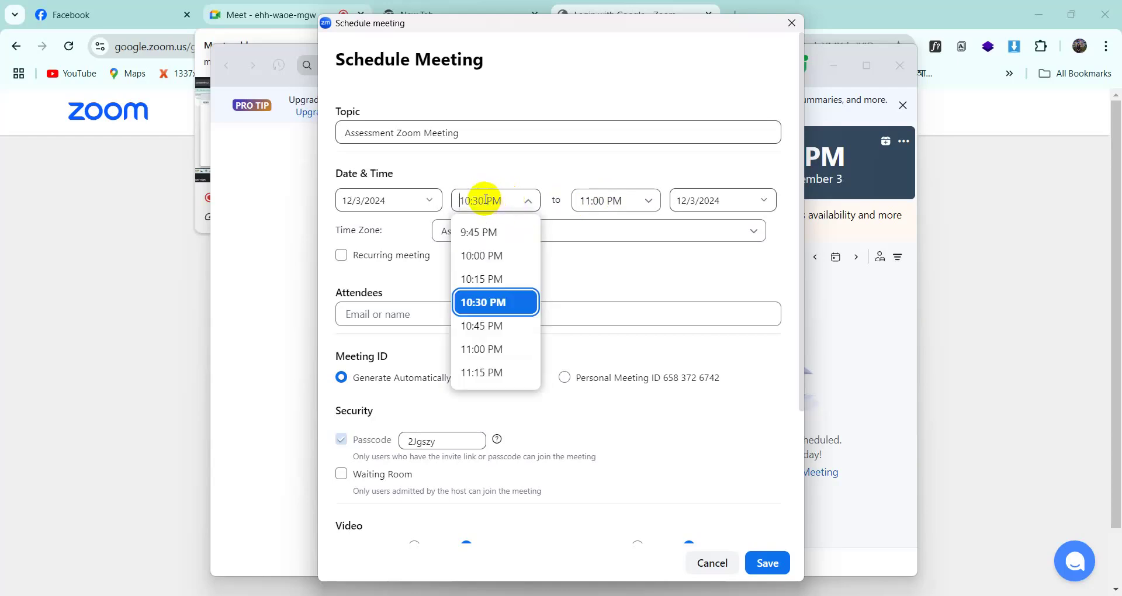
{"action": "left_click", "coordinate": [486, 200]}
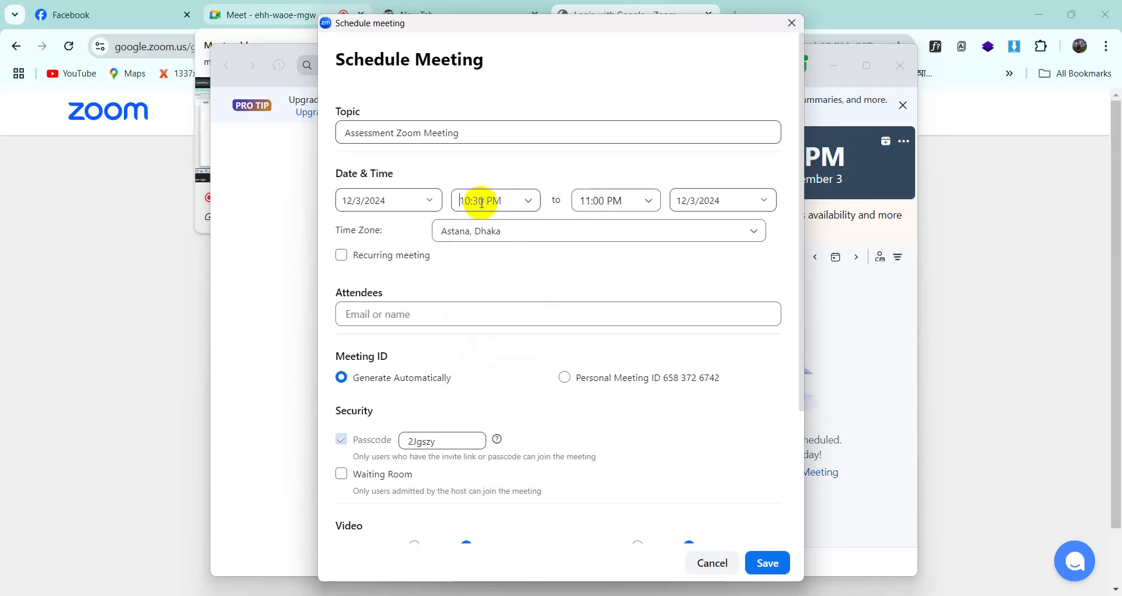
{"action": "left_click", "coordinate": [481, 202]}
{"action": "left_click", "coordinate": [486, 200]}
{"action": "left_click", "coordinate": [480, 201]}
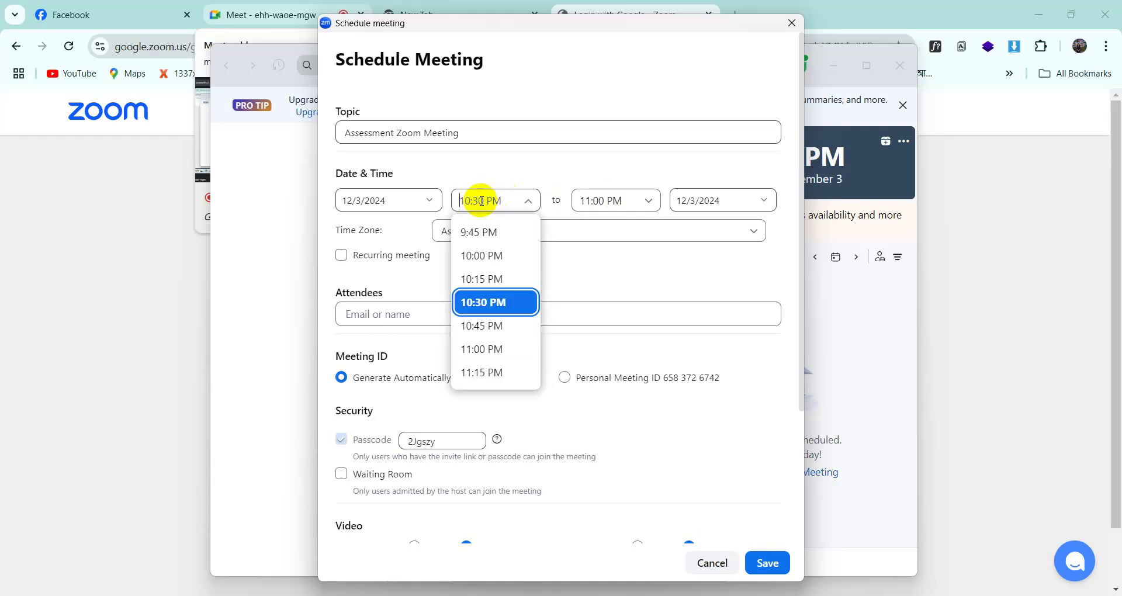
{"action": "left_click", "coordinate": [482, 201]}
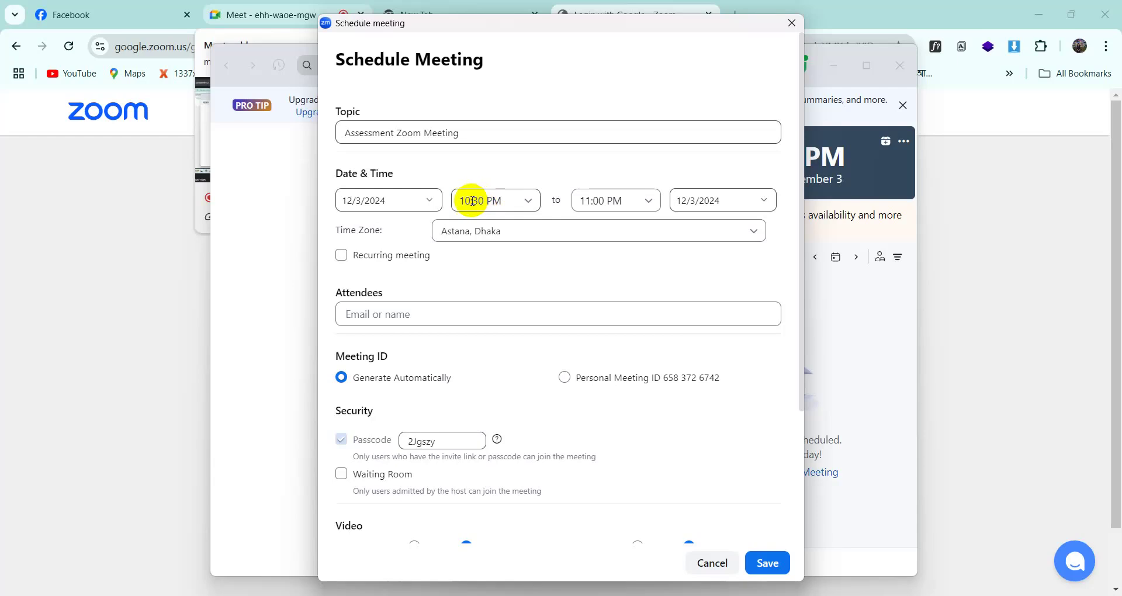
{"action": "left_click", "coordinate": [476, 200]}
{"action": "type", "text": "10"}
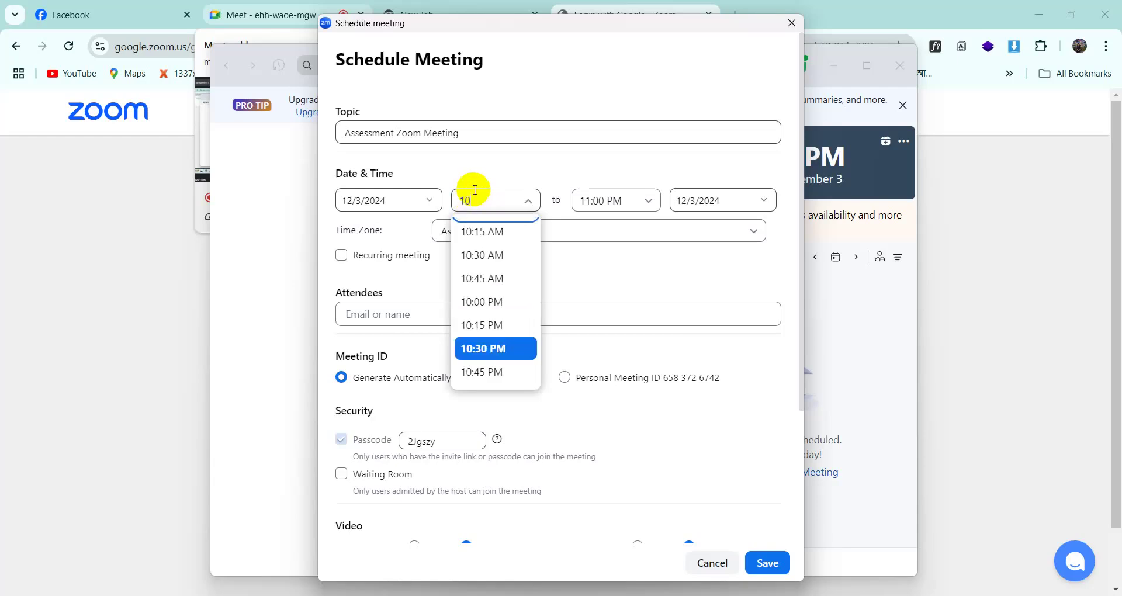
{"action": "type", "text": "."}
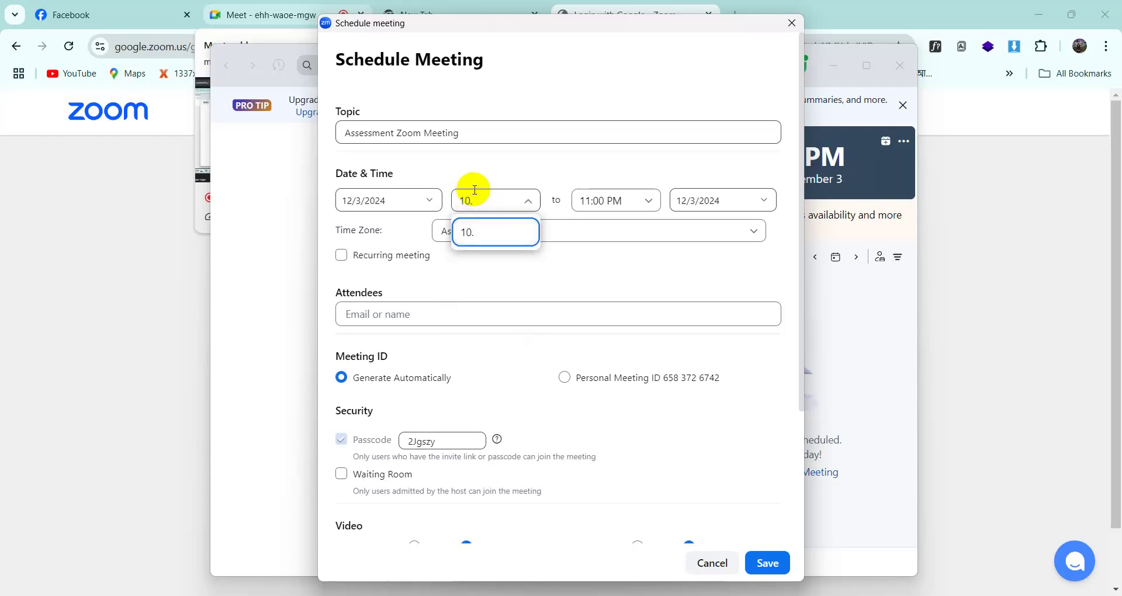
{"action": "key", "text": "BackSpace"}
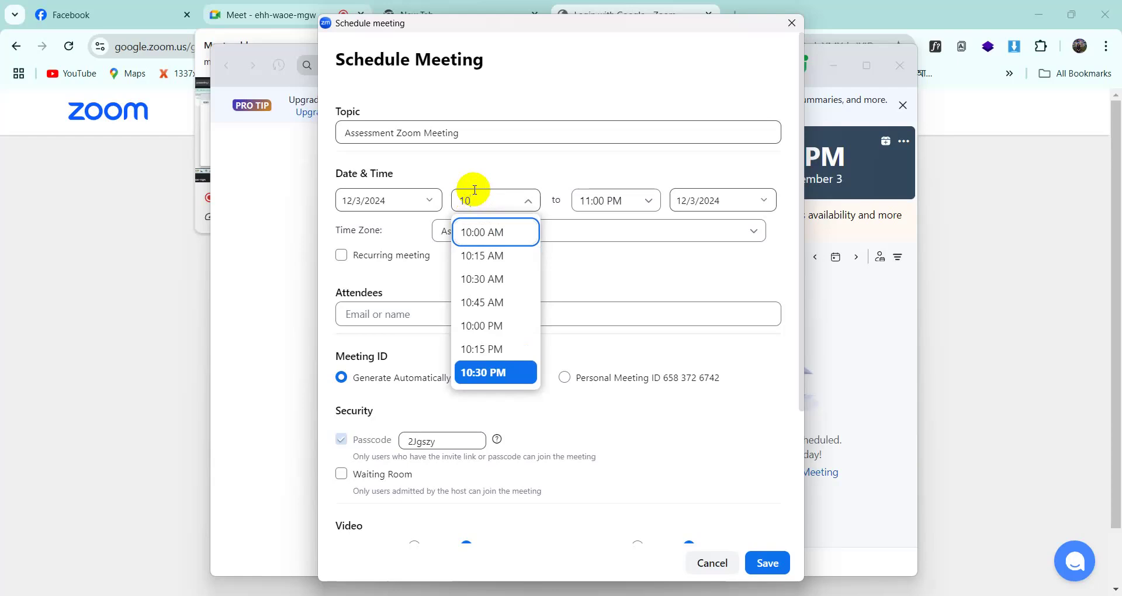
{"action": "type", "text": ":35"}
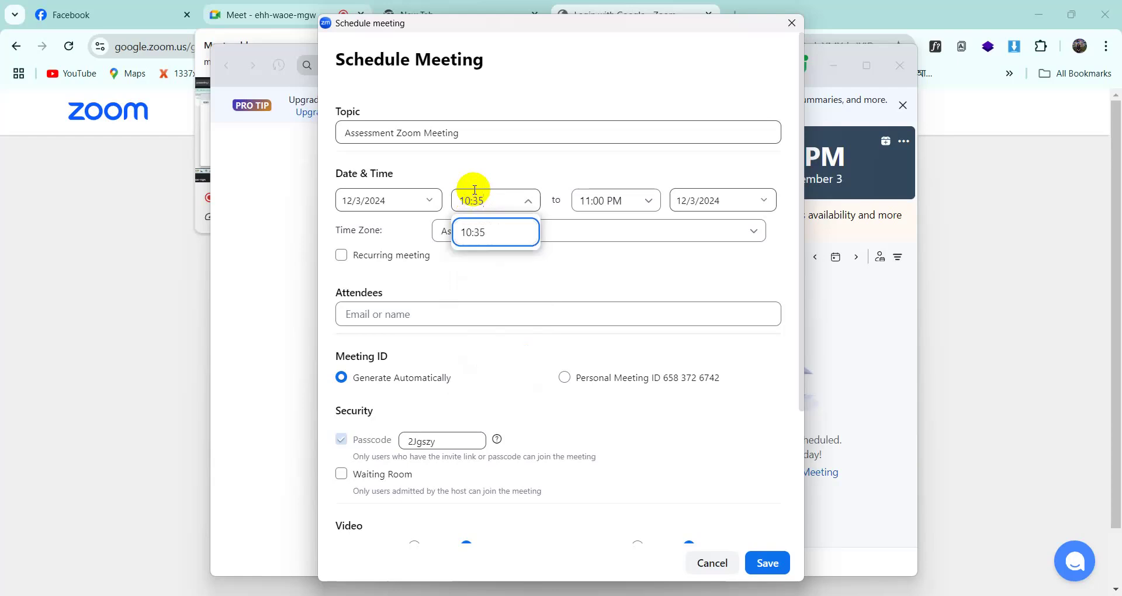
{"action": "left_click", "coordinate": [571, 176]}
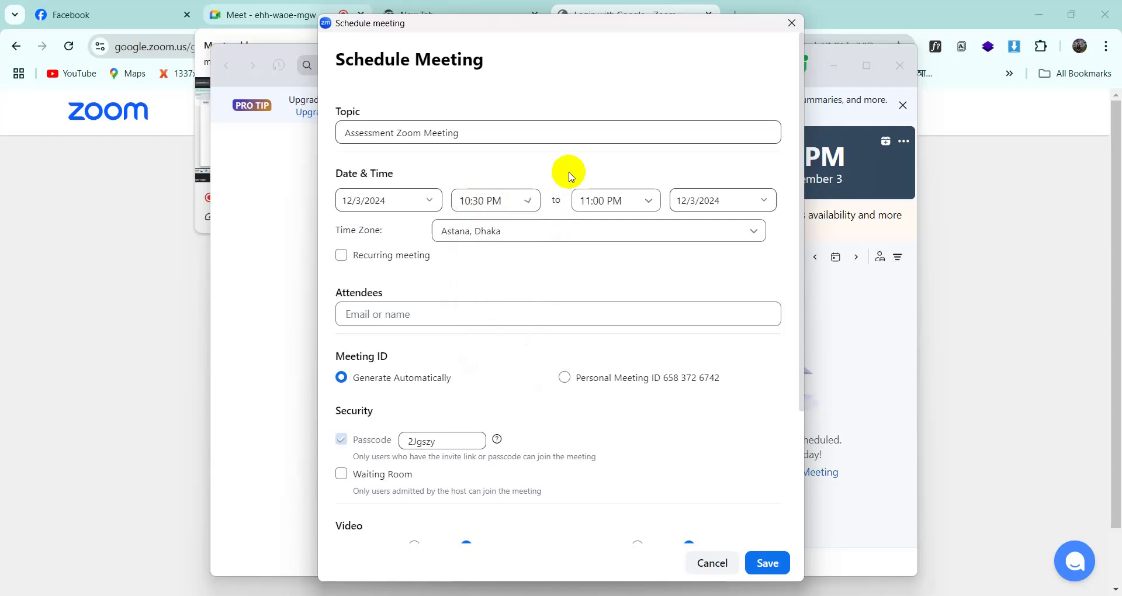
{"action": "left_click", "coordinate": [471, 200]}
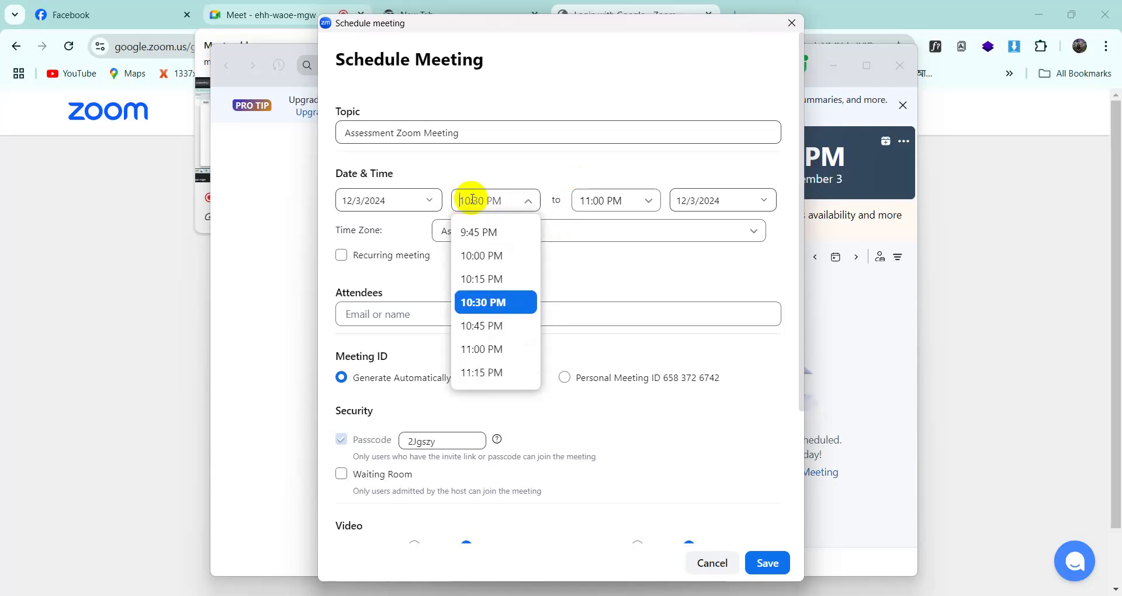
{"action": "type", "text": "10"}
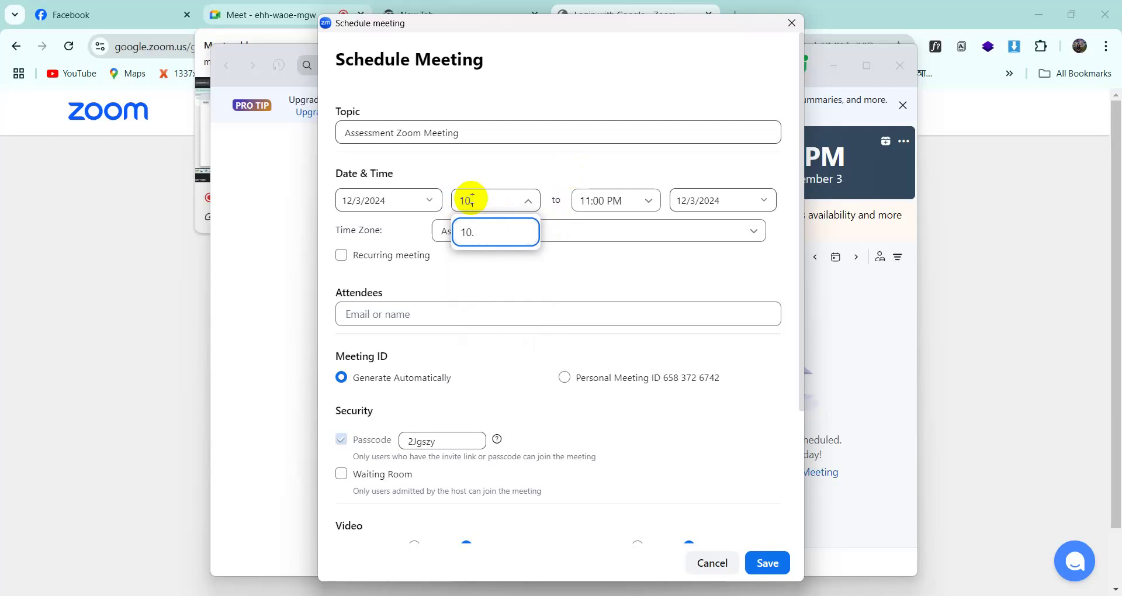
{"action": "type", "text": ":35"}
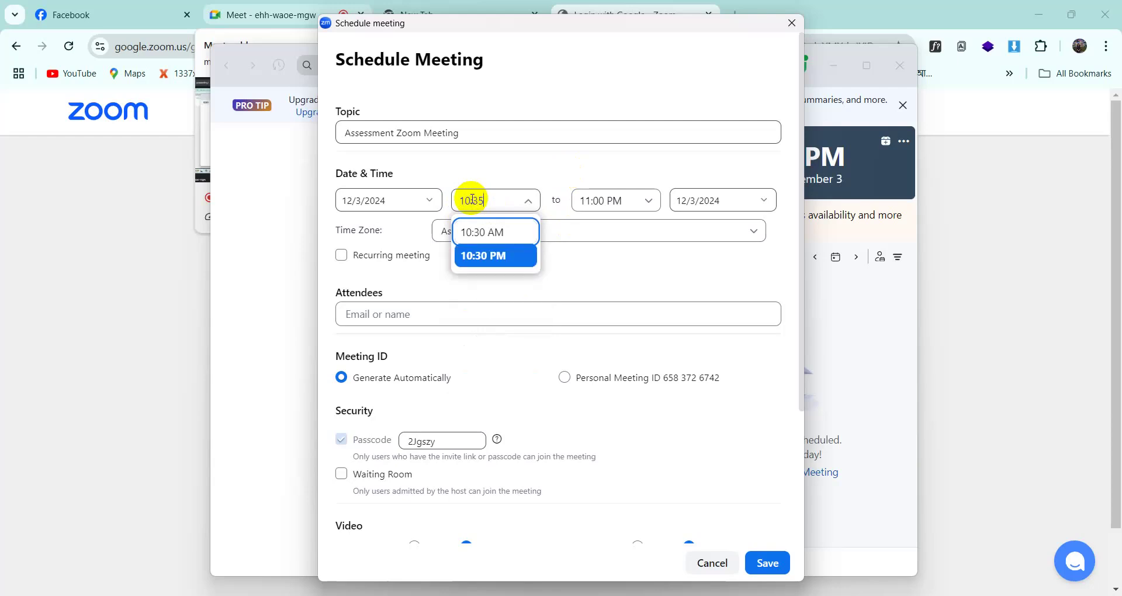
{"action": "type", "text": " P"}
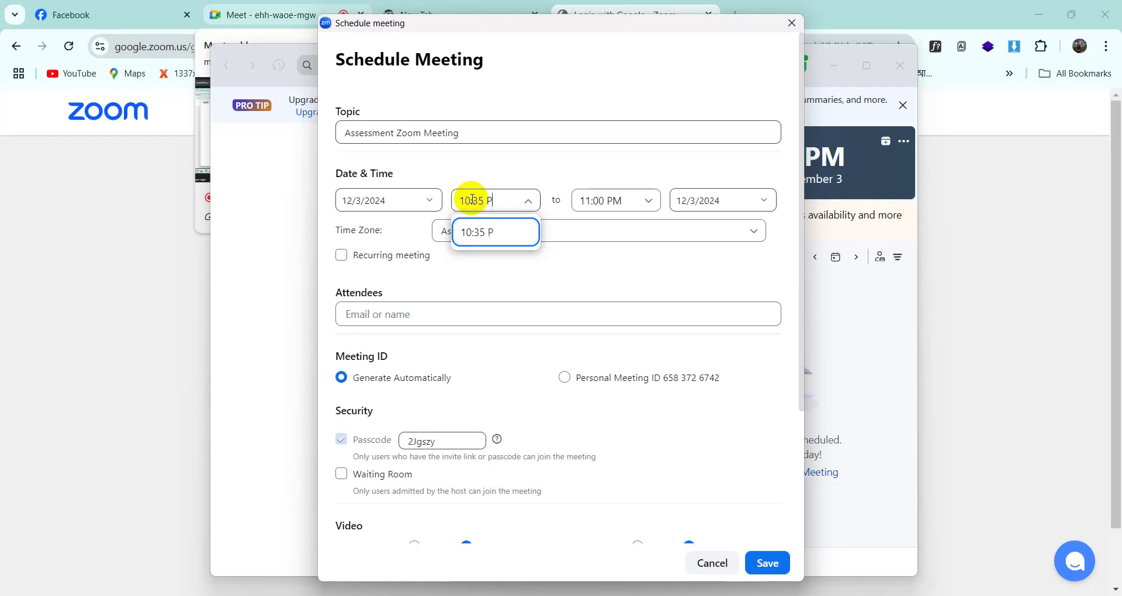
{"action": "type", "text": "M"}
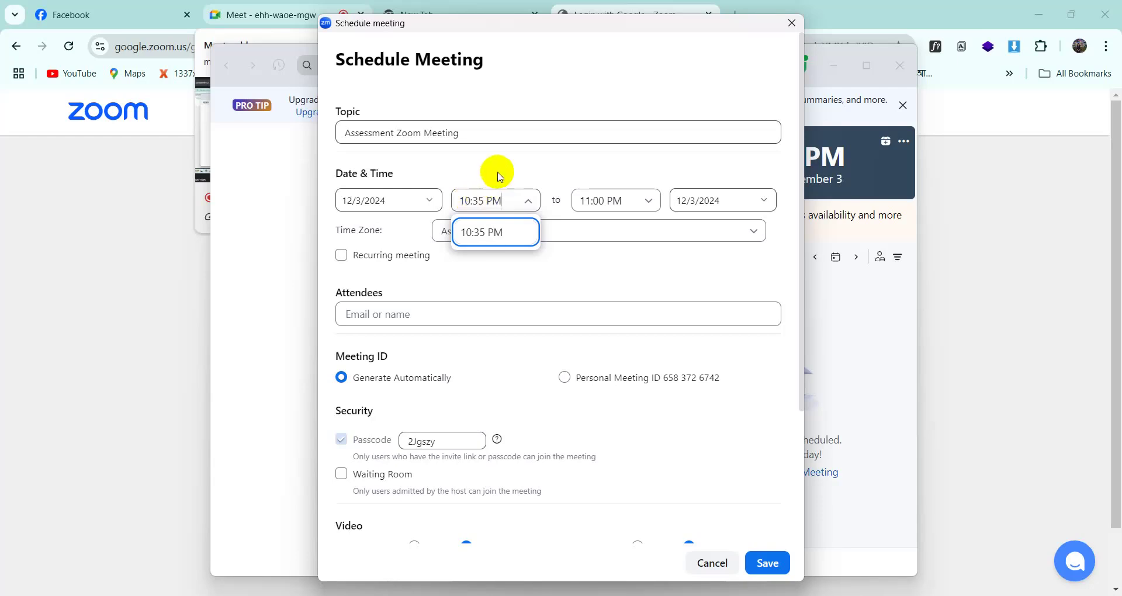
{"action": "left_click", "coordinate": [508, 166]}
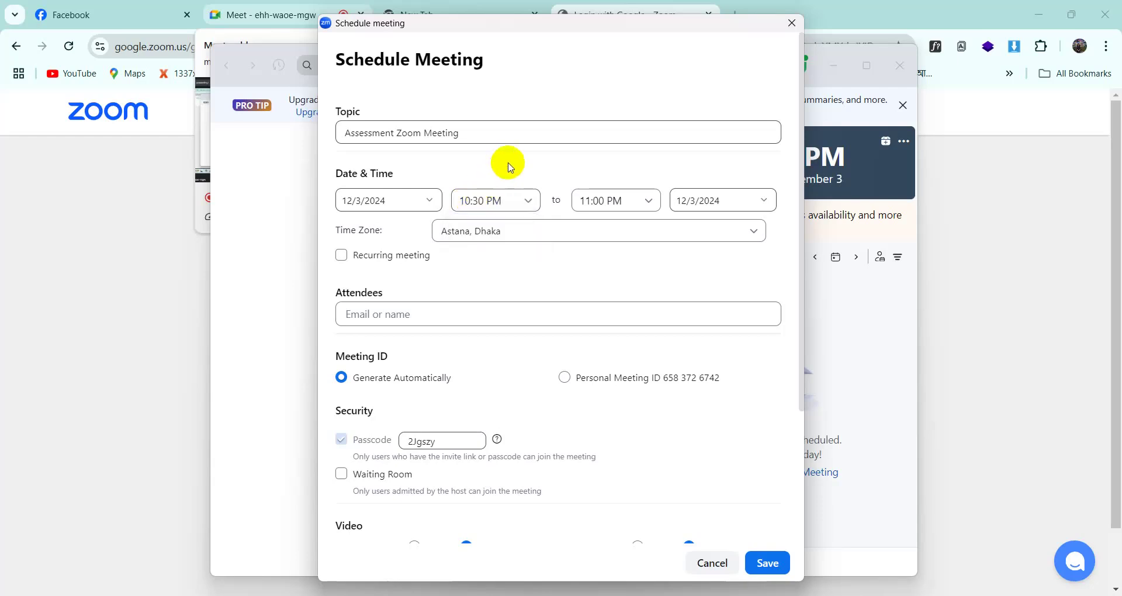
{"action": "left_click", "coordinate": [651, 201]}
{"action": "left_click", "coordinate": [612, 279]}
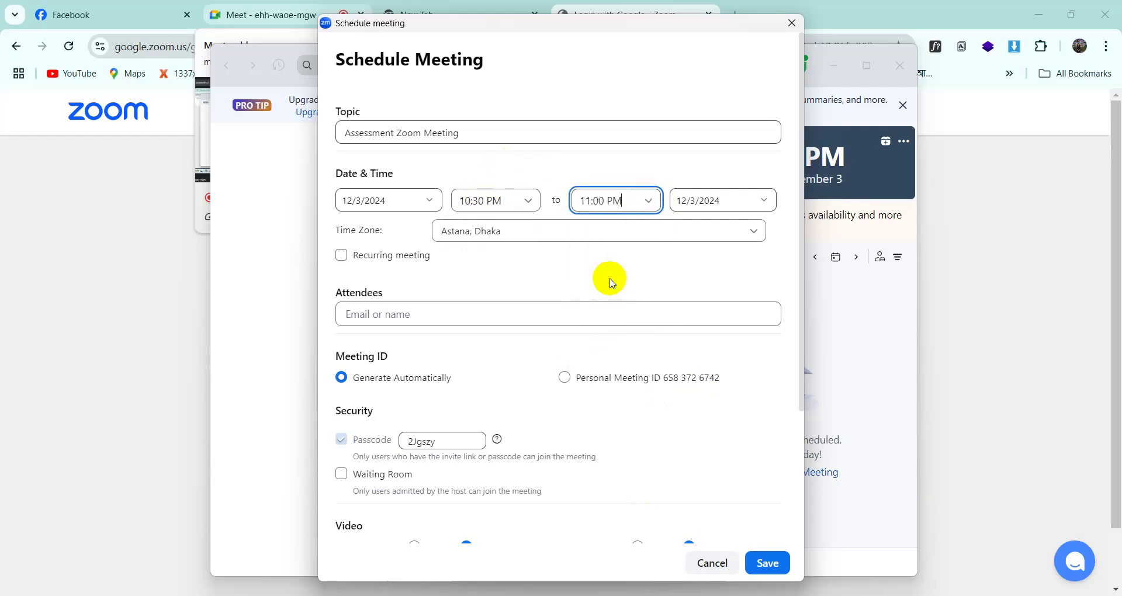
{"action": "left_click", "coordinate": [718, 205]}
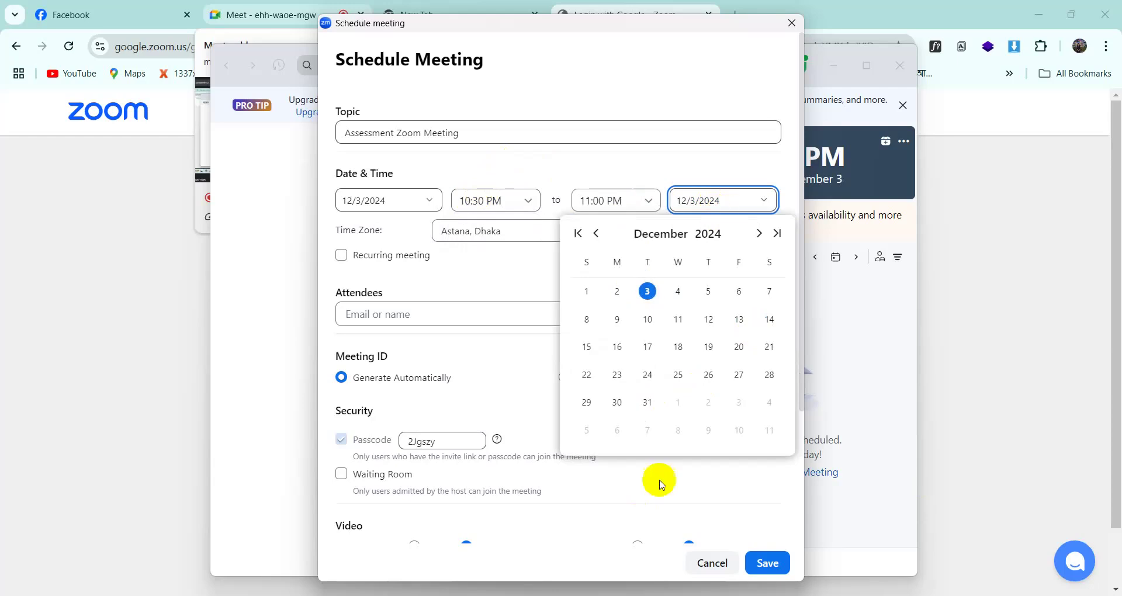
{"action": "left_click", "coordinate": [503, 341]}
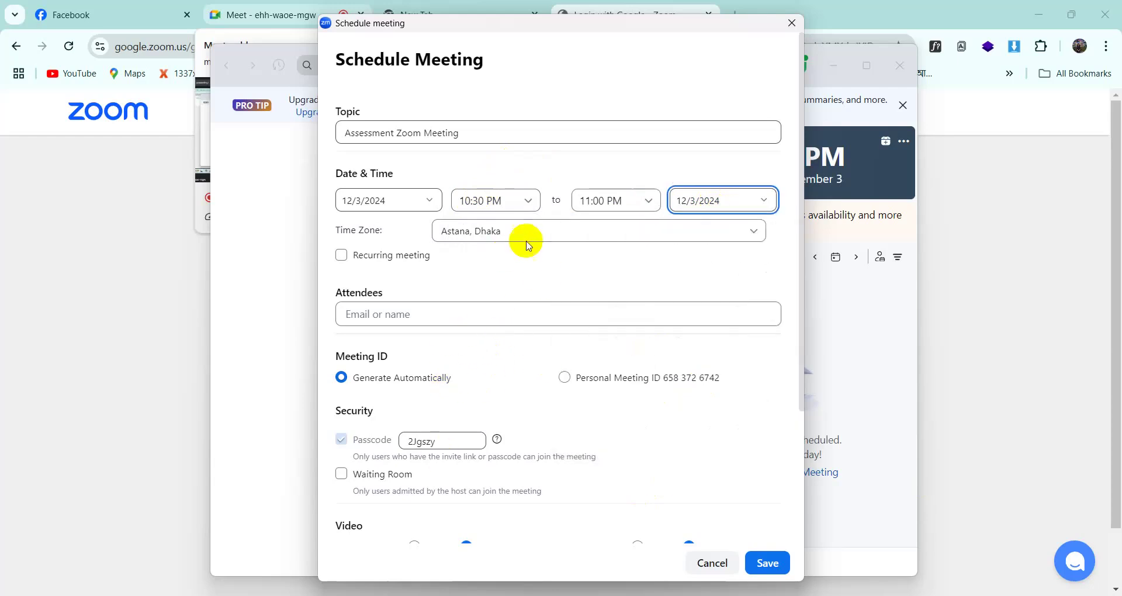
{"action": "scroll", "coordinate": [448, 237], "scroll_direction": "down", "scroll_amount": 1}
{"action": "scroll", "coordinate": [448, 237], "scroll_direction": "down", "scroll_amount": 4}
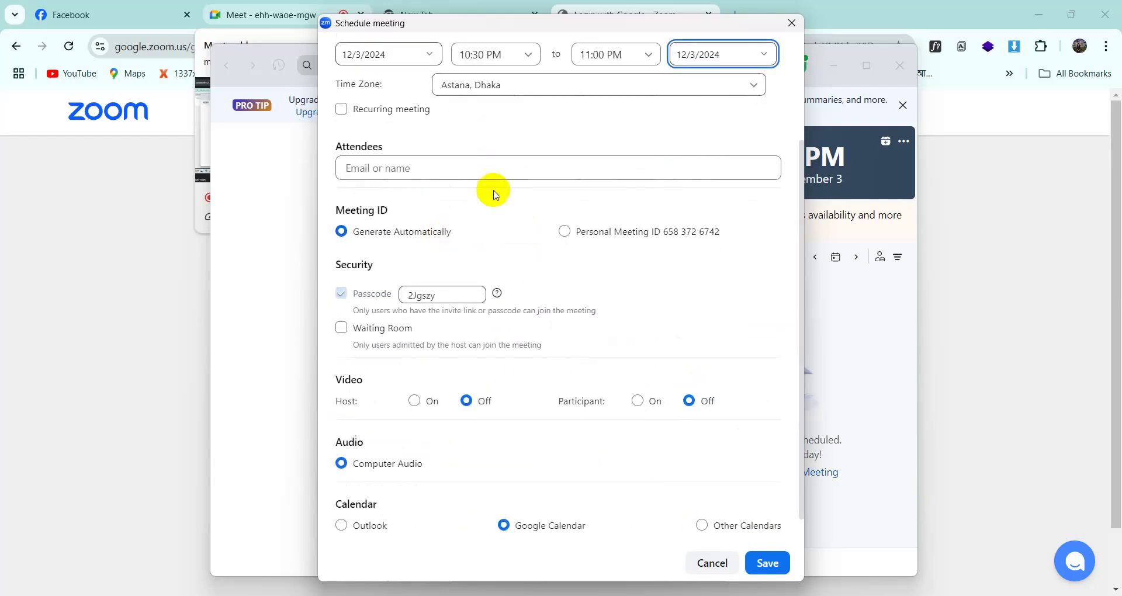
{"action": "left_click", "coordinate": [473, 84]}
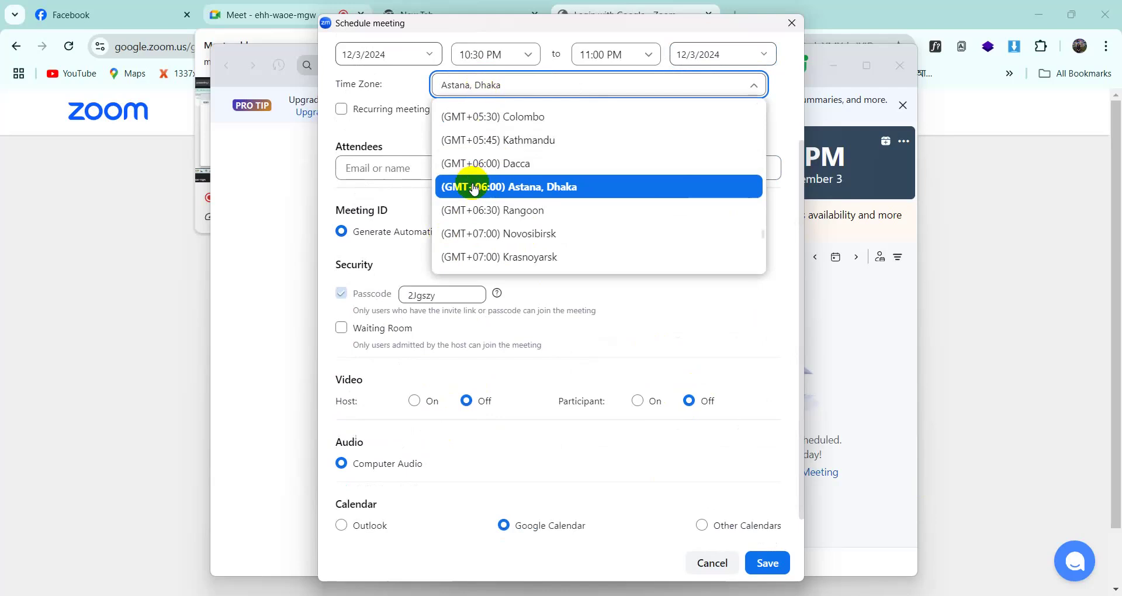
{"action": "left_click", "coordinate": [475, 187]}
{"action": "scroll", "coordinate": [499, 333], "scroll_direction": "down", "scroll_amount": 1}
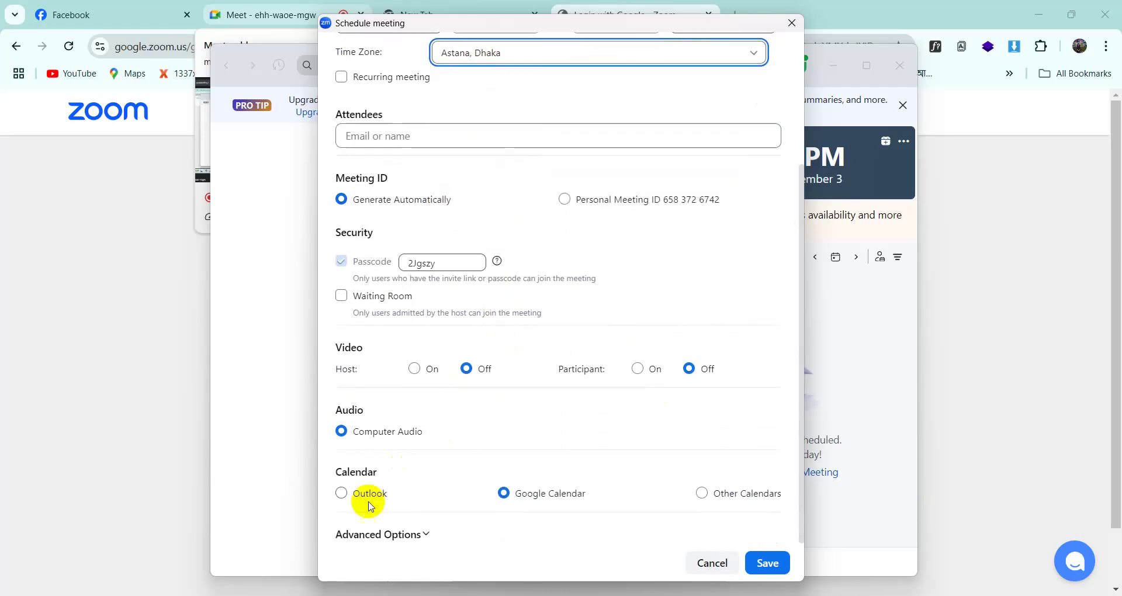
{"action": "scroll", "coordinate": [370, 506], "scroll_direction": "up", "scroll_amount": 5}
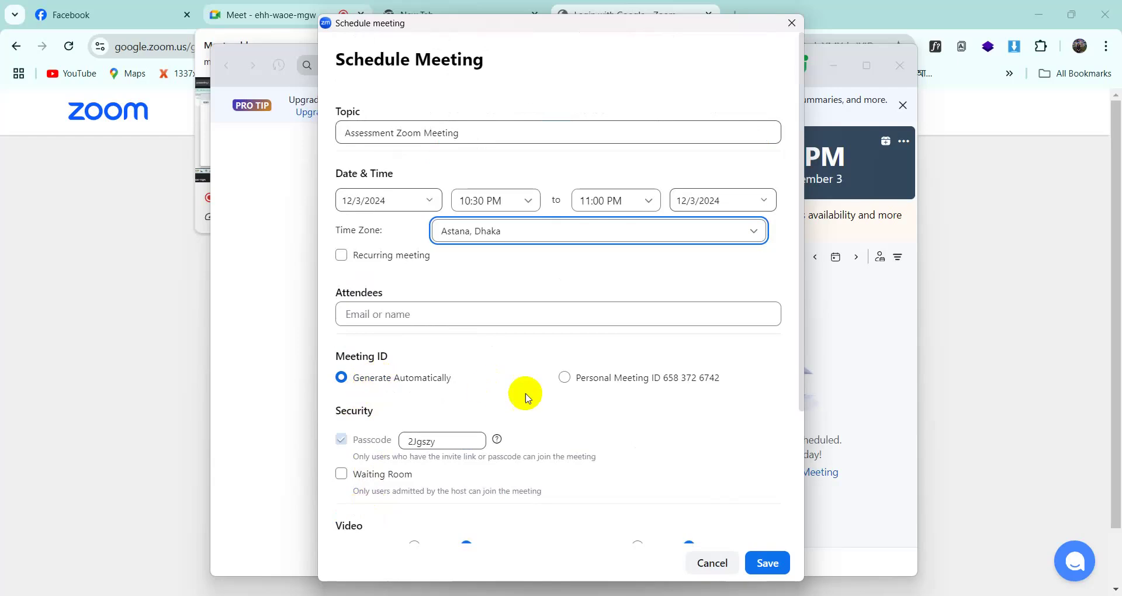
{"action": "scroll", "coordinate": [538, 429], "scroll_direction": "down", "scroll_amount": 5}
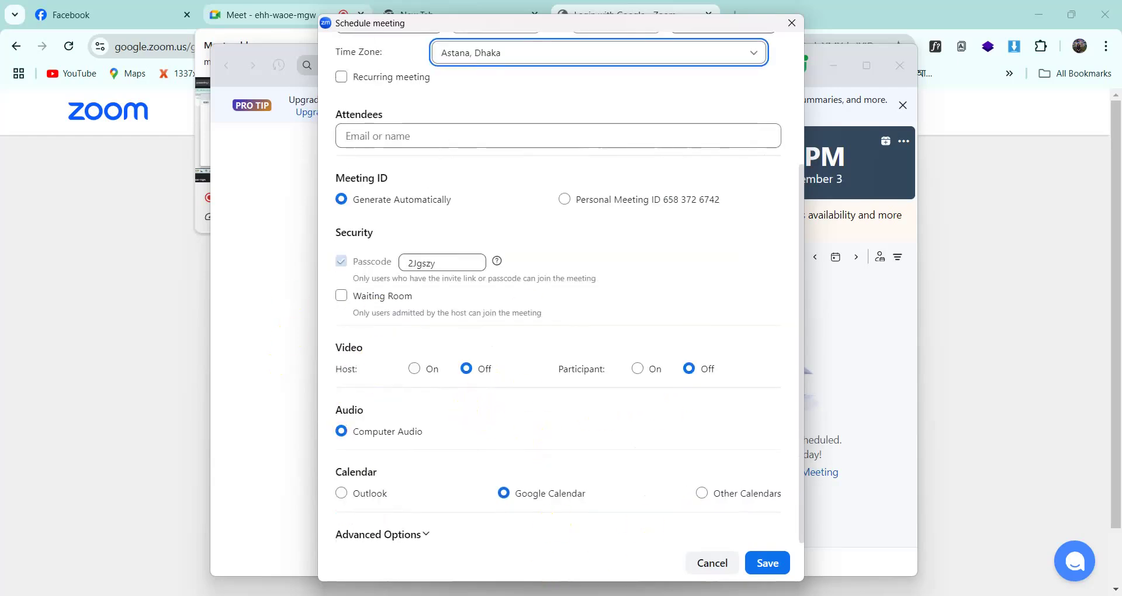
{"action": "left_click", "coordinate": [546, 499]}
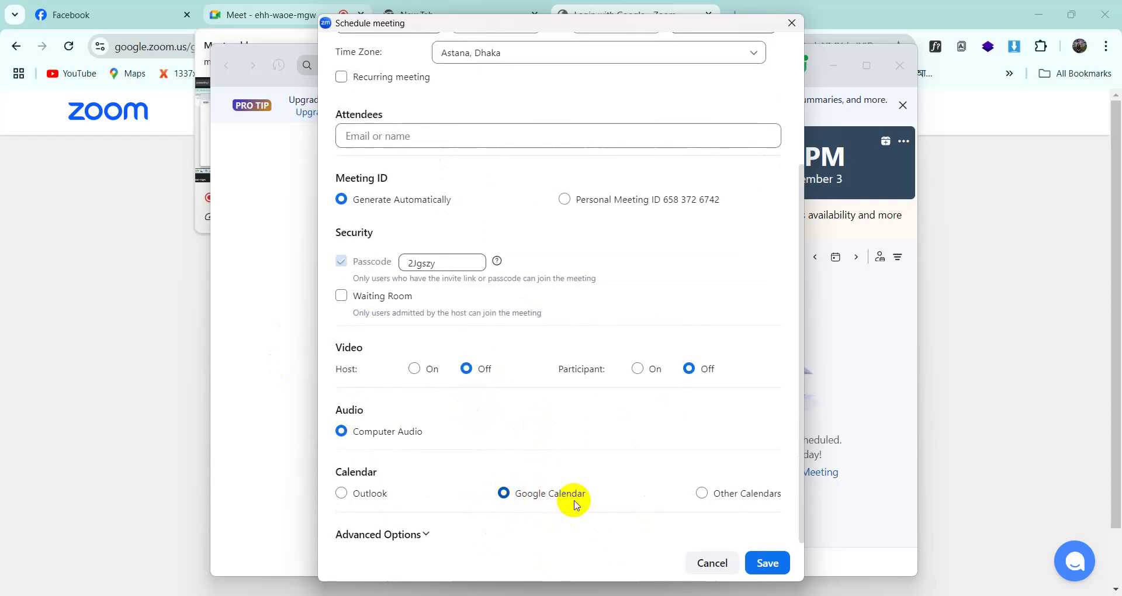
{"action": "scroll", "coordinate": [511, 409], "scroll_direction": "up", "scroll_amount": 2}
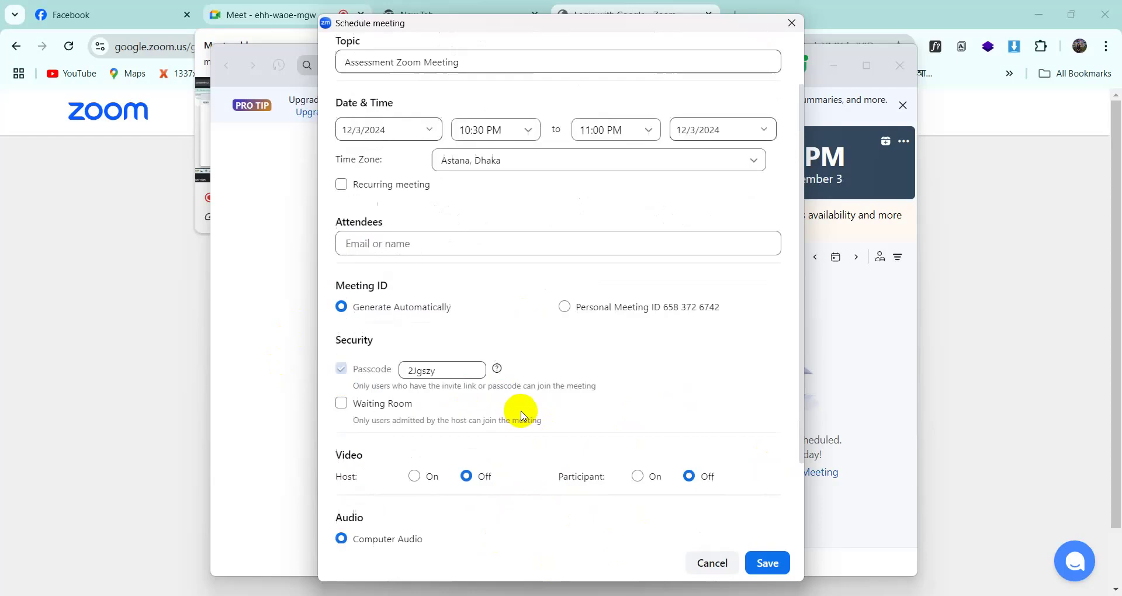
{"action": "scroll", "coordinate": [524, 439], "scroll_direction": "down", "scroll_amount": 2}
{"action": "scroll", "coordinate": [380, 183], "scroll_direction": "up", "scroll_amount": 3}
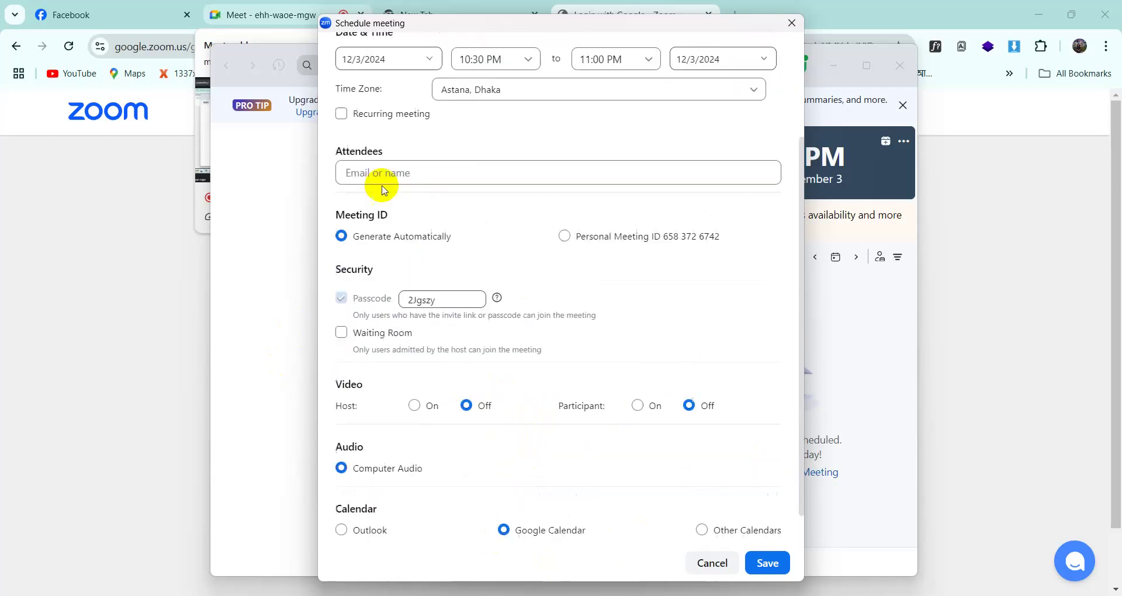
- Add a suggested contact as attendee, remove it again, and save the Assessment meeting
{"action": "left_click", "coordinate": [364, 279]}
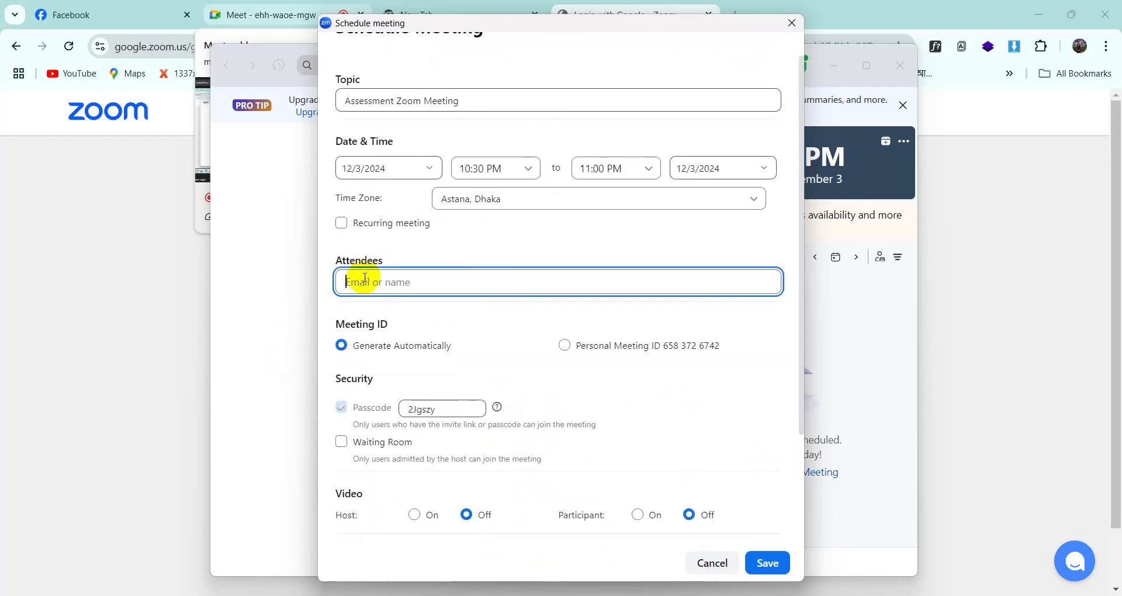
{"action": "type", "text": "p"}
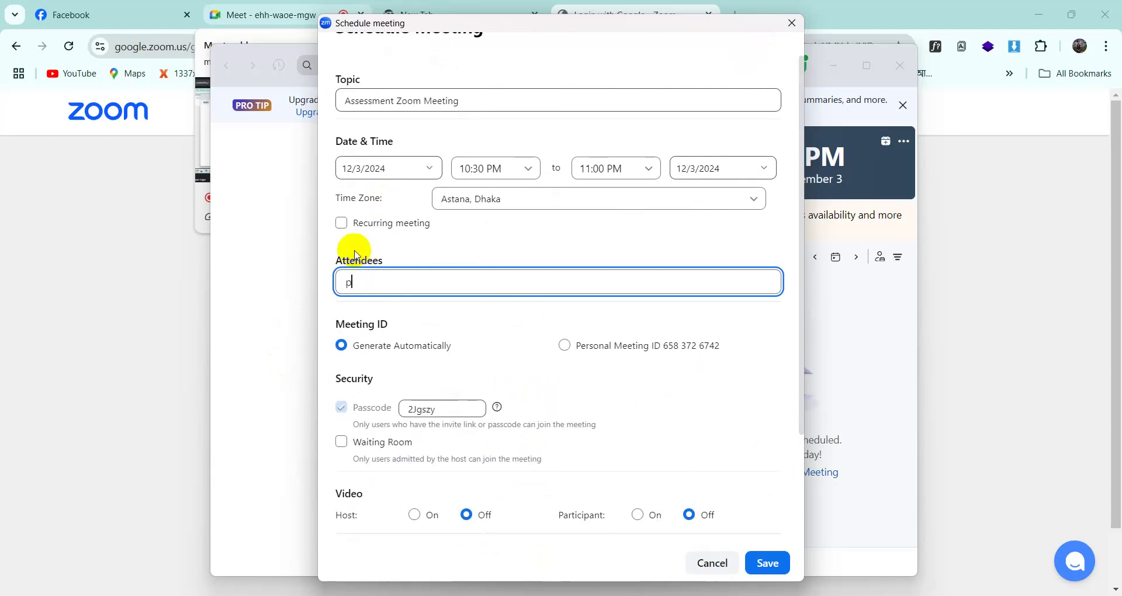
{"action": "type", "text": "riy"}
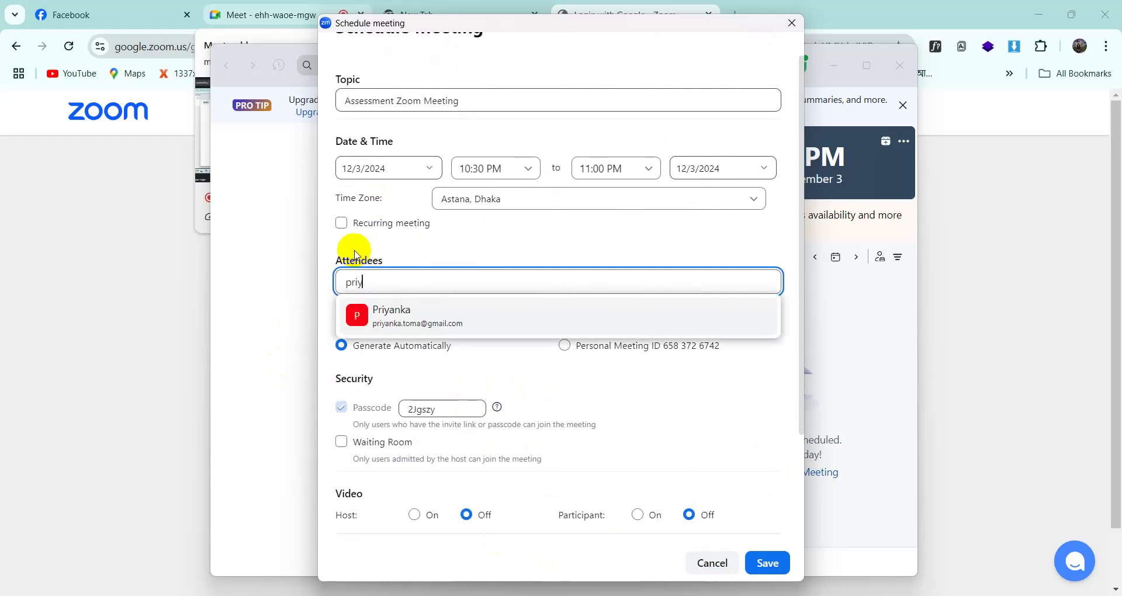
{"action": "left_click", "coordinate": [422, 307]}
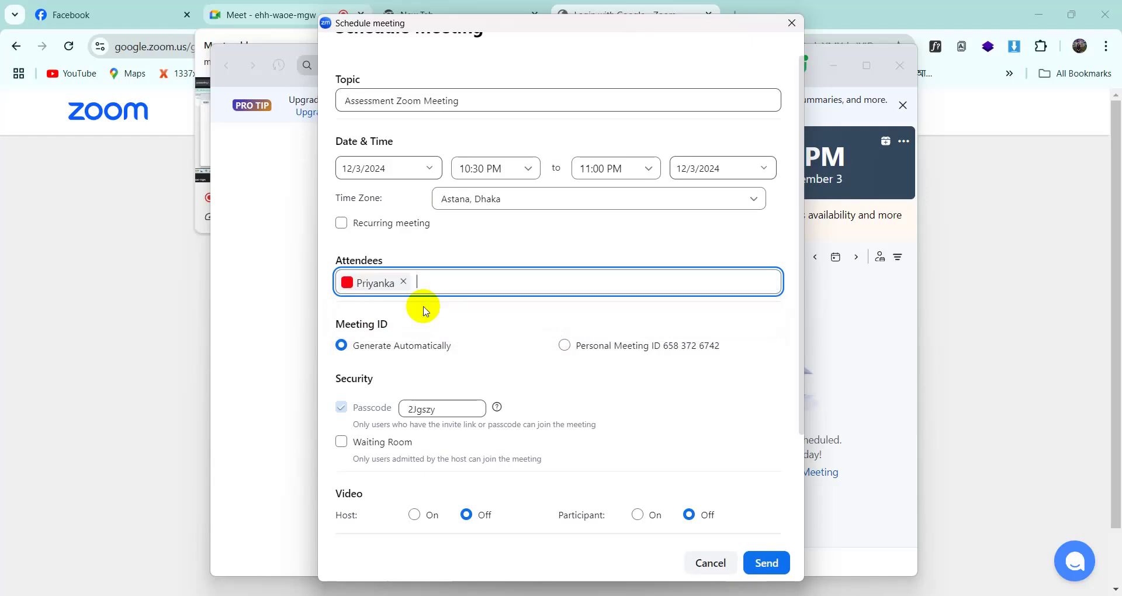
{"action": "left_click", "coordinate": [404, 283]}
{"action": "scroll", "coordinate": [483, 376], "scroll_direction": "down", "scroll_amount": 3}
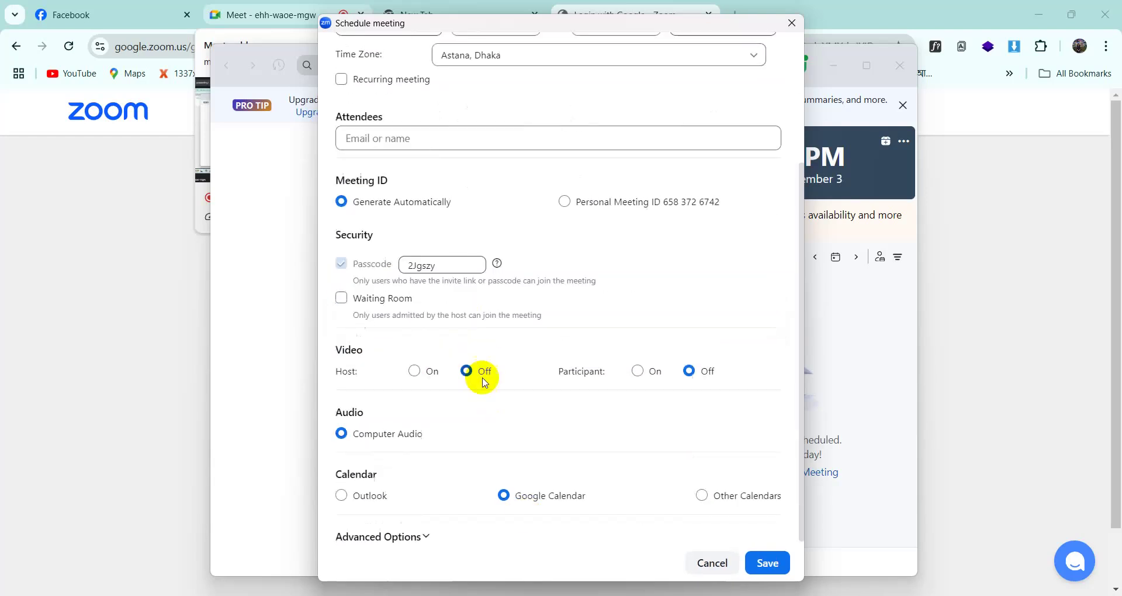
{"action": "left_click", "coordinate": [757, 569]}
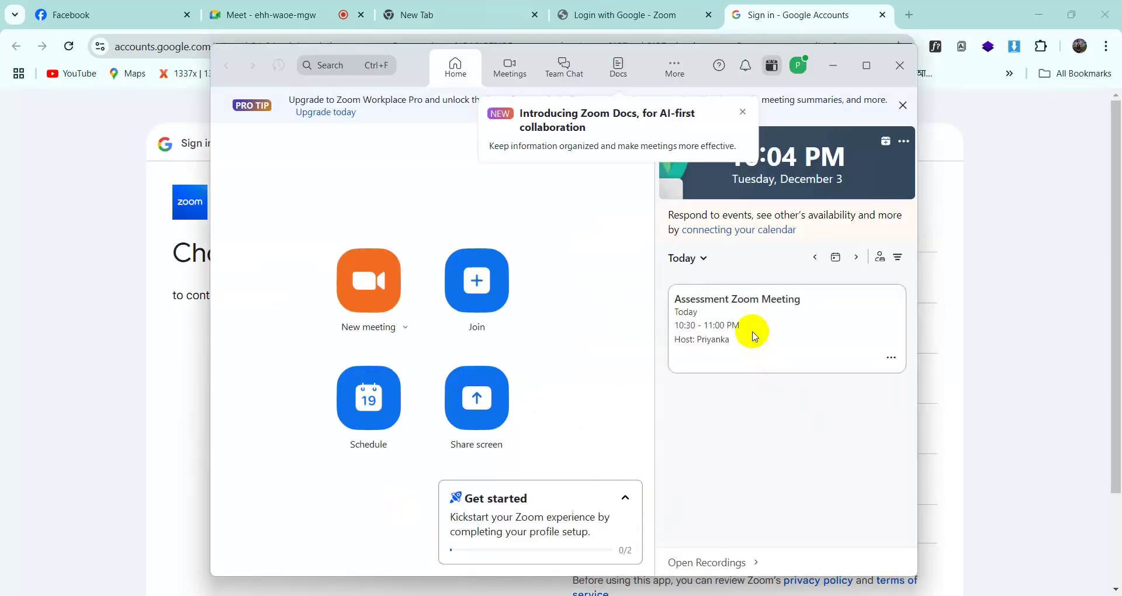
- Dismiss the Zoom Docs notice, maximize Zoom, and review the Assessment meeting details
{"action": "left_click", "coordinate": [742, 112]}
{"action": "left_click", "coordinate": [867, 65]}
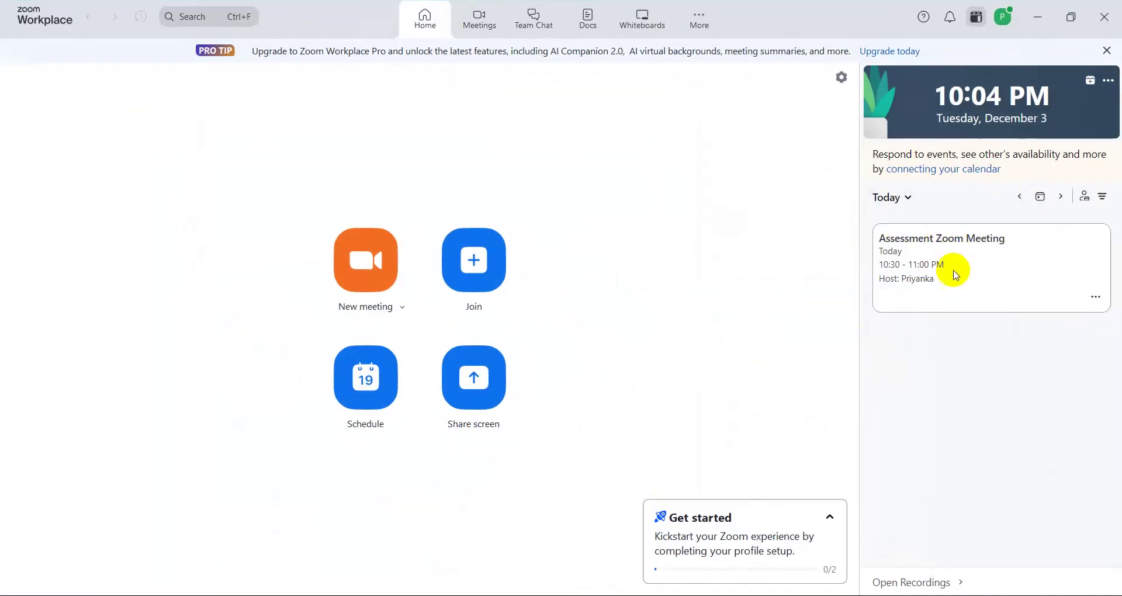
{"action": "left_click", "coordinate": [829, 518]}
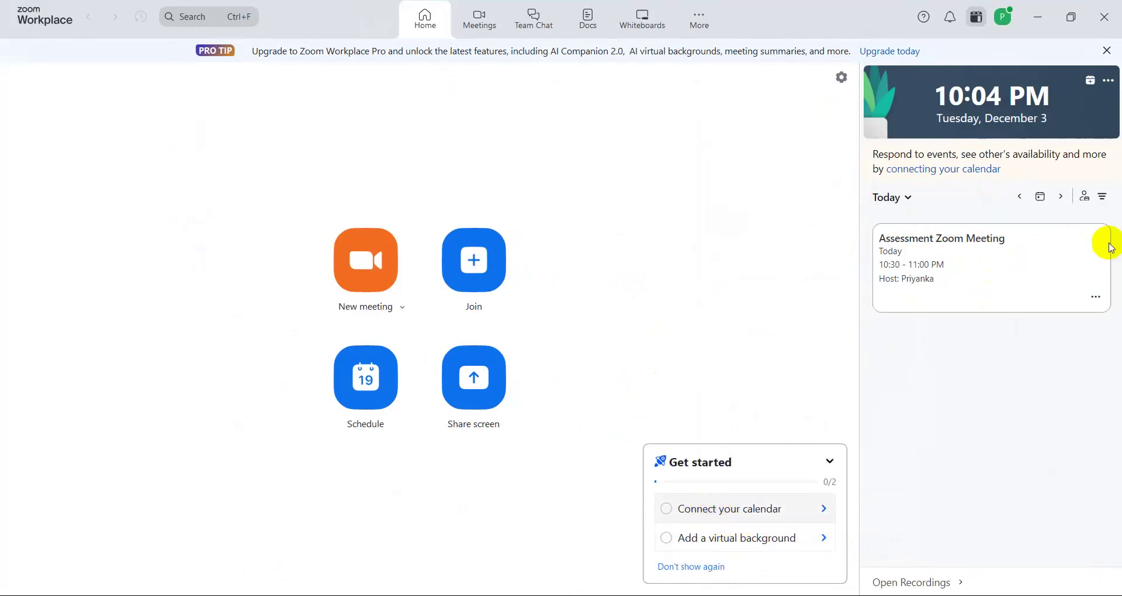
{"action": "left_click", "coordinate": [1057, 270]}
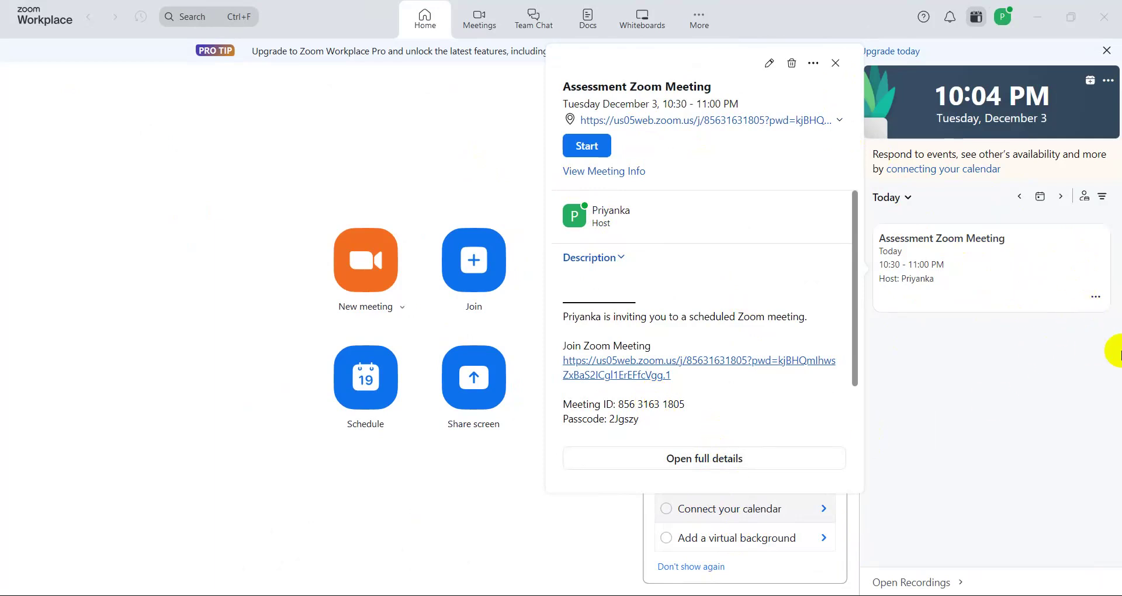
{"action": "left_click", "coordinate": [836, 64]}
- Copy the Assessment Zoom Meeting invitation and bring the Chrome Google sign-in window forward
{"action": "left_click", "coordinate": [1096, 299]}
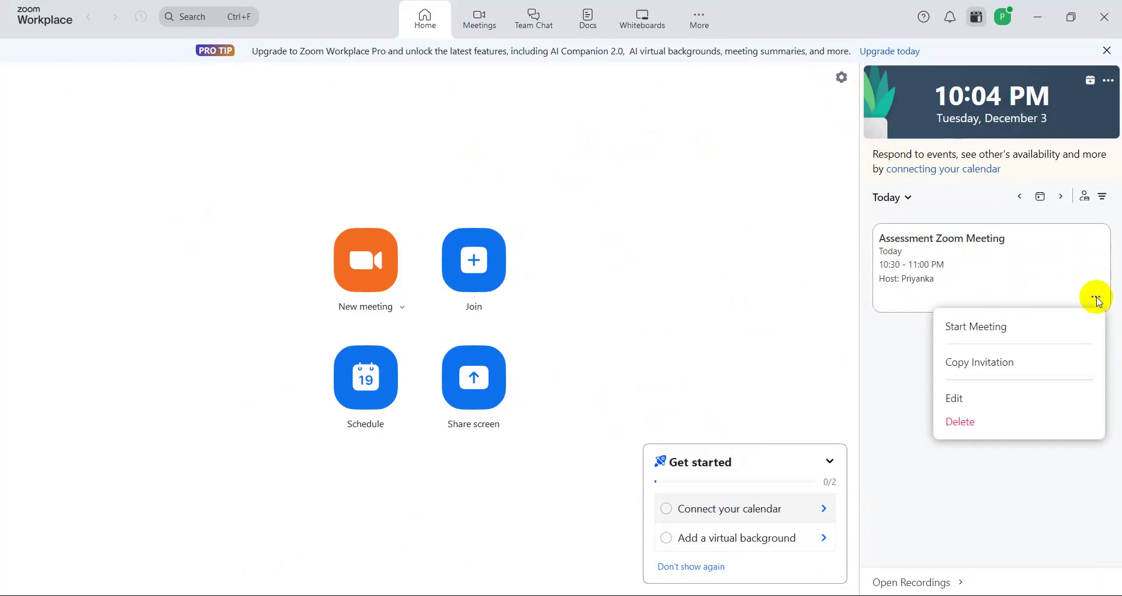
{"action": "left_click", "coordinate": [983, 373]}
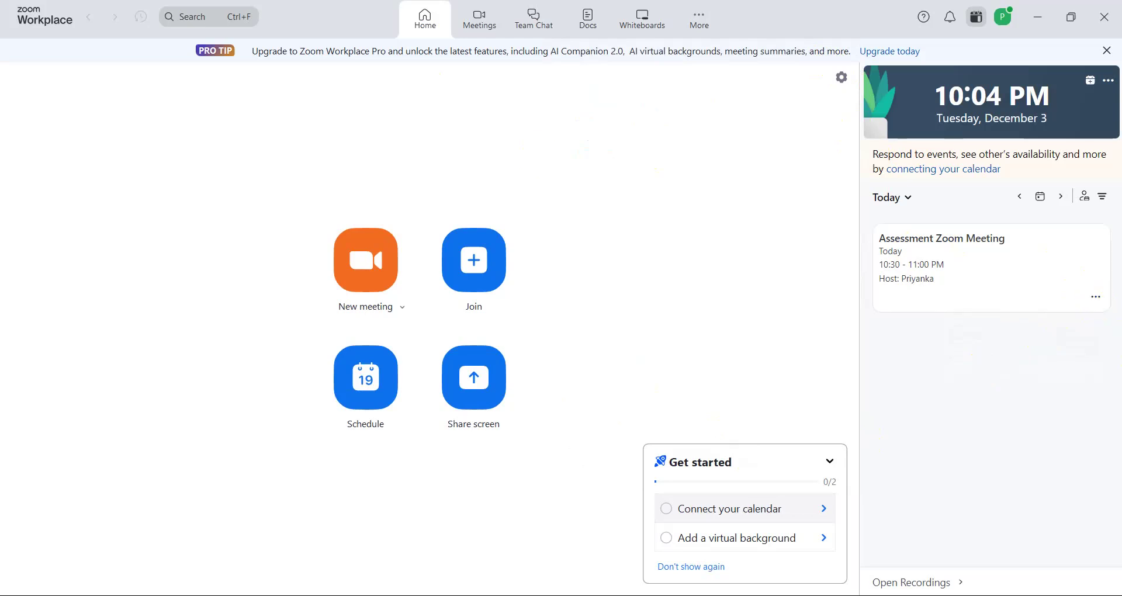
{"action": "left_click", "coordinate": [380, 595]}
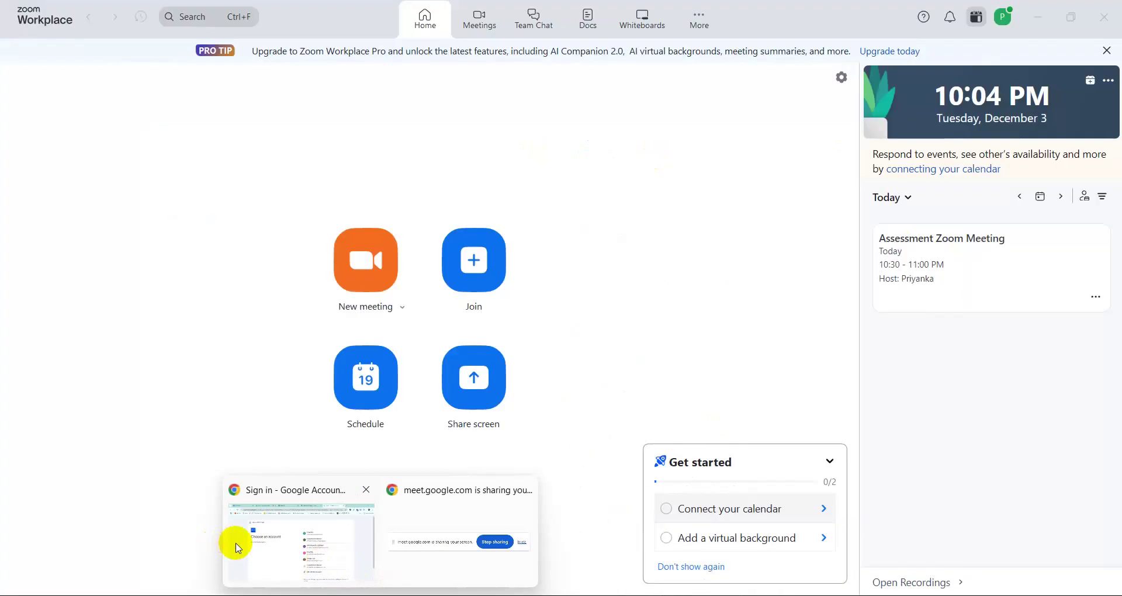
{"action": "left_click", "coordinate": [277, 548]}
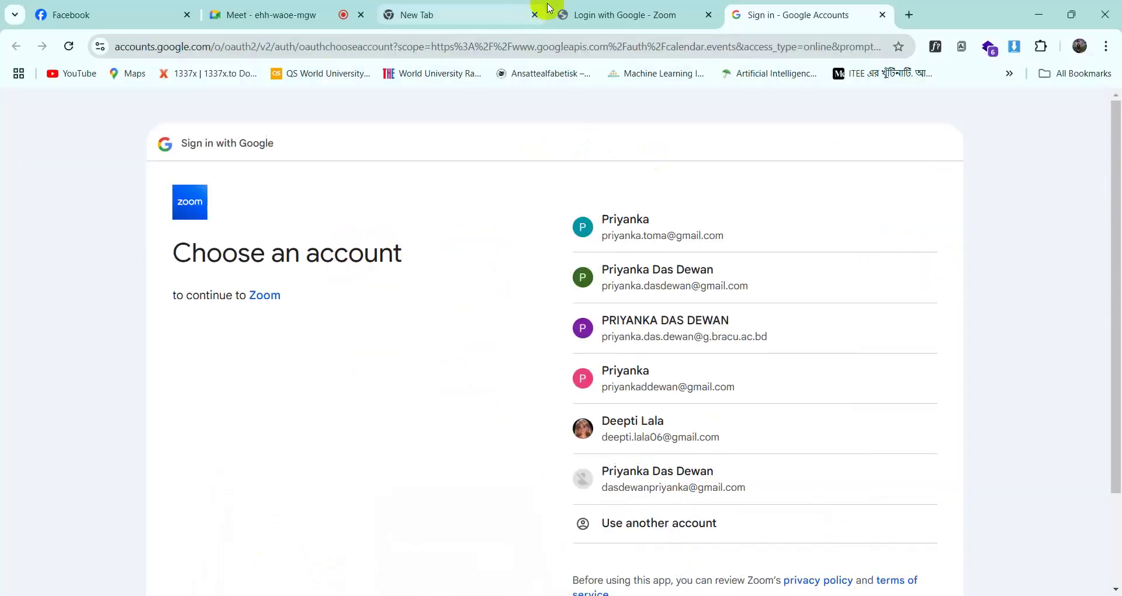
- Load Gmail in the blank new tab from the Google apps launcher
{"action": "left_click", "coordinate": [614, 12]}
{"action": "left_click", "coordinate": [471, 7]}
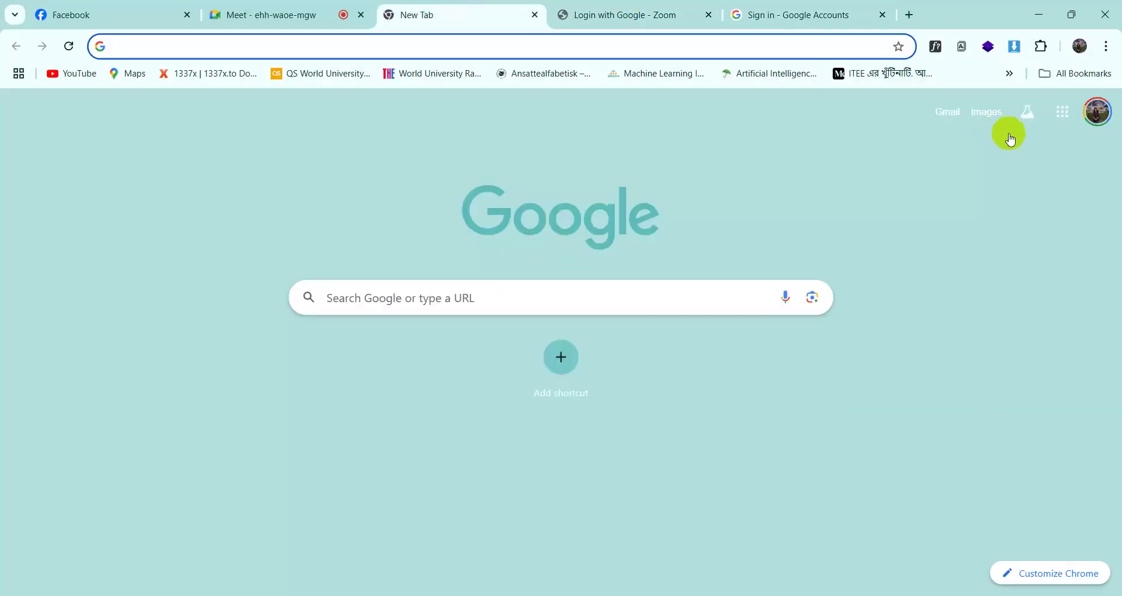
{"action": "left_click", "coordinate": [1061, 112]}
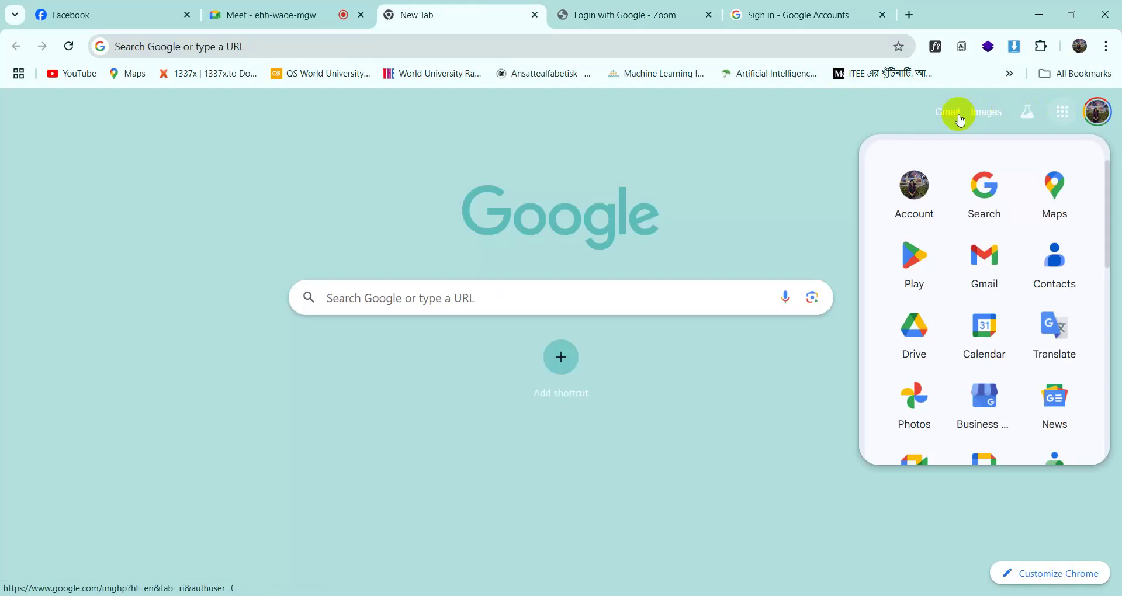
{"action": "left_click", "coordinate": [947, 112]}
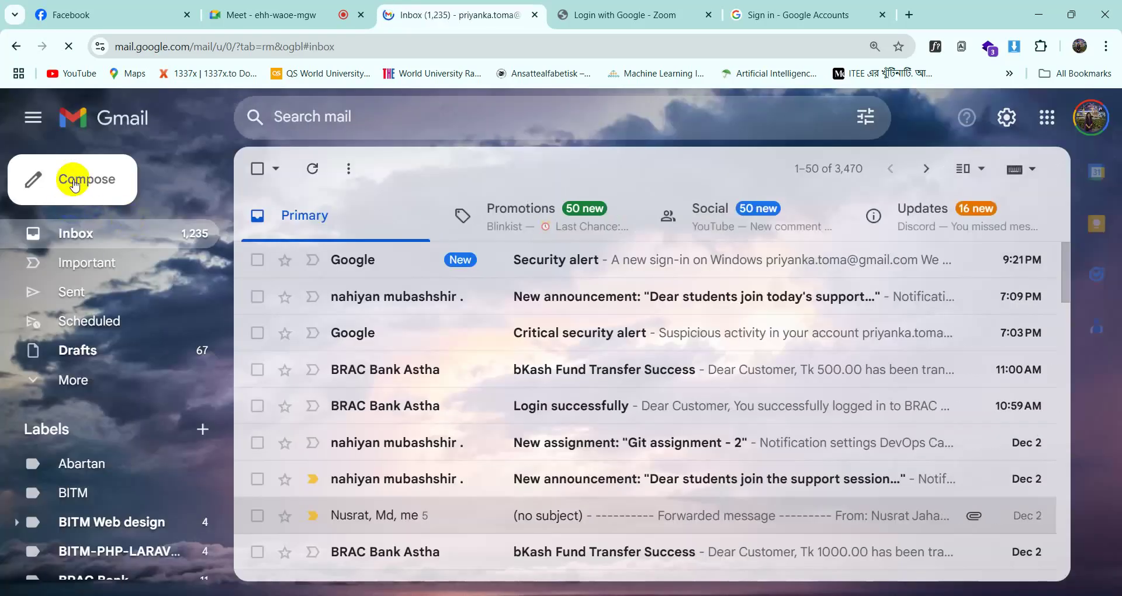
- Start a new email and paste the copied Zoom invitation into its body
{"action": "left_click", "coordinate": [74, 186]}
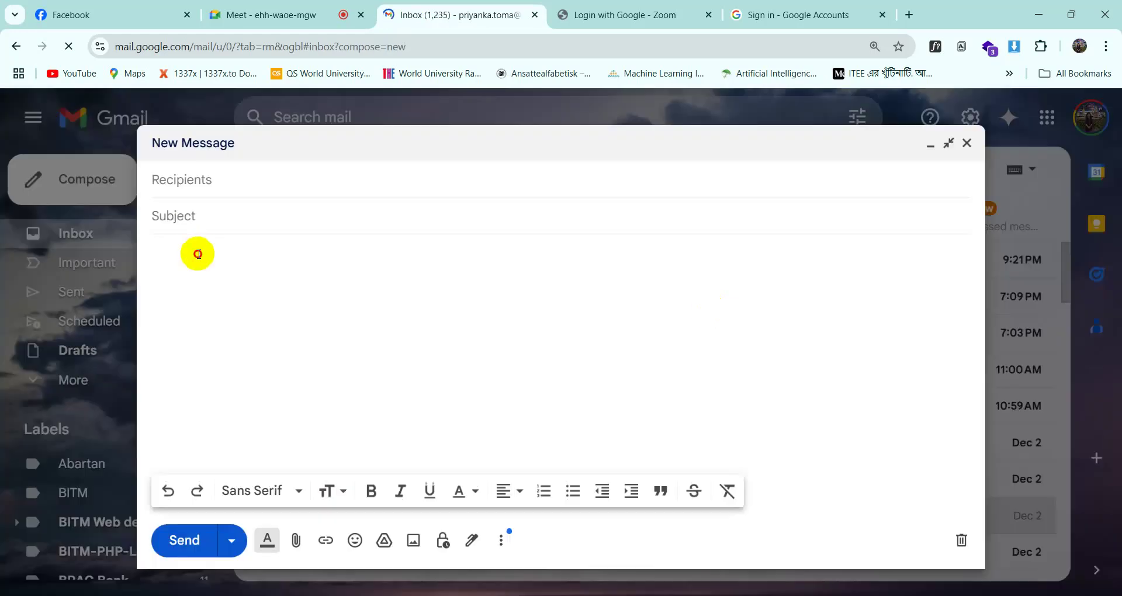
{"action": "left_click", "coordinate": [199, 253]}
{"action": "right_click", "coordinate": [199, 253]}
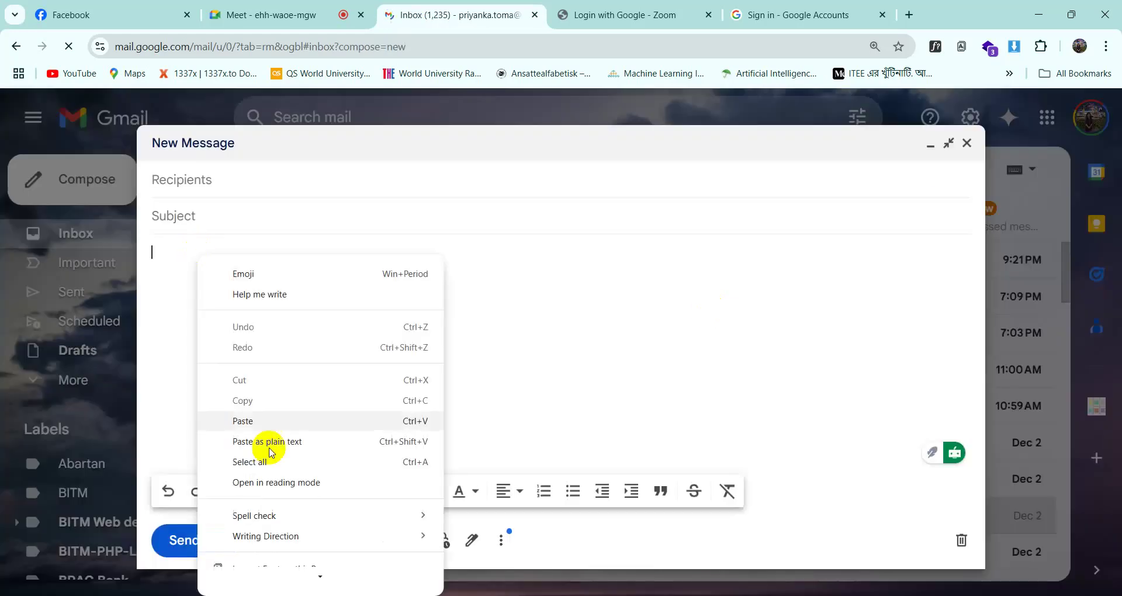
{"action": "left_click", "coordinate": [242, 422]}
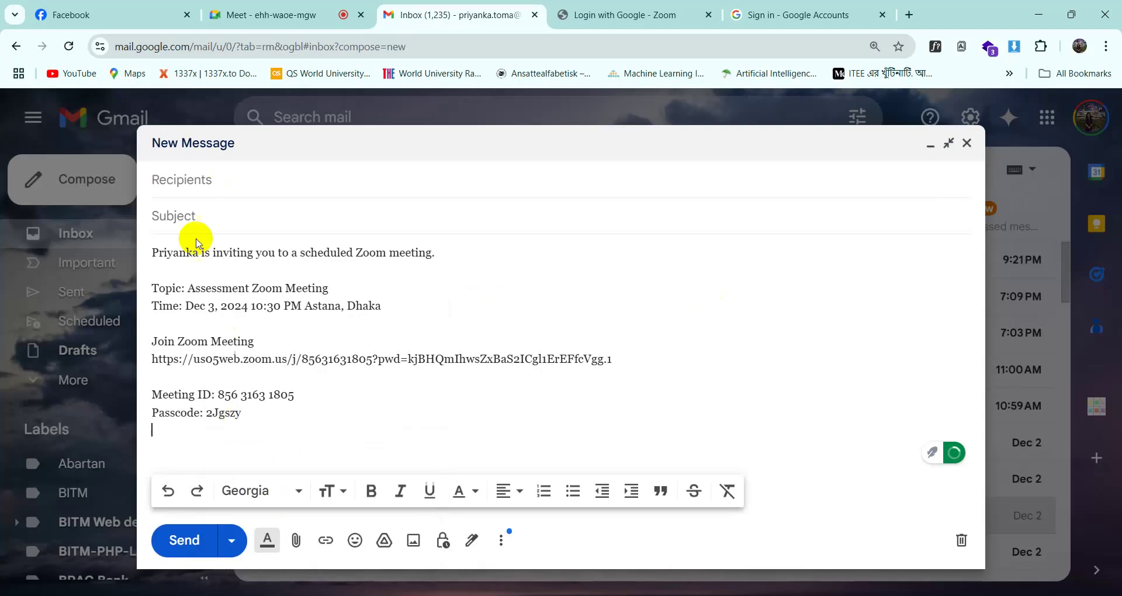
- Set the email subject to 'Zoom Meeting'
{"action": "left_click", "coordinate": [204, 218]}
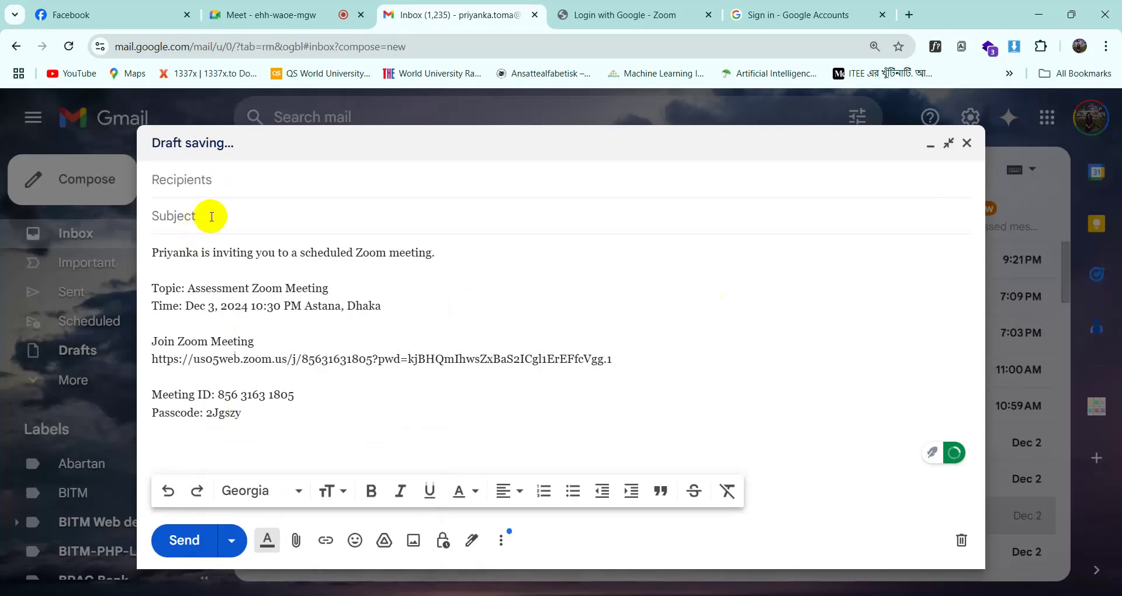
{"action": "type", "text": "Zoom"}
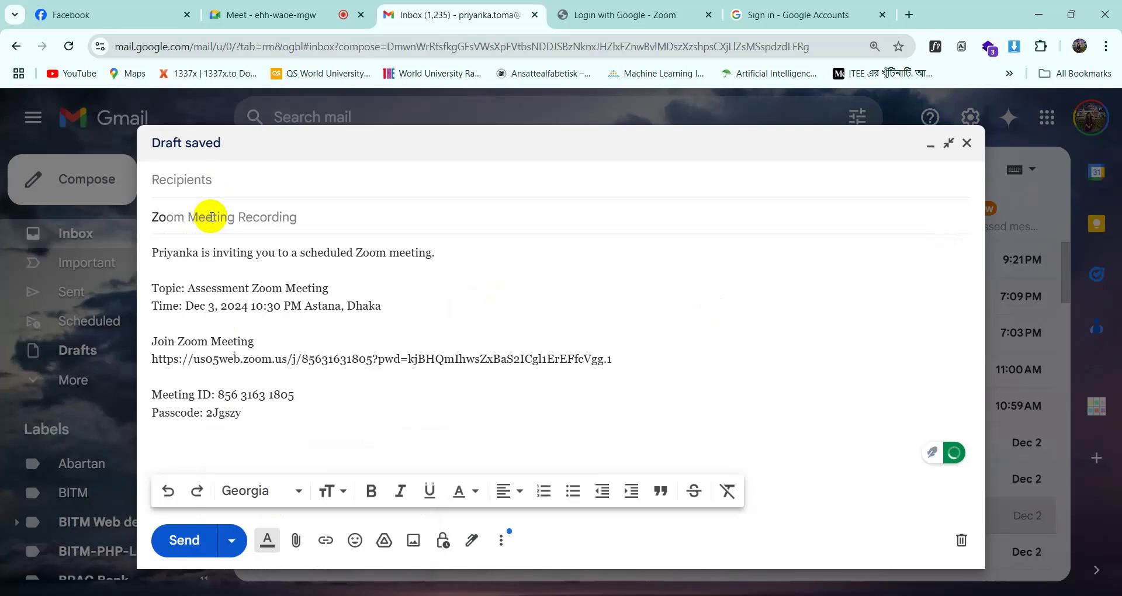
{"action": "key", "text": "Tab"}
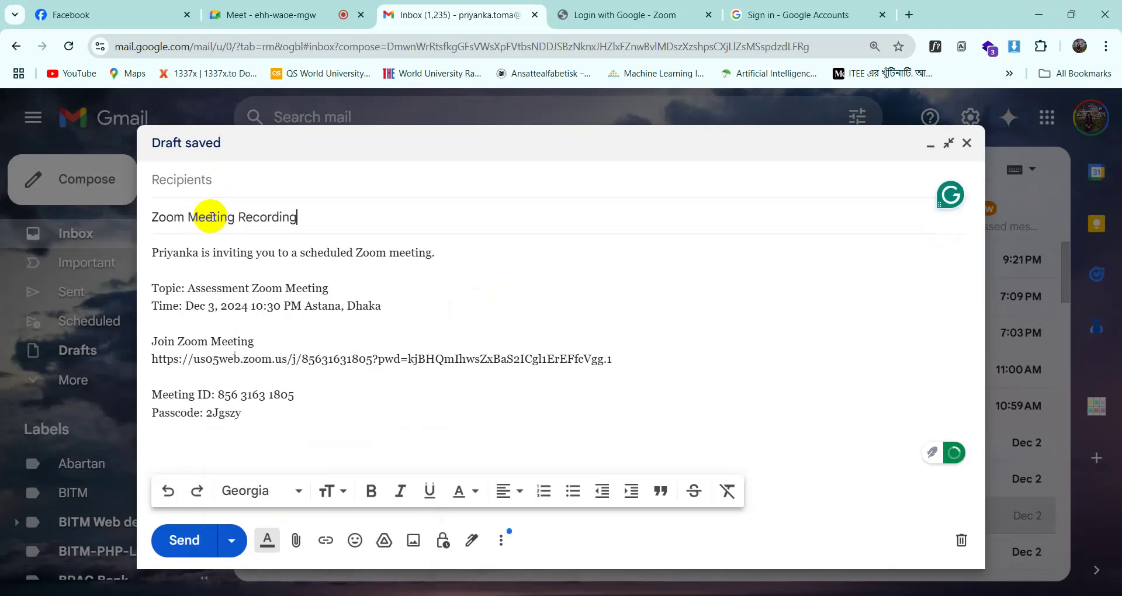
{"action": "key", "text": "BackSpace"}
{"action": "key", "text": "BackSpace"}
{"action": "key", "text": "BackSpace"}
{"action": "key", "text": "BackSpace"}
{"action": "key", "text": "BackSpace"}
{"action": "key", "text": "BackSpace"}
{"action": "key", "text": "BackSpace"}
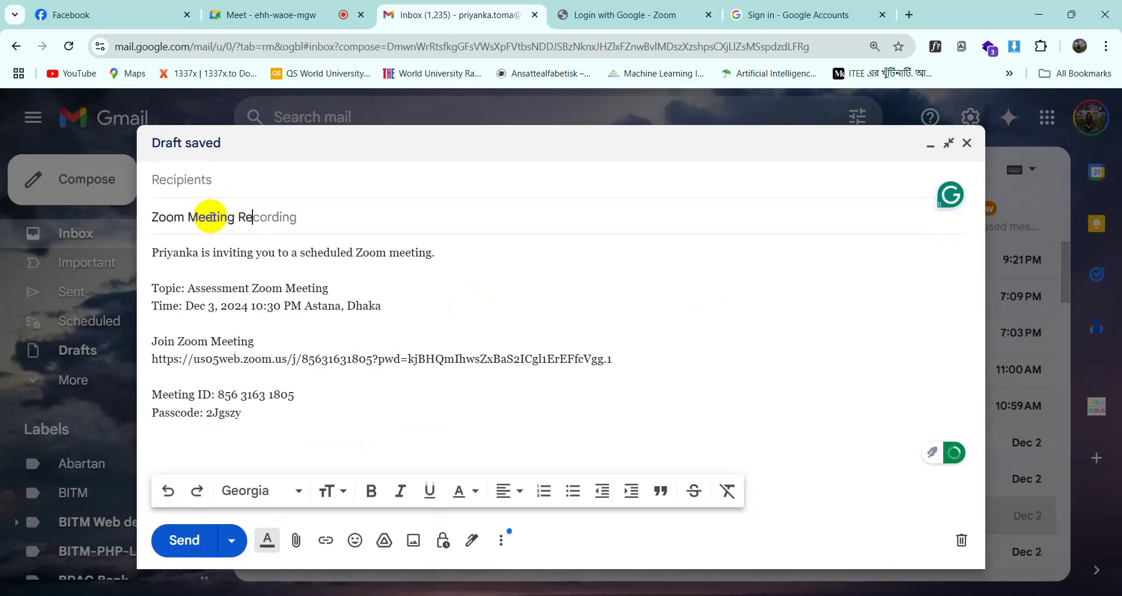
{"action": "key", "text": "BackSpace"}
{"action": "key", "text": "BackSpace"}
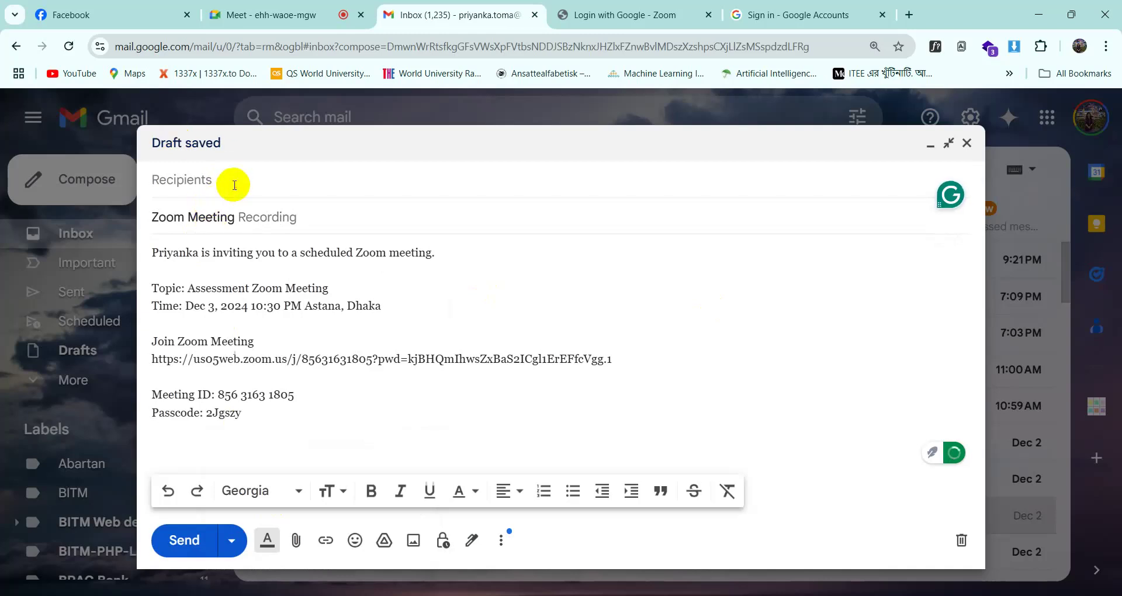
- Address the draft to one suggested contact
{"action": "left_click", "coordinate": [235, 185]}
{"action": "type", "text": "p"}
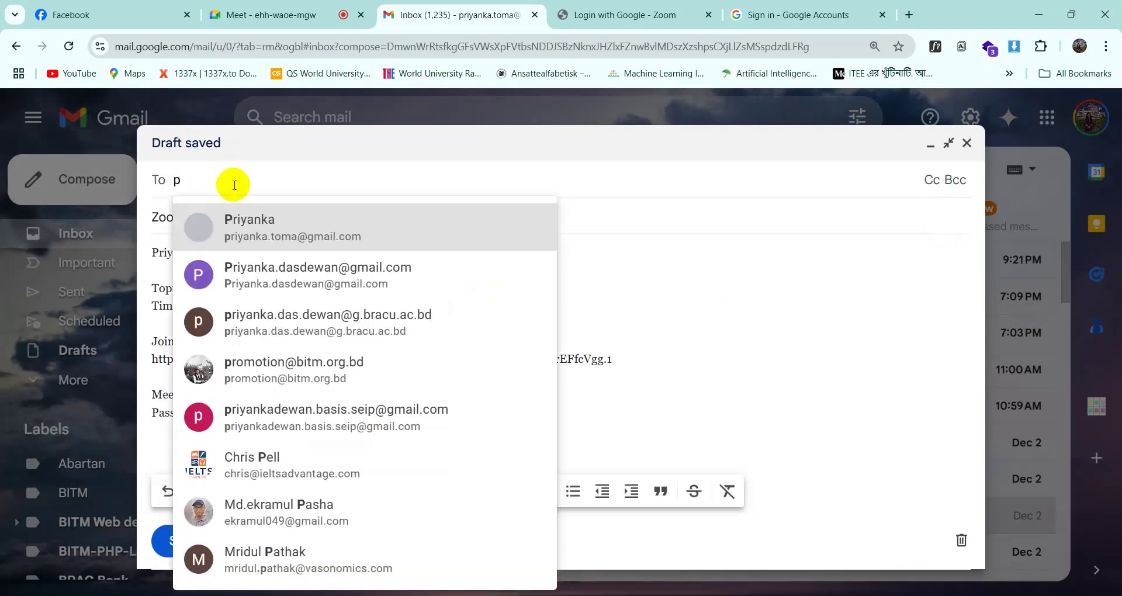
{"action": "left_click", "coordinate": [282, 274]}
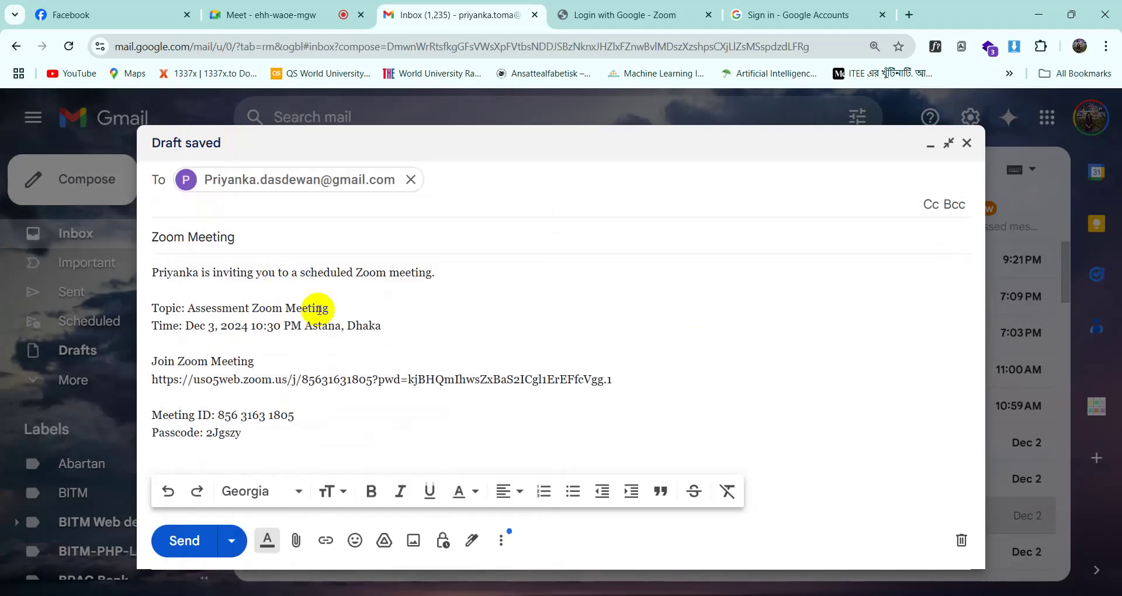
{"action": "left_click", "coordinate": [377, 382]}
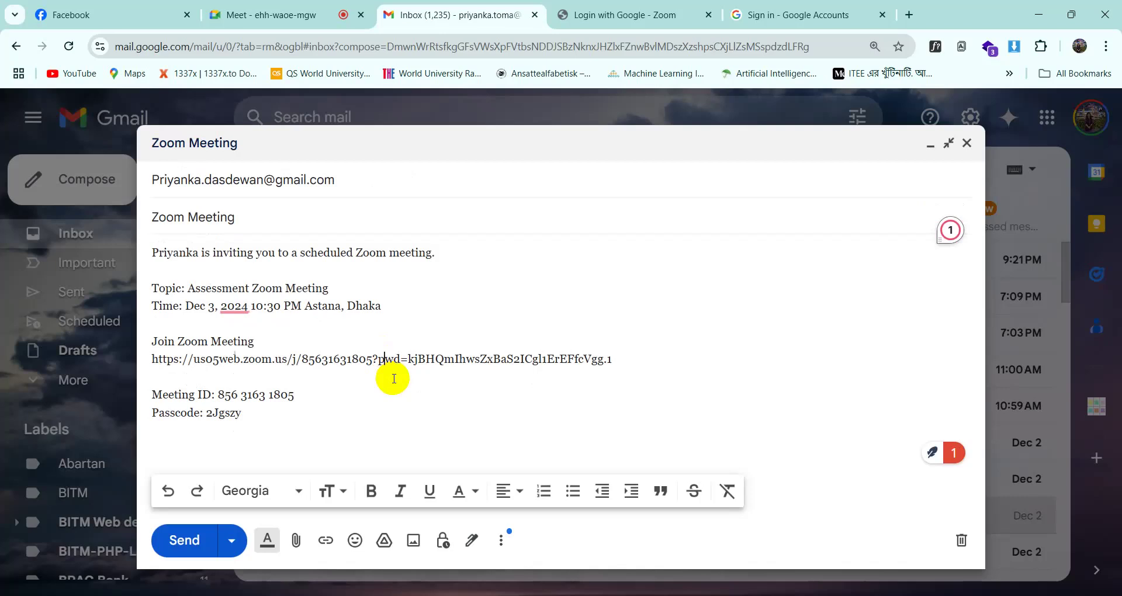
{"action": "mouse_move", "coordinate": [541, 593]}
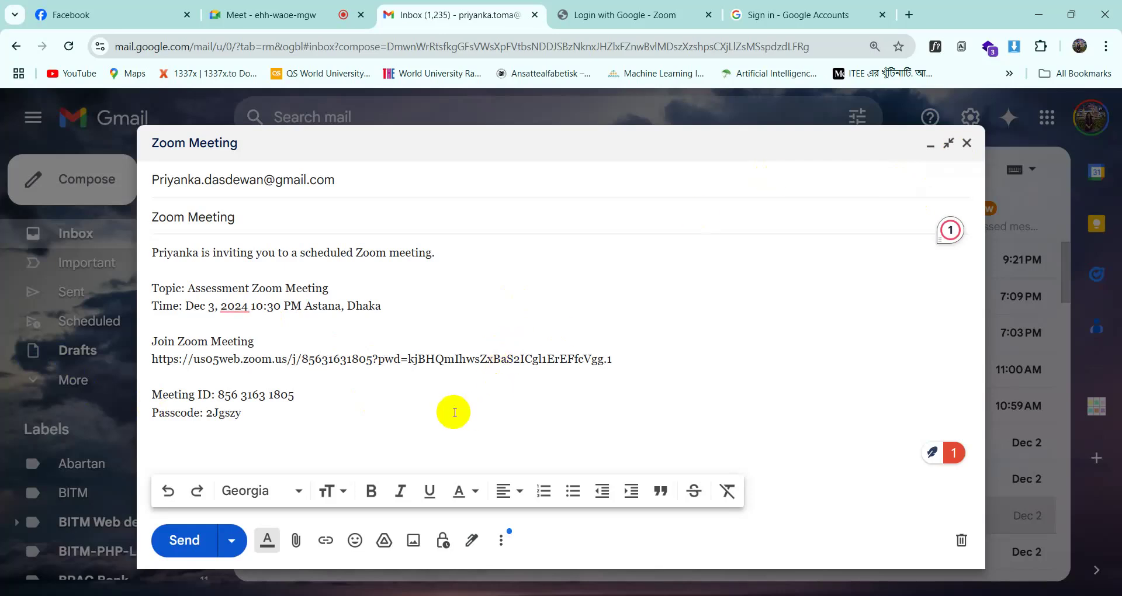
- Save and close the Zoom Meeting draft
{"action": "left_click", "coordinate": [968, 141]}
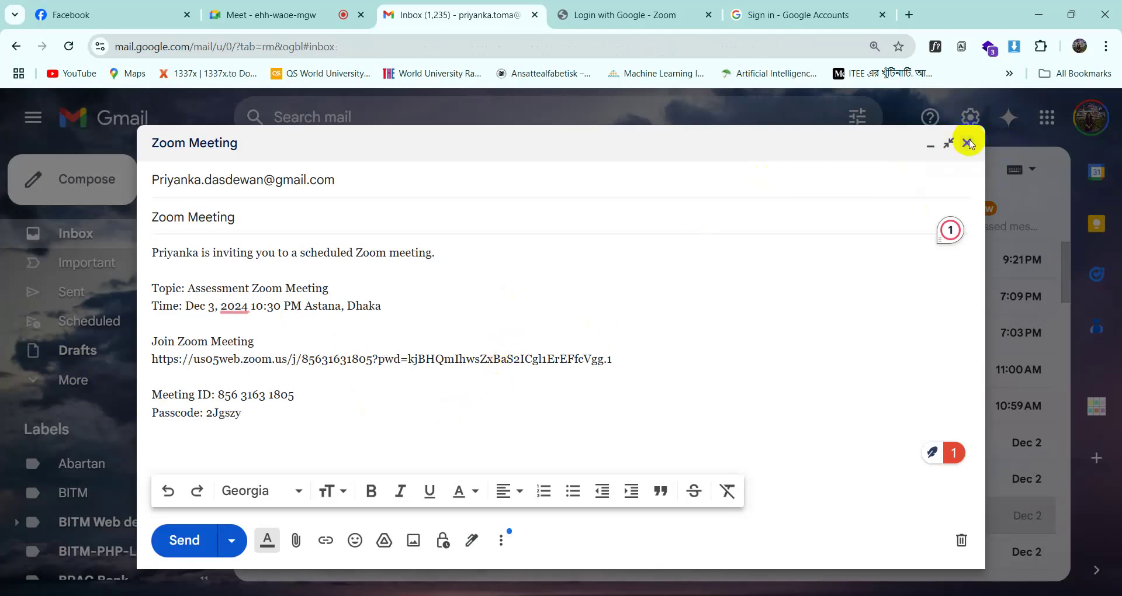
{"action": "scroll", "coordinate": [468, 376], "scroll_direction": "down", "scroll_amount": 10}
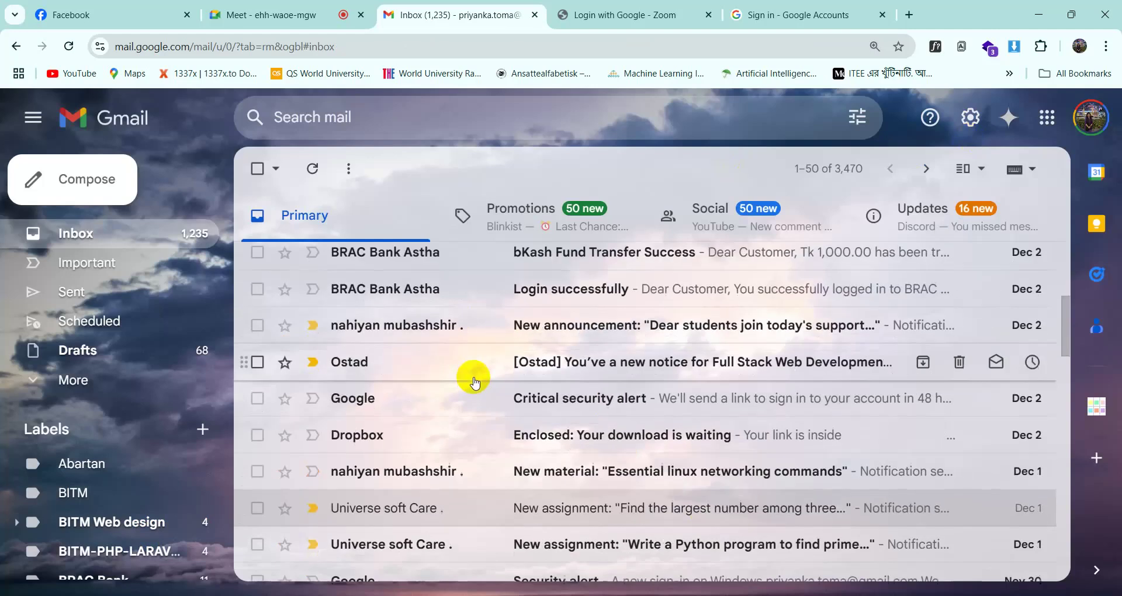
{"action": "scroll", "coordinate": [466, 355], "scroll_direction": "up", "scroll_amount": 10}
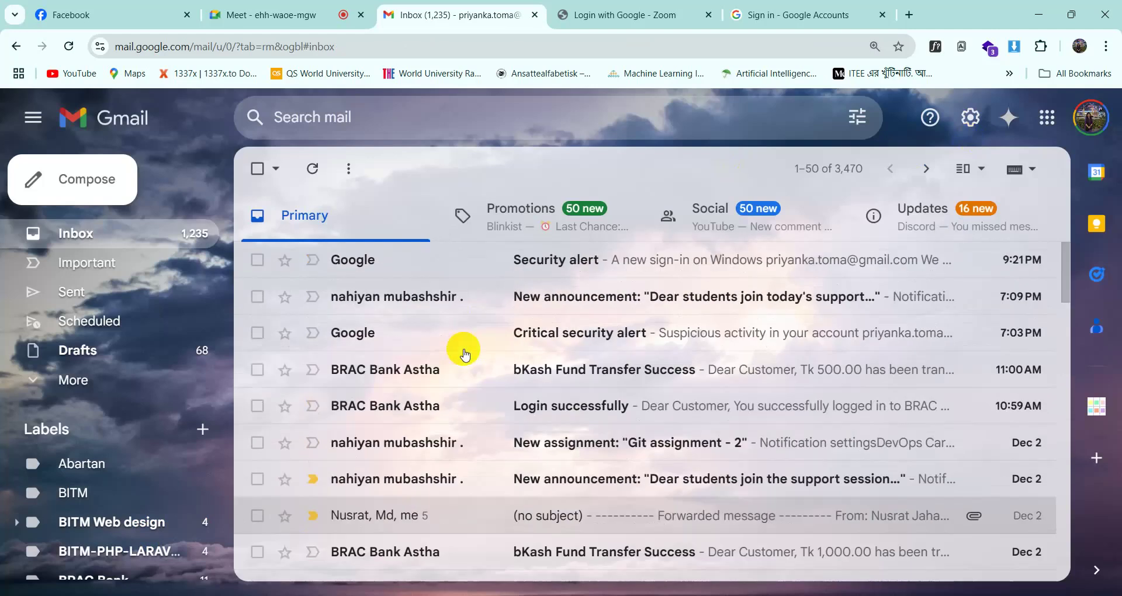
- Close the leftover Zoom login and Google sign-in tabs and show the Meet tab
{"action": "left_click", "coordinate": [637, 26]}
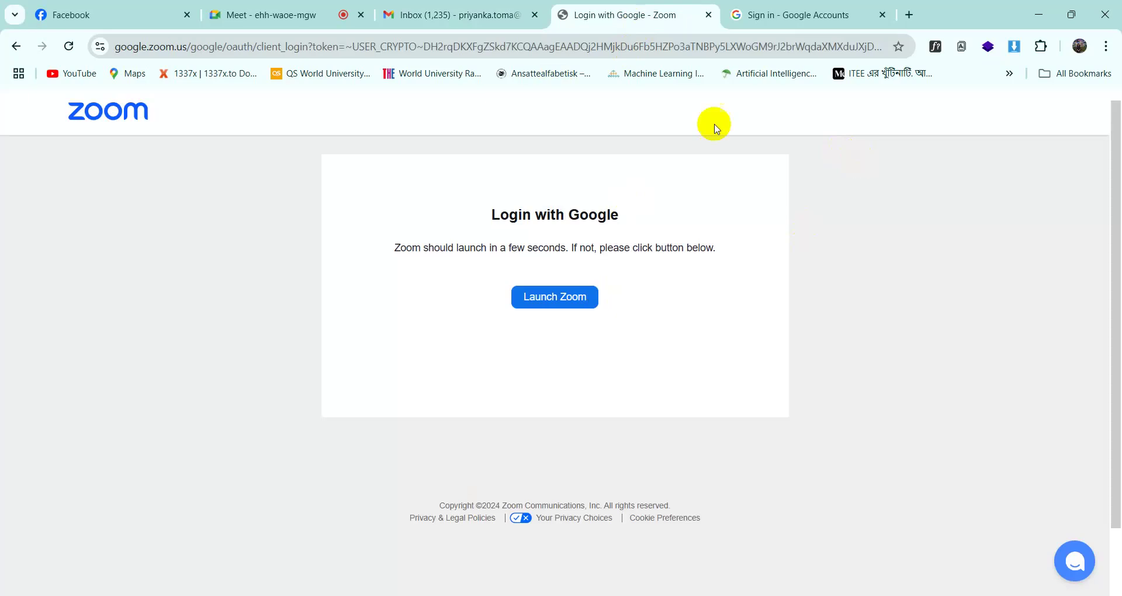
{"action": "left_click", "coordinate": [256, 16]}
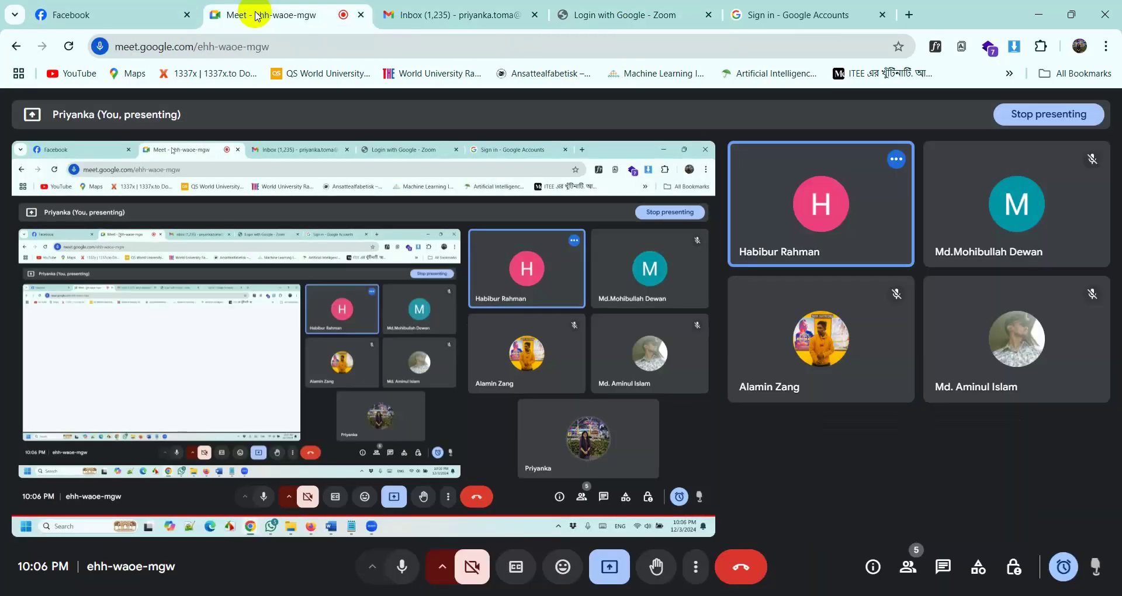
{"action": "left_click", "coordinate": [573, 15]}
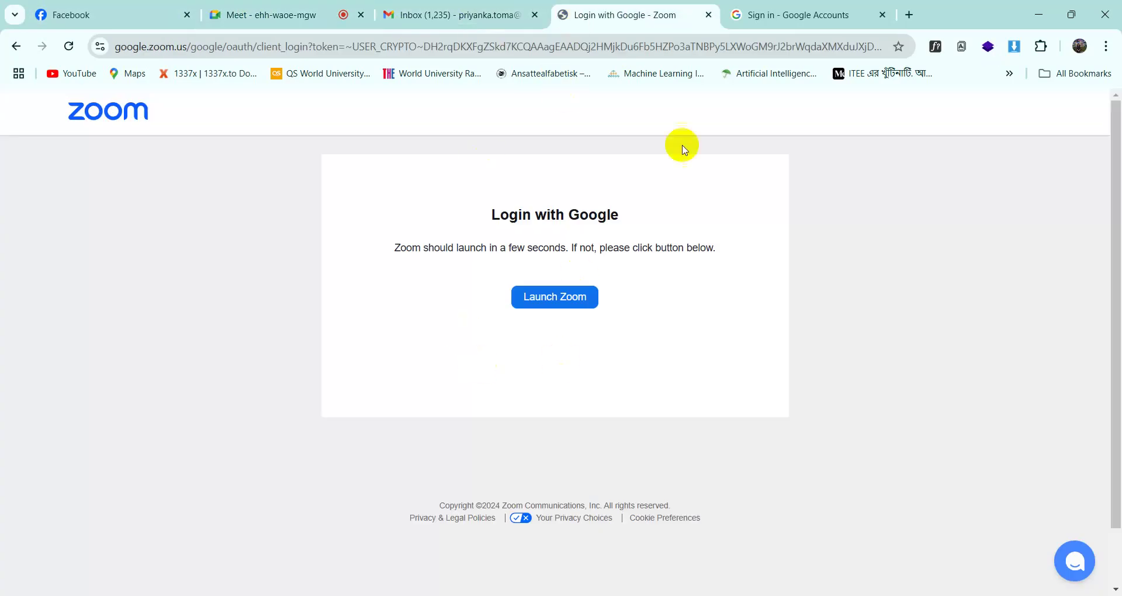
{"action": "left_click", "coordinate": [712, 16]}
{"action": "left_click", "coordinate": [710, 16]}
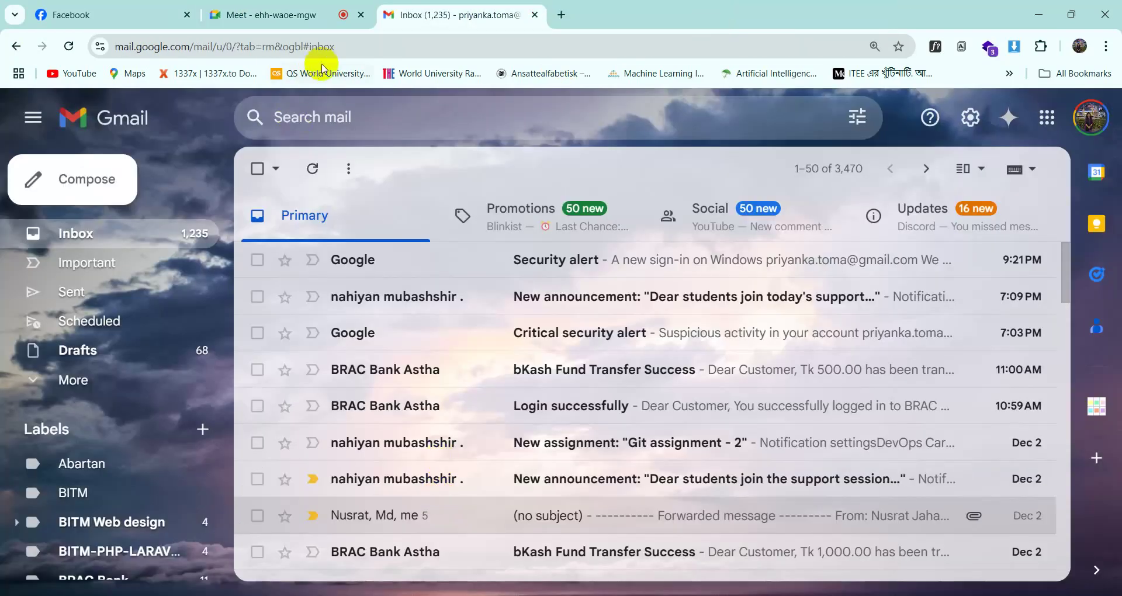
{"action": "left_click", "coordinate": [295, 14]}
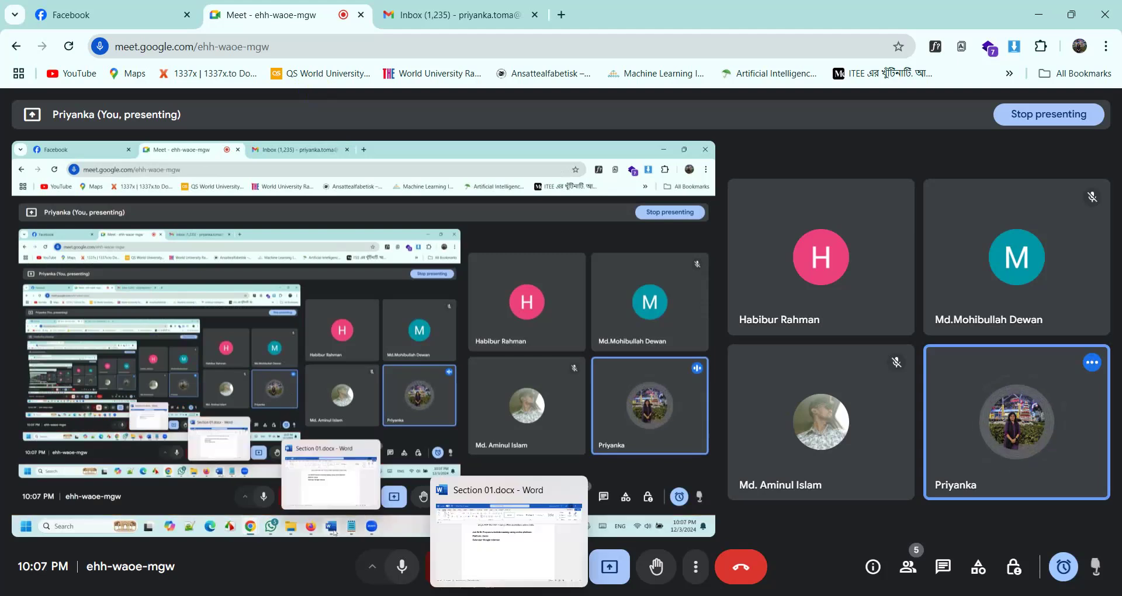
- Scroll through Section 01.docx, then close its Word window
{"action": "left_click", "coordinate": [463, 501]}
{"action": "scroll", "coordinate": [426, 441], "scroll_direction": "up", "scroll_amount": 10}
{"action": "scroll", "coordinate": [426, 441], "scroll_direction": "up", "scroll_amount": 10}
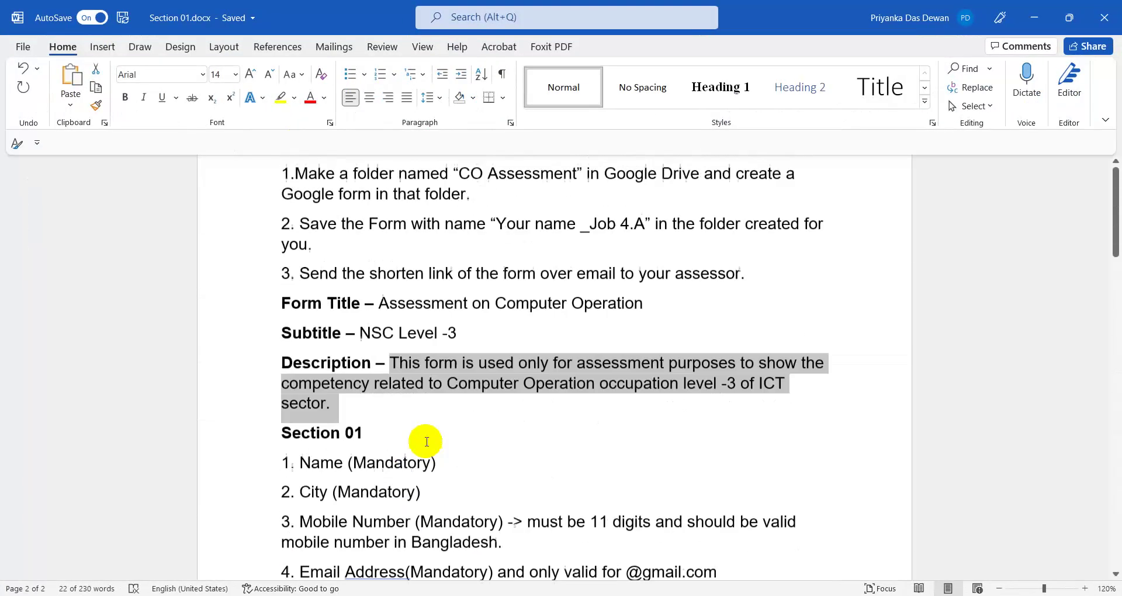
{"action": "scroll", "coordinate": [426, 441], "scroll_direction": "down", "scroll_amount": 11}
{"action": "scroll", "coordinate": [423, 468], "scroll_direction": "down", "scroll_amount": 15}
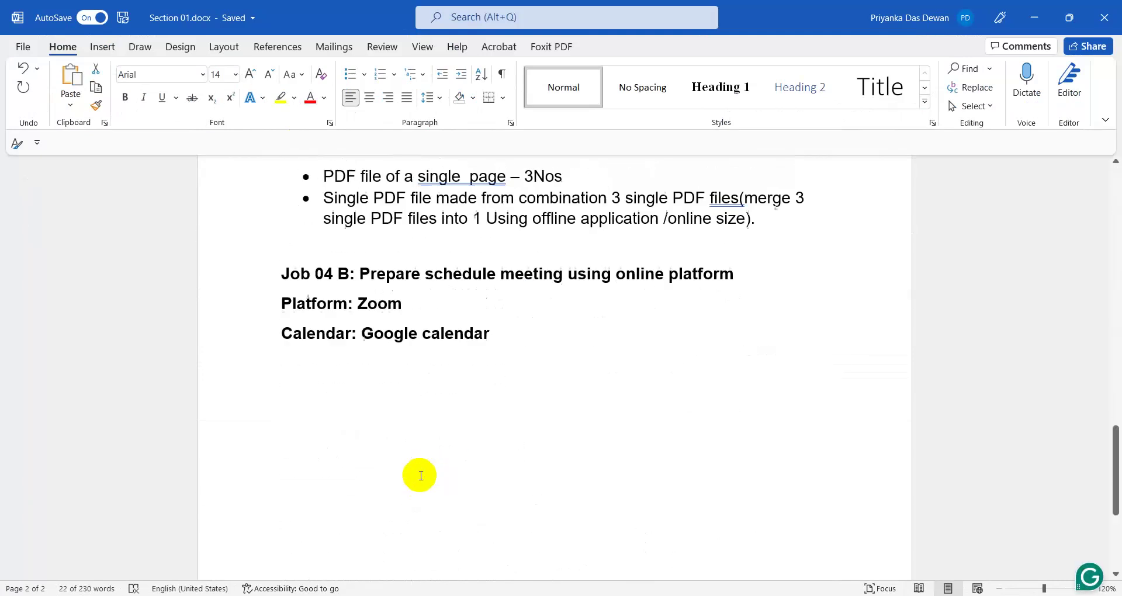
{"action": "scroll", "coordinate": [419, 465], "scroll_direction": "up", "scroll_amount": 12}
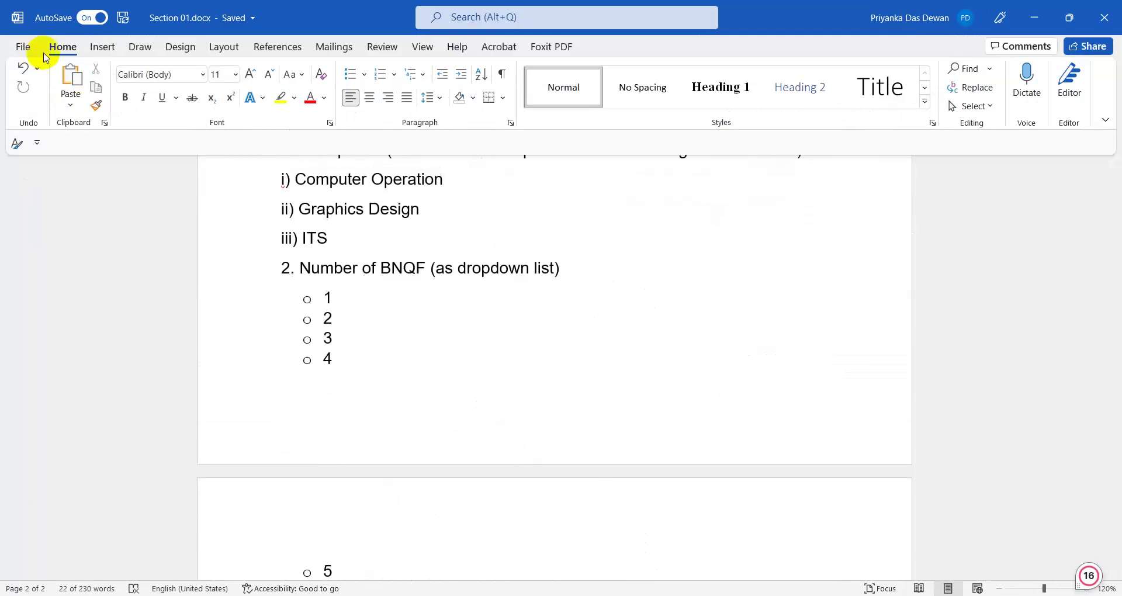
{"action": "left_click", "coordinate": [1105, 19]}
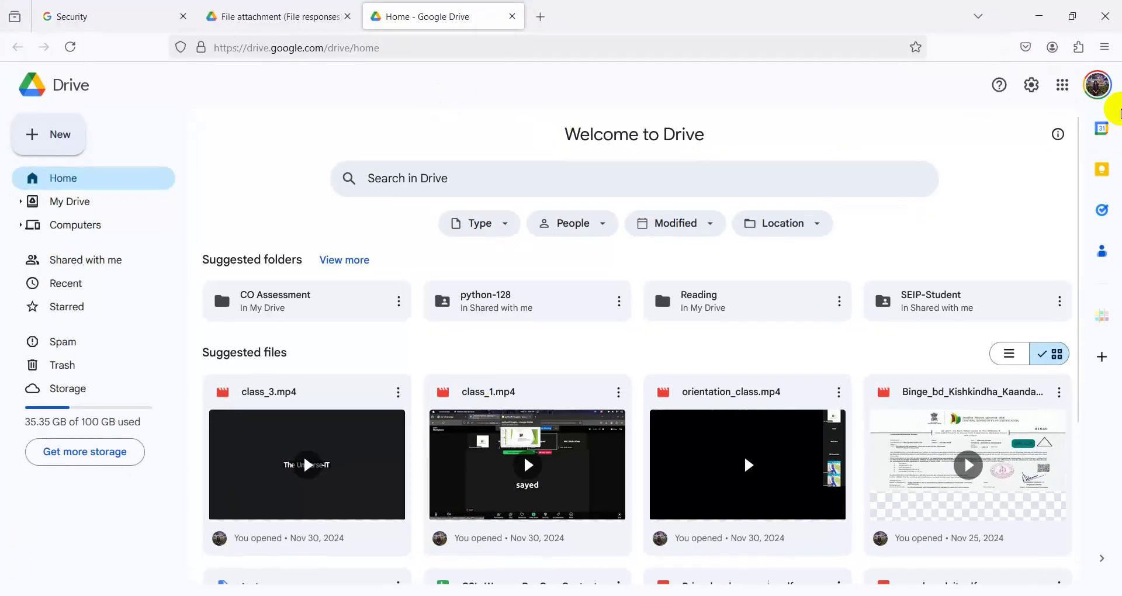
- Close the Drive home tab and sign out of the Google account
{"action": "left_click", "coordinate": [512, 17]}
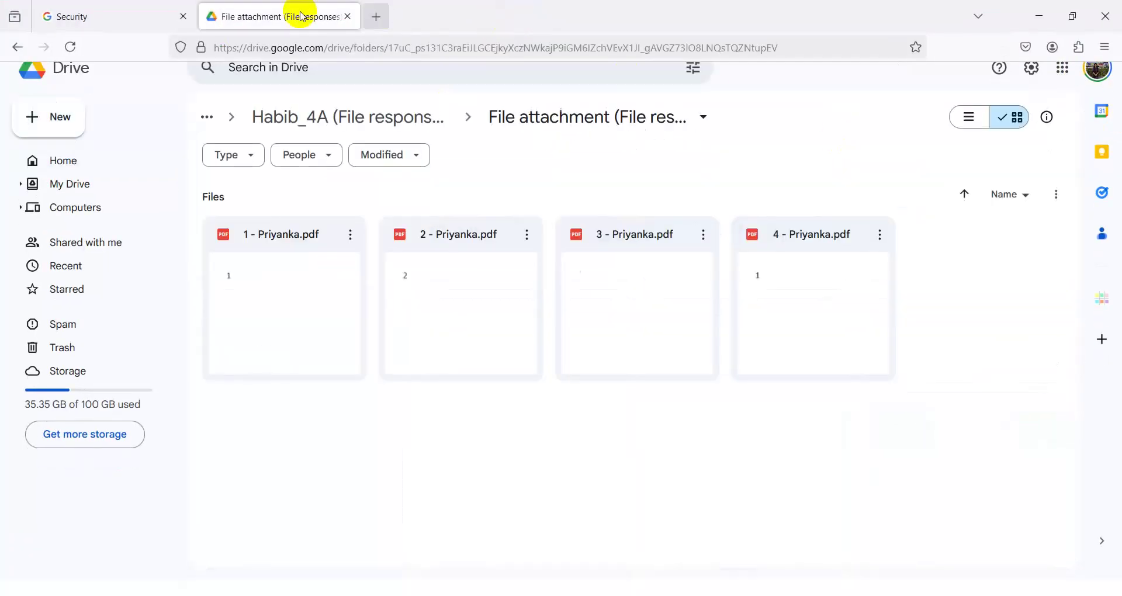
{"action": "left_click", "coordinate": [1098, 70]}
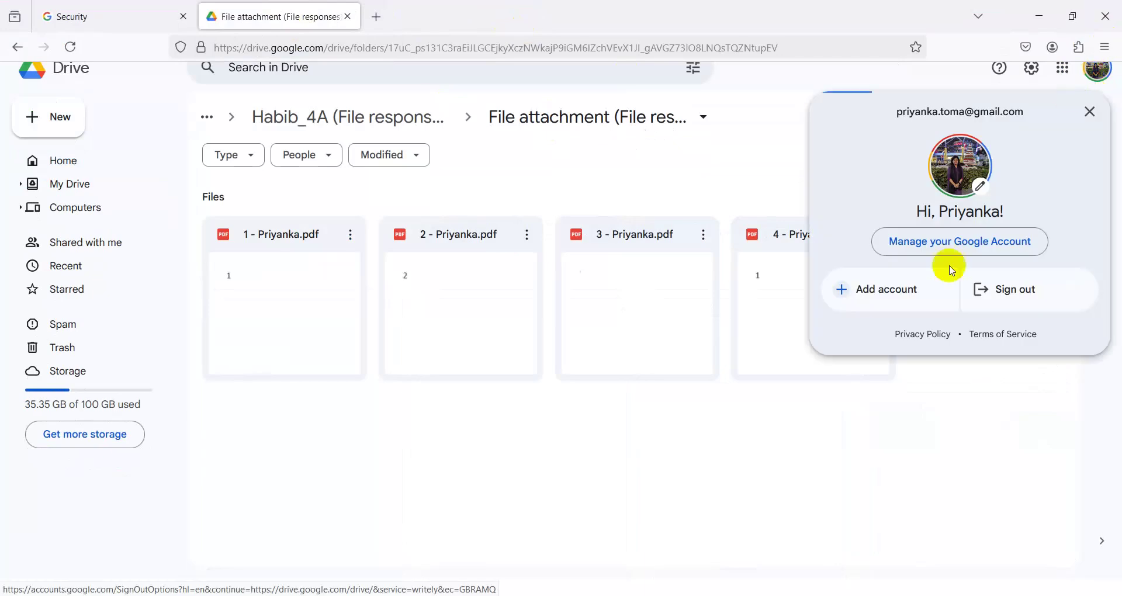
{"action": "left_click", "coordinate": [989, 289]}
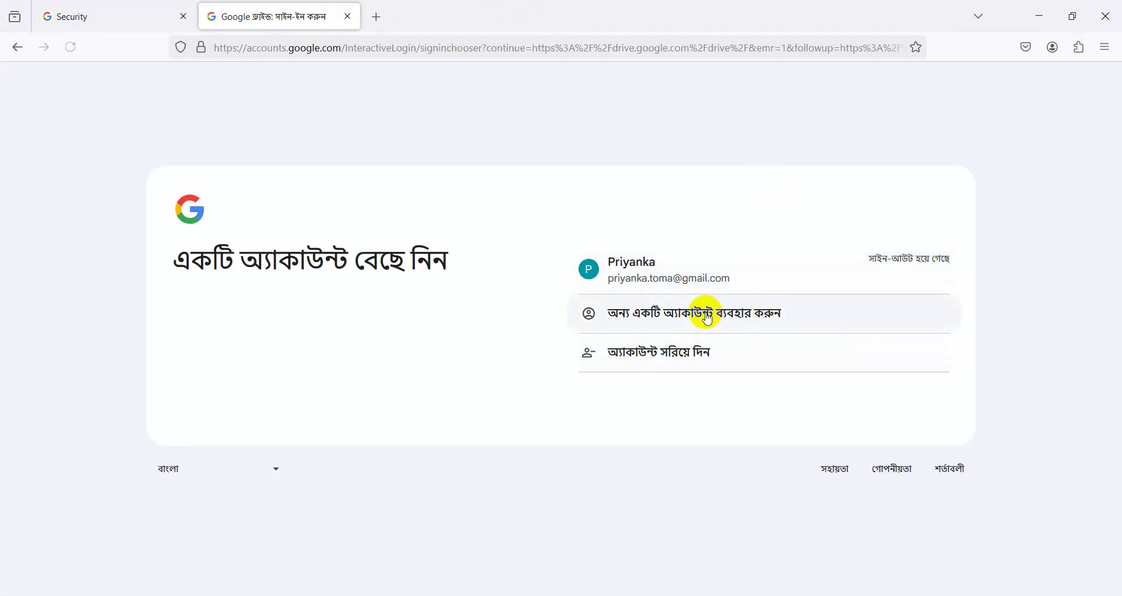
- Remove the signed-out account from this browser and open a blank new tab
{"action": "left_click", "coordinate": [637, 356]}
{"action": "left_click", "coordinate": [943, 273]}
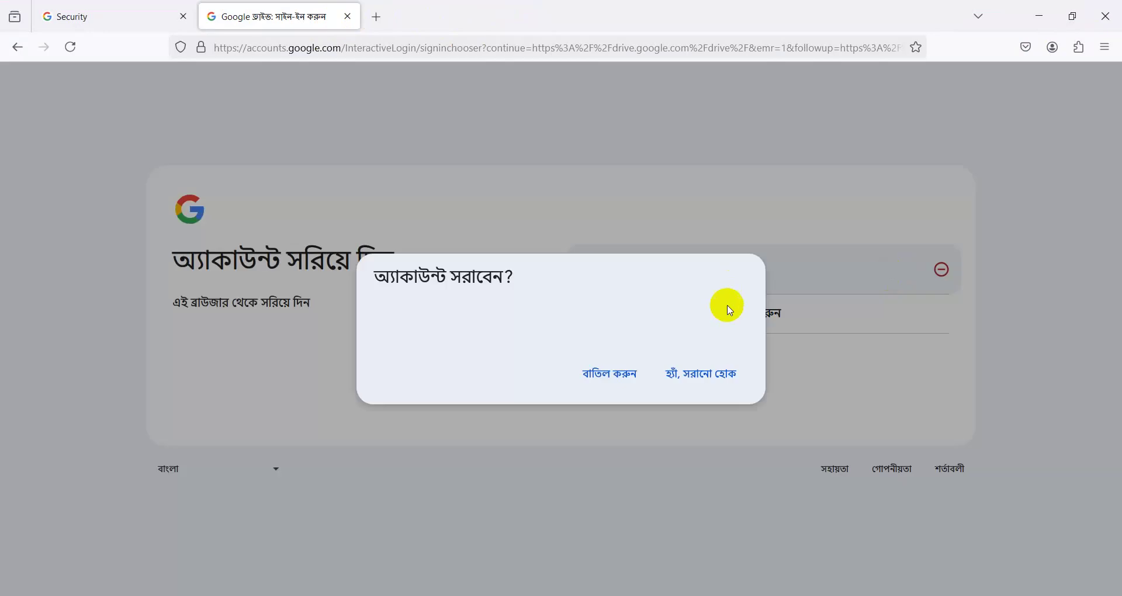
{"action": "left_click", "coordinate": [710, 380]}
{"action": "left_click", "coordinate": [377, 17]}
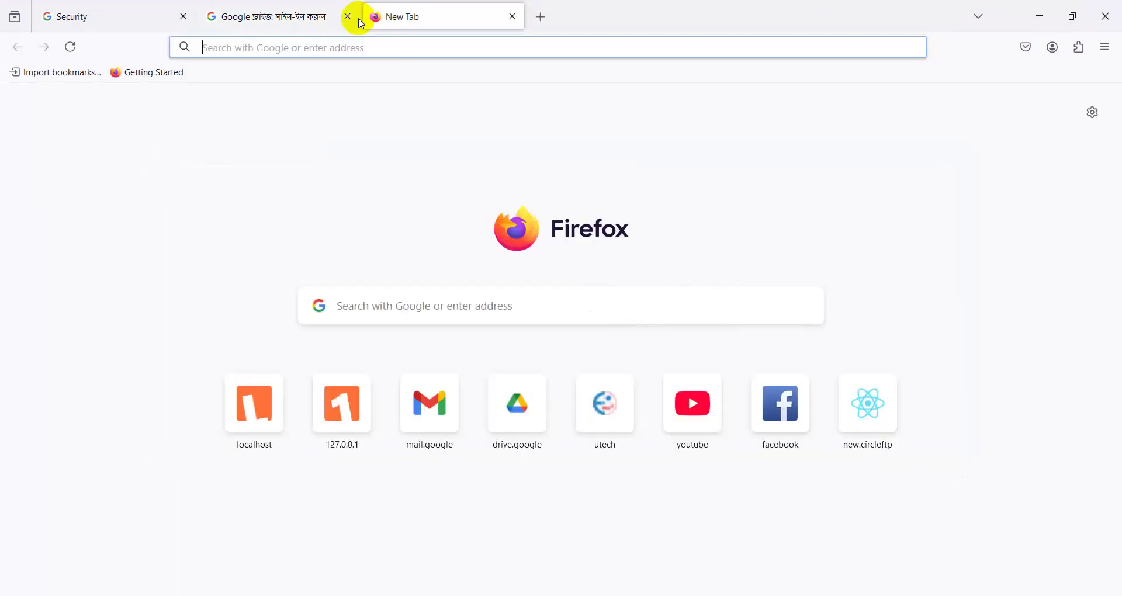
- Close the leftover Google sign-in tab and go to gmail.com in a new tab
{"action": "left_click", "coordinate": [349, 16]}
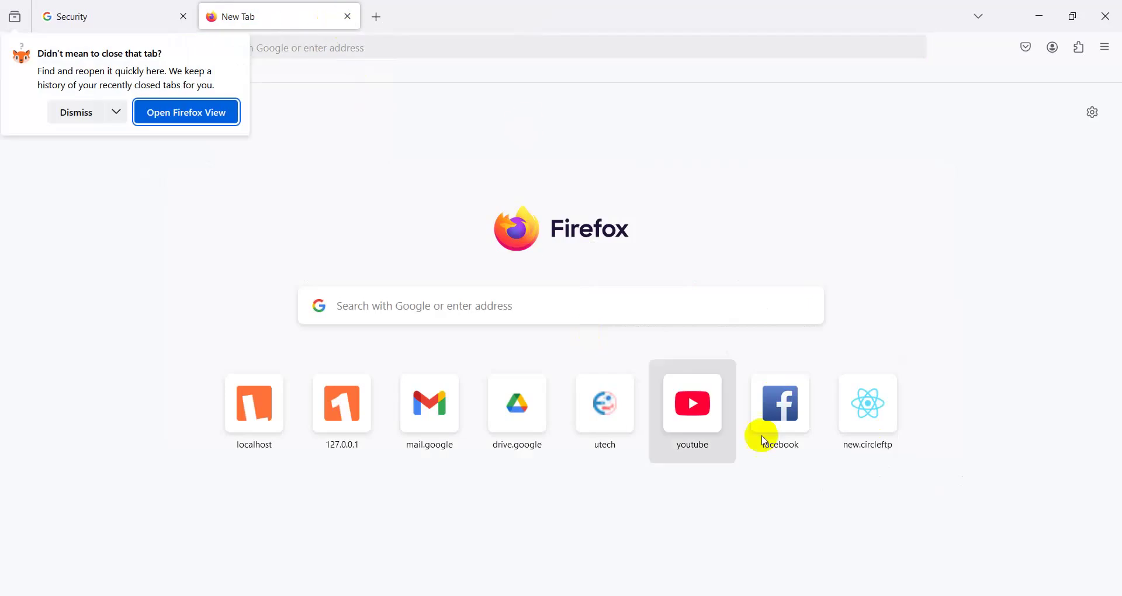
{"action": "left_click", "coordinate": [402, 306]}
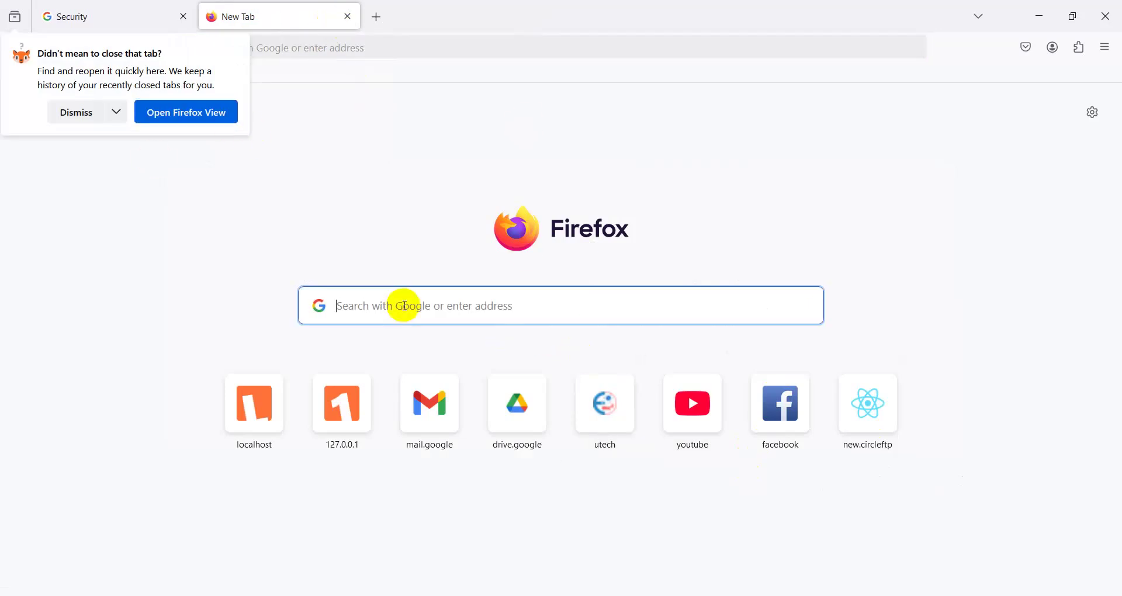
{"action": "type", "text": "g"}
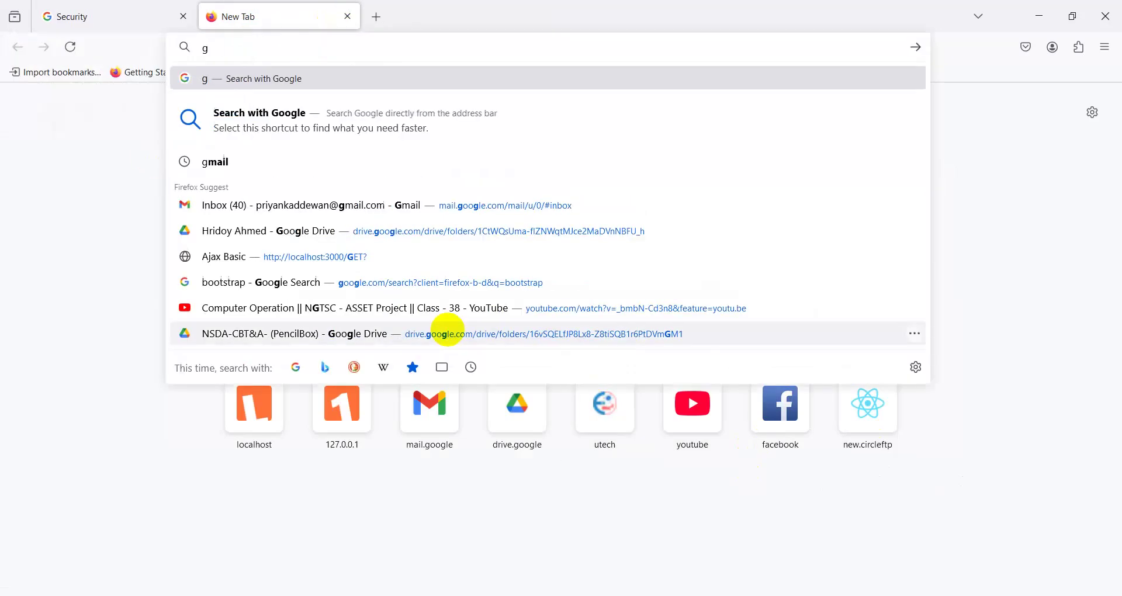
{"action": "type", "text": "mail"}
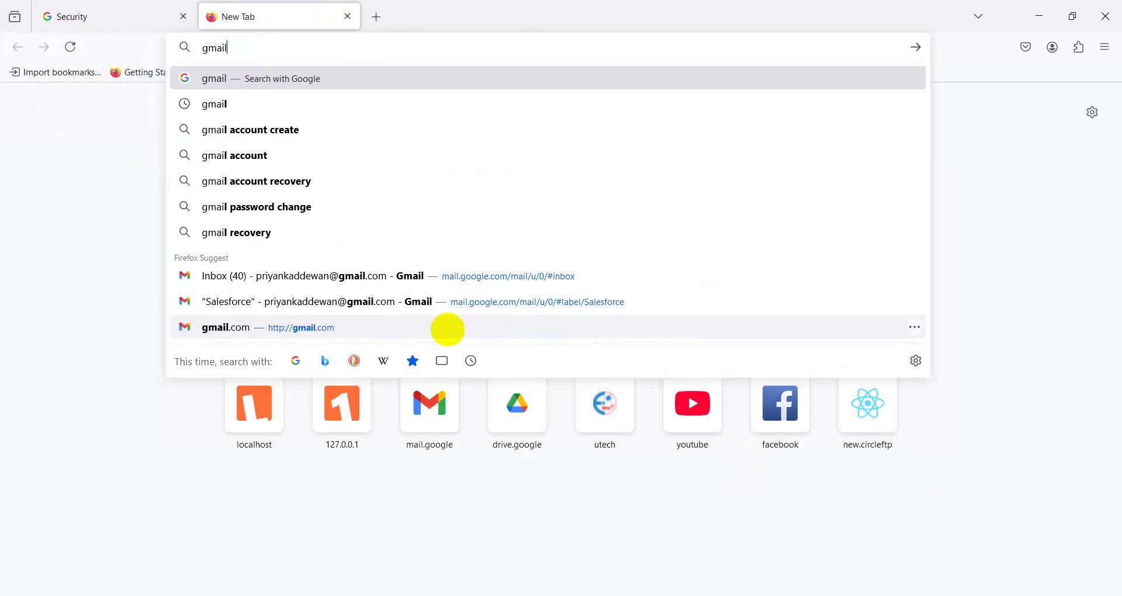
{"action": "type", "text": ".com"}
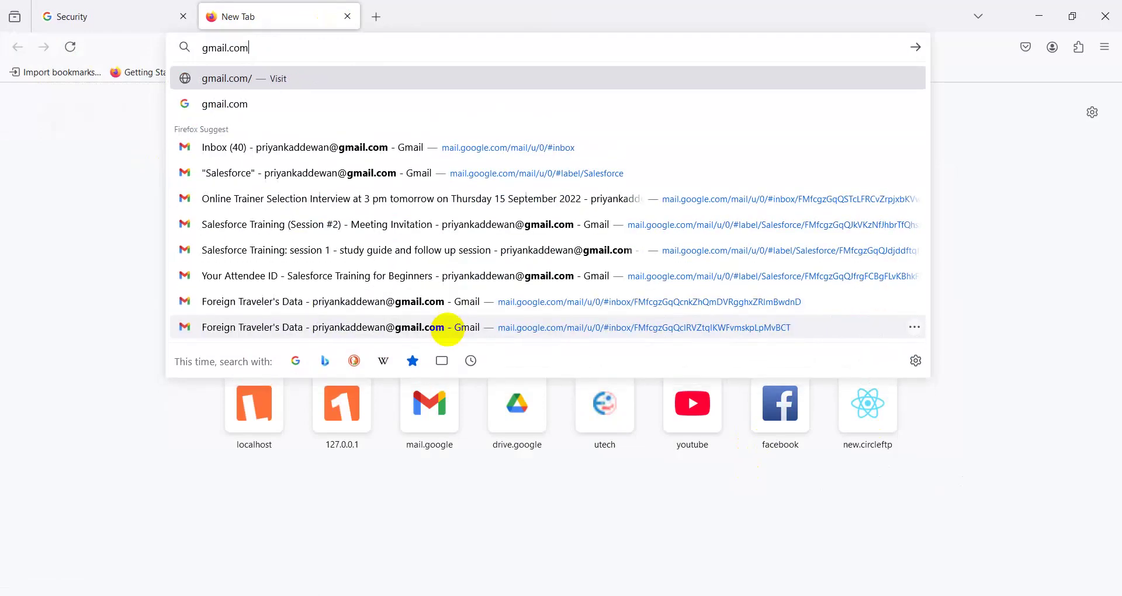
{"action": "key", "text": "Return"}
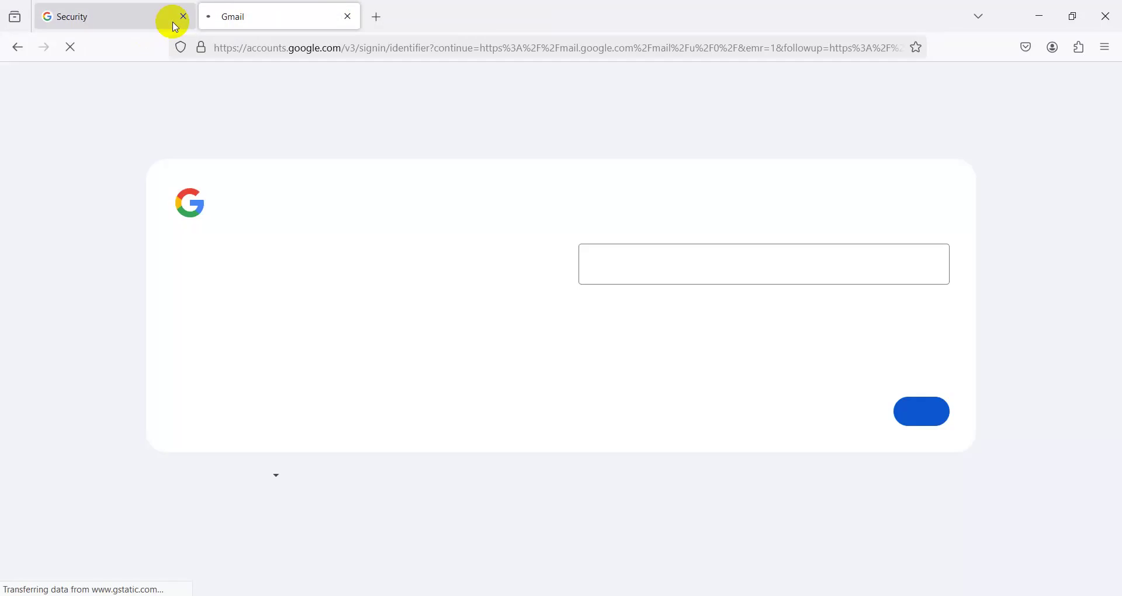
- Close the old Security tab and sign back in with the account's email and password
{"action": "left_click", "coordinate": [182, 16]}
{"action": "left_click", "coordinate": [604, 263]}
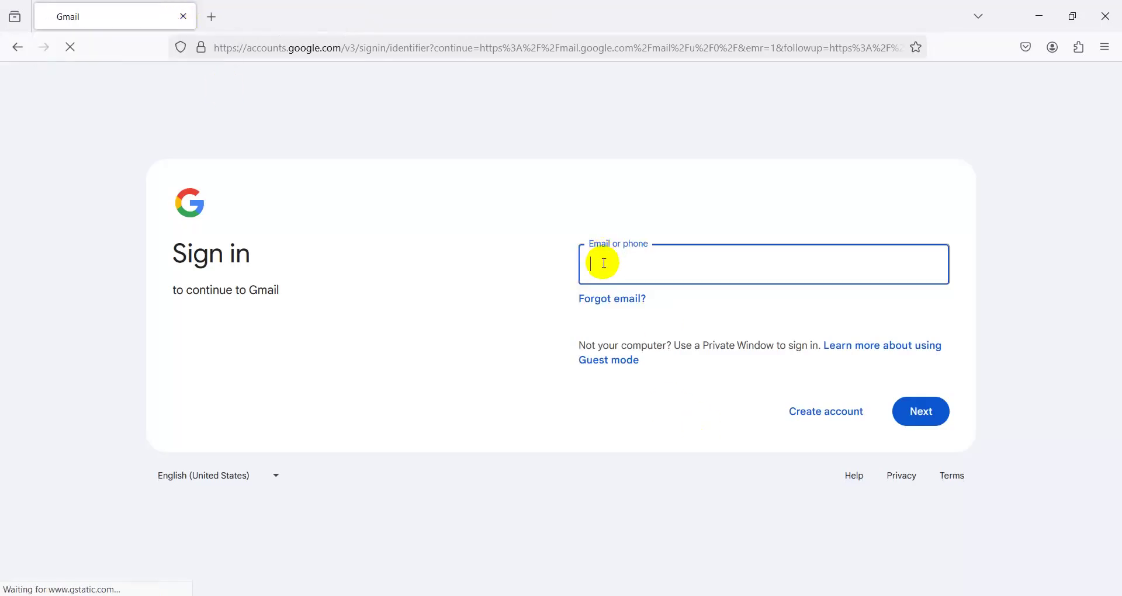
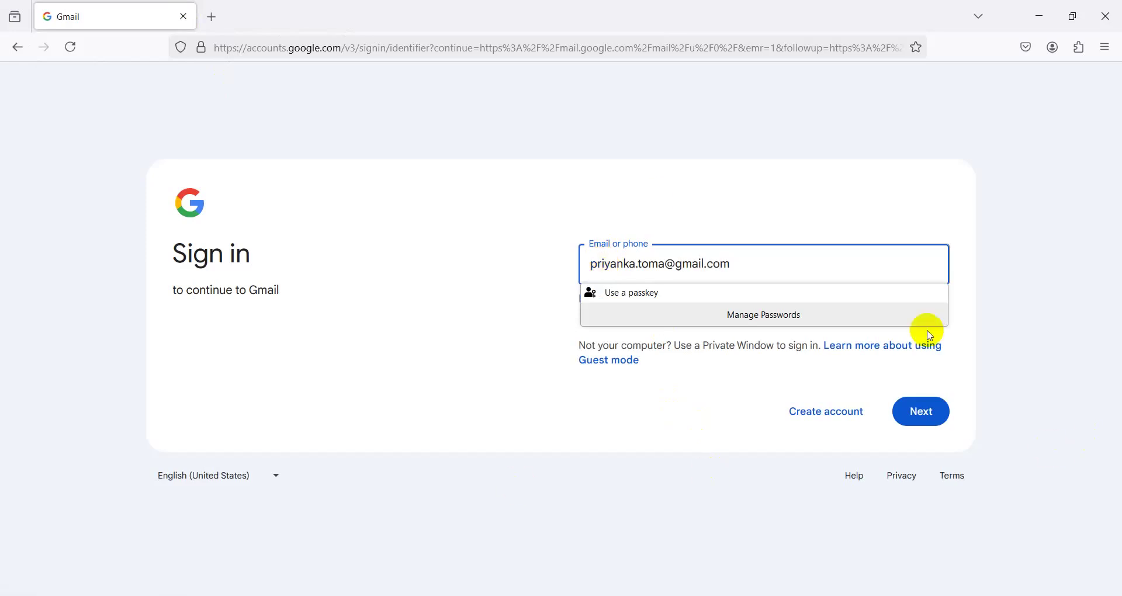
{"action": "left_click", "coordinate": [900, 416]}
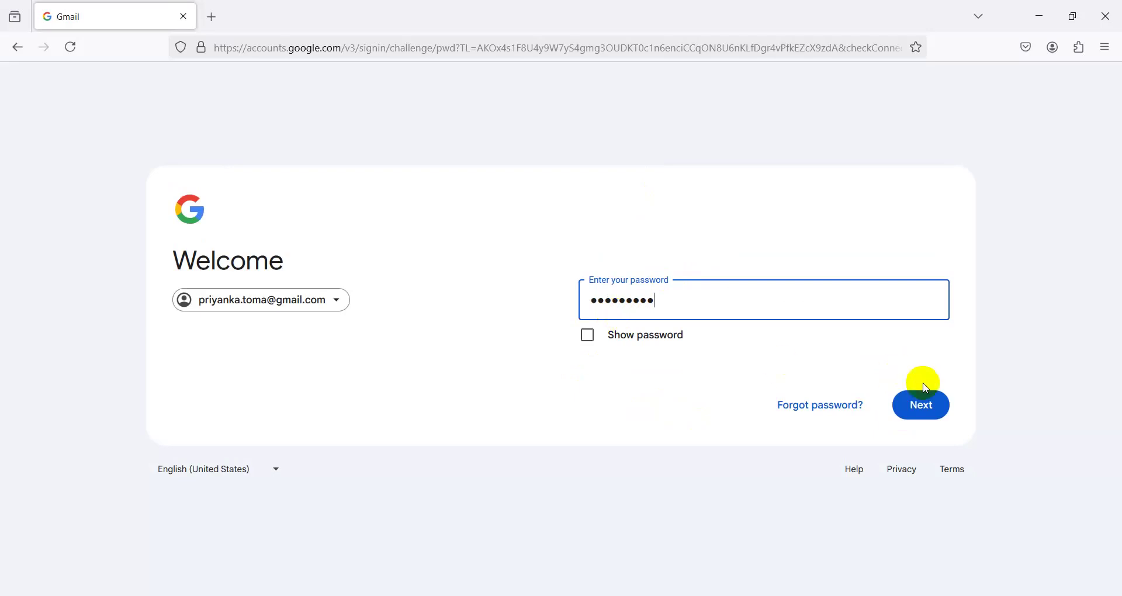
{"action": "left_click", "coordinate": [924, 403]}
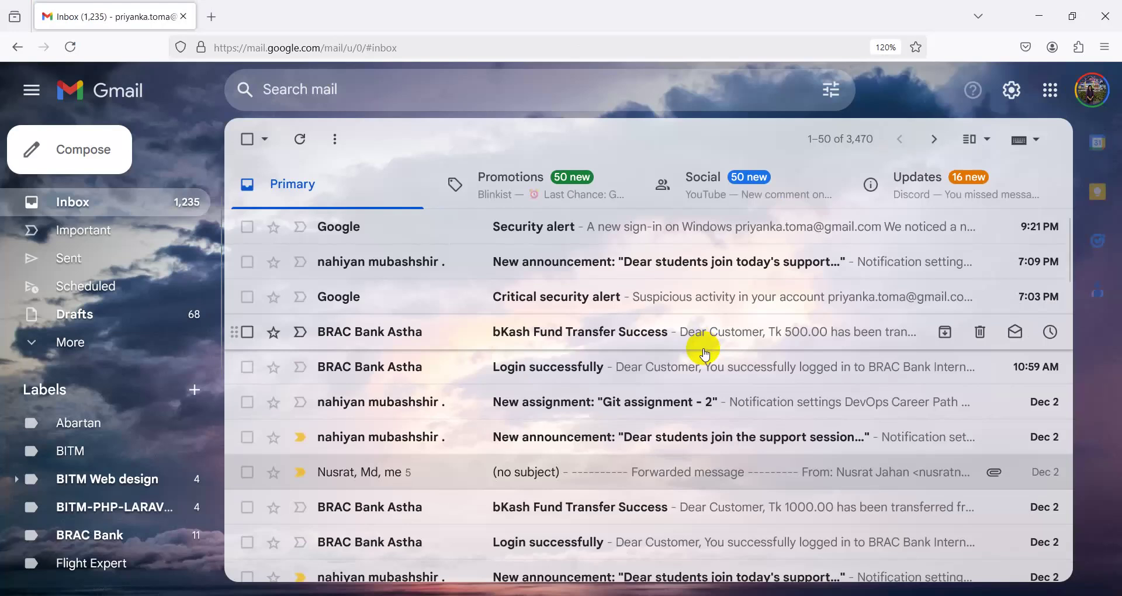
- Open Google Drive from the apps grid and open the assessment folder
{"action": "left_click", "coordinate": [1049, 97]}
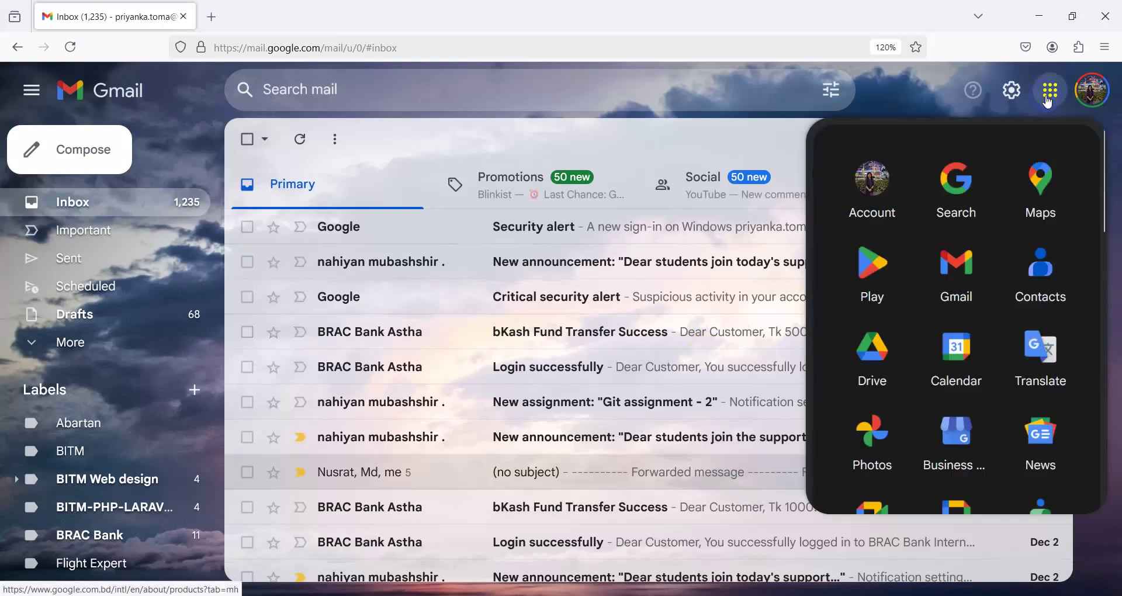
{"action": "left_click", "coordinate": [862, 346]}
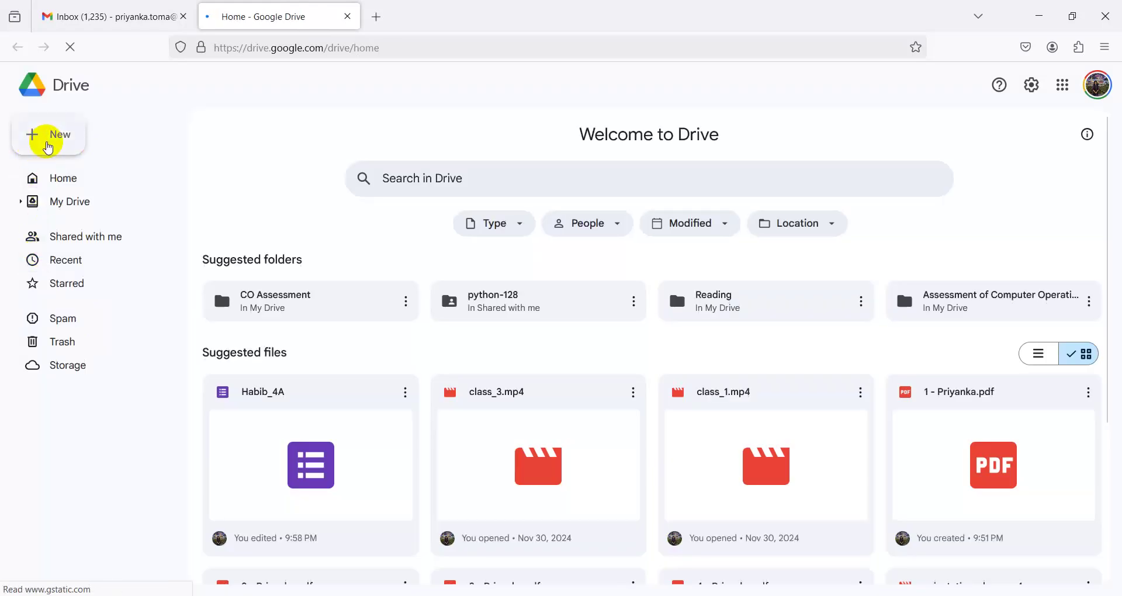
{"action": "scroll", "coordinate": [591, 431], "scroll_direction": "down", "scroll_amount": 3}
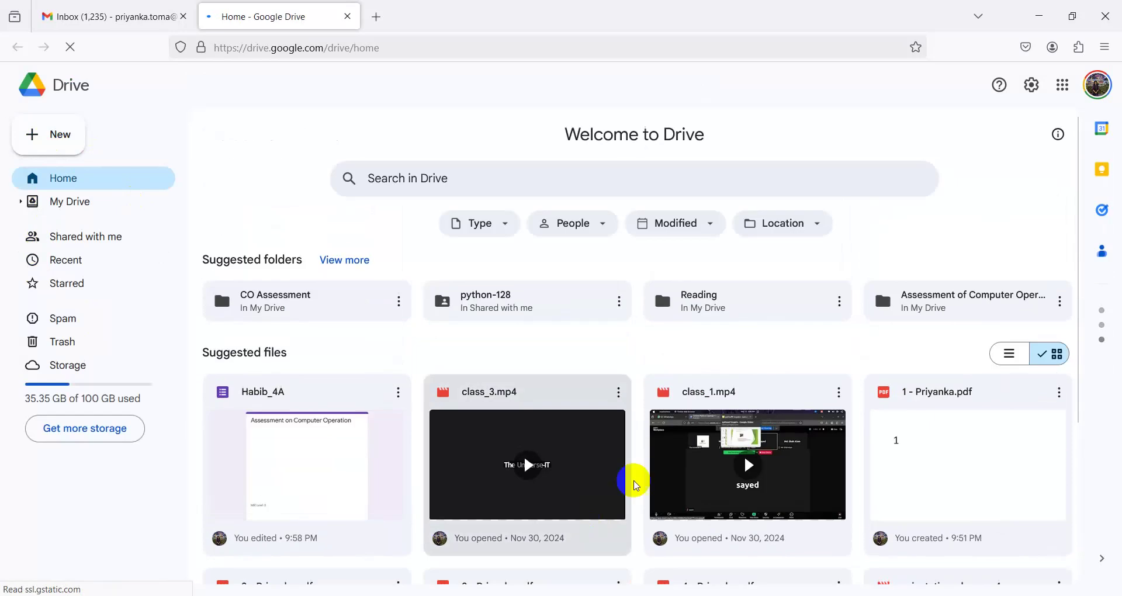
{"action": "left_click", "coordinate": [945, 303]}
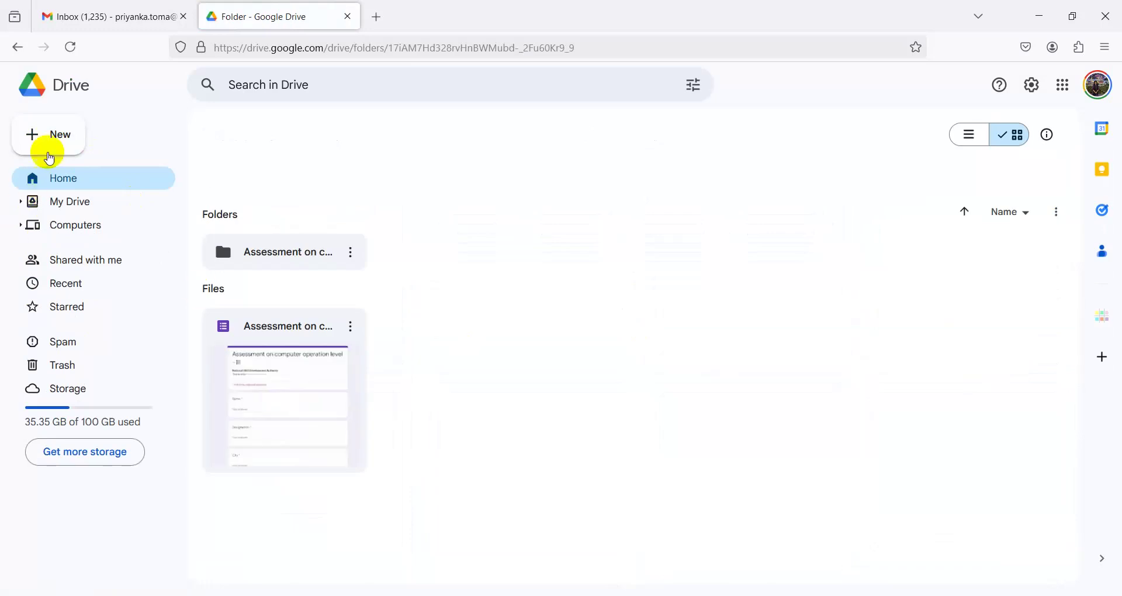
- Create a blank Google Form in the assessment folder, close its tab, and return to the Meet call
{"action": "left_click", "coordinate": [44, 134]}
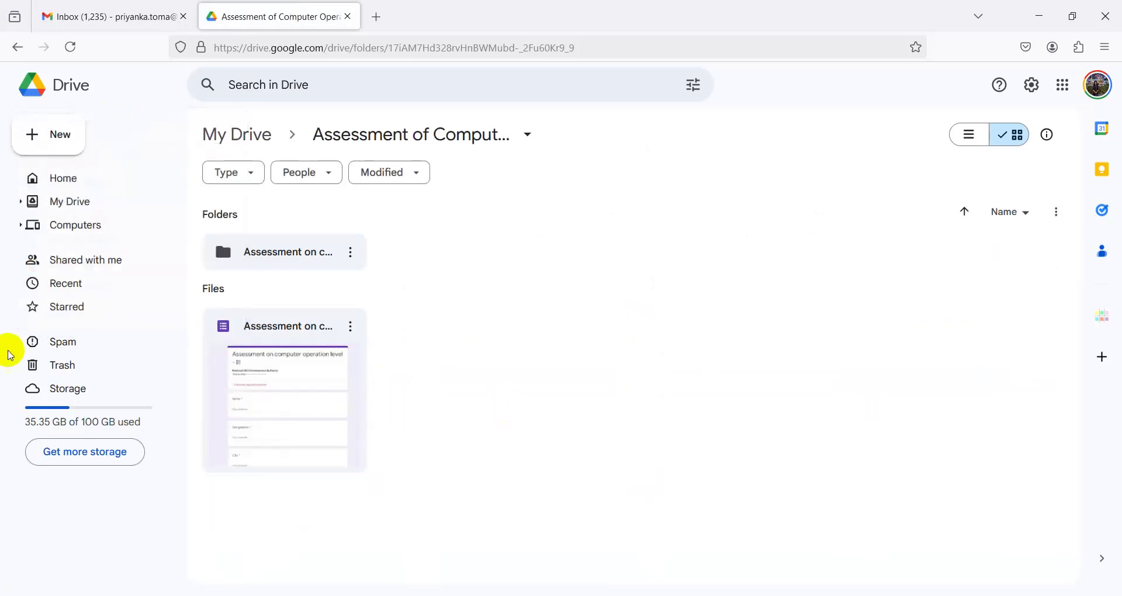
{"action": "left_click", "coordinate": [64, 133]}
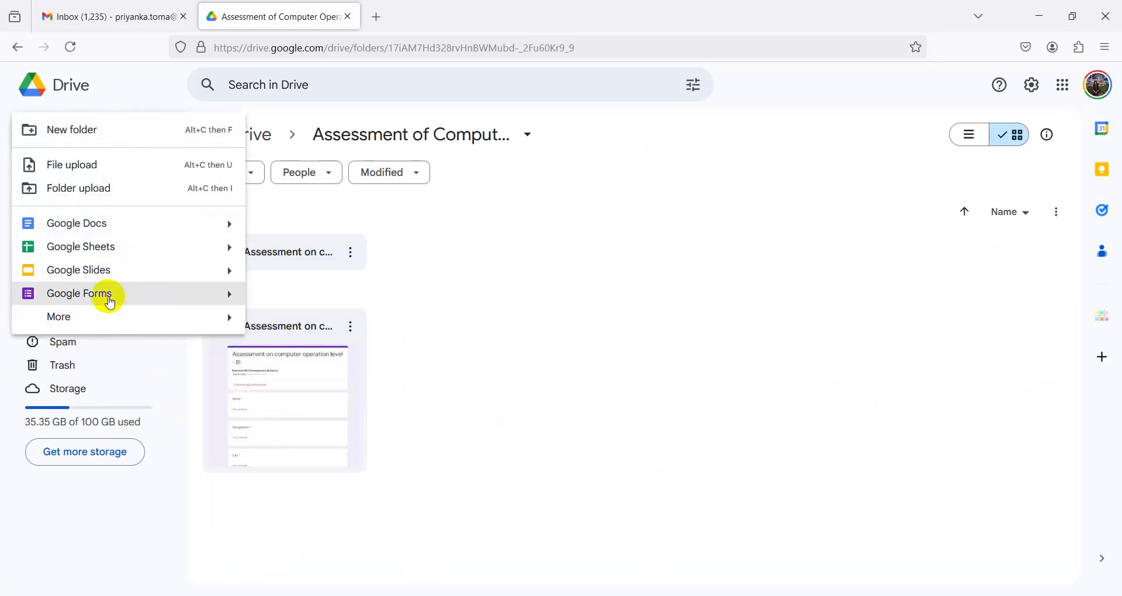
{"action": "left_click", "coordinate": [110, 302]}
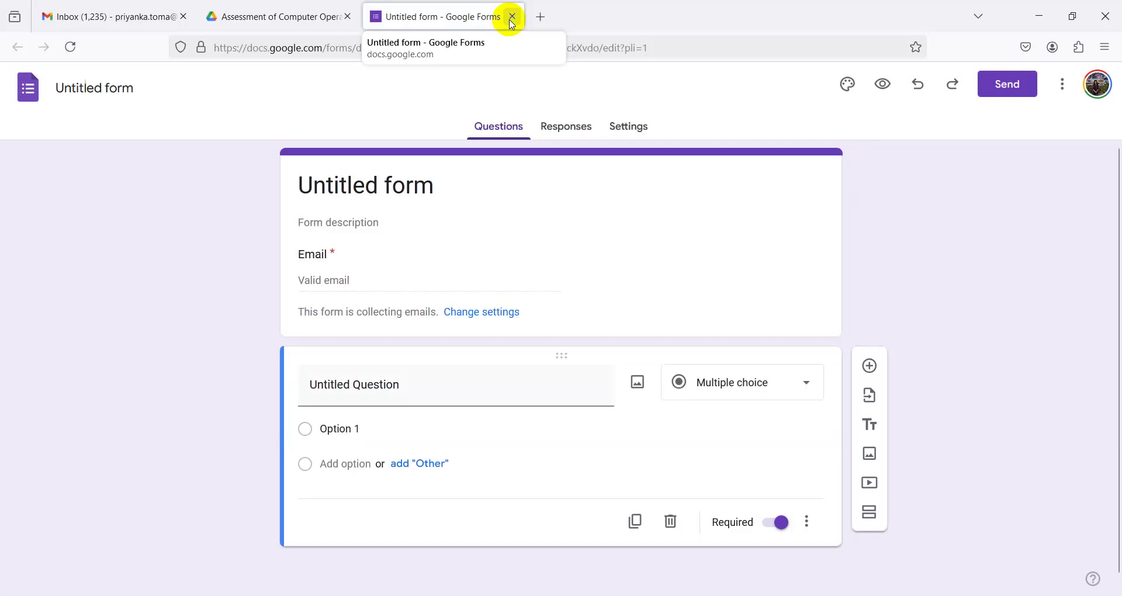
{"action": "left_click", "coordinate": [512, 17]}
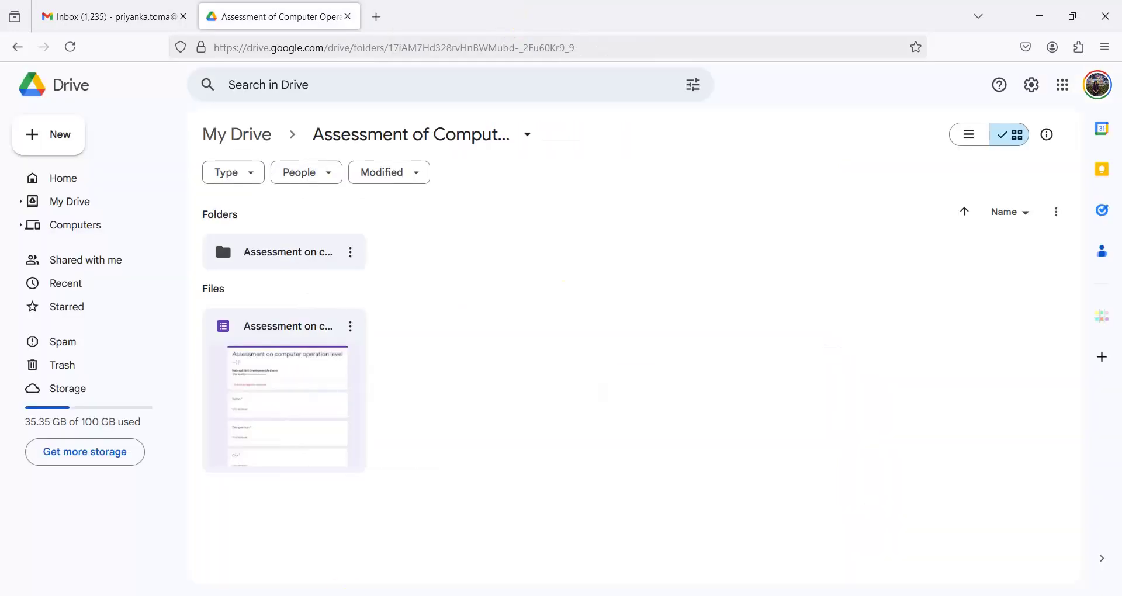
{"action": "mouse_move", "coordinate": [381, 593]}
{"action": "left_click", "coordinate": [385, 558]}
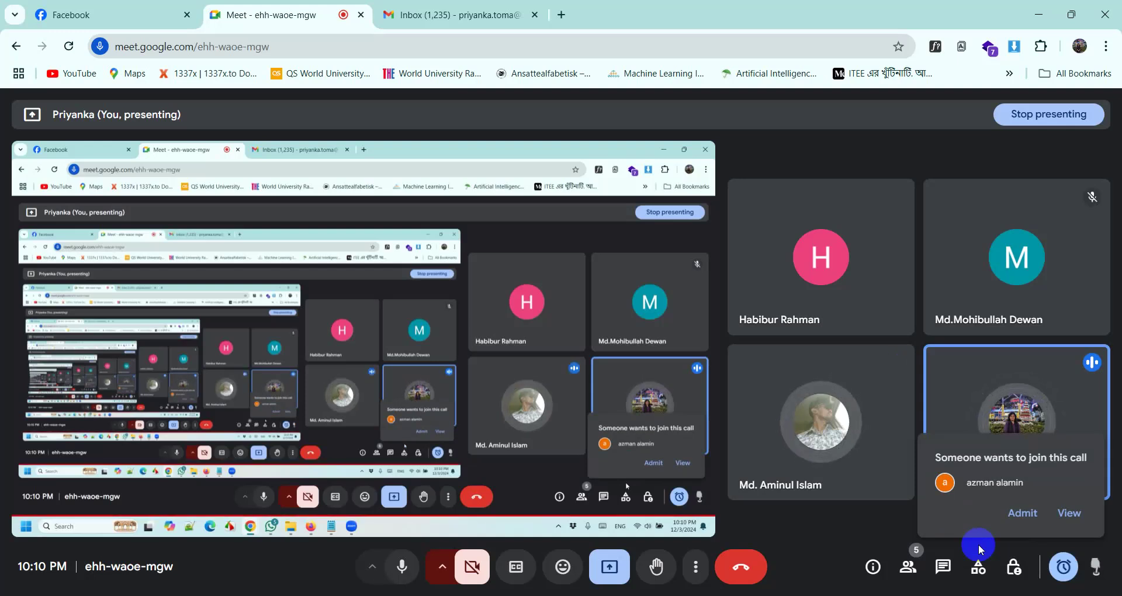
- Admit the waiting person into the presented Google Meet call
{"action": "left_click", "coordinate": [1019, 516]}
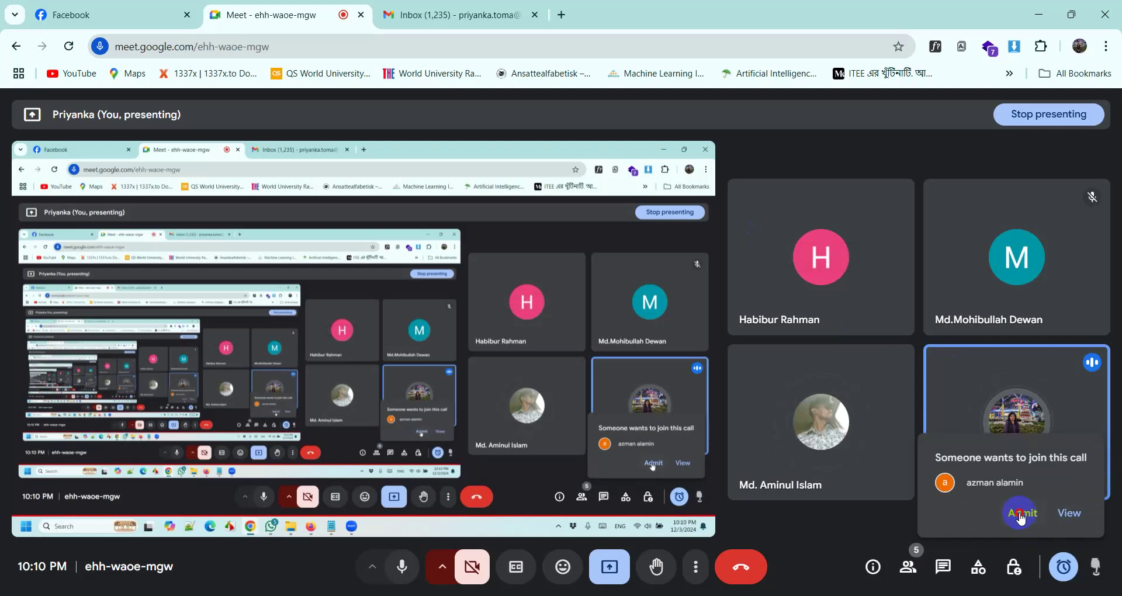